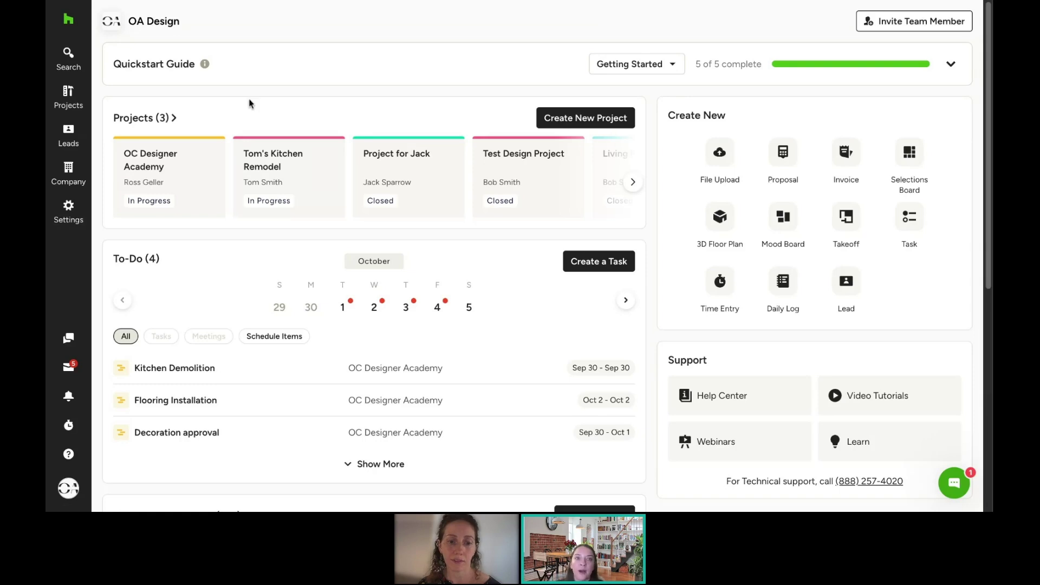
Step: Review the Clipper Tool integration page under Settings, then open a new incognito browser tab
{"action": "left_click", "coordinate": [70, 212]}
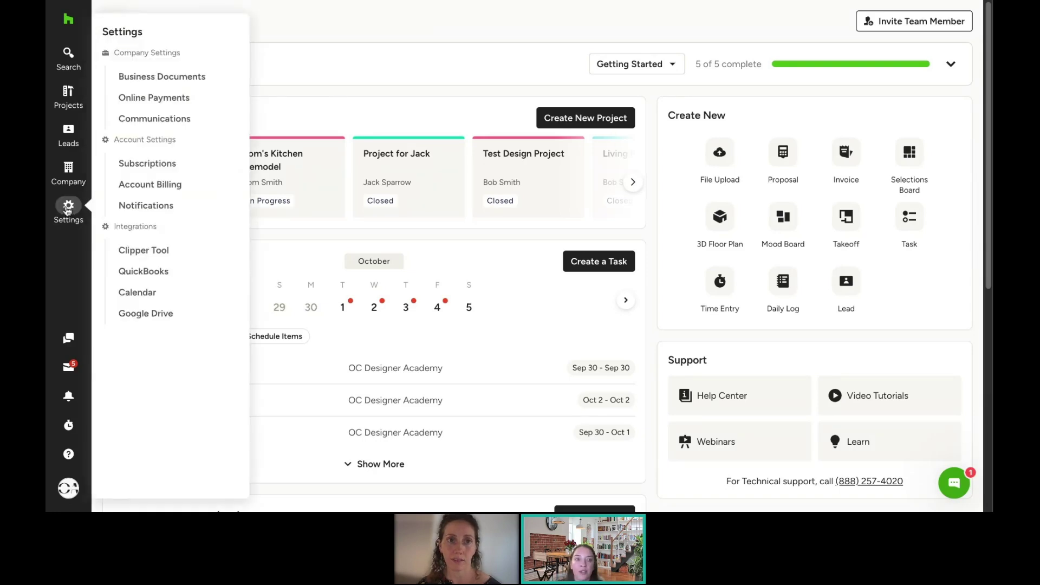
{"action": "left_click", "coordinate": [150, 253]}
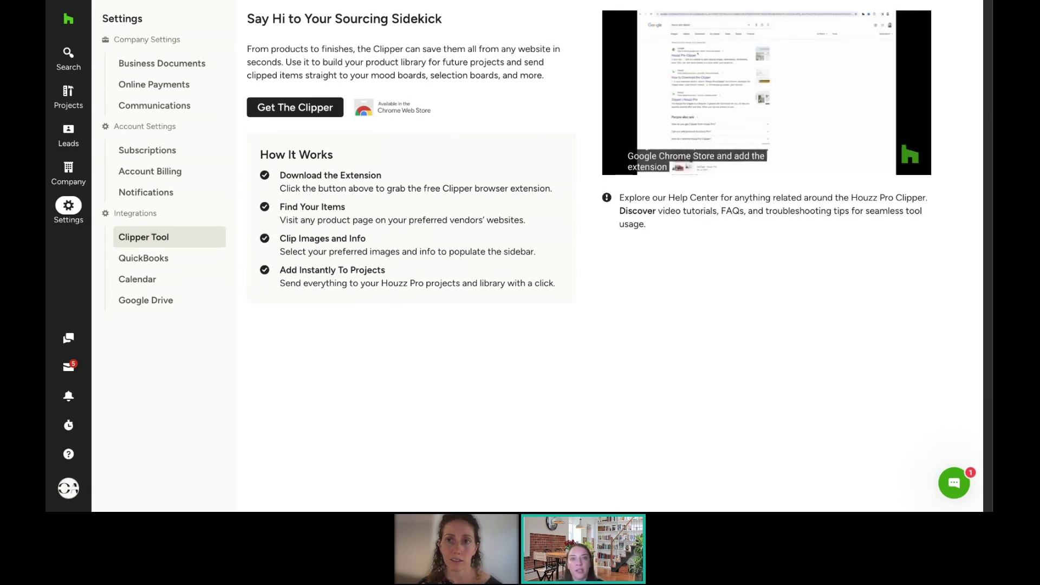
{"action": "key", "text": "super+t"}
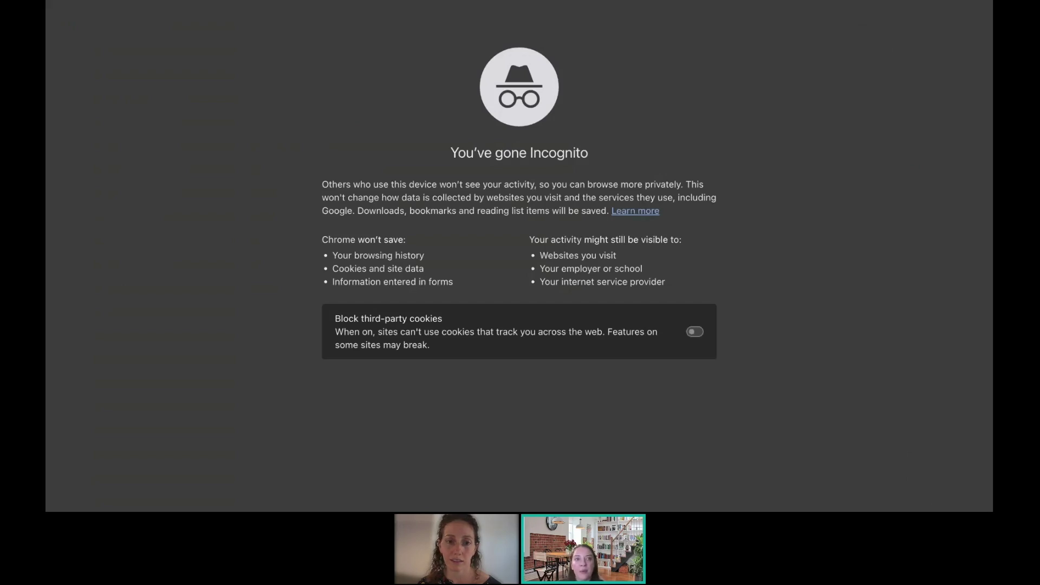
Step: Go to houzz.com and open the Knox 84" Modern Farmhouse sofa from Living Room > Sofas & Sectionals
{"action": "key", "text": "Return"}
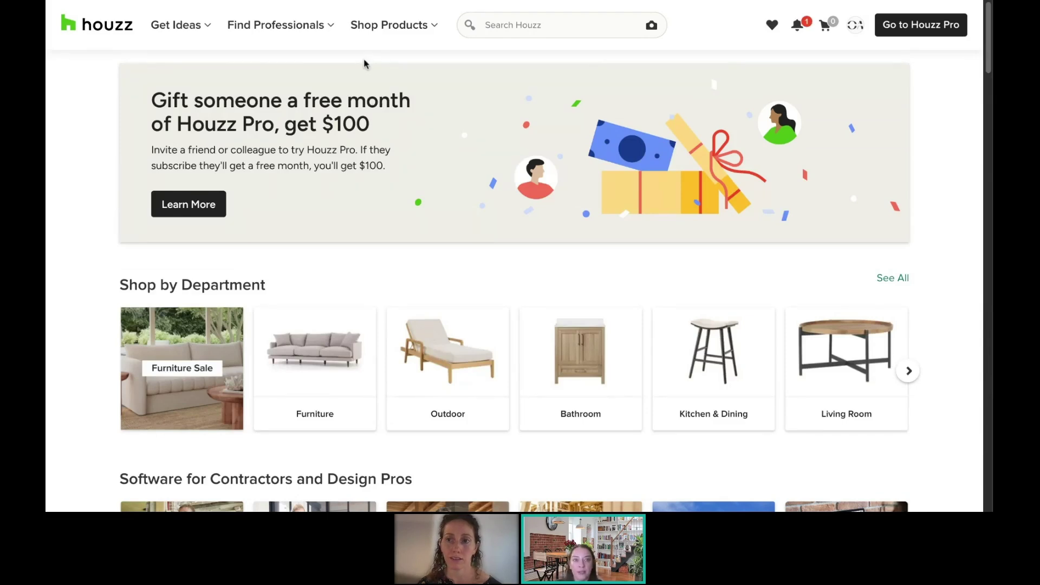
{"action": "mouse_move", "coordinate": [395, 28]}
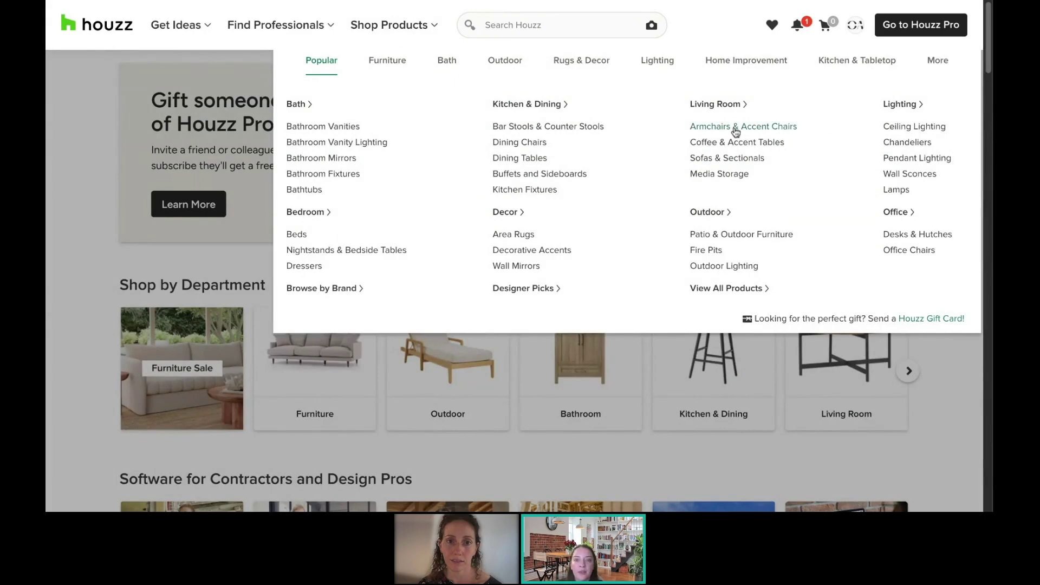
{"action": "left_click", "coordinate": [718, 104]}
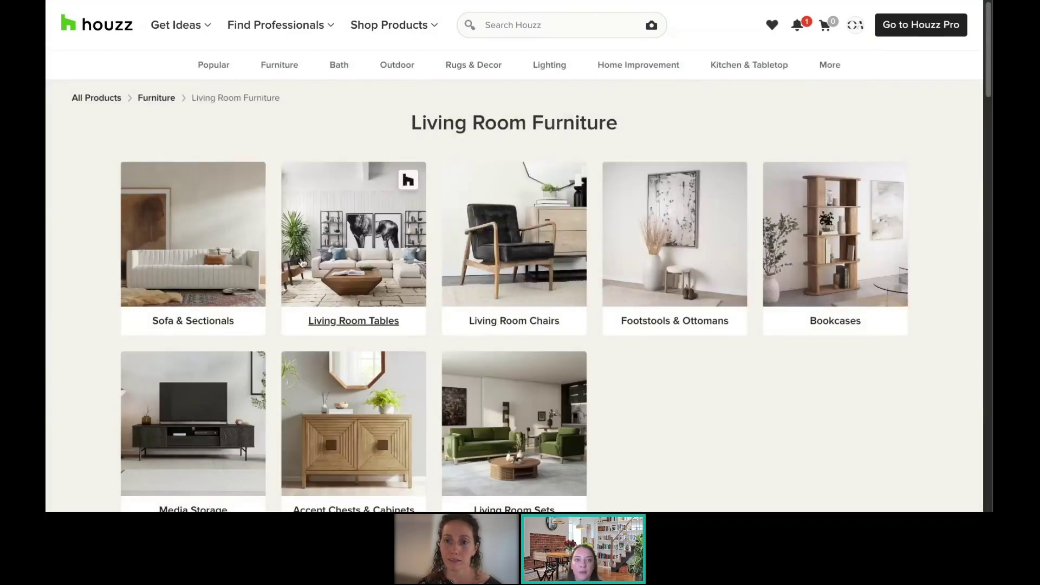
{"action": "left_click", "coordinate": [223, 247]}
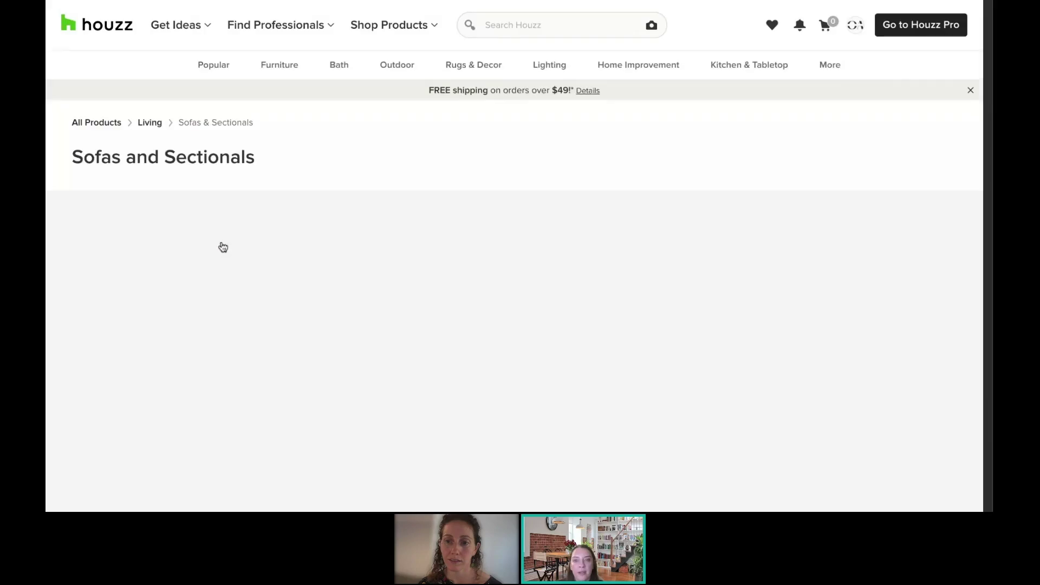
{"action": "scroll", "coordinate": [426, 352], "scroll_direction": "down", "scroll_amount": 3}
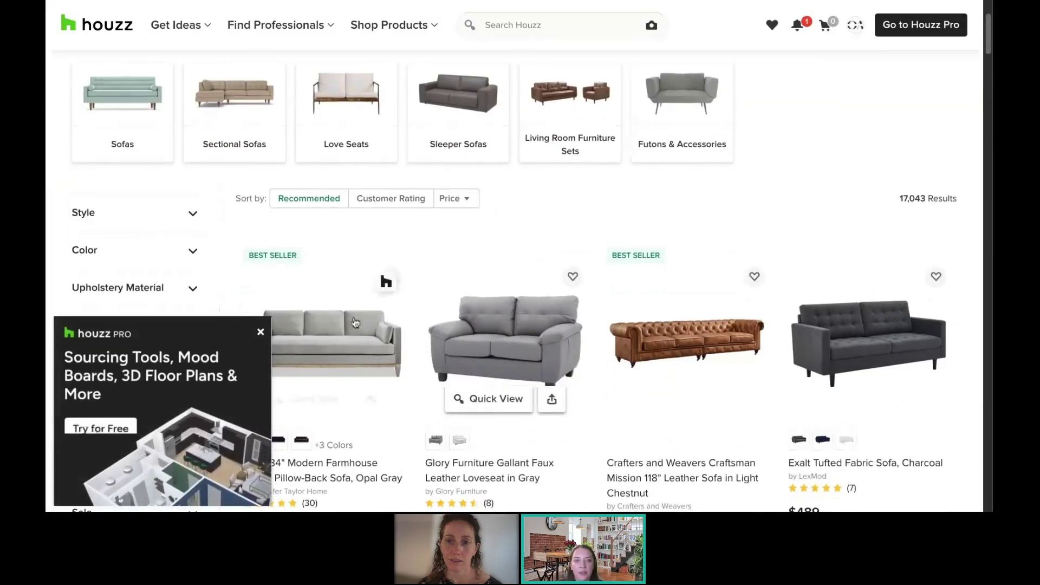
{"action": "left_click", "coordinate": [319, 325]}
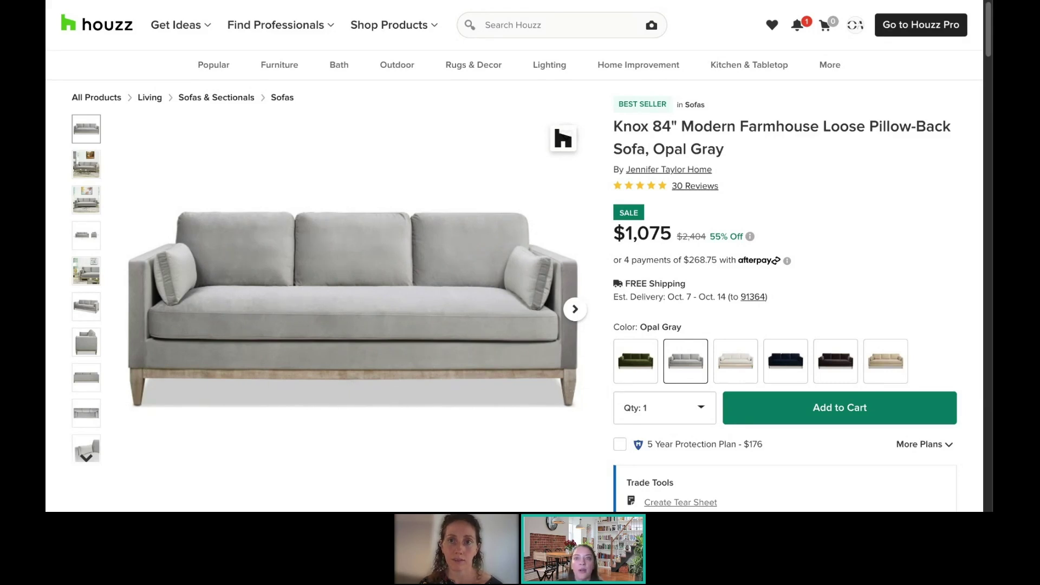
Step: Launch the Houzz Pro Clipper extension beside the Knox sofa product page
{"action": "left_click", "coordinate": [882, 1]}
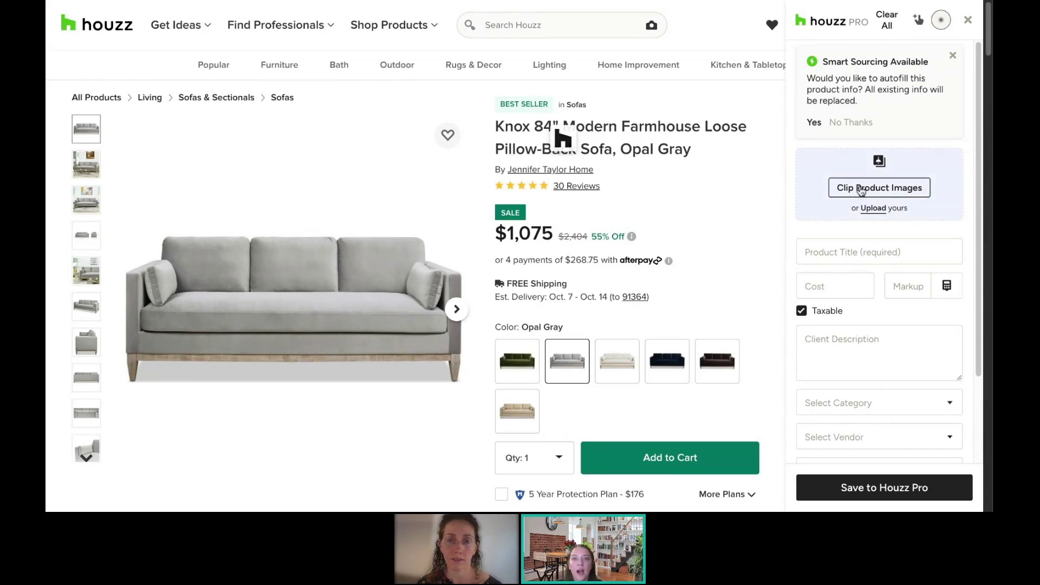
Step: Accept Smart Sourcing autofill, select the sofa's lifestyle photo, and bring up the add-image options for the empty slot
{"action": "left_click", "coordinate": [814, 123]}
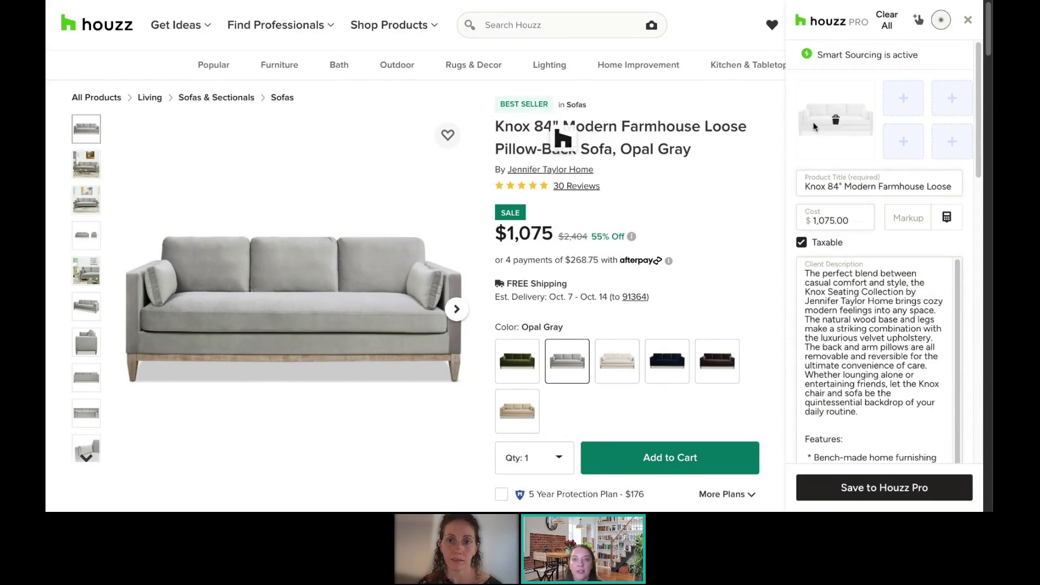
{"action": "scroll", "coordinate": [898, 305], "scroll_direction": "down", "scroll_amount": 2}
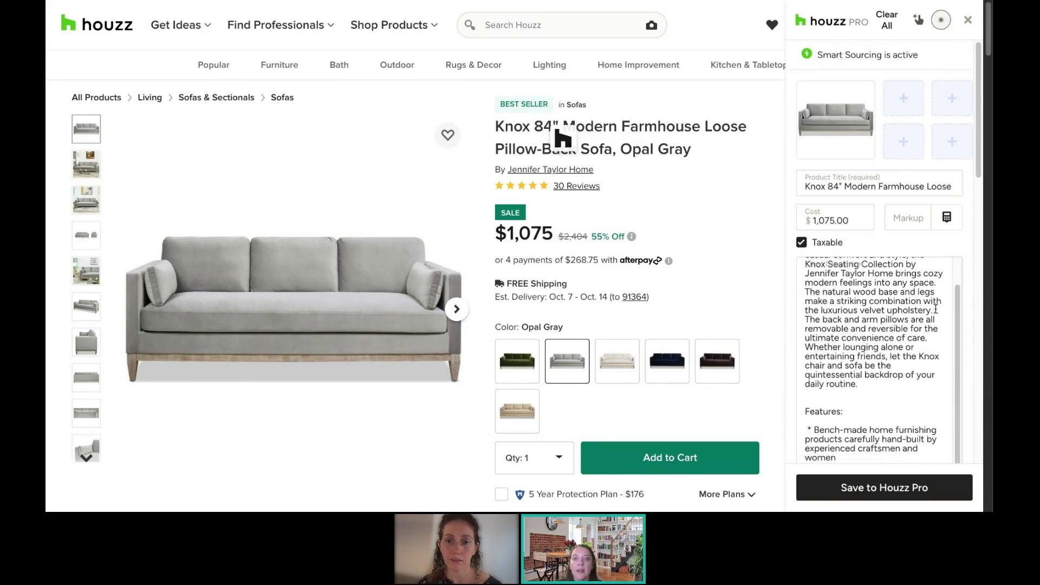
{"action": "scroll", "coordinate": [969, 323], "scroll_direction": "down", "scroll_amount": 3}
{"action": "scroll", "coordinate": [970, 323], "scroll_direction": "down", "scroll_amount": 5}
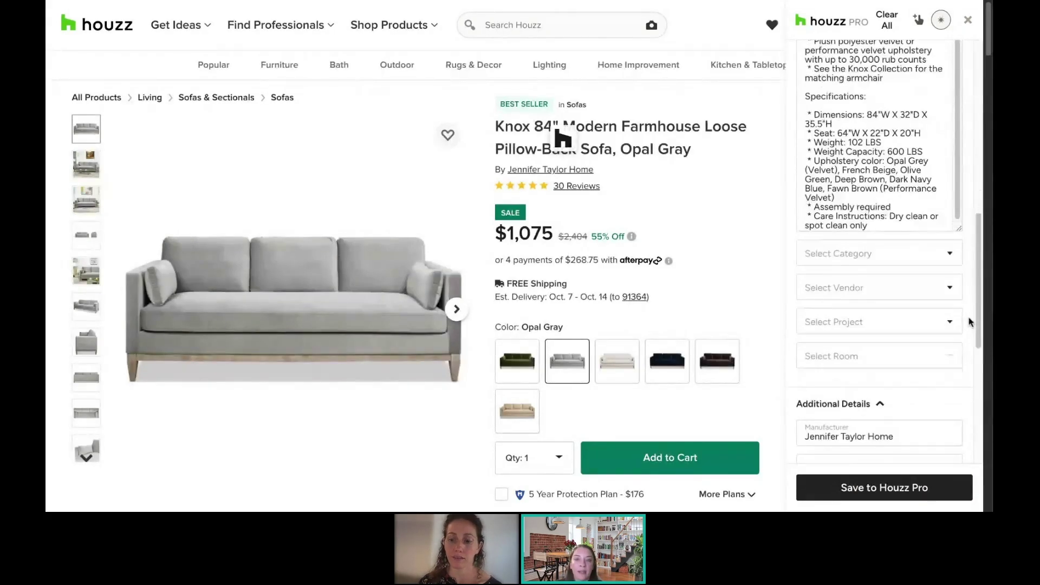
{"action": "scroll", "coordinate": [971, 322], "scroll_direction": "down", "scroll_amount": 5}
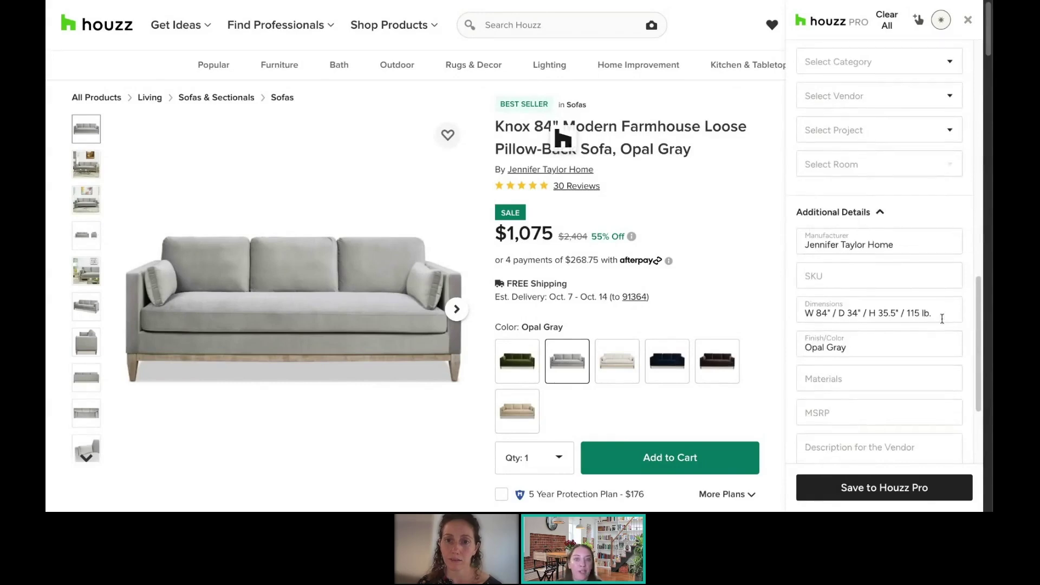
{"action": "scroll", "coordinate": [943, 320], "scroll_direction": "up", "scroll_amount": 15}
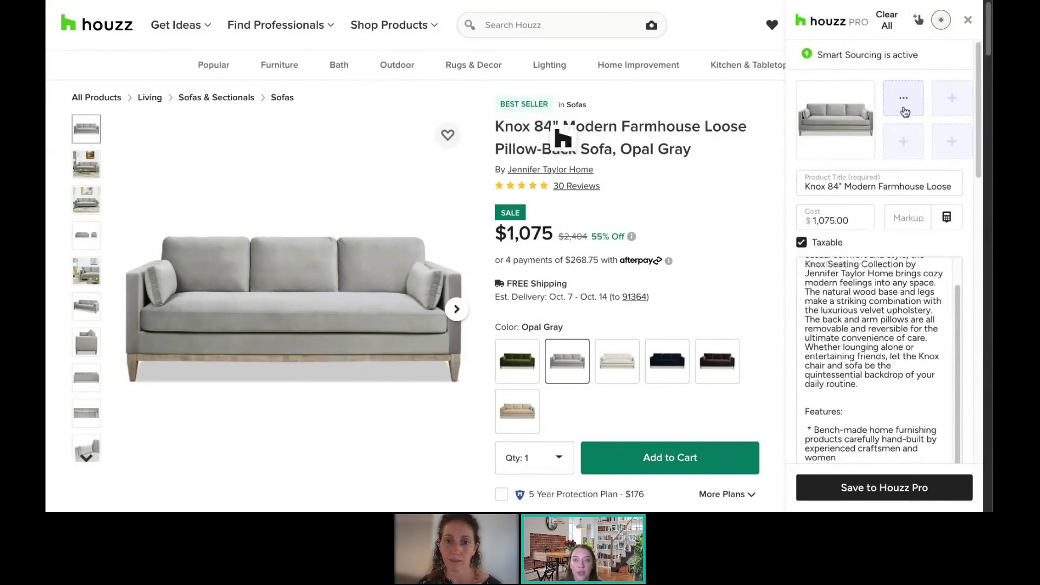
{"action": "left_click", "coordinate": [88, 209]}
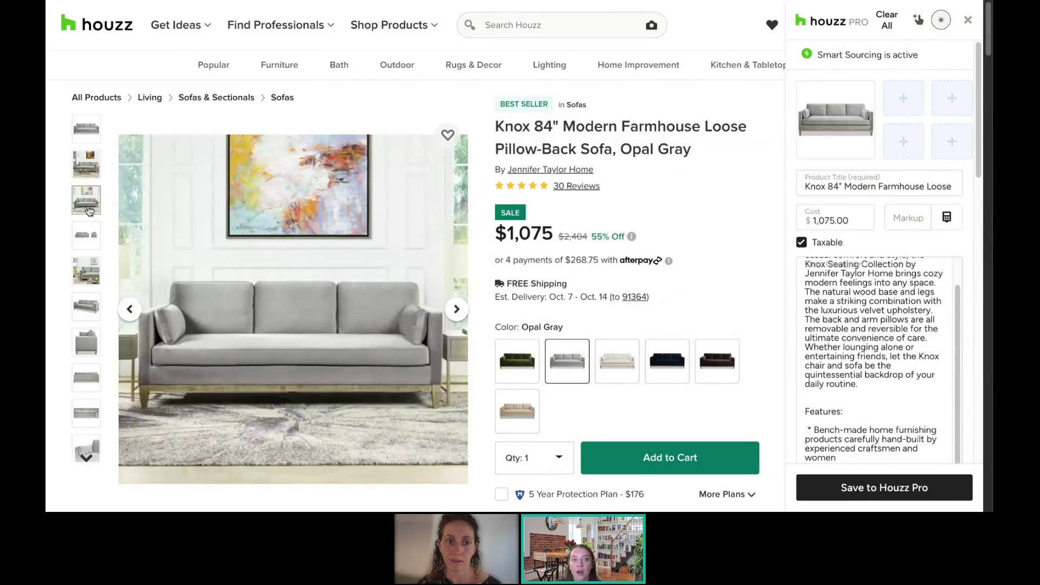
{"action": "left_click", "coordinate": [910, 100]}
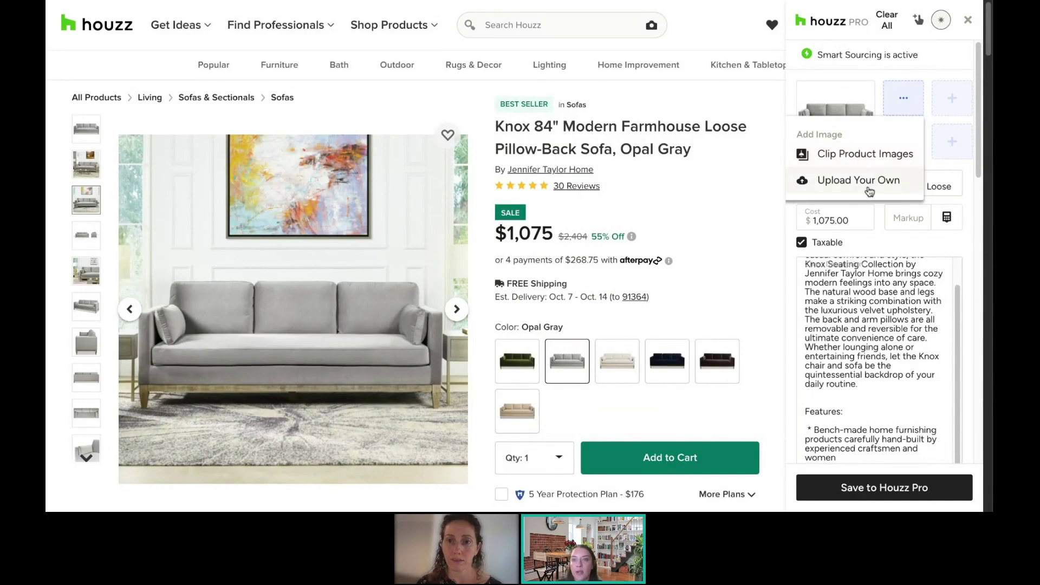
Step: Clip four sofa photos, chosen from the page's 37 images, into the item's image slots
{"action": "left_click", "coordinate": [866, 161]}
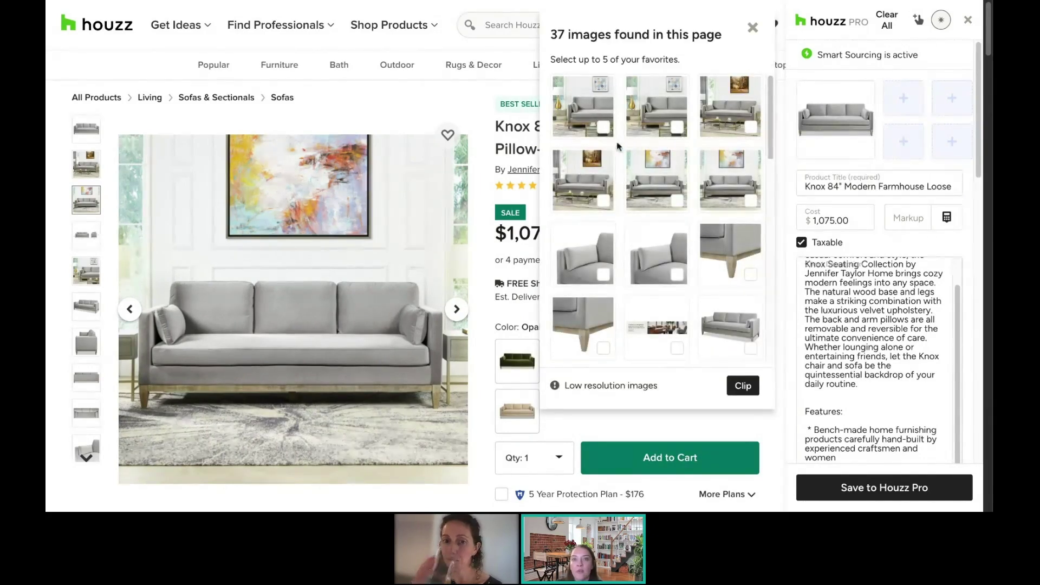
{"action": "scroll", "coordinate": [700, 154], "scroll_direction": "down", "scroll_amount": 4}
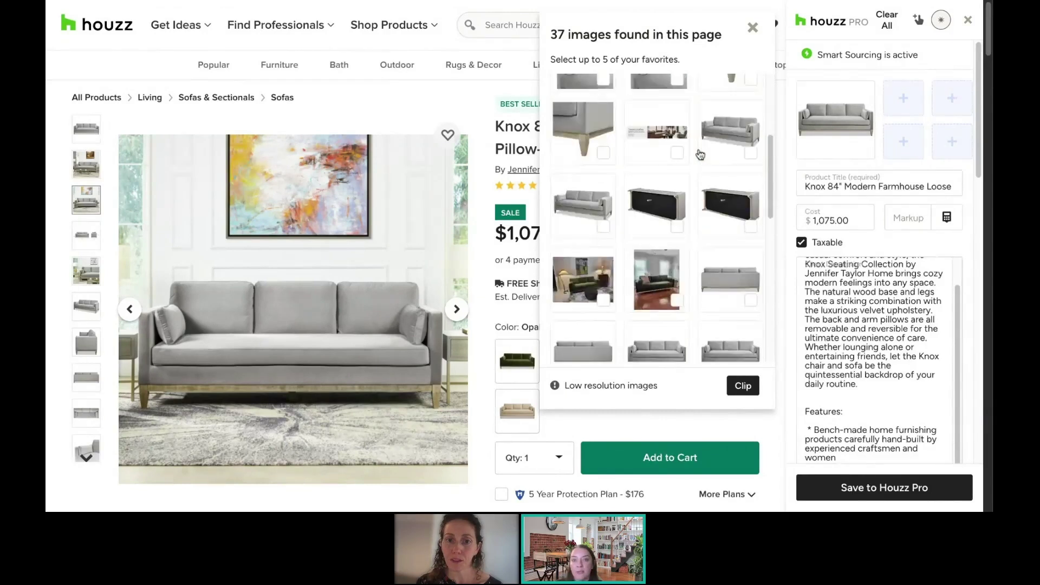
{"action": "left_click", "coordinate": [748, 142]}
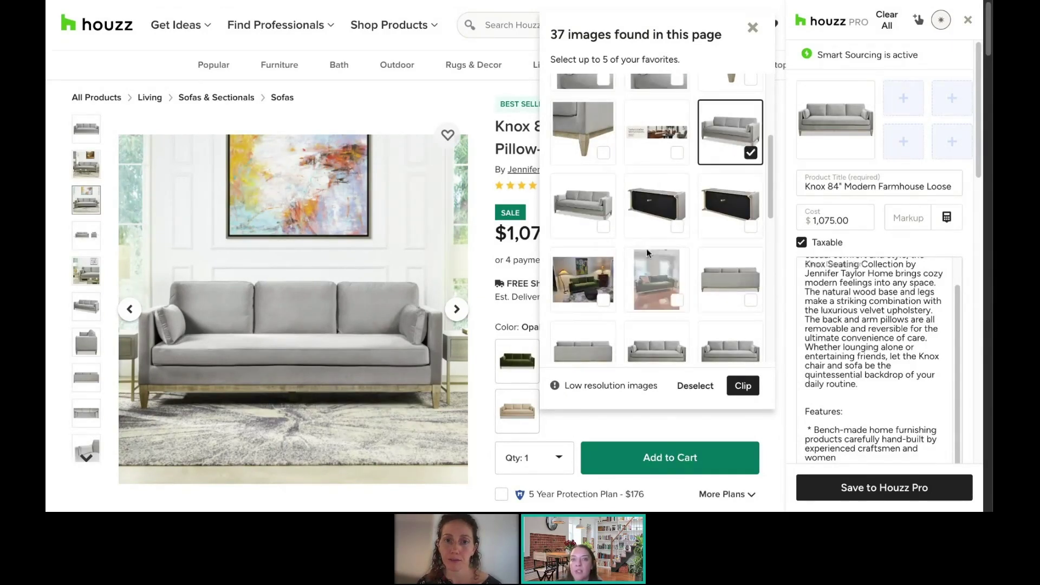
{"action": "left_click", "coordinate": [715, 293]}
{"action": "scroll", "coordinate": [650, 287], "scroll_direction": "down", "scroll_amount": 3}
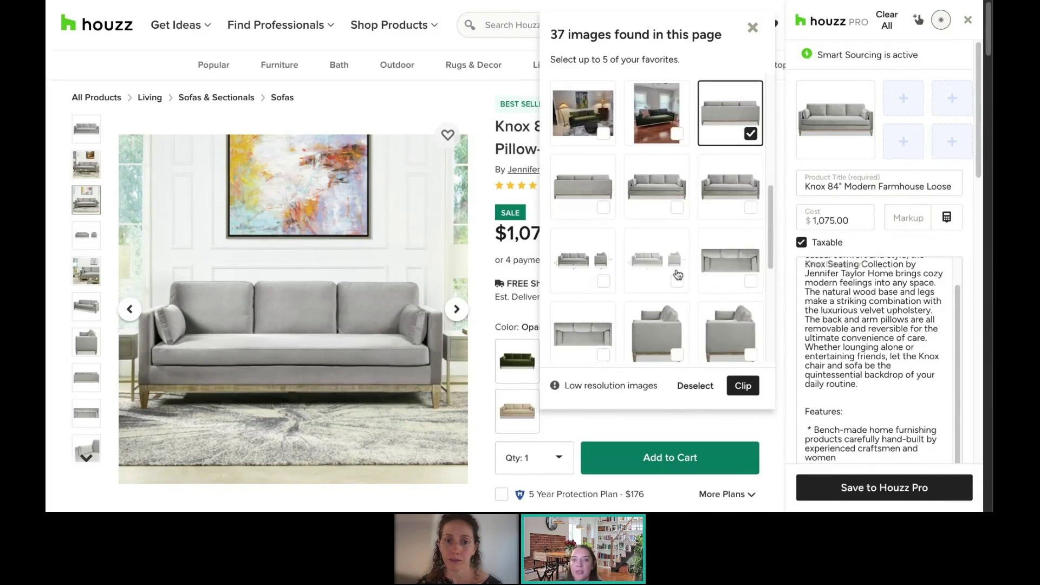
{"action": "left_click", "coordinate": [586, 200]}
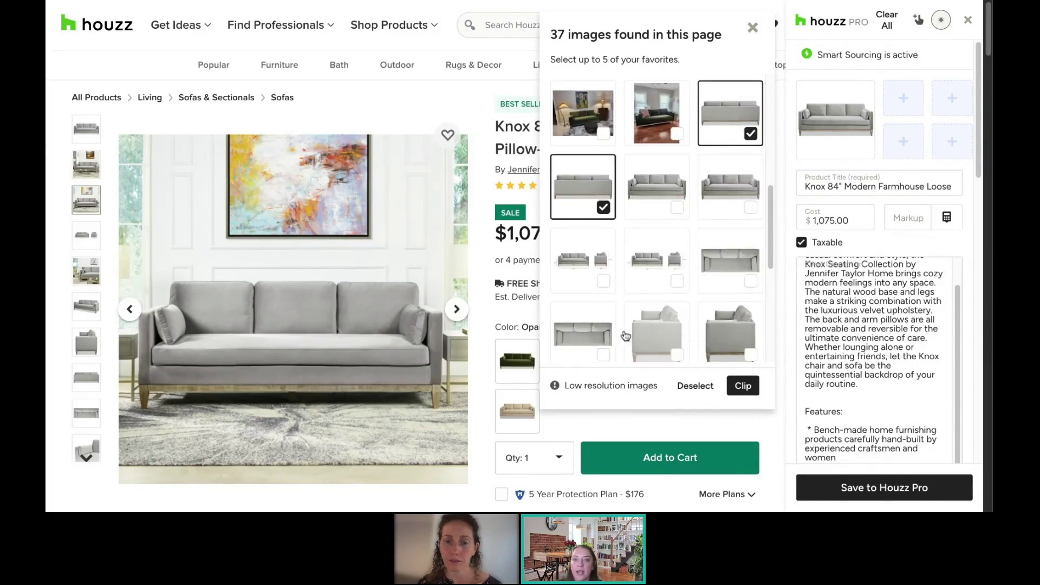
{"action": "left_click", "coordinate": [583, 331]}
{"action": "left_click", "coordinate": [743, 385]}
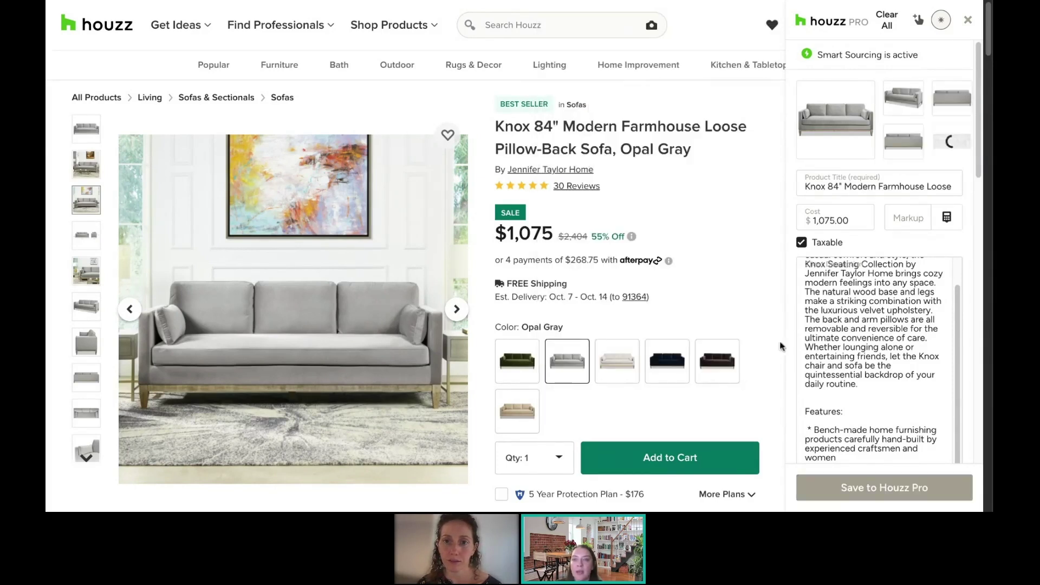
Step: Enter a 20% markup on the sofa's $1,075.00 cost
{"action": "mouse_move", "coordinate": [889, 142]}
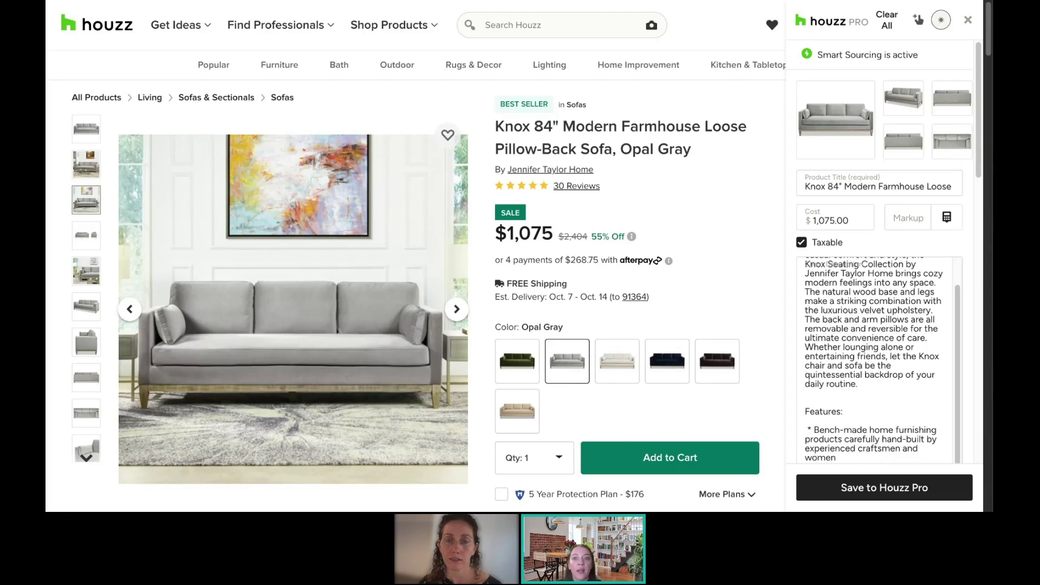
{"action": "left_click", "coordinate": [924, 217]}
{"action": "type", "text": "20"}
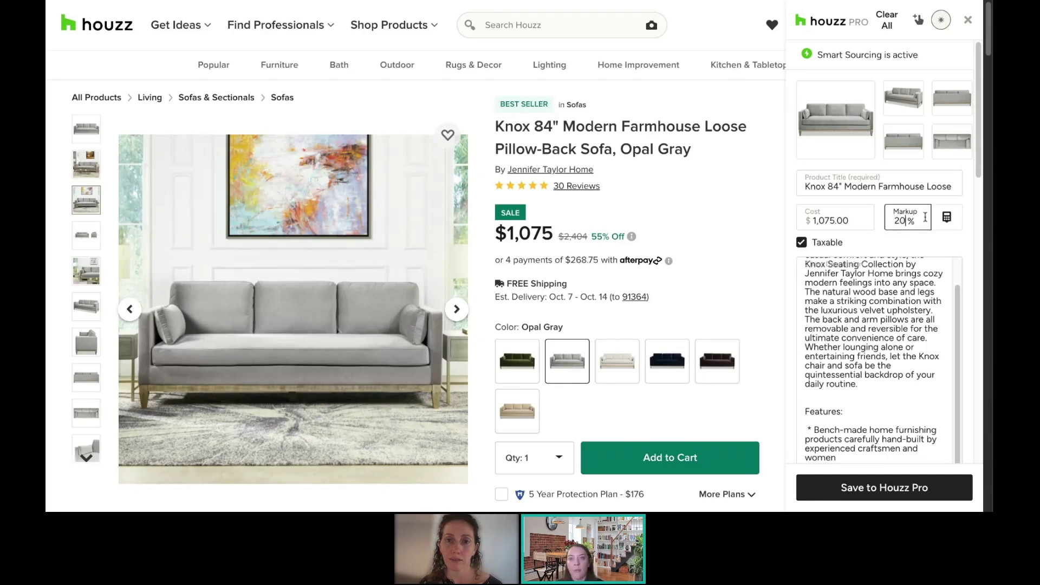
{"action": "left_click", "coordinate": [898, 248]}
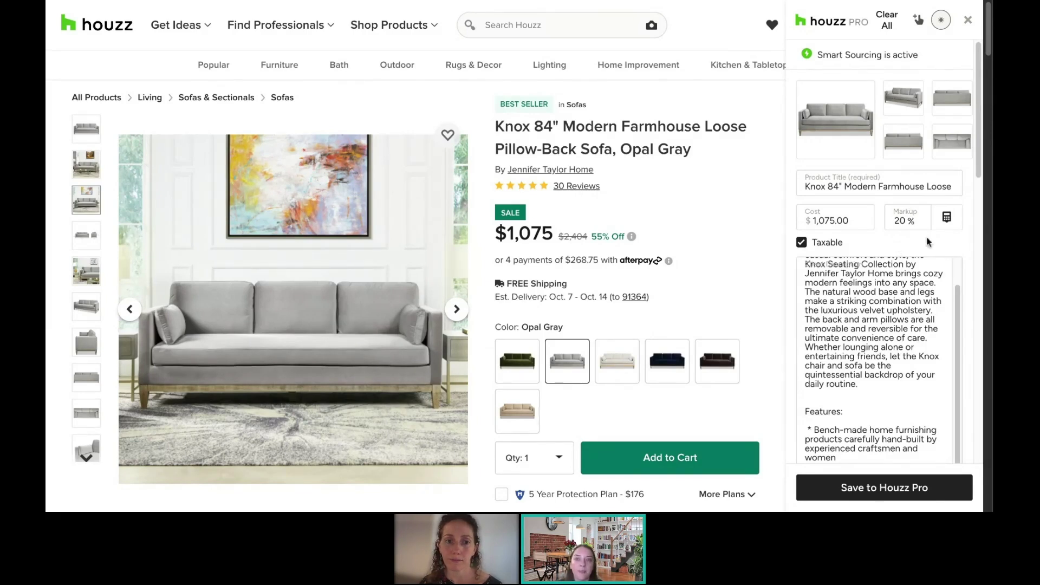
{"action": "scroll", "coordinate": [932, 253], "scroll_direction": "down", "scroll_amount": 1}
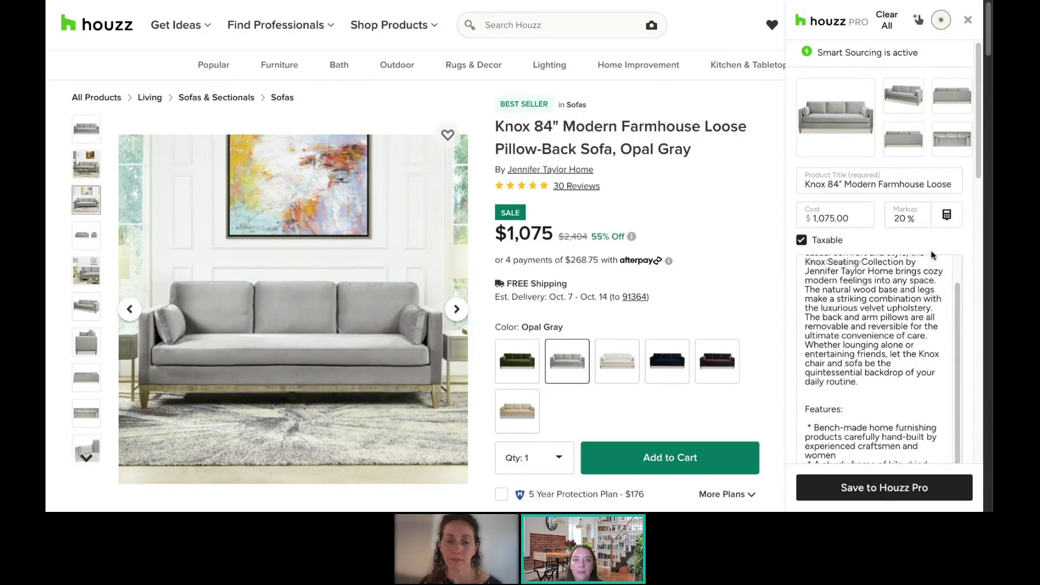
{"action": "scroll", "coordinate": [932, 253], "scroll_direction": "down", "scroll_amount": 15}
{"action": "scroll", "coordinate": [915, 216], "scroll_direction": "up", "scroll_amount": 1}
{"action": "left_click_drag", "start_coordinate": [980, 336], "coordinate": [980, 246]}
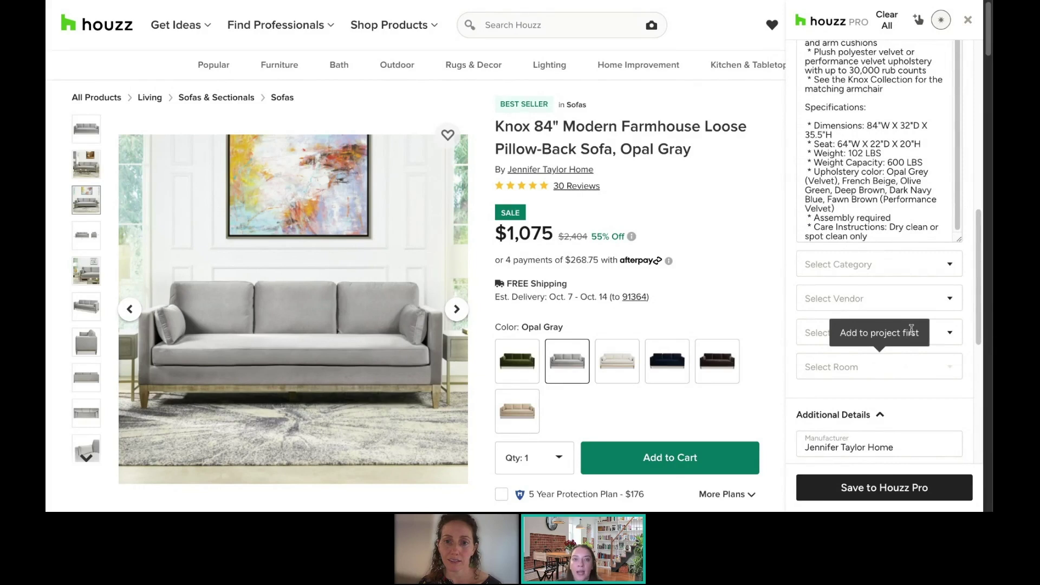
Step: Search categories for 'sofa' and file the product under Sofas
{"action": "left_click", "coordinate": [898, 271]}
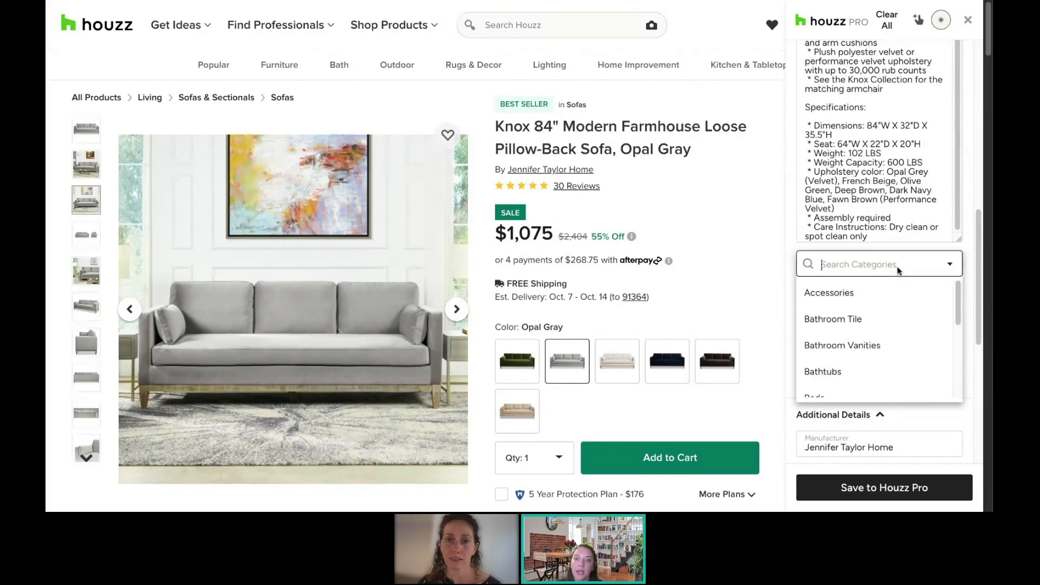
{"action": "type", "text": "h"}
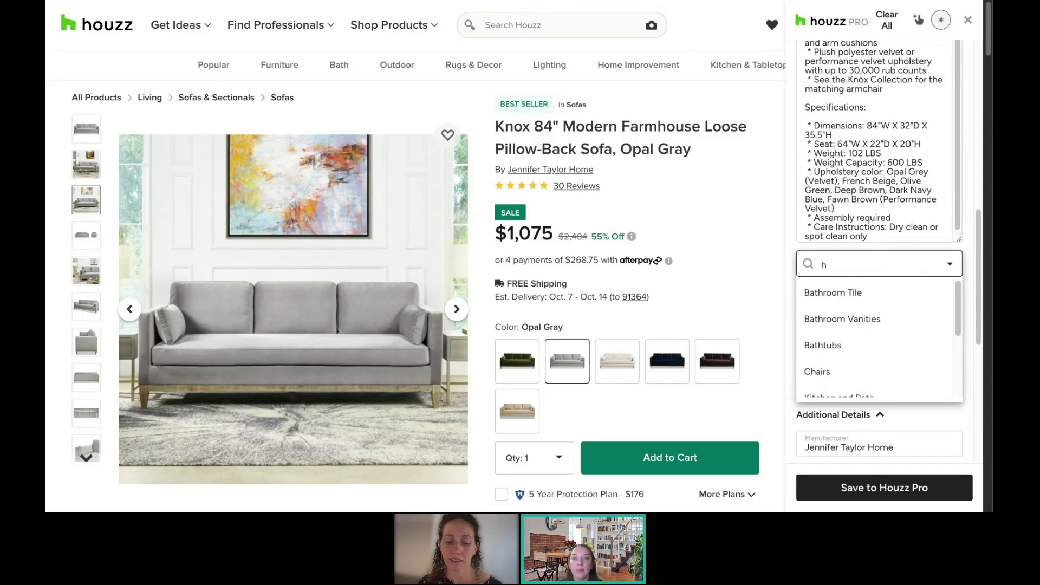
{"action": "key", "text": "BackSpace"}
{"action": "type", "text": "sofa"}
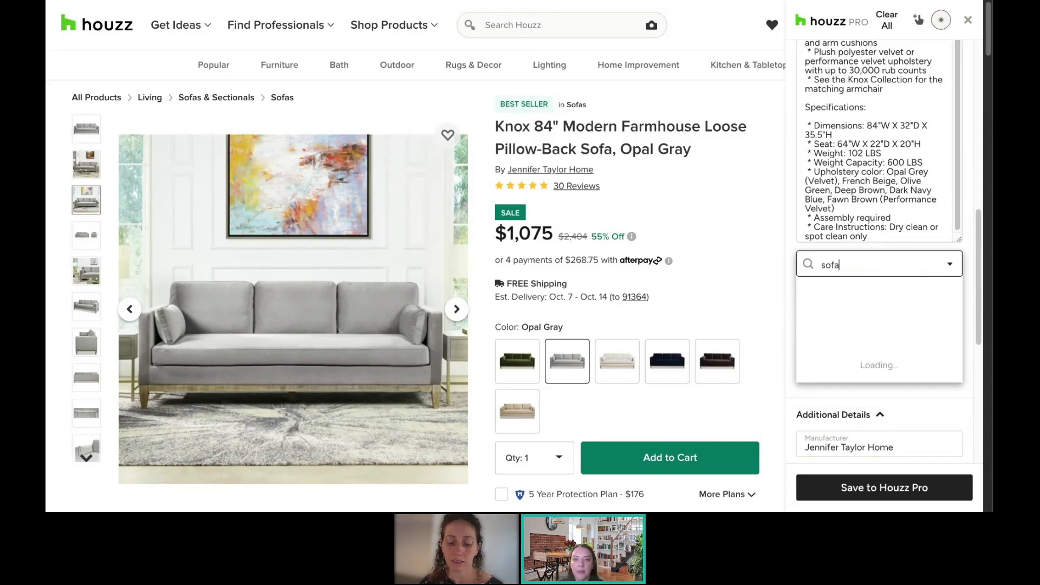
{"action": "left_click", "coordinate": [843, 293]}
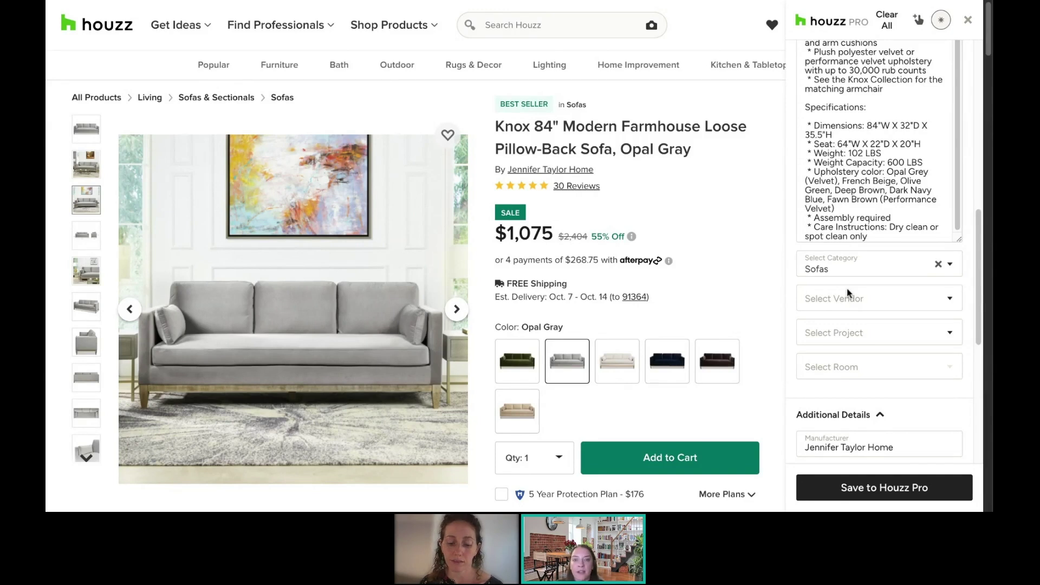
Step: Choose Houzz as the product's vendor
{"action": "left_click", "coordinate": [848, 293]}
{"action": "scroll", "coordinate": [886, 371], "scroll_direction": "down", "scroll_amount": 1}
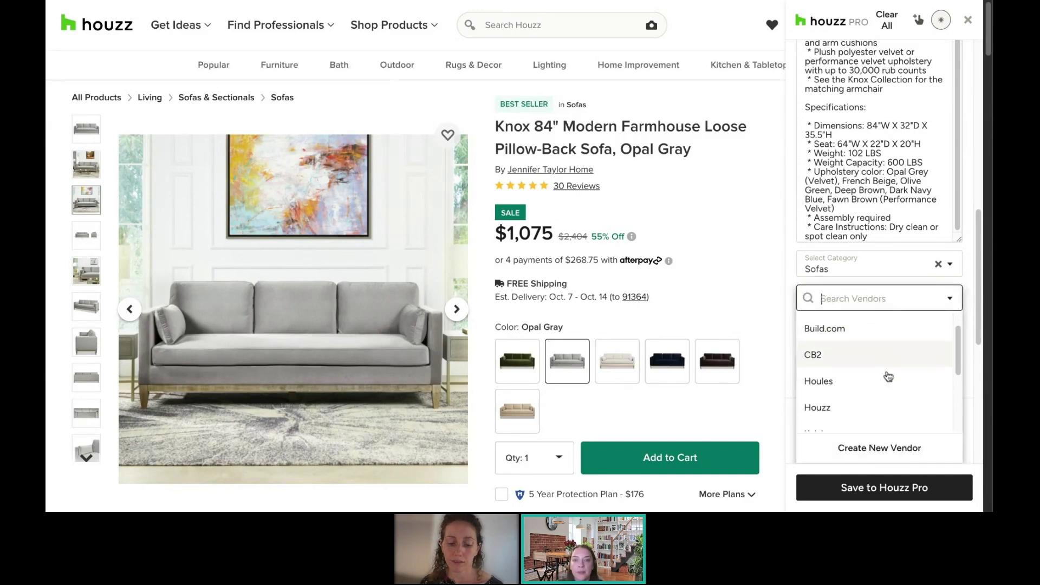
{"action": "left_click", "coordinate": [836, 414]}
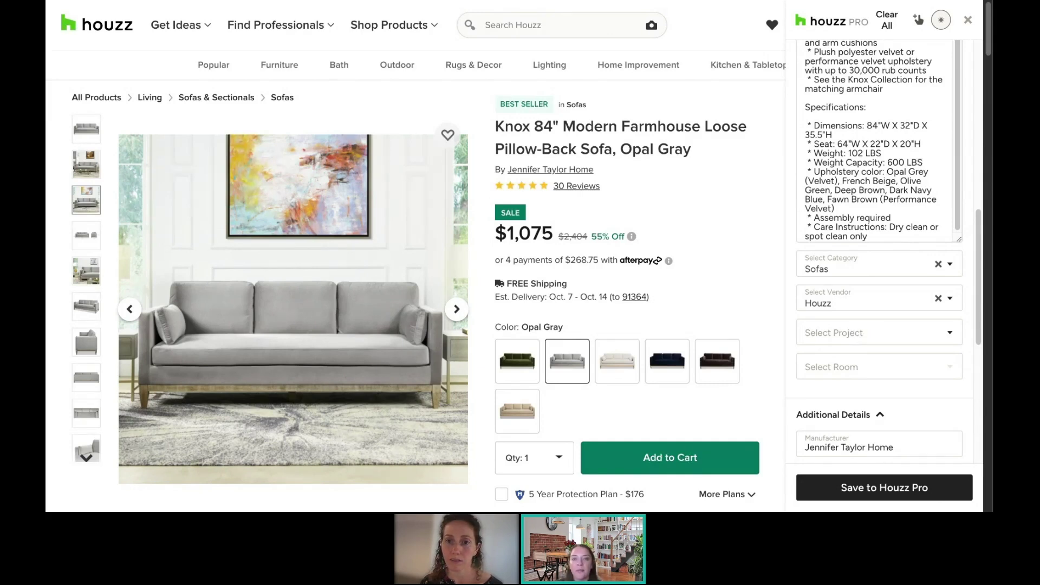
{"action": "left_click", "coordinate": [880, 333]}
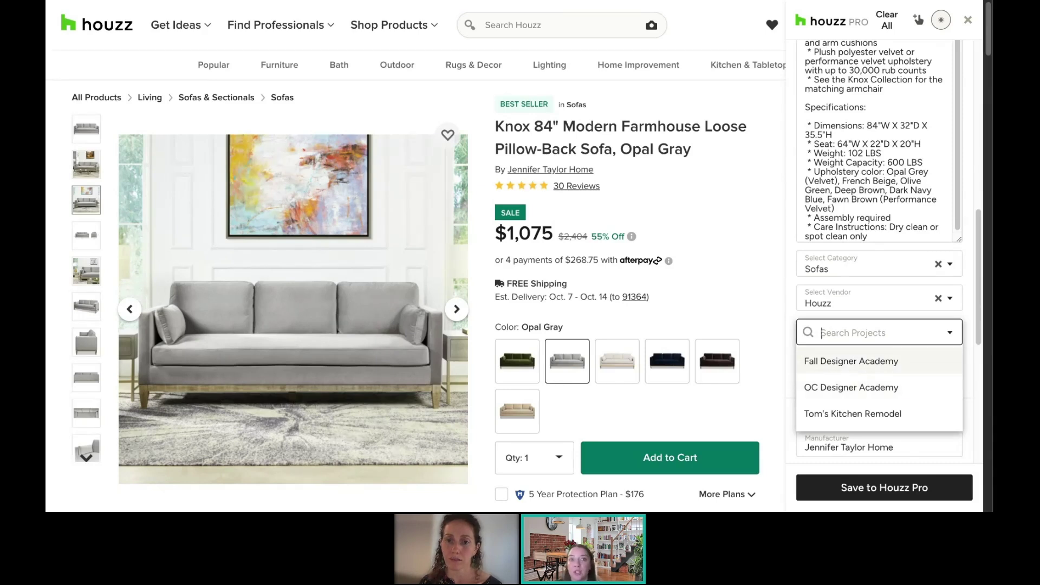
Step: Assign the sofa to Fall Designer Academy's new 'Living Room', add it to the Selections Board, and save
{"action": "left_click", "coordinate": [851, 362]}
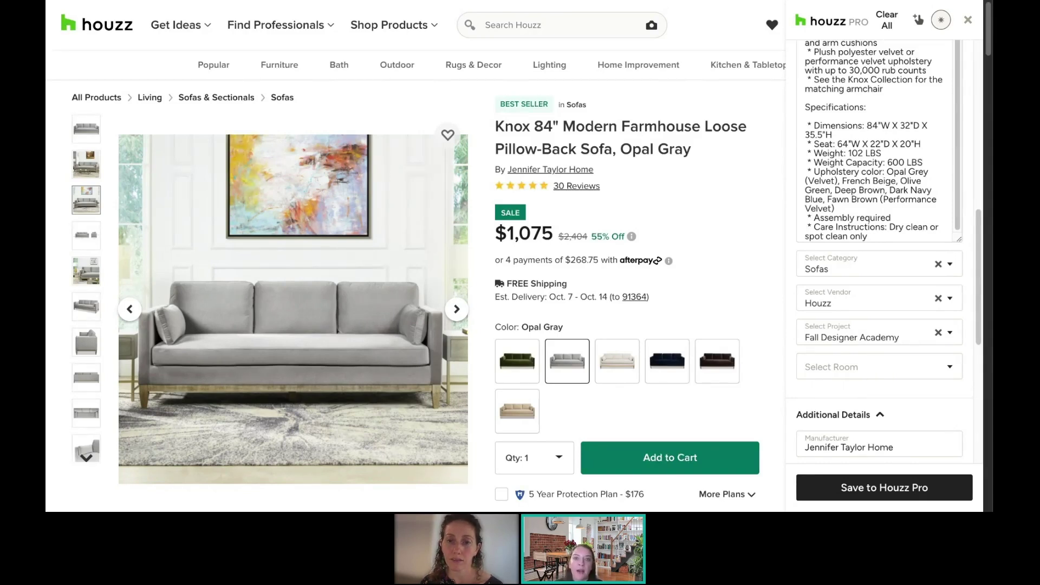
{"action": "left_click", "coordinate": [880, 367]}
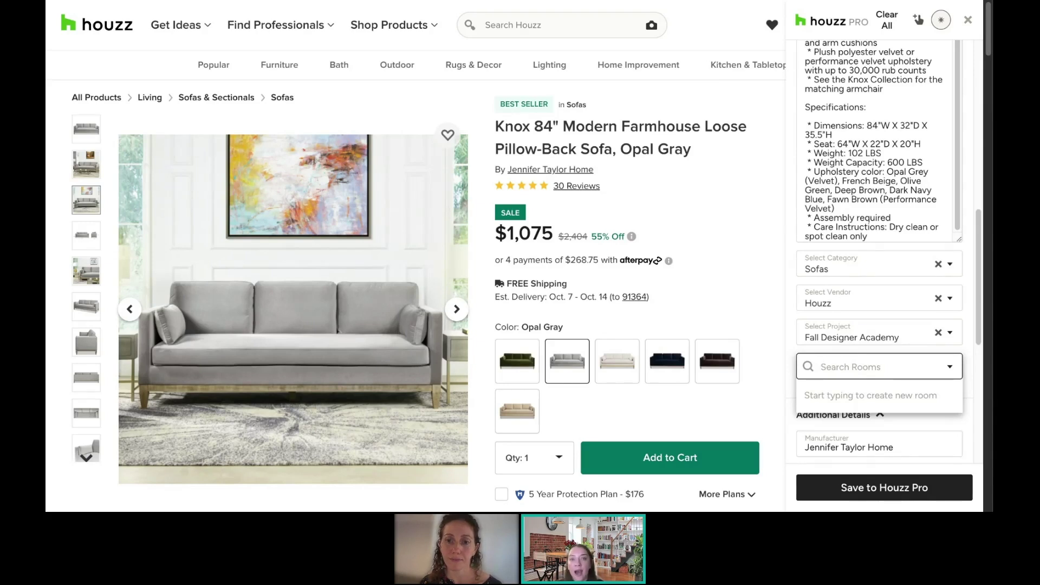
{"action": "type", "text": "Living Room"}
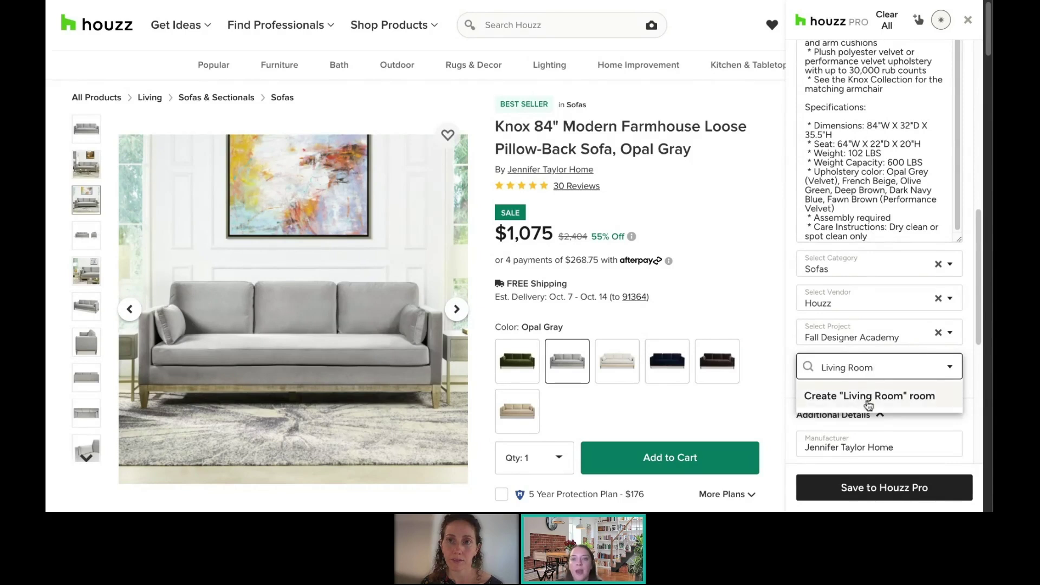
{"action": "left_click", "coordinate": [890, 404]}
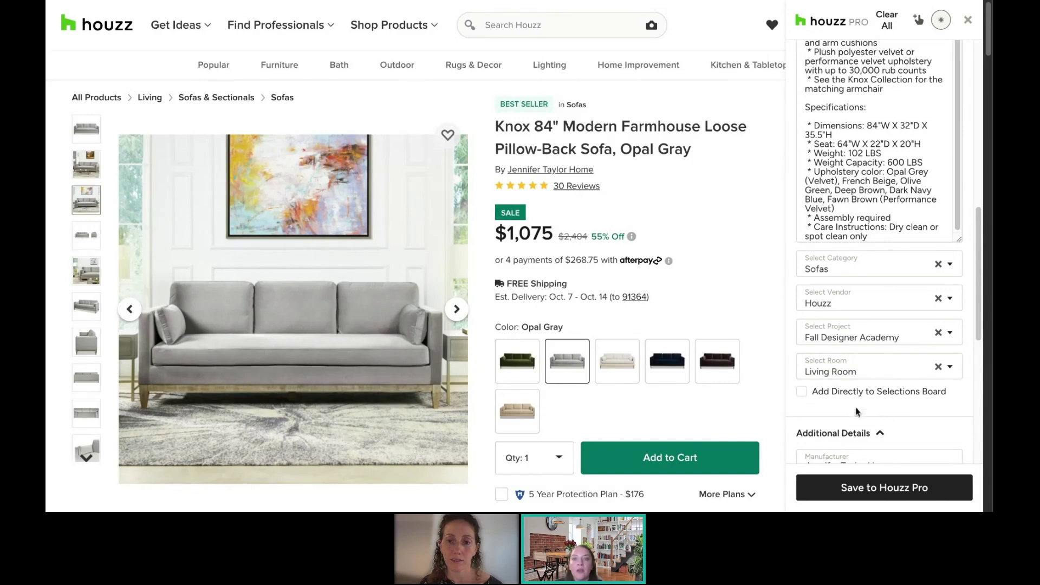
{"action": "left_click", "coordinate": [802, 393]}
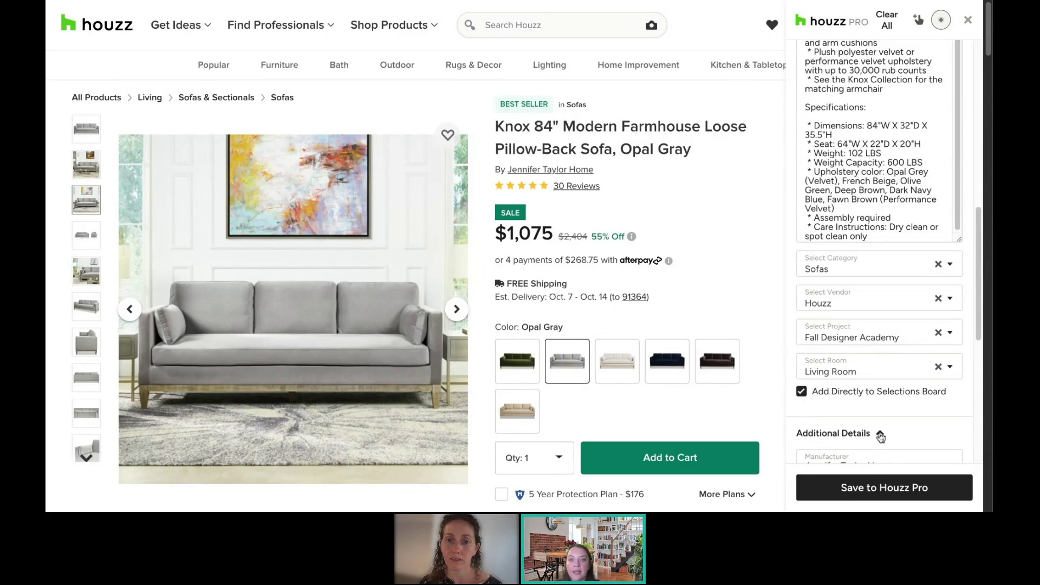
{"action": "left_click", "coordinate": [903, 490]}
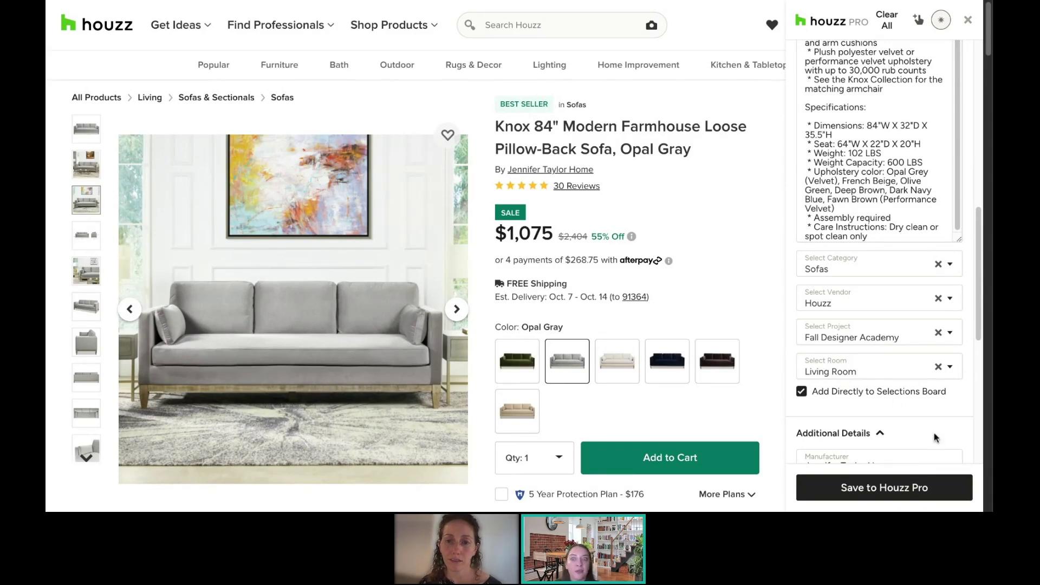
{"action": "left_click", "coordinate": [879, 490]}
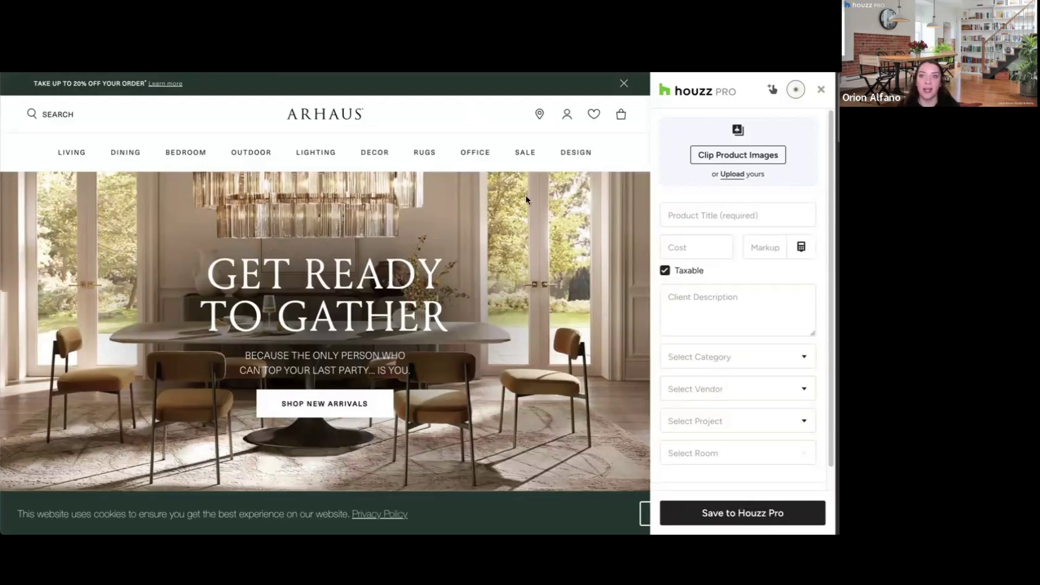
Step: Browse Arhaus Living > Sectionals > Reclining Sectionals to the Coburn Six Piece Motion Sectional page
{"action": "scroll", "coordinate": [526, 200], "scroll_direction": "down", "scroll_amount": 4}
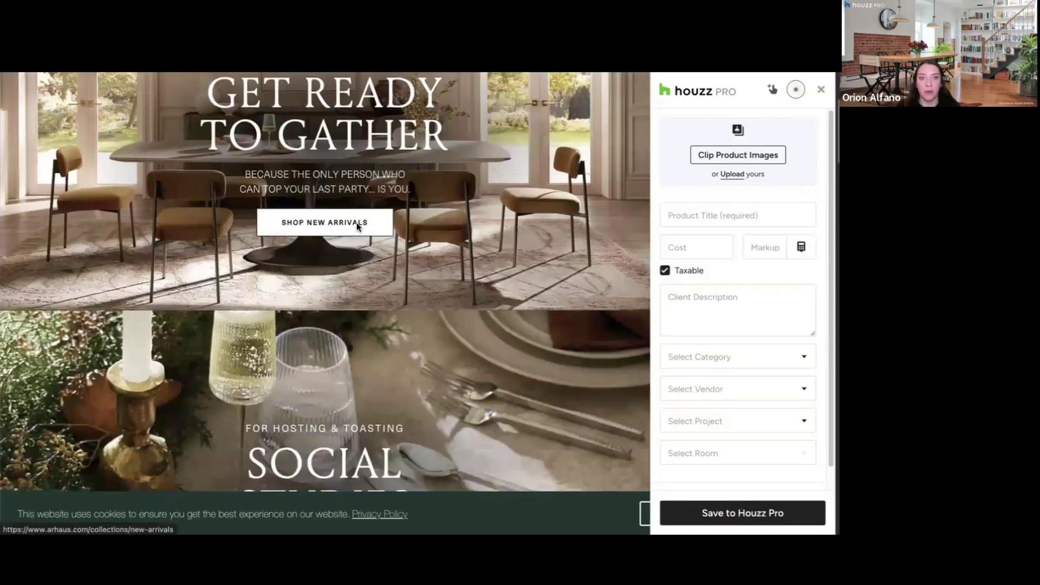
{"action": "scroll", "coordinate": [357, 222], "scroll_direction": "up", "scroll_amount": 5}
{"action": "mouse_move", "coordinate": [68, 151]}
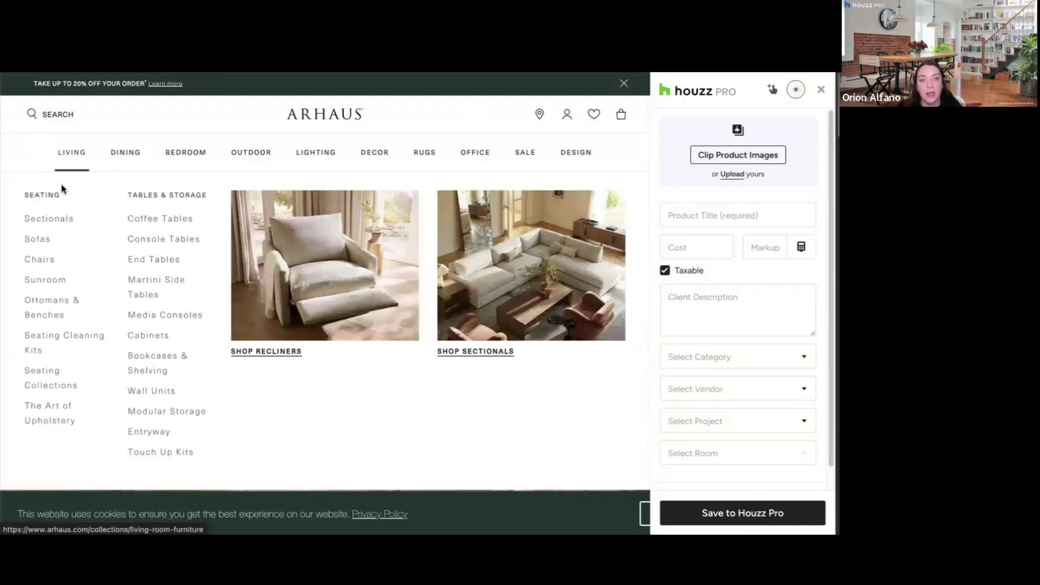
{"action": "left_click", "coordinate": [50, 220]}
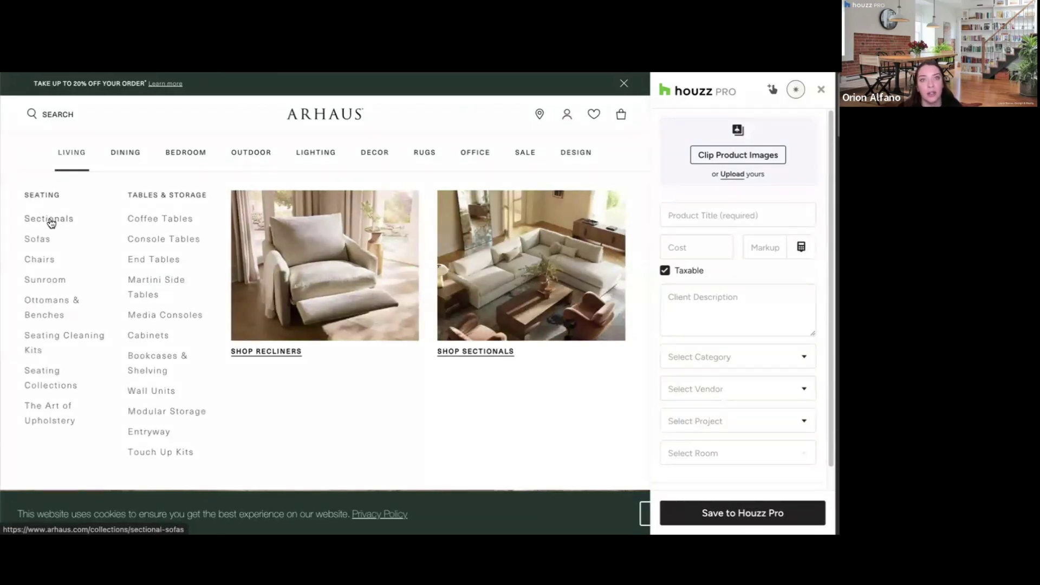
{"action": "left_click", "coordinate": [155, 320]}
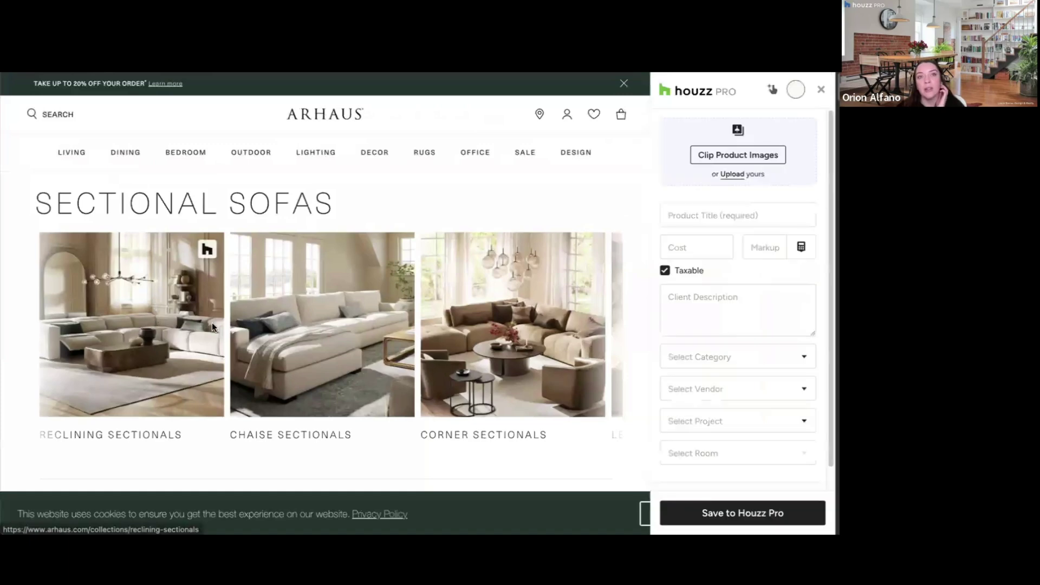
{"action": "left_click", "coordinate": [170, 391]}
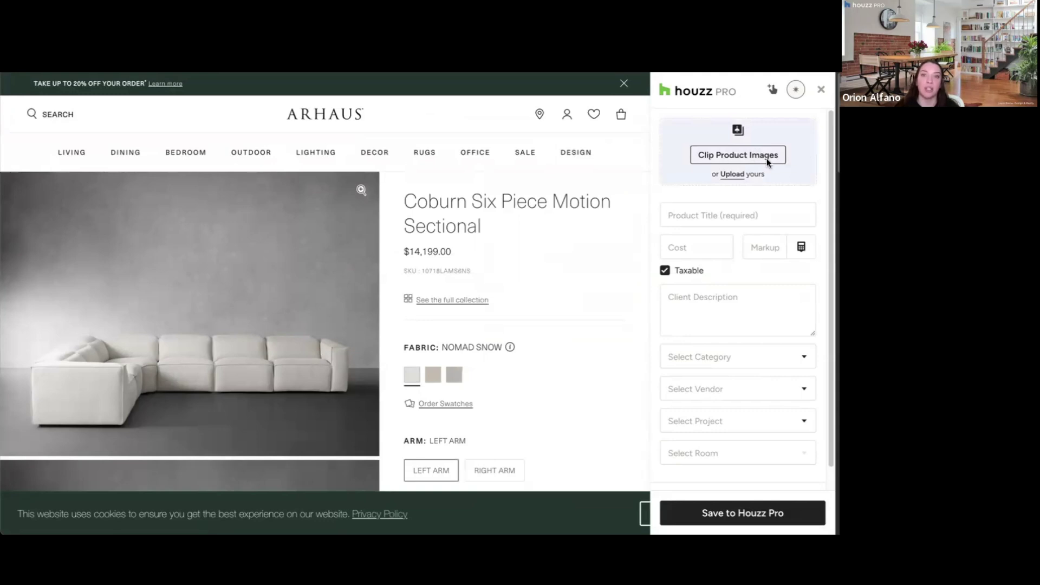
Step: Pick three Coburn sectional photos, including the white and overhead shots, from the 40 images and clip them
{"action": "left_click", "coordinate": [716, 155]}
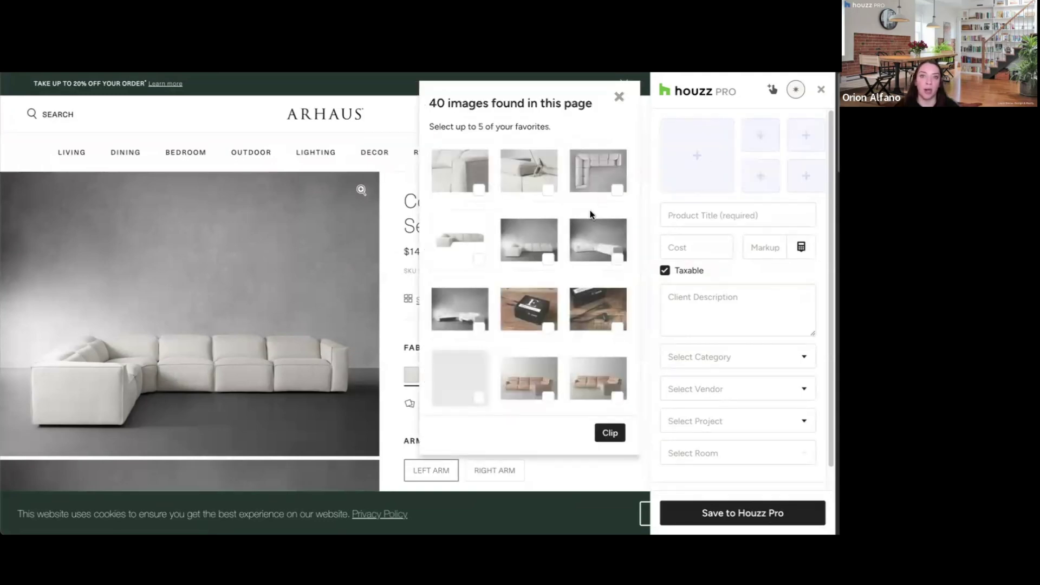
{"action": "scroll", "coordinate": [588, 212], "scroll_direction": "down", "scroll_amount": 10}
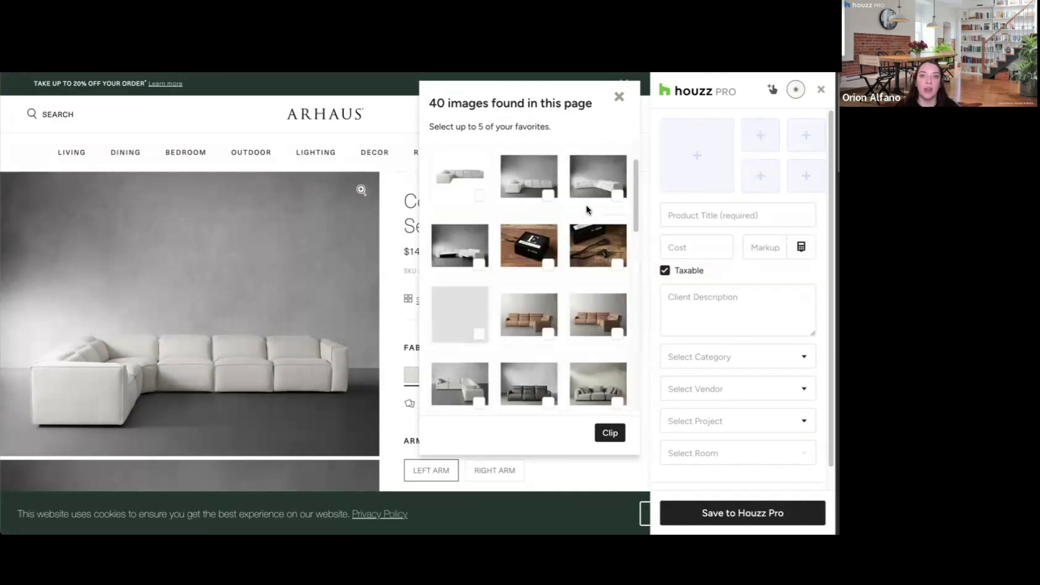
{"action": "scroll", "coordinate": [587, 208], "scroll_direction": "up", "scroll_amount": 8}
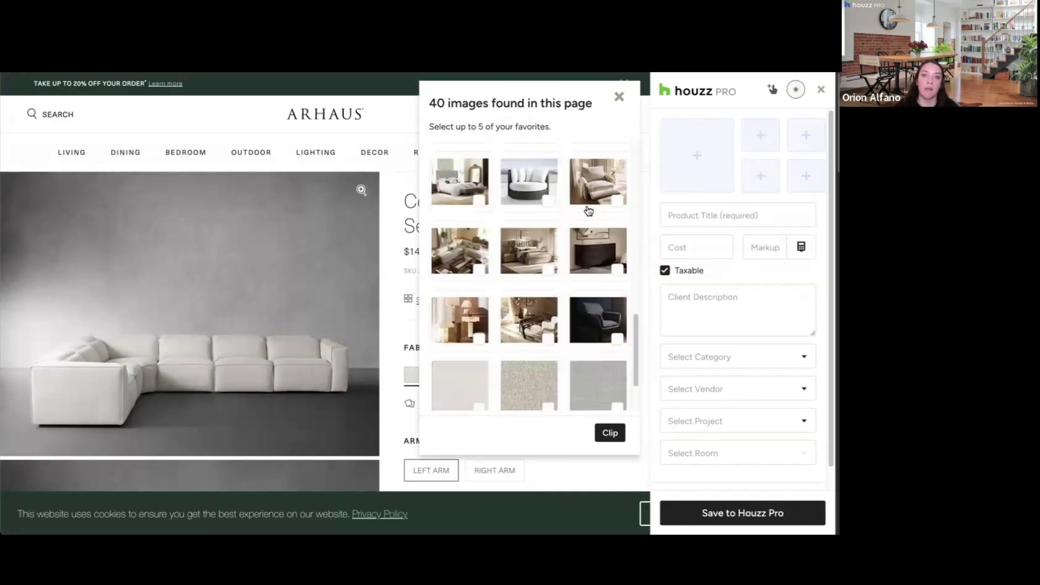
{"action": "scroll", "coordinate": [588, 211], "scroll_direction": "up", "scroll_amount": 3}
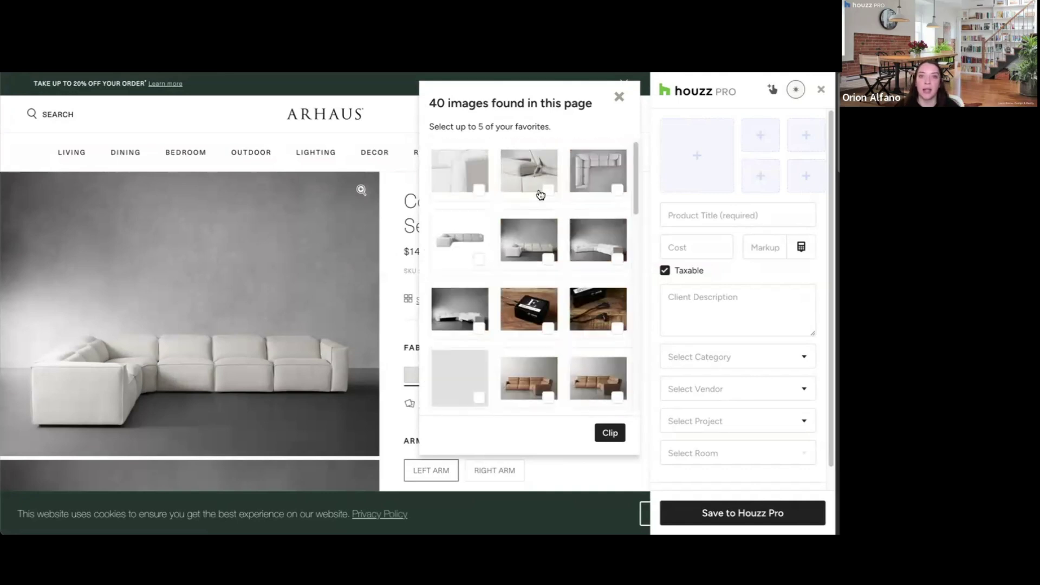
{"action": "left_click", "coordinate": [477, 253]}
{"action": "left_click", "coordinate": [533, 245]}
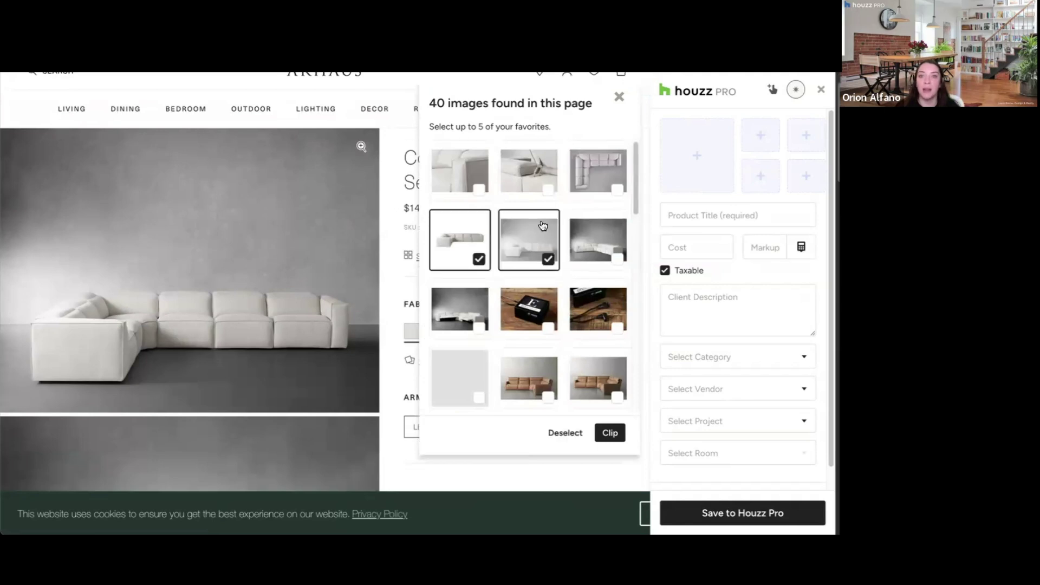
{"action": "left_click", "coordinate": [602, 184]}
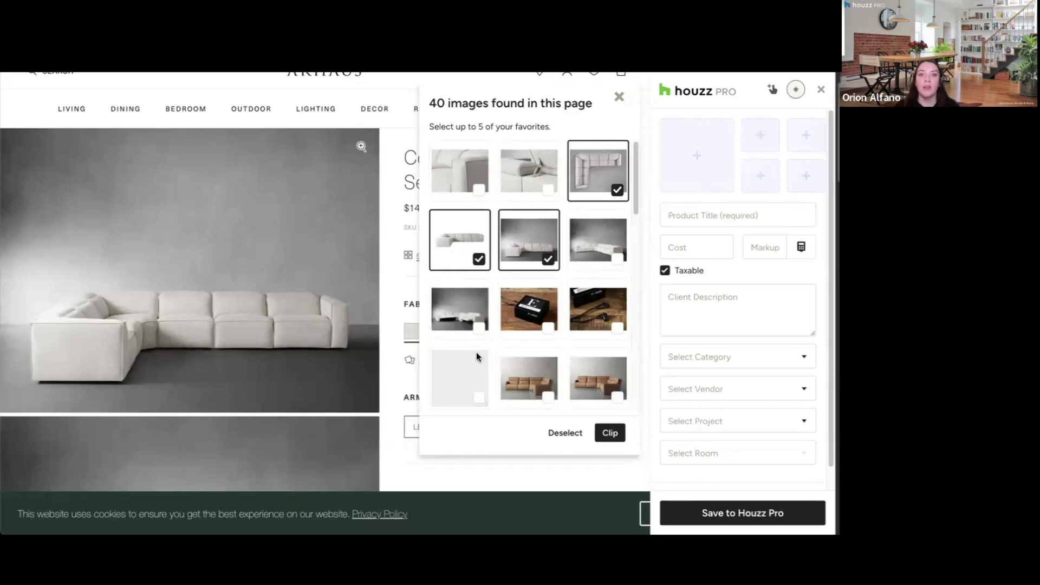
{"action": "left_click", "coordinate": [612, 437]}
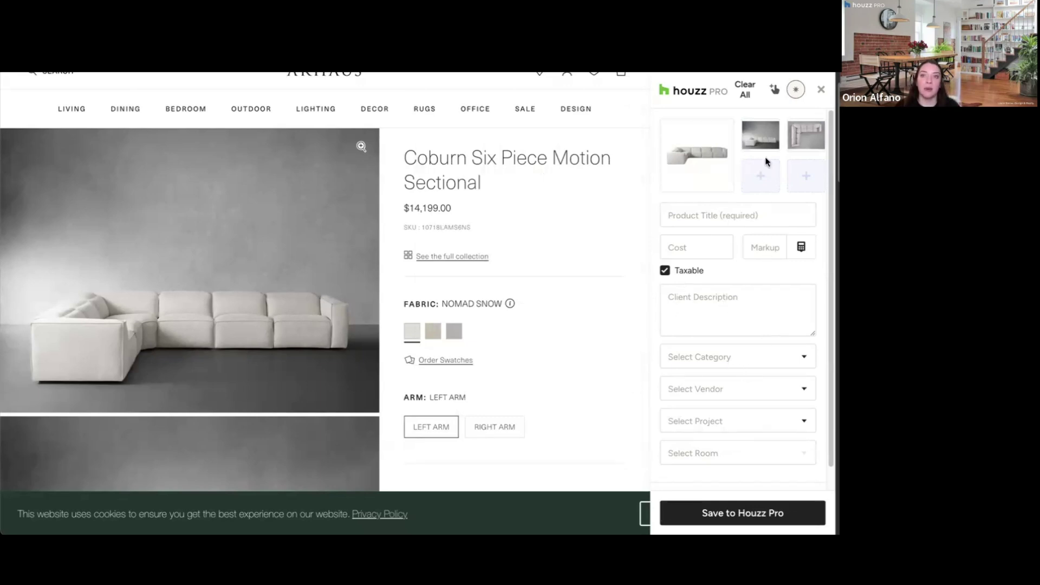
Step: Capture the Coburn Six Piece Motion Sectional title, $14,199.00 cost and a 20% markup
{"action": "left_click", "coordinate": [775, 92]}
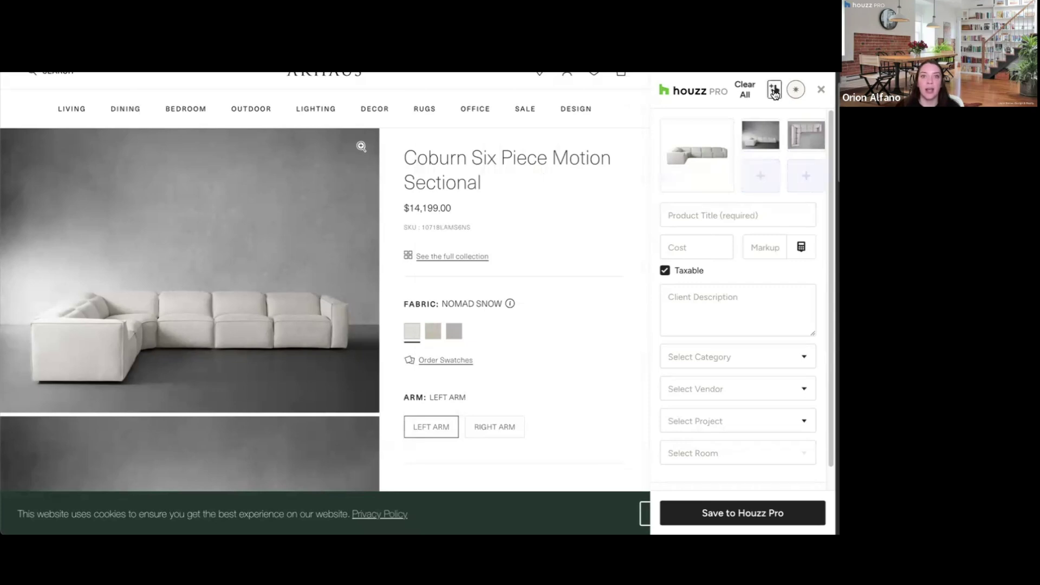
{"action": "left_click", "coordinate": [442, 166]}
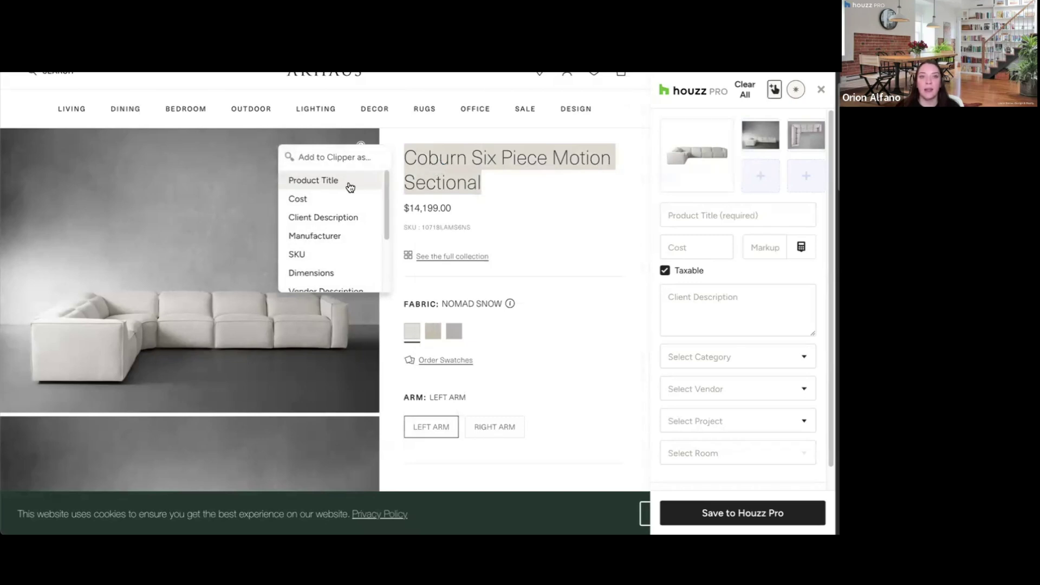
{"action": "left_click", "coordinate": [332, 182]}
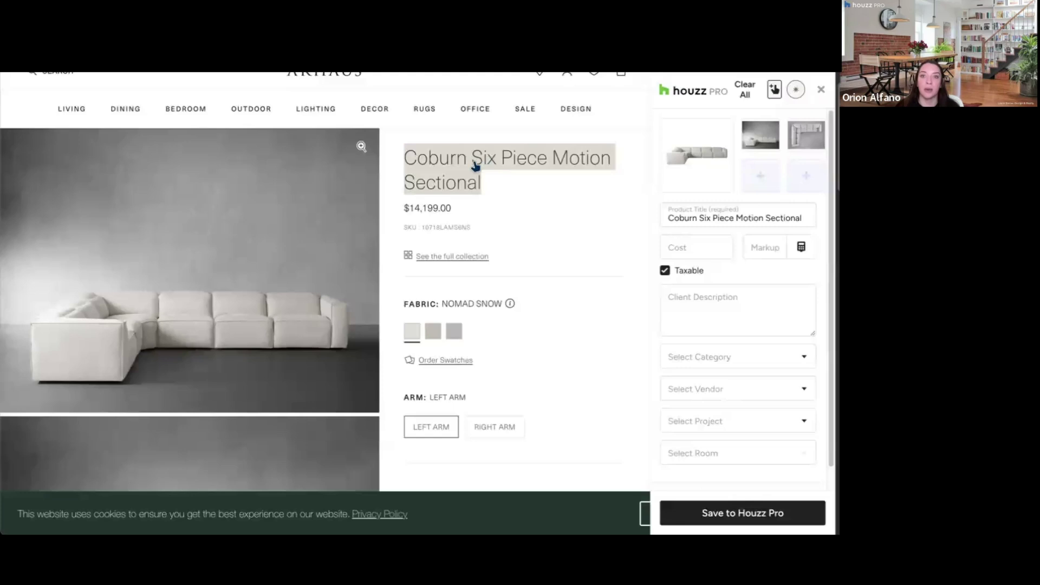
{"action": "left_click", "coordinate": [432, 212]}
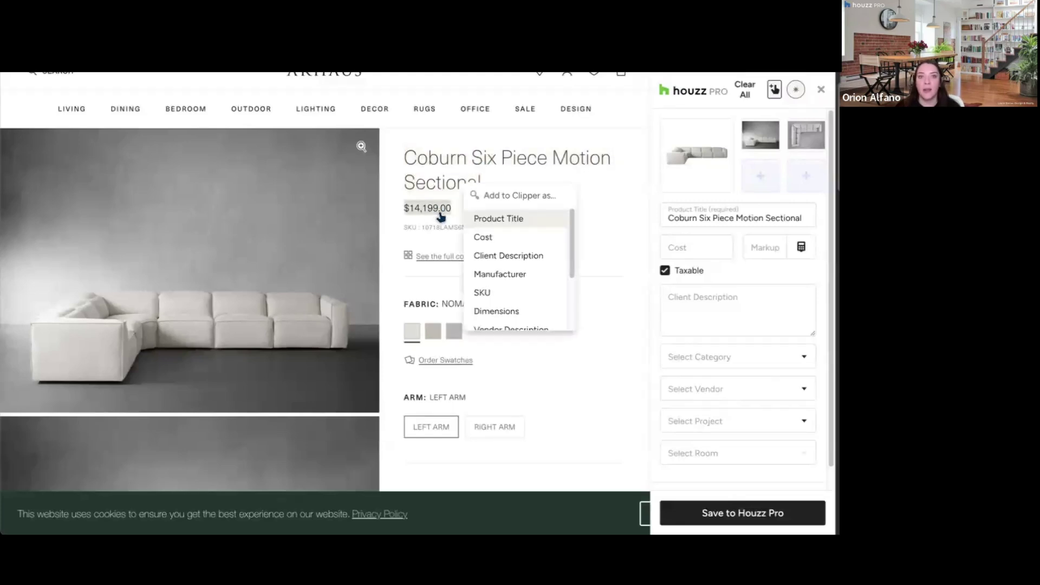
{"action": "left_click", "coordinate": [489, 242]}
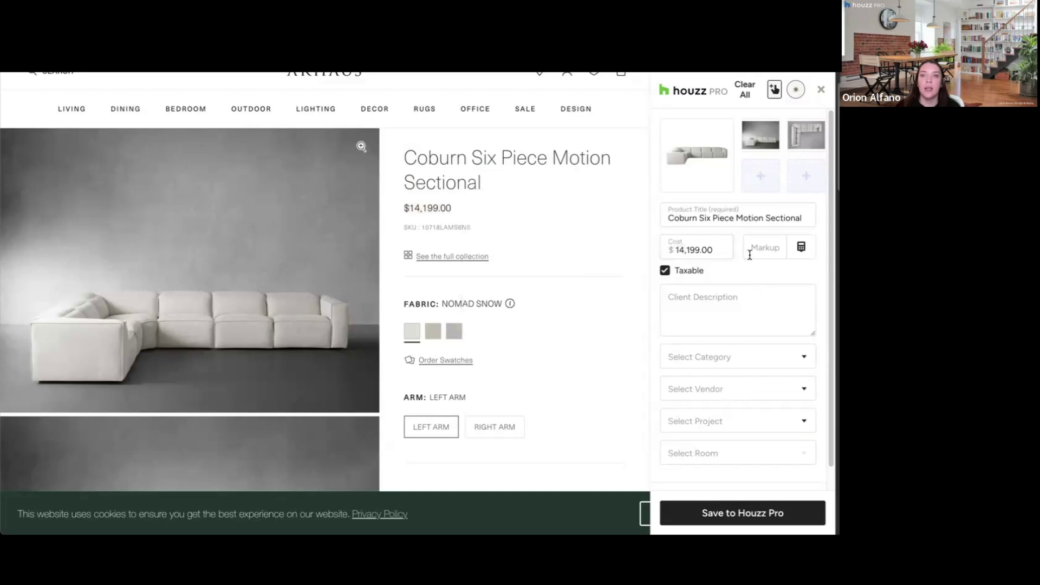
{"action": "left_click", "coordinate": [773, 253]}
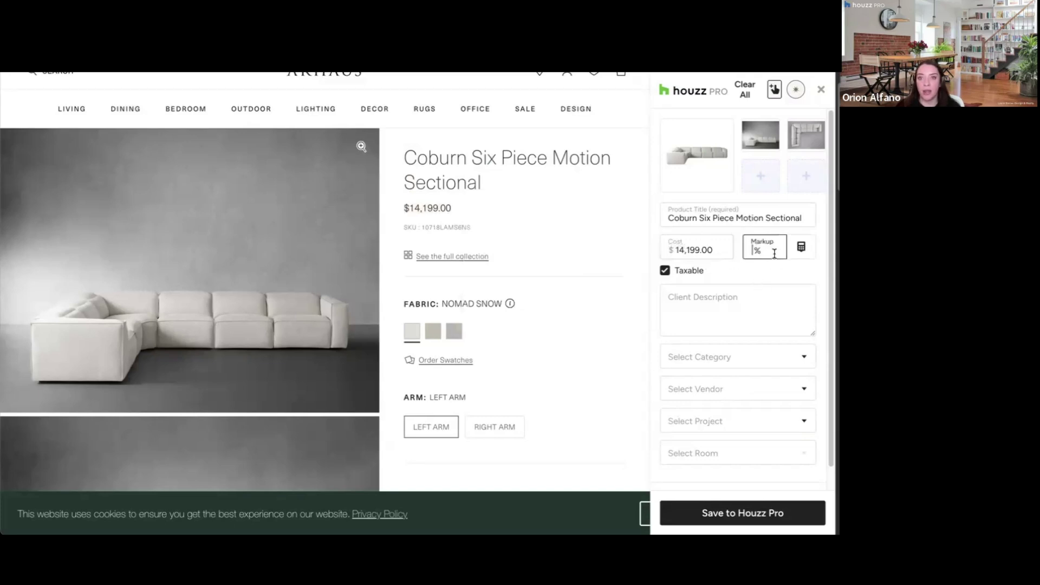
{"action": "type", "text": "20"}
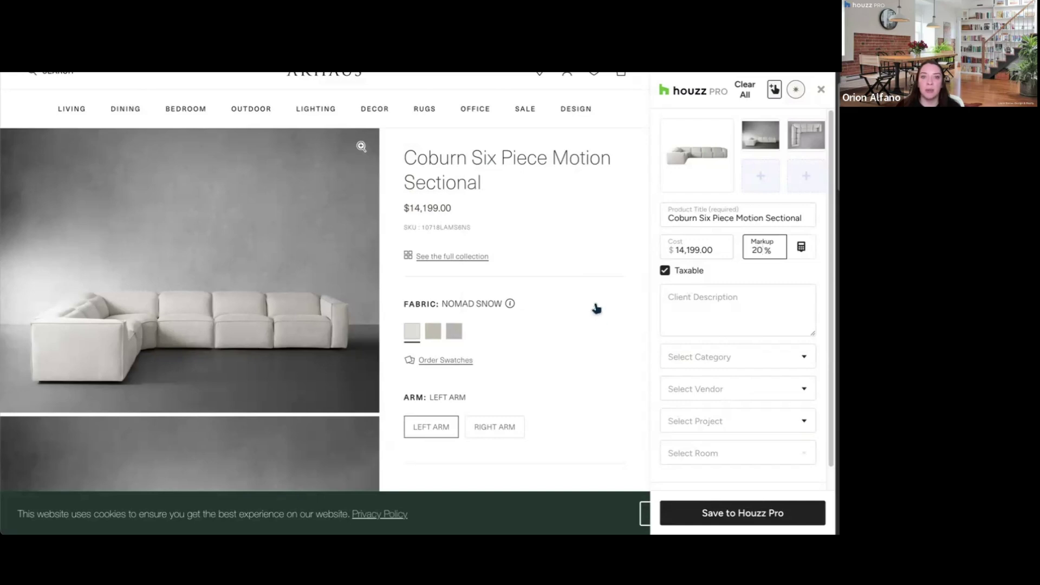
Step: Add the Arhaus product Details bullets as the client description
{"action": "scroll", "coordinate": [599, 293], "scroll_direction": "down", "scroll_amount": 3}
{"action": "scroll", "coordinate": [598, 292], "scroll_direction": "down", "scroll_amount": 8}
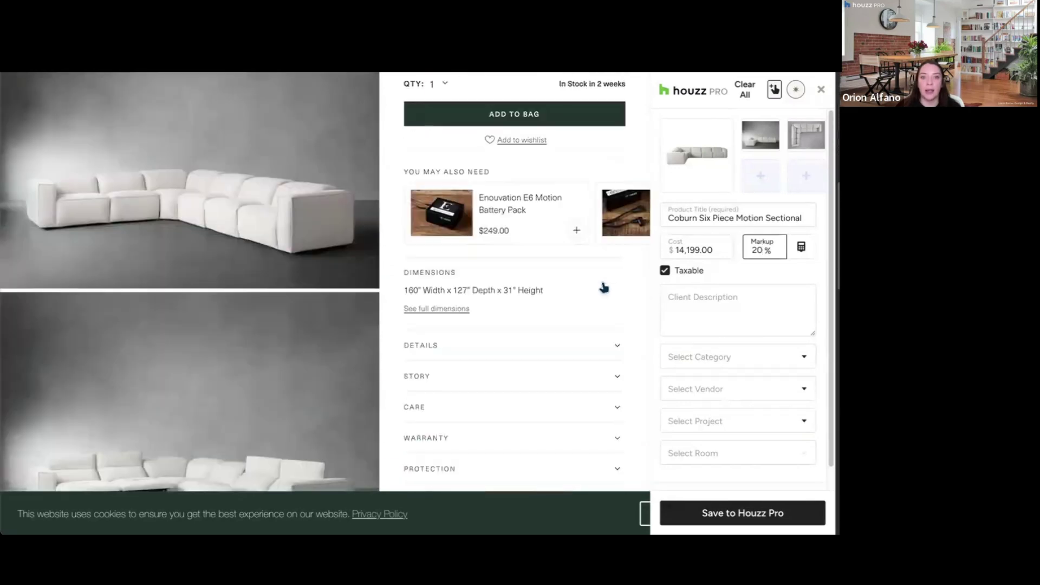
{"action": "left_click", "coordinate": [610, 284]}
{"action": "left_click_drag", "start_coordinate": [522, 302], "coordinate": [454, 362]}
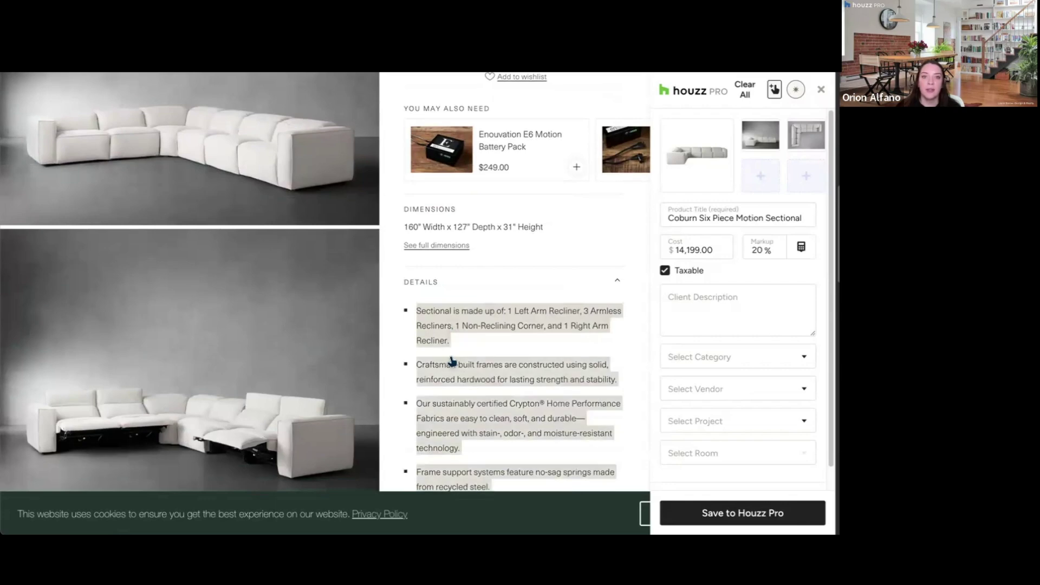
{"action": "left_click", "coordinate": [347, 468]}
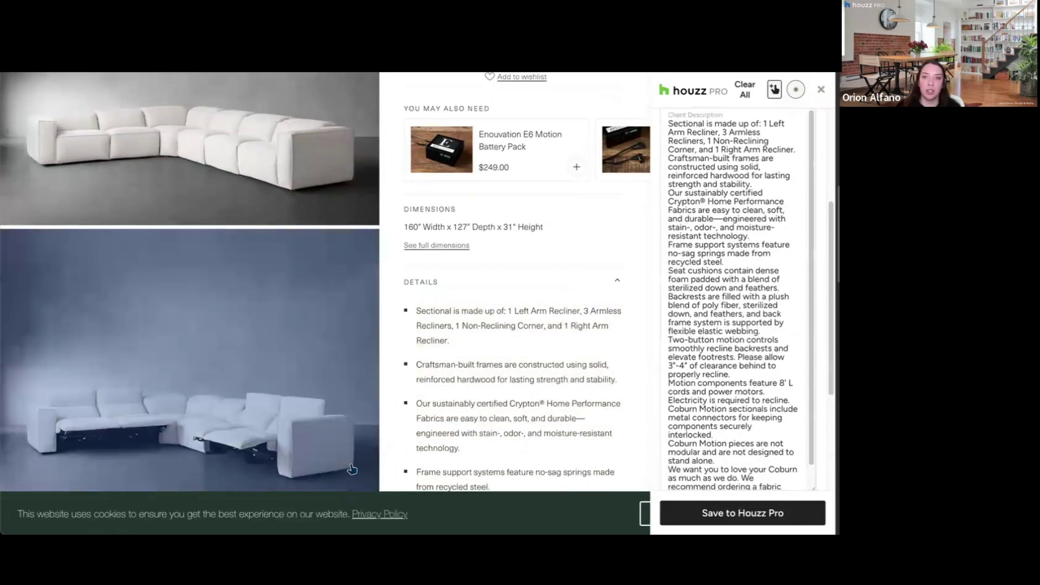
{"action": "scroll", "coordinate": [745, 302], "scroll_direction": "down", "scroll_amount": 1}
{"action": "scroll", "coordinate": [565, 331], "scroll_direction": "down", "scroll_amount": 10}
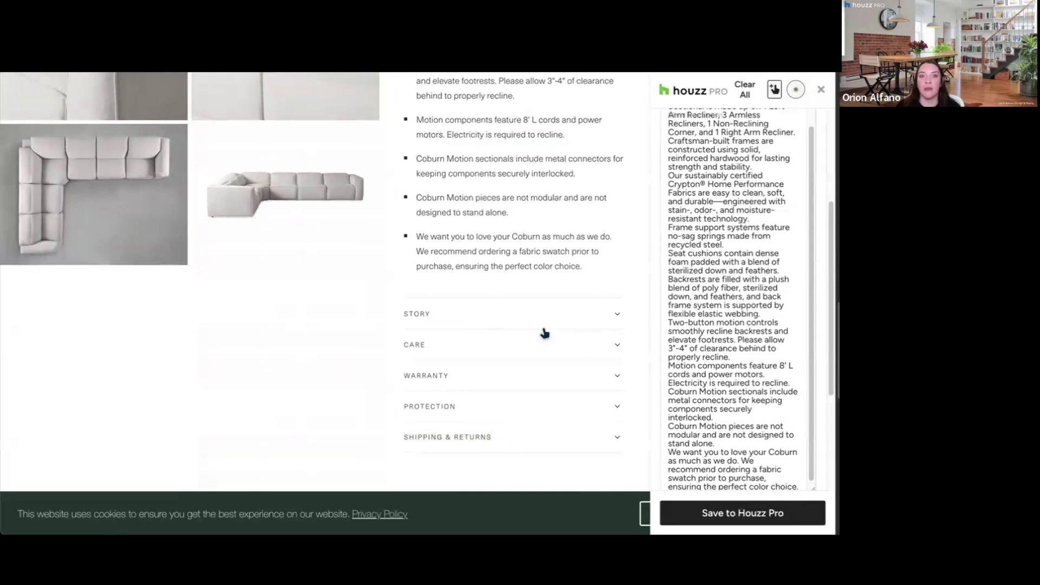
{"action": "scroll", "coordinate": [816, 265], "scroll_direction": "down", "scroll_amount": 3}
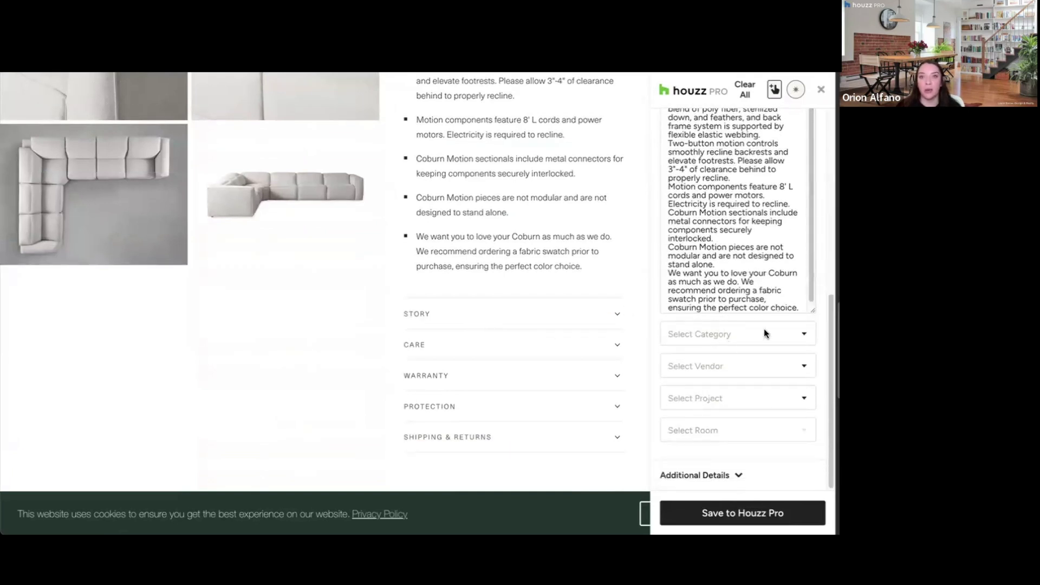
Step: Set the item's category to Sofas and its vendor to Arhaus
{"action": "left_click", "coordinate": [725, 336]}
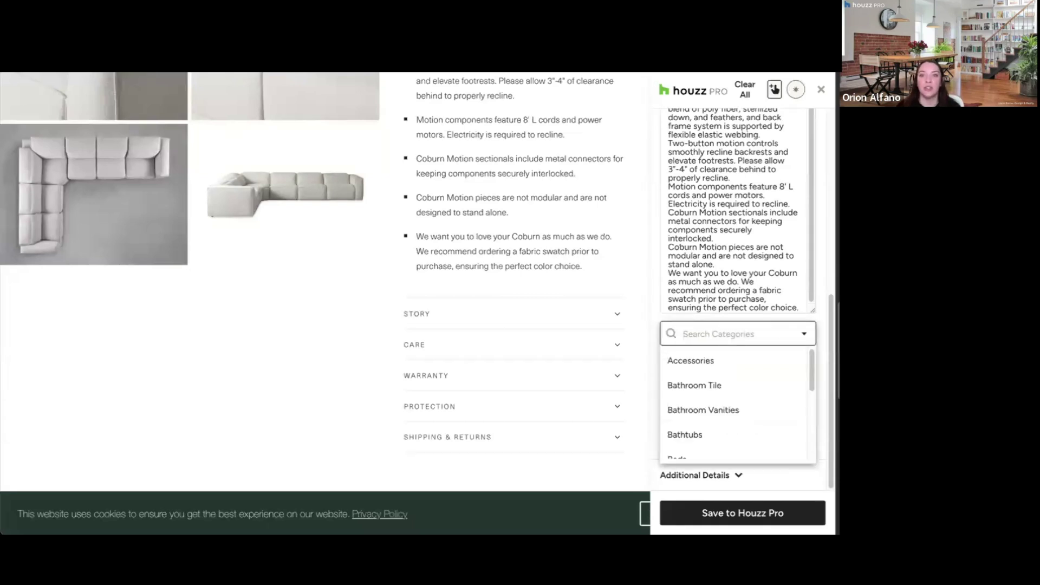
{"action": "type", "text": "sofa"}
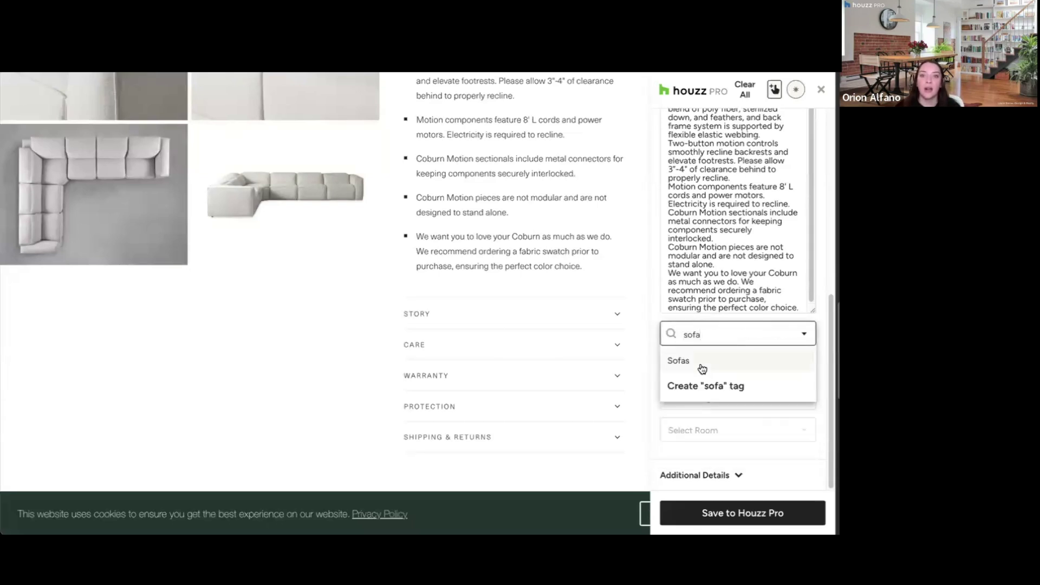
{"action": "left_click", "coordinate": [727, 361]}
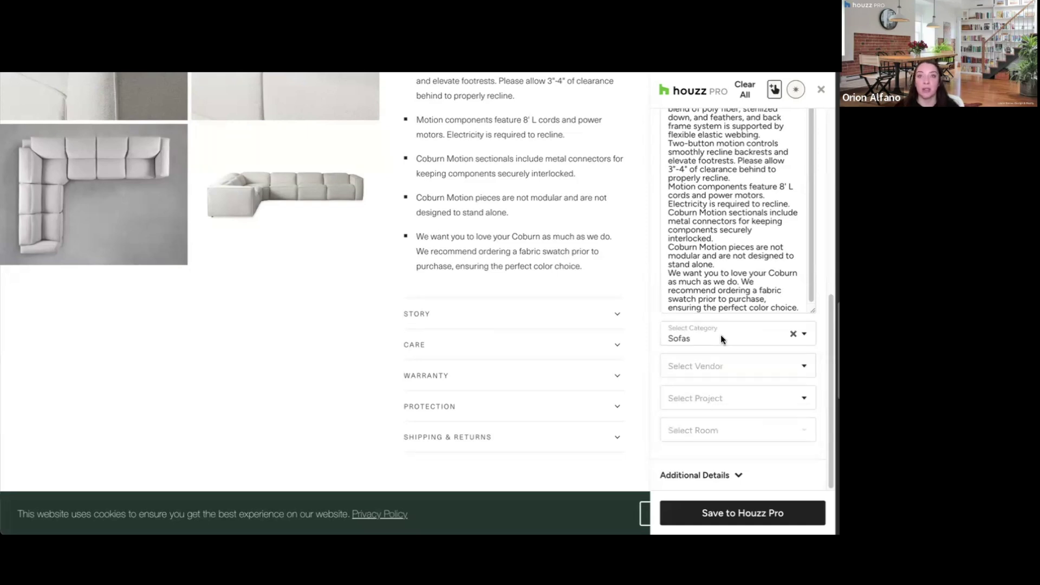
{"action": "left_click", "coordinate": [711, 366]}
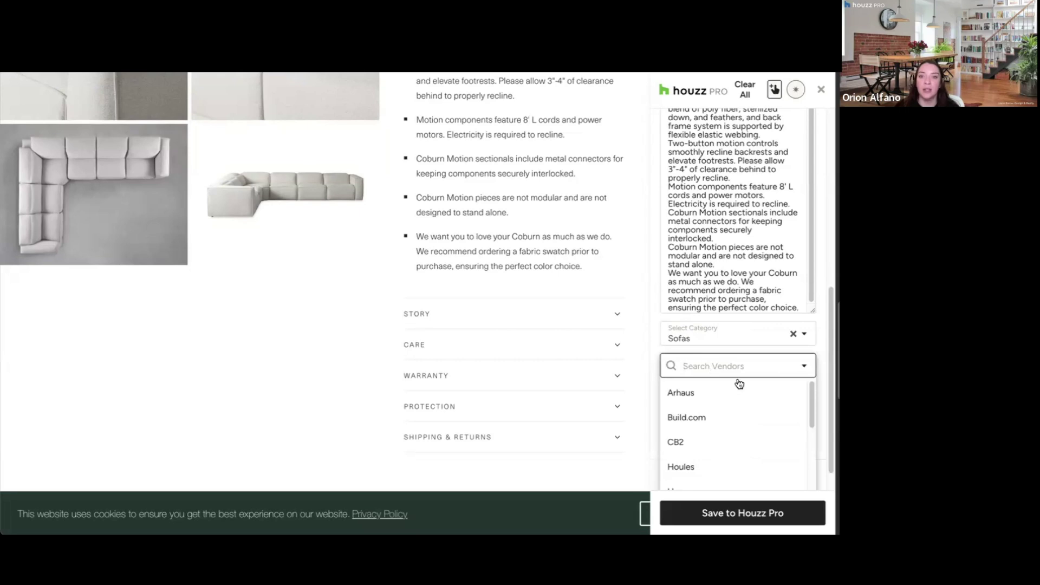
{"action": "scroll", "coordinate": [743, 388], "scroll_direction": "down", "scroll_amount": 1}
{"action": "scroll", "coordinate": [742, 374], "scroll_direction": "down", "scroll_amount": 1}
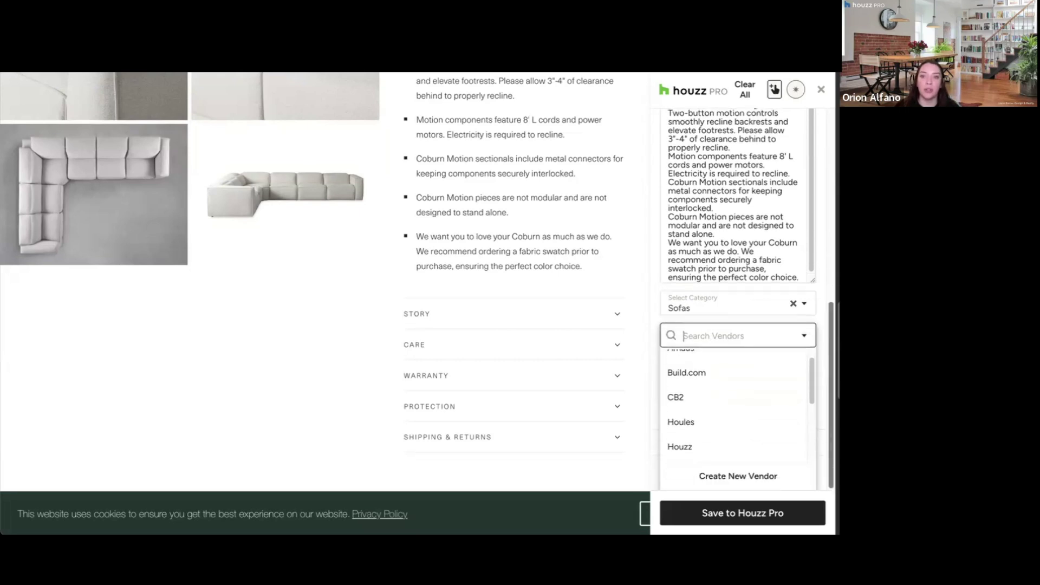
{"action": "scroll", "coordinate": [746, 399], "scroll_direction": "up", "scroll_amount": 1}
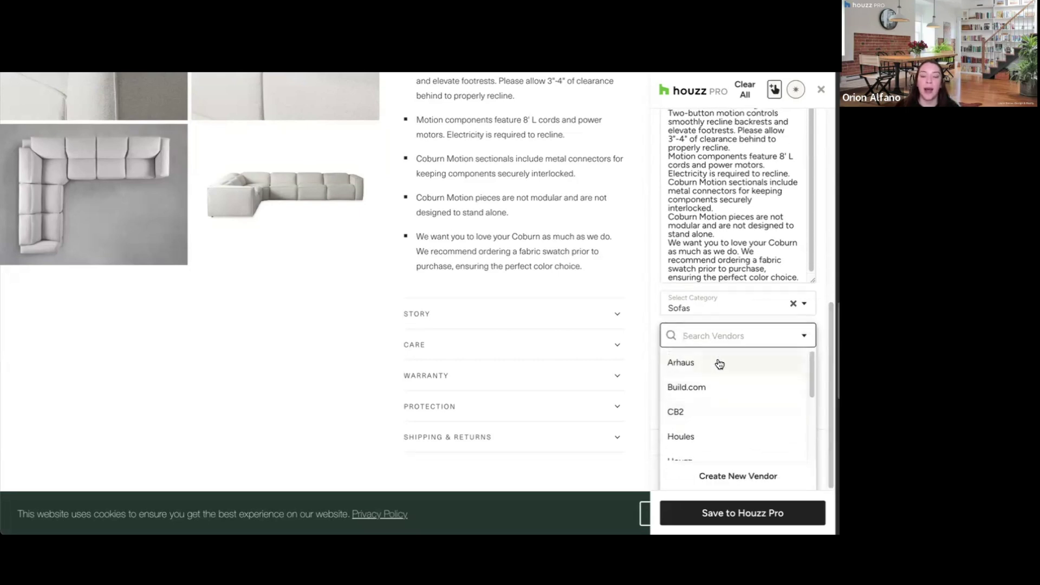
{"action": "left_click", "coordinate": [744, 475]}
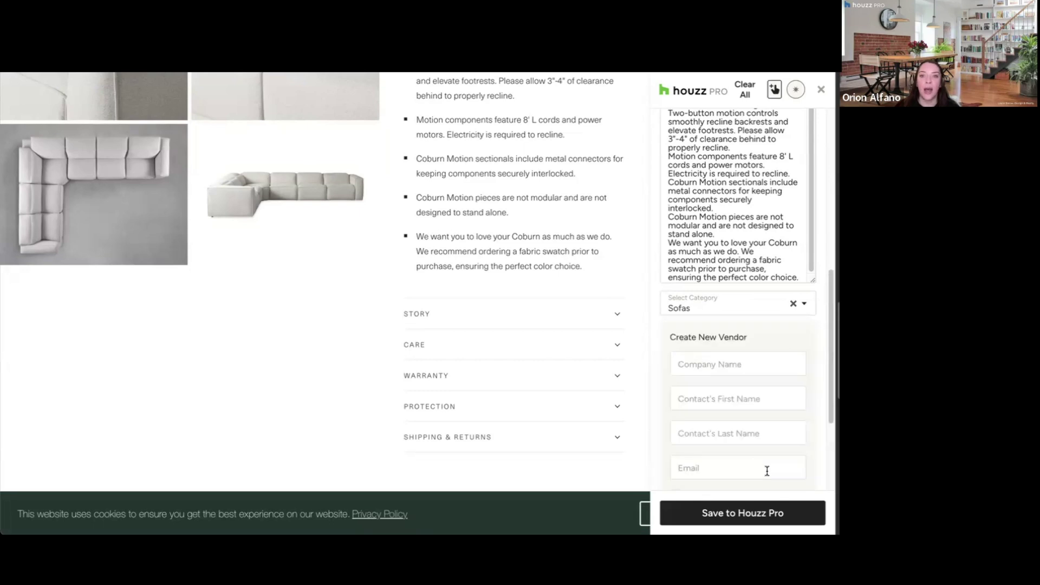
{"action": "scroll", "coordinate": [769, 424], "scroll_direction": "down", "scroll_amount": 2}
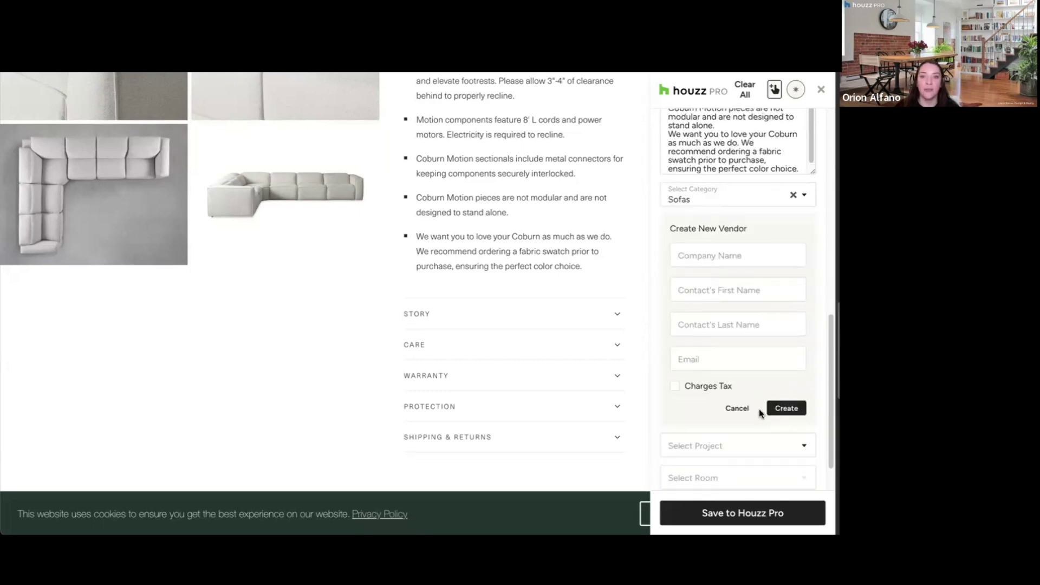
{"action": "left_click", "coordinate": [730, 408]}
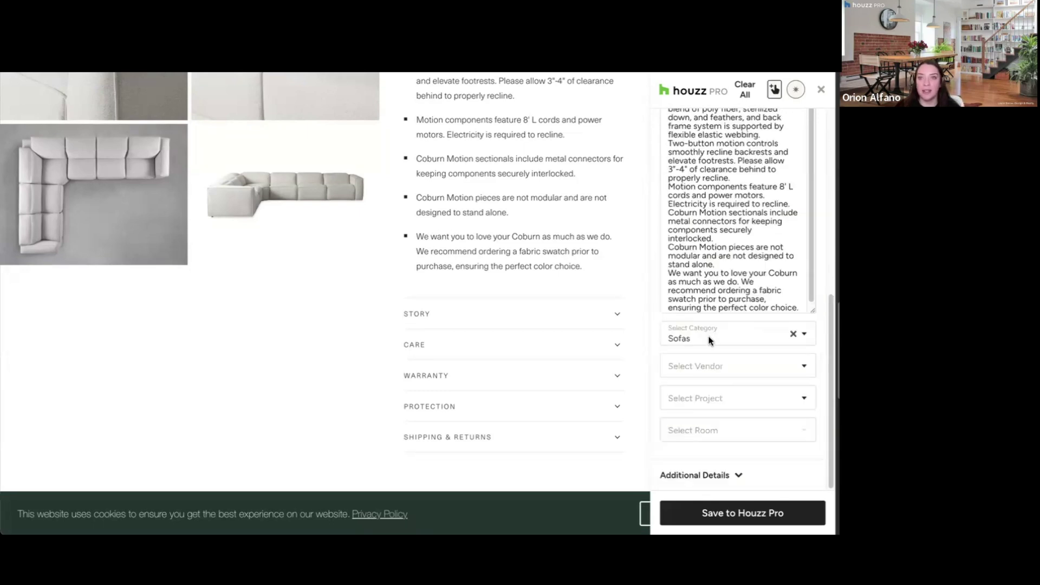
{"action": "left_click", "coordinate": [717, 367]}
{"action": "left_click", "coordinate": [760, 395]}
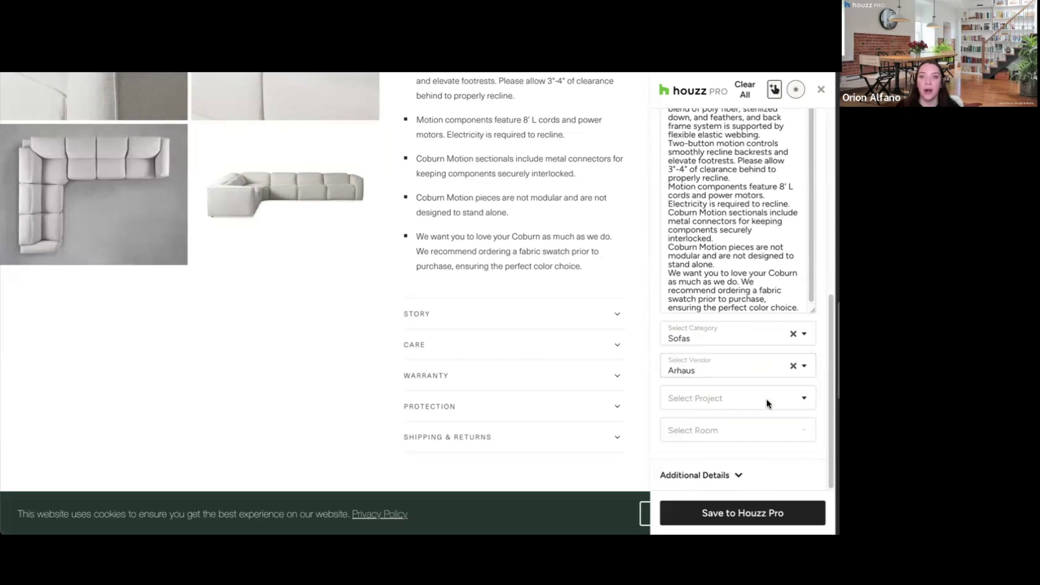
Step: Assign it to Fall Designer Academy's Living Room and add it directly to the selections board
{"action": "left_click", "coordinate": [747, 399]}
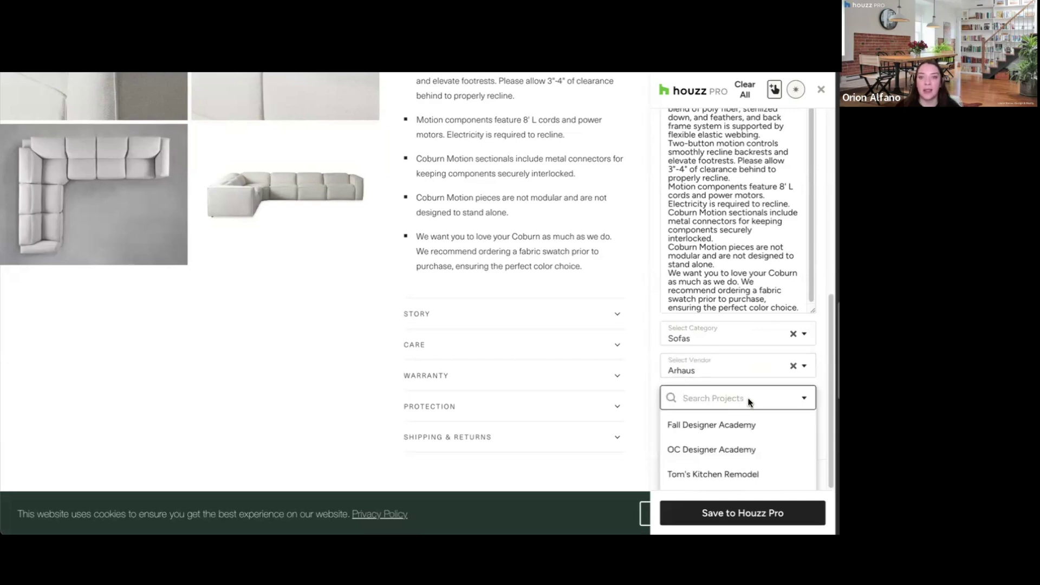
{"action": "left_click", "coordinate": [732, 424]}
{"action": "left_click", "coordinate": [733, 426]}
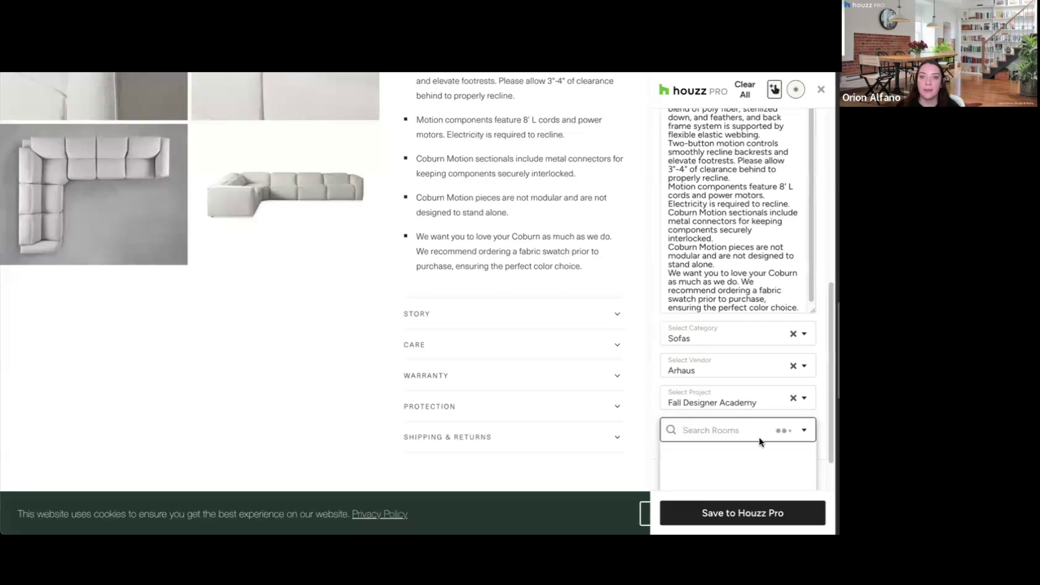
{"action": "left_click", "coordinate": [692, 459]}
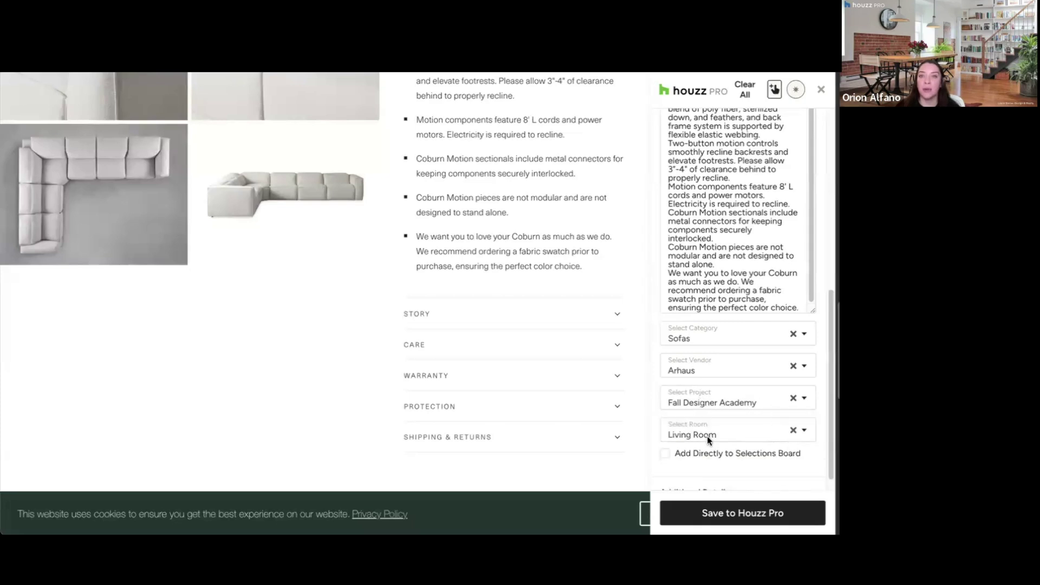
{"action": "scroll", "coordinate": [755, 458], "scroll_direction": "down", "scroll_amount": 1}
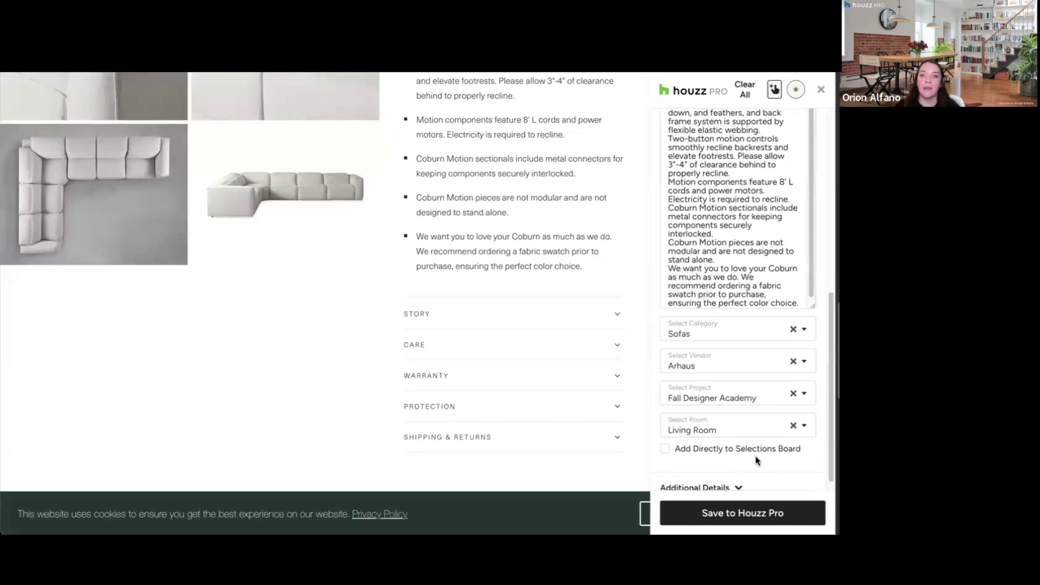
{"action": "left_click", "coordinate": [713, 441]}
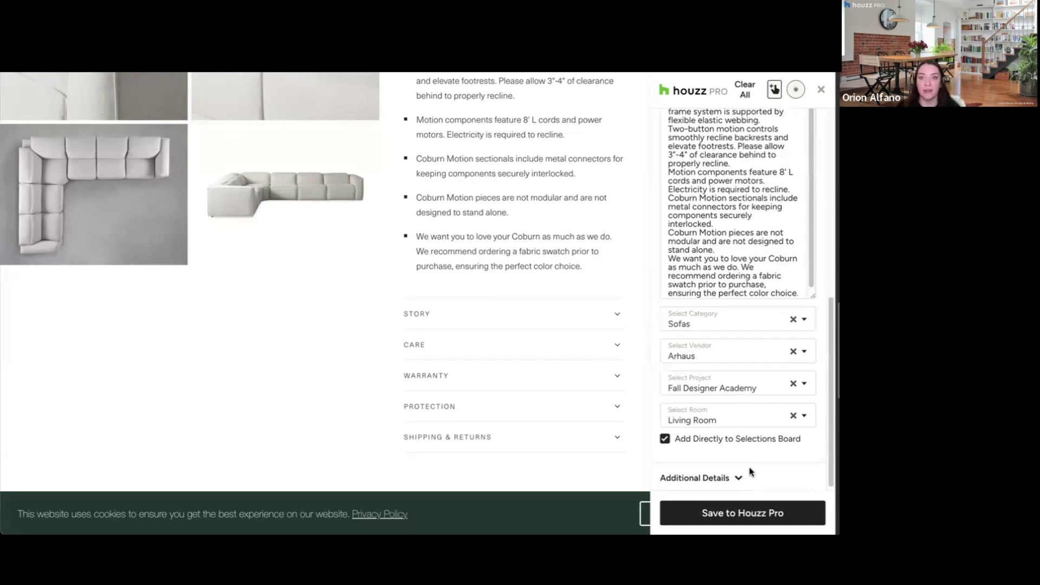
Step: Save the clipped sectional and open the Products & Services product list
{"action": "left_click", "coordinate": [765, 514]}
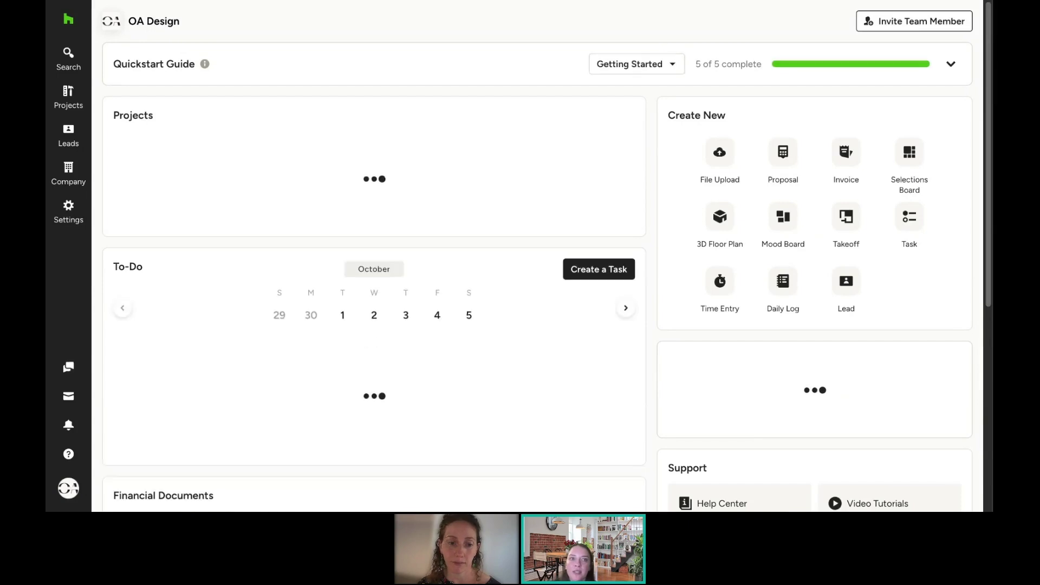
{"action": "mouse_move", "coordinate": [71, 168]}
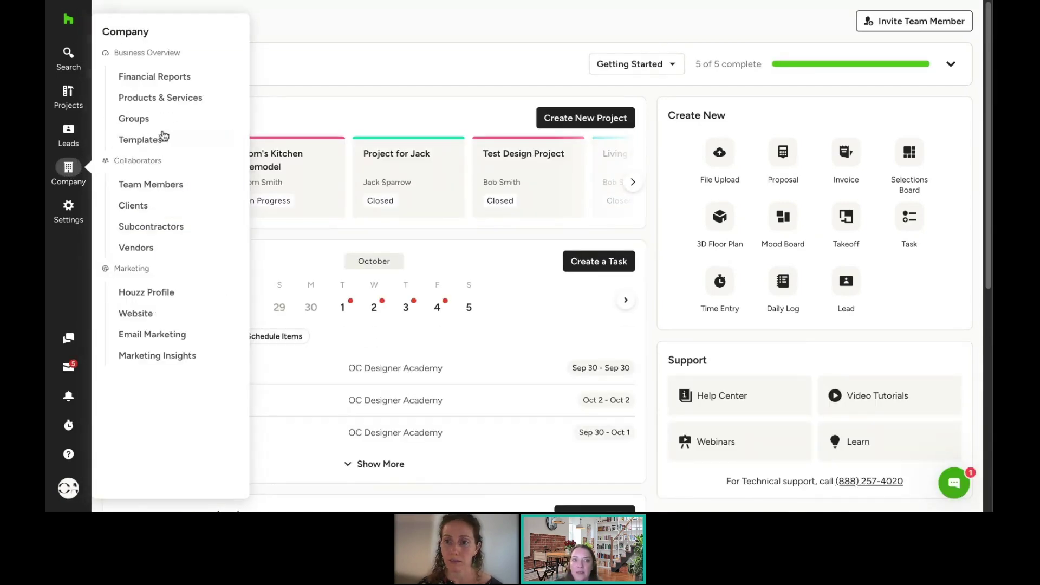
{"action": "left_click", "coordinate": [190, 105]}
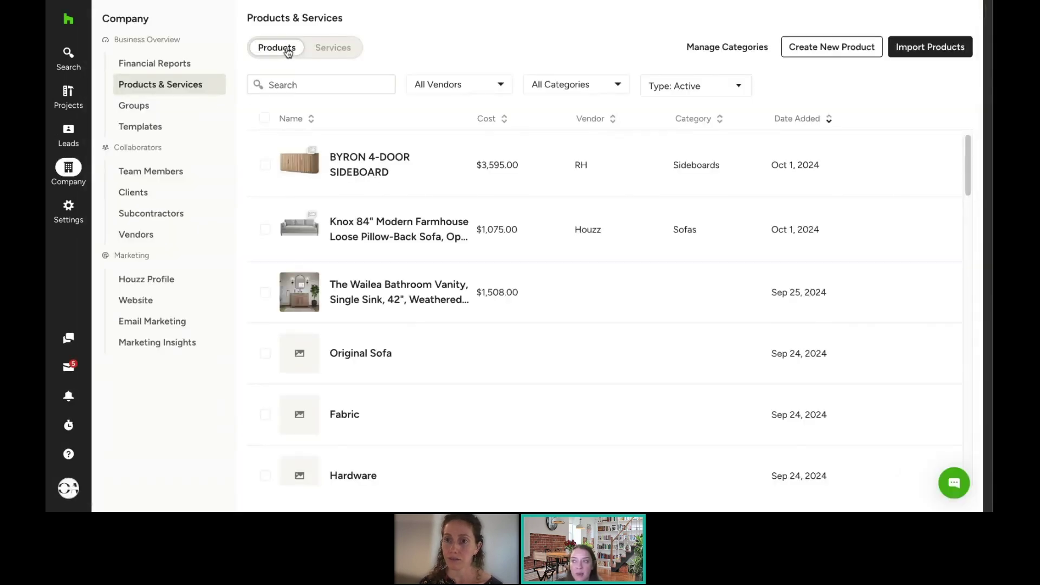
{"action": "left_click", "coordinate": [333, 48]}
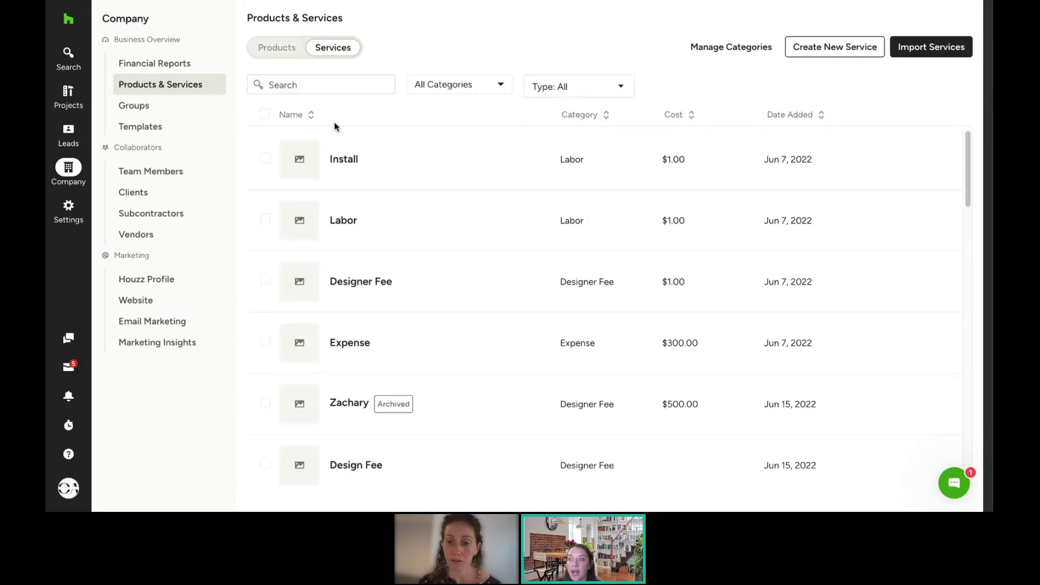
{"action": "left_click", "coordinate": [278, 49]}
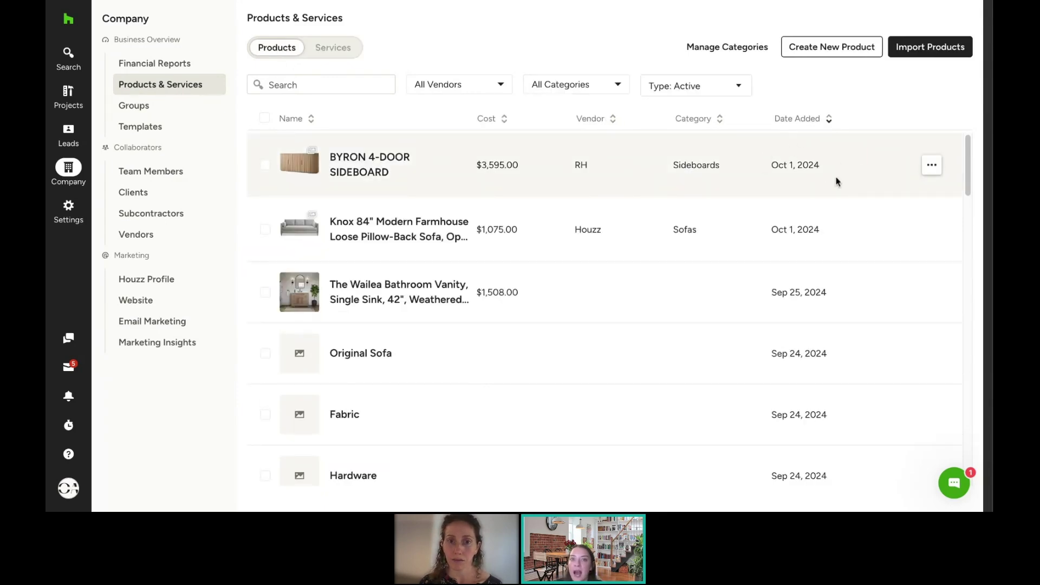
Step: Sort products by vendor, filter to Houzz only, then clear the vendor filter
{"action": "left_click", "coordinate": [613, 124]}
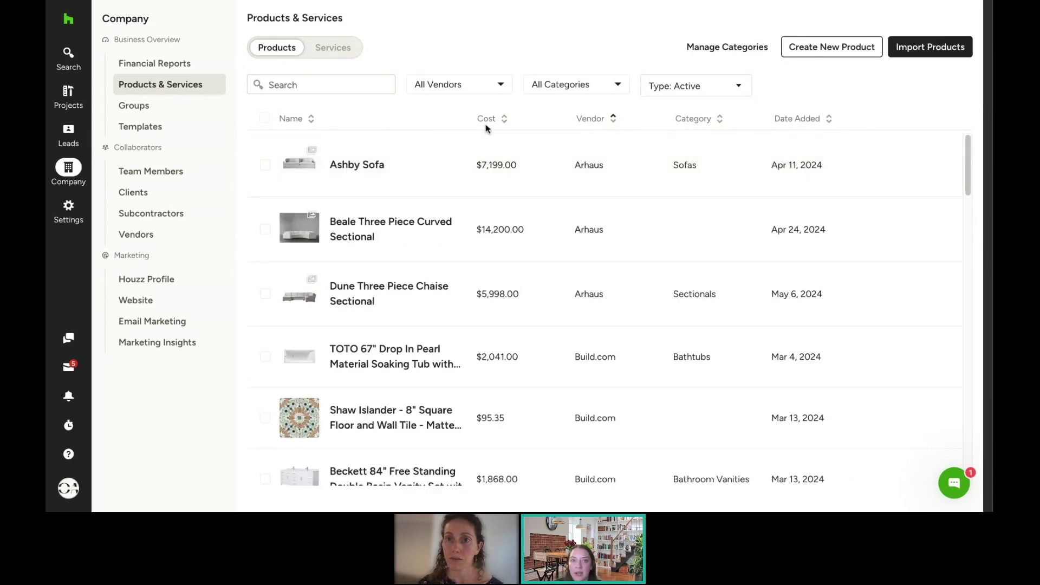
{"action": "left_click", "coordinate": [491, 89]}
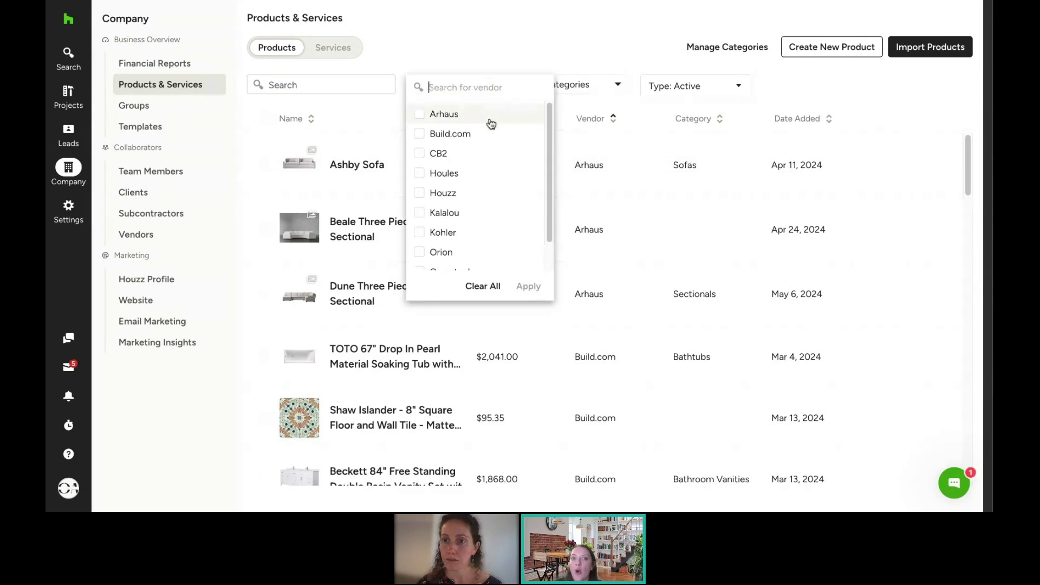
{"action": "left_click", "coordinate": [467, 193]}
{"action": "left_click", "coordinate": [520, 286]}
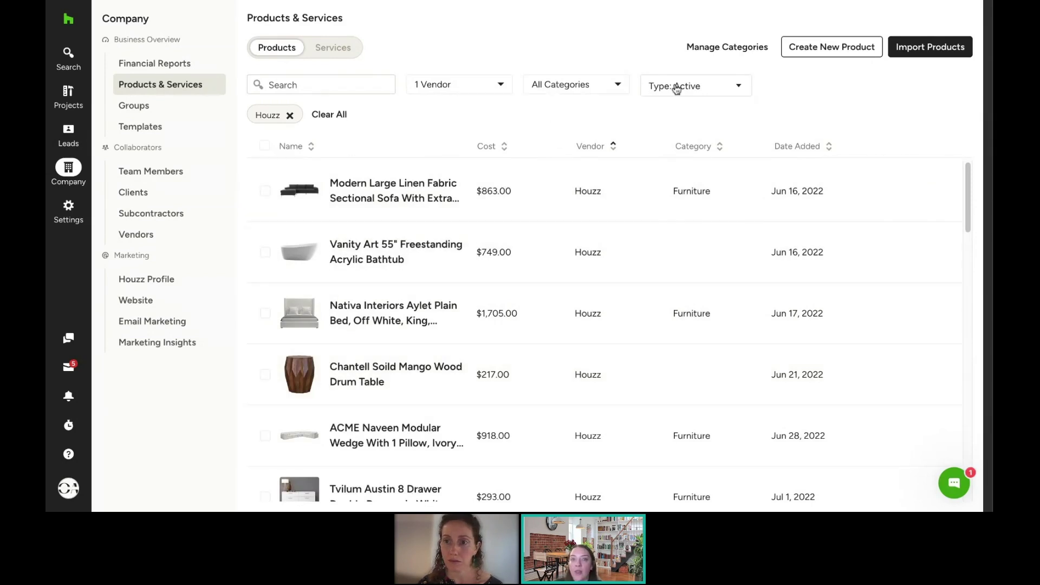
{"action": "left_click", "coordinate": [472, 86]}
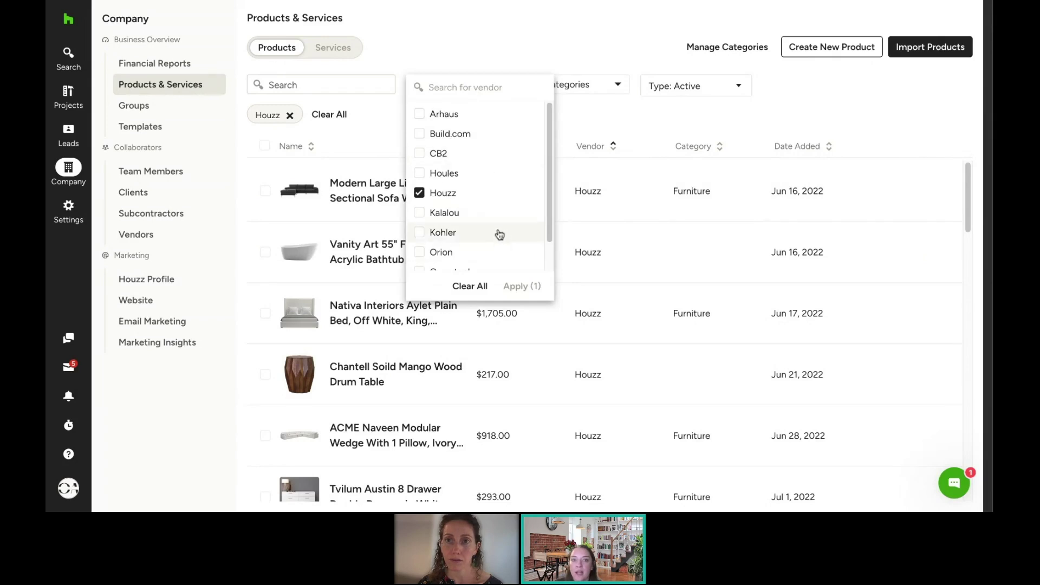
{"action": "left_click", "coordinate": [472, 289]}
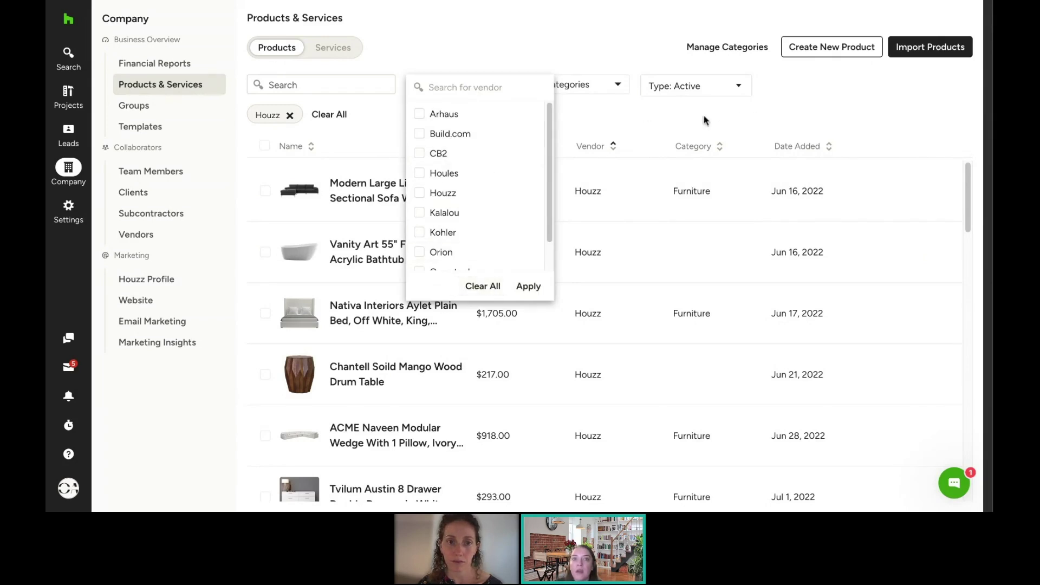
{"action": "left_click", "coordinate": [529, 286]}
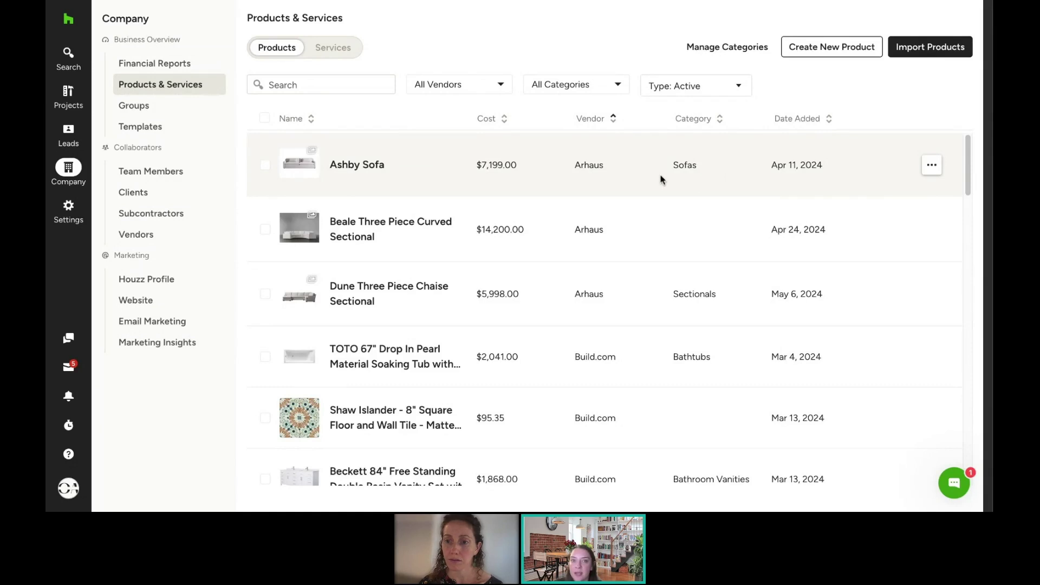
Step: Save a 20% markup on the $7,199.00 Ashby Sofa, giving a $8,638.80 client price
{"action": "left_click", "coordinate": [366, 174]}
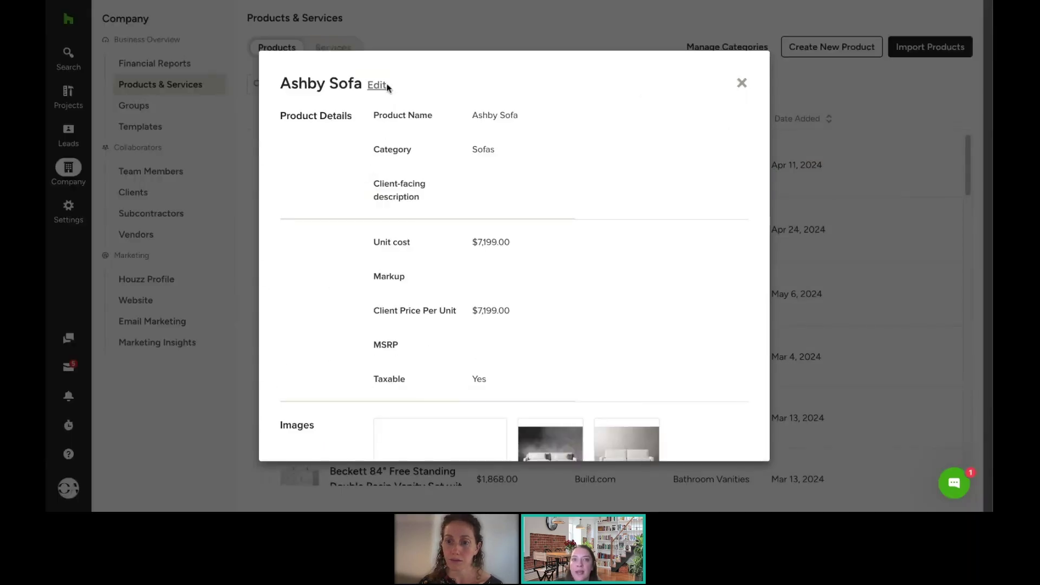
{"action": "left_click", "coordinate": [380, 85]}
{"action": "left_click", "coordinate": [447, 152]}
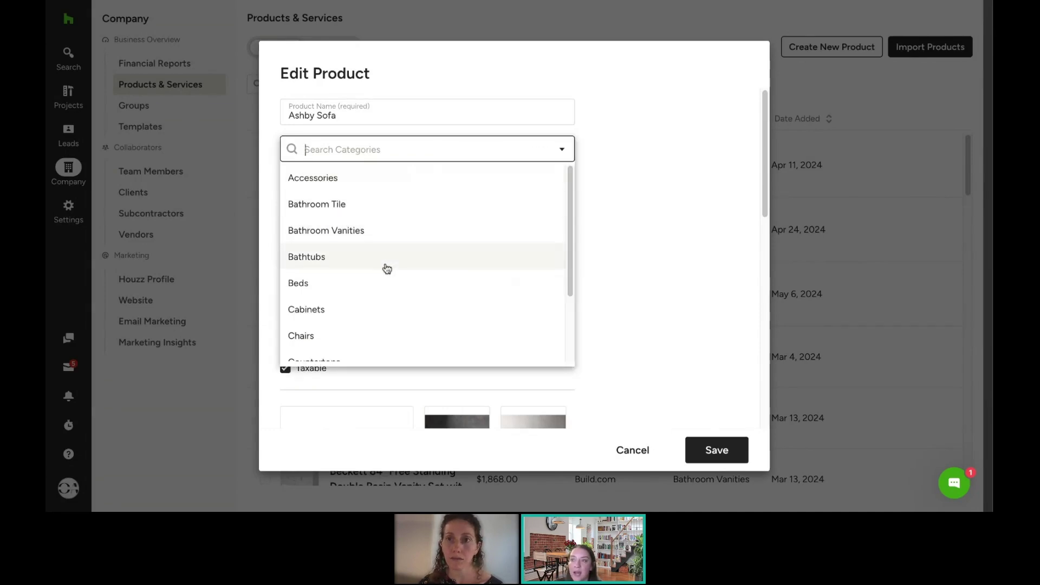
{"action": "left_click", "coordinate": [710, 234]}
{"action": "scroll", "coordinate": [583, 161], "scroll_direction": "down", "scroll_amount": 2}
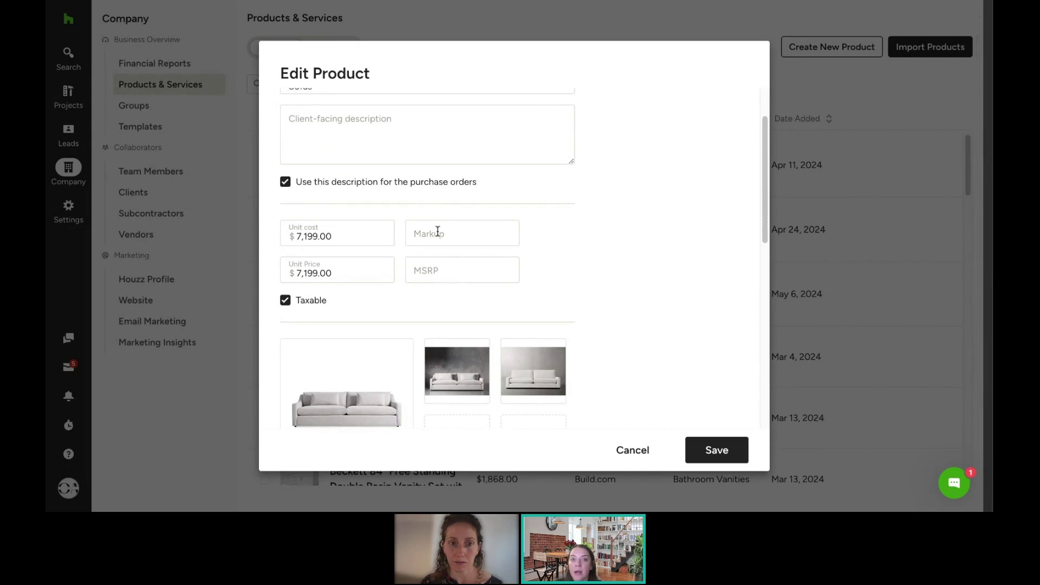
{"action": "scroll", "coordinate": [573, 211], "scroll_direction": "down", "scroll_amount": 2}
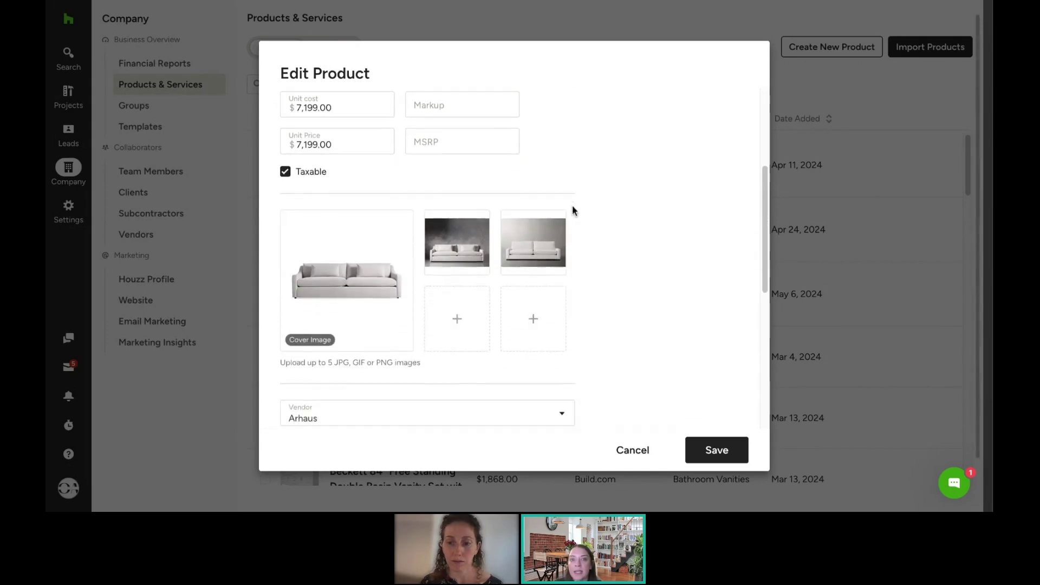
{"action": "left_click", "coordinate": [439, 105]}
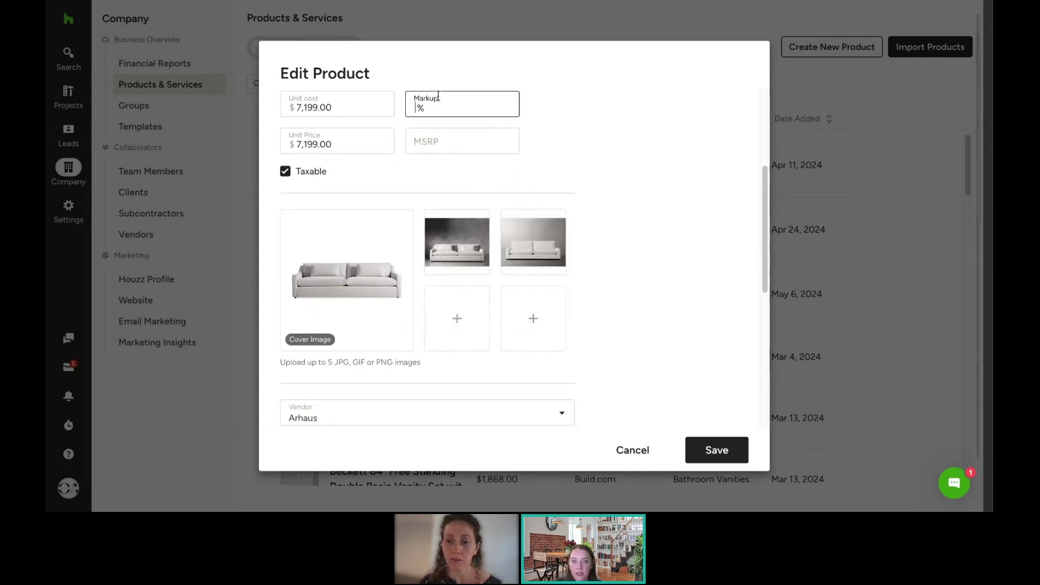
{"action": "type", "text": "20"}
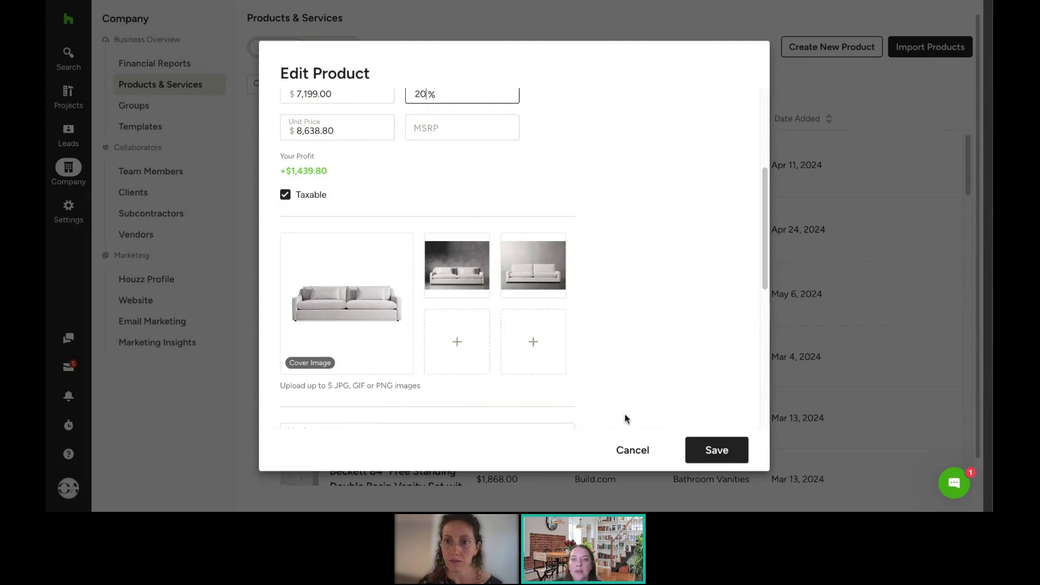
{"action": "left_click", "coordinate": [713, 450]}
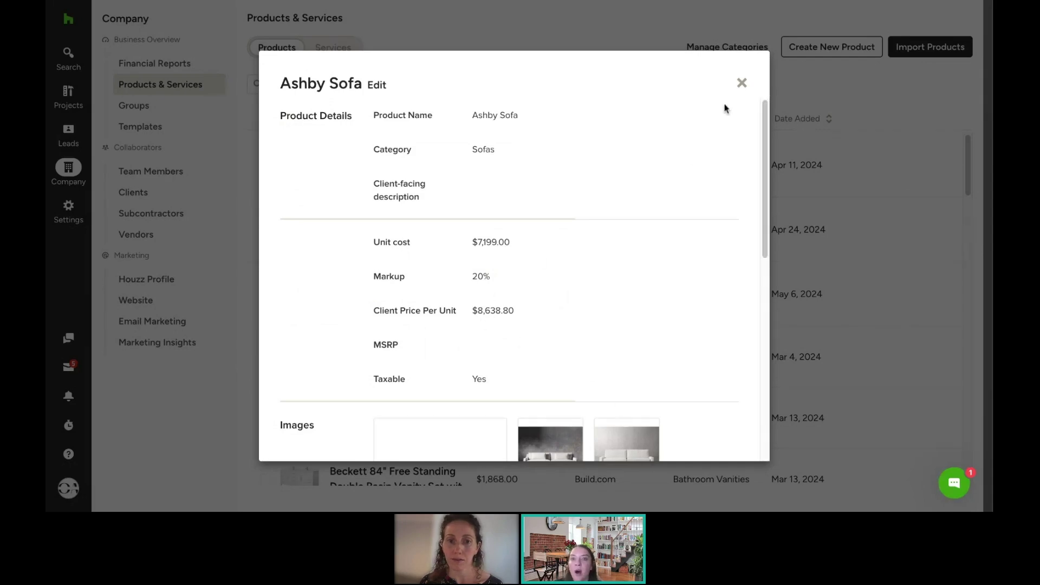
{"action": "left_click", "coordinate": [740, 87]}
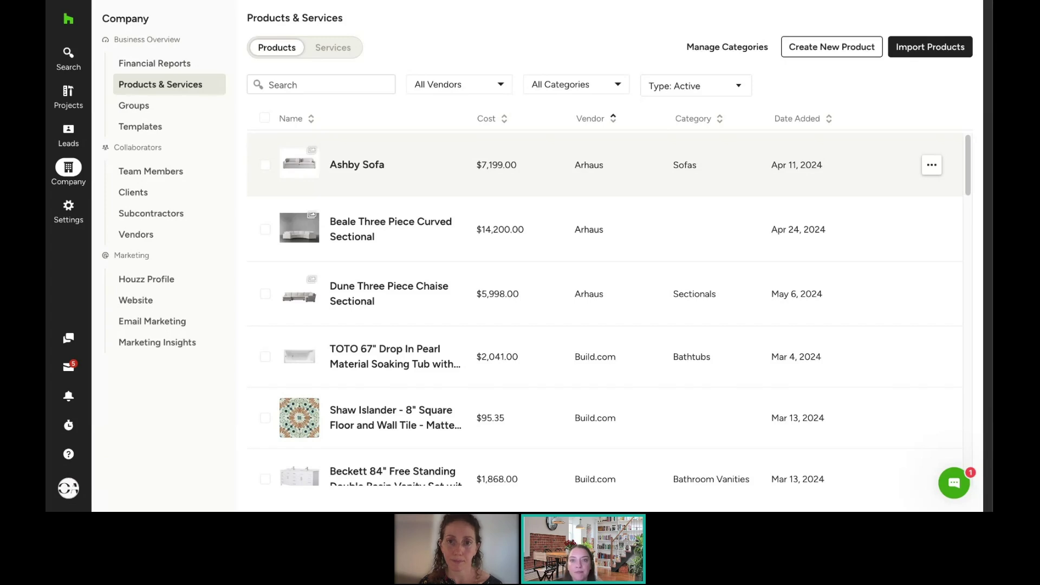
Step: Open Manage Categories and switch the Type filter to Archived, then back to Active
{"action": "left_click", "coordinate": [727, 49]}
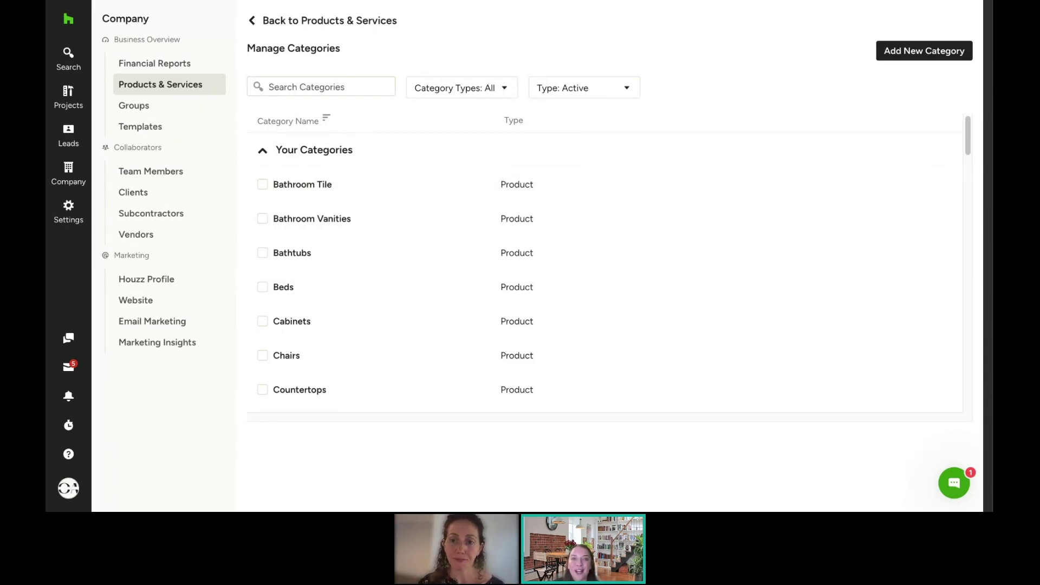
{"action": "left_click", "coordinate": [599, 93]}
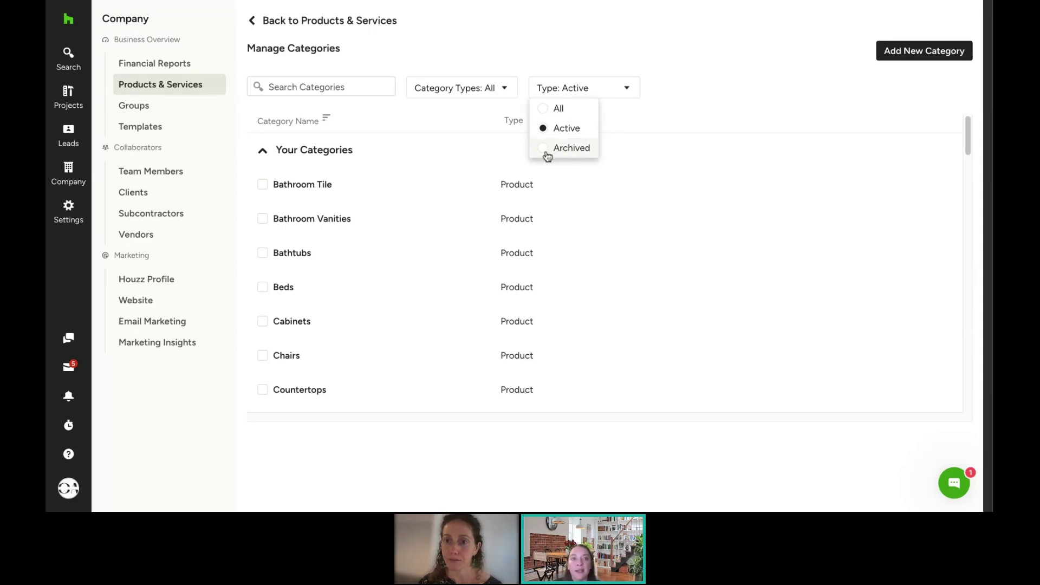
{"action": "left_click", "coordinate": [546, 153]}
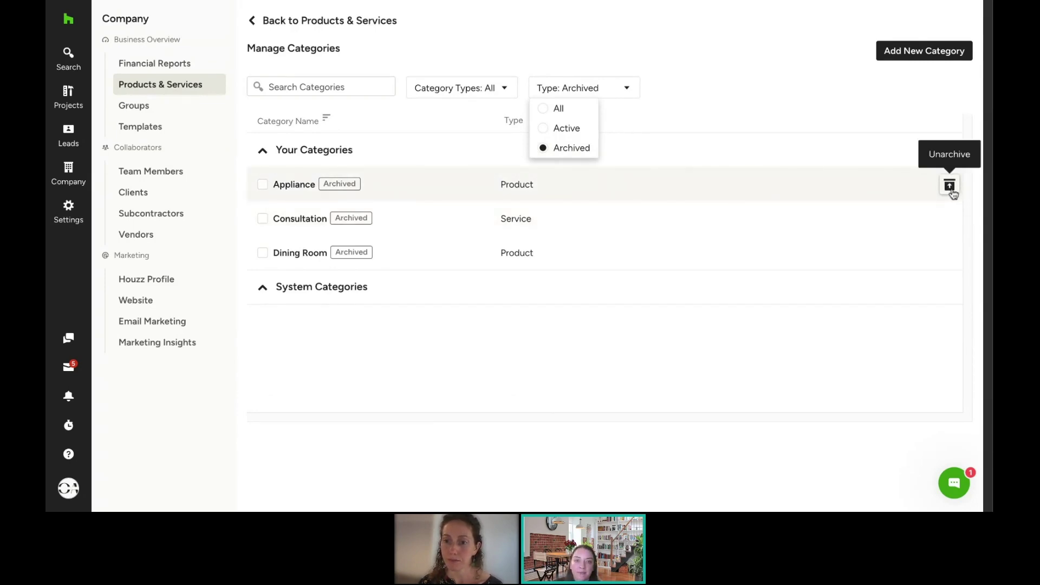
{"action": "left_click", "coordinate": [568, 131]}
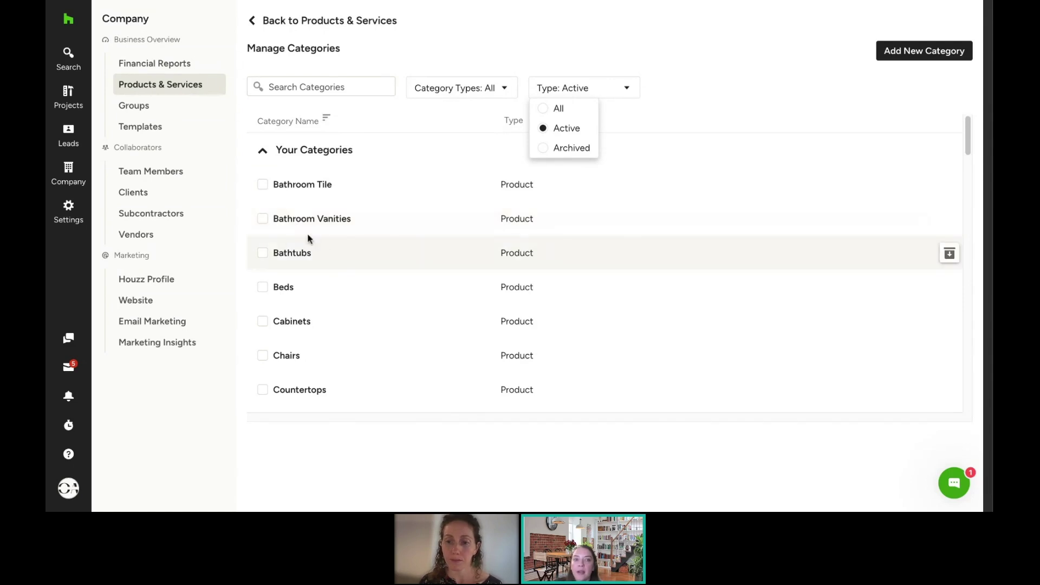
Step: Check and uncheck Bathroom Vanities and Bathroom Tile, then open Bathroom Vanities for editing
{"action": "left_click", "coordinate": [263, 221]}
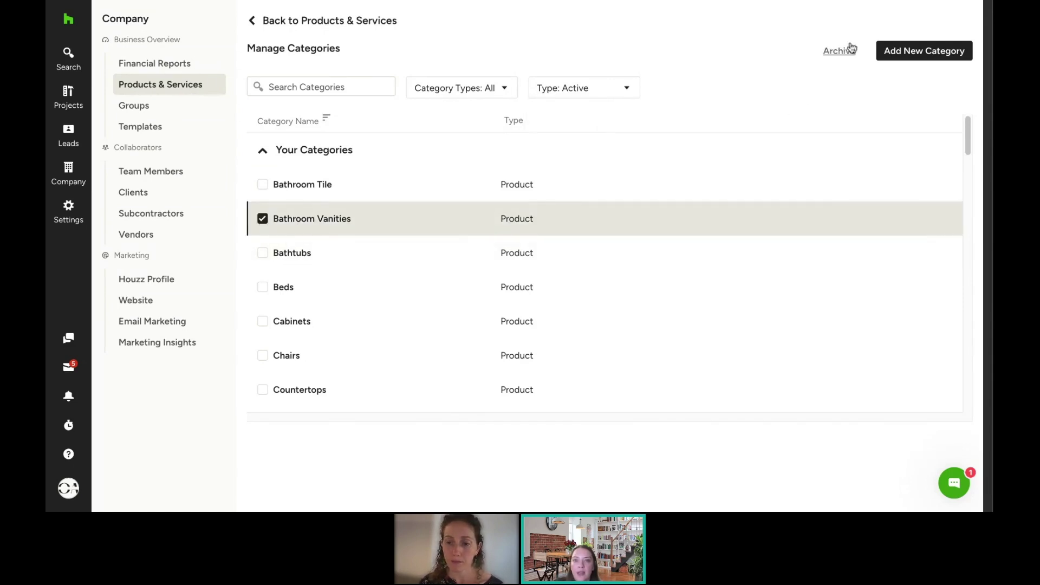
{"action": "left_click", "coordinate": [263, 184]}
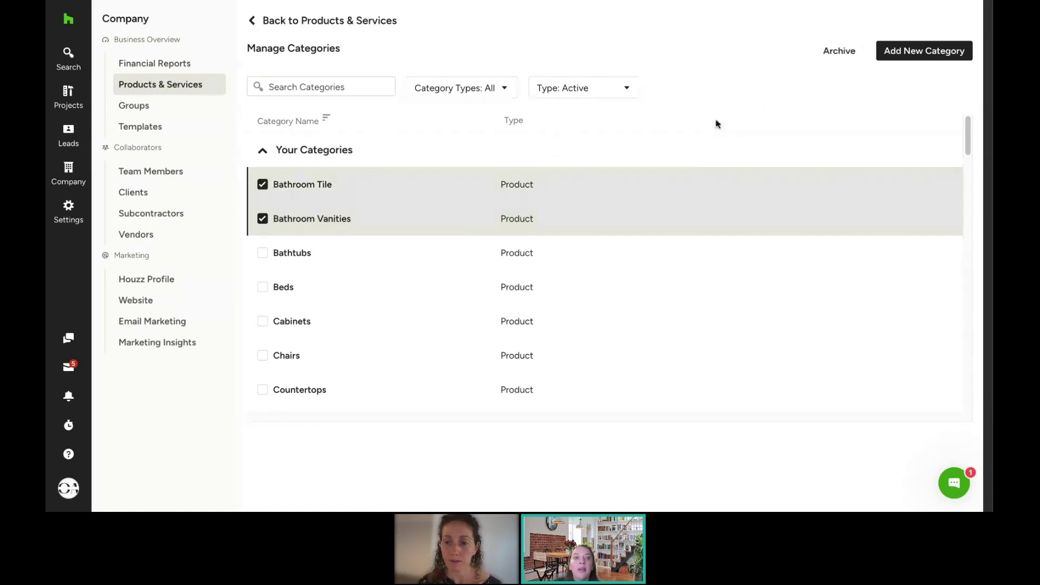
{"action": "left_click", "coordinate": [264, 186]}
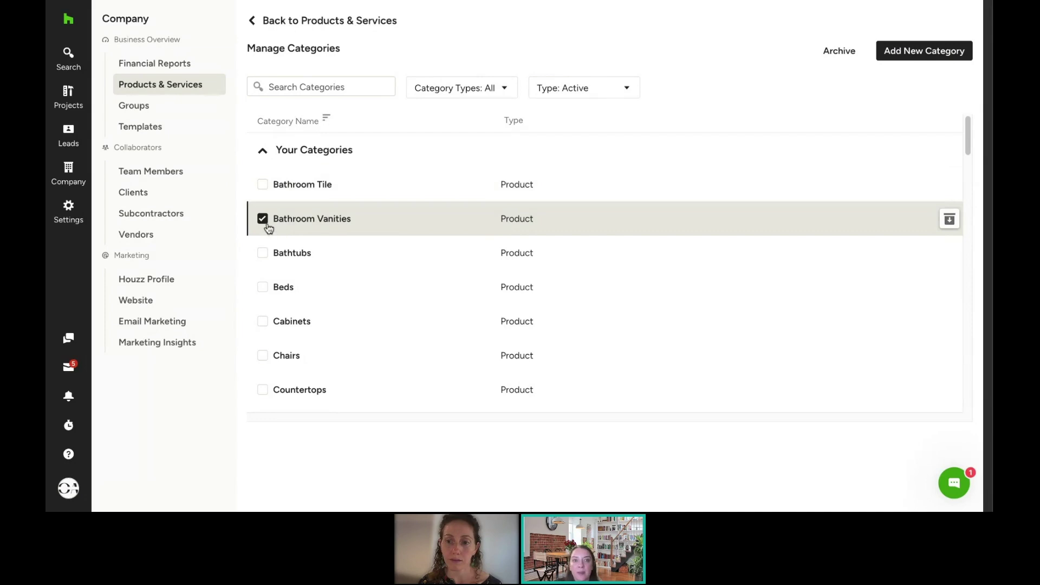
{"action": "left_click", "coordinate": [266, 224]}
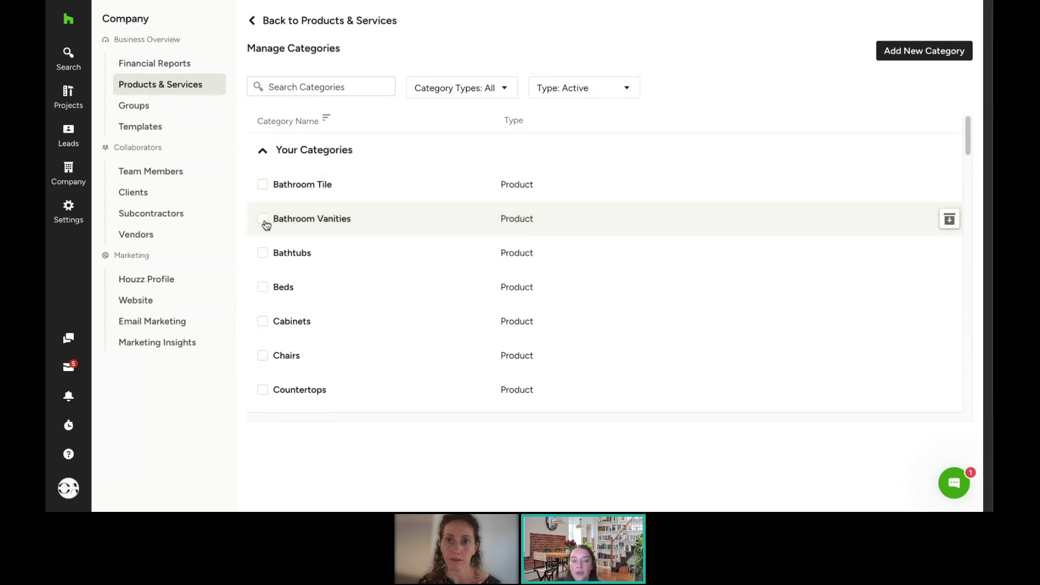
{"action": "left_click", "coordinate": [315, 221]}
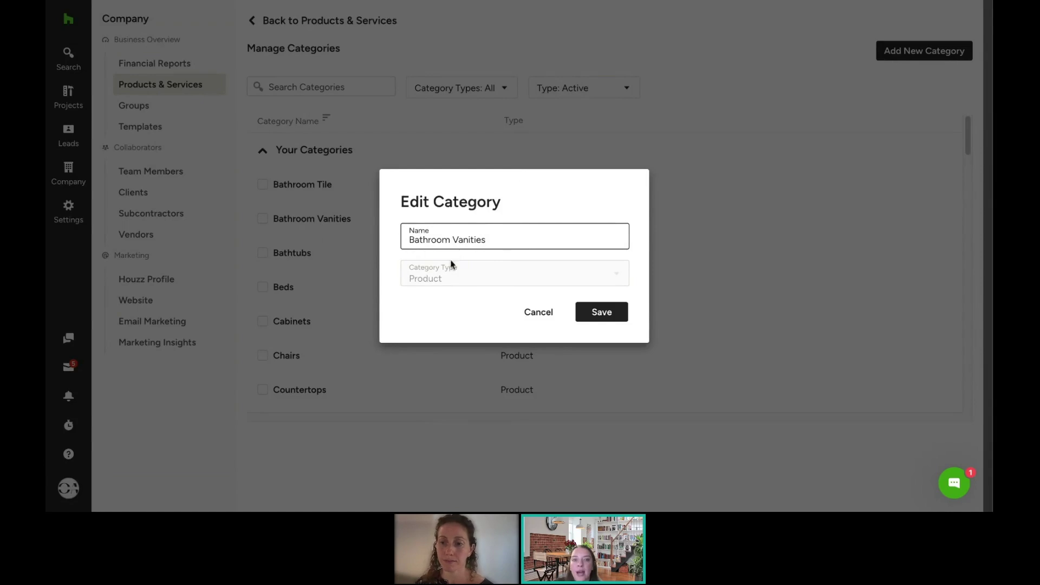
{"action": "left_click", "coordinate": [608, 319]}
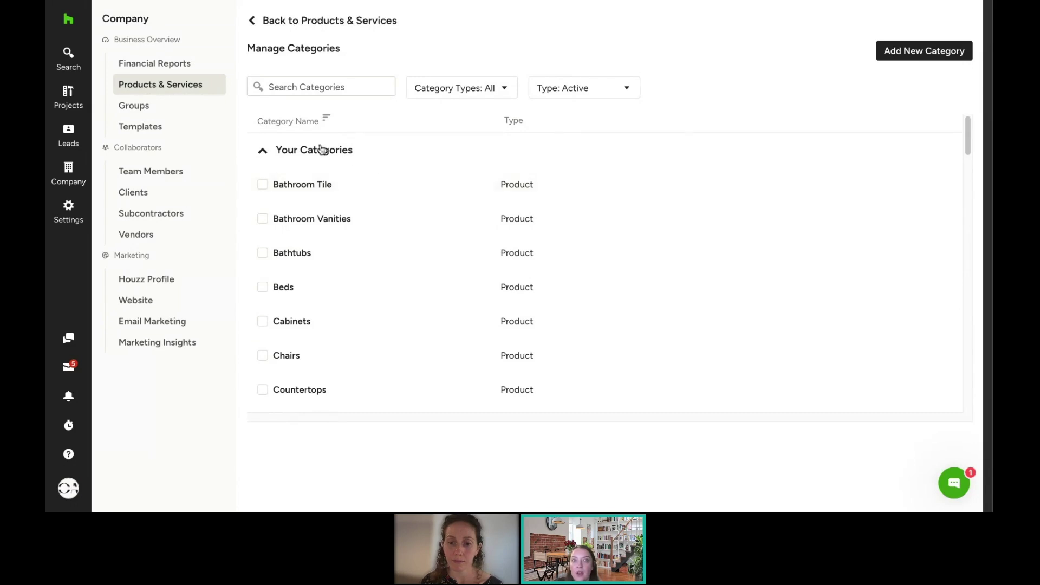
{"action": "scroll", "coordinate": [434, 284], "scroll_direction": "down", "scroll_amount": 8}
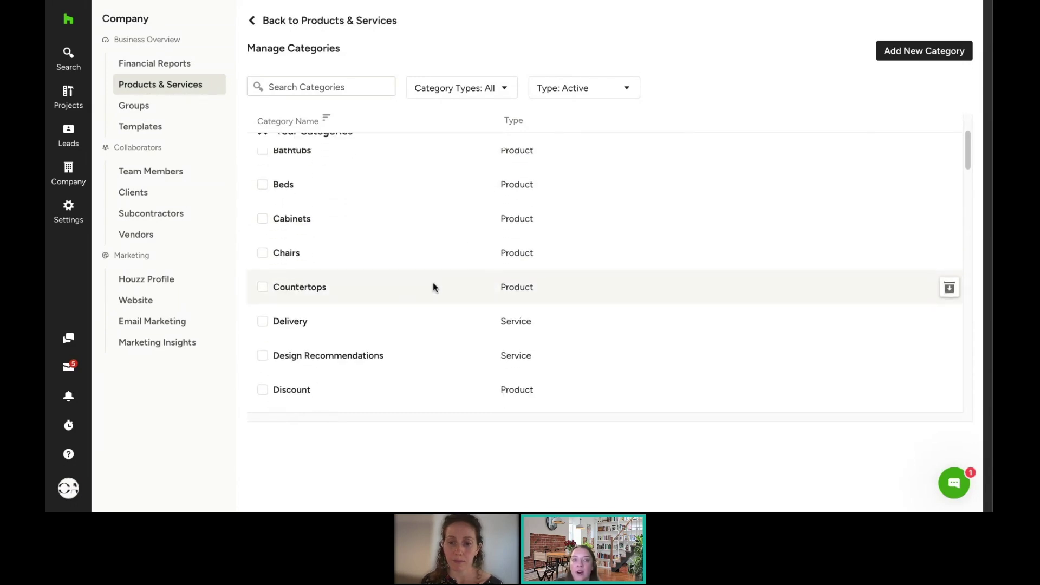
{"action": "scroll", "coordinate": [434, 287], "scroll_direction": "down", "scroll_amount": 7}
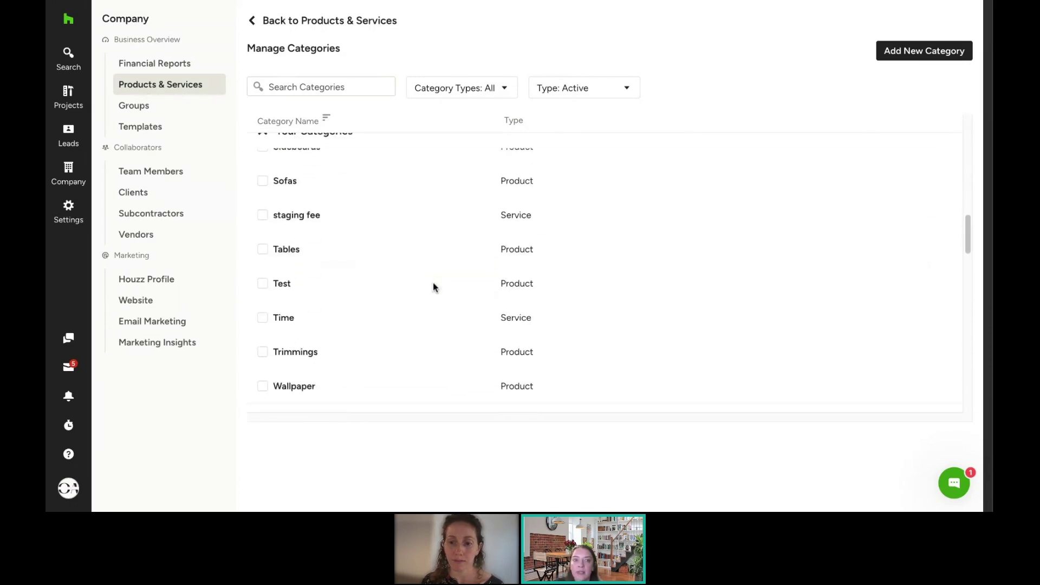
{"action": "scroll", "coordinate": [420, 323], "scroll_direction": "down", "scroll_amount": 2}
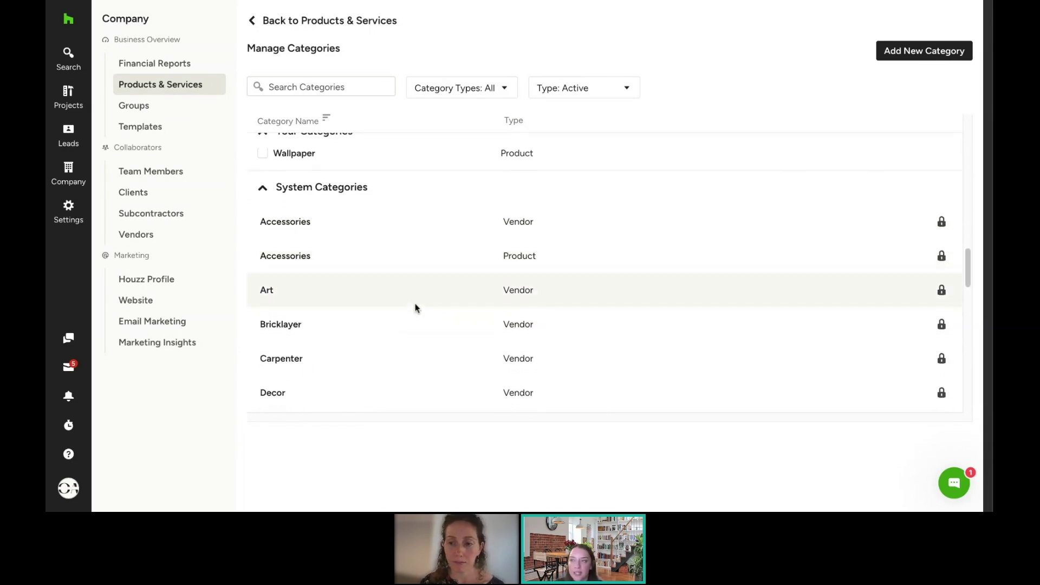
{"action": "scroll", "coordinate": [415, 305], "scroll_direction": "down", "scroll_amount": 1}
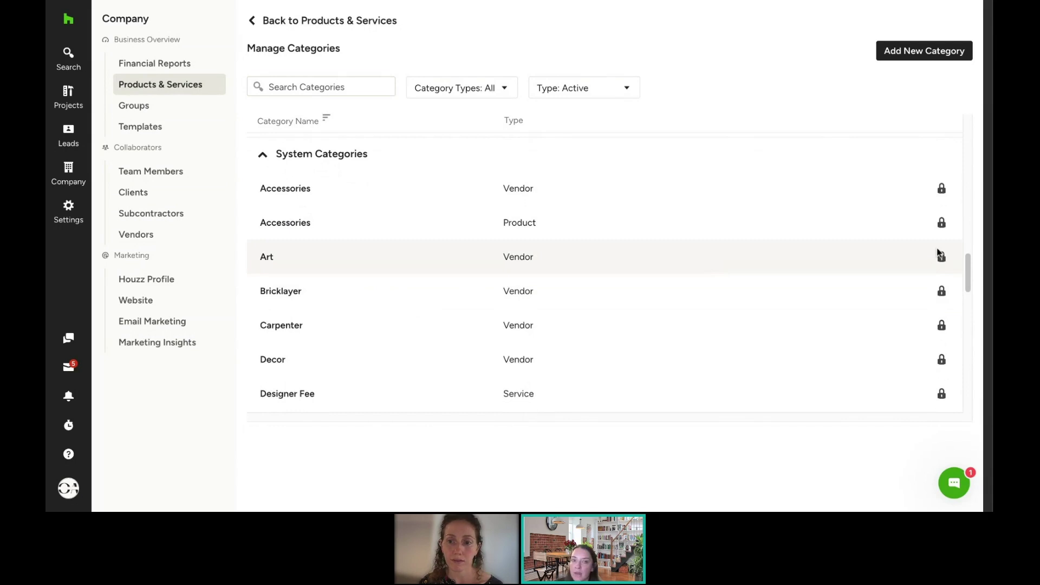
{"action": "scroll", "coordinate": [511, 314], "scroll_direction": "up", "scroll_amount": 2}
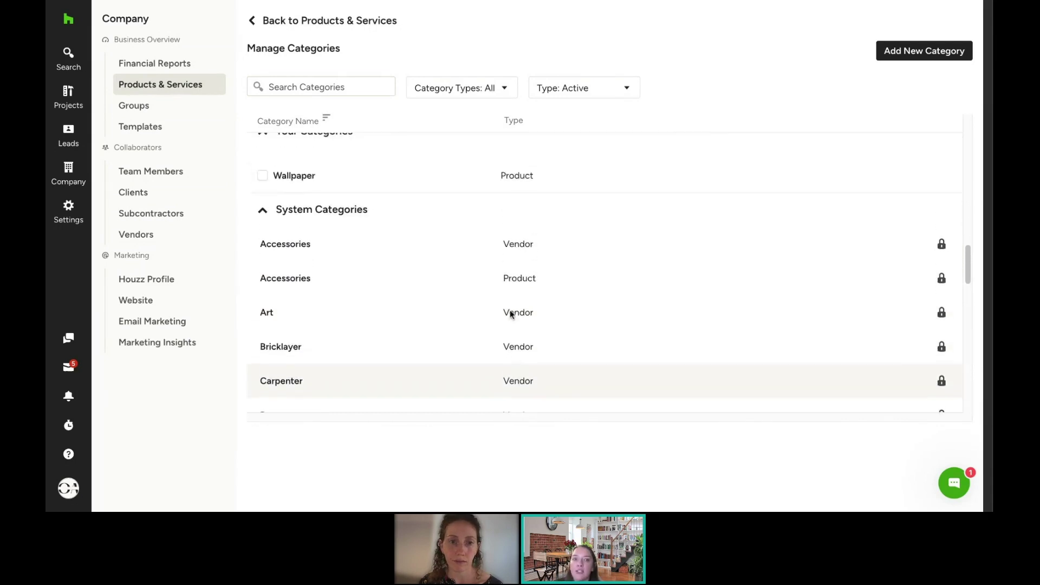
{"action": "scroll", "coordinate": [511, 313], "scroll_direction": "up", "scroll_amount": 3}
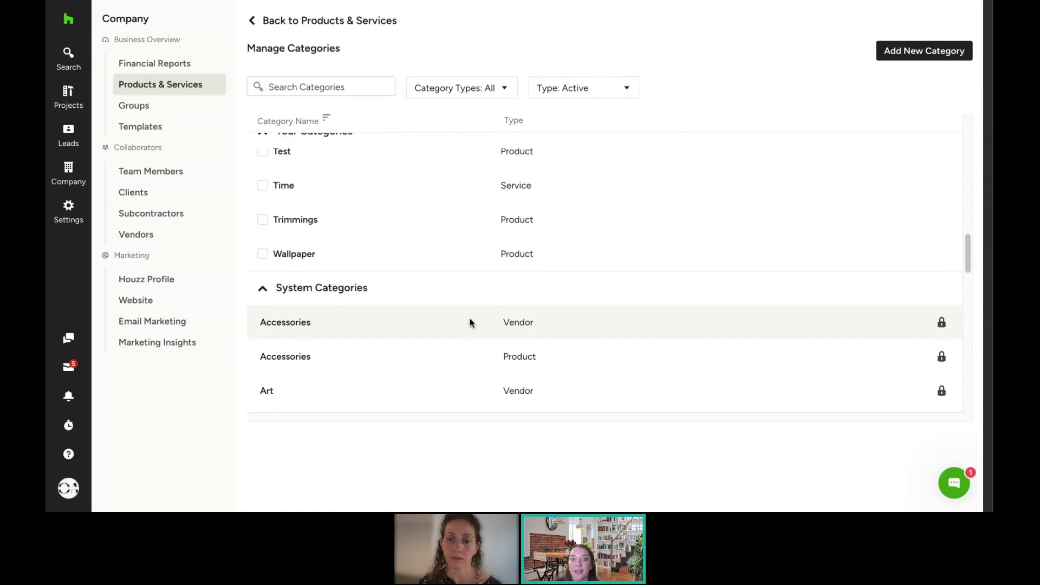
{"action": "scroll", "coordinate": [471, 323], "scroll_direction": "up", "scroll_amount": 1}
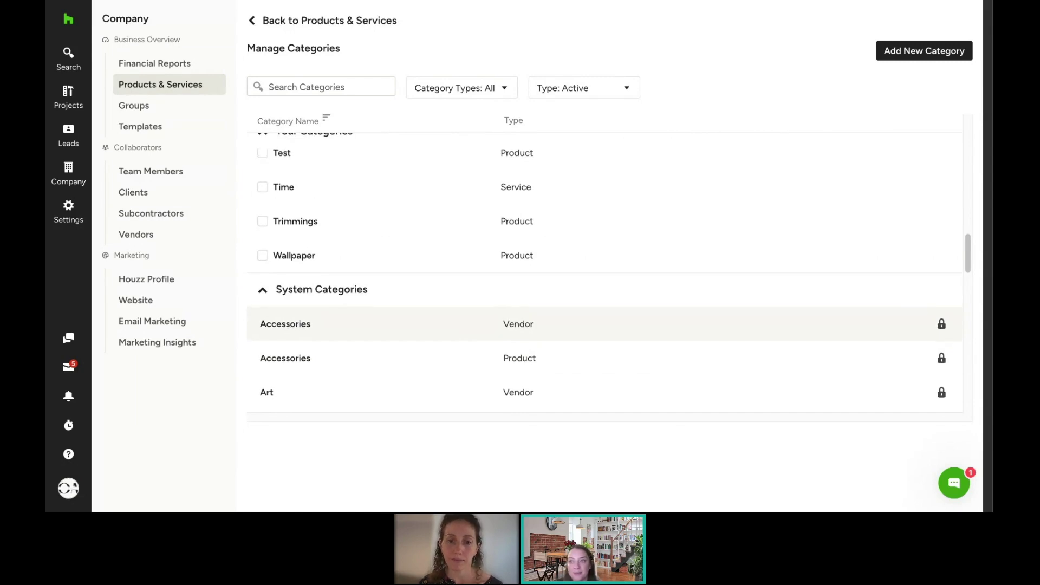
{"action": "scroll", "coordinate": [511, 325], "scroll_direction": "up", "scroll_amount": 15}
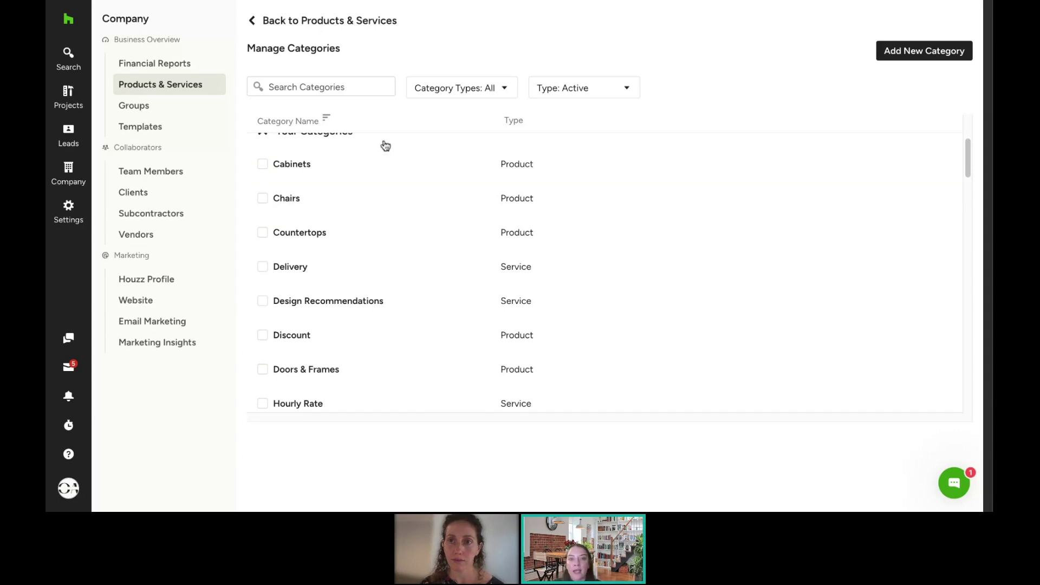
Step: View All Mood Boards, then go to the Fall Designer Academy project's Mood Boards
{"action": "mouse_move", "coordinate": [74, 59]}
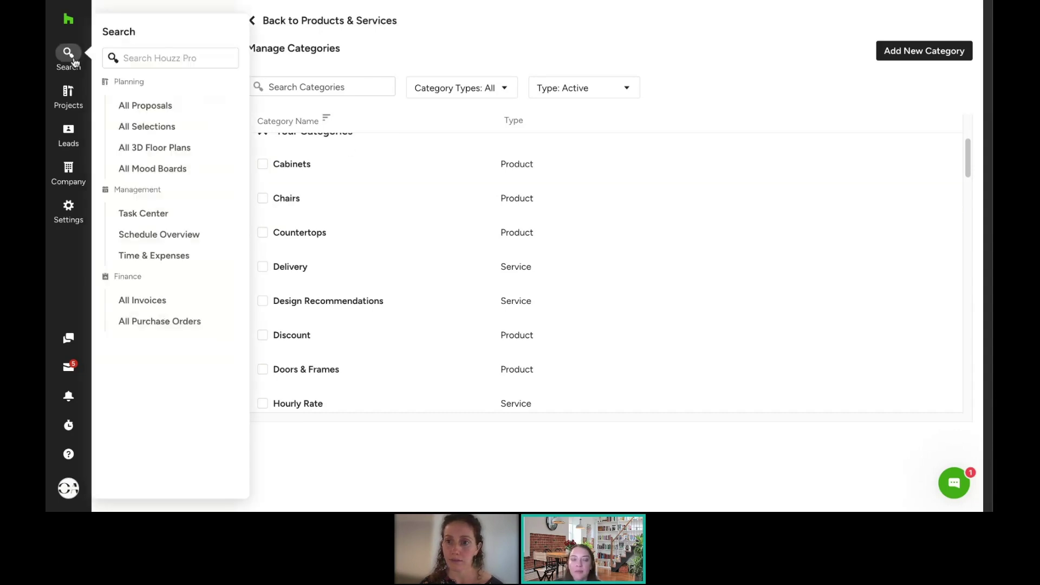
{"action": "left_click", "coordinate": [140, 174]}
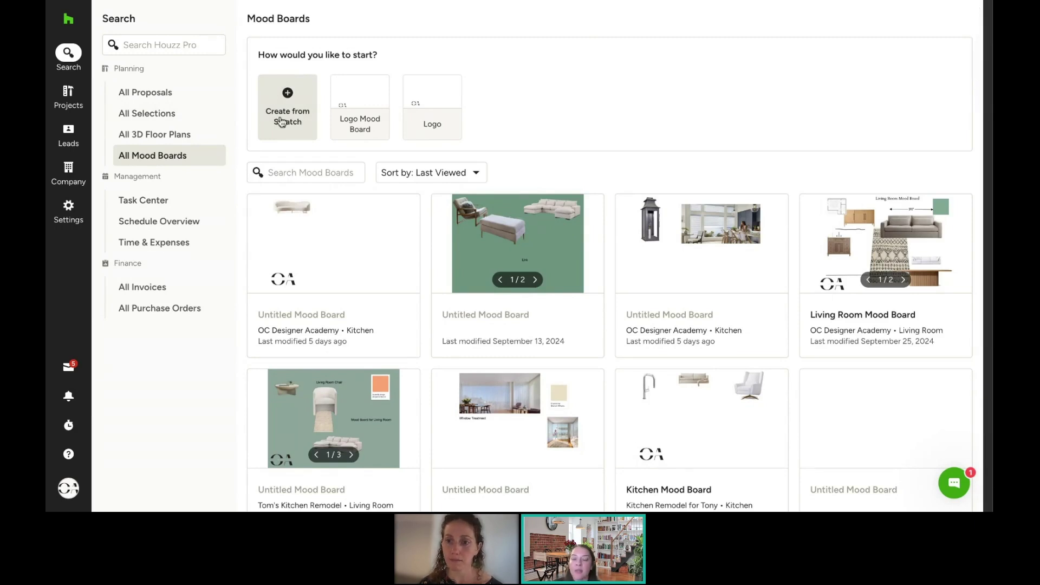
{"action": "mouse_move", "coordinate": [79, 107]}
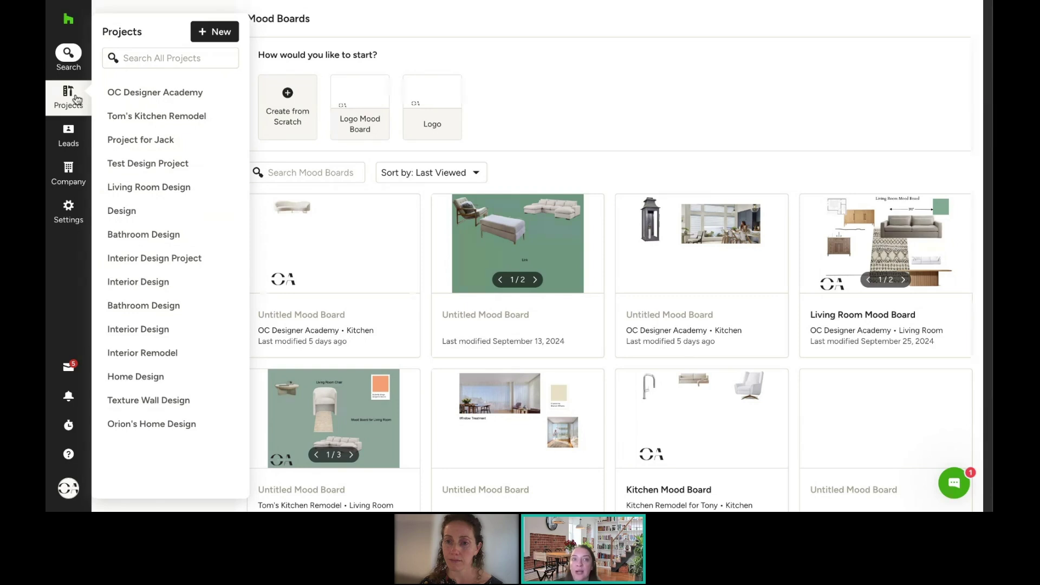
{"action": "left_click", "coordinate": [76, 99]}
{"action": "left_click", "coordinate": [216, 123]}
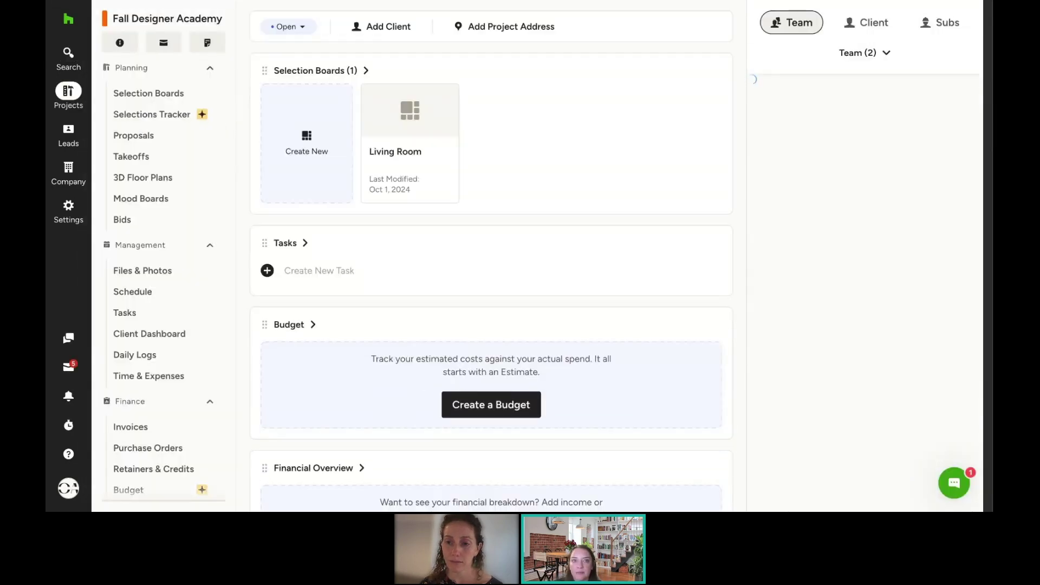
{"action": "left_click", "coordinate": [146, 157]}
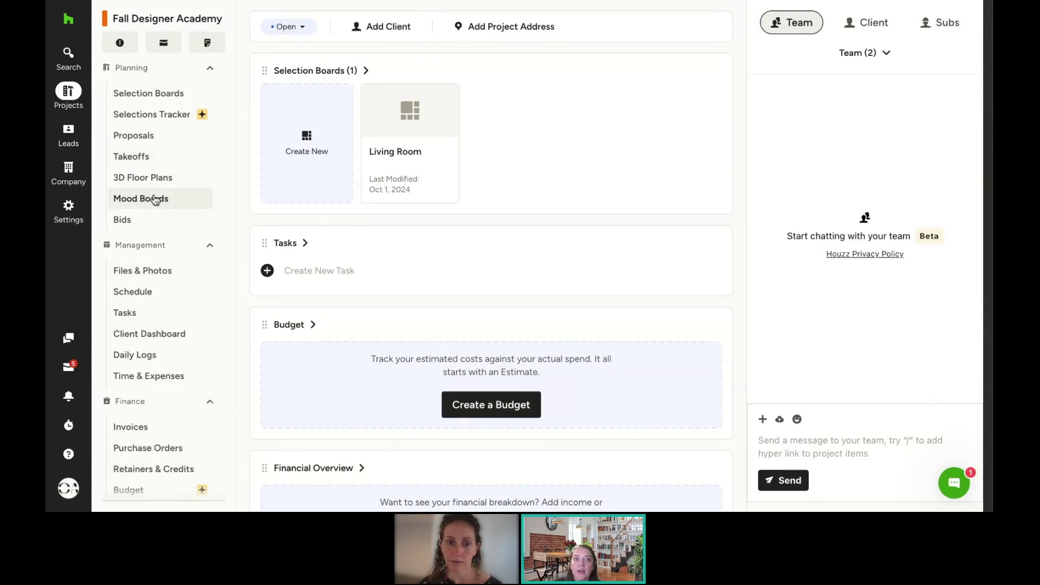
{"action": "left_click", "coordinate": [157, 200]}
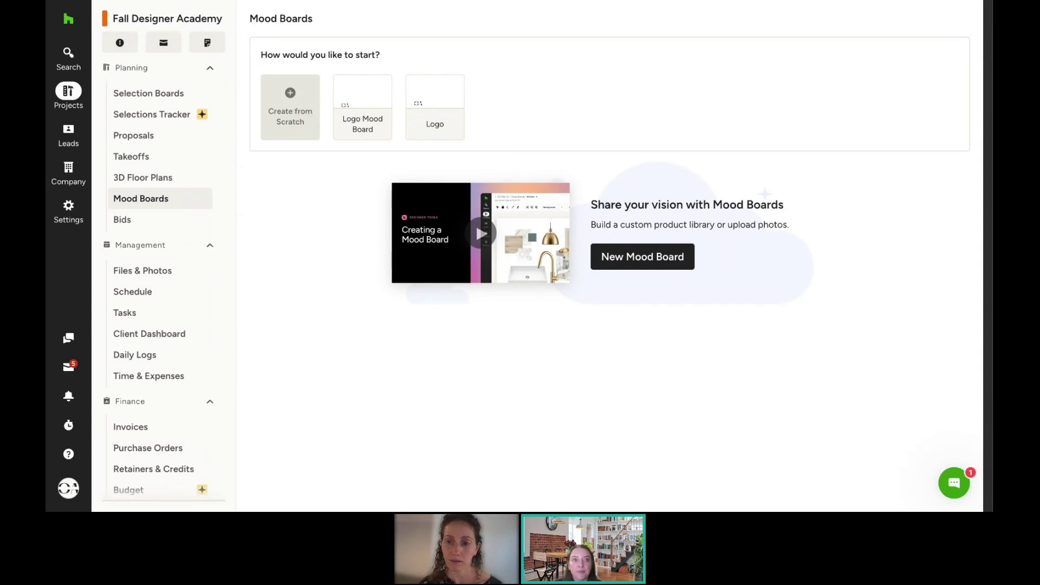
Step: Create a mood board from scratch with the room name set to Living Room
{"action": "left_click", "coordinate": [290, 108]}
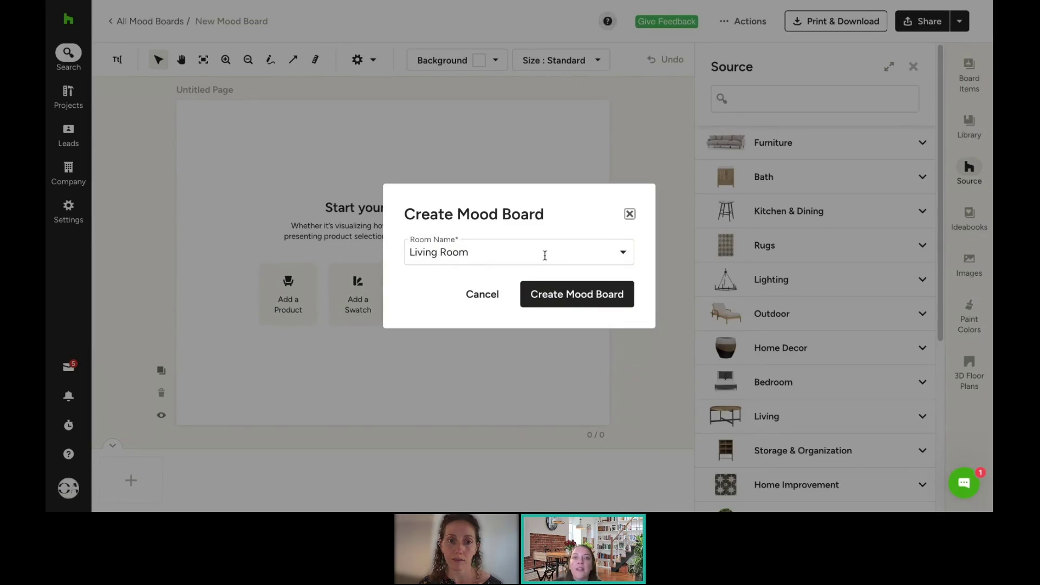
{"action": "left_click", "coordinate": [544, 254]}
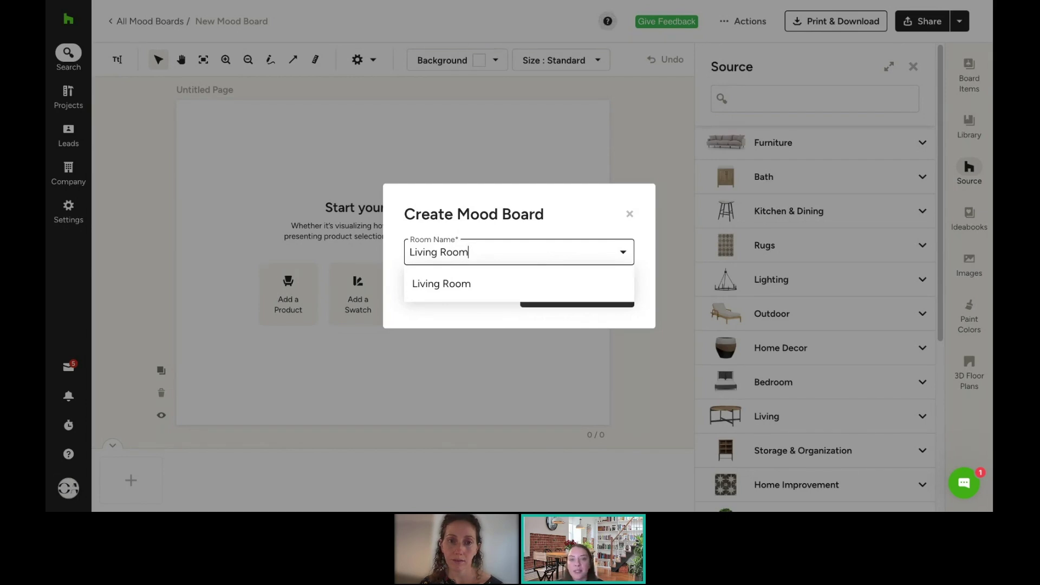
{"action": "key", "text": "BackSpace"}
{"action": "key", "text": "BackSpace"}
{"action": "key", "text": "BackSpace"}
{"action": "key", "text": "BackSpace"}
{"action": "key", "text": "BackSpace"}
{"action": "key", "text": "BackSpace"}
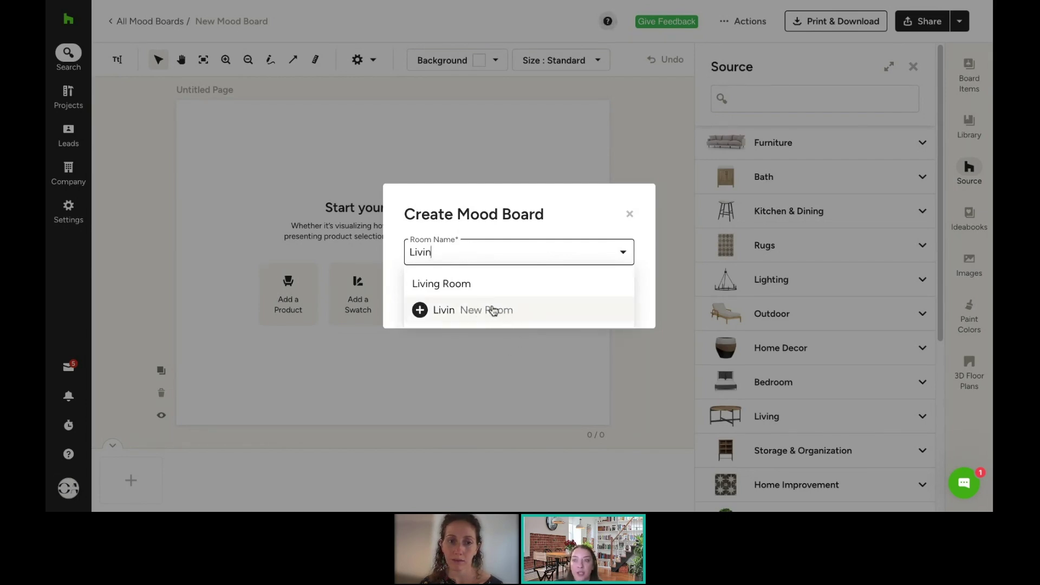
{"action": "left_click", "coordinate": [466, 285]}
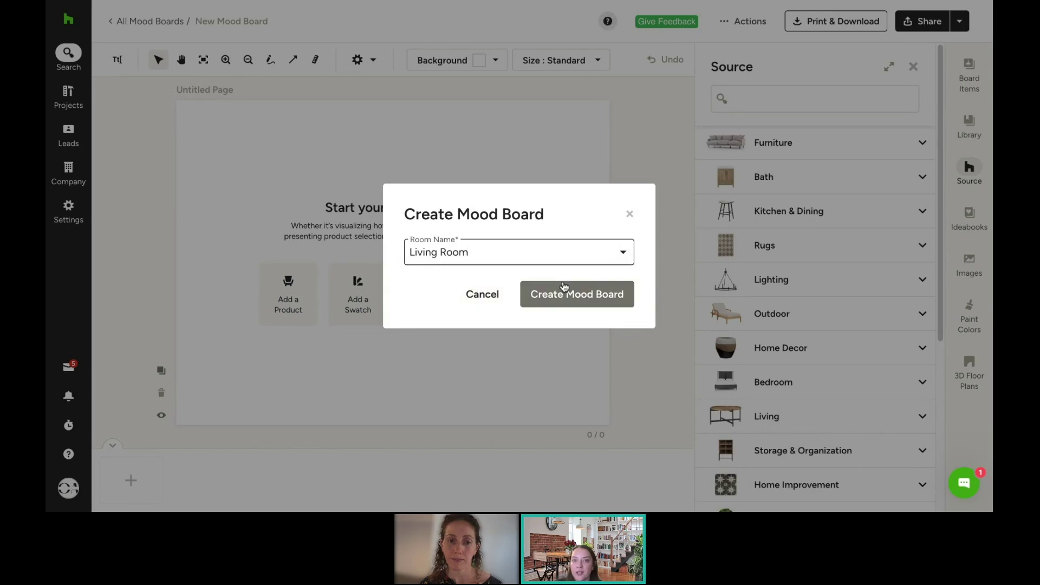
{"action": "left_click", "coordinate": [580, 299]}
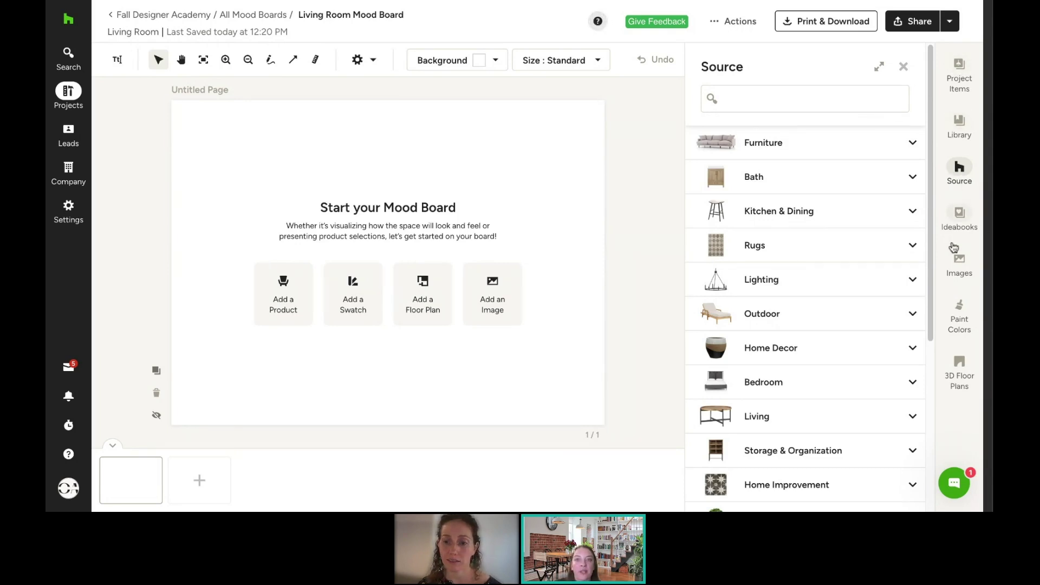
Step: Add the BYRON 4-DOOR sideboard from Project Items and place it at the lower left
{"action": "left_click", "coordinate": [961, 66]}
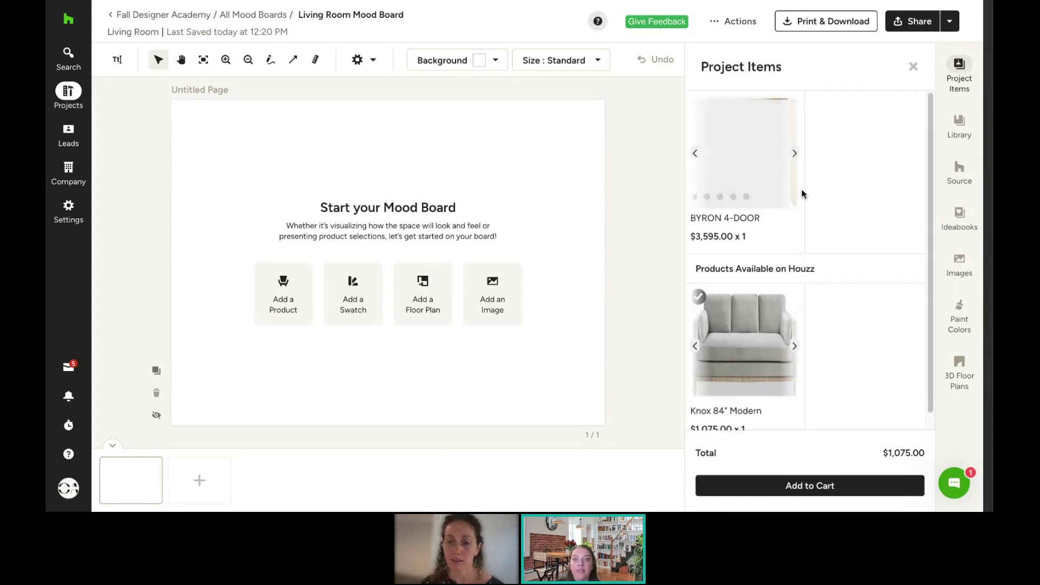
{"action": "scroll", "coordinate": [854, 231], "scroll_direction": "down", "scroll_amount": 1}
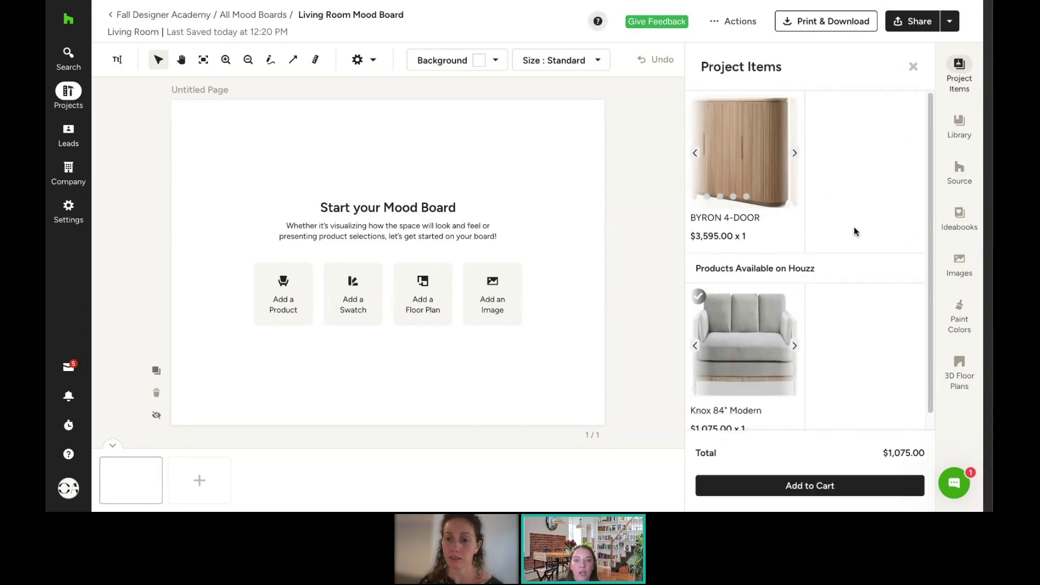
{"action": "left_click", "coordinate": [724, 140]}
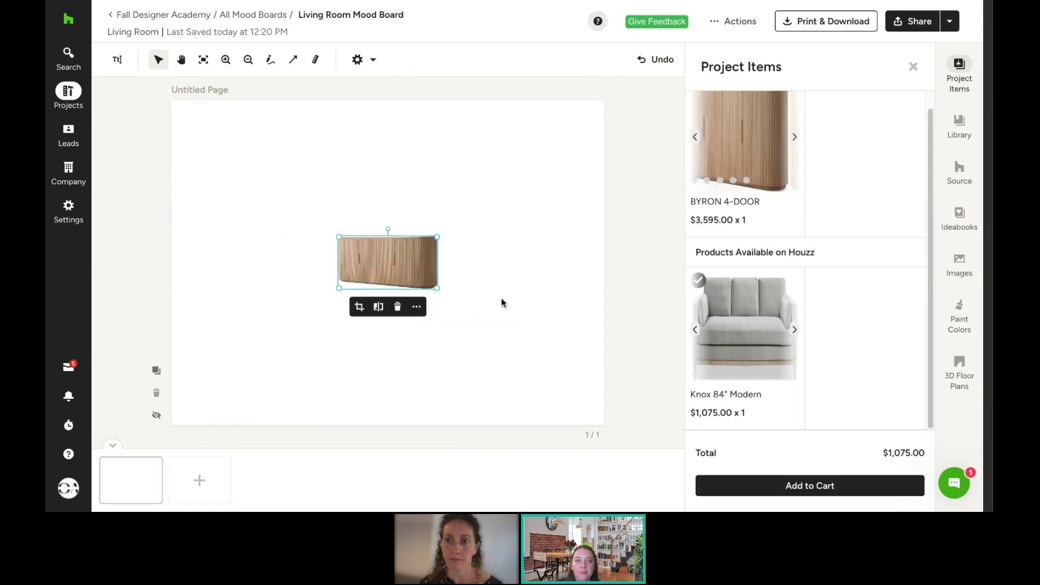
{"action": "left_click_drag", "start_coordinate": [423, 263], "coordinate": [280, 363]}
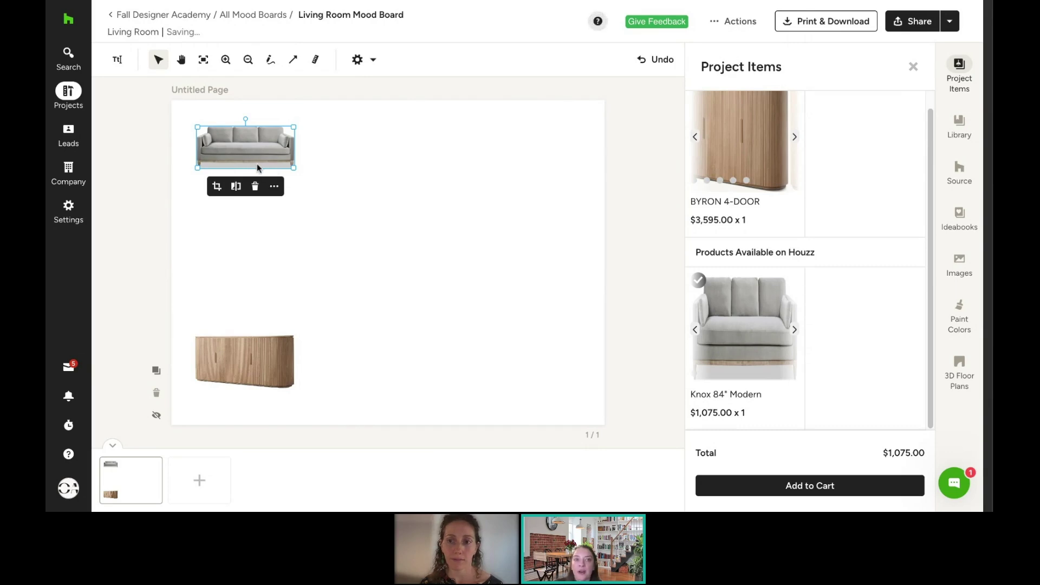
Step: Apply AI Powered background removal to the Knox sofa image
{"action": "left_click", "coordinate": [274, 187]}
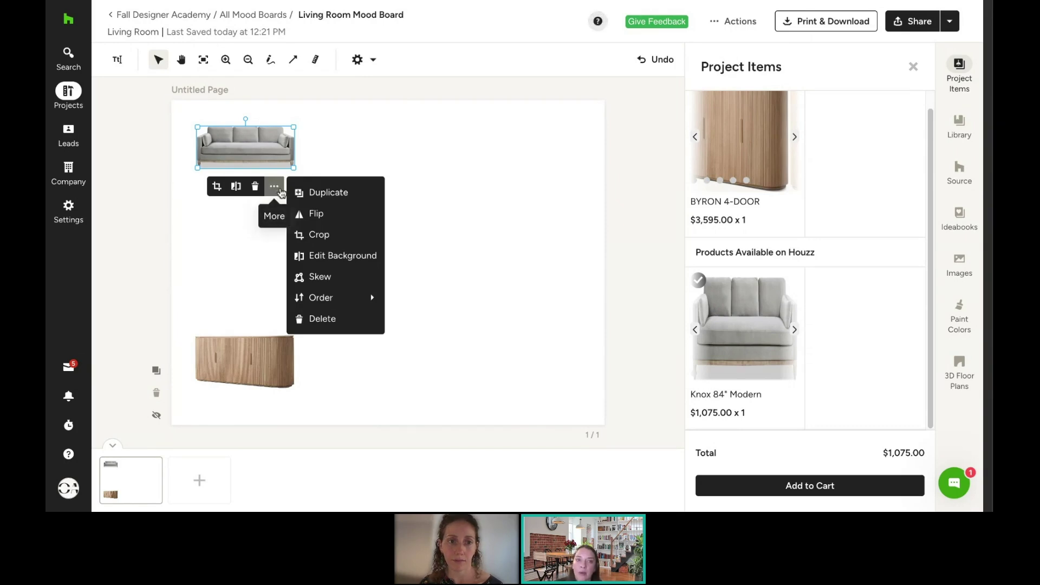
{"action": "left_click", "coordinate": [328, 256]}
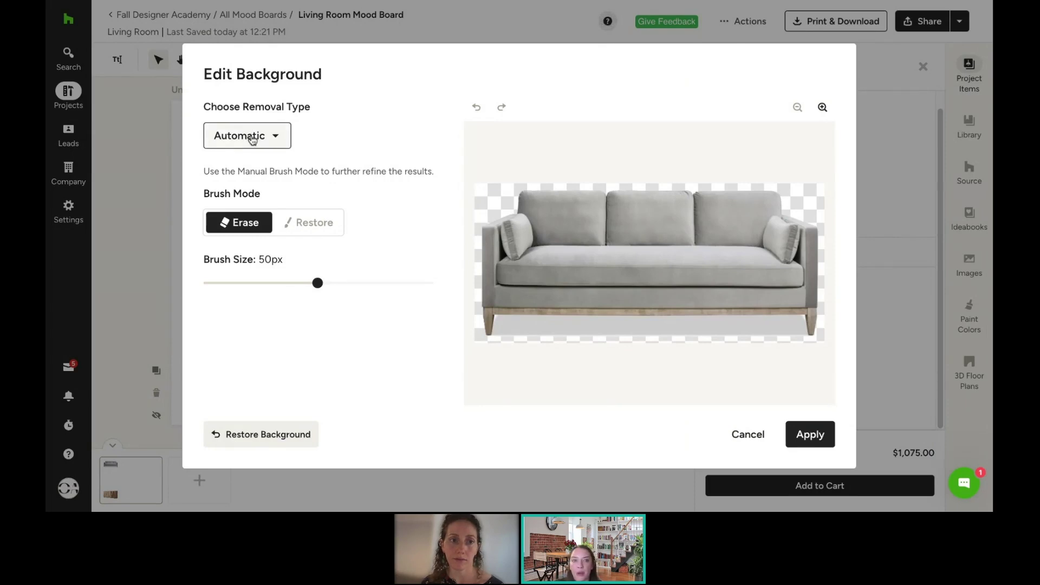
{"action": "left_click", "coordinate": [253, 140]}
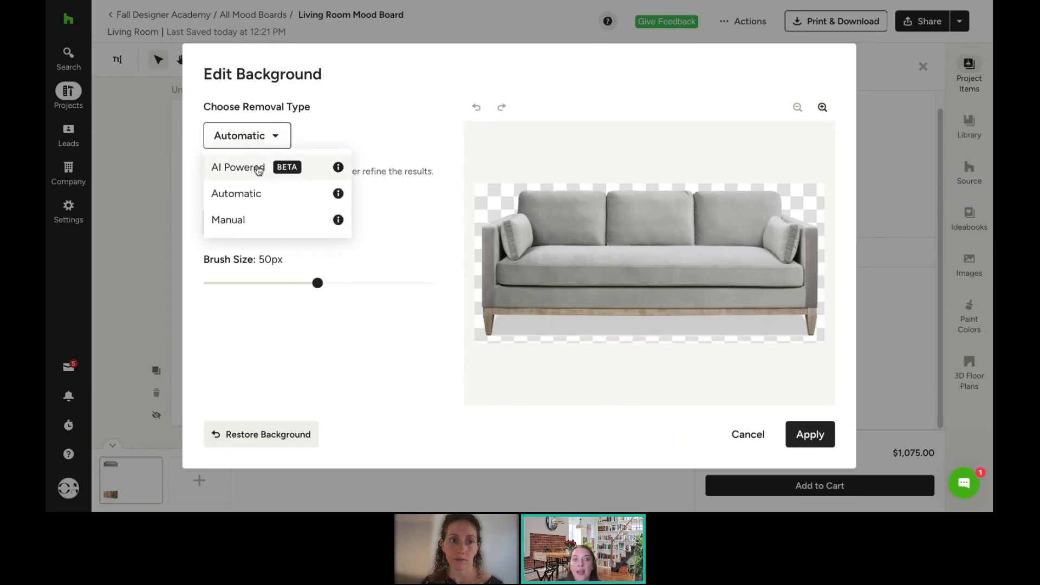
{"action": "left_click", "coordinate": [258, 169]}
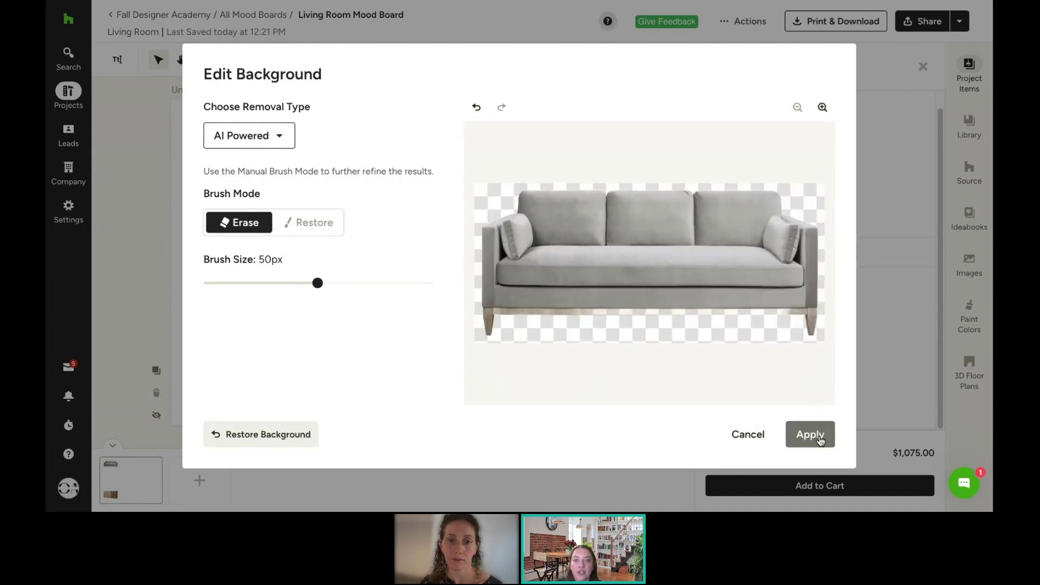
{"action": "left_click", "coordinate": [821, 441]}
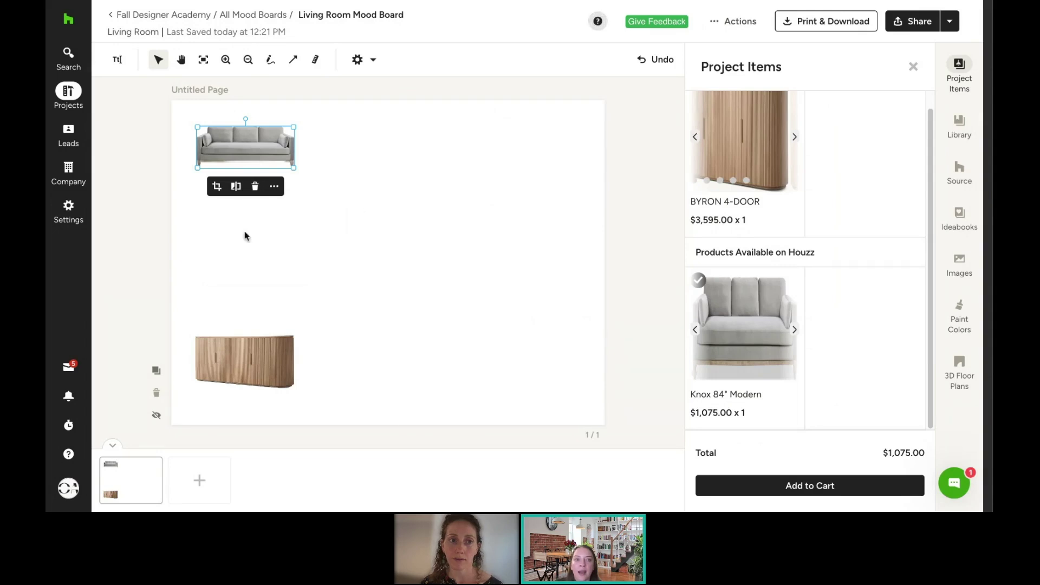
Step: Enlarge the sofa and sideboard, then move both to the page's right side, sofa on top
{"action": "left_click_drag", "start_coordinate": [227, 152], "coordinate": [212, 140]}
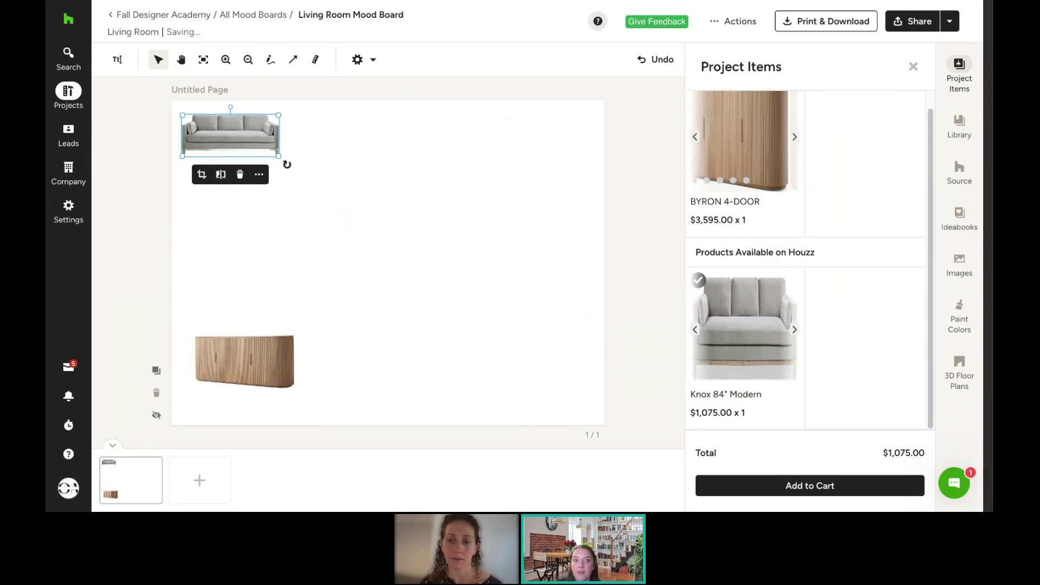
{"action": "left_click_drag", "start_coordinate": [279, 156], "coordinate": [339, 182]}
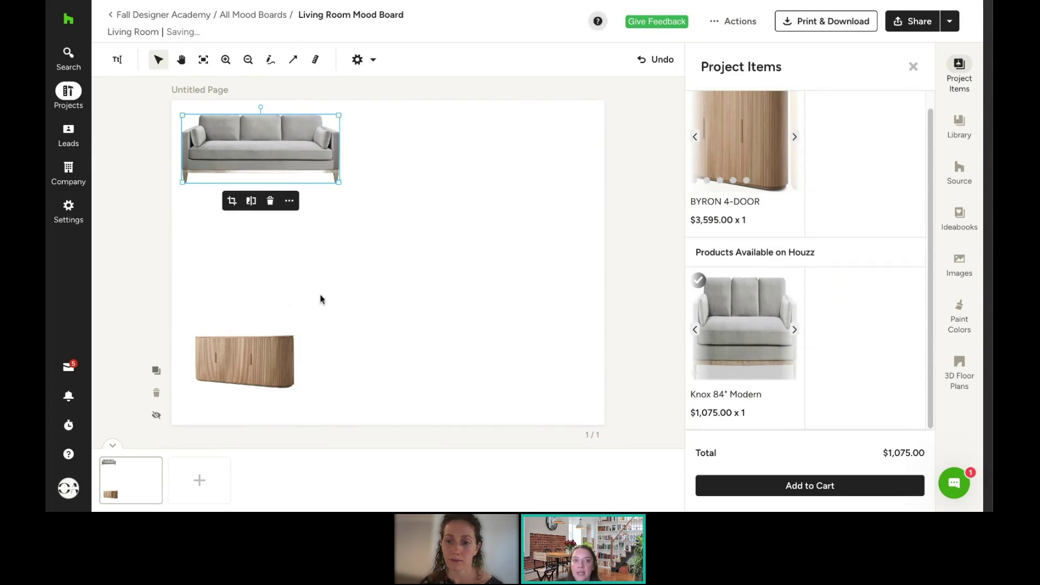
{"action": "left_click_drag", "start_coordinate": [268, 356], "coordinate": [270, 231]}
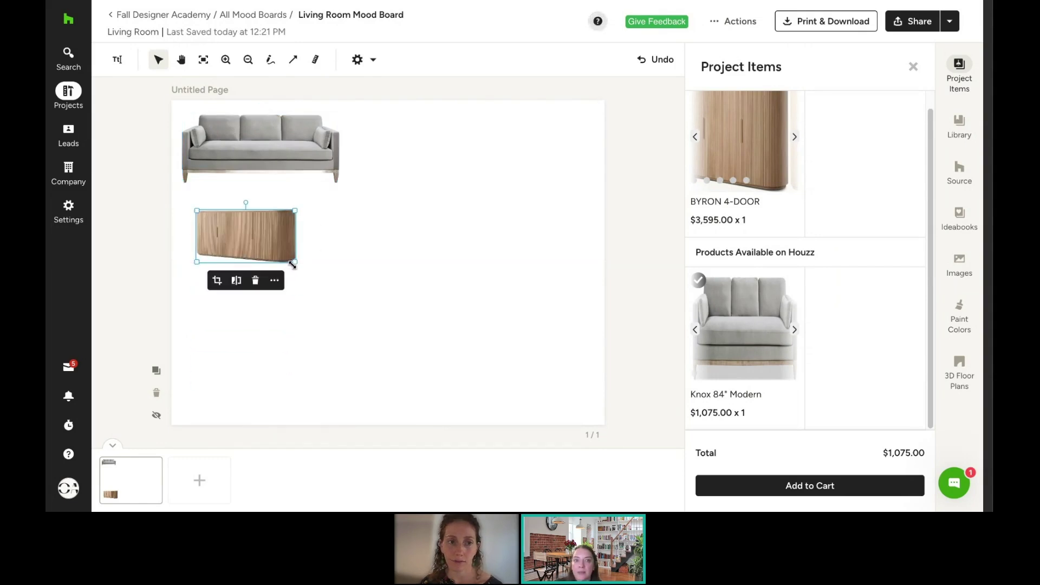
{"action": "mouse_move", "coordinate": [294, 264]}
{"action": "left_mouse_down"}
{"action": "mouse_move", "coordinate": [313, 272]}
{"action": "mouse_move", "coordinate": [298, 265]}
{"action": "left_mouse_up"}
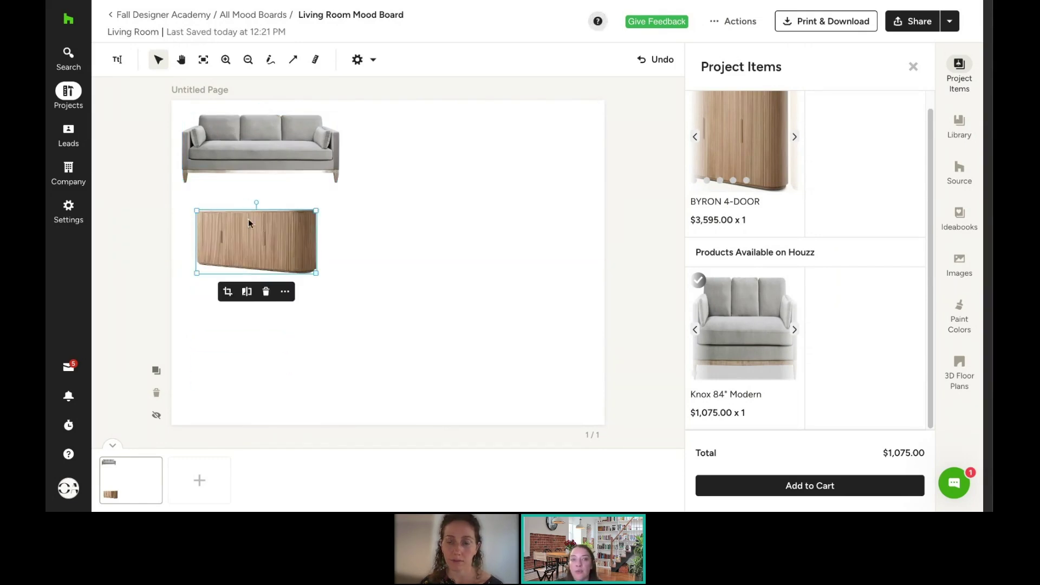
{"action": "left_click", "coordinate": [245, 141], "text": "shift"}
{"action": "mouse_move", "coordinate": [245, 141]}
{"action": "left_mouse_down"}
{"action": "mouse_move", "coordinate": [351, 150]}
{"action": "mouse_move", "coordinate": [494, 139]}
{"action": "left_mouse_up"}
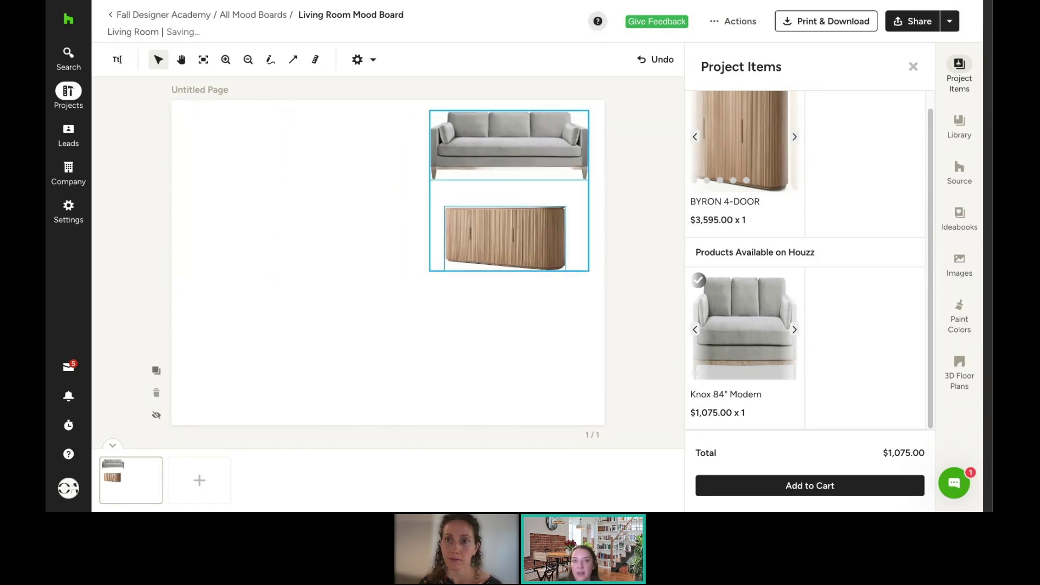
{"action": "left_click", "coordinate": [439, 337]}
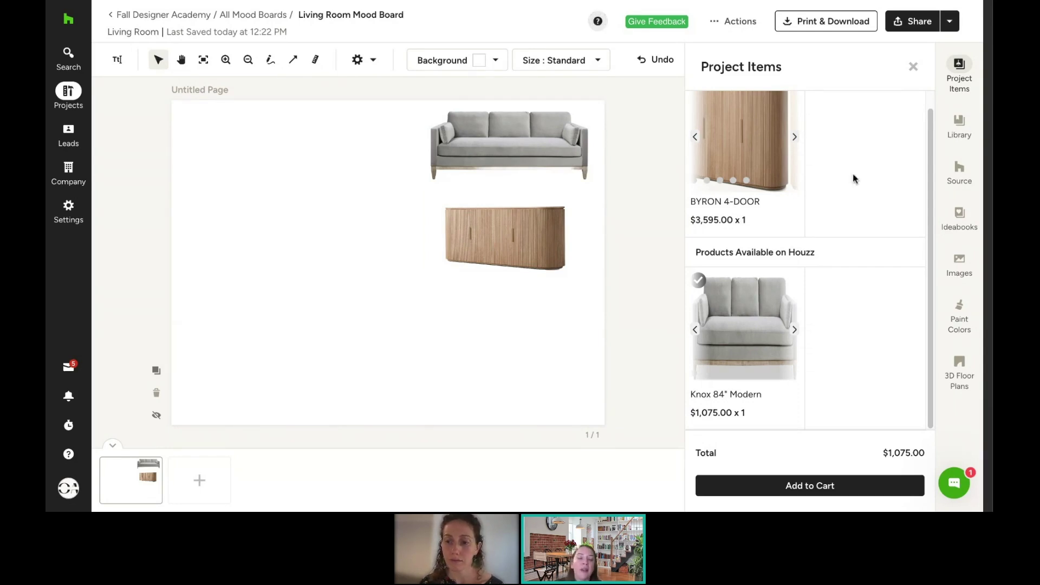
Step: Drag the cream sectional sofa from the saved product library onto the board's top-left corner
{"action": "left_click", "coordinate": [964, 121]}
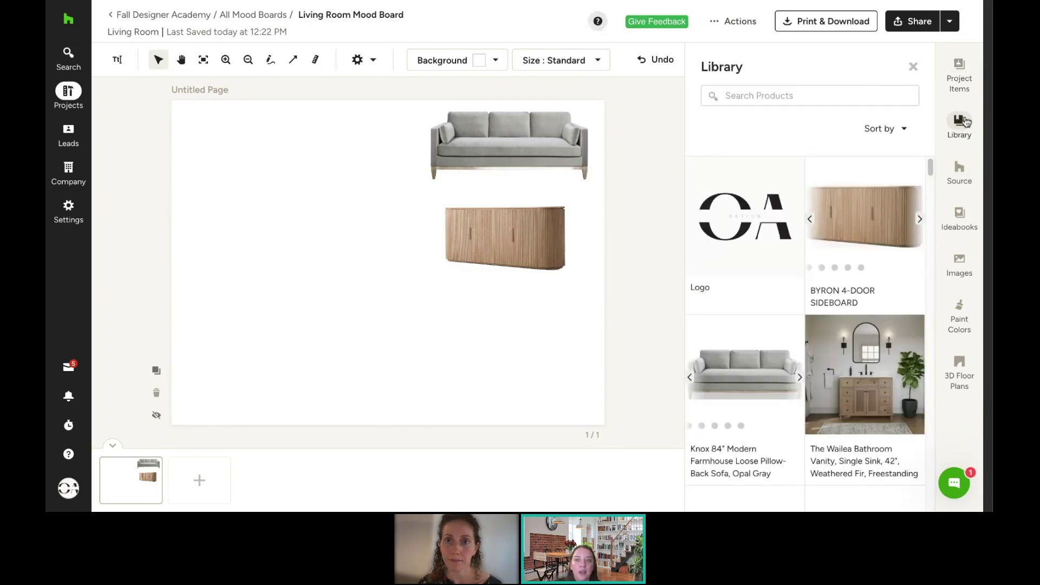
{"action": "scroll", "coordinate": [863, 257], "scroll_direction": "down", "scroll_amount": 6}
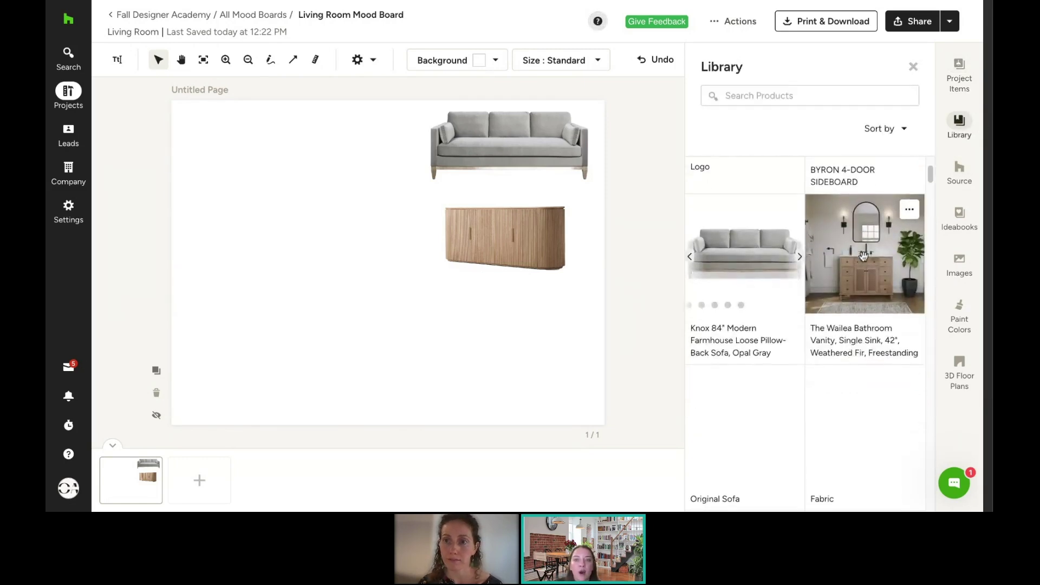
{"action": "scroll", "coordinate": [864, 257], "scroll_direction": "down", "scroll_amount": 3}
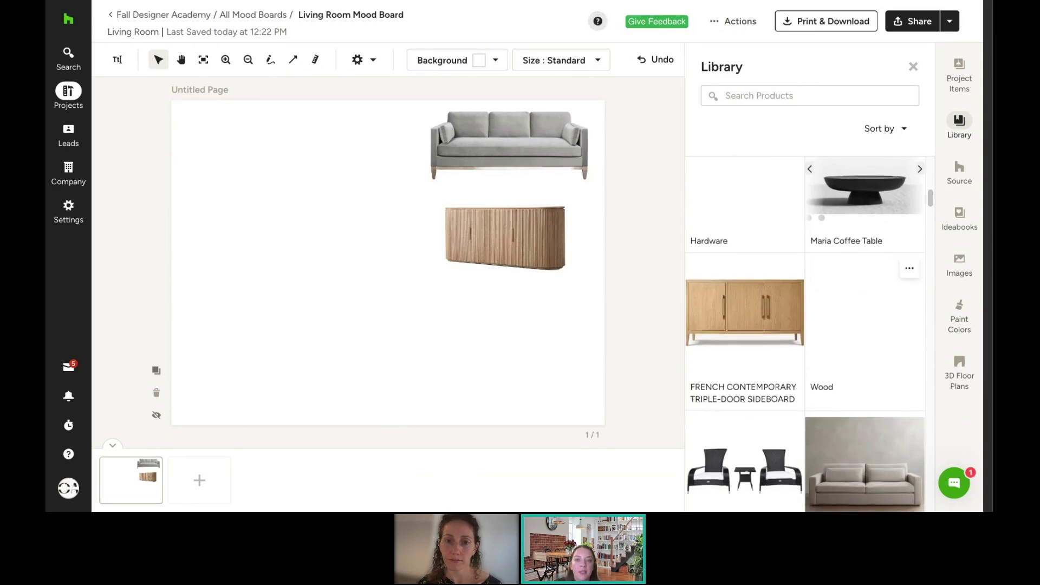
{"action": "scroll", "coordinate": [864, 257], "scroll_direction": "up", "scroll_amount": 2}
{"action": "scroll", "coordinate": [864, 257], "scroll_direction": "down", "scroll_amount": 3}
{"action": "scroll", "coordinate": [855, 313], "scroll_direction": "down", "scroll_amount": 2}
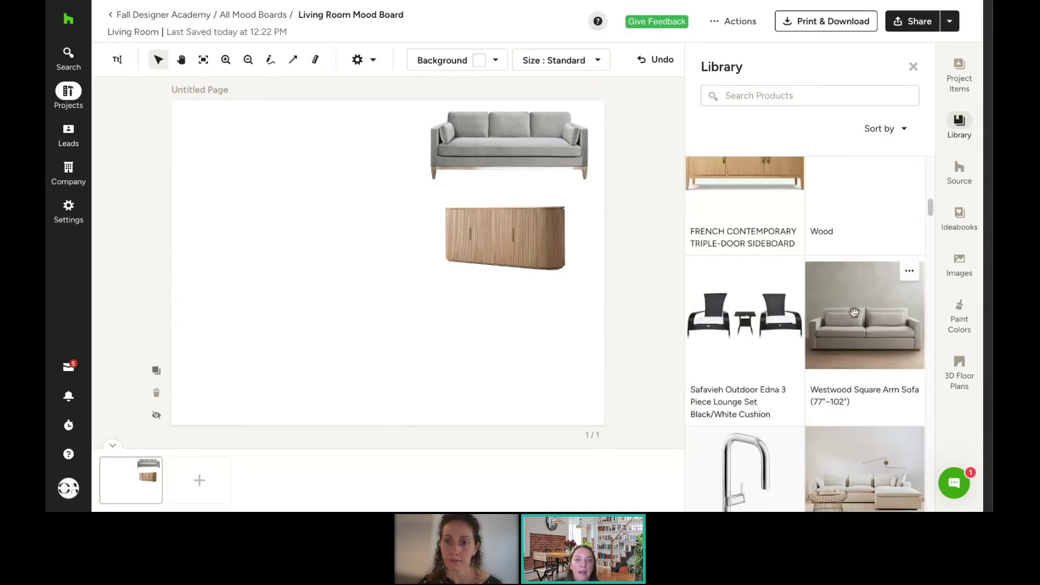
{"action": "left_click_drag", "start_coordinate": [858, 342], "coordinate": [421, 312]}
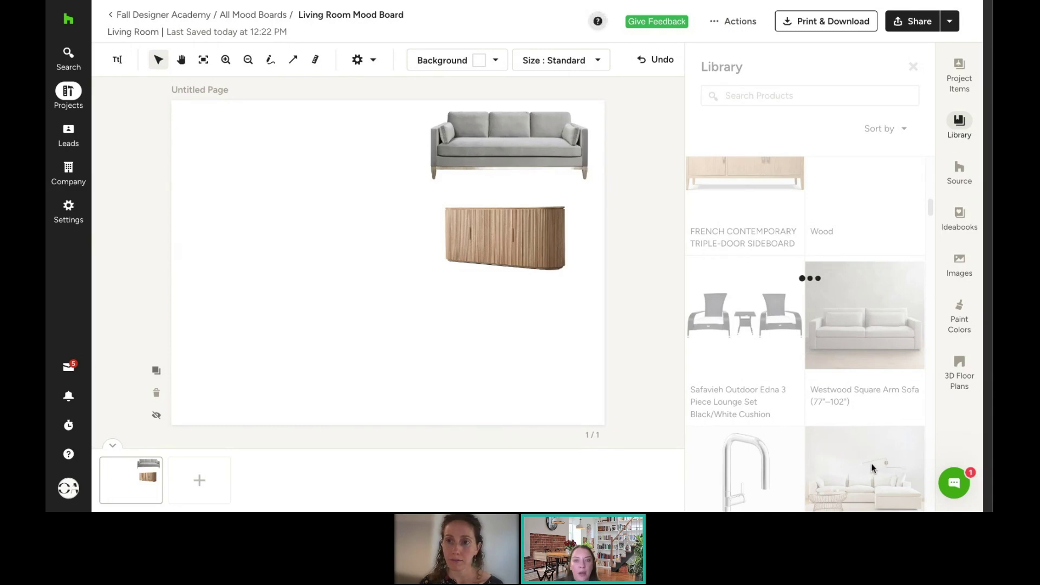
{"action": "left_click_drag", "start_coordinate": [367, 255], "coordinate": [225, 147]}
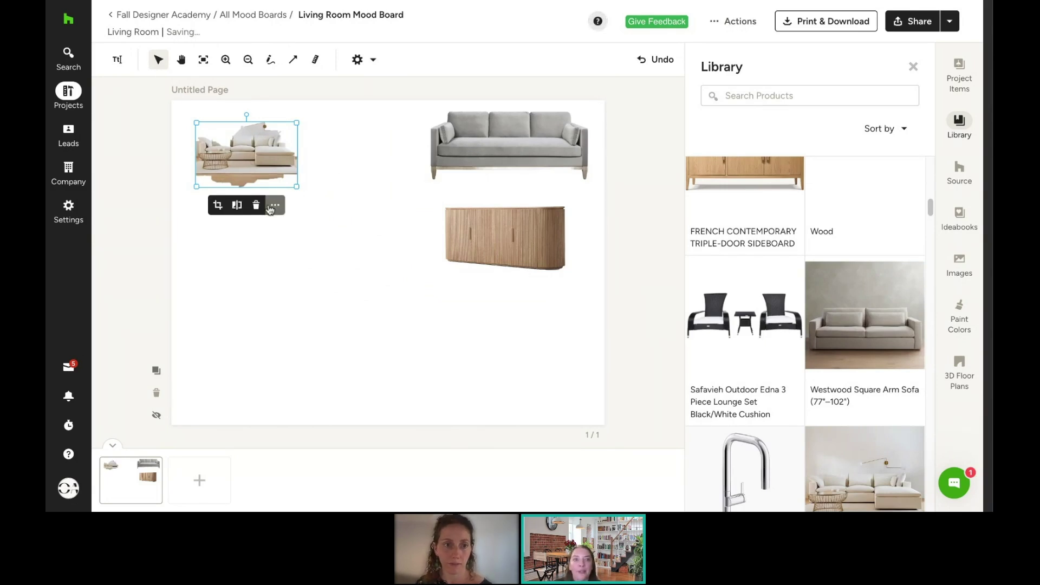
Step: Remove the sectional's background with AI Powered removal and nudge it further into the corner
{"action": "left_click", "coordinate": [276, 205]}
{"action": "left_click", "coordinate": [325, 275]}
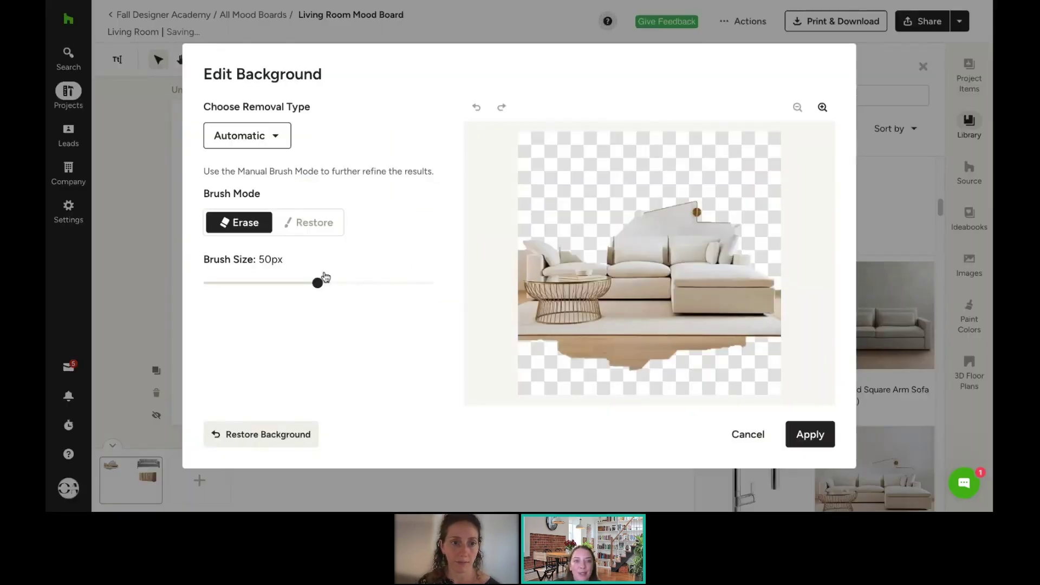
{"action": "left_click", "coordinate": [247, 138]}
{"action": "left_click", "coordinate": [248, 168]}
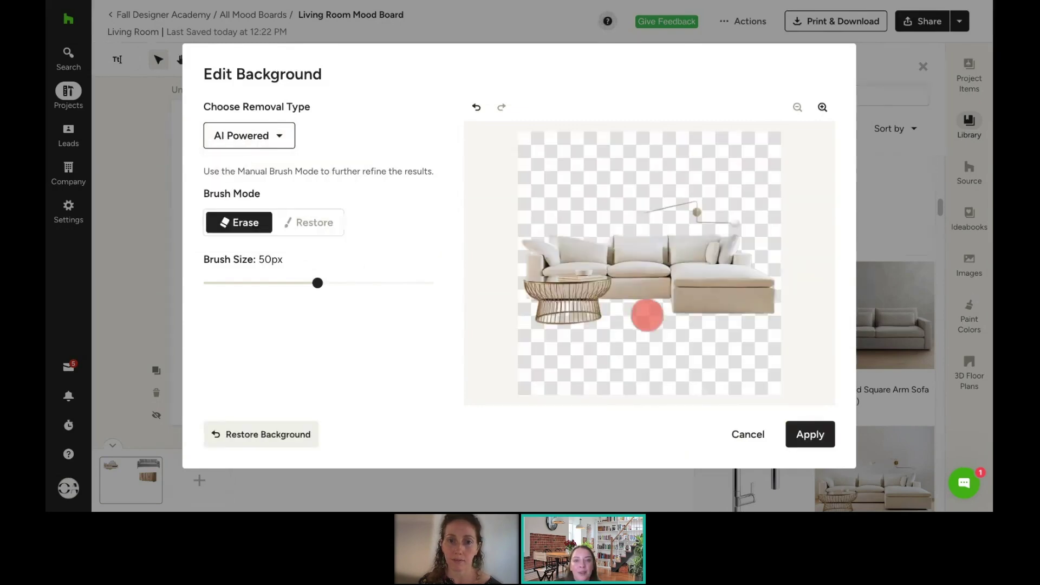
{"action": "left_click", "coordinate": [810, 435]}
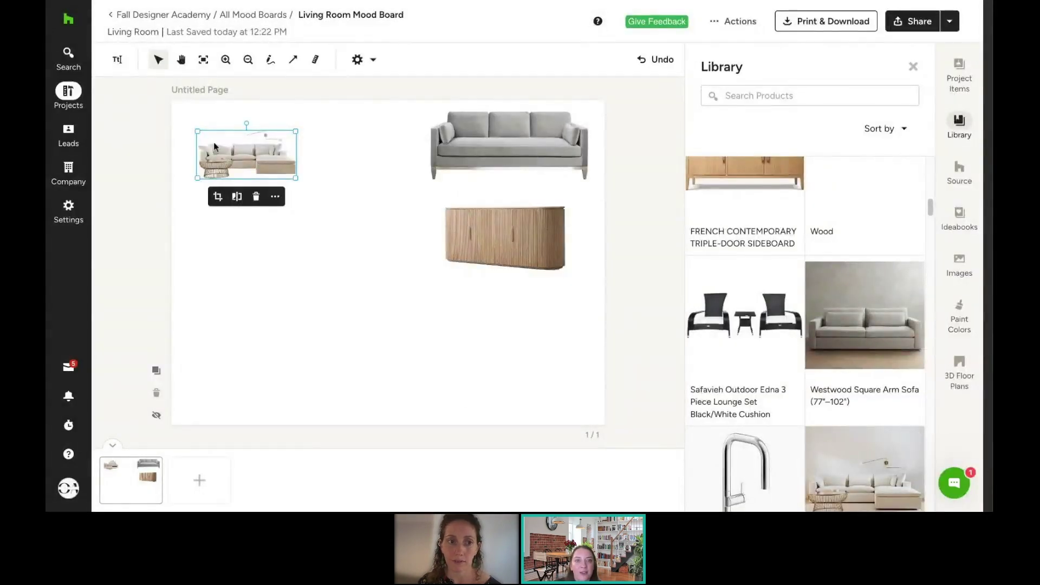
{"action": "left_click_drag", "start_coordinate": [213, 142], "coordinate": [203, 122]}
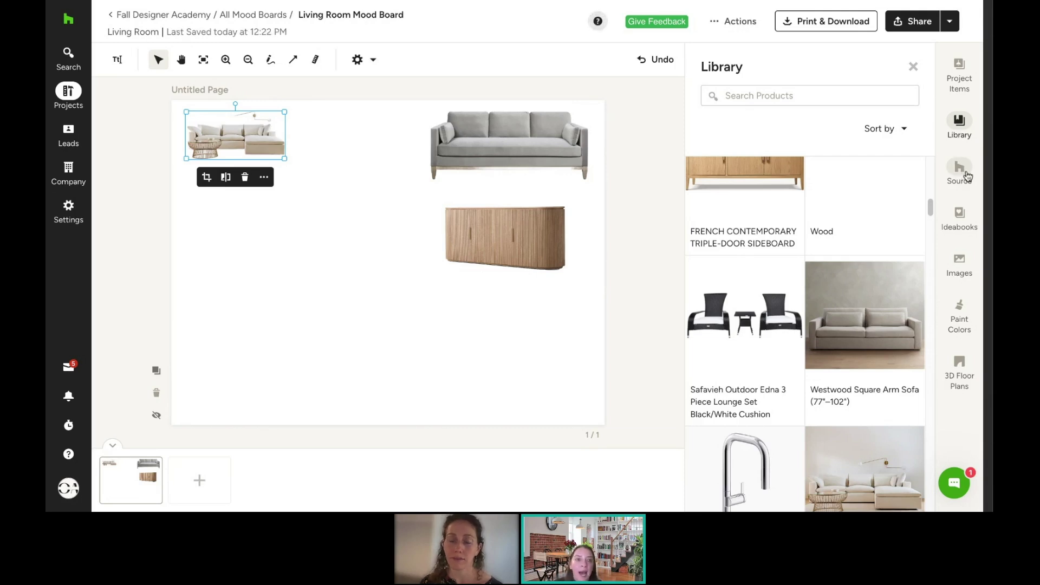
Step: Add the Jamestown oval coffee table from Living > Living Room Tables to the board
{"action": "left_click", "coordinate": [968, 176]}
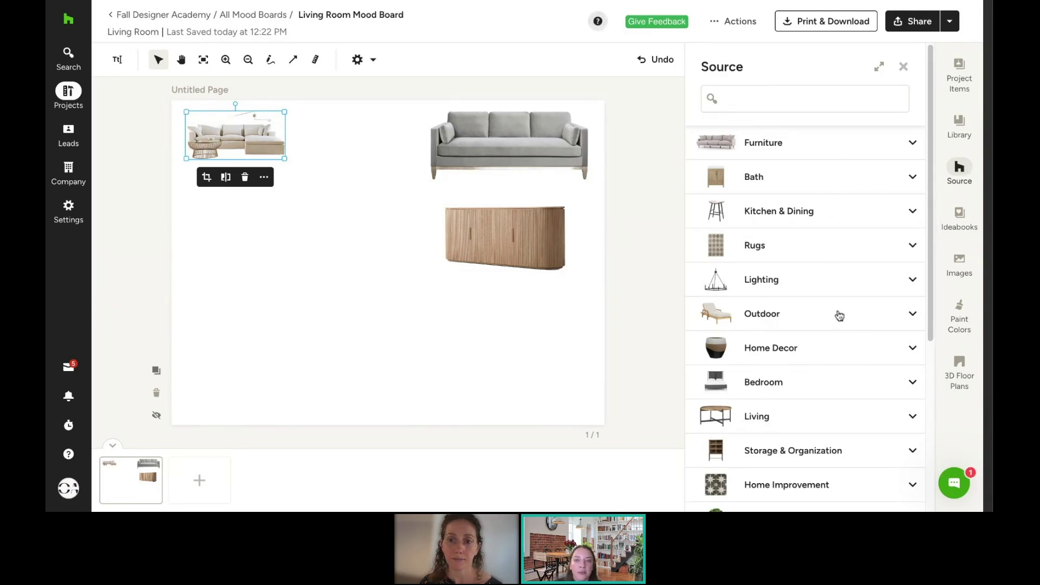
{"action": "scroll", "coordinate": [839, 317], "scroll_direction": "down", "scroll_amount": 3}
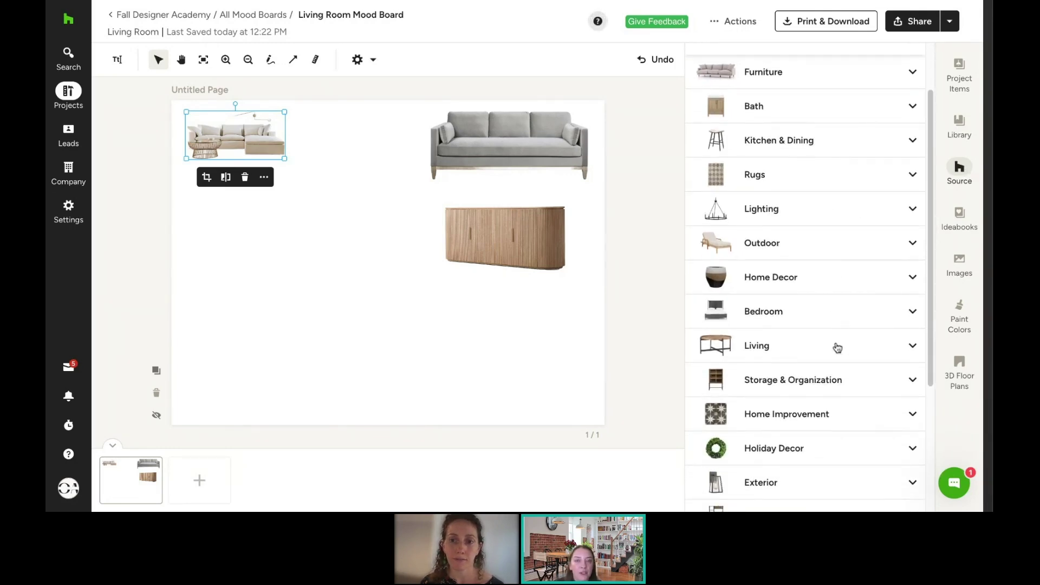
{"action": "left_click", "coordinate": [837, 347]}
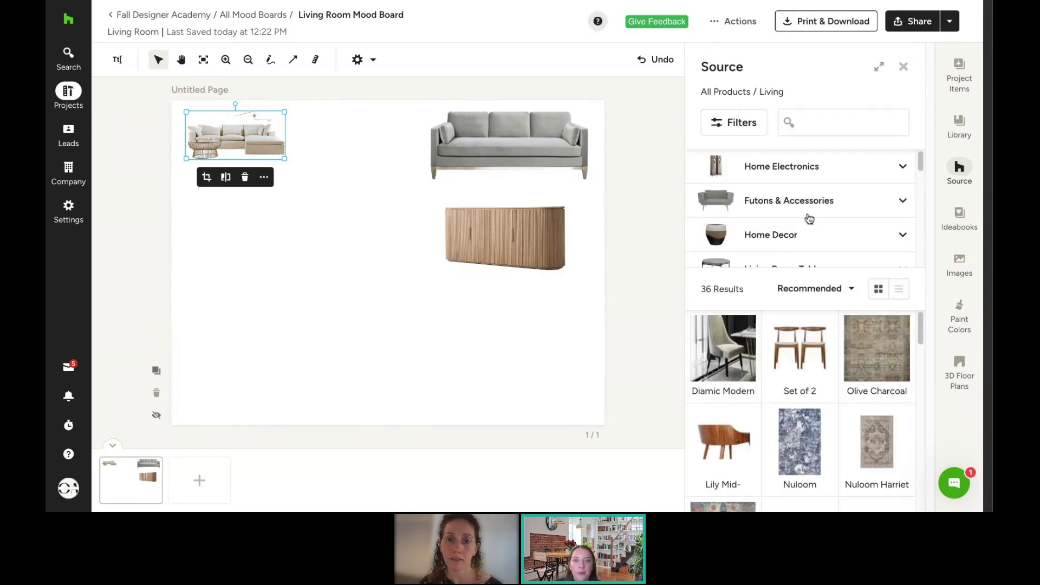
{"action": "scroll", "coordinate": [790, 212], "scroll_direction": "down", "scroll_amount": 3}
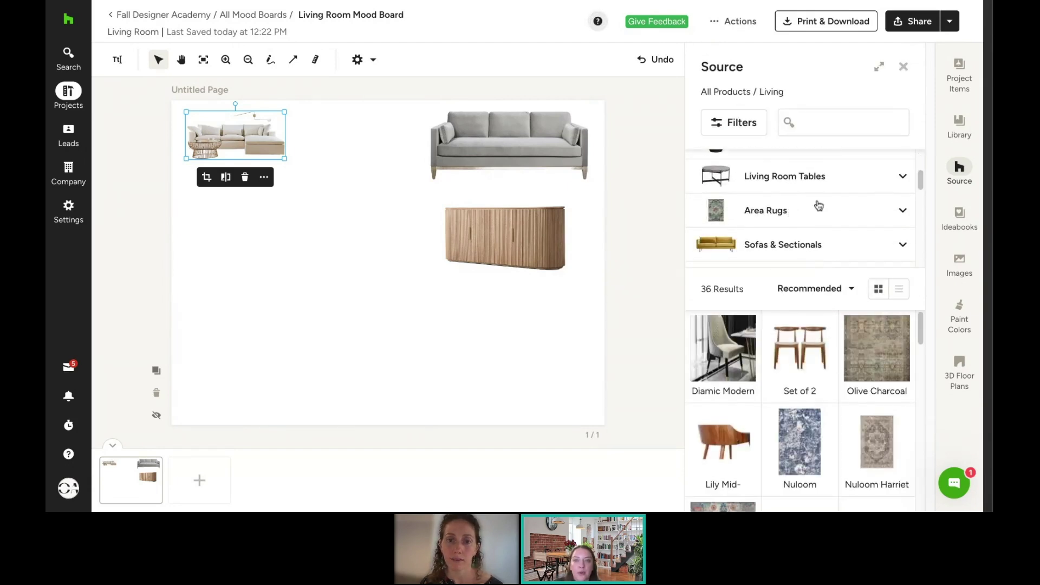
{"action": "left_click", "coordinate": [805, 189]}
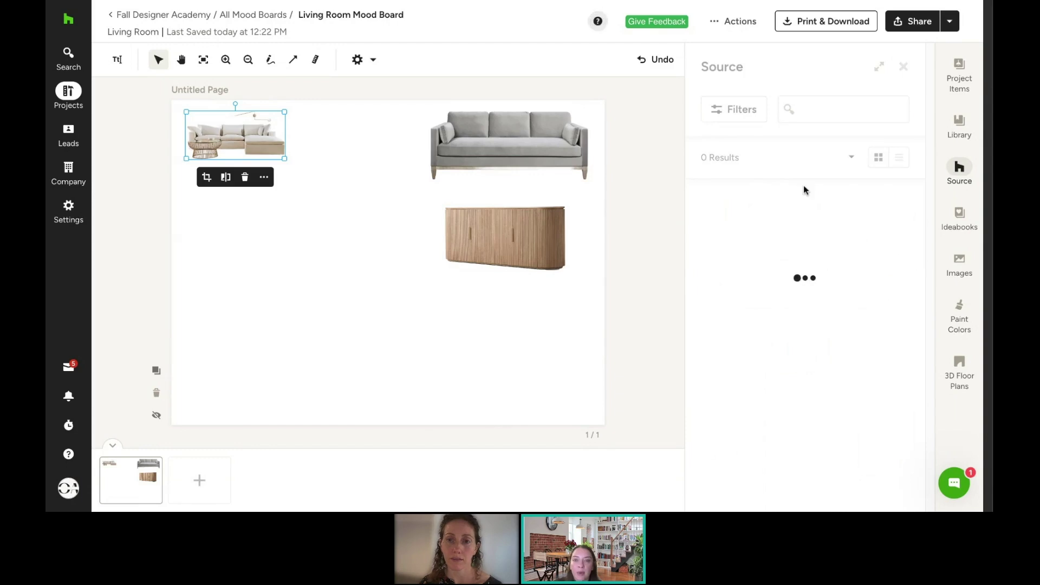
{"action": "scroll", "coordinate": [837, 361], "scroll_direction": "down", "scroll_amount": 3}
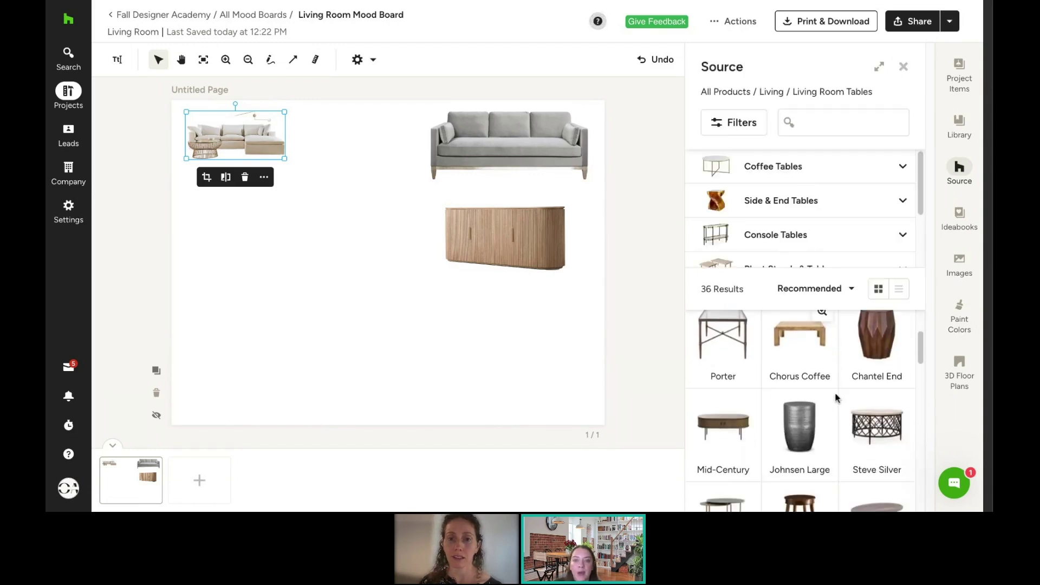
{"action": "left_click", "coordinate": [856, 444]}
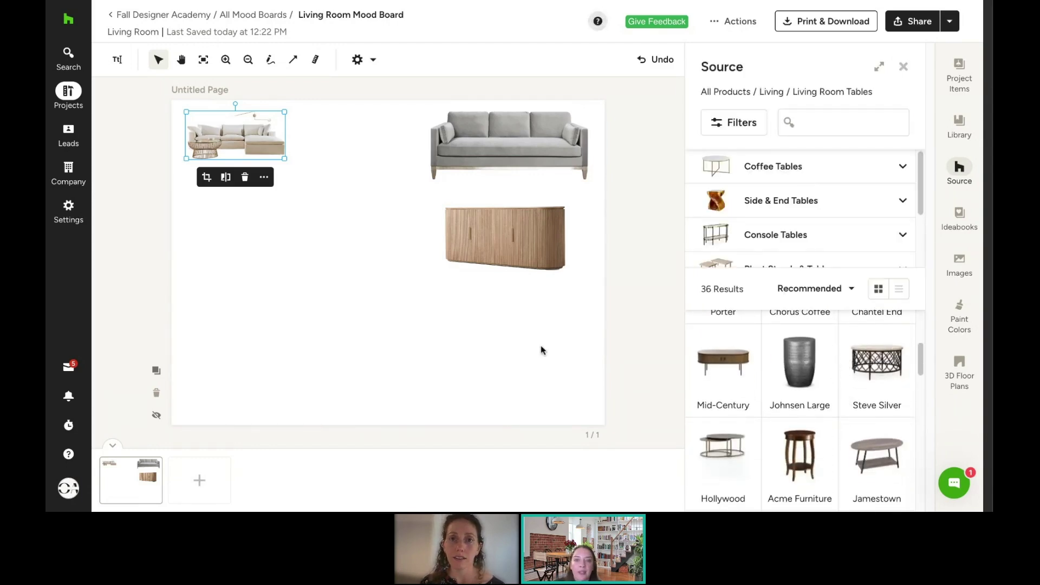
Step: Position the coffee table under the sectional and bring up the Project Items list
{"action": "left_click_drag", "start_coordinate": [386, 255], "coordinate": [195, 197]}
{"action": "left_click_drag", "start_coordinate": [243, 226], "coordinate": [253, 227]}
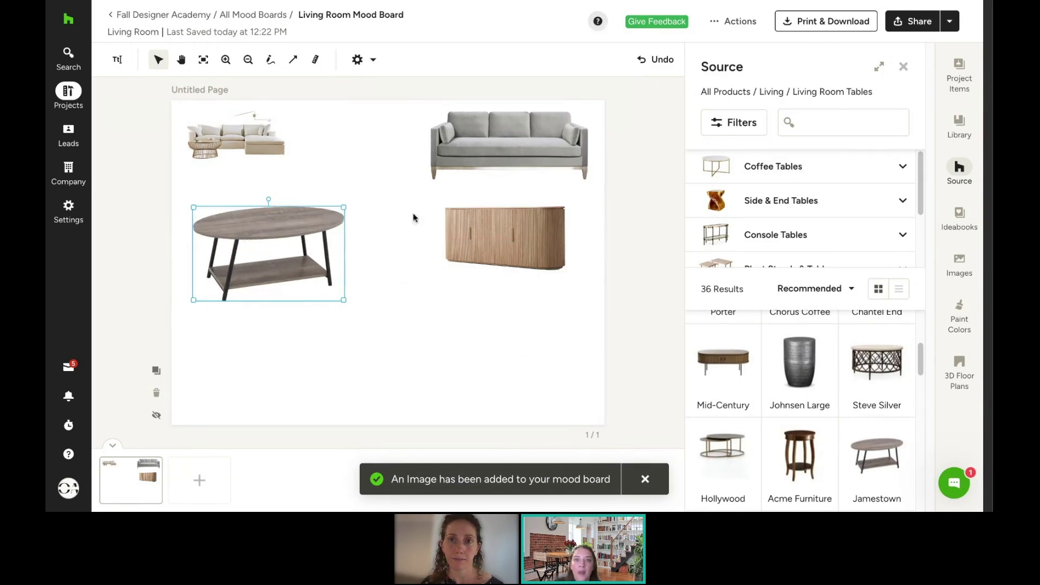
{"action": "left_click", "coordinate": [960, 79]}
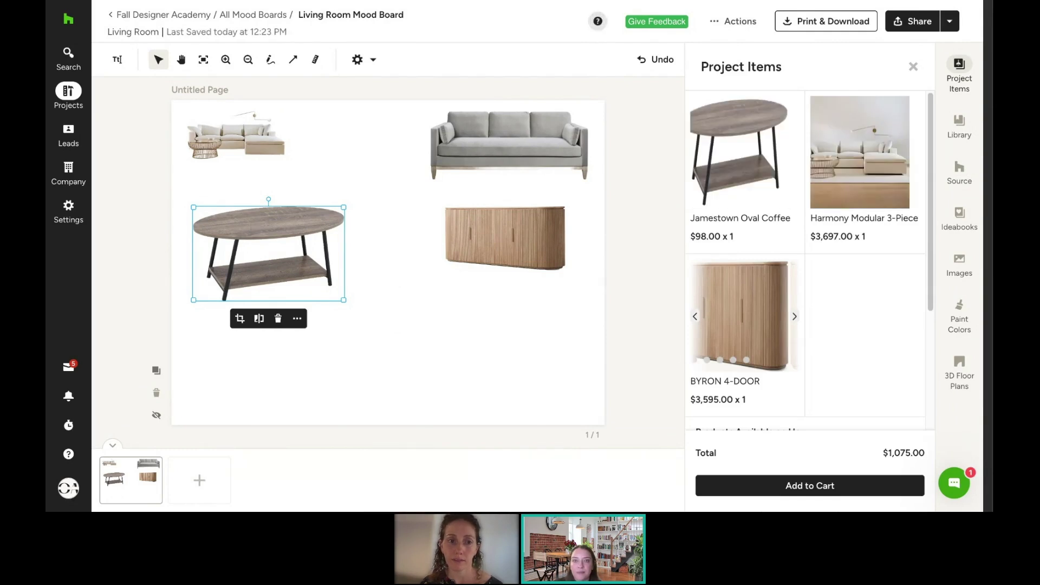
Step: Try a bathroom photo from the project's Ideabooks on the board, then delete it
{"action": "left_click", "coordinate": [969, 217]}
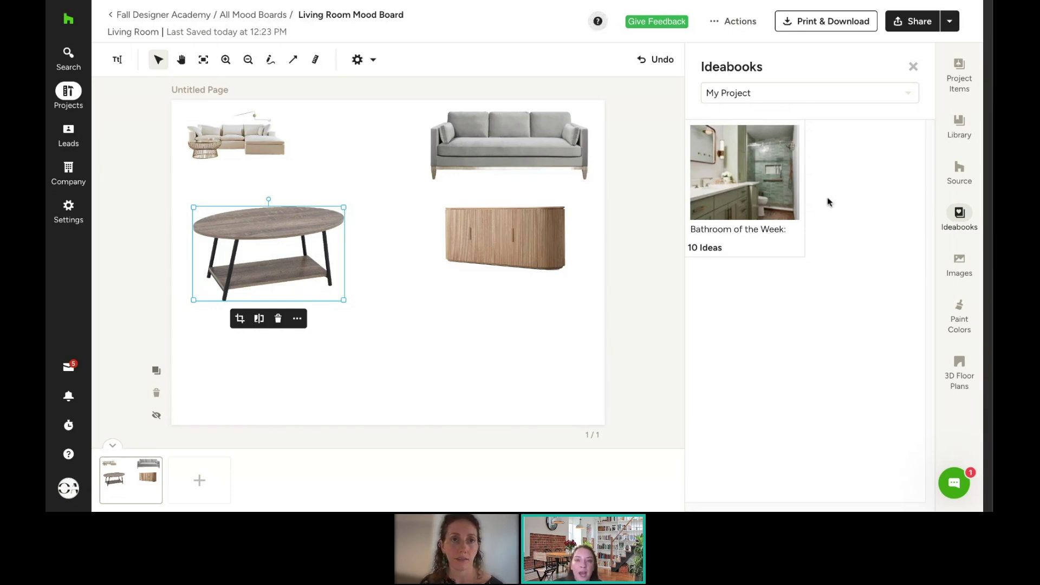
{"action": "left_click_drag", "start_coordinate": [759, 174], "coordinate": [380, 293]}
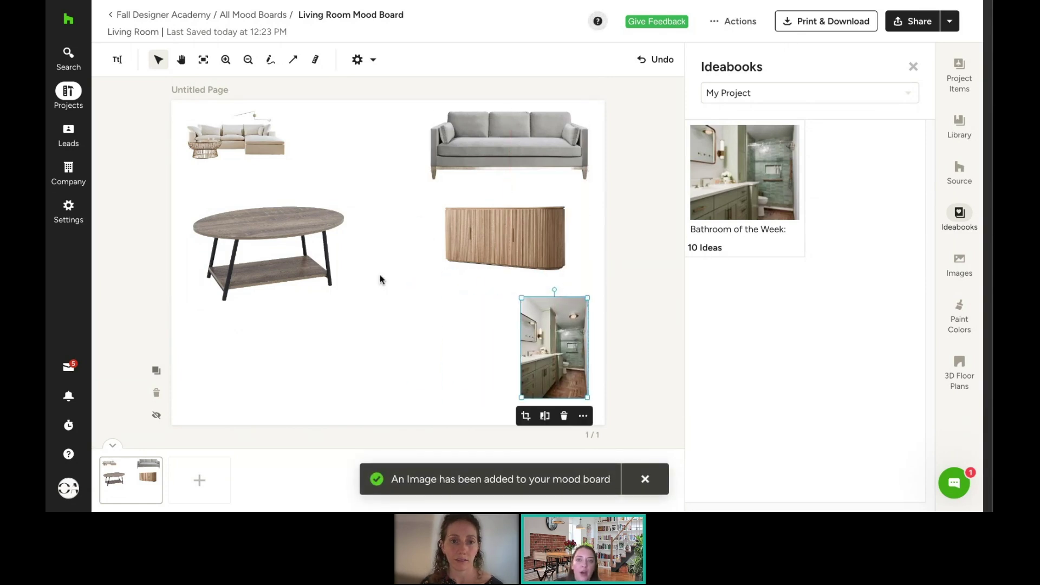
{"action": "left_click", "coordinate": [563, 417]}
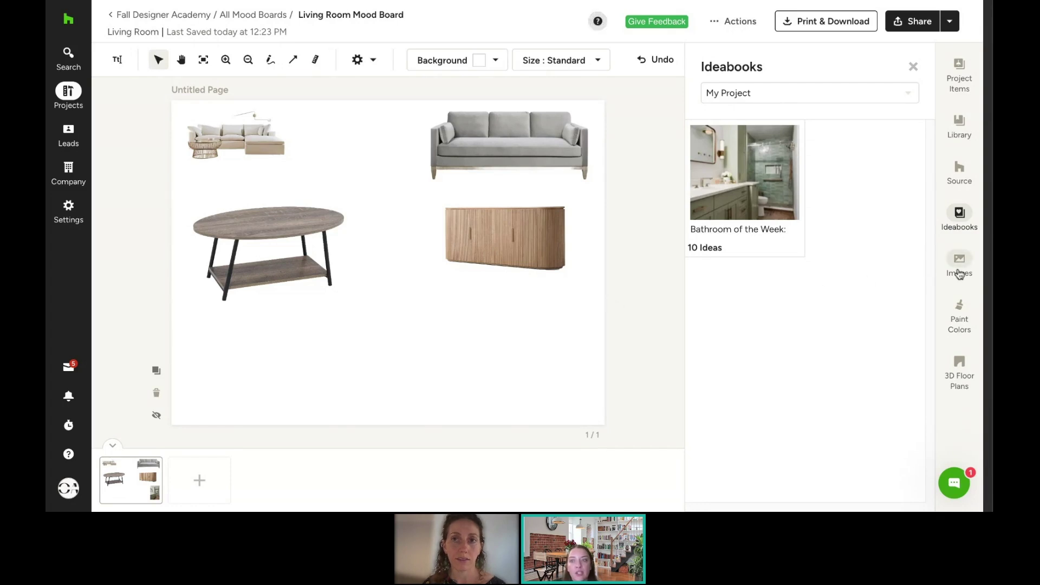
Step: Insert the gold-framed console table image by URL and place it, enlarged, below the sideboard
{"action": "left_click", "coordinate": [960, 271]}
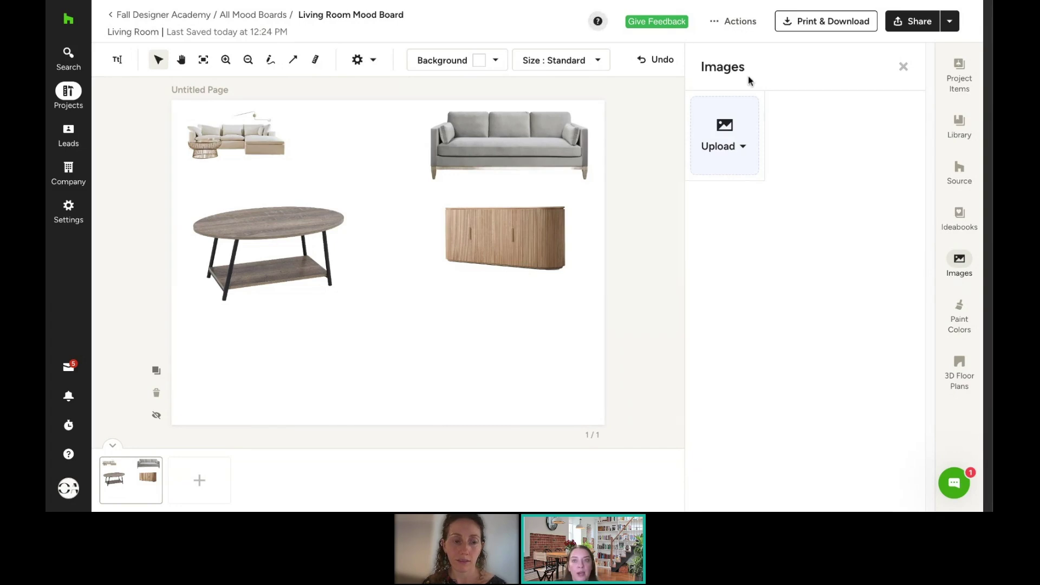
{"action": "left_click", "coordinate": [732, 146]}
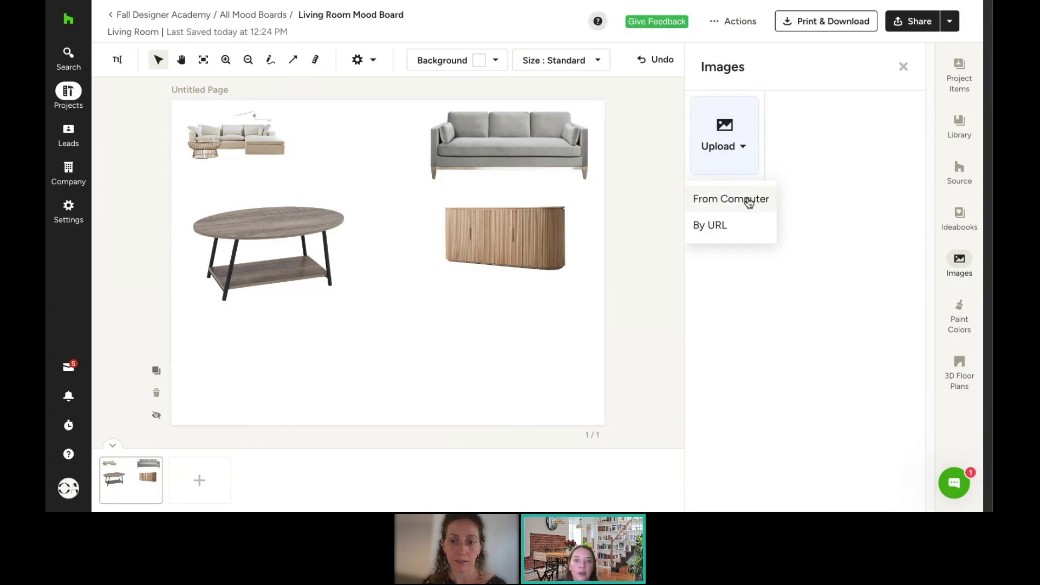
{"action": "left_click", "coordinate": [740, 236]}
{"action": "key", "text": "ctrl+v"}
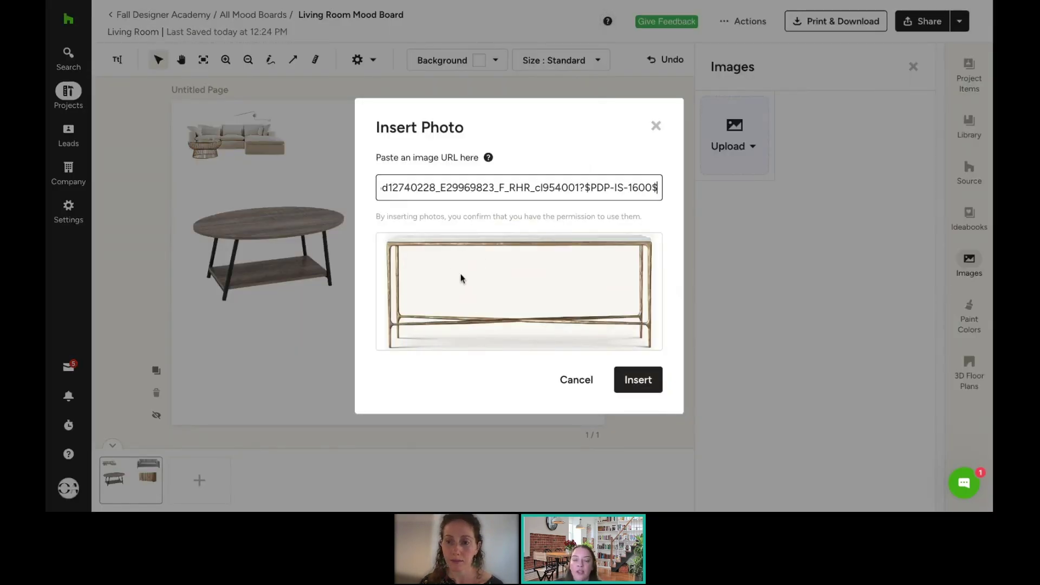
{"action": "left_click", "coordinate": [637, 380]}
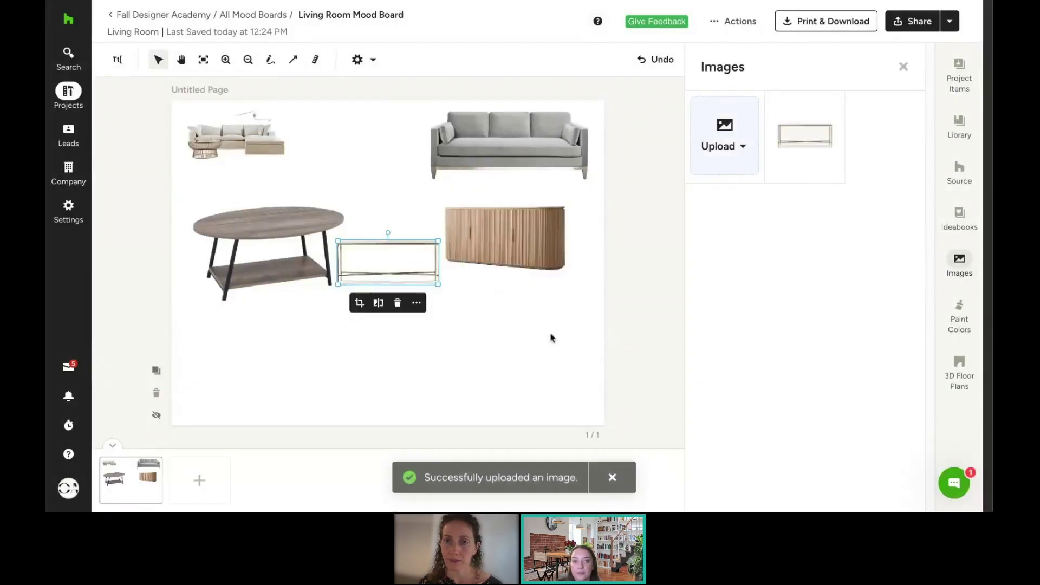
{"action": "left_click_drag", "start_coordinate": [417, 260], "coordinate": [456, 317]}
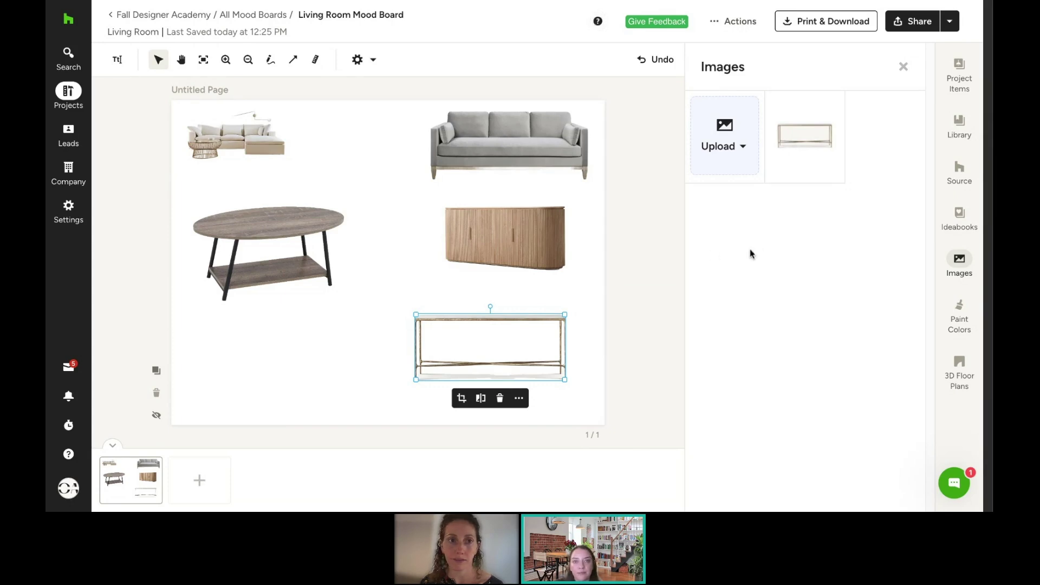
Step: Place a Sherwin-Williams Verdigreen swatch between the sectional and sofa with its name label hidden
{"action": "left_click", "coordinate": [957, 316]}
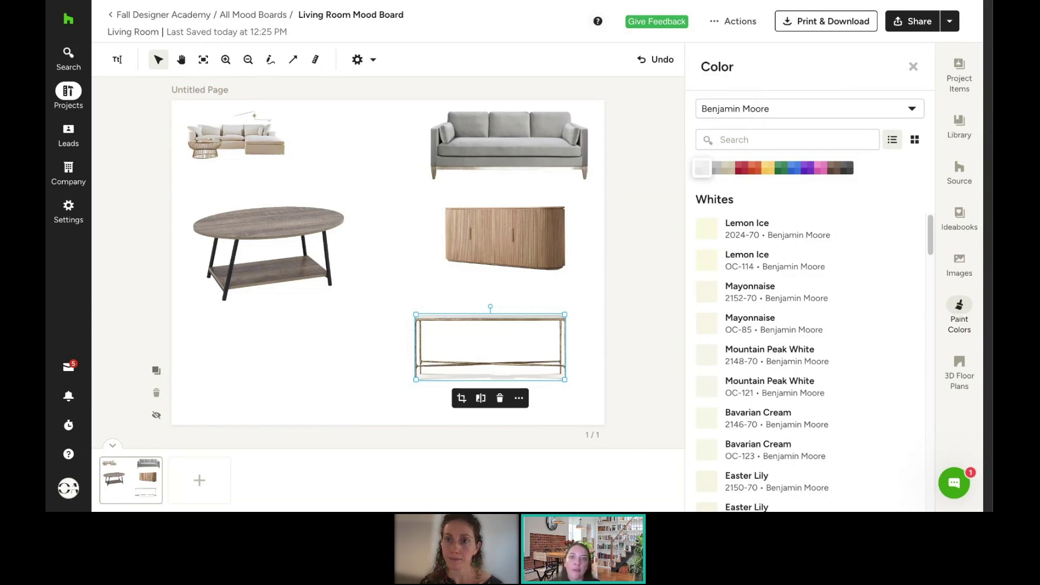
{"action": "left_click", "coordinate": [798, 115]}
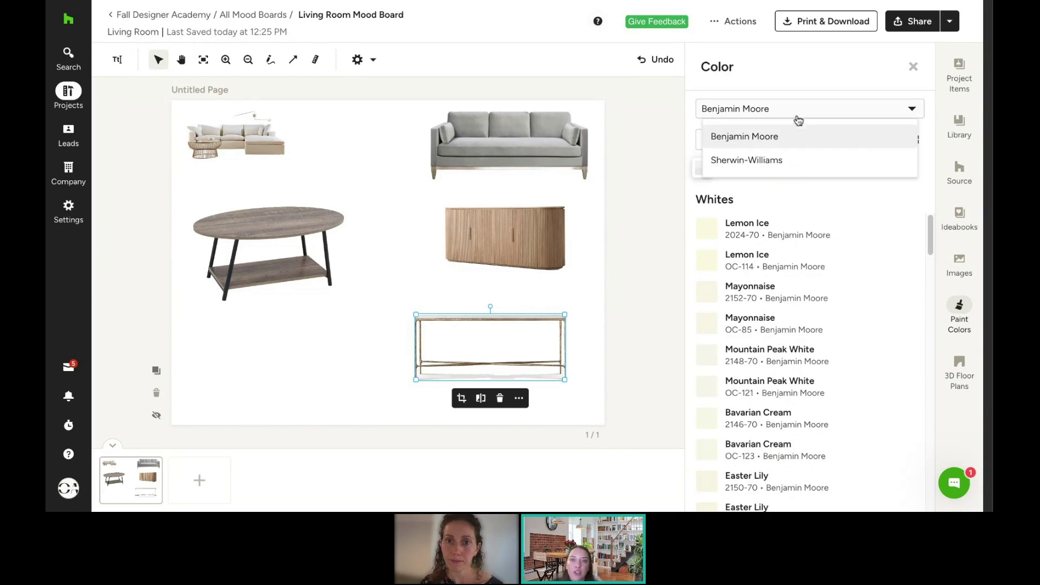
{"action": "left_click", "coordinate": [764, 163]}
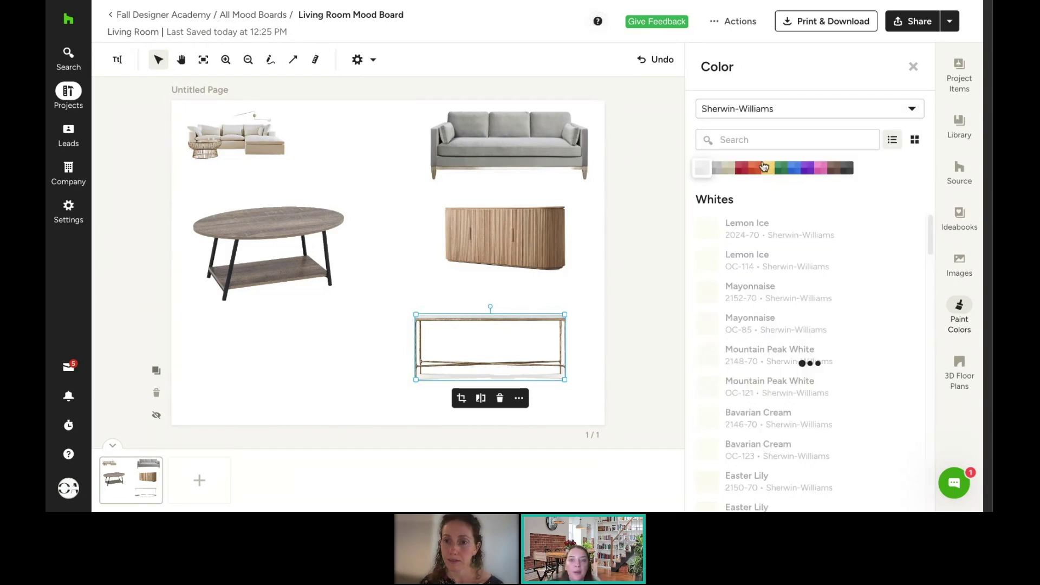
{"action": "left_click", "coordinate": [781, 168]}
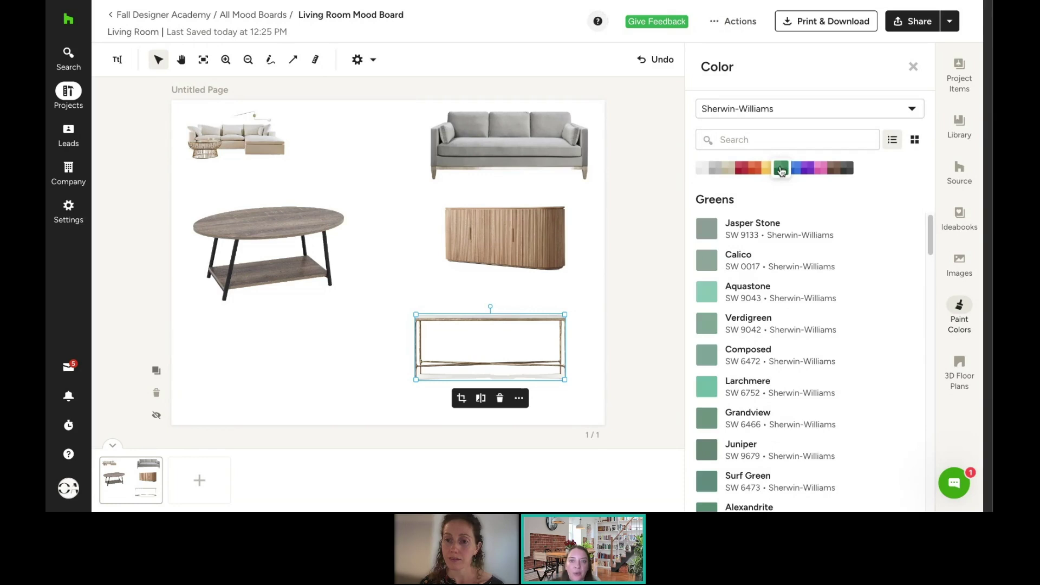
{"action": "left_click", "coordinate": [764, 332]}
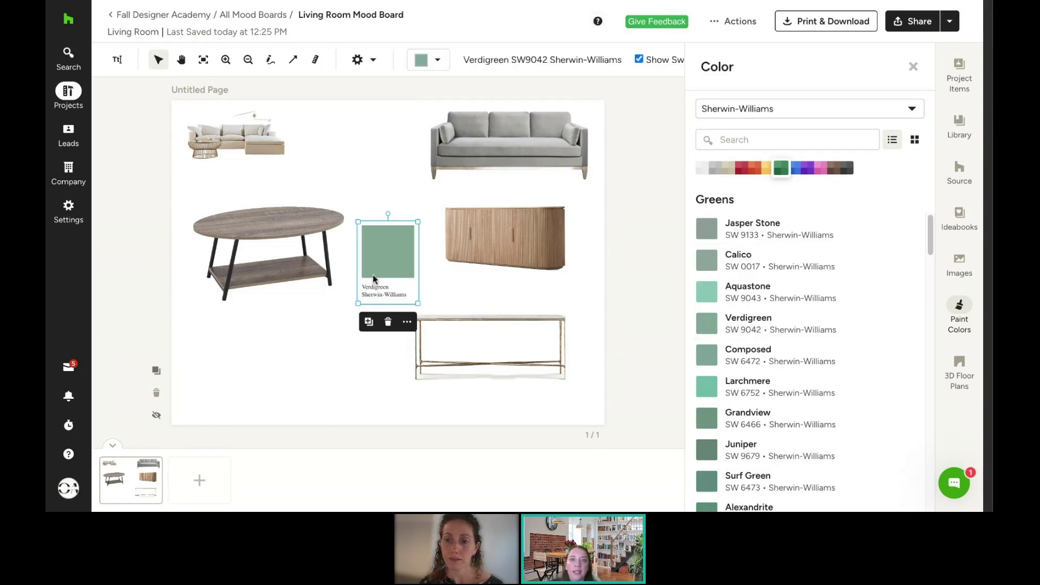
{"action": "left_click_drag", "start_coordinate": [376, 252], "coordinate": [389, 182]}
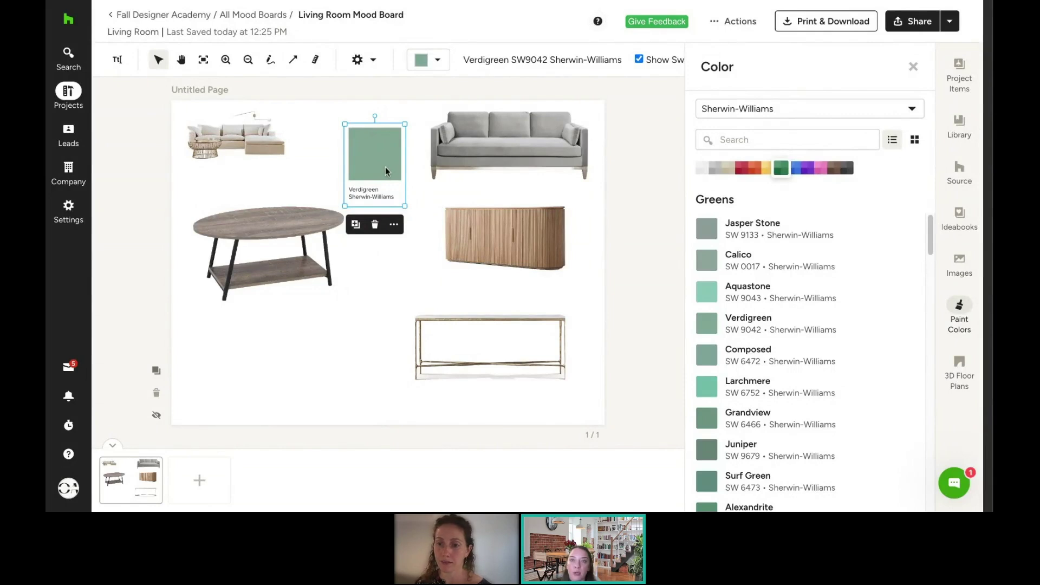
{"action": "left_click", "coordinate": [913, 67]}
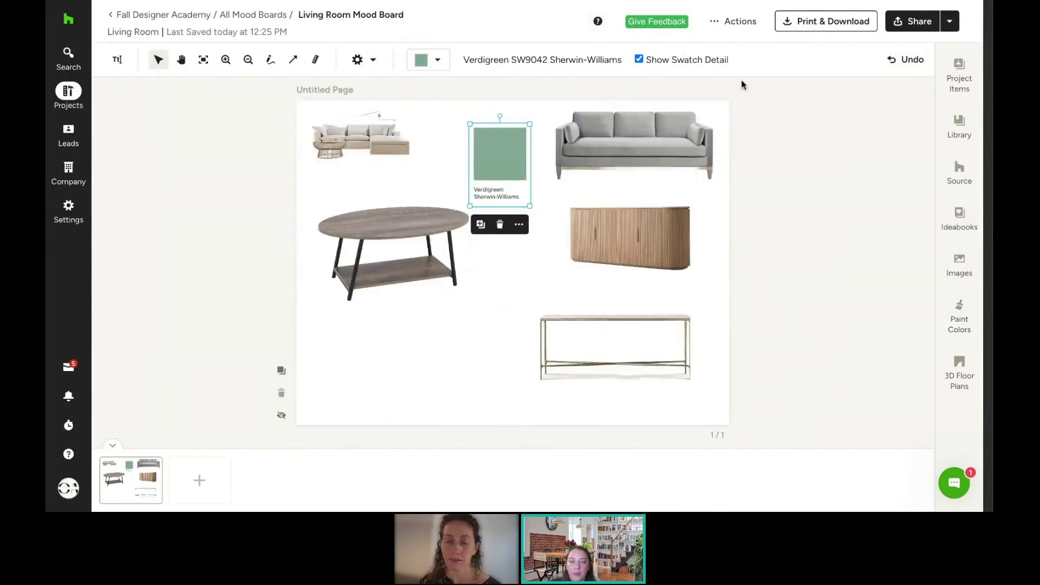
{"action": "left_click", "coordinate": [640, 60]}
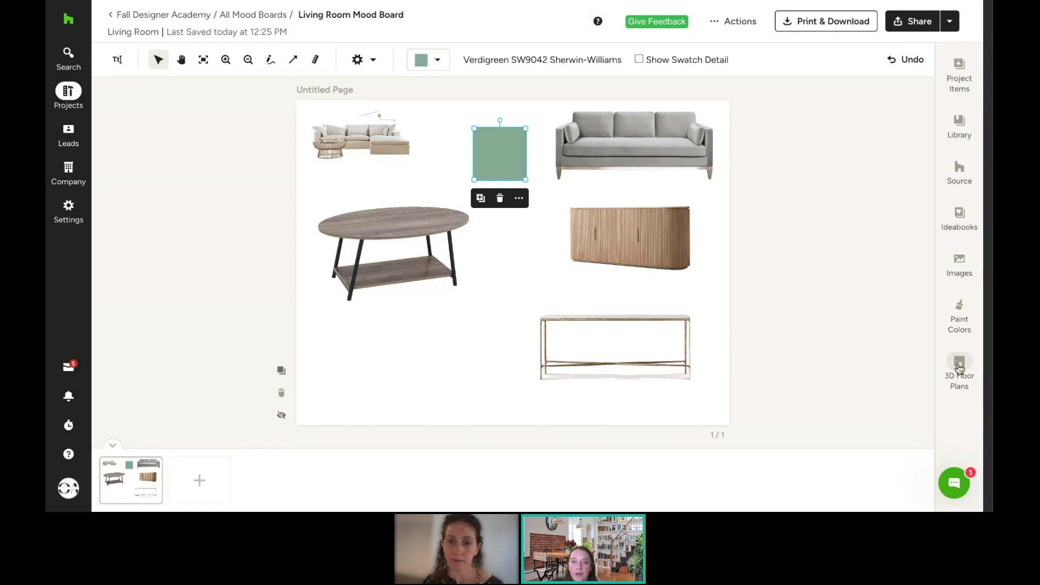
Step: Add the furnished 3D floor plan, moving it to the lower-left and enlarging it
{"action": "left_click", "coordinate": [960, 368]}
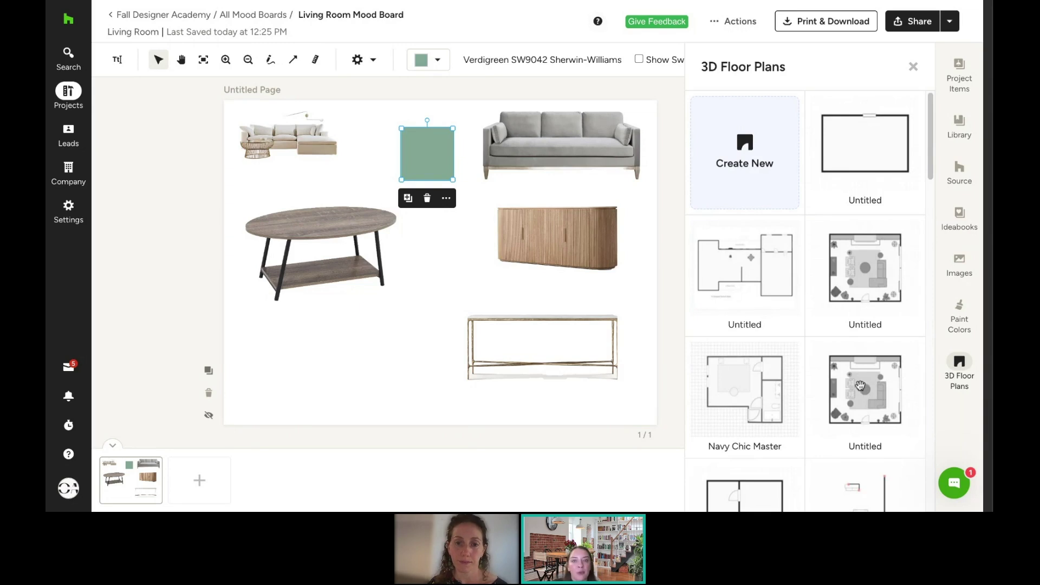
{"action": "left_click", "coordinate": [861, 386]}
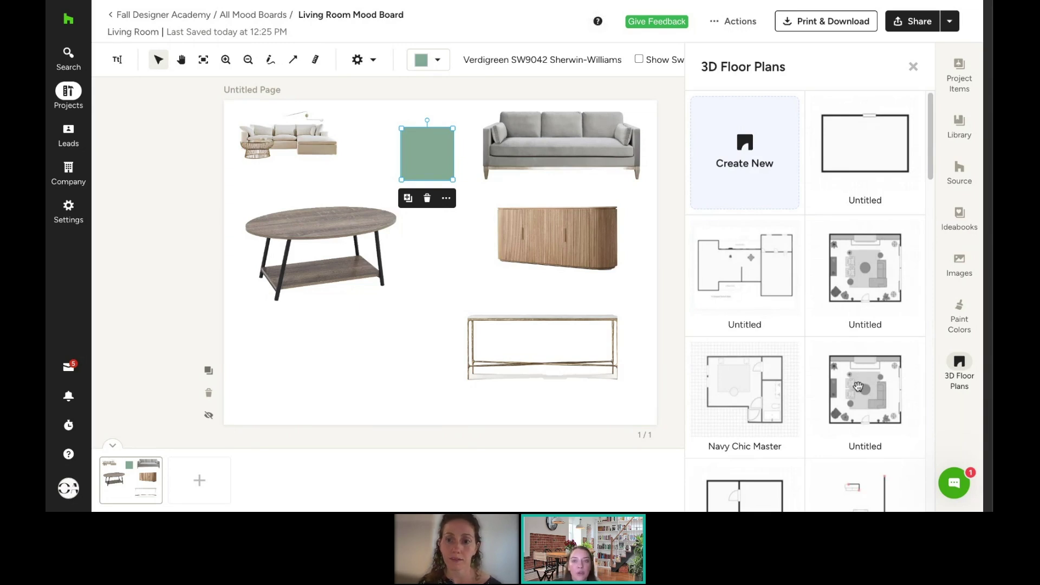
{"action": "left_click_drag", "start_coordinate": [440, 263], "coordinate": [311, 369]}
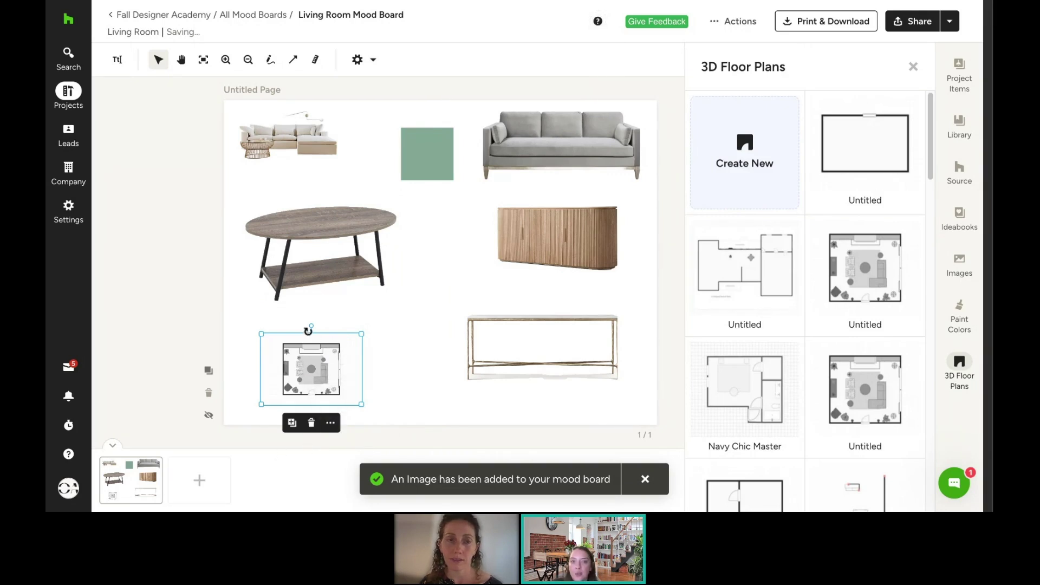
{"action": "left_click_drag", "start_coordinate": [365, 332], "coordinate": [408, 301]}
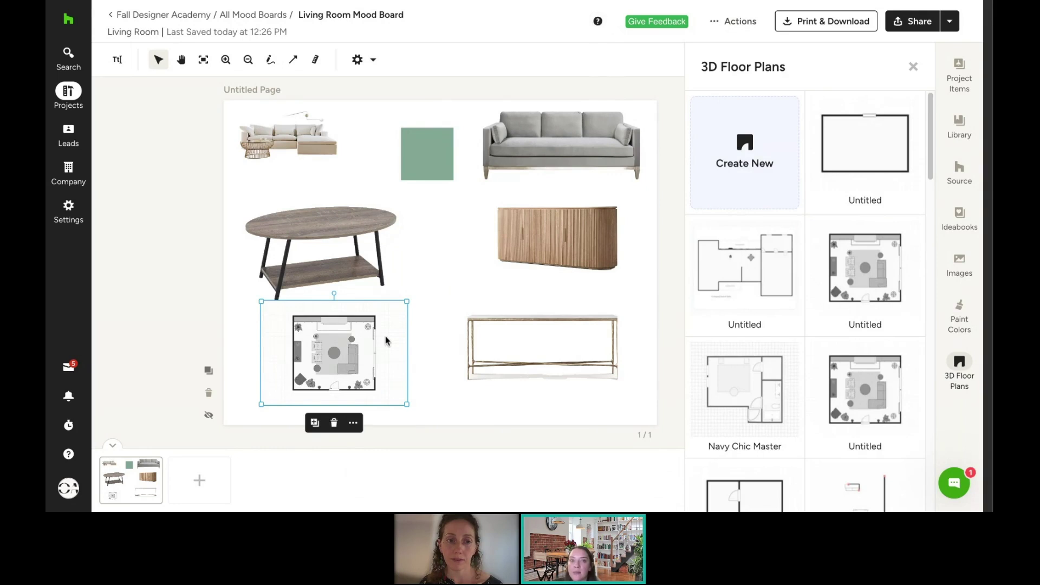
Step: Crop the floor plan's empty margins on all four sides and nudge it left and down
{"action": "left_click", "coordinate": [353, 426]}
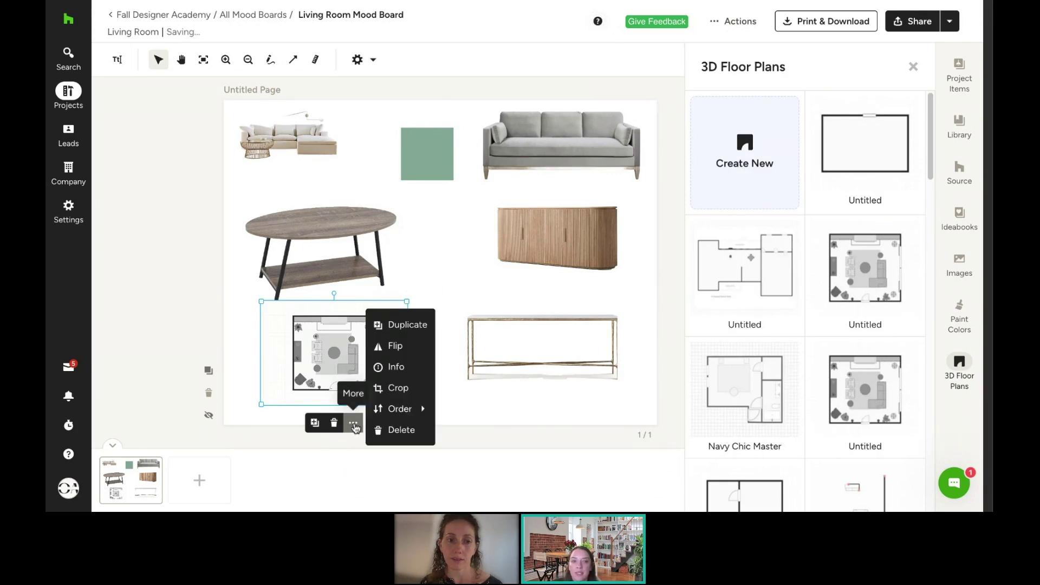
{"action": "left_click", "coordinate": [397, 388]}
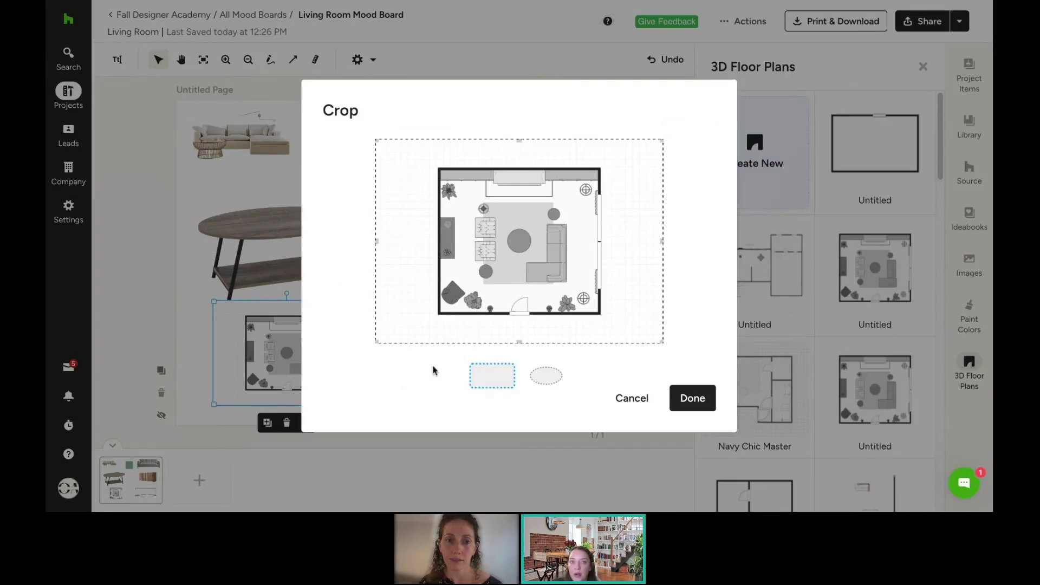
{"action": "left_click_drag", "start_coordinate": [375, 339], "coordinate": [430, 342]}
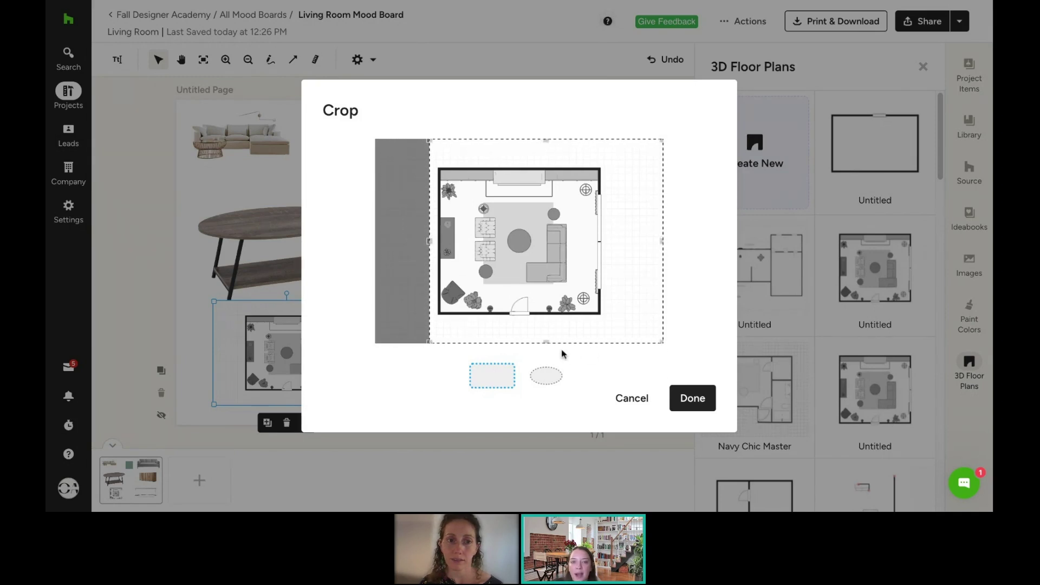
{"action": "left_click_drag", "start_coordinate": [550, 344], "coordinate": [555, 319]}
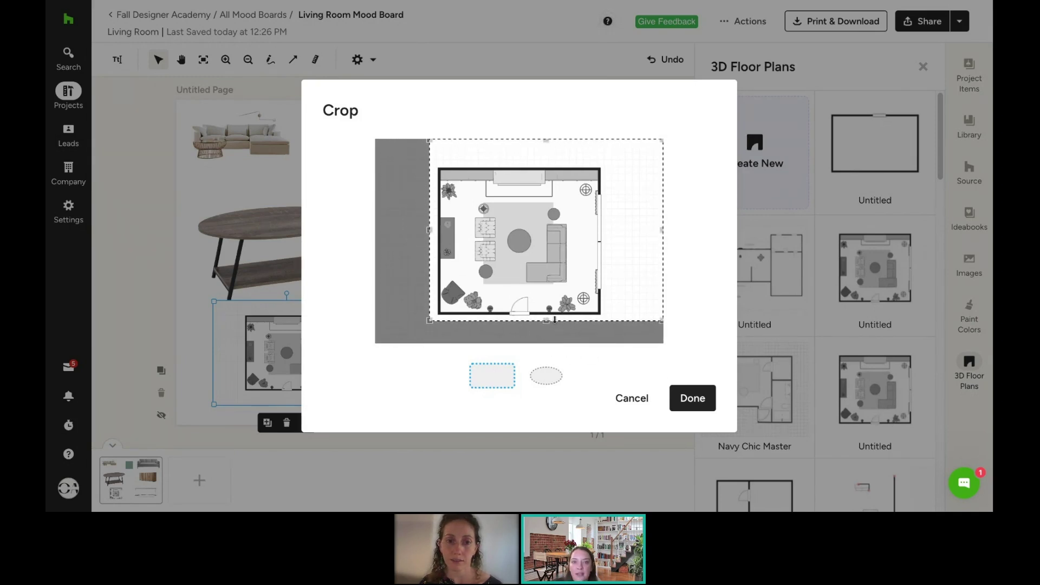
{"action": "left_click_drag", "start_coordinate": [662, 230], "coordinate": [608, 230]}
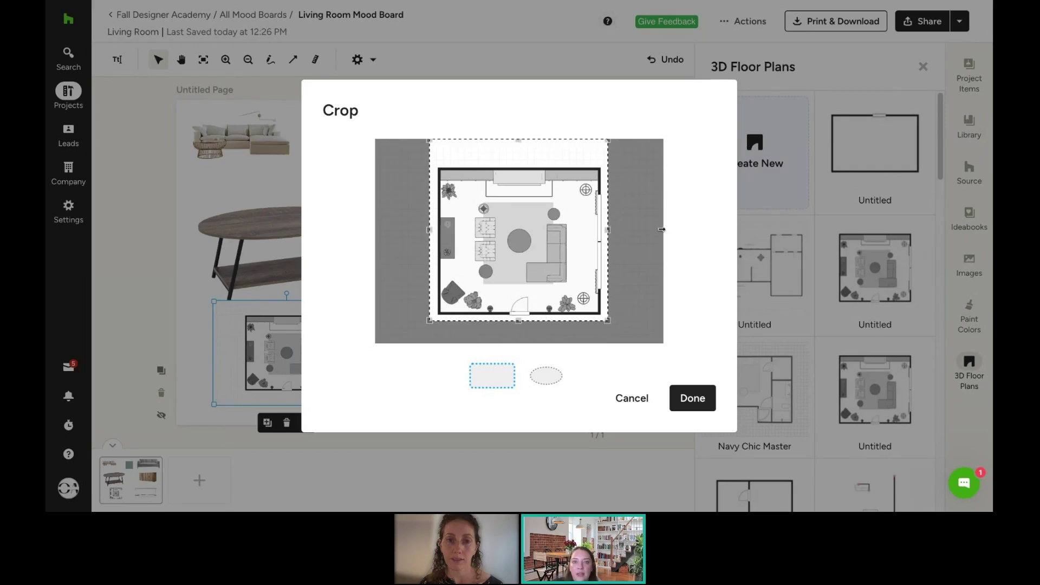
{"action": "left_click_drag", "start_coordinate": [519, 140], "coordinate": [520, 161]}
{"action": "left_click", "coordinate": [693, 398]}
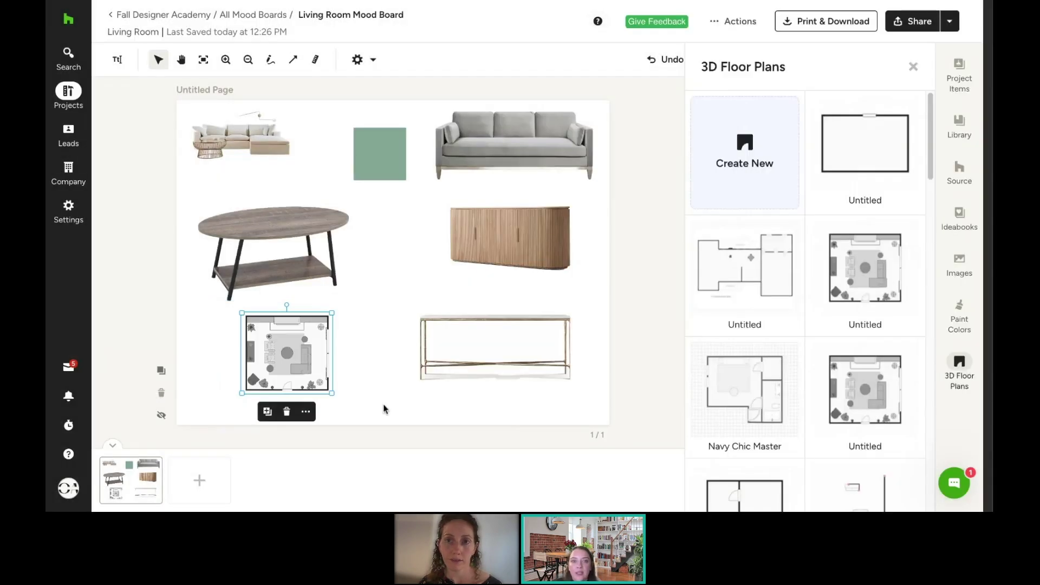
{"action": "left_click_drag", "start_coordinate": [334, 355], "coordinate": [302, 374]}
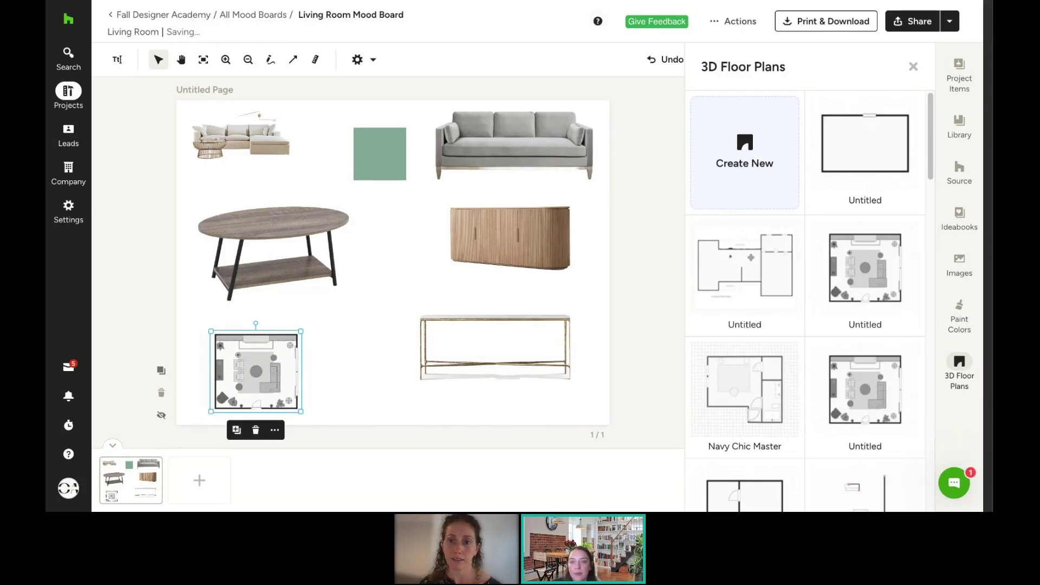
Step: Place the Chris Loves rug below the sofa, enlarged and sent behind the other pieces
{"action": "left_click", "coordinate": [964, 170]}
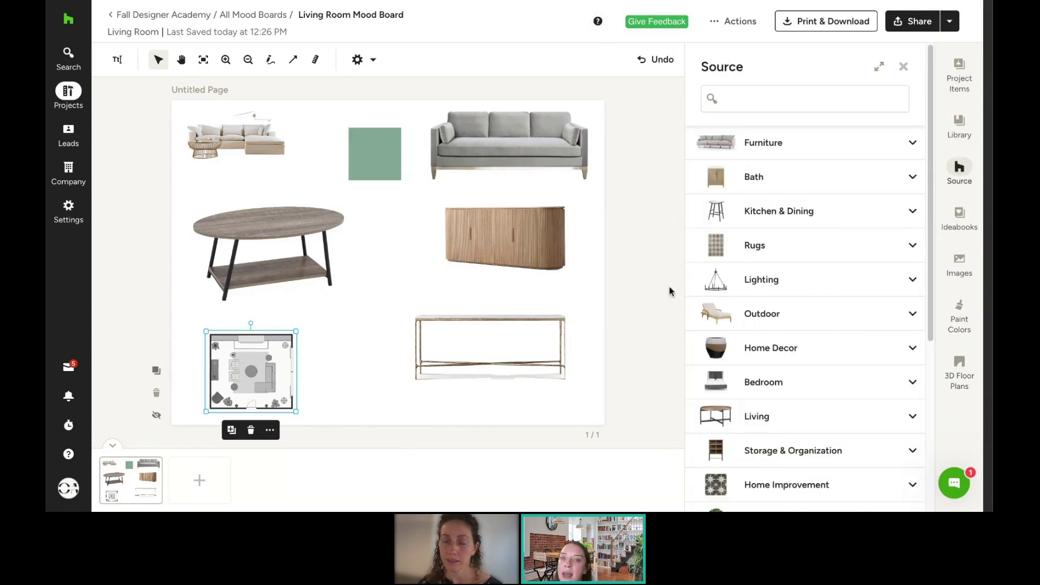
{"action": "left_click", "coordinate": [743, 244]}
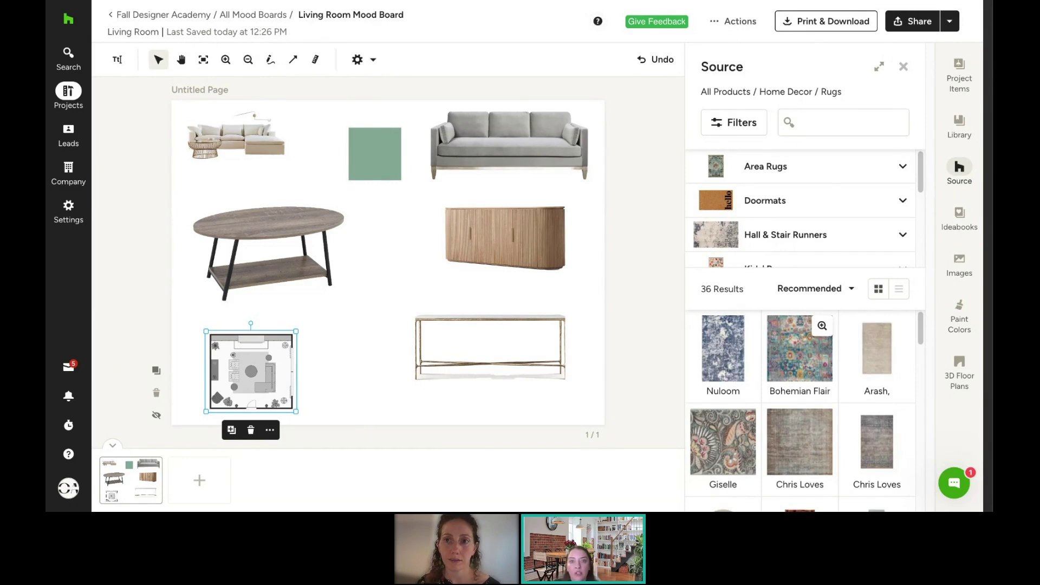
{"action": "left_click_drag", "start_coordinate": [807, 434], "coordinate": [411, 267]}
{"action": "mouse_move", "coordinate": [376, 213]}
{"action": "left_mouse_down"}
{"action": "mouse_move", "coordinate": [341, 160]}
{"action": "mouse_move", "coordinate": [380, 210]}
{"action": "mouse_move", "coordinate": [444, 228]}
{"action": "mouse_move", "coordinate": [486, 209]}
{"action": "mouse_move", "coordinate": [488, 227]}
{"action": "mouse_move", "coordinate": [531, 221]}
{"action": "left_mouse_up"}
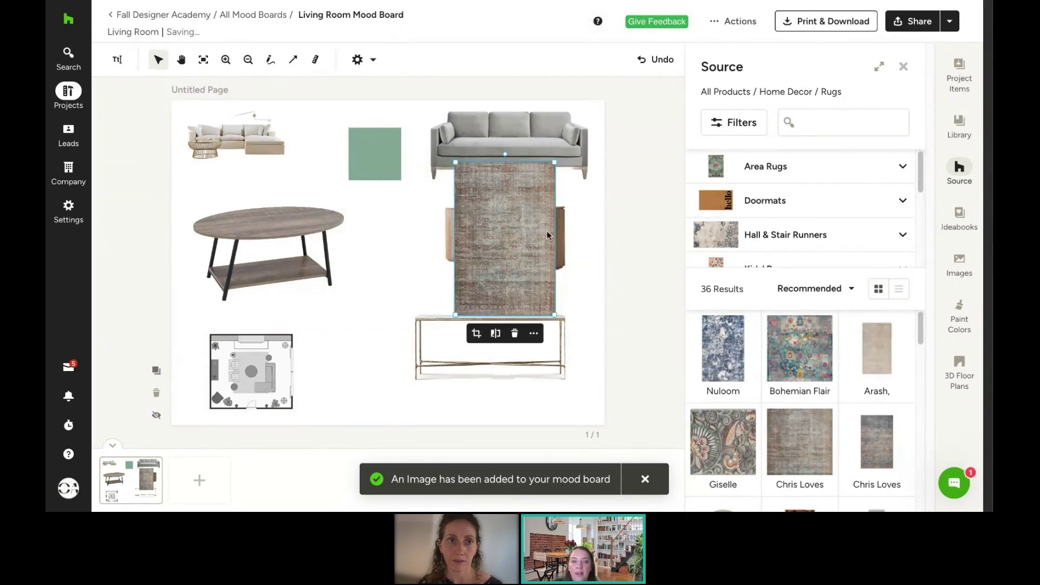
{"action": "left_click", "coordinate": [536, 335]}
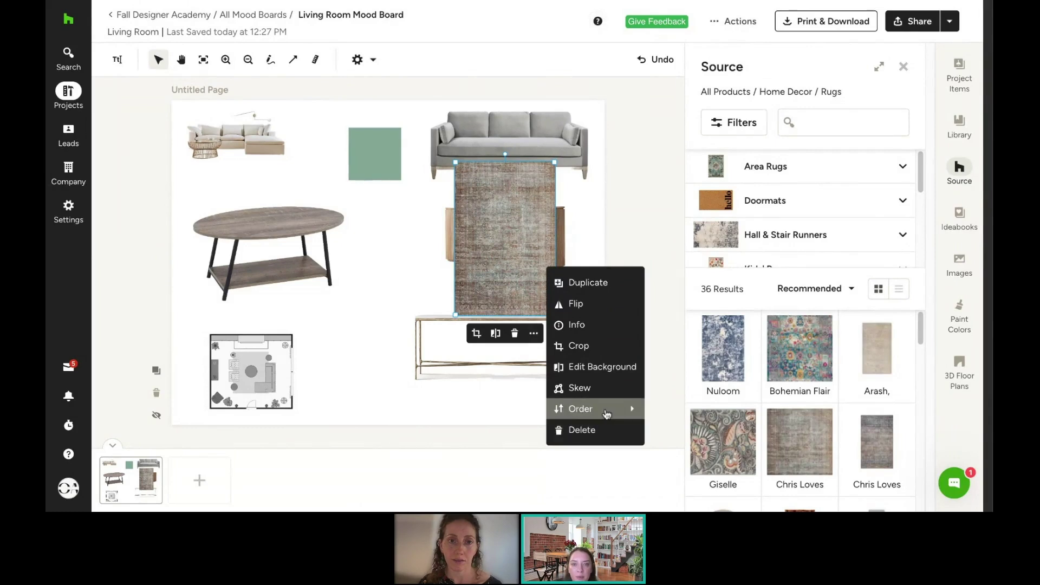
{"action": "mouse_move", "coordinate": [607, 414]}
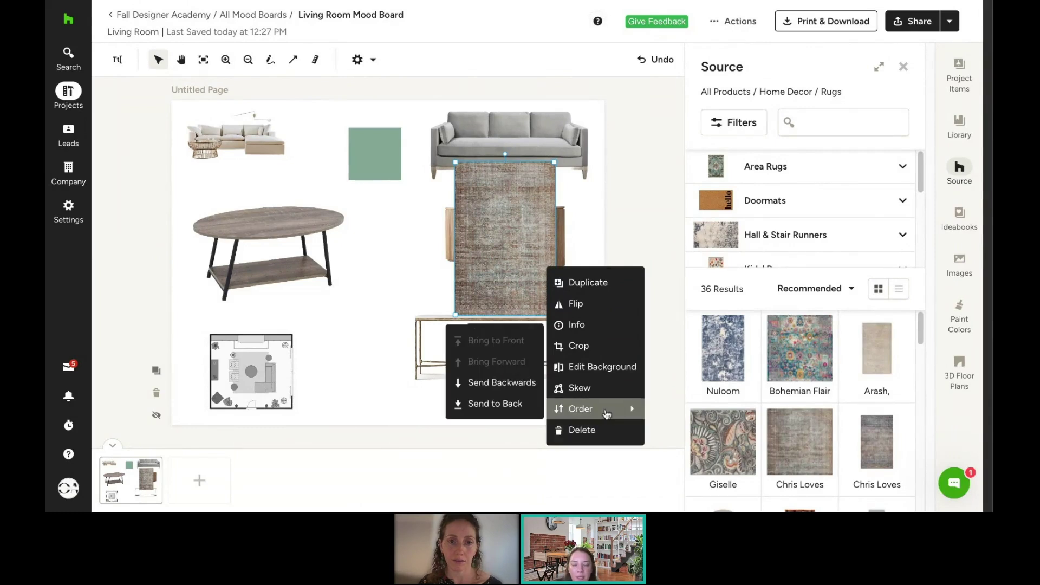
{"action": "left_click", "coordinate": [524, 405]}
{"action": "left_click_drag", "start_coordinate": [515, 217], "coordinate": [515, 198]}
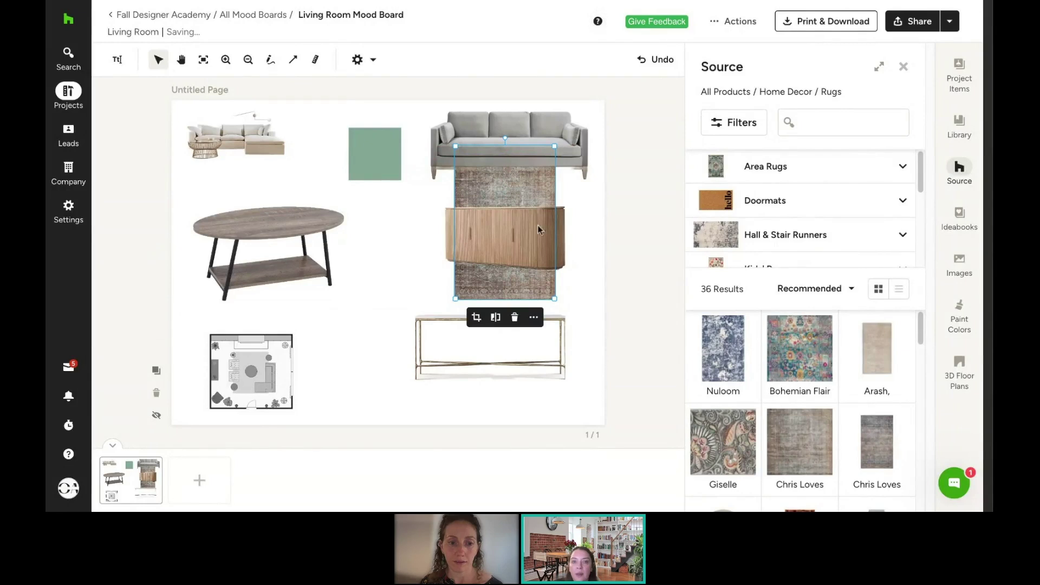
Step: Skew the rug by narrowing its top edge into floor perspective
{"action": "left_click", "coordinate": [534, 317]}
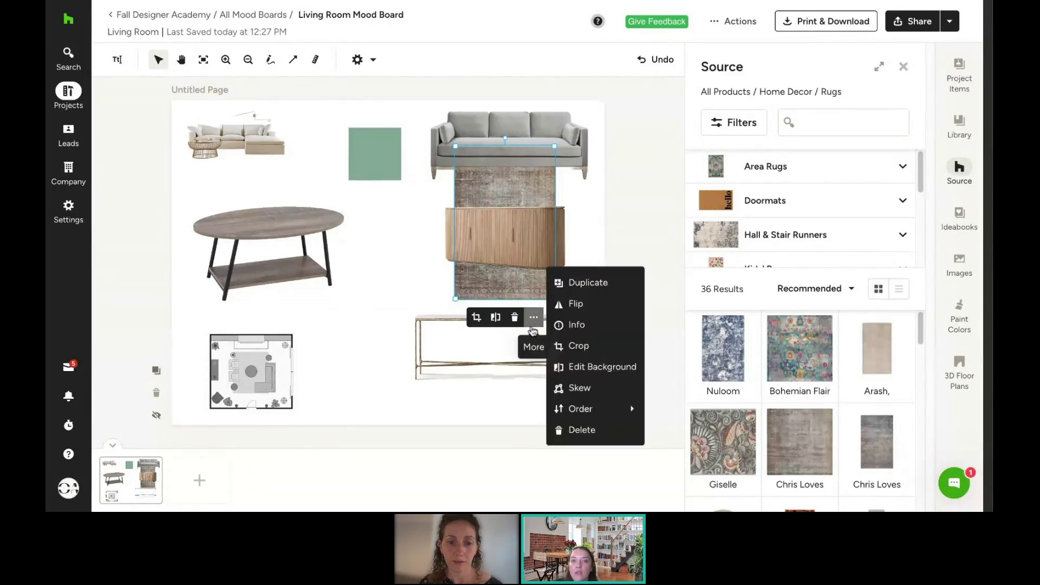
{"action": "left_click", "coordinate": [622, 399]}
{"action": "left_click_drag", "start_coordinate": [456, 146], "coordinate": [476, 145]}
{"action": "left_click_drag", "start_coordinate": [555, 146], "coordinate": [535, 144]}
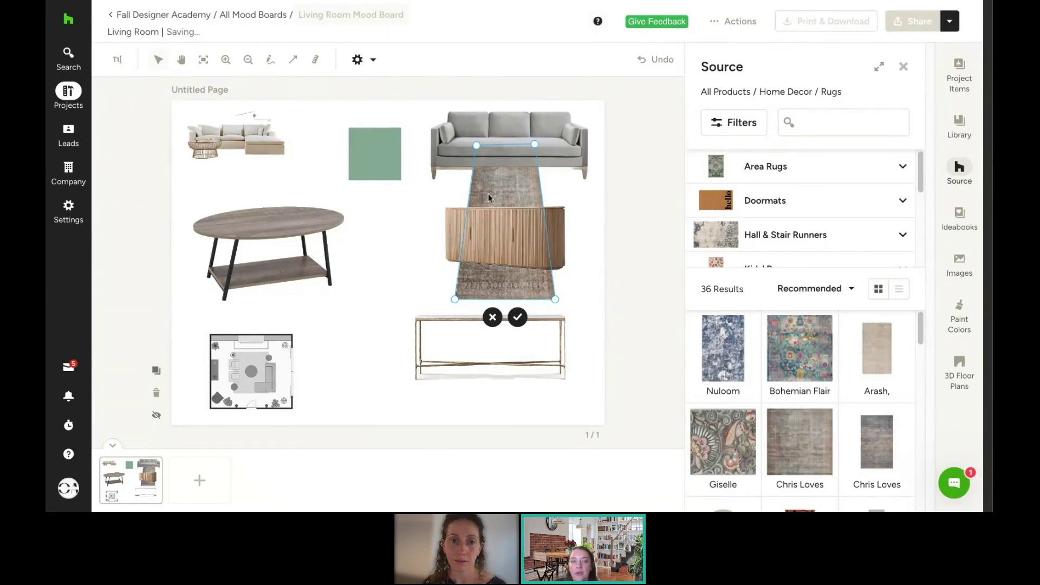
{"action": "left_click", "coordinate": [396, 242]}
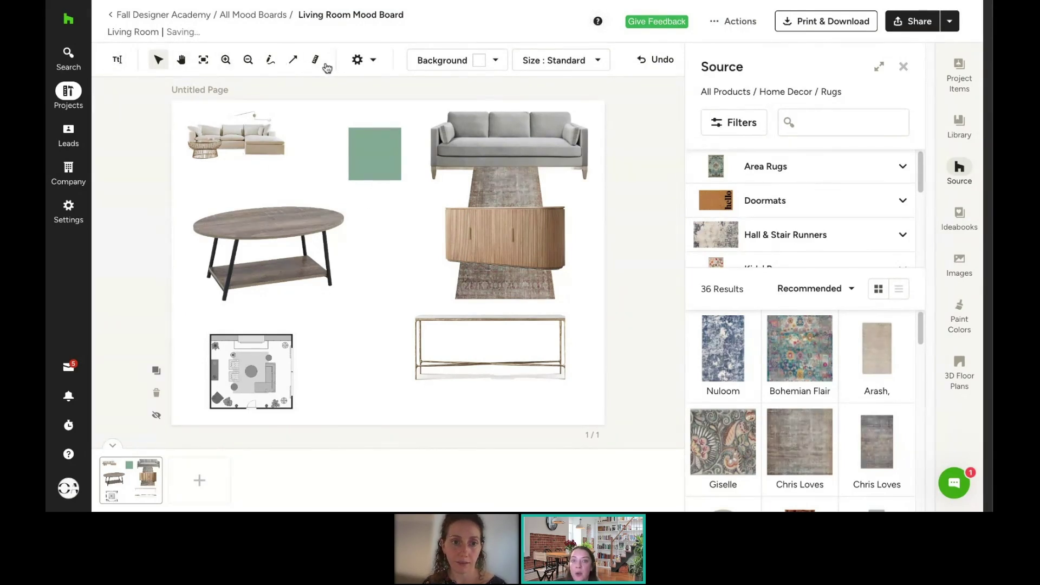
Step: Add a 'Living Room Mood Board' text label and stretch it up to the page top
{"action": "left_click", "coordinate": [118, 62]}
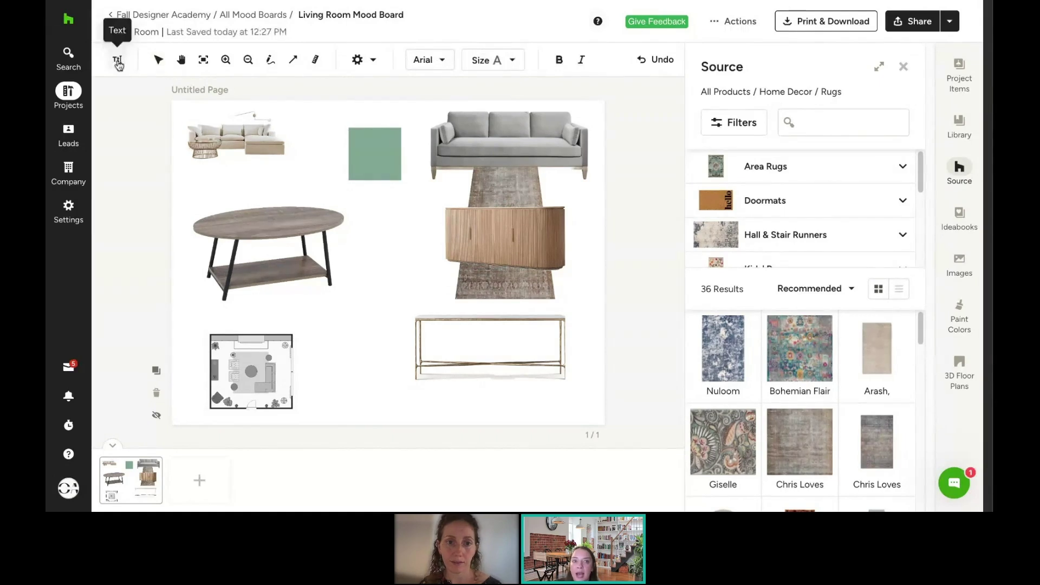
{"action": "left_click", "coordinate": [355, 317]}
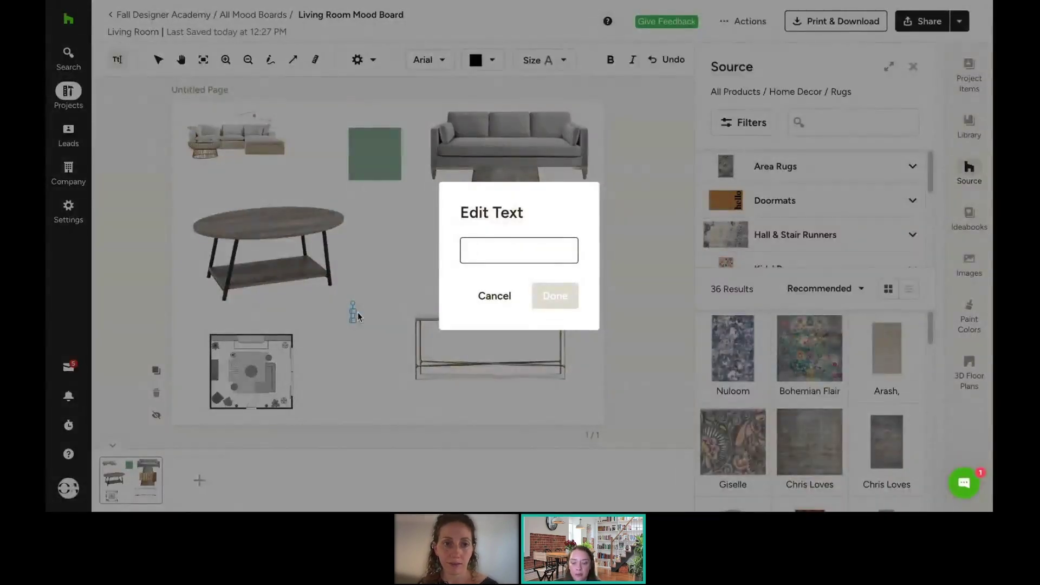
{"action": "type", "text": "Living Room M"}
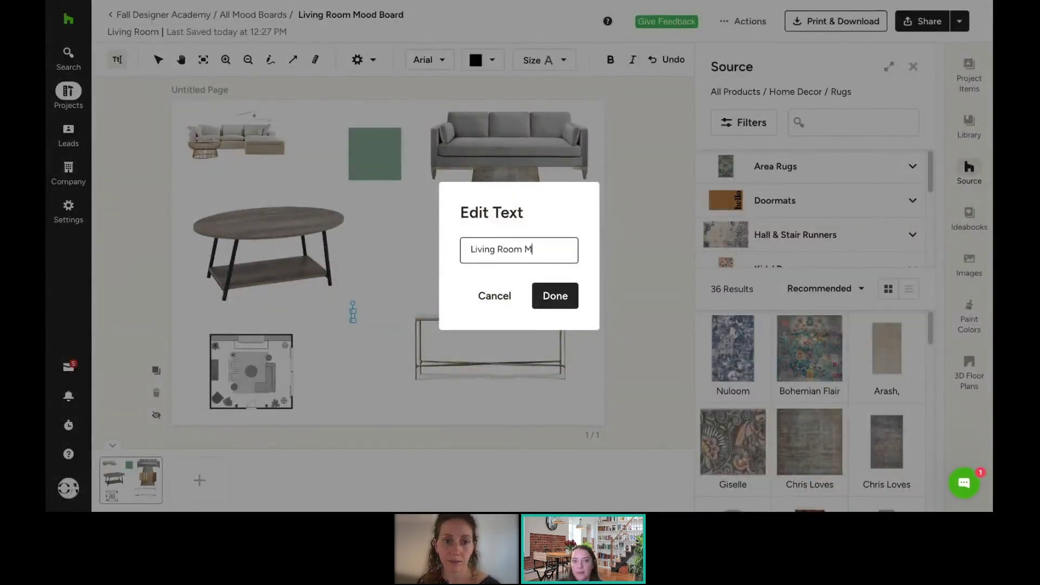
{"action": "type", "text": "ood Board"}
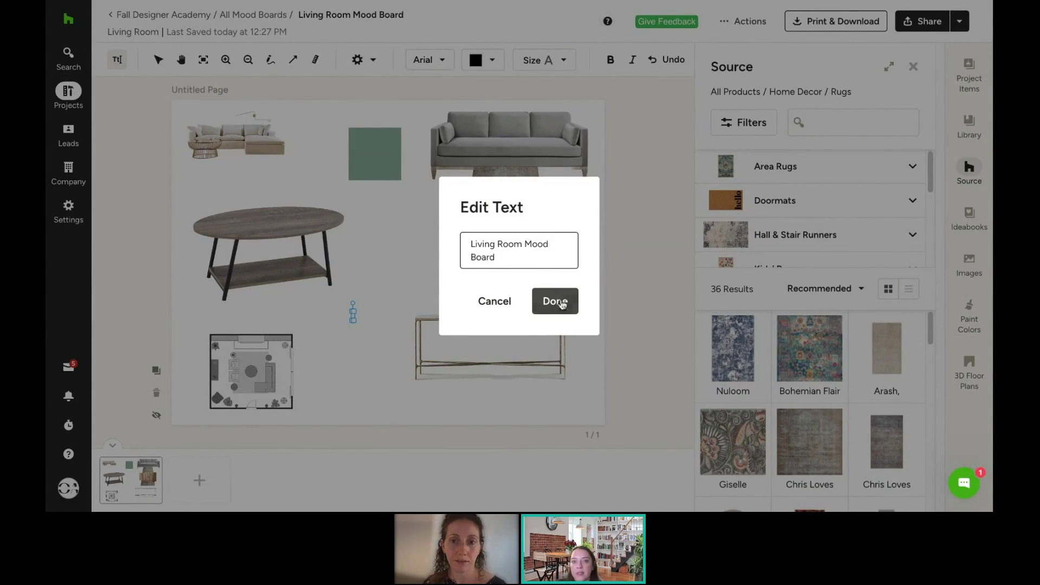
{"action": "left_click", "coordinate": [555, 301]}
{"action": "left_click_drag", "start_coordinate": [408, 317], "coordinate": [373, 117]}
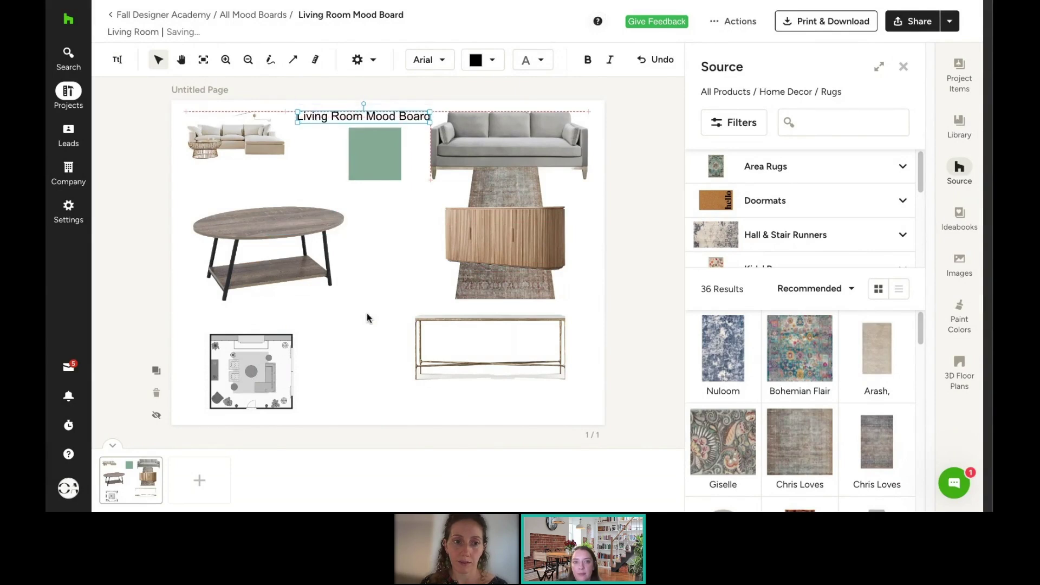
Step: Set the title in Montserrat, leaving its colour and size unchanged
{"action": "left_click", "coordinate": [432, 67]}
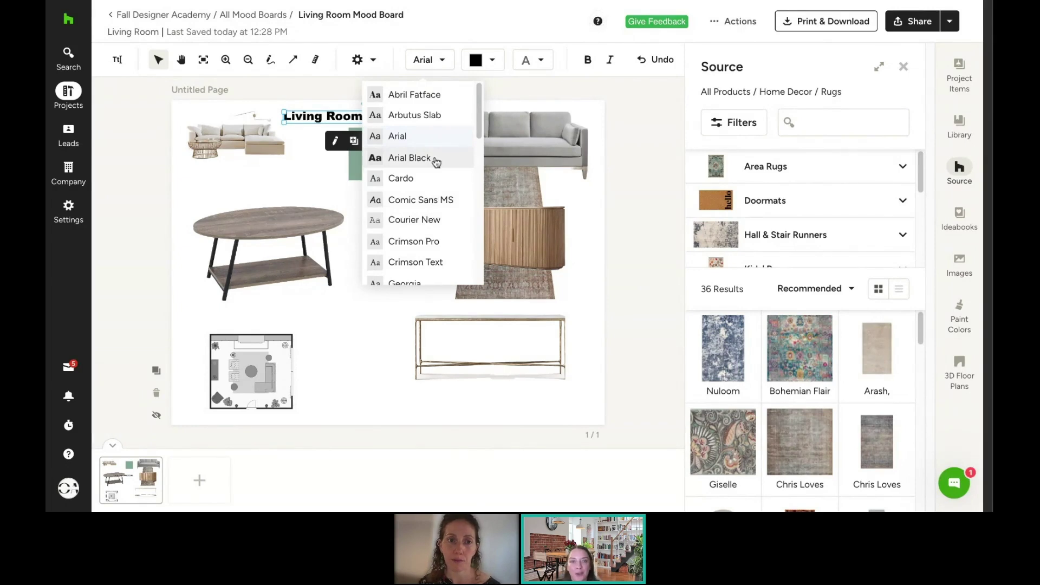
{"action": "scroll", "coordinate": [436, 162], "scroll_direction": "down", "scroll_amount": 3}
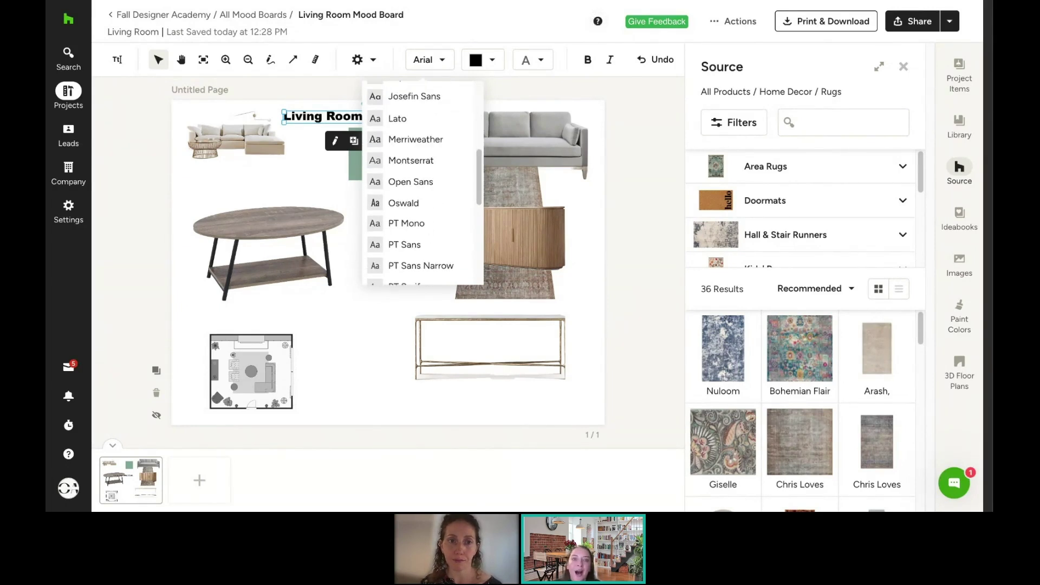
{"action": "left_click", "coordinate": [412, 161]}
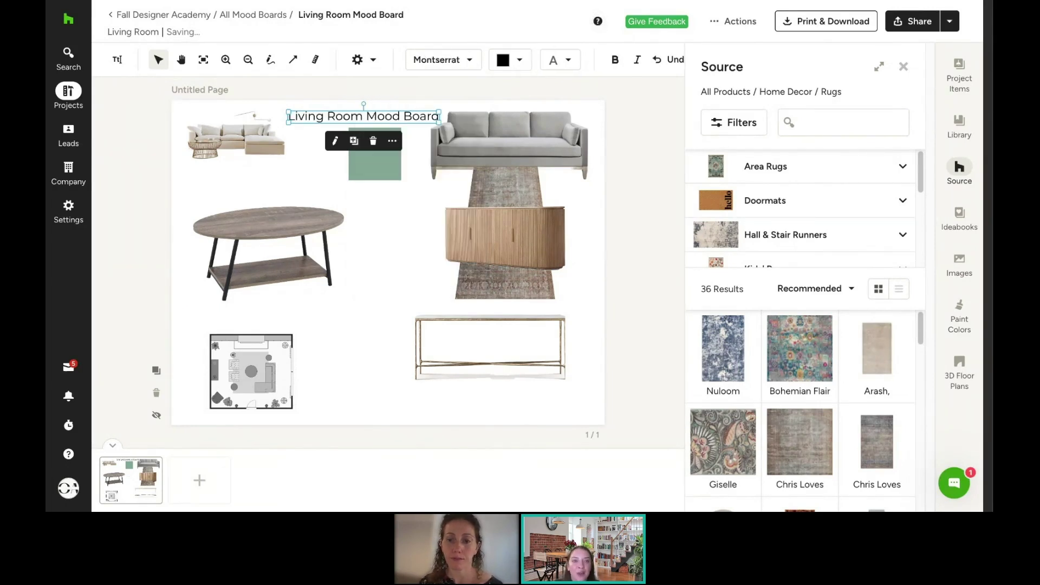
{"action": "left_click", "coordinate": [502, 65]}
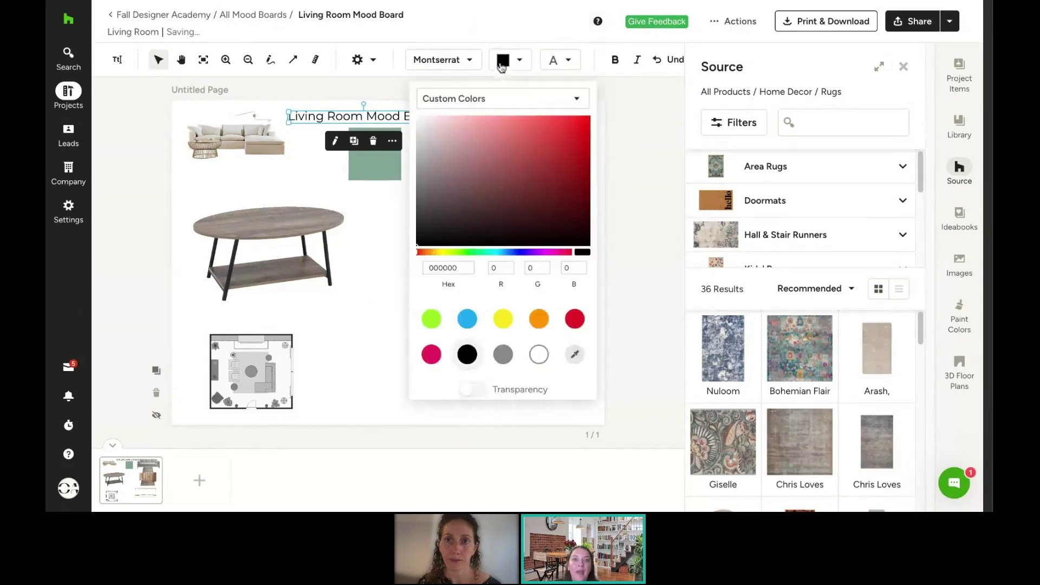
{"action": "left_click", "coordinate": [518, 105]}
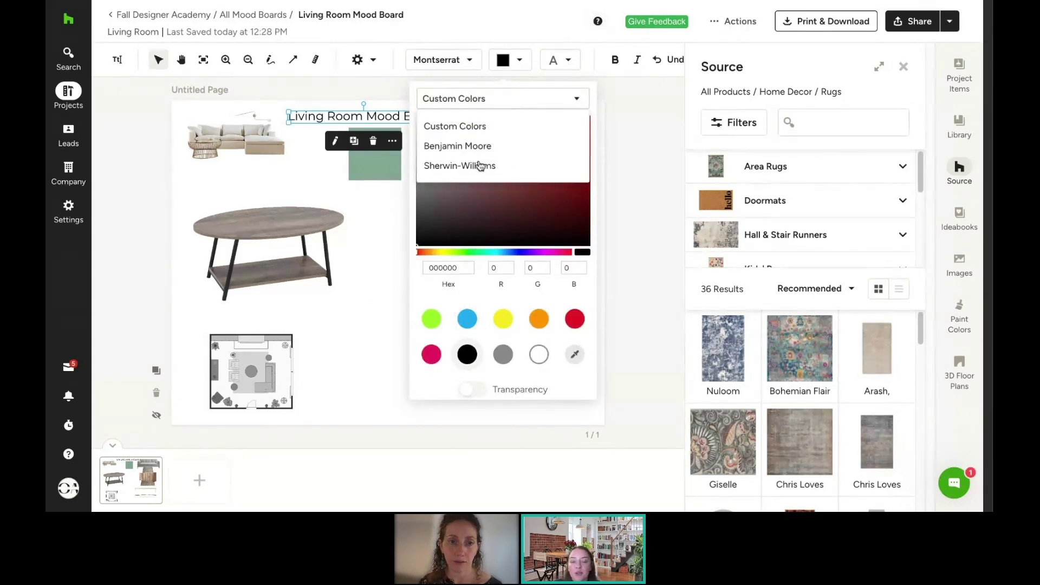
{"action": "left_click", "coordinate": [292, 180]}
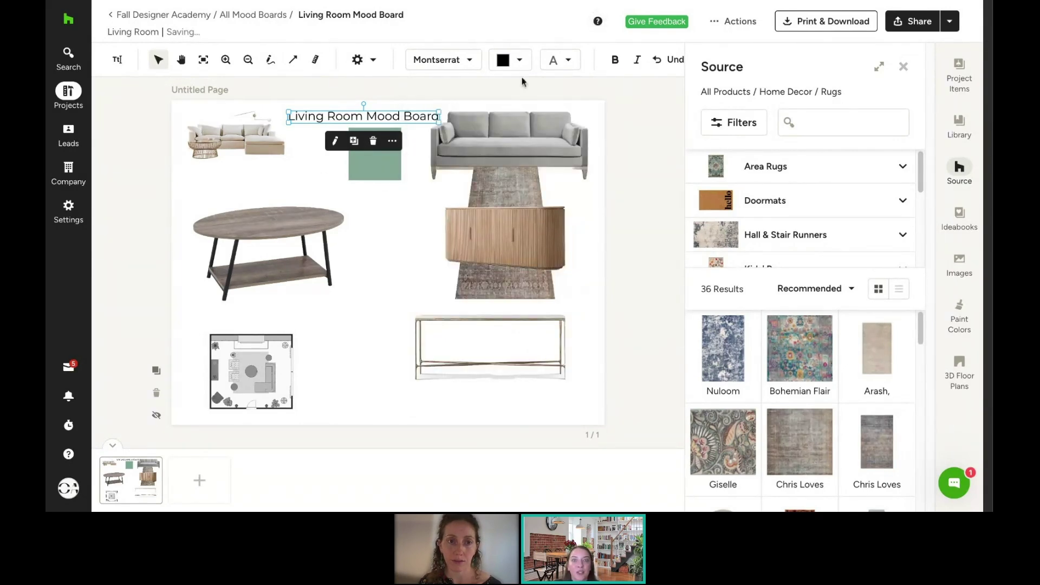
{"action": "left_click", "coordinate": [557, 64]}
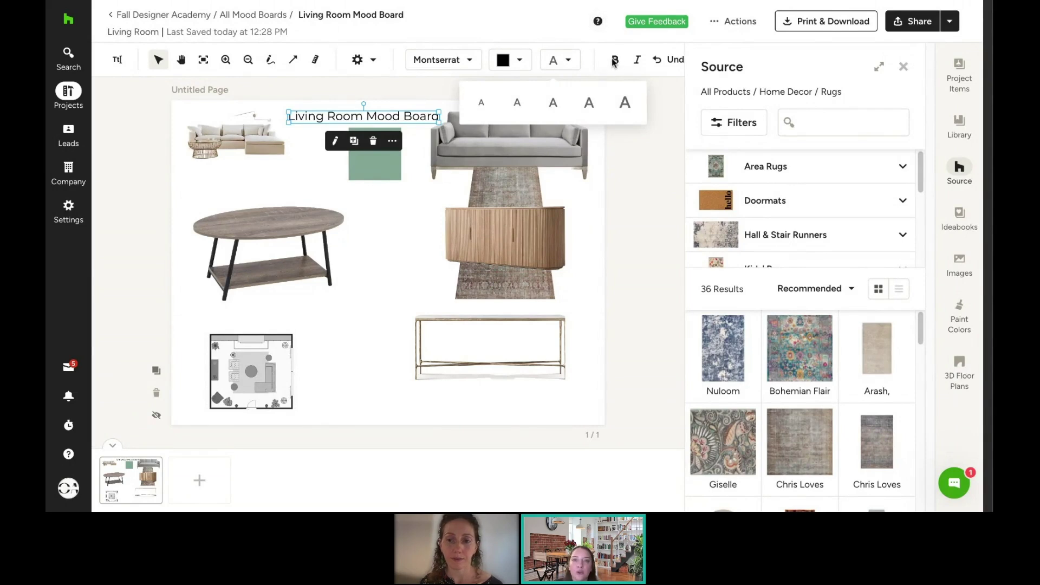
{"action": "left_click", "coordinate": [629, 195]}
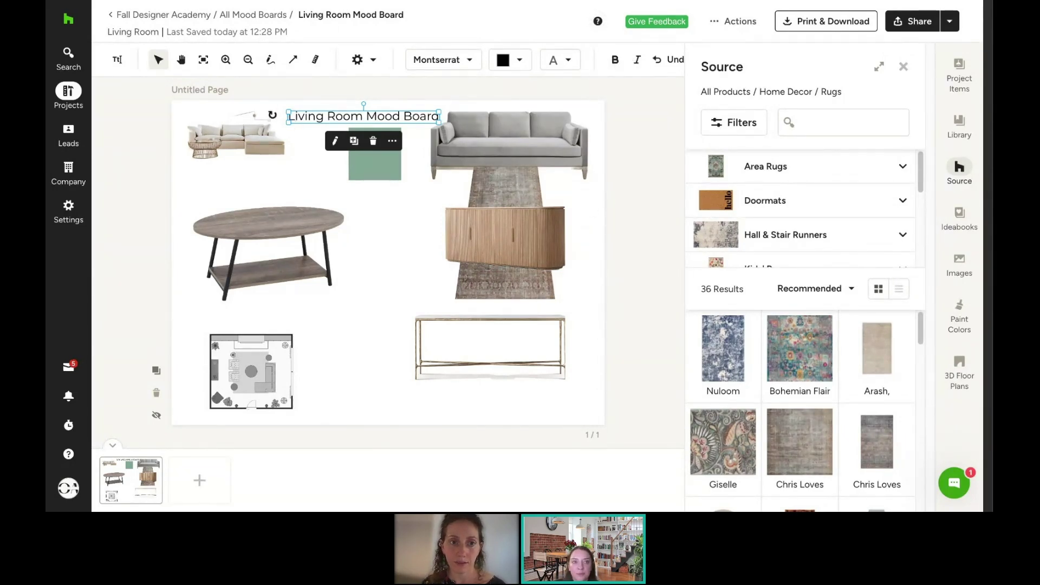
Step: Zoom in and pan around to inspect the board, then fit it back into view
{"action": "left_click", "coordinate": [184, 65]}
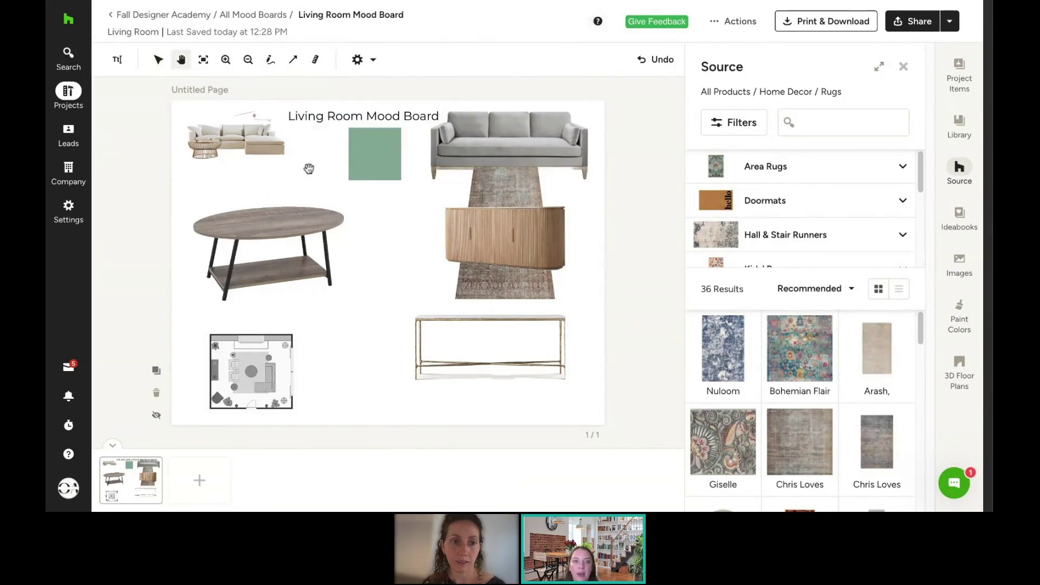
{"action": "left_click", "coordinate": [228, 63]}
{"action": "scroll", "coordinate": [279, 150], "scroll_direction": "up", "scroll_amount": 3}
{"action": "scroll", "coordinate": [280, 150], "scroll_direction": "left", "scroll_amount": 3}
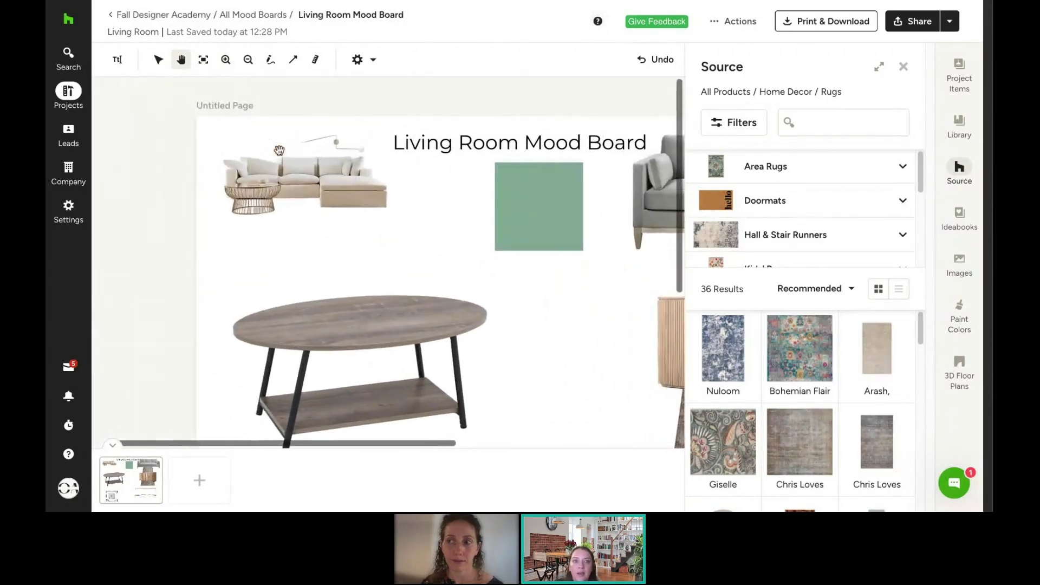
{"action": "scroll", "coordinate": [596, 266], "scroll_direction": "right", "scroll_amount": 6}
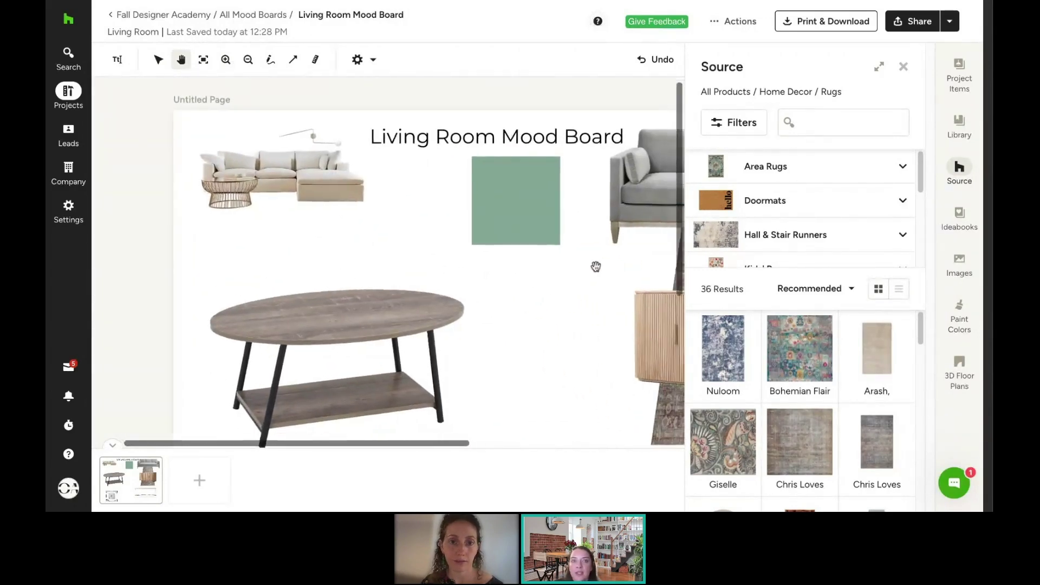
{"action": "scroll", "coordinate": [456, 273], "scroll_direction": "left", "scroll_amount": 2}
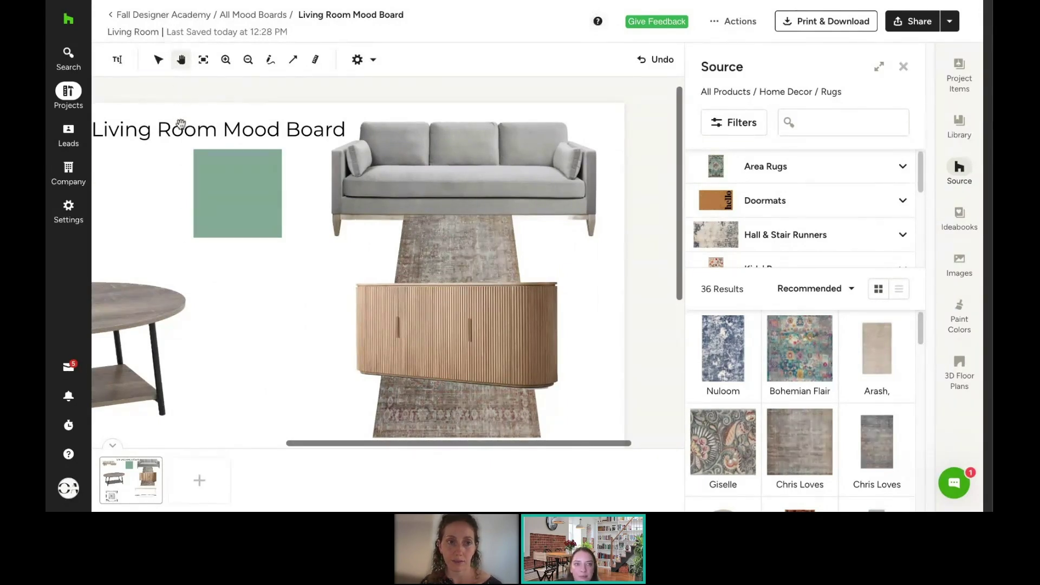
{"action": "left_click", "coordinate": [204, 60]}
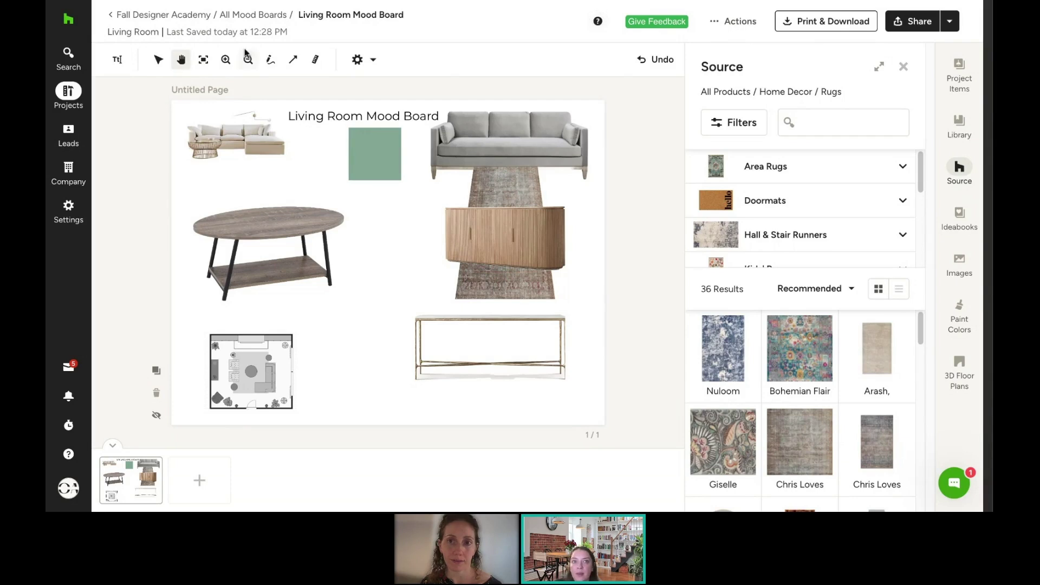
Step: Draw a black freehand squiggle just above the coffee table
{"action": "left_click", "coordinate": [158, 60]}
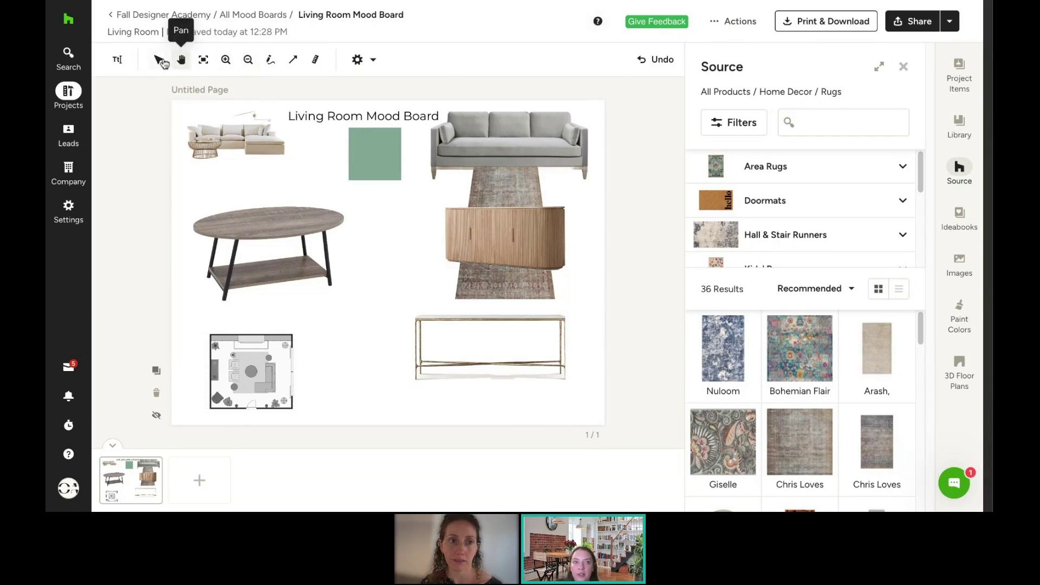
{"action": "left_click", "coordinate": [271, 61]}
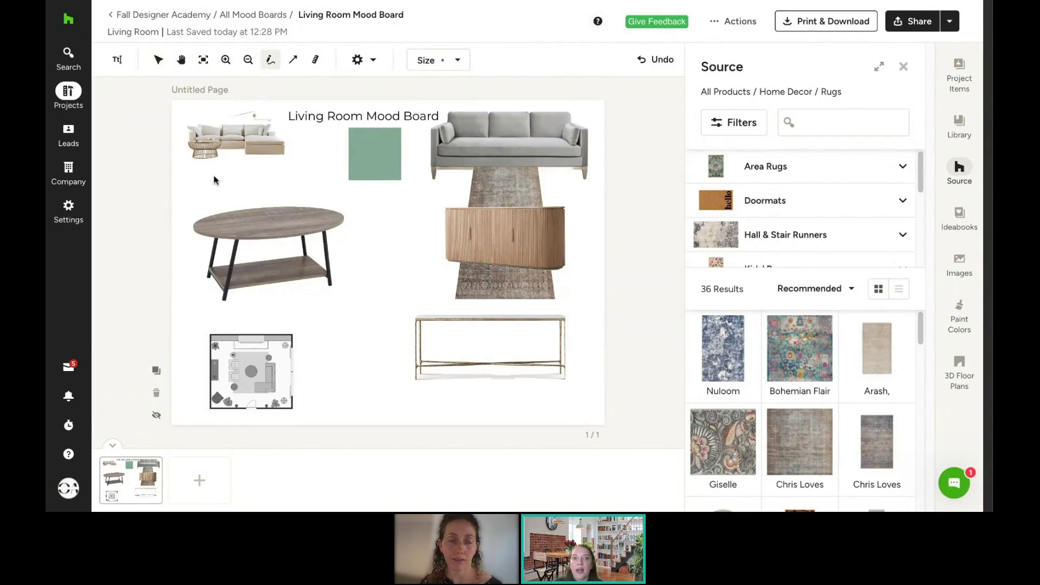
{"action": "left_click_drag", "start_coordinate": [229, 183], "coordinate": [199, 203]}
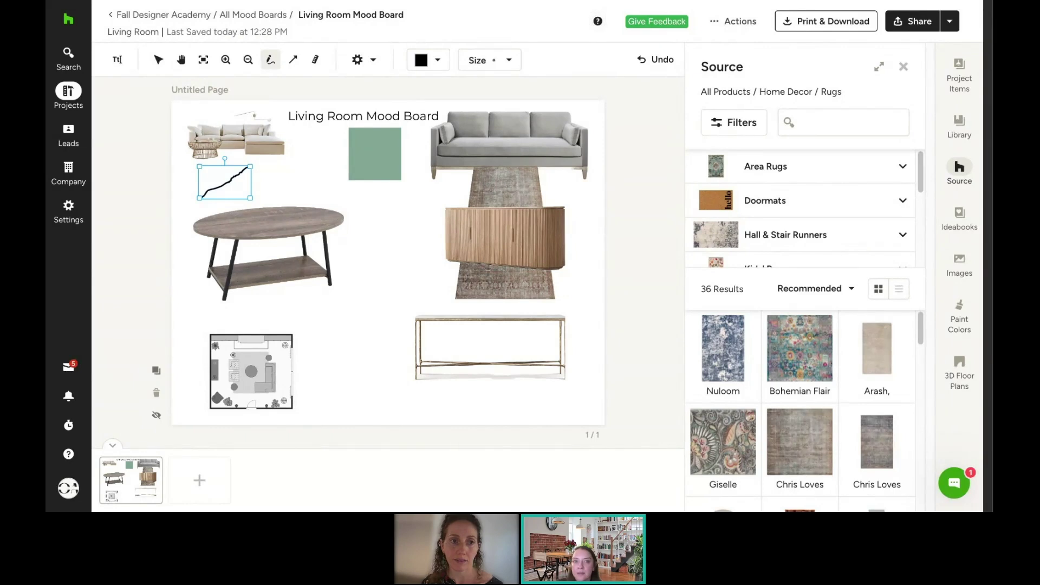
Step: Draw a grey arrow from beside the floor plan up toward the sideboard and rug
{"action": "left_click", "coordinate": [293, 60]}
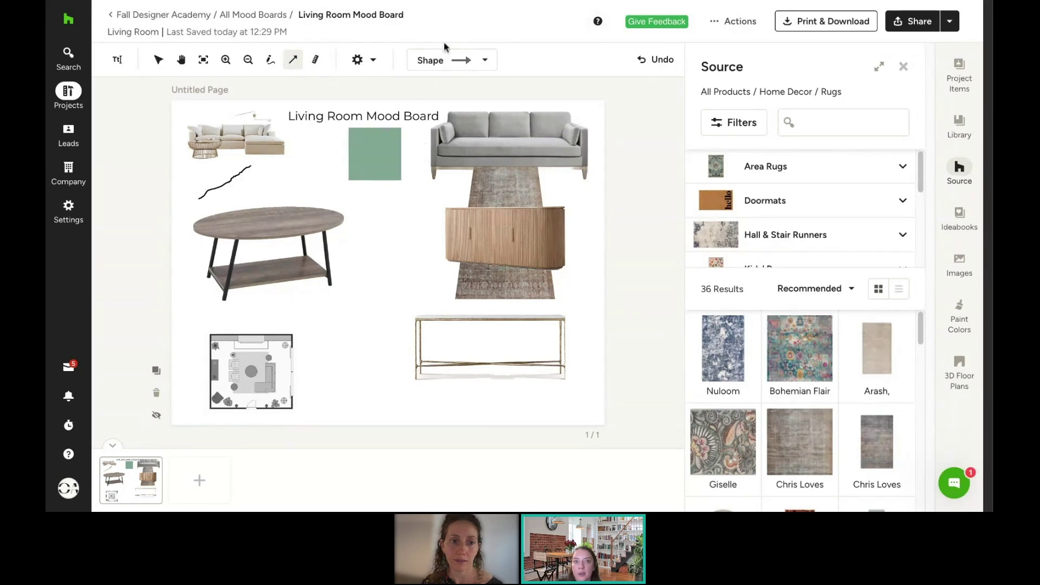
{"action": "mouse_move", "coordinate": [321, 321]}
{"action": "left_mouse_down"}
{"action": "mouse_move", "coordinate": [428, 228]}
{"action": "mouse_move", "coordinate": [431, 239]}
{"action": "left_mouse_up"}
{"action": "left_click", "coordinate": [421, 61]}
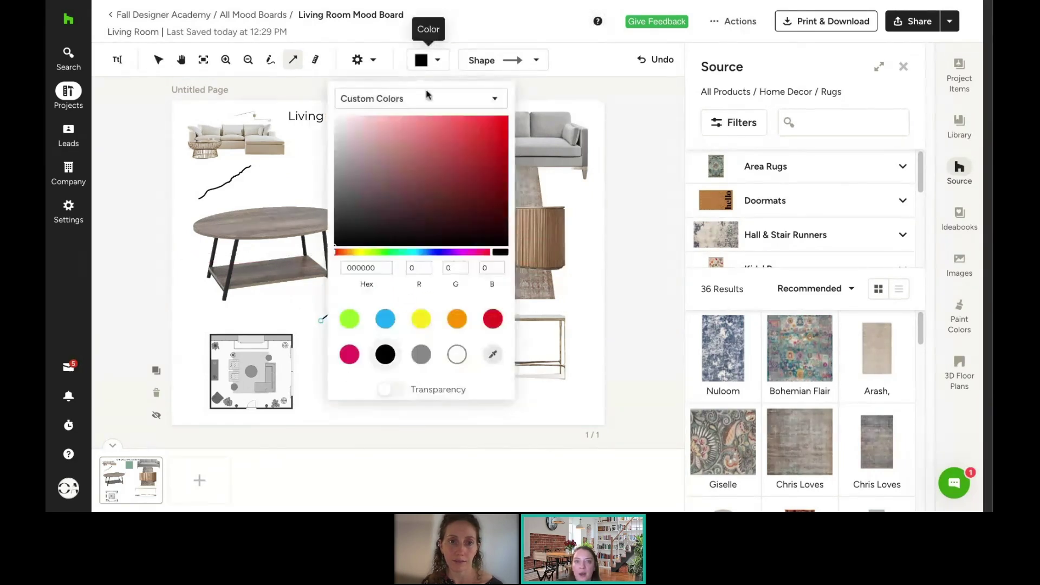
{"action": "left_click", "coordinate": [424, 360]}
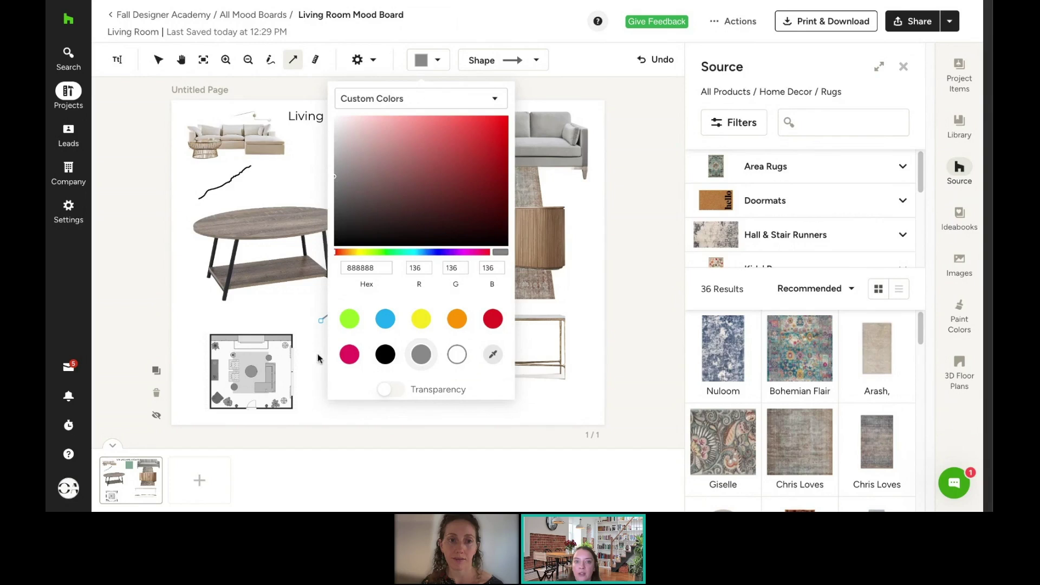
{"action": "left_click", "coordinate": [290, 322]}
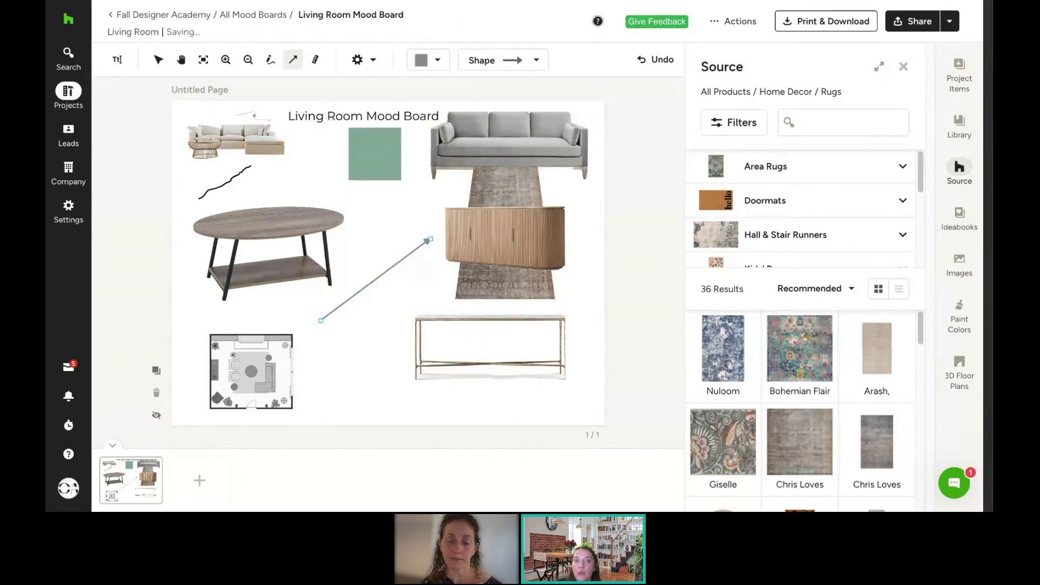
{"action": "left_click", "coordinate": [315, 59]}
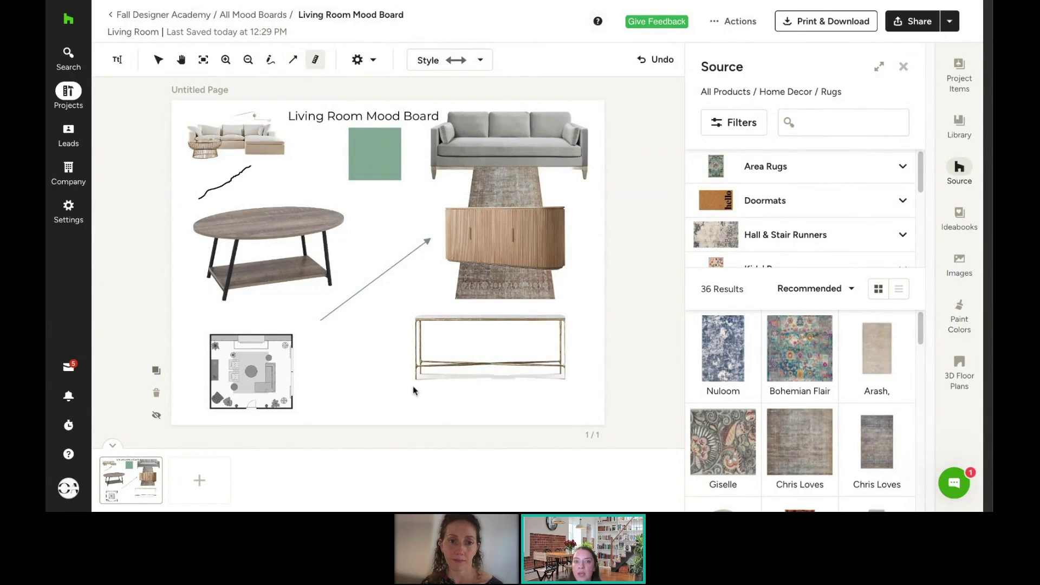
Step: Add a 3'0" dimension line spanning beneath the console table
{"action": "mouse_move", "coordinate": [416, 390]}
{"action": "left_mouse_down"}
{"action": "mouse_move", "coordinate": [545, 380]}
{"action": "mouse_move", "coordinate": [566, 390]}
{"action": "left_mouse_up"}
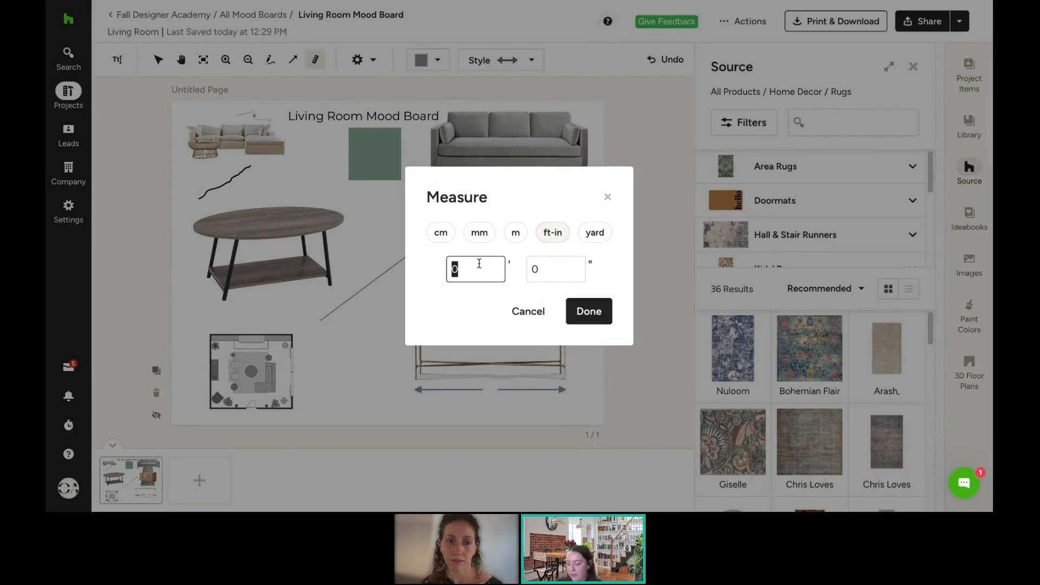
{"action": "type", "text": "3"}
{"action": "left_click", "coordinate": [588, 314]}
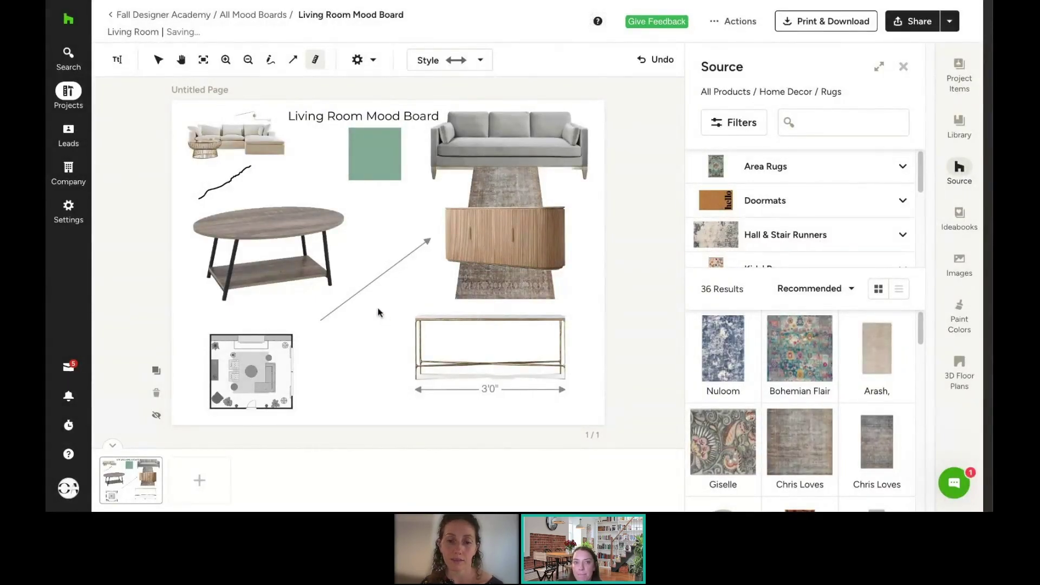
{"action": "left_click", "coordinate": [158, 61]}
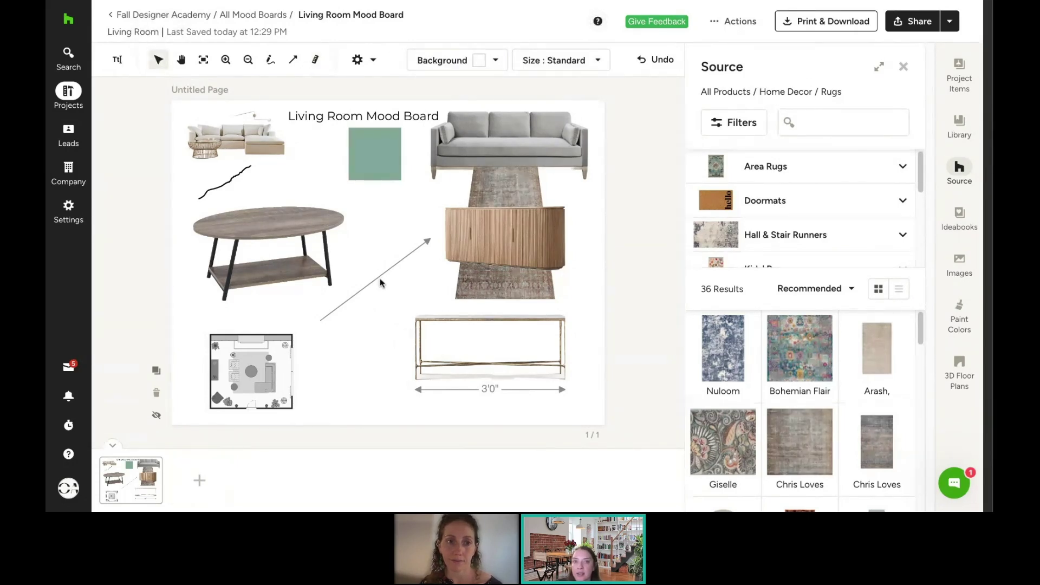
Step: Set the board background to Benjamin Moore Neutrals Swiss Mill Cream
{"action": "left_click", "coordinate": [444, 63]}
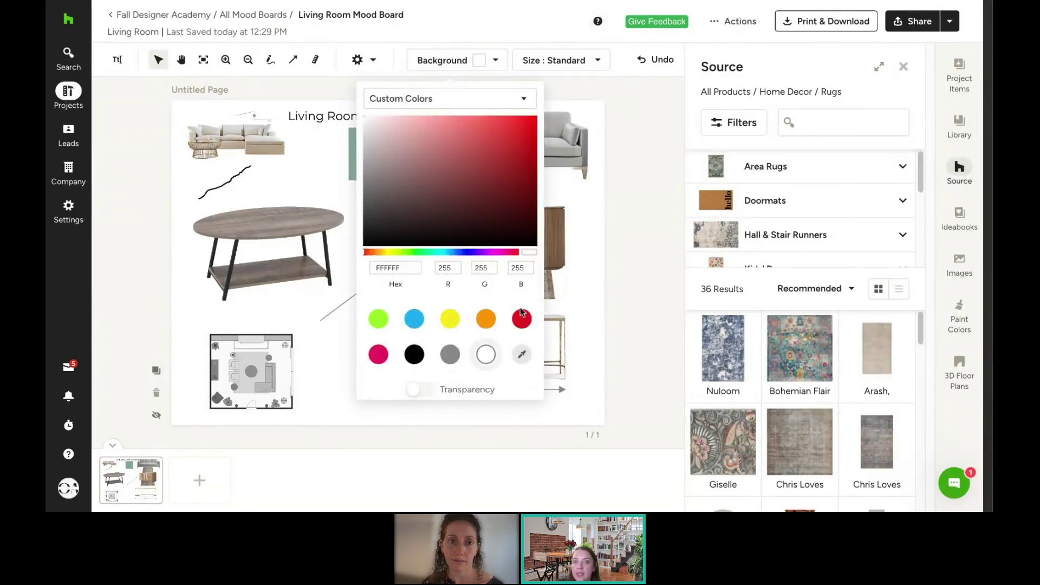
{"action": "left_click", "coordinate": [434, 103]}
{"action": "left_click", "coordinate": [429, 148]}
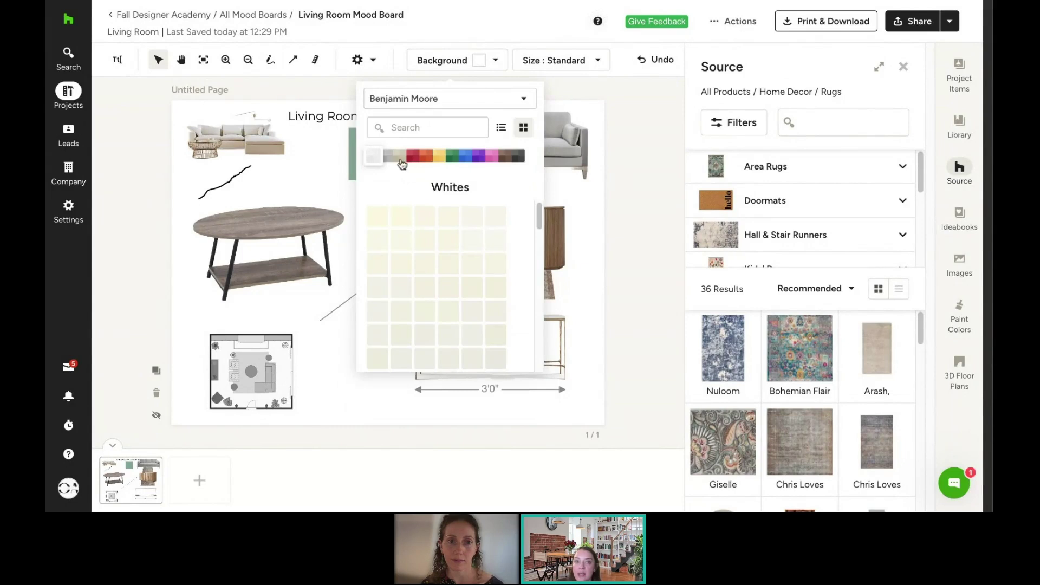
{"action": "left_click", "coordinate": [401, 157]}
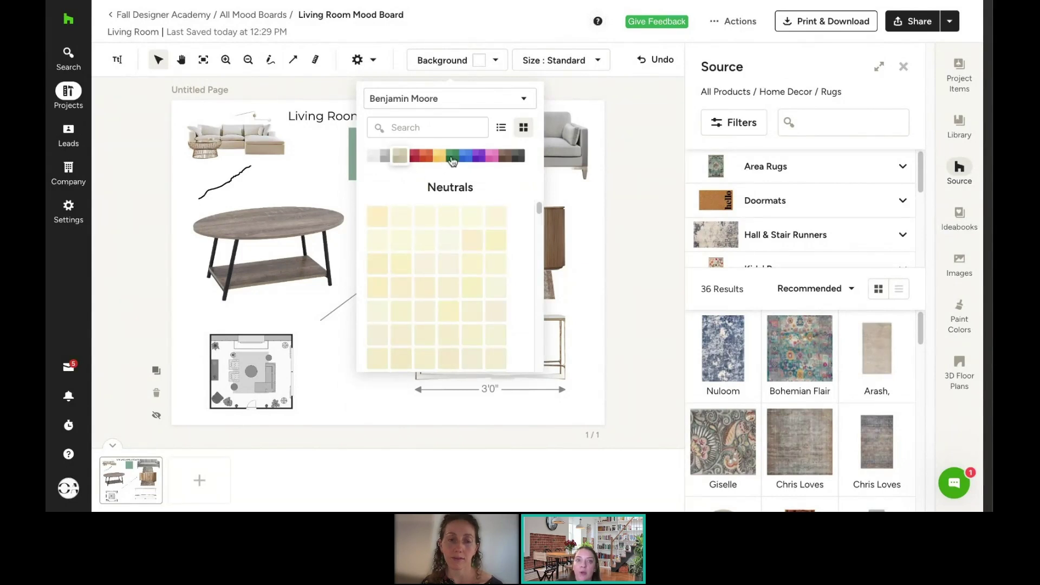
{"action": "left_click", "coordinate": [449, 358]}
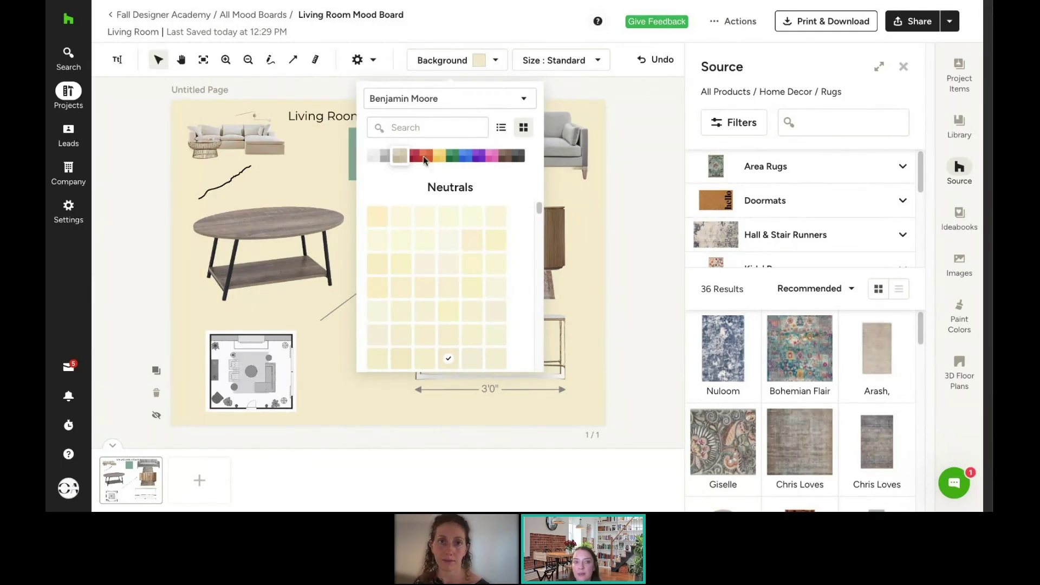
{"action": "left_click", "coordinate": [578, 64]}
Step: Switch the board size to Widescreen 16:9, then back to Standard 4:3
{"action": "left_click", "coordinate": [578, 64]}
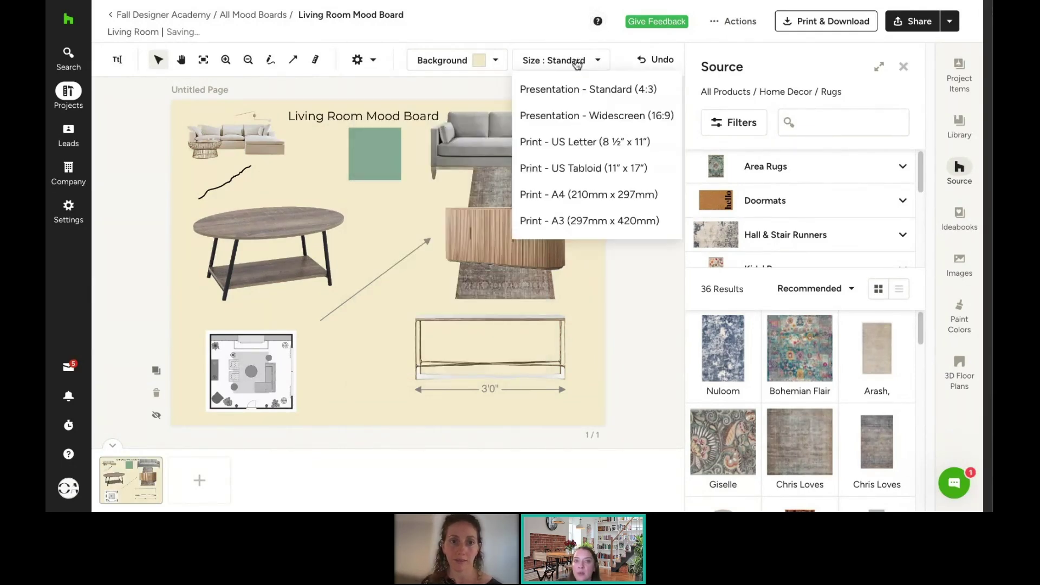
{"action": "left_click", "coordinate": [591, 124]}
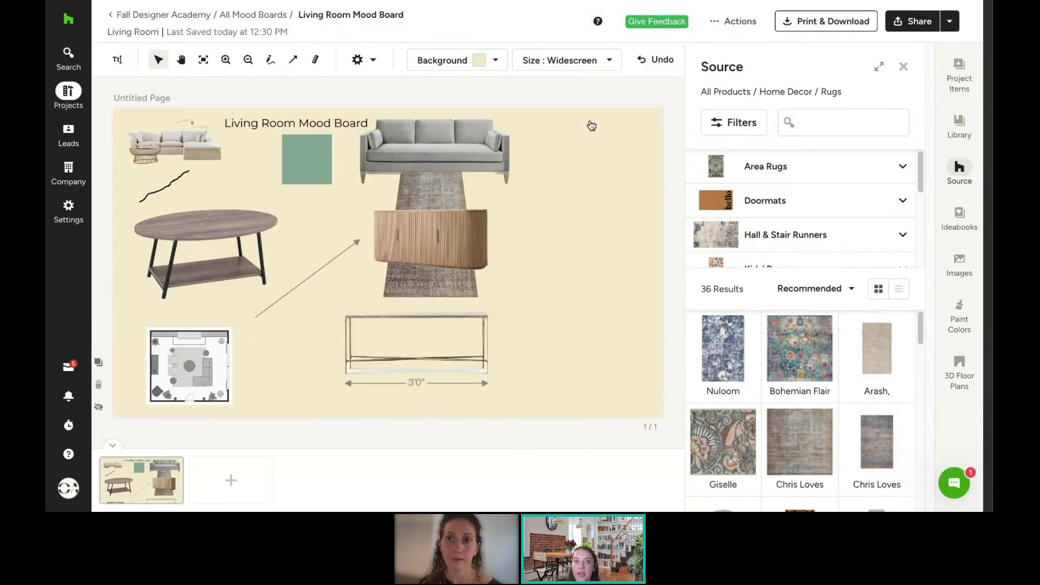
{"action": "left_click", "coordinate": [576, 64]}
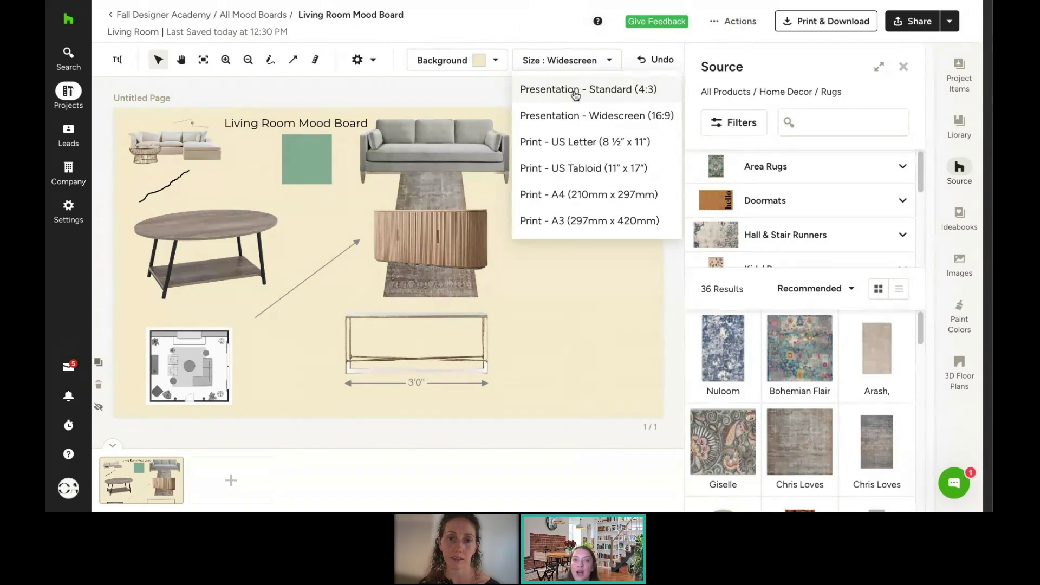
{"action": "left_click", "coordinate": [588, 89]}
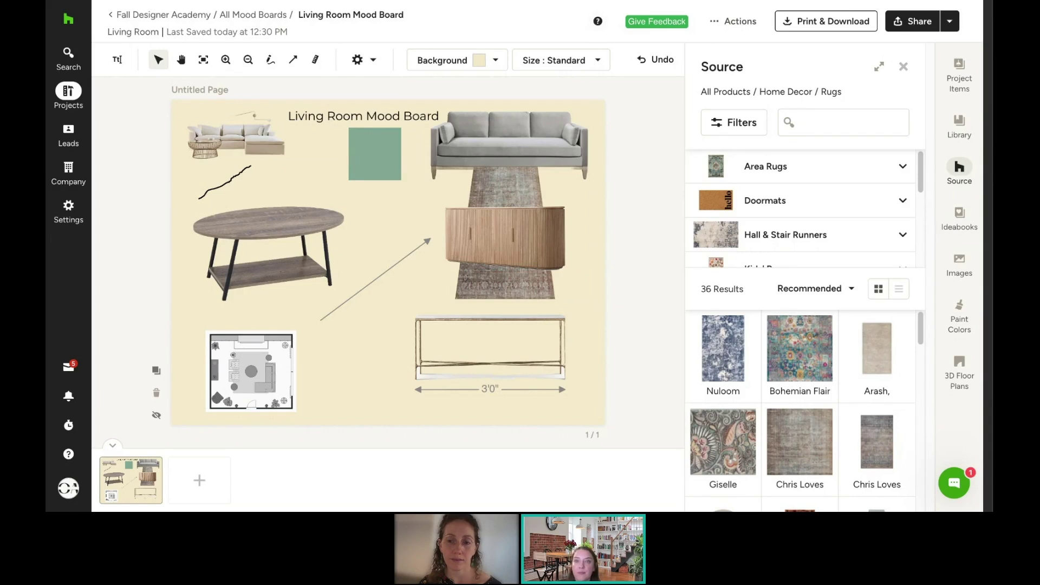
{"action": "left_click", "coordinate": [363, 63]}
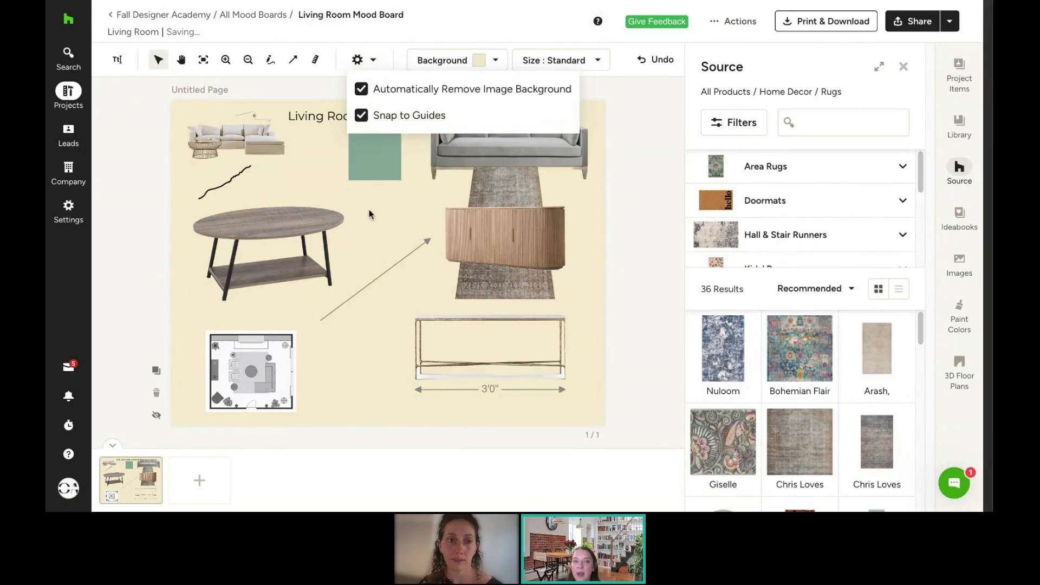
Step: Snap the grey sofa onto the centre guide above the sideboard and console table
{"action": "left_click_drag", "start_coordinate": [489, 140], "coordinate": [510, 140]}
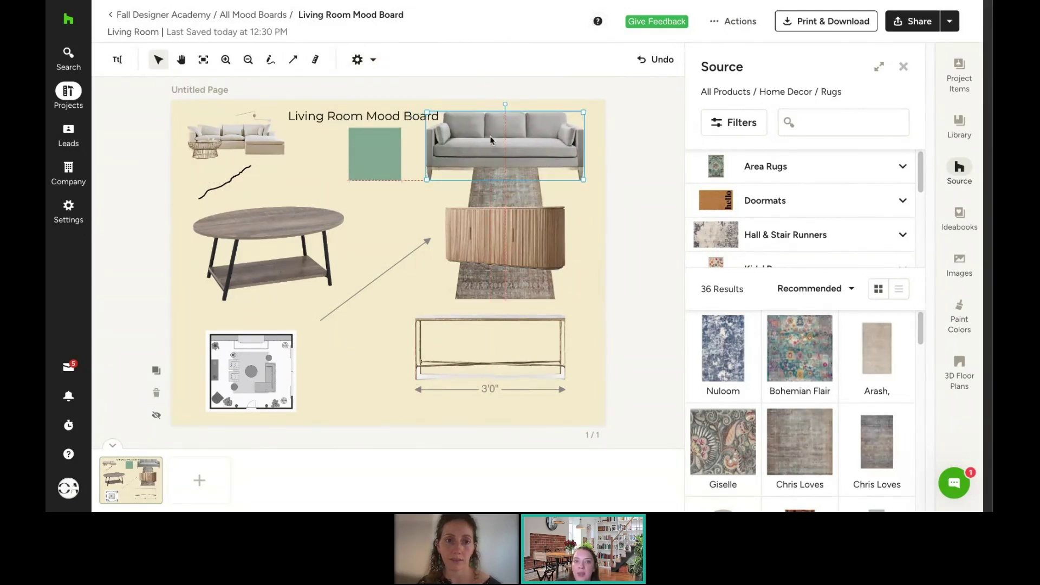
{"action": "left_click", "coordinate": [360, 61]}
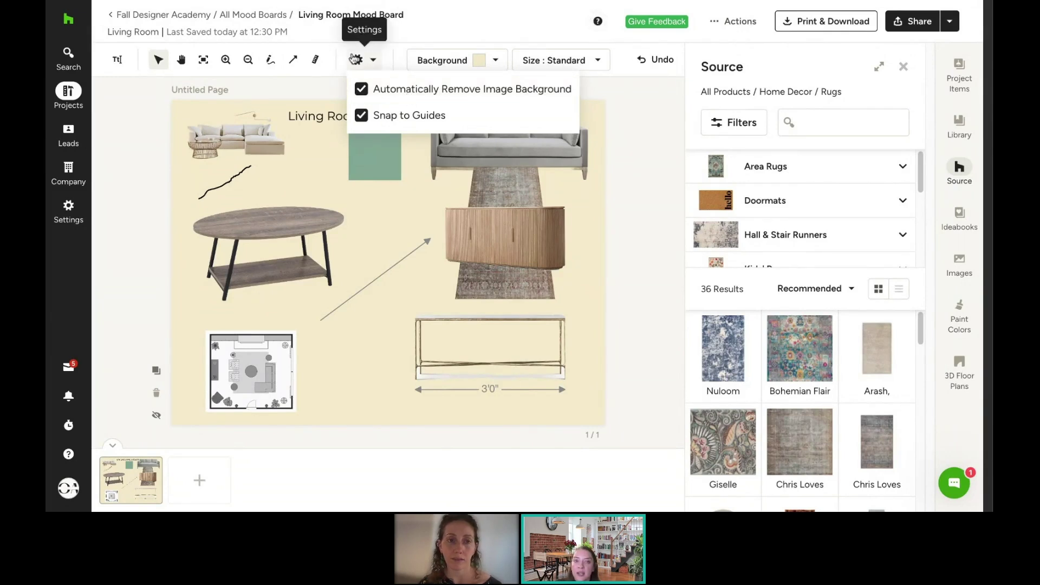
{"action": "left_click", "coordinate": [392, 47]}
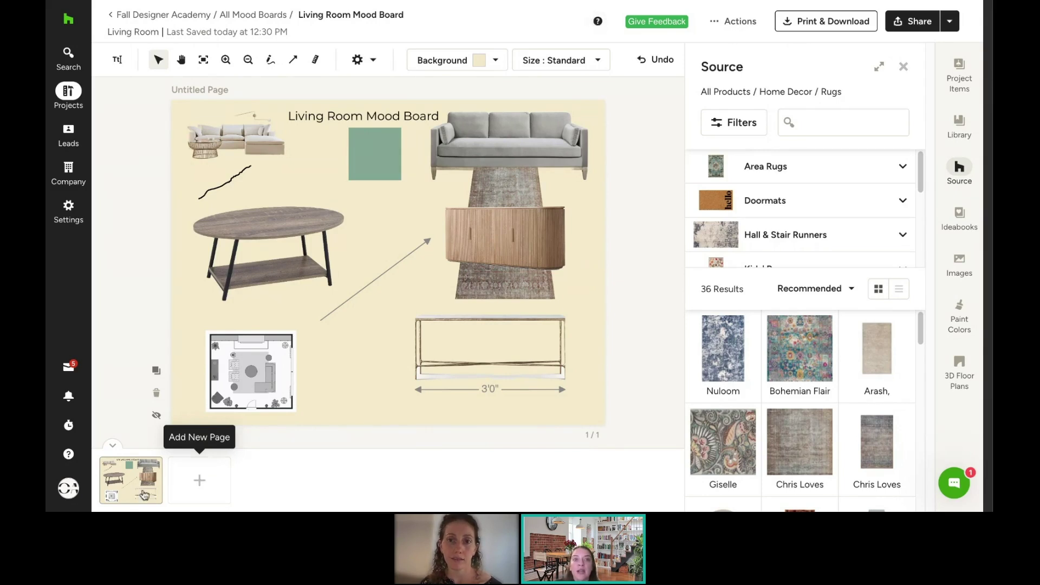
{"action": "mouse_move", "coordinate": [132, 495]}
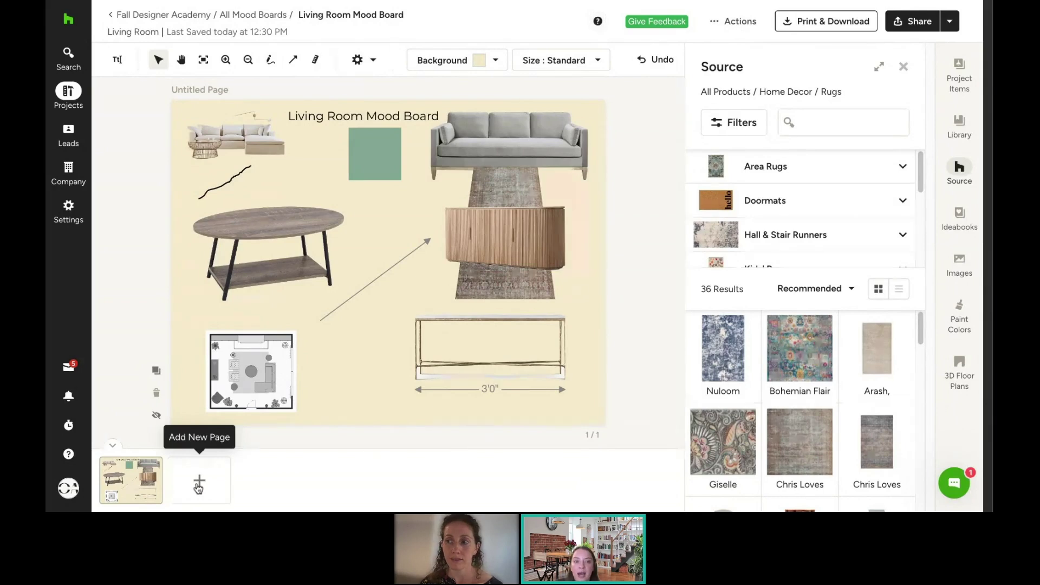
Step: Add a blank page and retitle the mood board page 'Living Room Mood Board'
{"action": "left_click", "coordinate": [151, 471]}
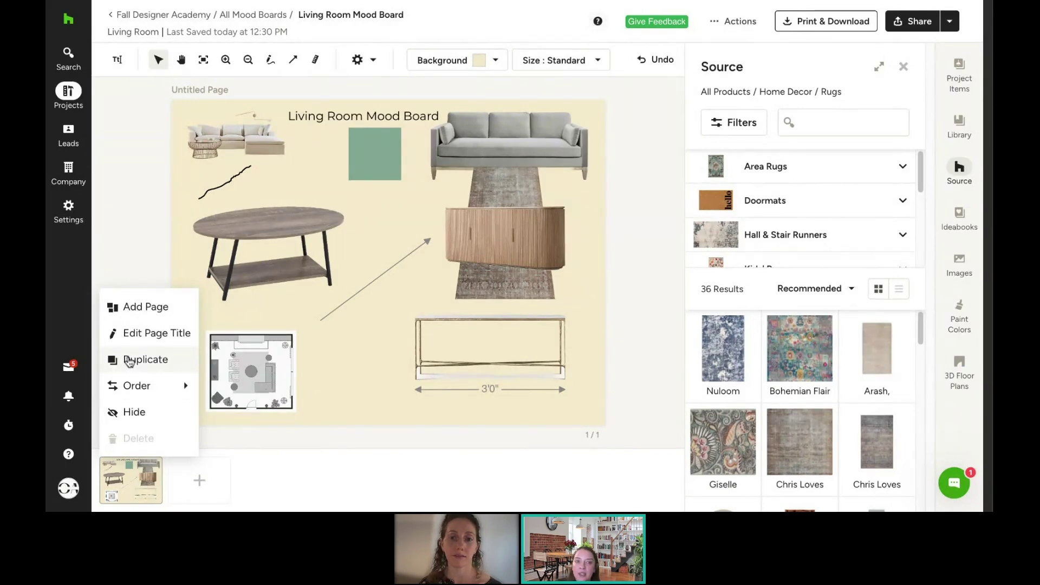
{"action": "left_click", "coordinate": [151, 314]}
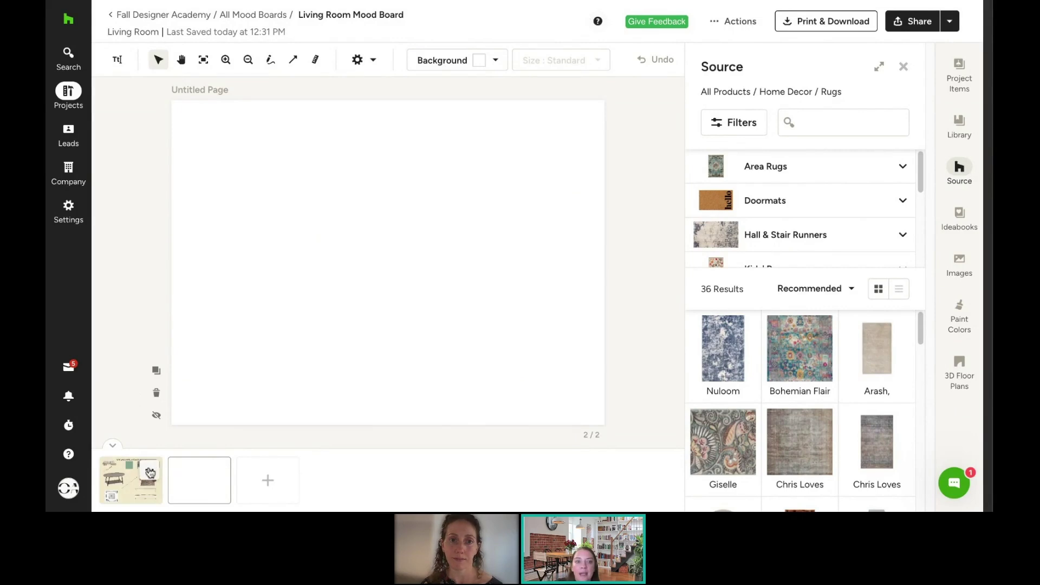
{"action": "left_click", "coordinate": [150, 473]}
{"action": "left_click", "coordinate": [149, 346]}
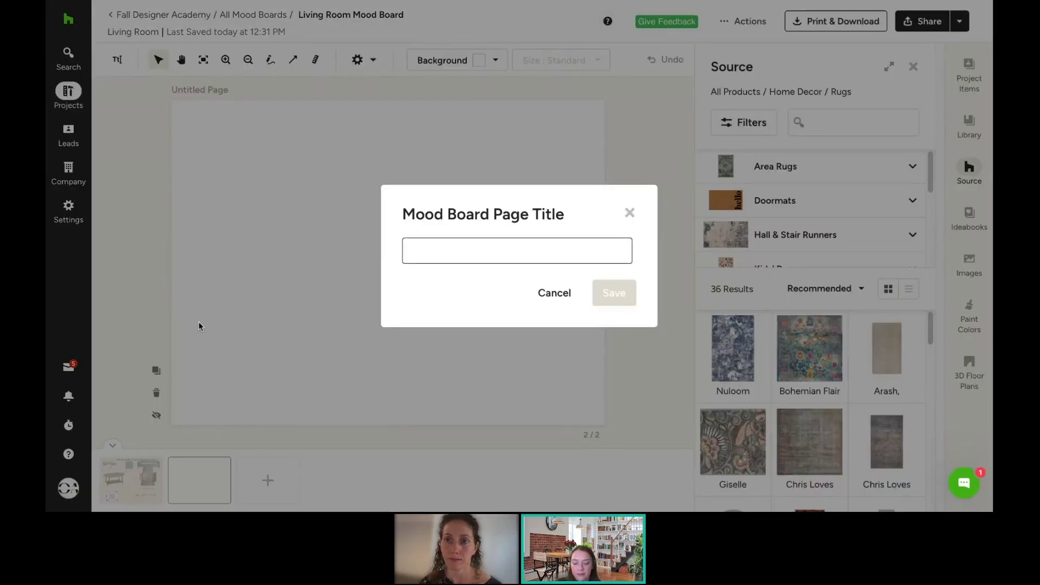
{"action": "type", "text": "Living r"}
{"action": "key", "text": "BackSpace"}
{"action": "type", "text": "R"}
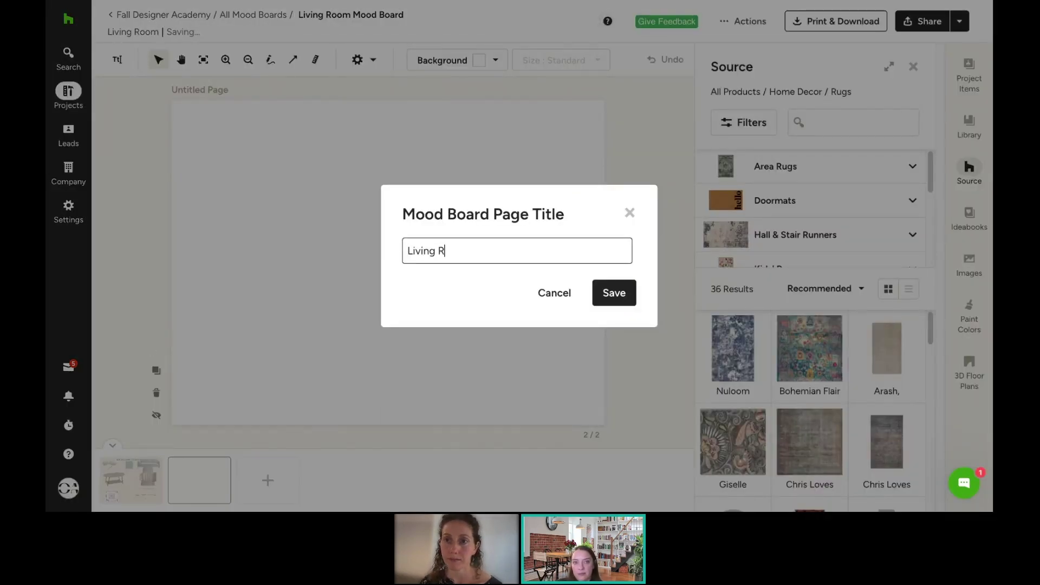
{"action": "type", "text": "oom Mood Board 1"}
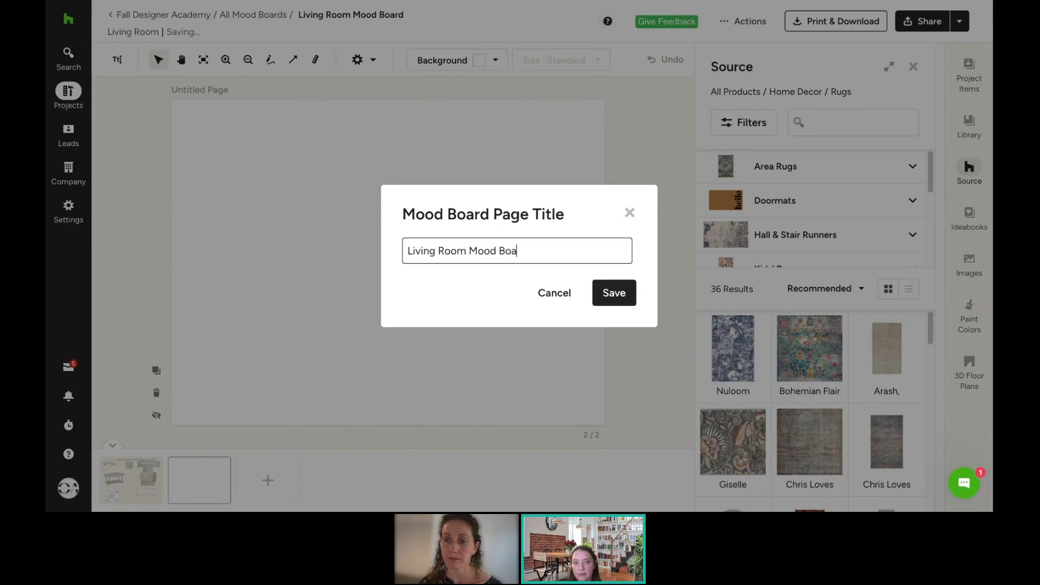
{"action": "left_click", "coordinate": [626, 304]}
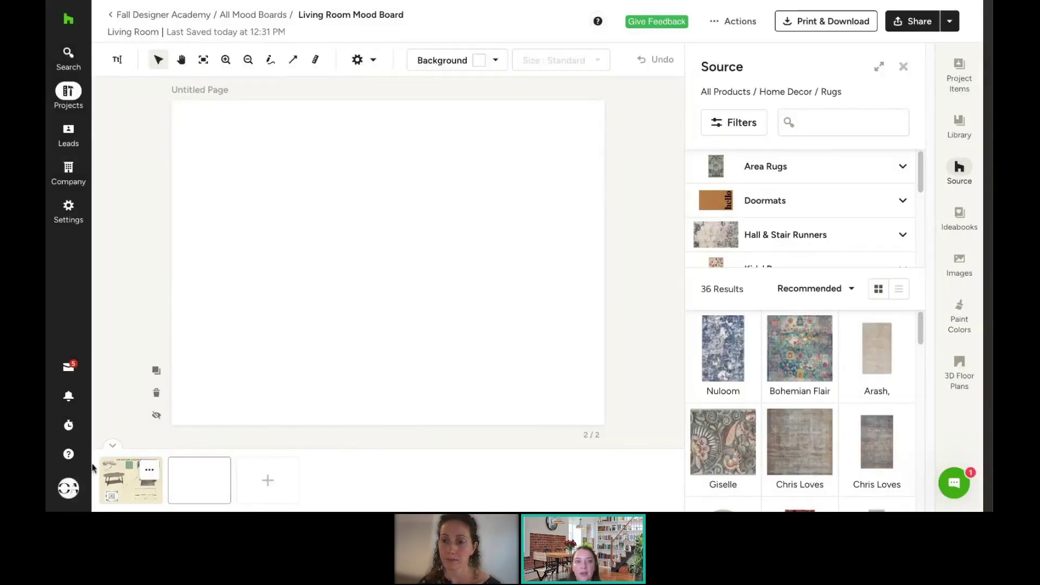
Step: Move the mood board page to the end, after the blank Untitled Page
{"action": "left_click", "coordinate": [130, 480]}
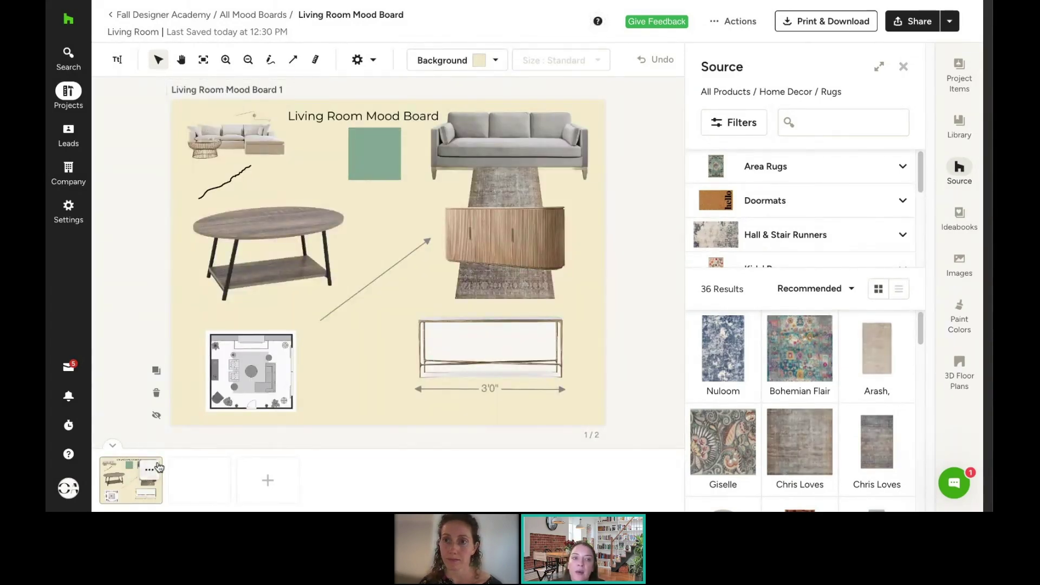
{"action": "left_click", "coordinate": [155, 463]}
{"action": "mouse_move", "coordinate": [153, 384]}
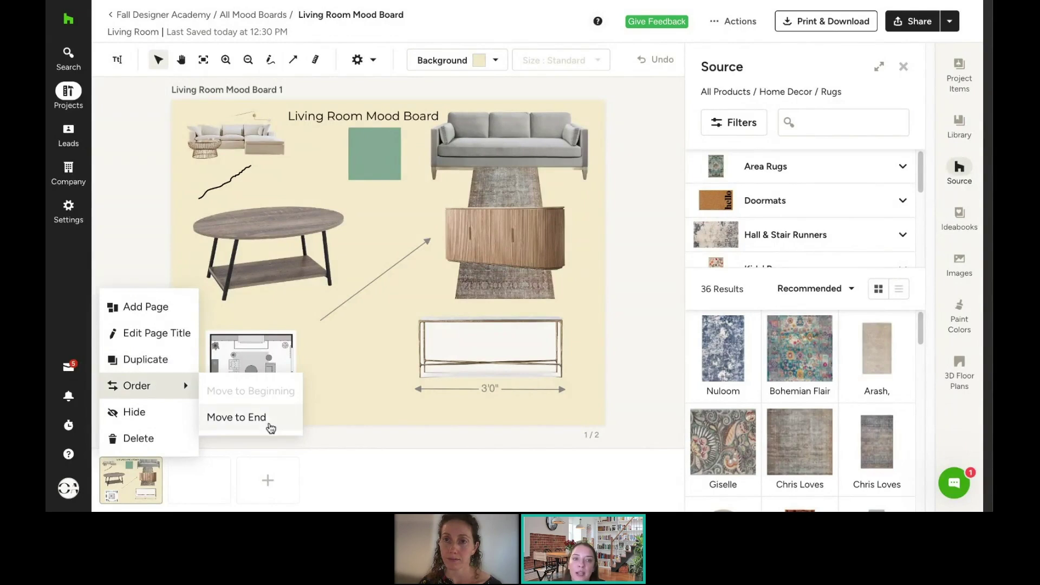
{"action": "left_click", "coordinate": [269, 427]}
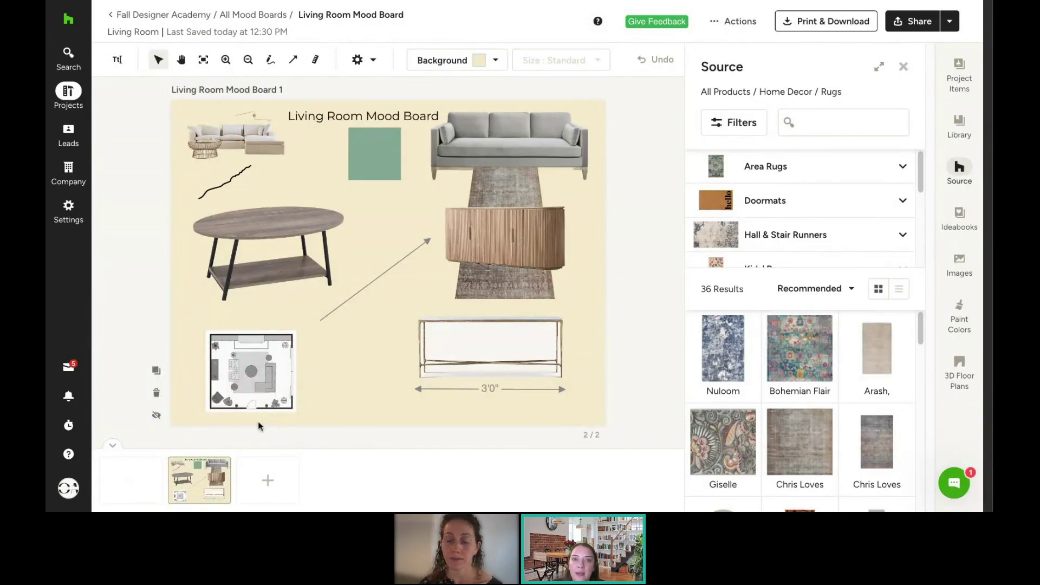
{"action": "left_click", "coordinate": [130, 485]}
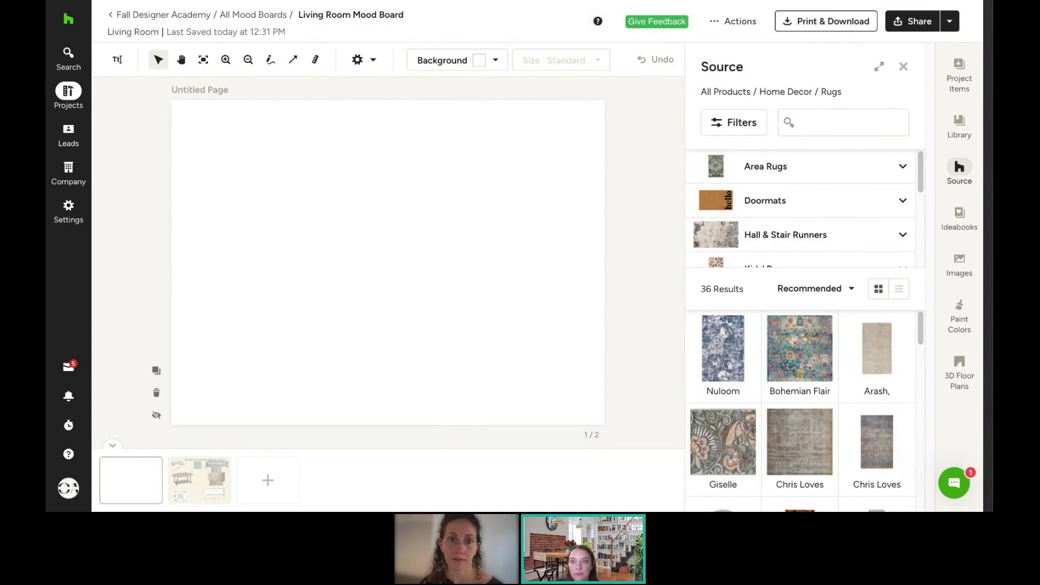
Step: Close the Source panel and save the board as the 'Living Room Mood Board' template
{"action": "left_click", "coordinate": [903, 67]}
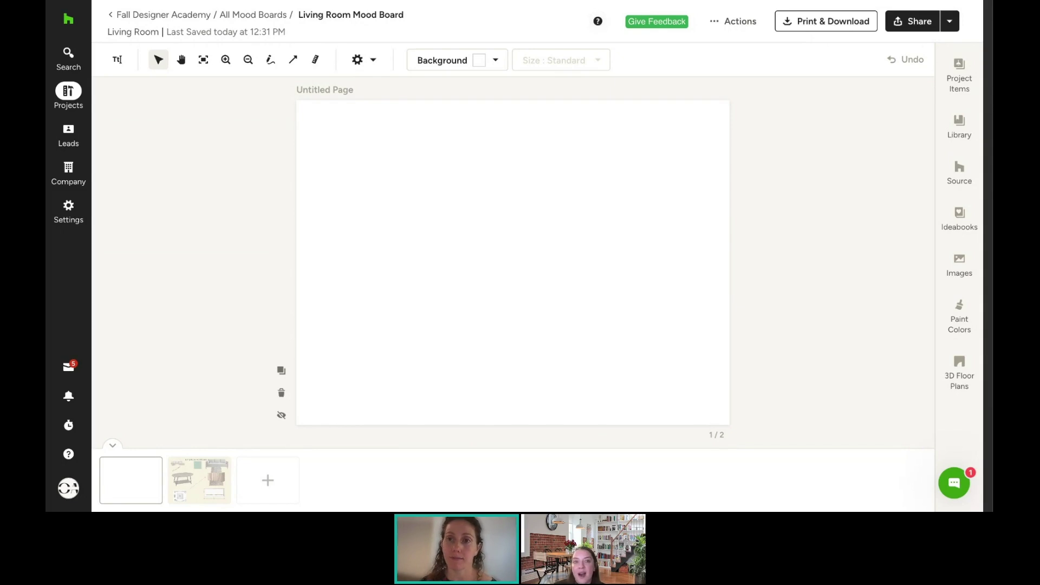
{"action": "left_click", "coordinate": [744, 28]}
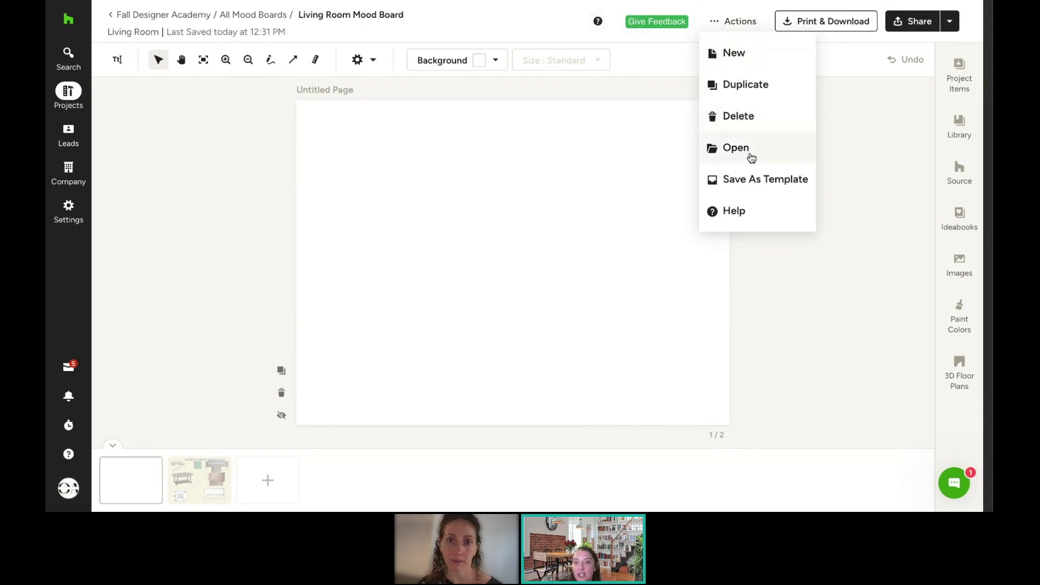
{"action": "left_click", "coordinate": [728, 186]}
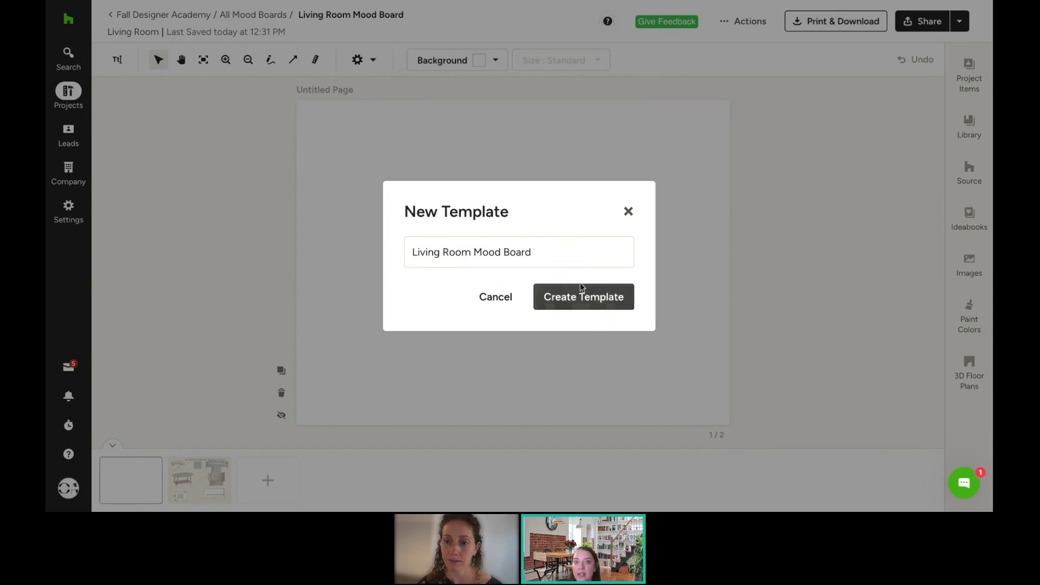
{"action": "left_click", "coordinate": [629, 213]}
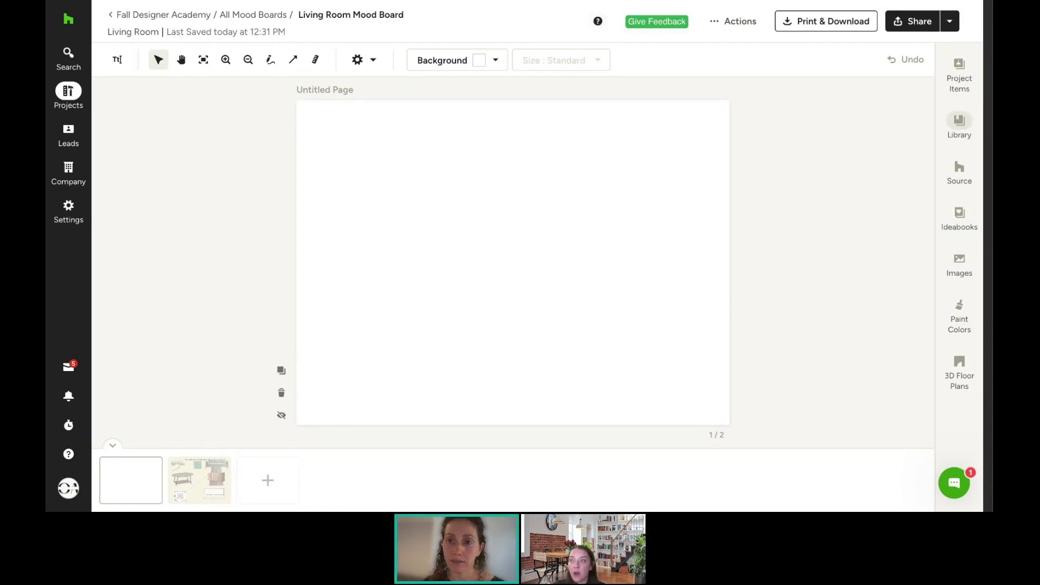
Step: Place the OA logo from the Library at the top-left of the blank first page
{"action": "left_click", "coordinate": [959, 125]}
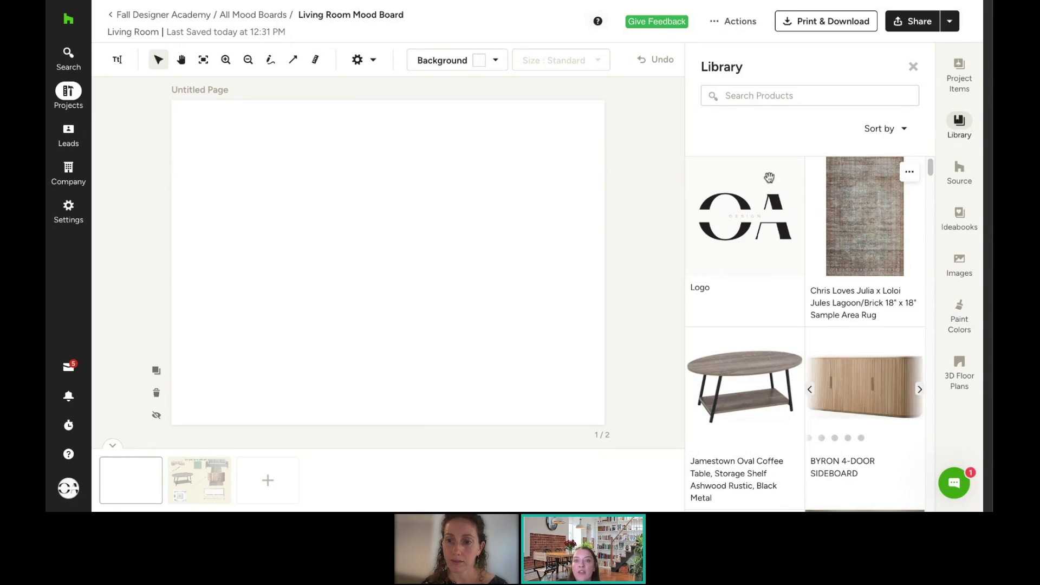
{"action": "left_click", "coordinate": [752, 239]}
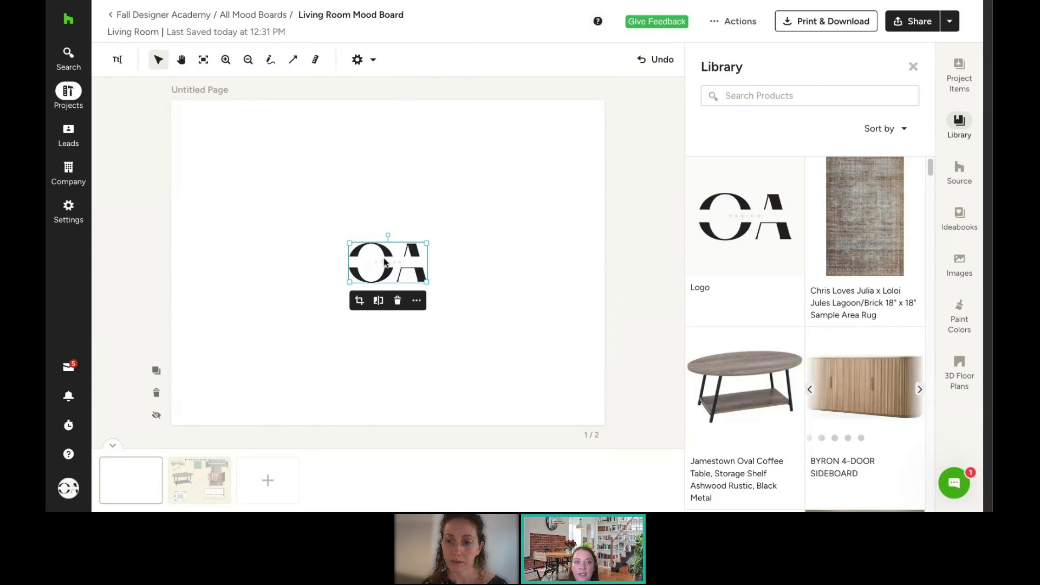
{"action": "left_click_drag", "start_coordinate": [384, 263], "coordinate": [217, 137]}
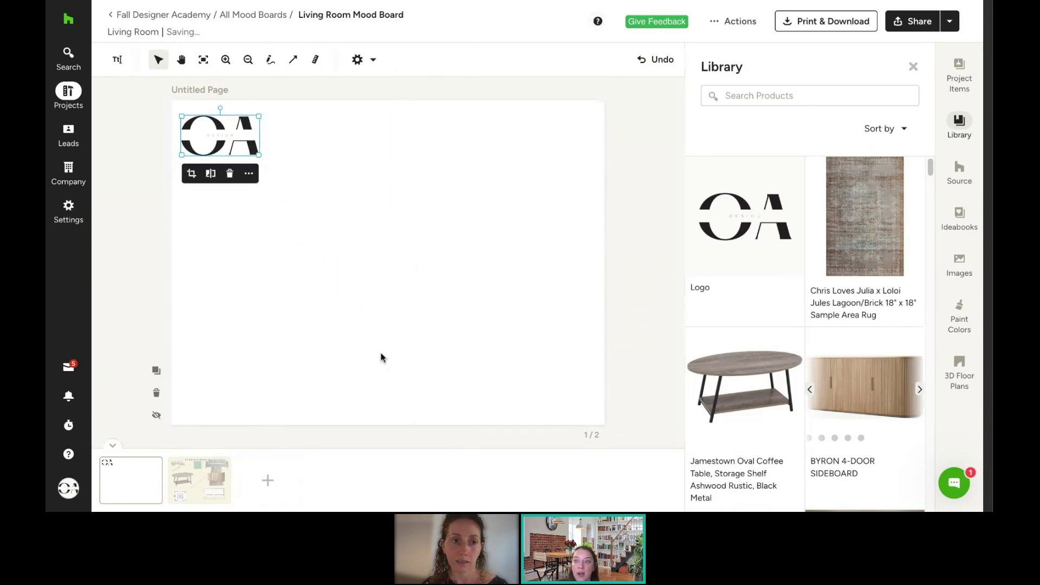
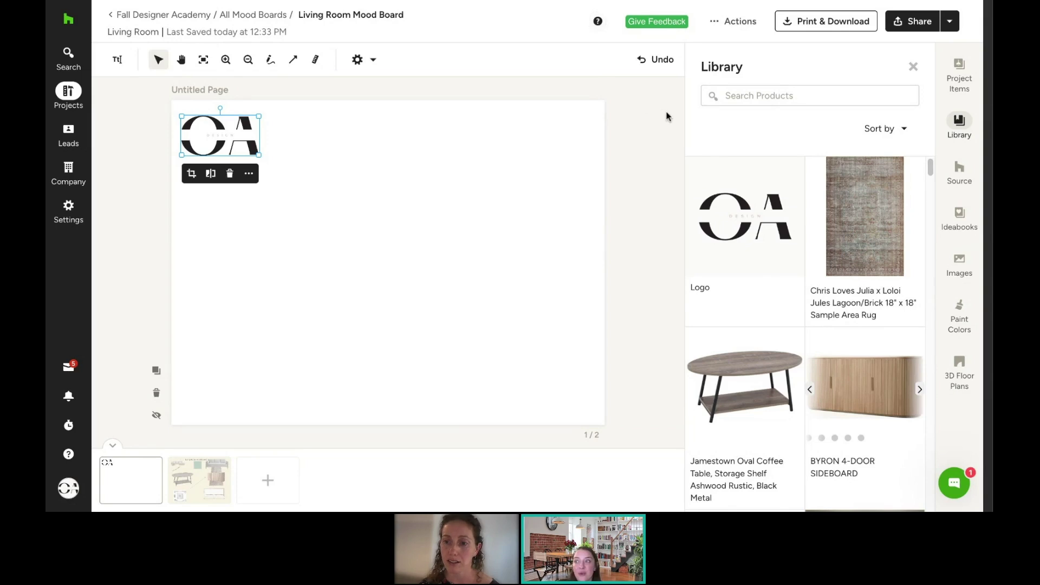
Step: Look over the mood board's Actions, Print & Download and Share options without sending anything
{"action": "left_click", "coordinate": [735, 22]}
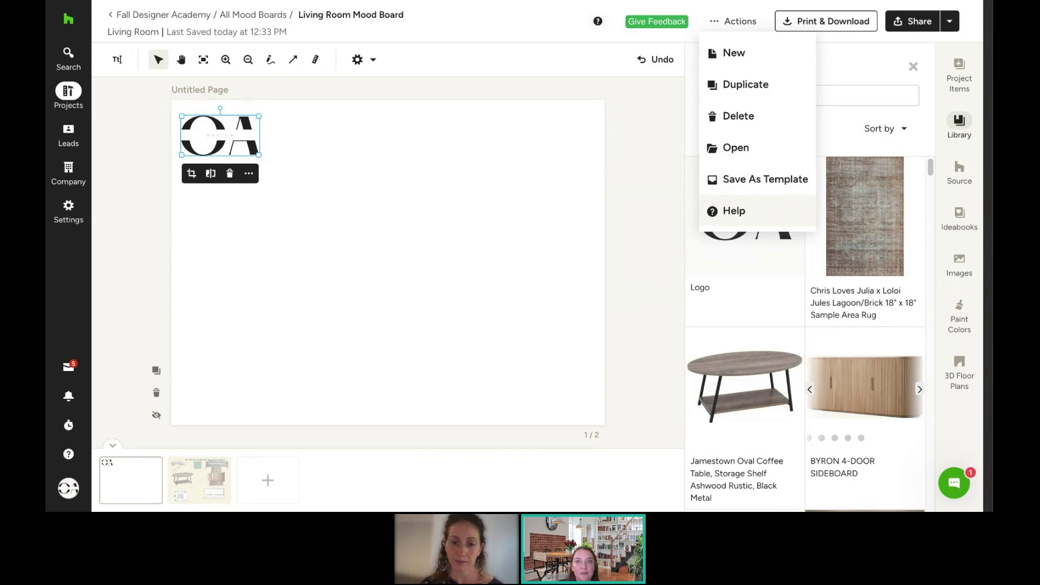
{"action": "left_click", "coordinate": [815, 25]}
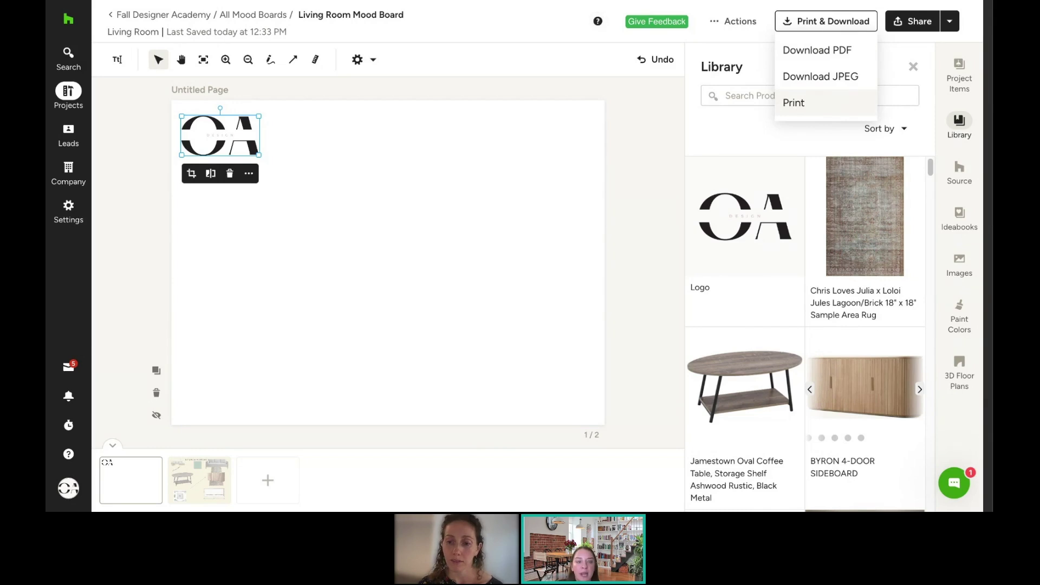
{"action": "left_click", "coordinate": [911, 28]}
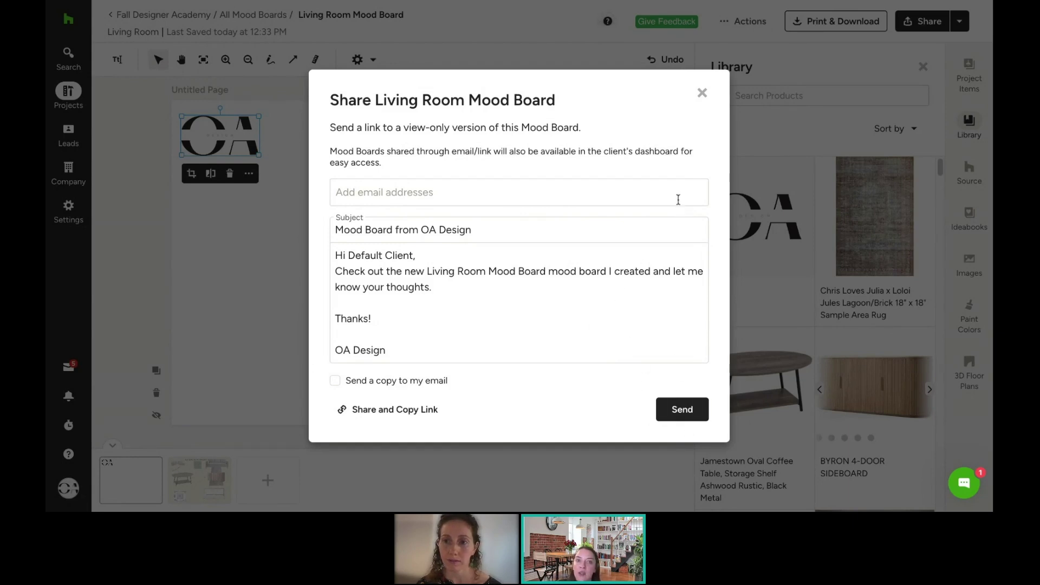
{"action": "left_click", "coordinate": [703, 95]}
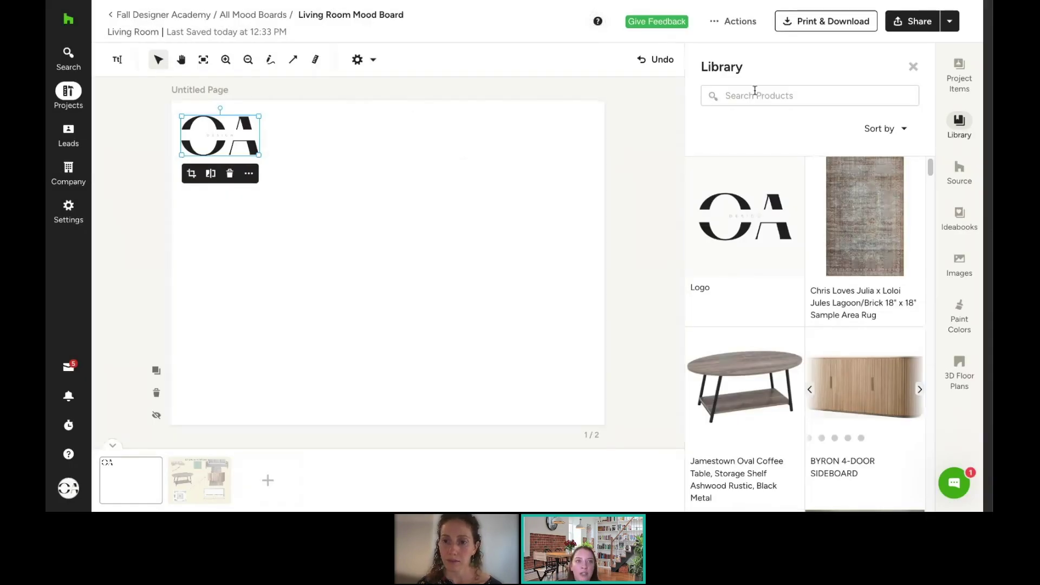
Step: Publish the Living Room Mood Board to the client dashboard and dismiss the confirmation
{"action": "left_click", "coordinate": [951, 24]}
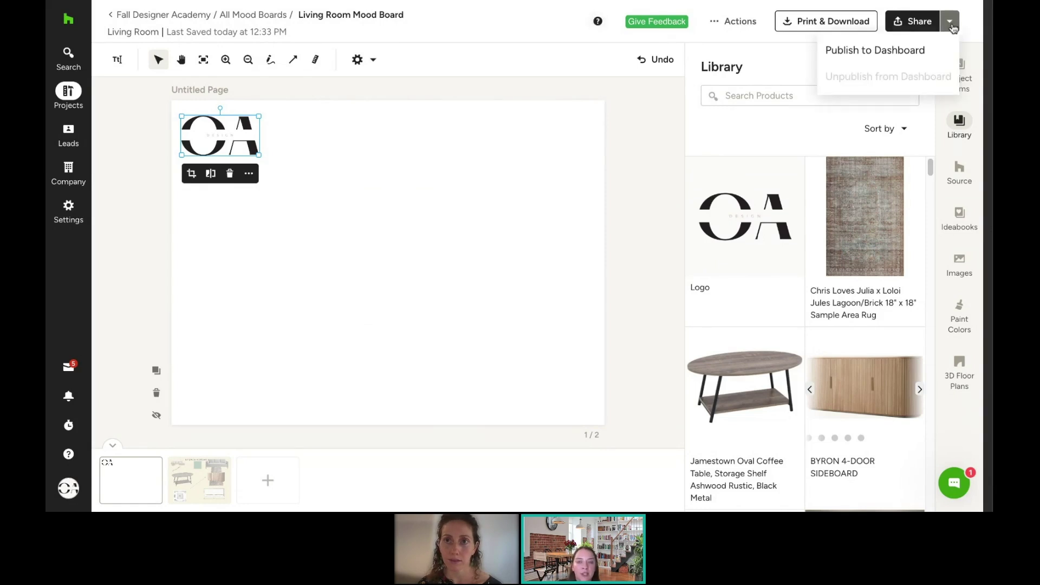
{"action": "left_click", "coordinate": [897, 55]}
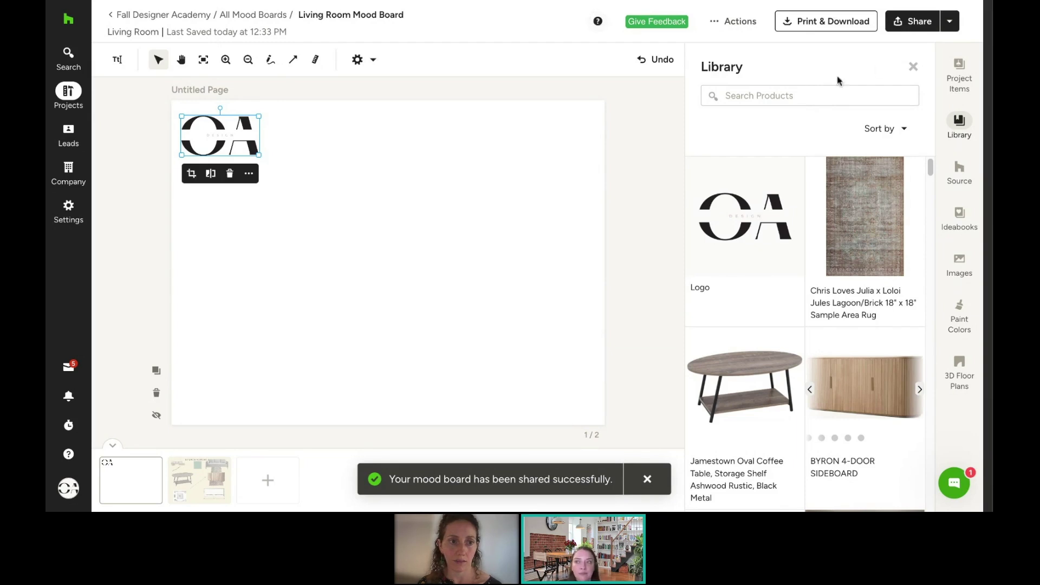
{"action": "left_click", "coordinate": [649, 479]}
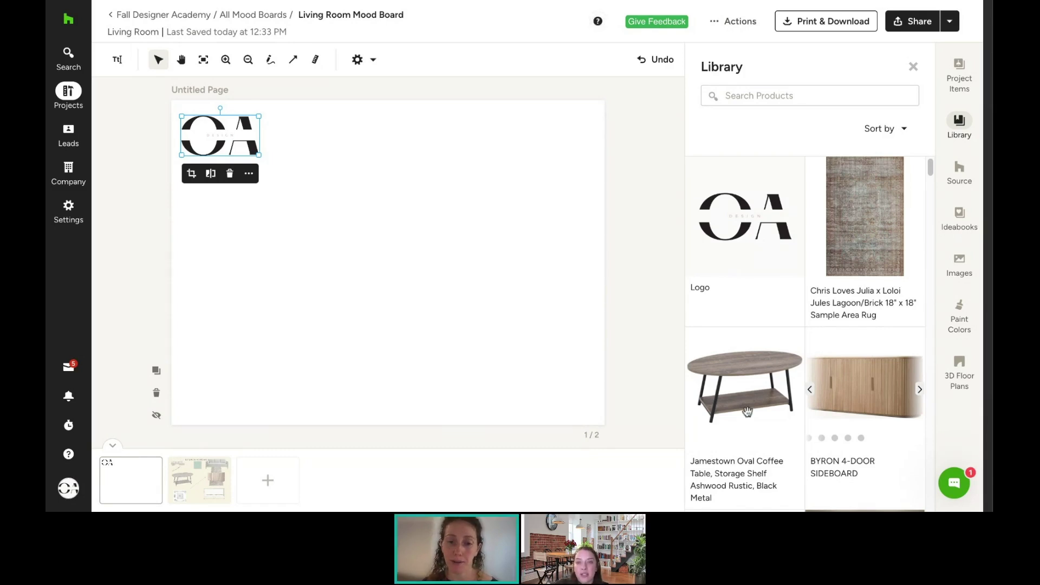
Step: Place the BYRON sideboard's lifestyle photo in the page's top-right corner beside the logo
{"action": "left_click", "coordinate": [920, 392]}
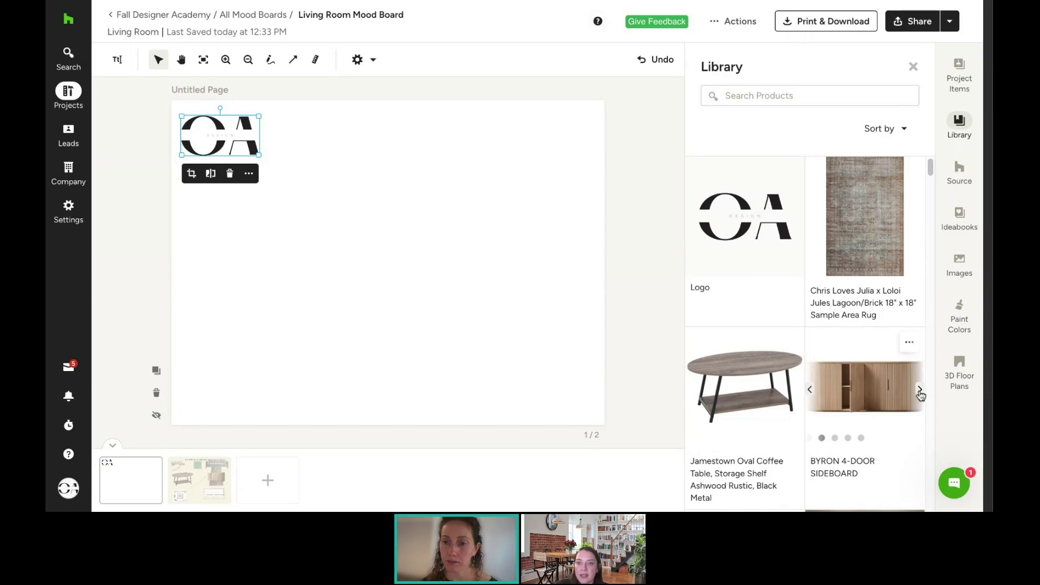
{"action": "left_click", "coordinate": [920, 391]}
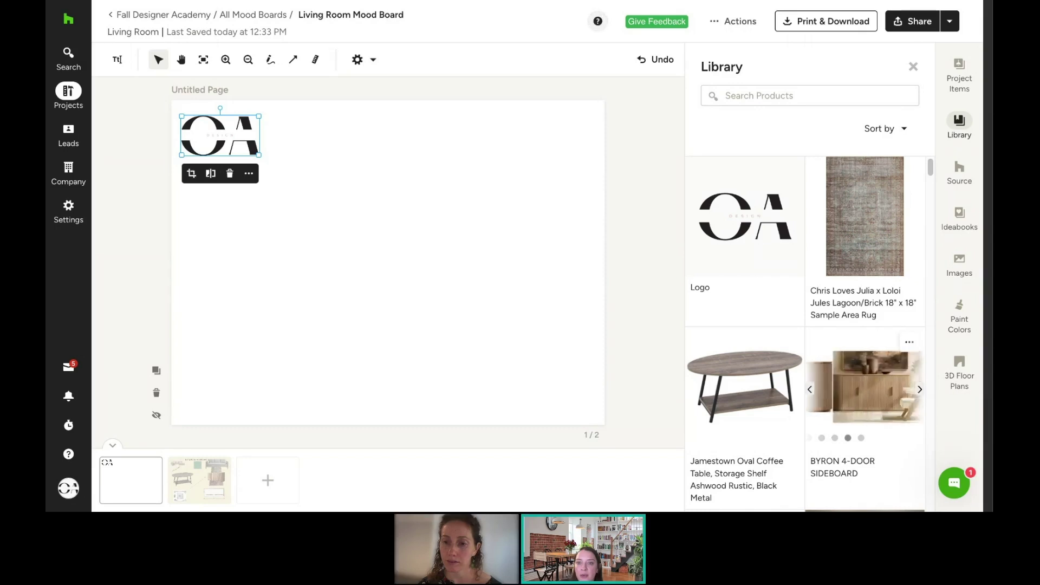
{"action": "left_click", "coordinate": [890, 394]}
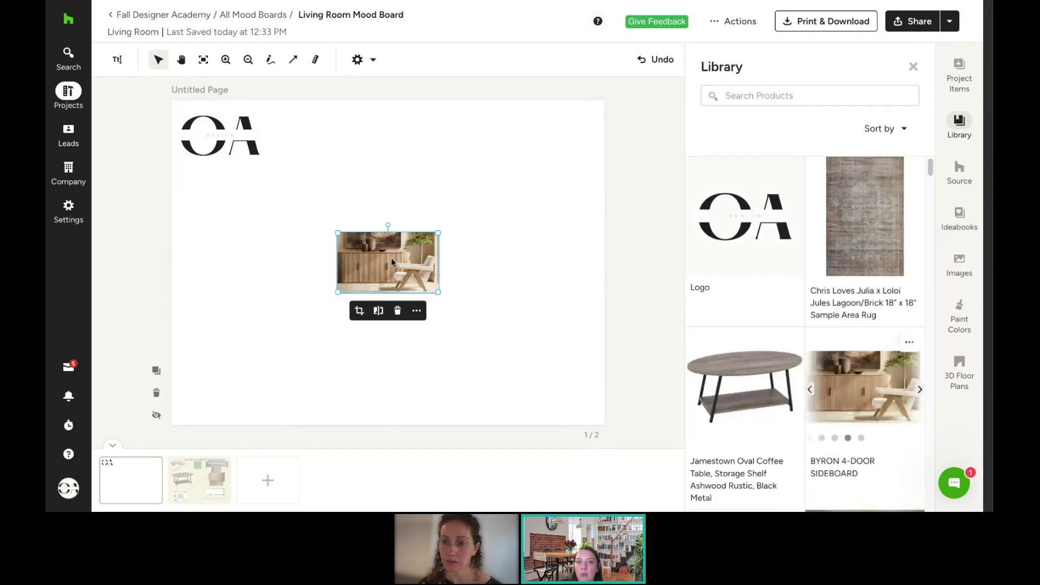
{"action": "left_click_drag", "start_coordinate": [392, 258], "coordinate": [546, 141]}
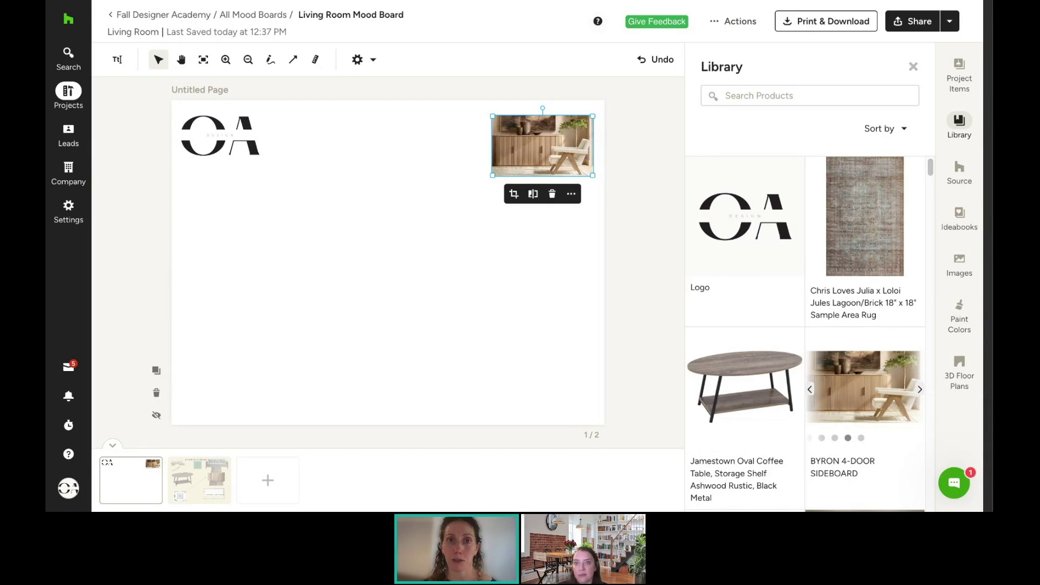
Step: Unpublish the mood board from the client dashboard and dismiss the notice
{"action": "left_click", "coordinate": [953, 25]}
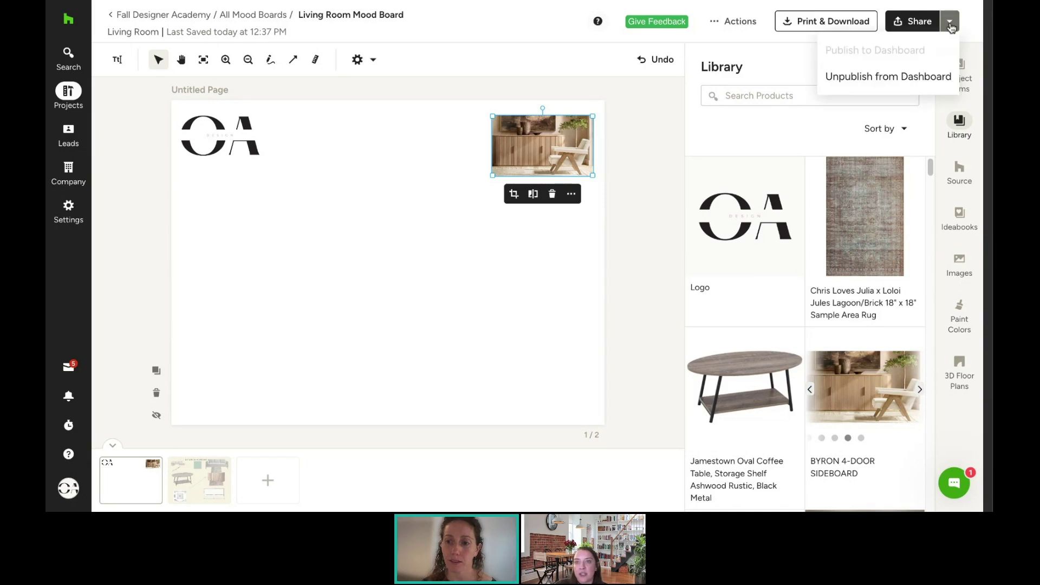
{"action": "left_click", "coordinate": [863, 78]}
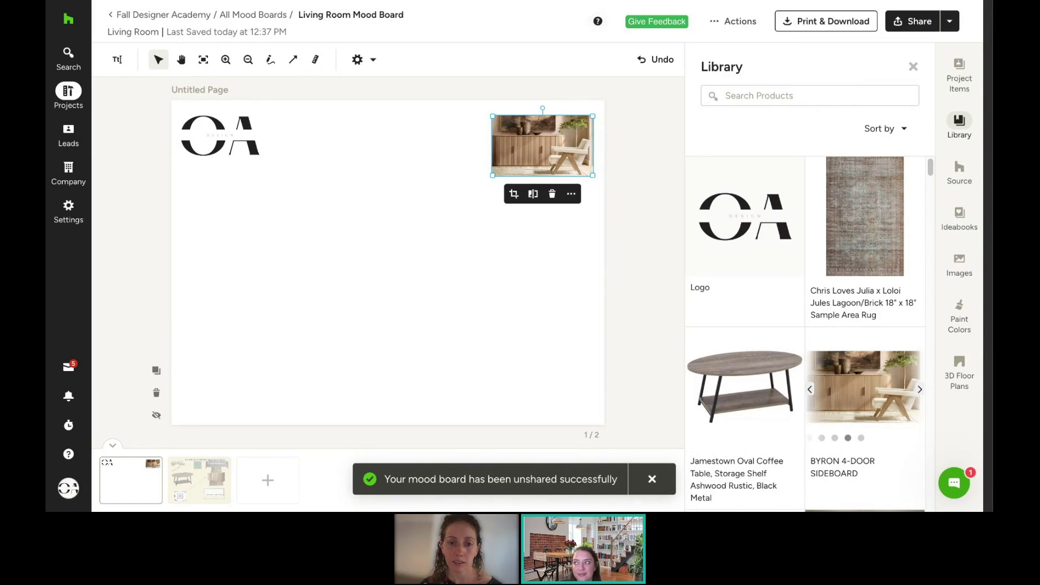
{"action": "left_click", "coordinate": [653, 481]}
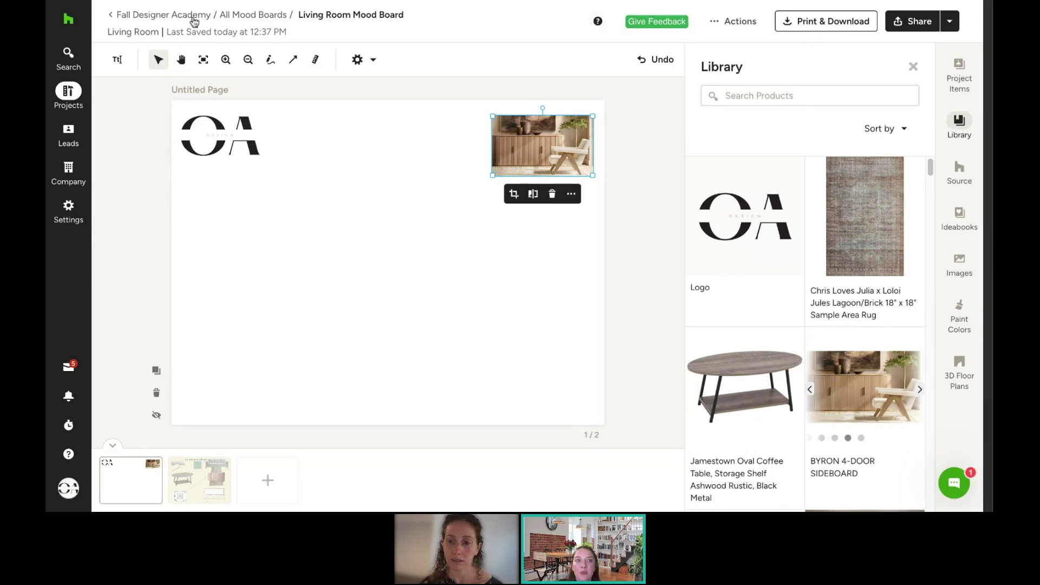
Step: Go to Fall Designer Academy's Proposals page and show the New Proposal choices
{"action": "left_click", "coordinate": [66, 93]}
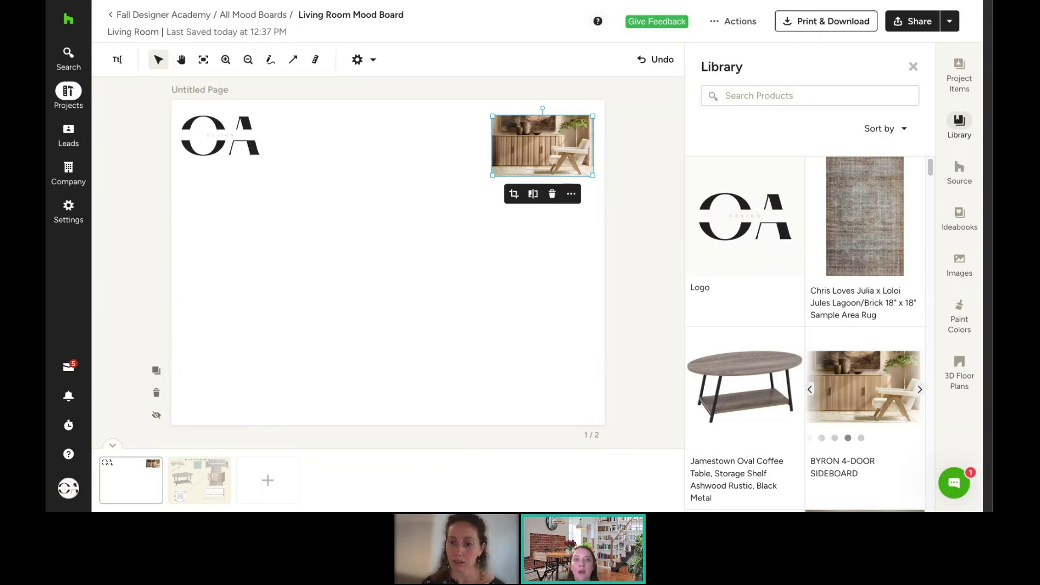
{"action": "left_click", "coordinate": [163, 15]}
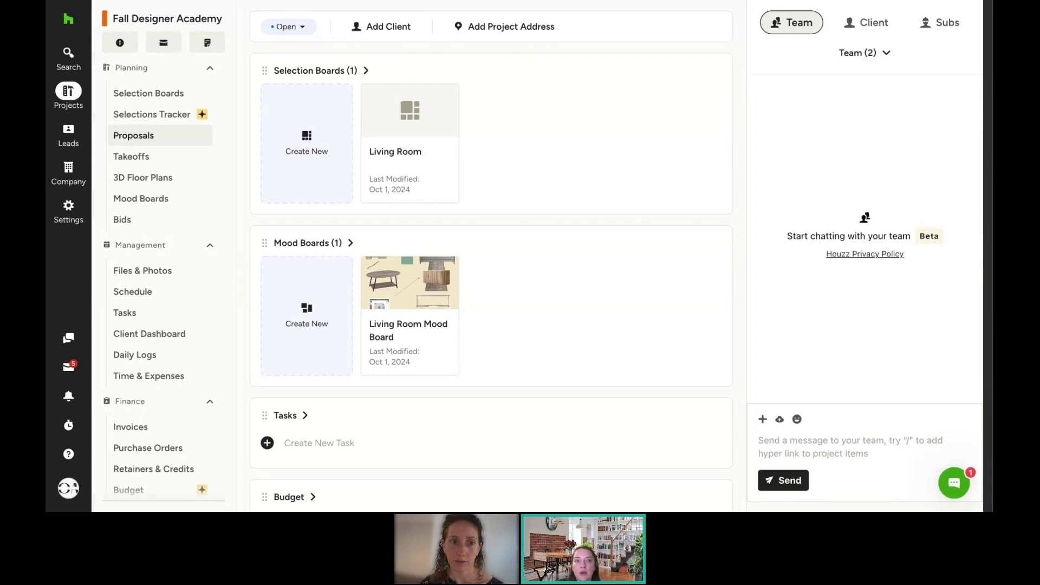
{"action": "left_click", "coordinate": [133, 136]}
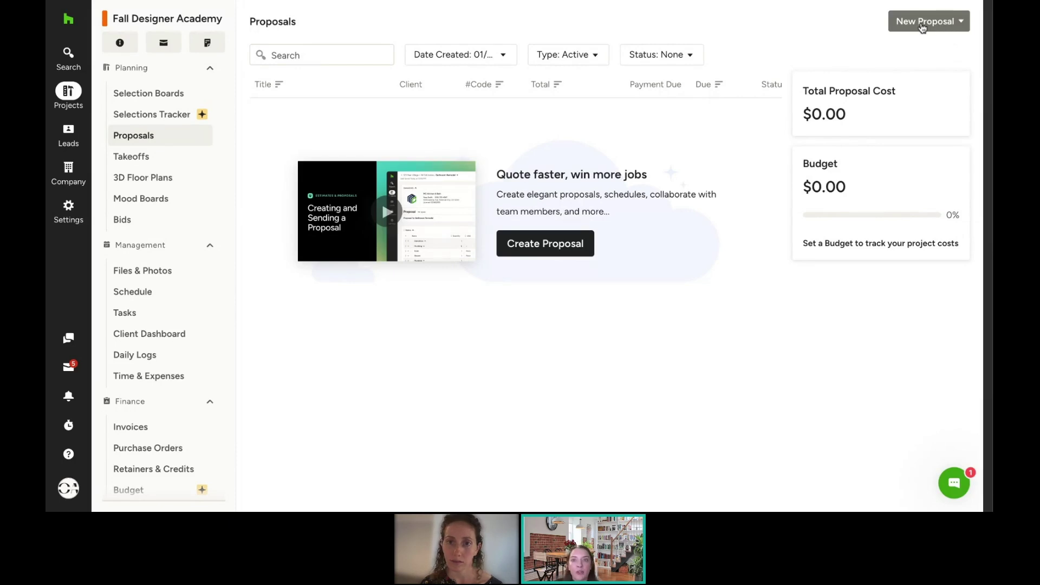
{"action": "left_click", "coordinate": [924, 26]}
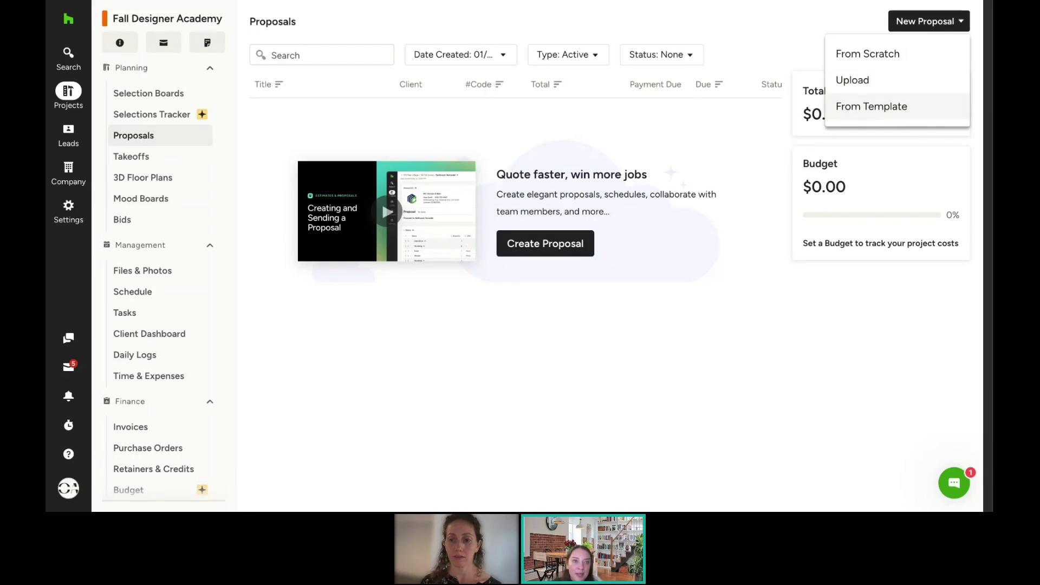
Step: Start a blank draft proposal using From Scratch
{"action": "left_click", "coordinate": [897, 57]}
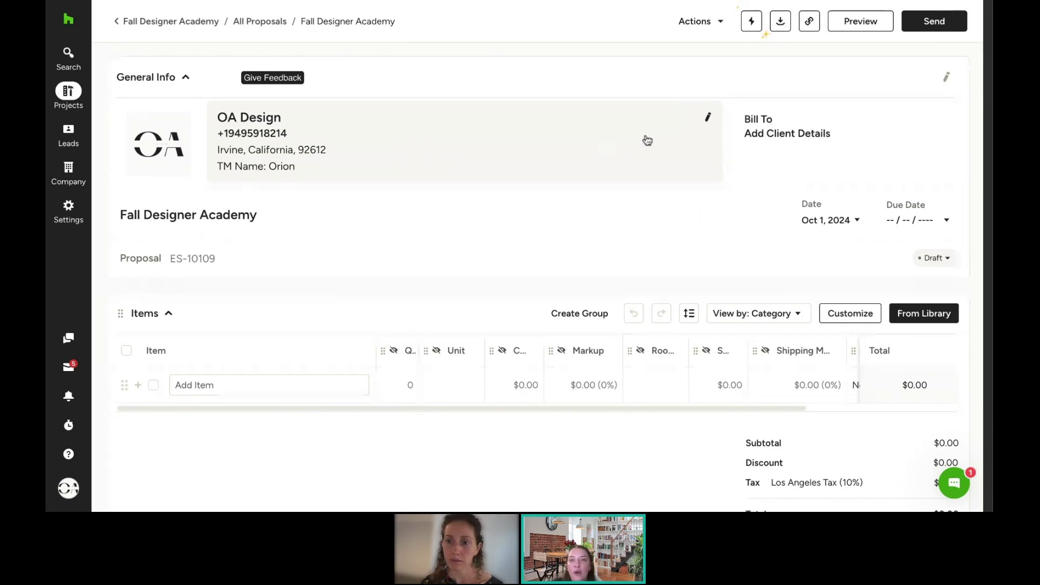
Step: Show the company's street address in the proposal's general details and save
{"action": "left_click", "coordinate": [710, 121]}
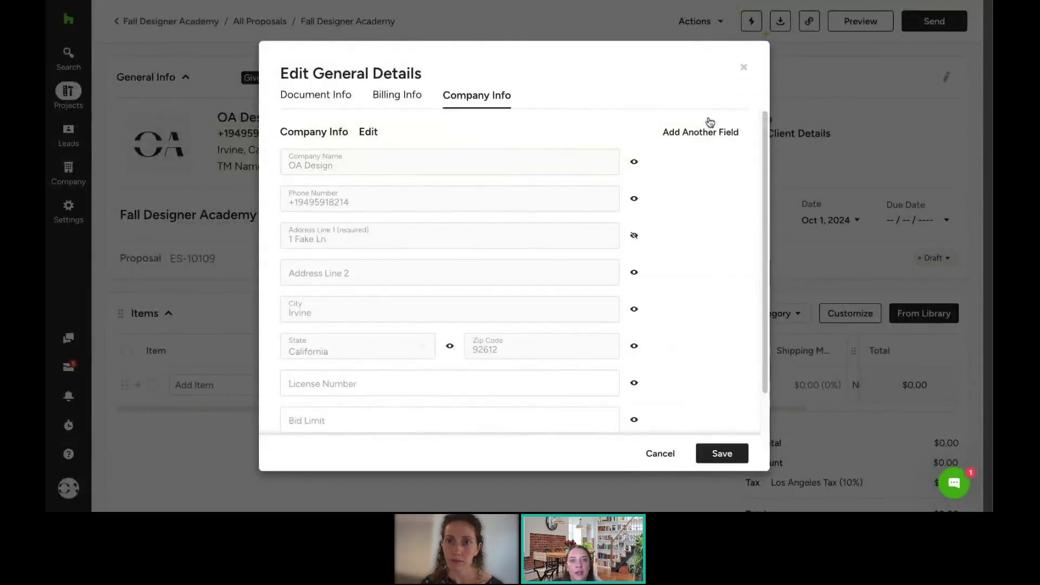
{"action": "scroll", "coordinate": [635, 214], "scroll_direction": "down", "scroll_amount": 1}
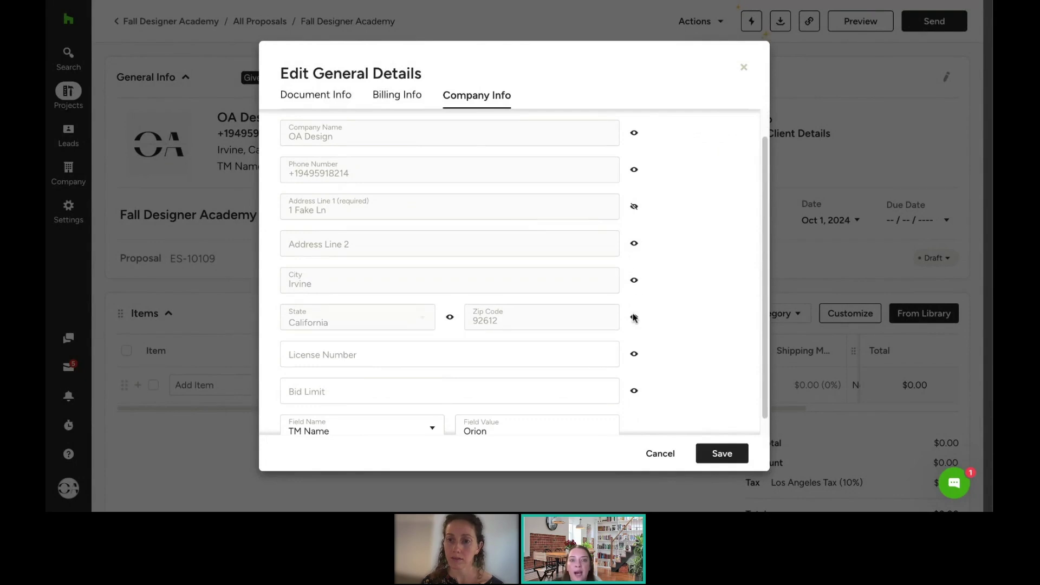
{"action": "scroll", "coordinate": [657, 306], "scroll_direction": "down", "scroll_amount": 1}
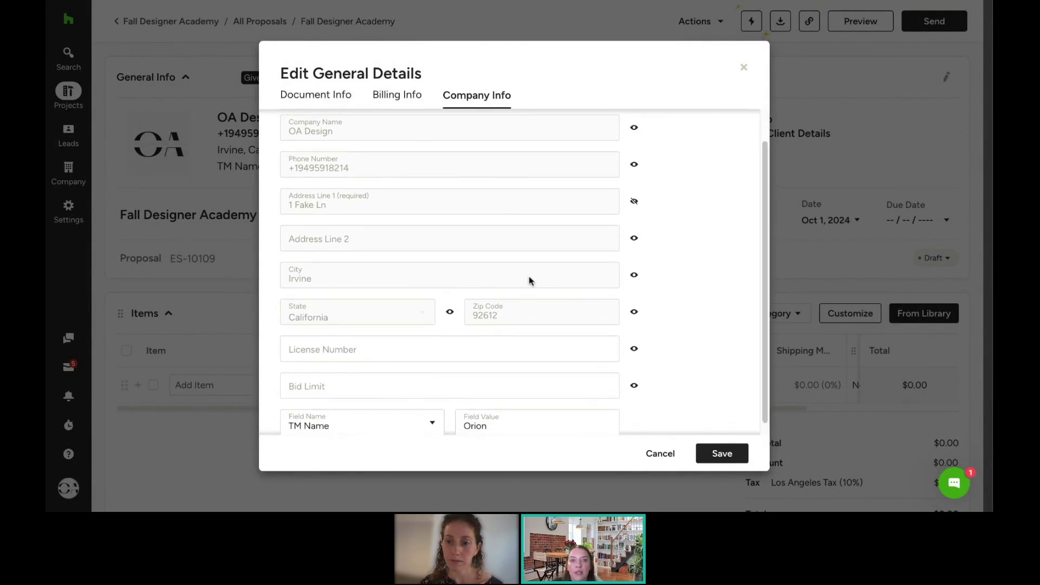
{"action": "left_click", "coordinate": [635, 204]}
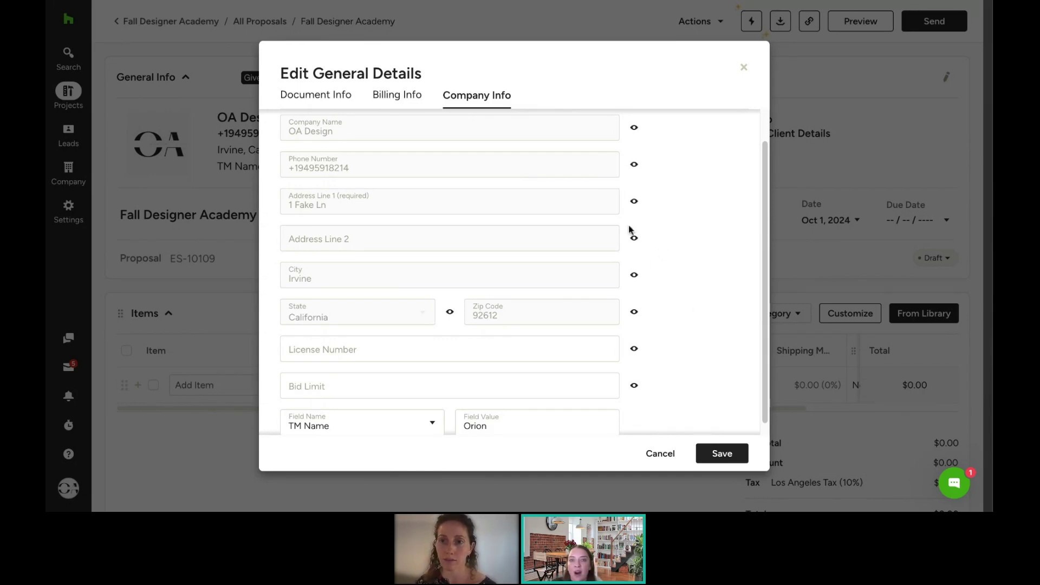
{"action": "left_click", "coordinate": [710, 449]}
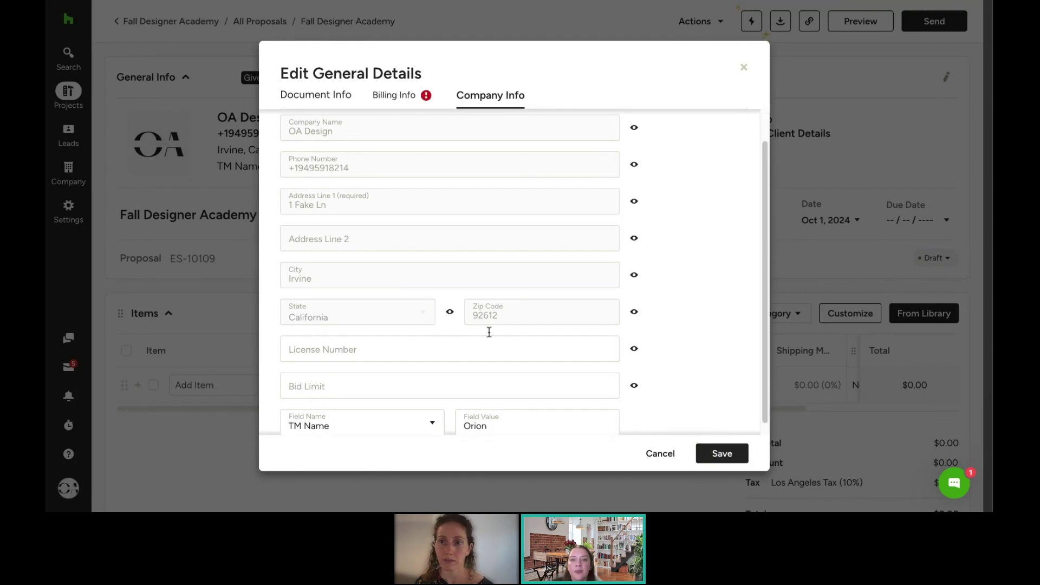
Step: Enter the billing contact's full name, e-mail and street address, save, and close the editor
{"action": "scroll", "coordinate": [461, 217], "scroll_direction": "up", "scroll_amount": 1}
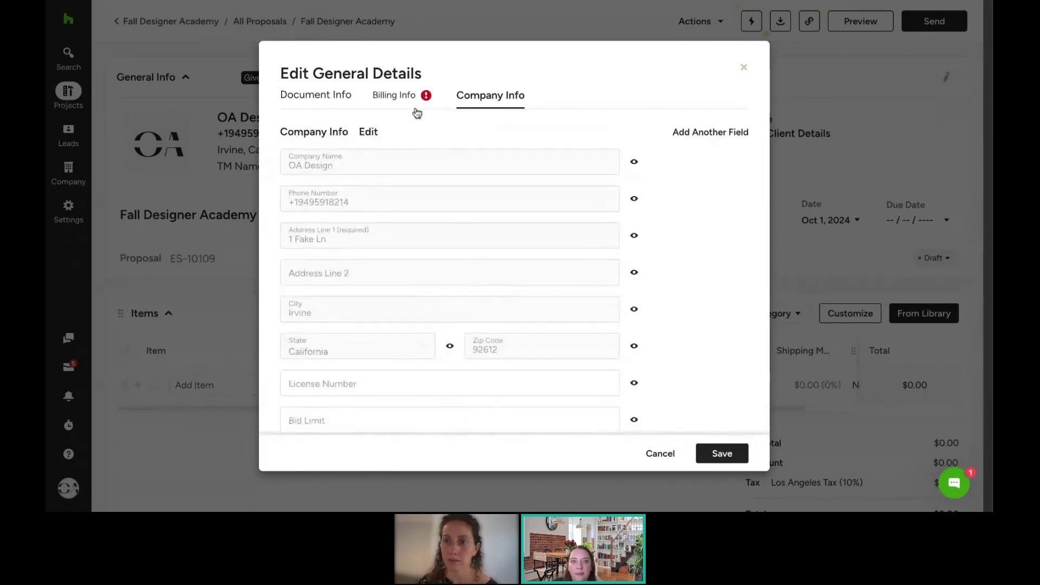
{"action": "left_click", "coordinate": [414, 99]}
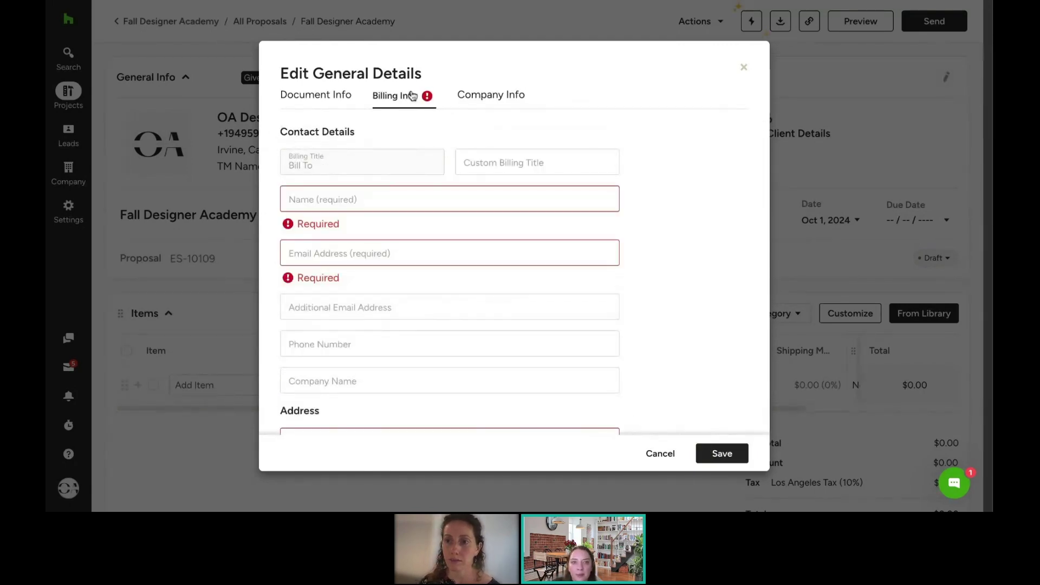
{"action": "left_click", "coordinate": [404, 192]}
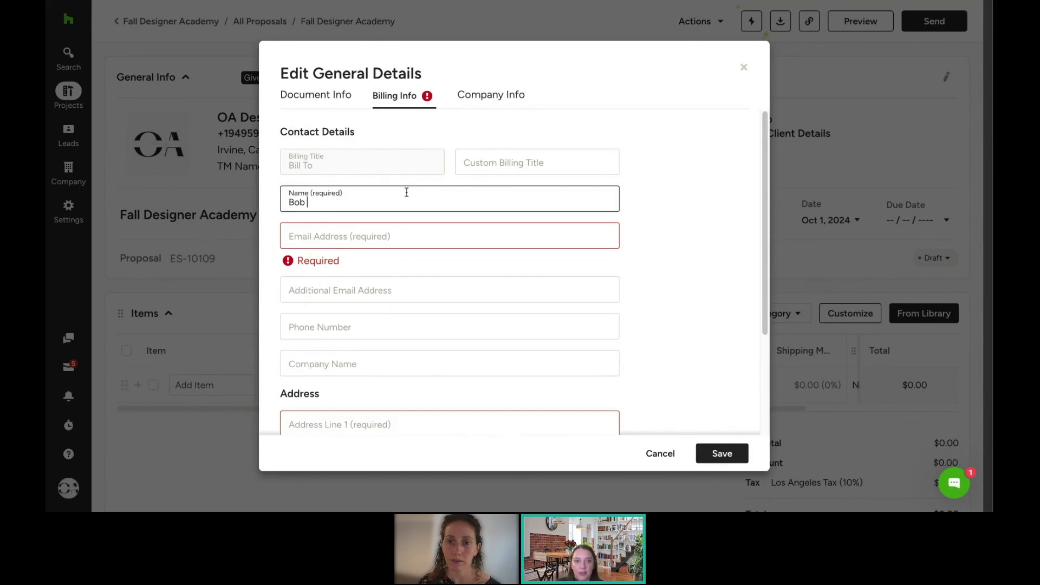
{"action": "left_click", "coordinate": [370, 233]}
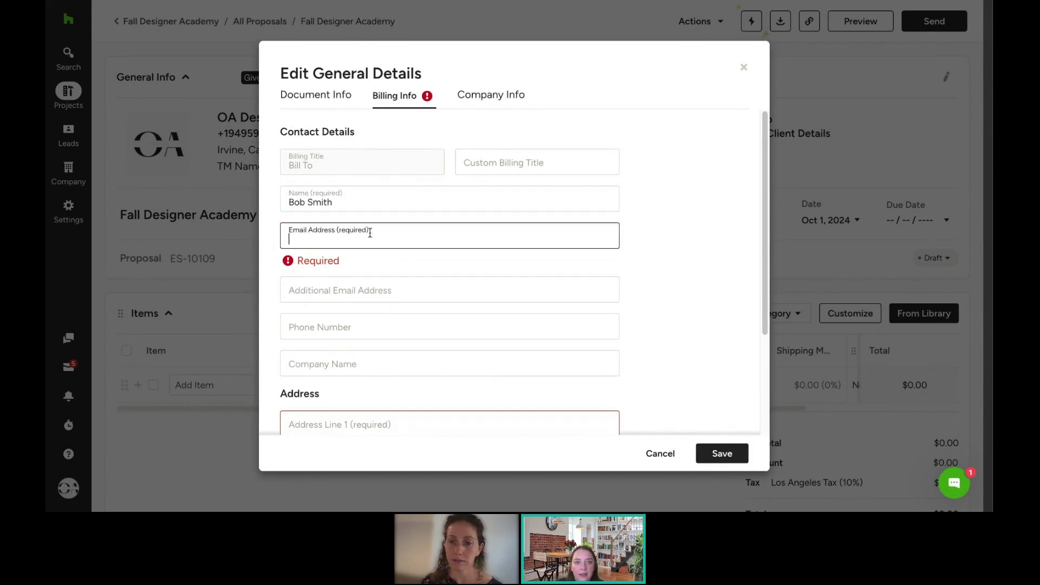
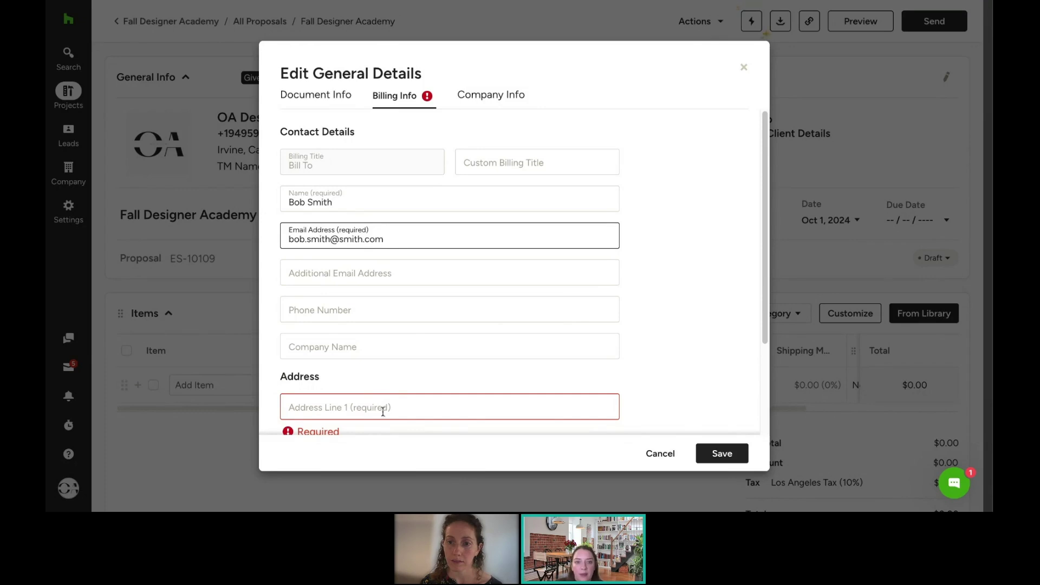
{"action": "left_click", "coordinate": [383, 410]}
{"action": "type", "text": "1"}
{"action": "left_click", "coordinate": [727, 454]}
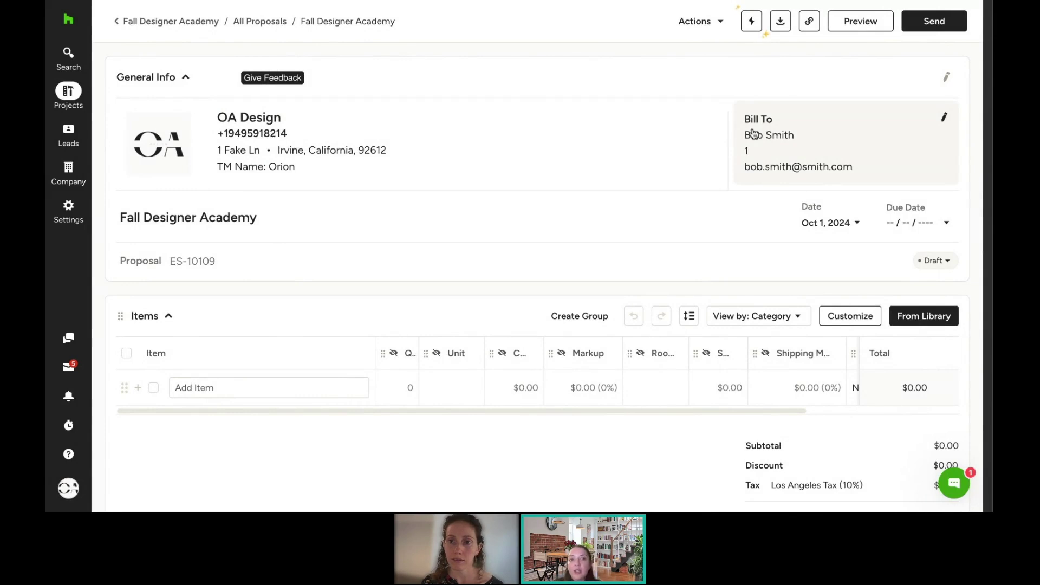
{"action": "left_click", "coordinate": [946, 121]}
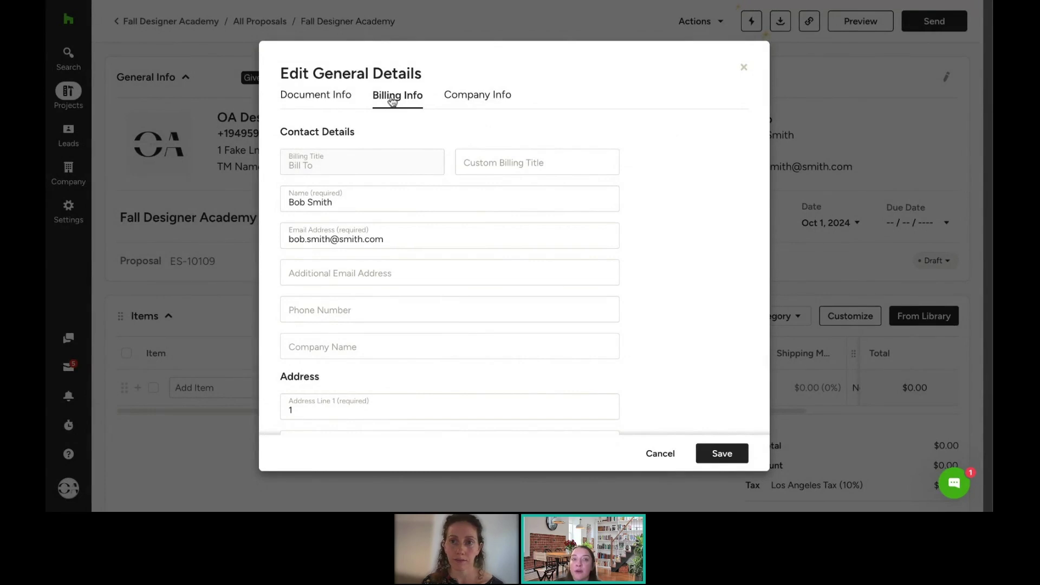
{"action": "left_click", "coordinate": [745, 69]}
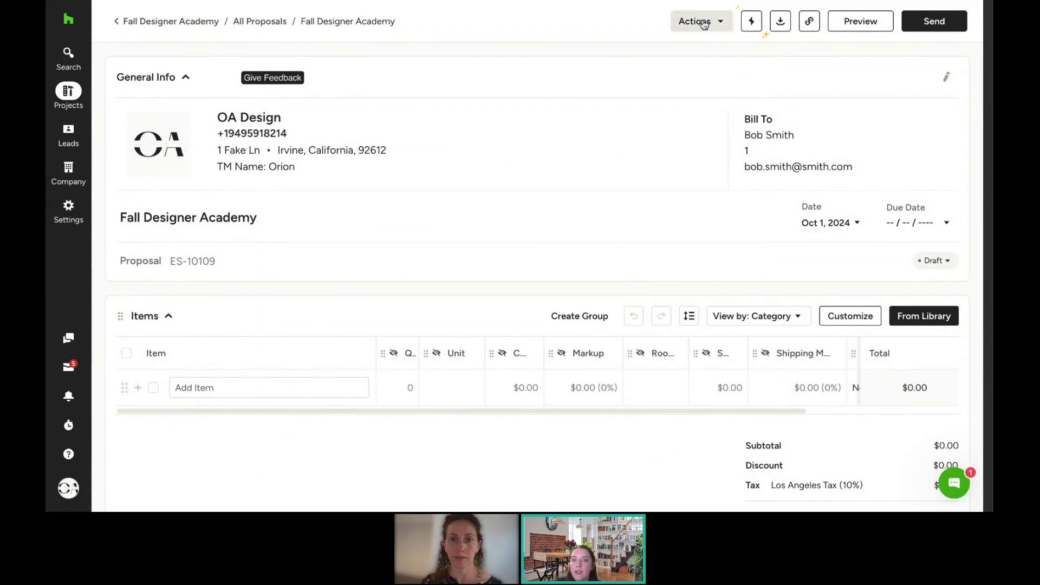
Step: Change the proposal heading from 'Proposal' to 'Proposal for Living Room'
{"action": "left_click", "coordinate": [704, 23]}
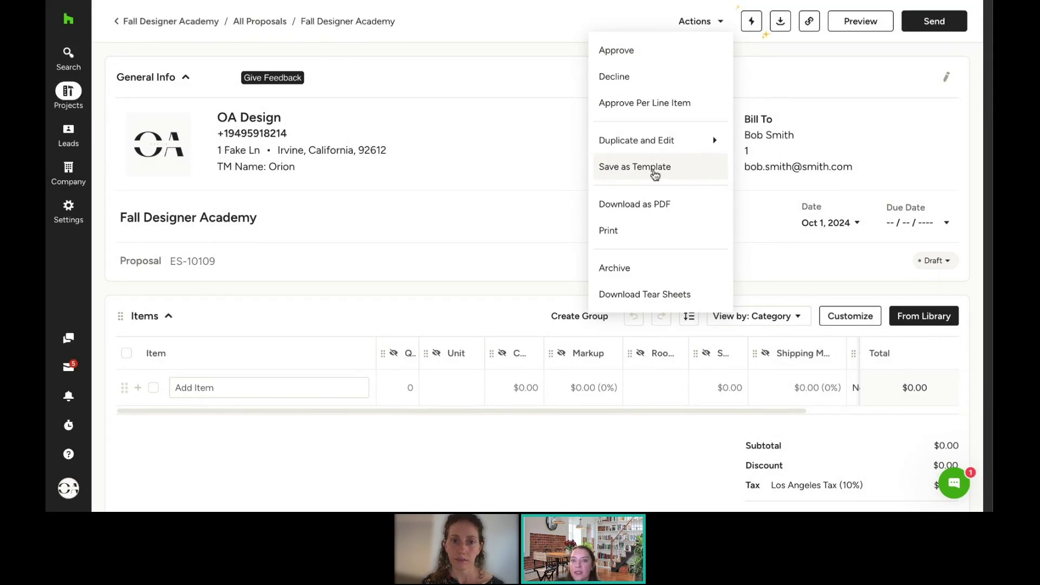
{"action": "left_click", "coordinate": [544, 29]}
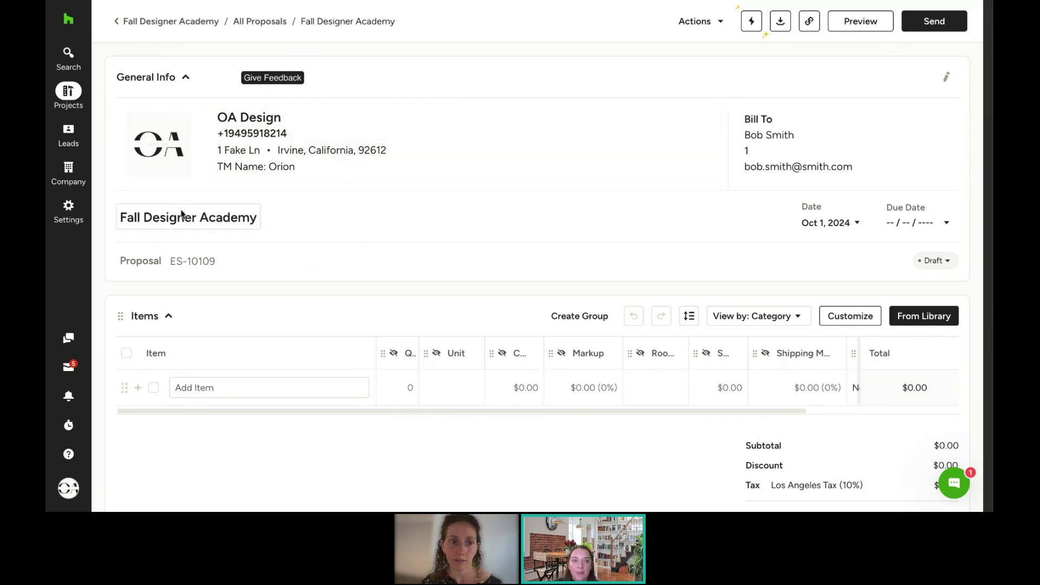
{"action": "left_click", "coordinate": [145, 262]}
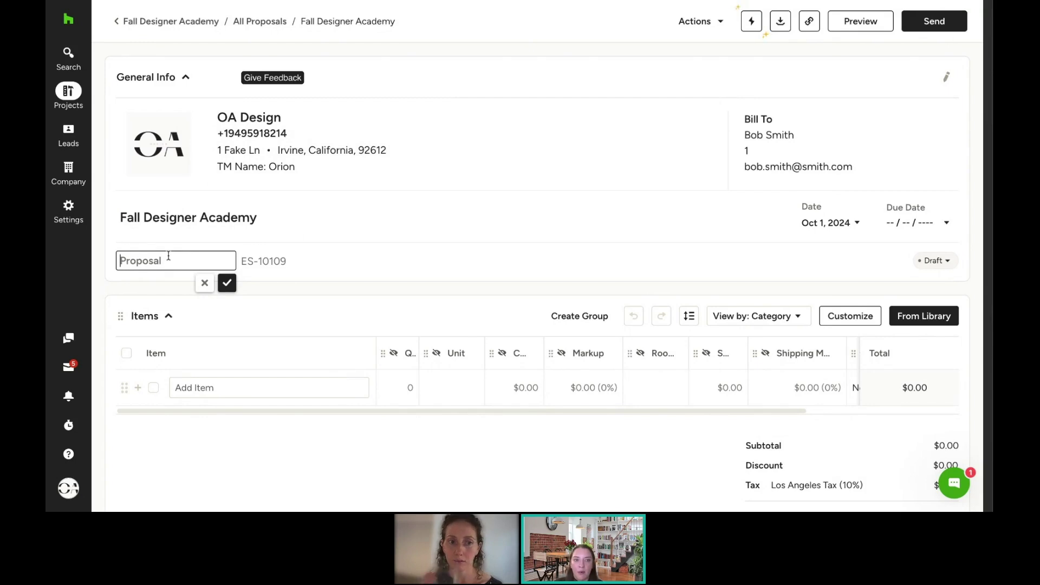
{"action": "type", "text": "Proposal for Living Room"}
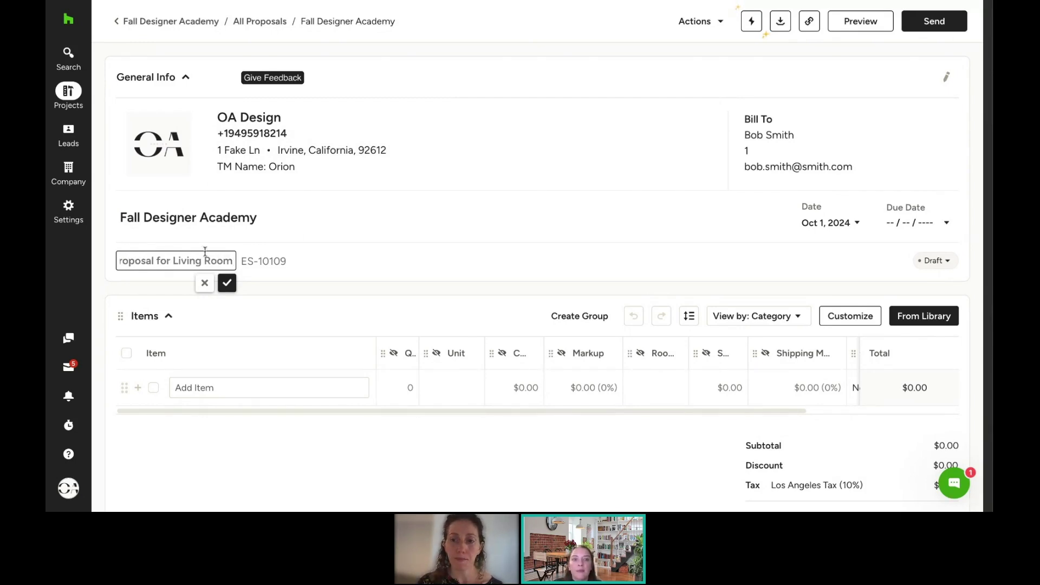
{"action": "key", "text": "Return"}
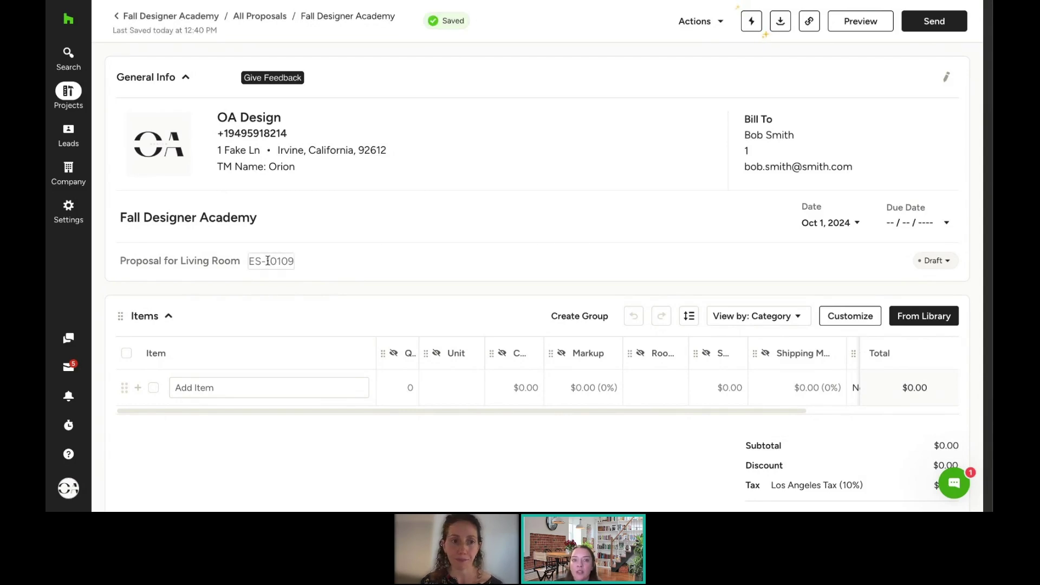
{"action": "left_click", "coordinate": [267, 260]}
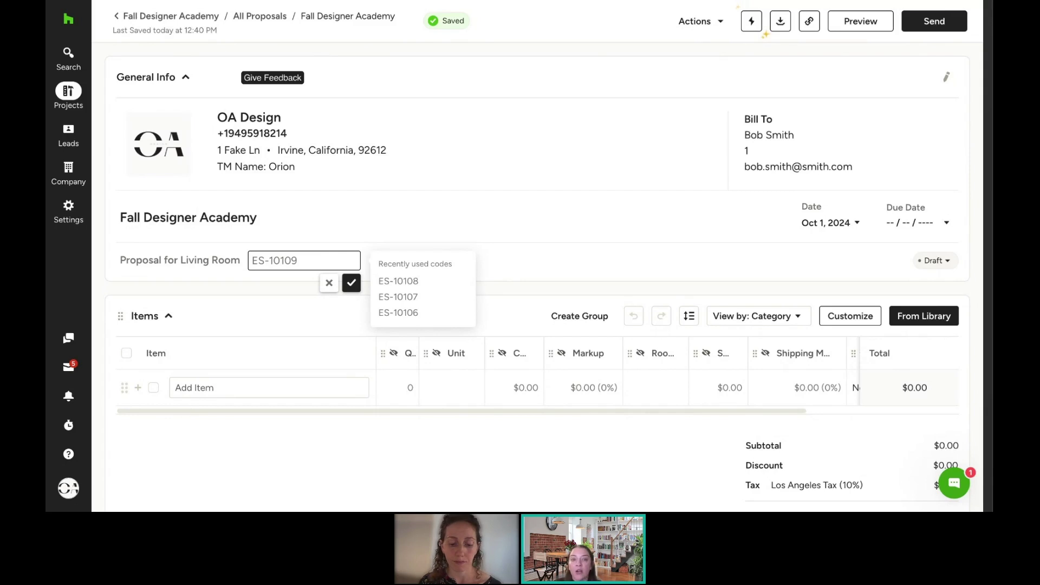
{"action": "left_click", "coordinate": [529, 261]}
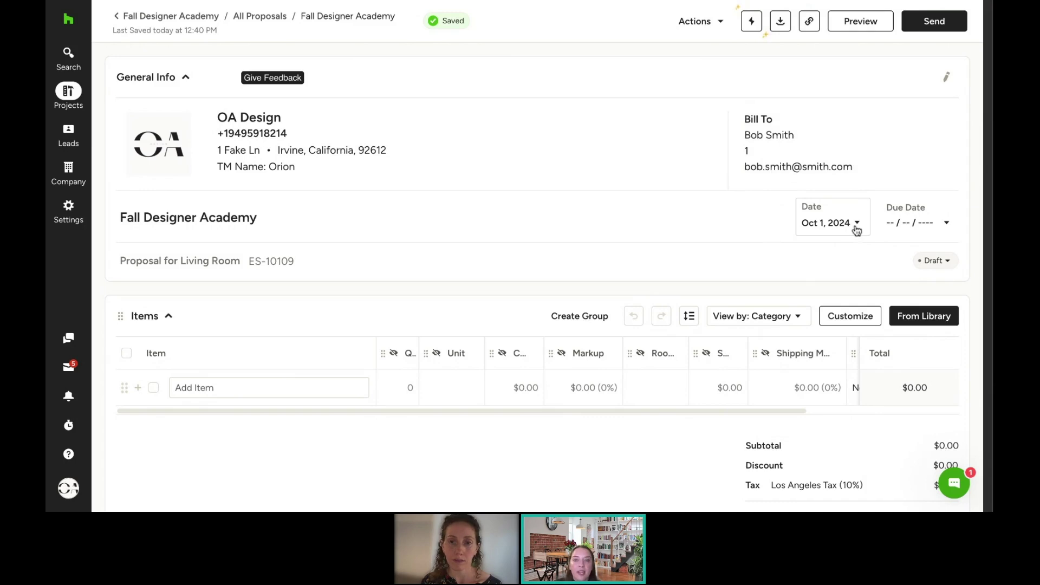
Step: Set the proposal's due date to October 4, 2024 in the date options calendar
{"action": "left_click", "coordinate": [856, 224]}
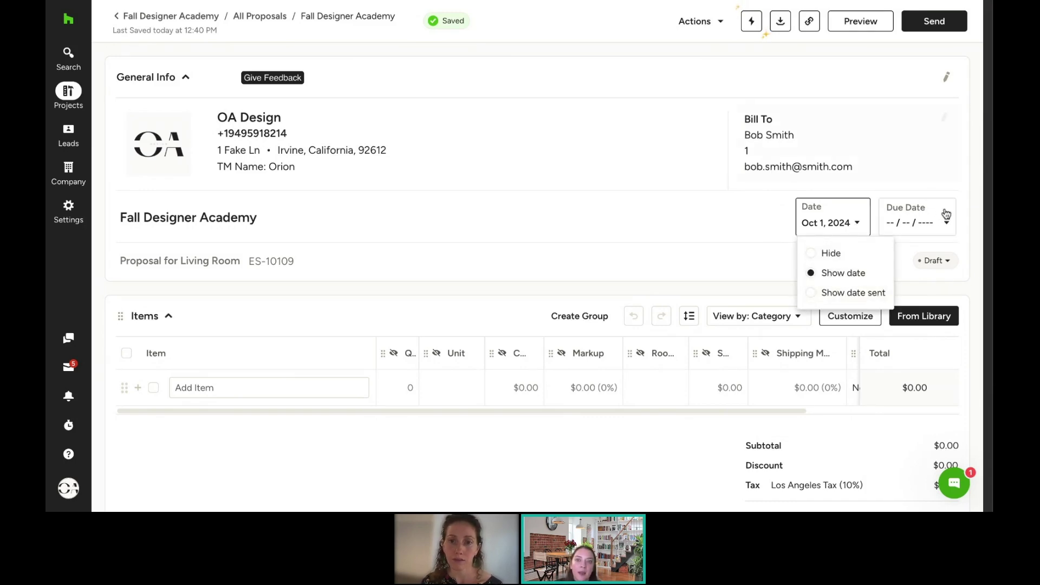
{"action": "left_click", "coordinate": [942, 220]}
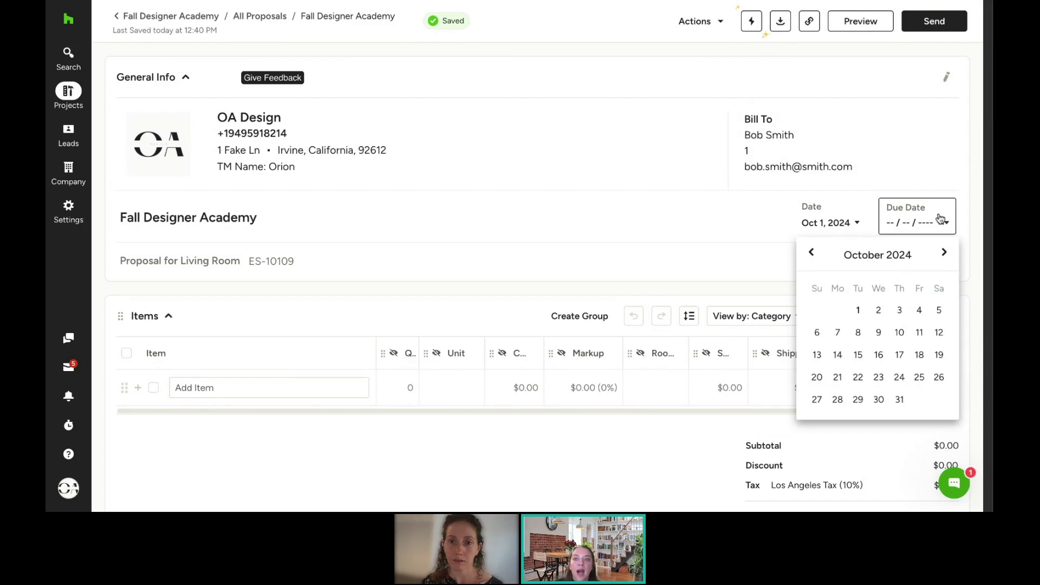
{"action": "left_click", "coordinate": [920, 313]}
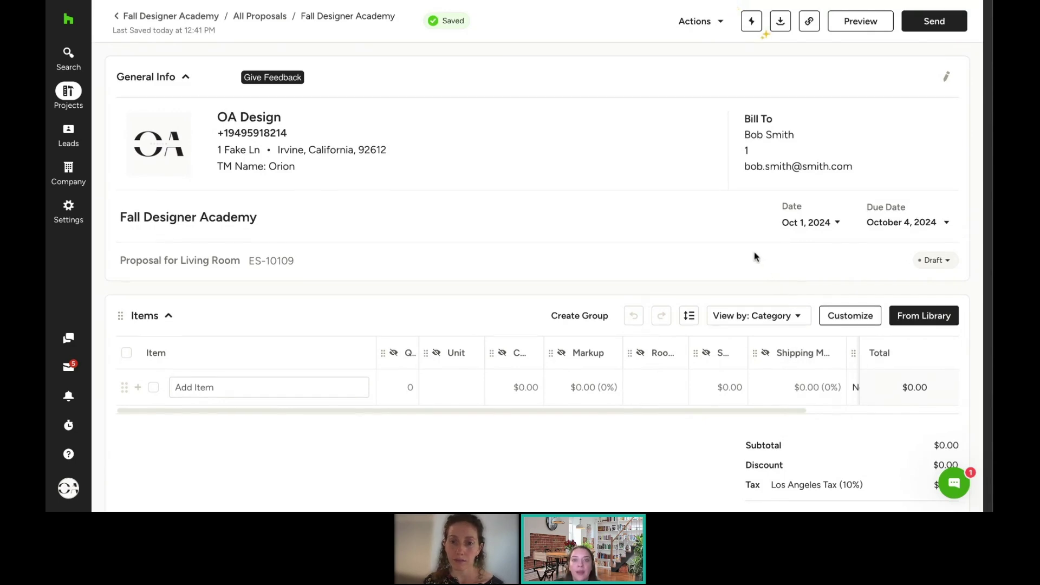
{"action": "scroll", "coordinate": [753, 250], "scroll_direction": "down", "scroll_amount": 1}
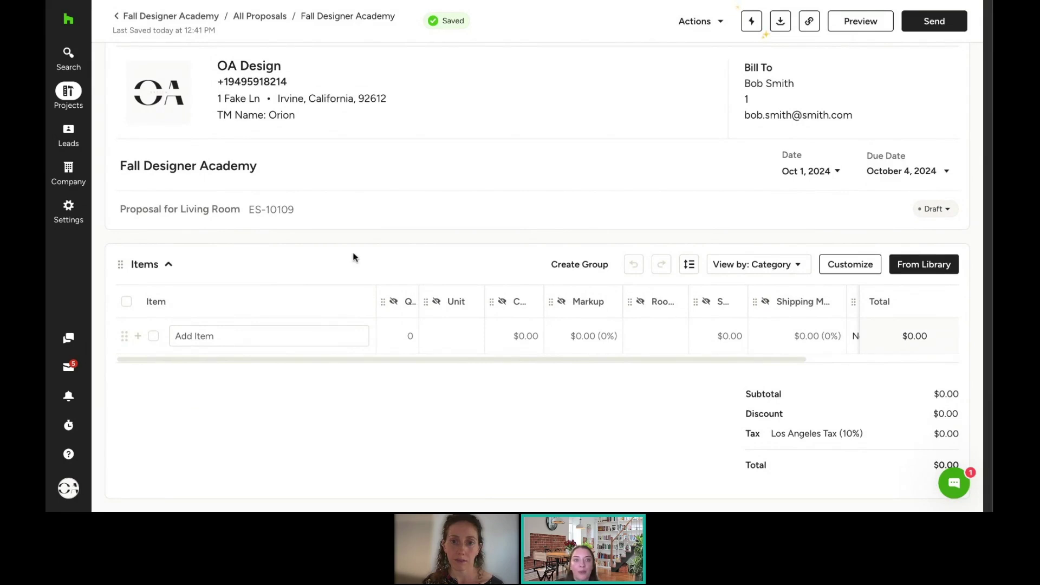
Step: Add the Harmony Modular 3-Piece Ottoman Sectional and Chris Loves Julia rug from Project Items
{"action": "left_click", "coordinate": [943, 269]}
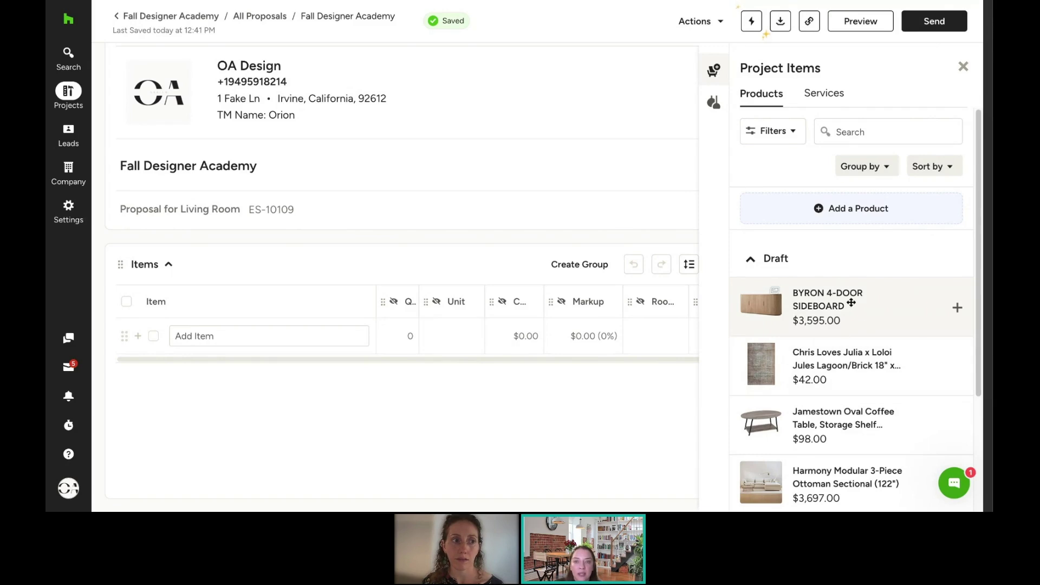
{"action": "scroll", "coordinate": [852, 303], "scroll_direction": "down", "scroll_amount": 3}
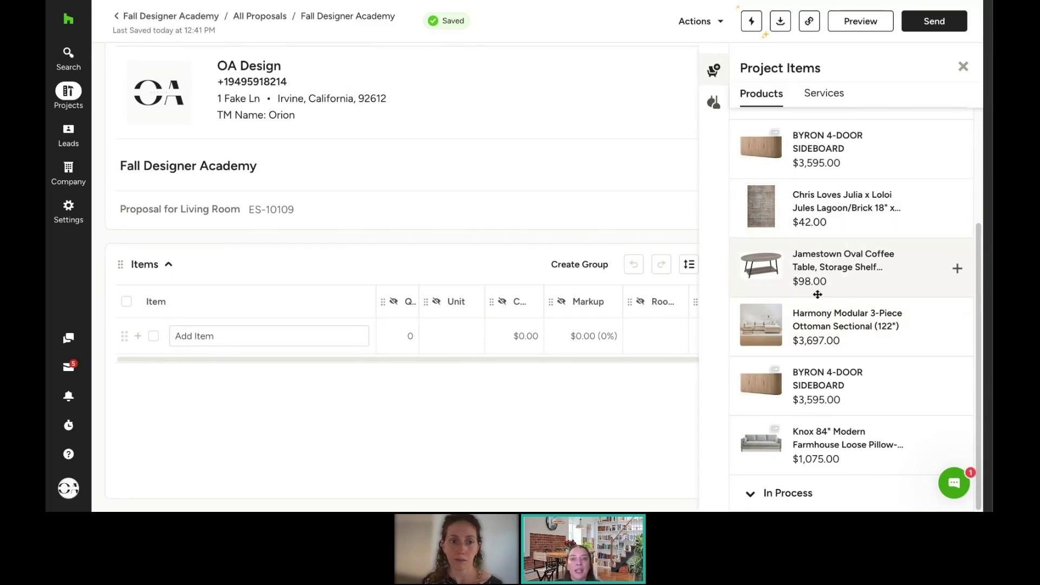
{"action": "left_click", "coordinate": [821, 325]}
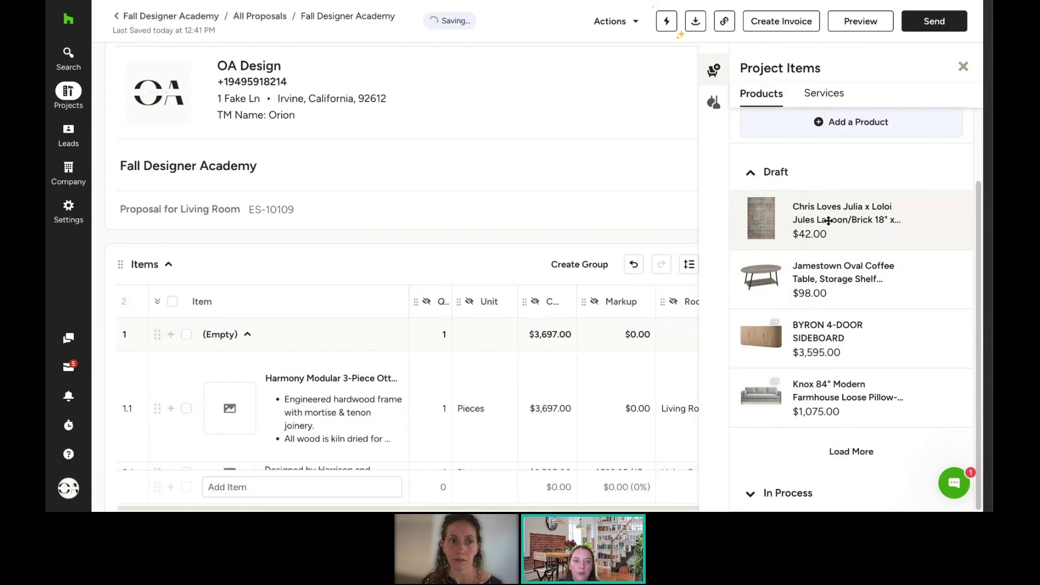
{"action": "left_click", "coordinate": [850, 212]}
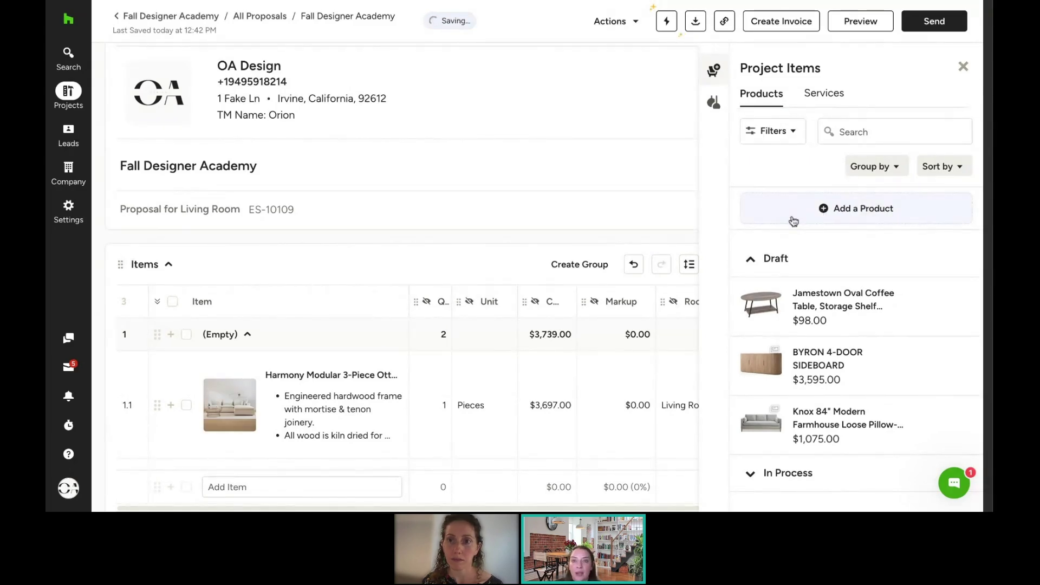
Step: Create a Custom Chair product, category Chairs, unit cost 5000, and drag it into the Items table
{"action": "left_click", "coordinate": [871, 214]}
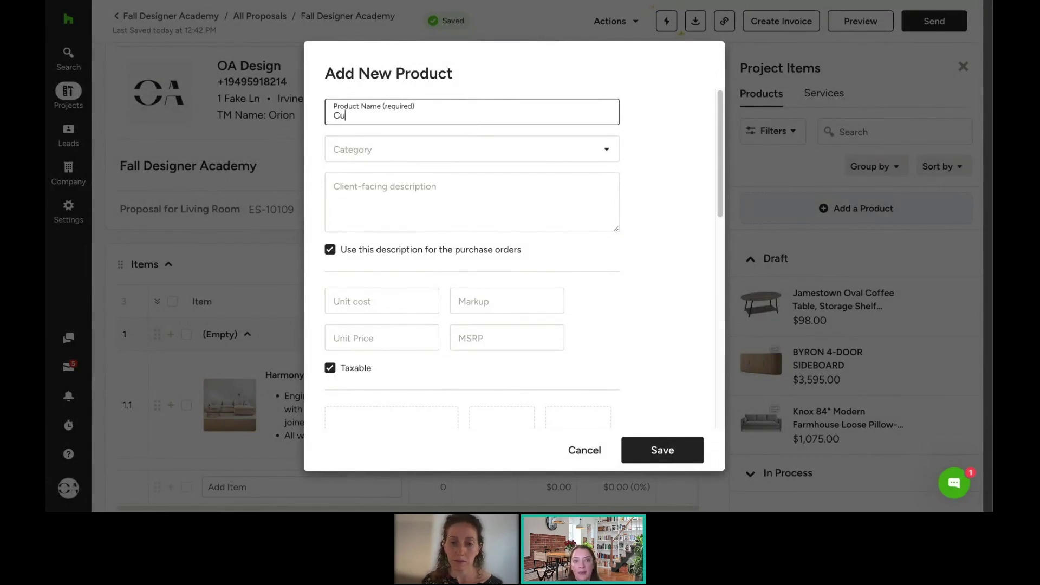
{"action": "type", "text": "stom"}
{"action": "key", "text": "BackSpace"}
{"action": "key", "text": "BackSpace"}
{"action": "type", "text": "Ch"}
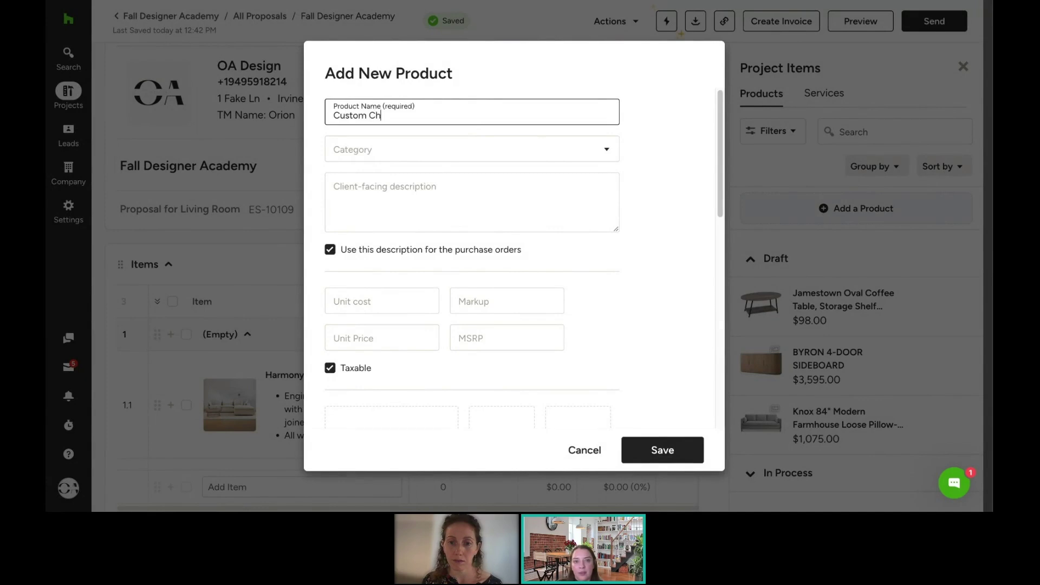
{"action": "type", "text": "air"}
{"action": "key", "text": "Tab"}
{"action": "type", "text": "Chari"}
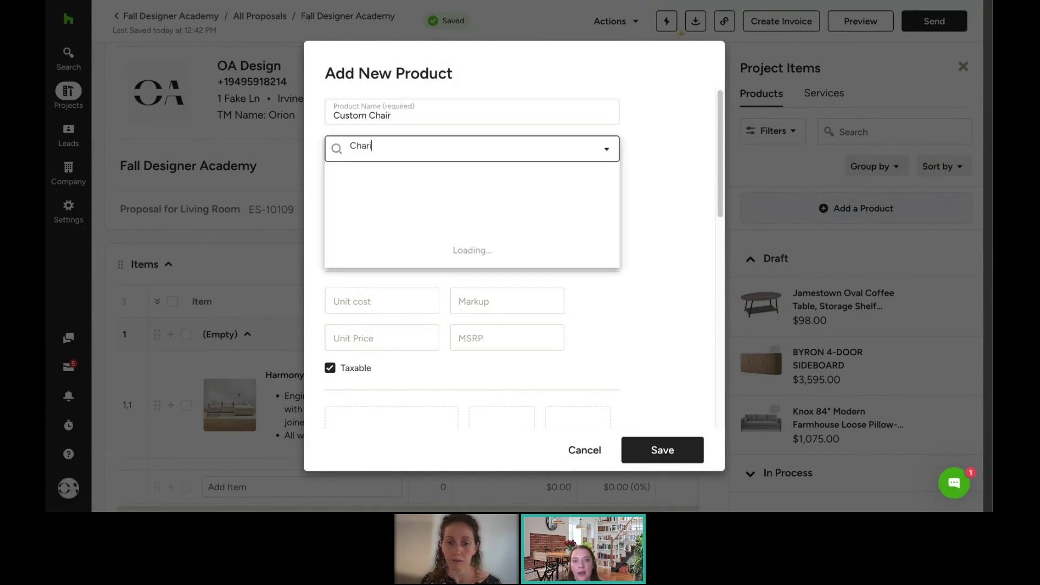
{"action": "type", "text": "s"}
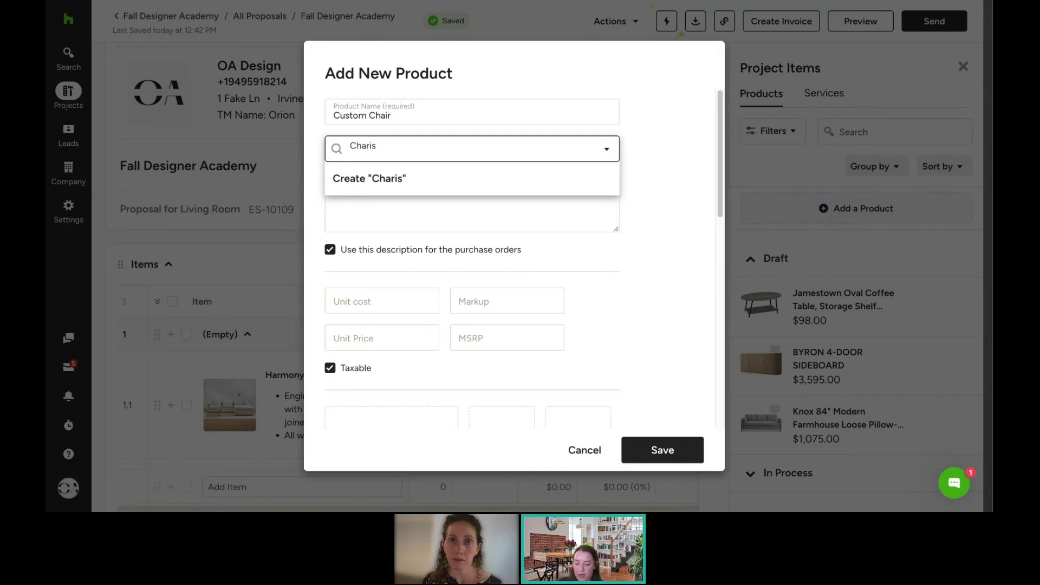
{"action": "key", "text": "BackSpace"}
{"action": "key", "text": "BackSpace"}
{"action": "key", "text": "BackSpace"}
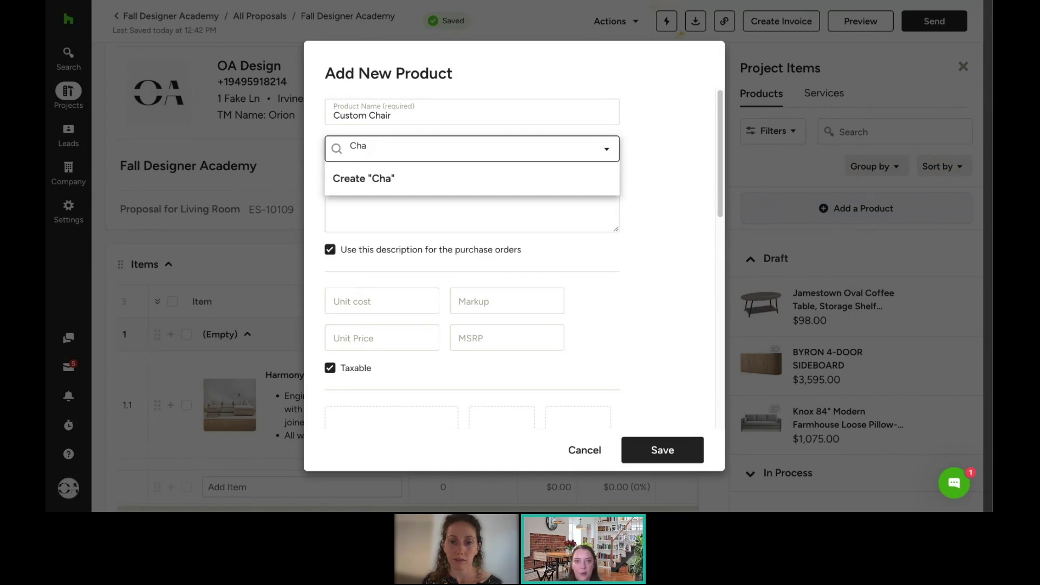
{"action": "type", "text": "irs"}
{"action": "left_click", "coordinate": [394, 171]}
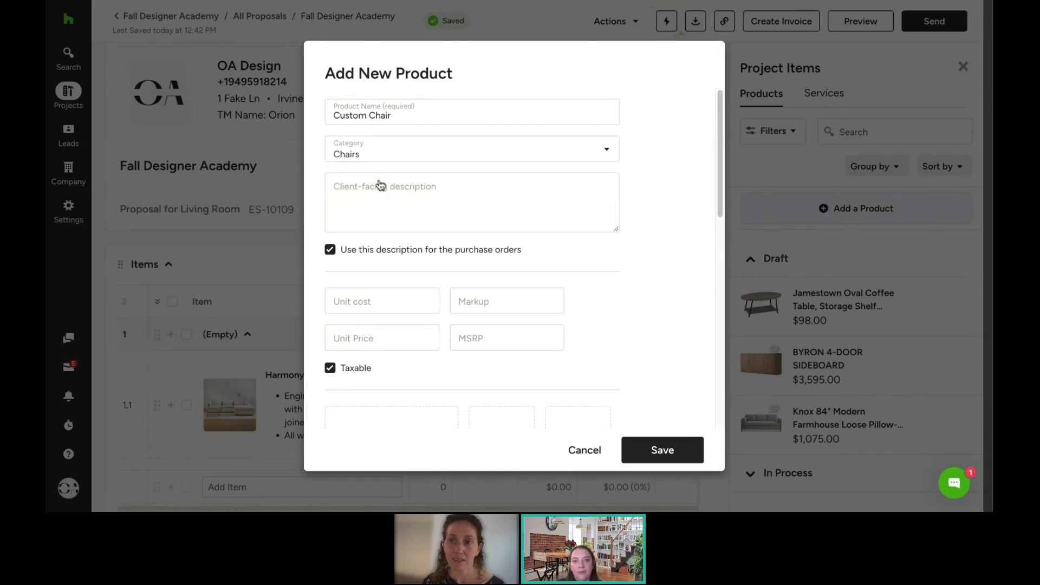
{"action": "left_click", "coordinate": [386, 296]}
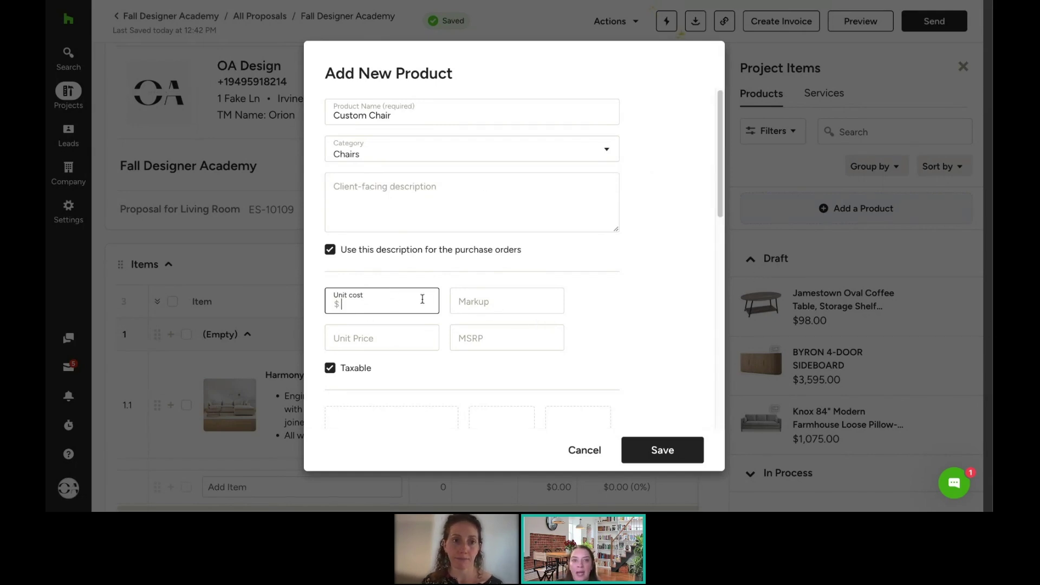
{"action": "type", "text": "5000"}
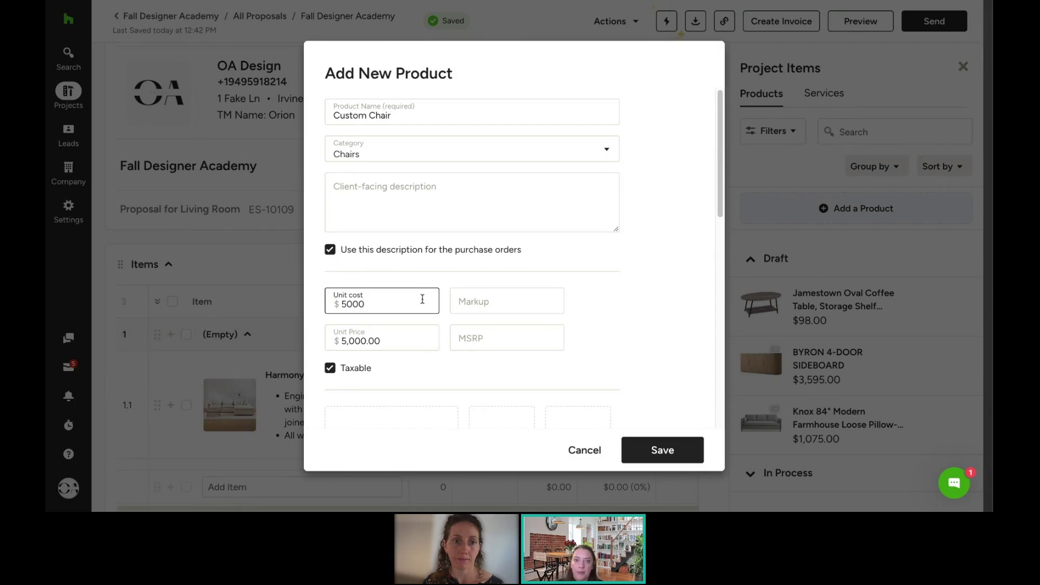
{"action": "left_click", "coordinate": [688, 449]}
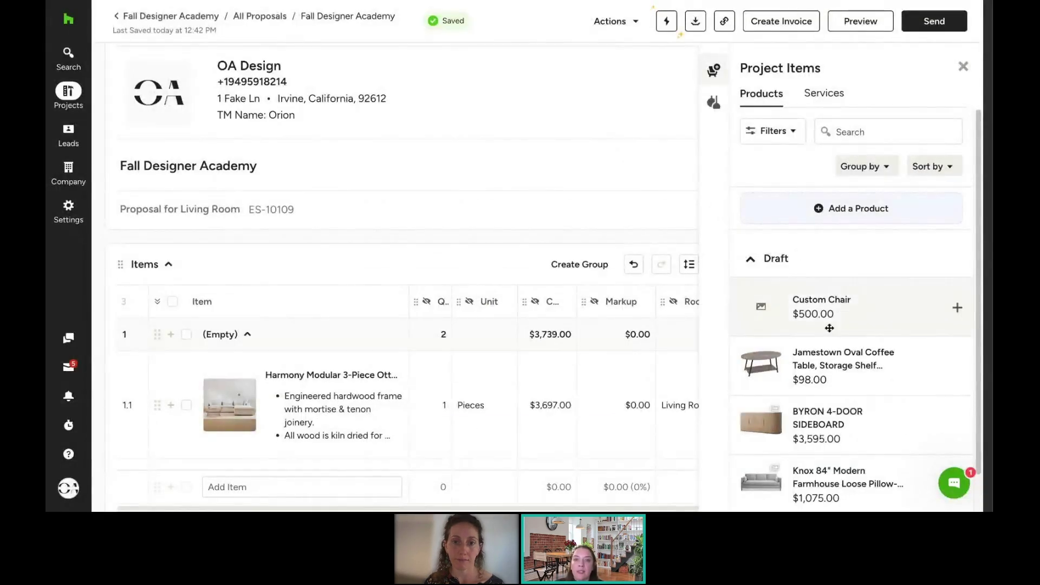
{"action": "left_click_drag", "start_coordinate": [831, 325], "coordinate": [443, 406]}
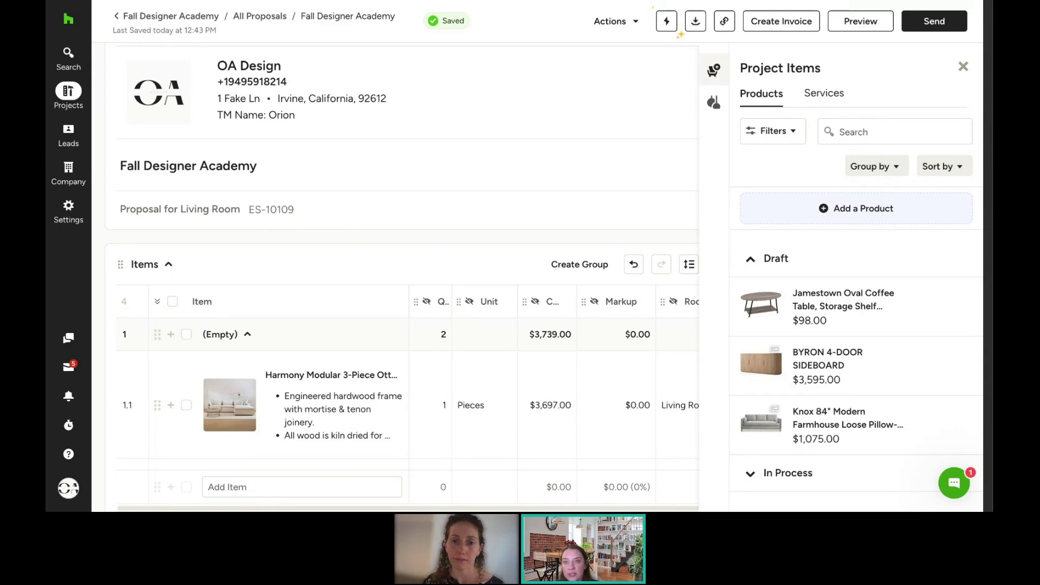
Step: Add the ENCOMPASS DINING CHAIR from the full product library to the proposal
{"action": "left_click", "coordinate": [823, 95]}
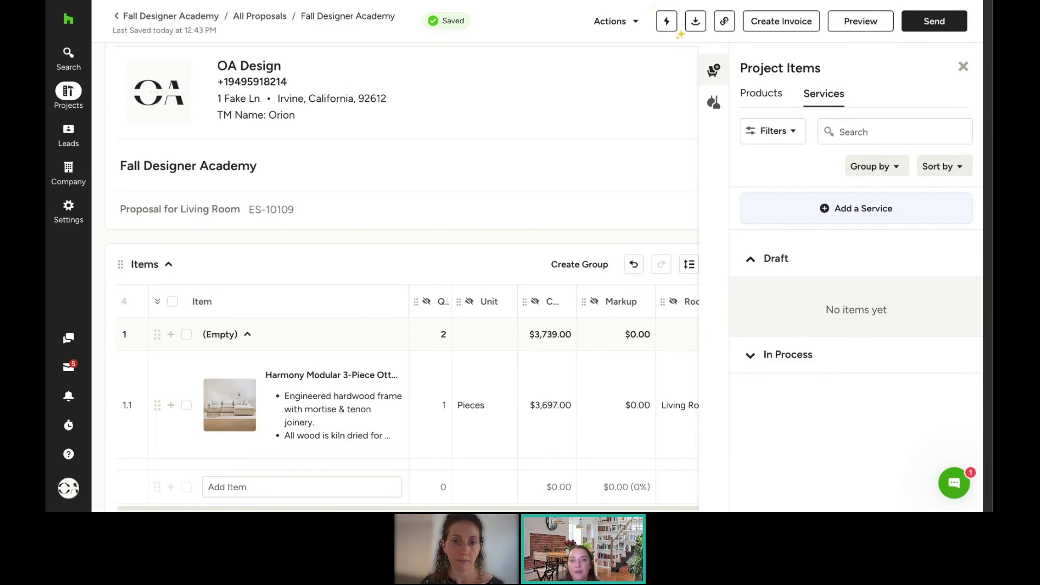
{"action": "left_click", "coordinate": [714, 104]}
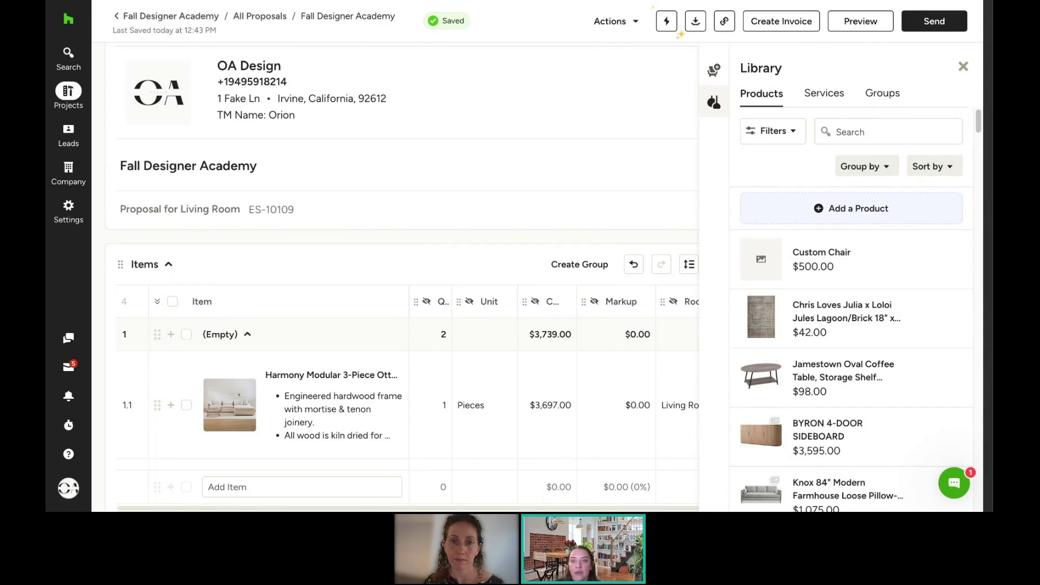
{"action": "scroll", "coordinate": [854, 287], "scroll_direction": "down", "scroll_amount": 4}
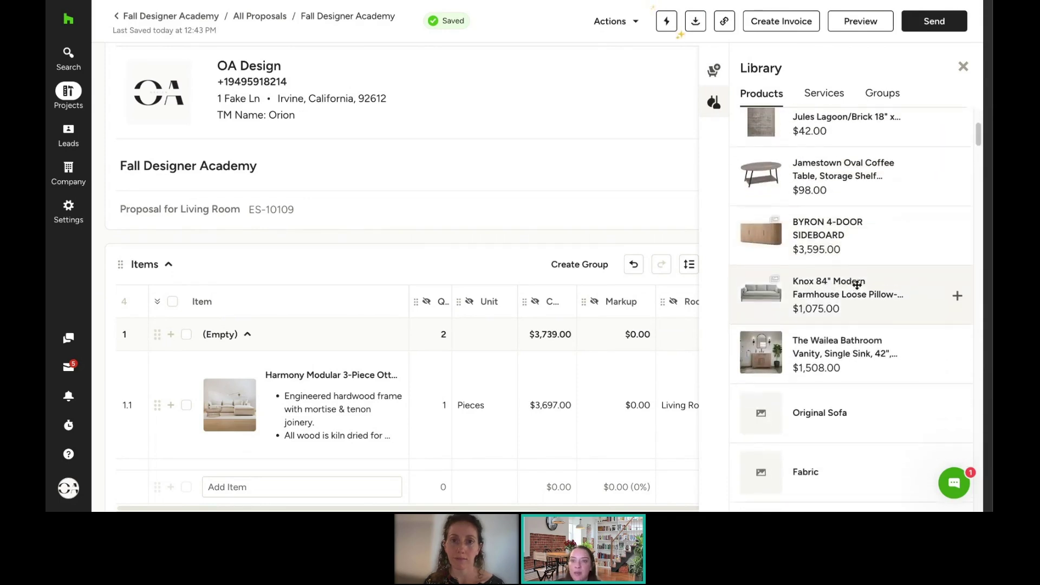
{"action": "scroll", "coordinate": [856, 285], "scroll_direction": "down", "scroll_amount": 3}
{"action": "scroll", "coordinate": [858, 285], "scroll_direction": "down", "scroll_amount": 8}
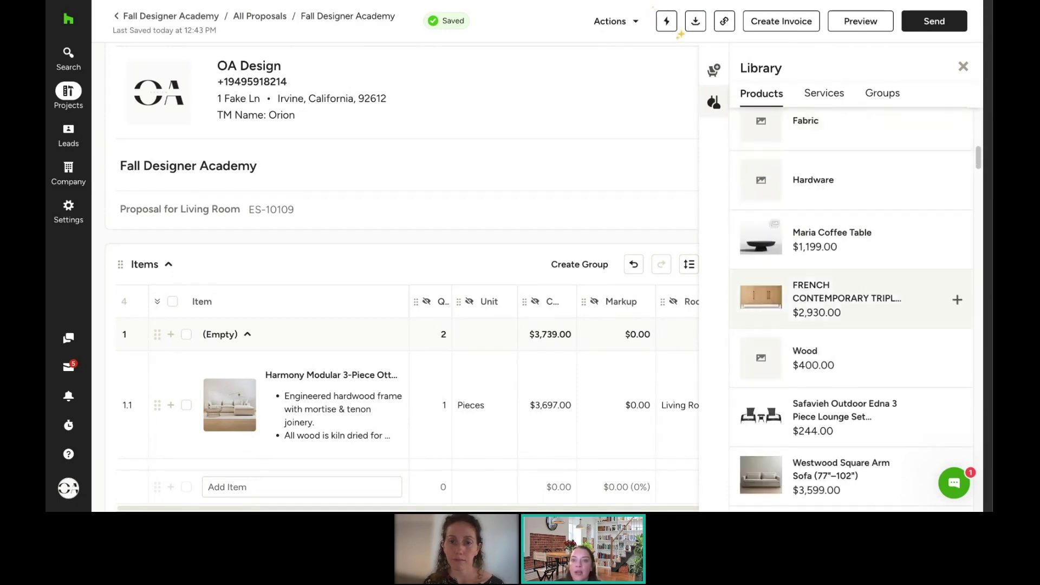
{"action": "scroll", "coordinate": [856, 266], "scroll_direction": "down", "scroll_amount": 5}
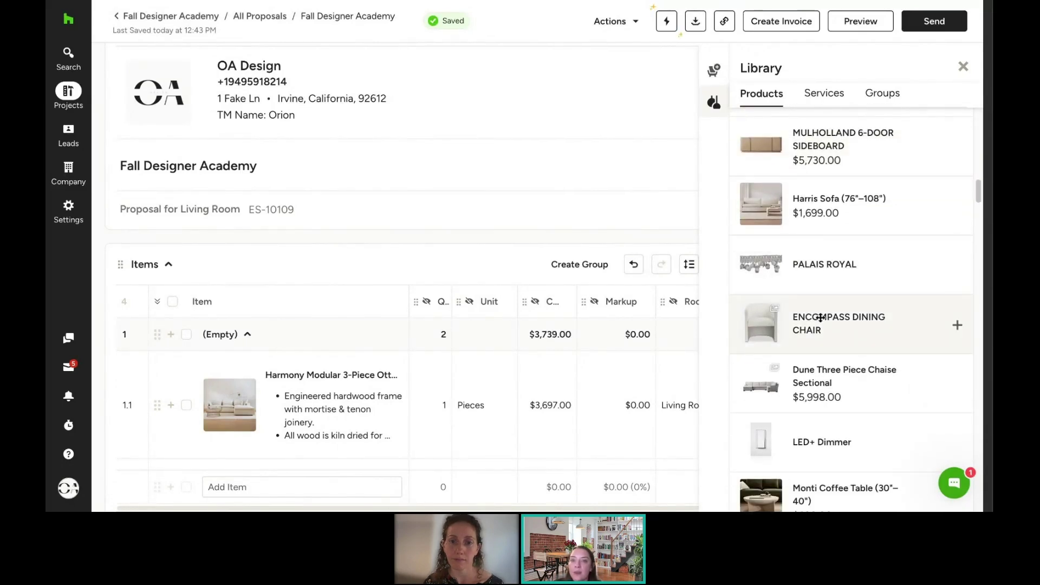
{"action": "left_click", "coordinate": [821, 317]}
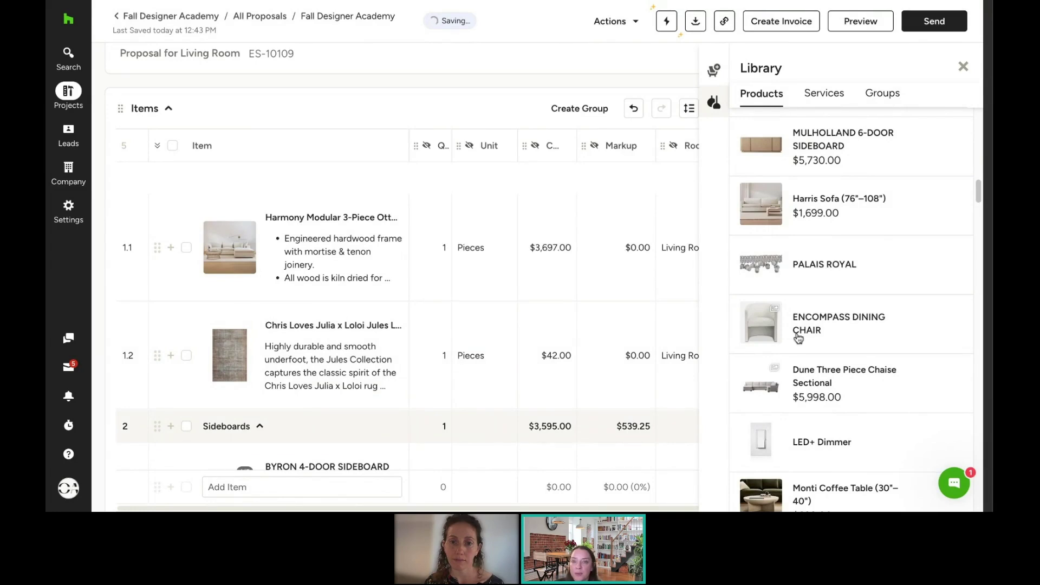
Step: Add the Design Fee service from the Library's Services list to the items
{"action": "scroll", "coordinate": [849, 123], "scroll_direction": "up", "scroll_amount": 1}
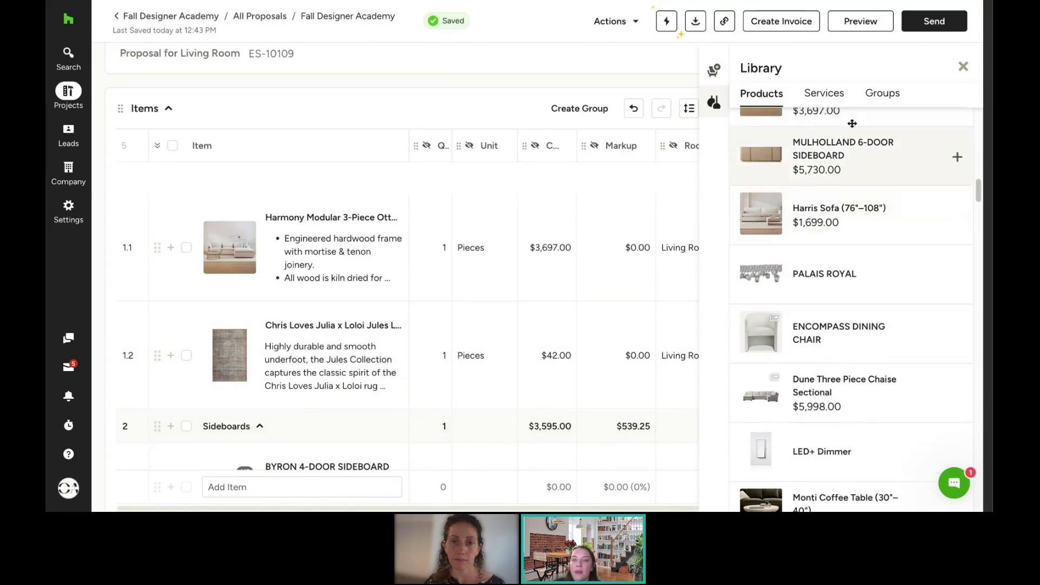
{"action": "left_click", "coordinate": [838, 105]}
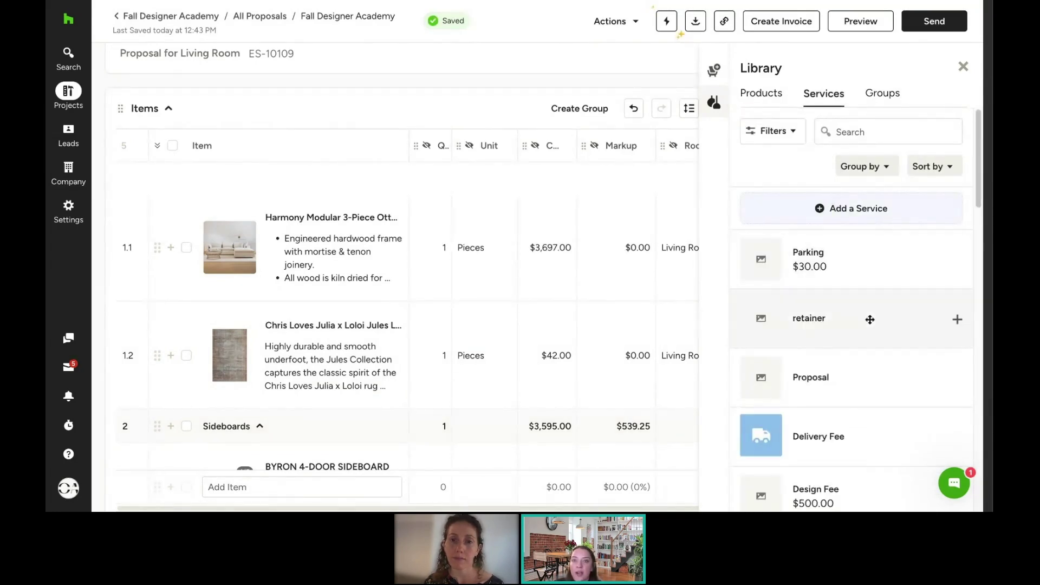
{"action": "scroll", "coordinate": [845, 358], "scroll_direction": "down", "scroll_amount": 1}
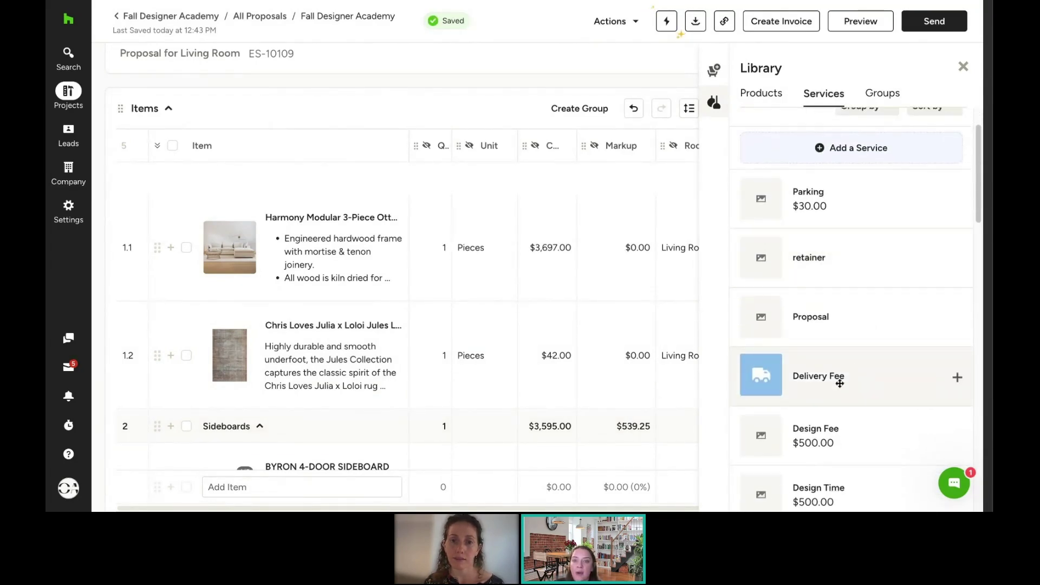
{"action": "left_click", "coordinate": [785, 441]}
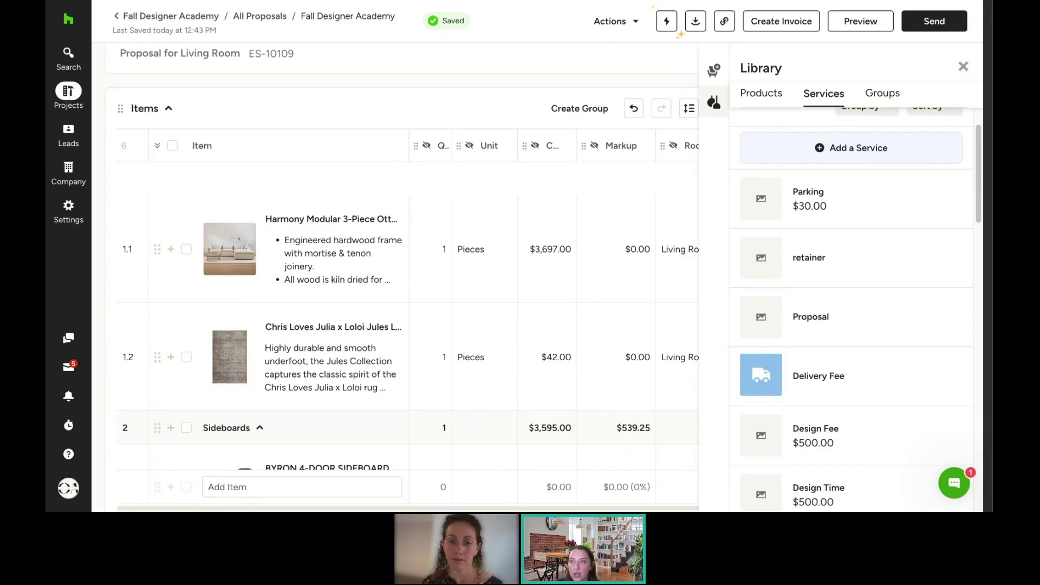
Step: Close the Library panel and view the full items table through its Tax and Notes columns
{"action": "left_click", "coordinate": [963, 67]}
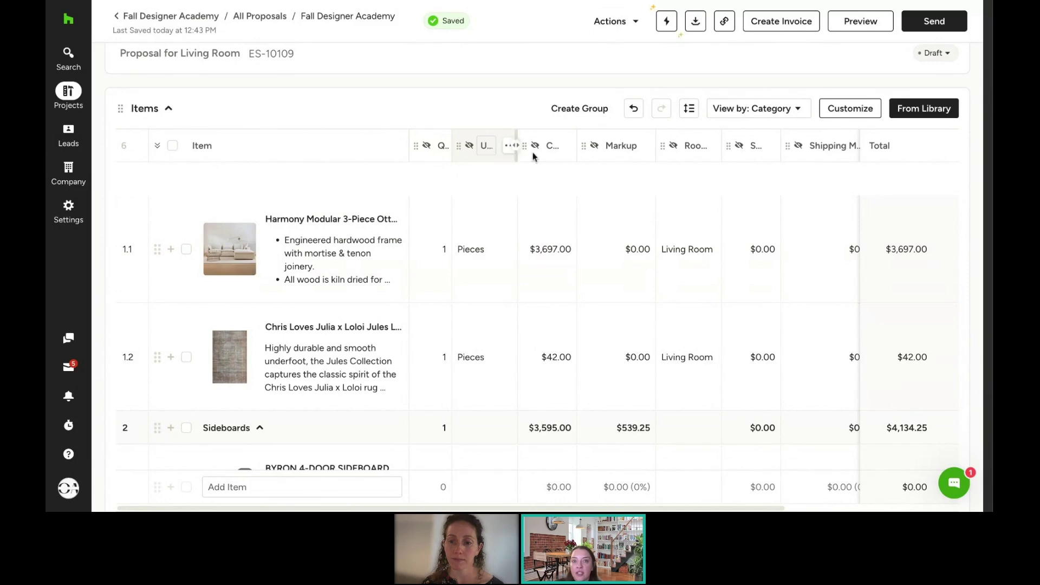
{"action": "mouse_move", "coordinate": [594, 149]}
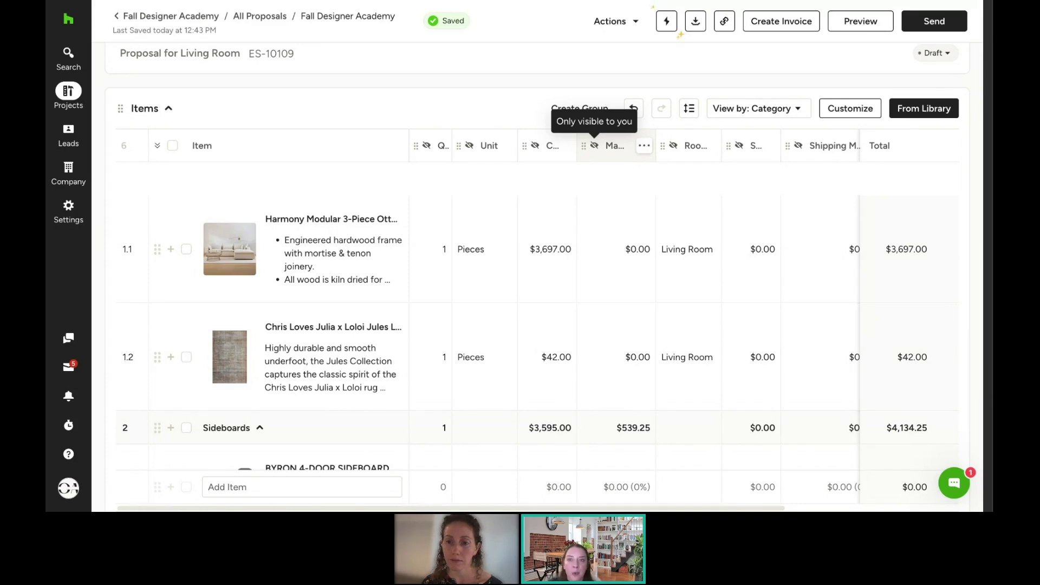
{"action": "left_click", "coordinate": [645, 146]}
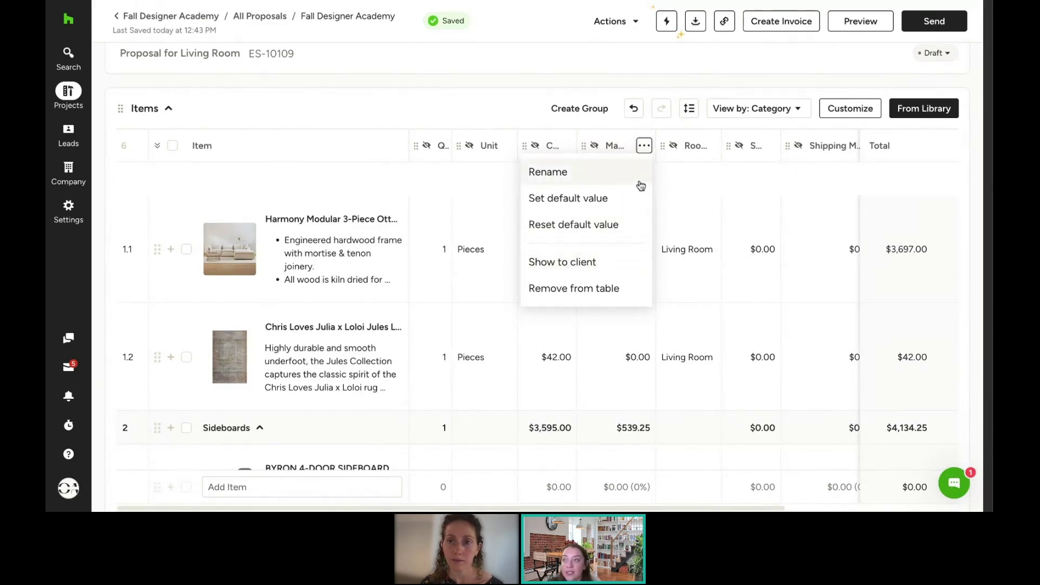
{"action": "left_click", "coordinate": [524, 80]}
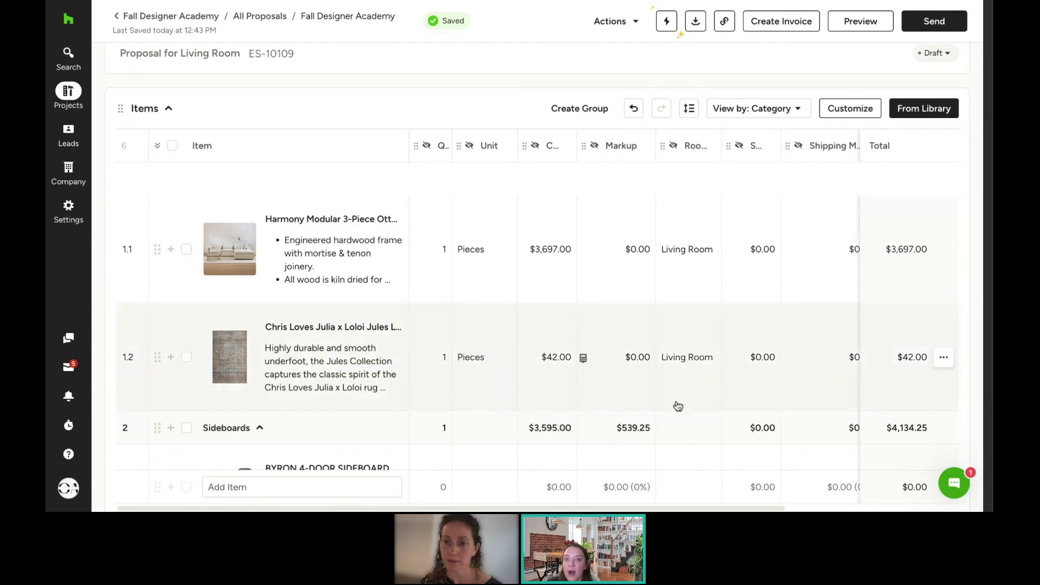
{"action": "scroll", "coordinate": [630, 509], "scroll_direction": "right", "scroll_amount": 5}
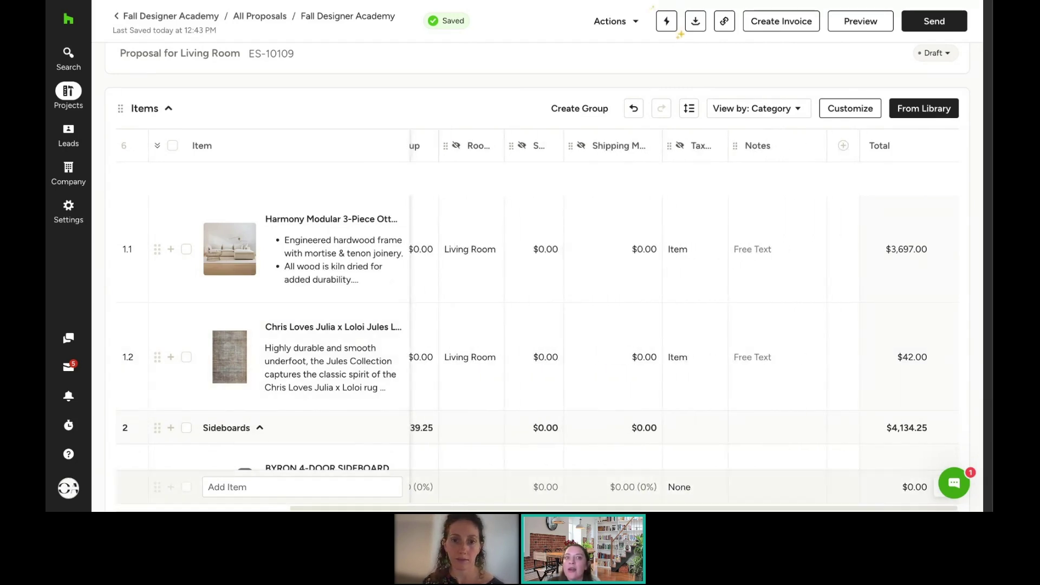
Step: Turn on the Color column in the items table's Manage columns settings
{"action": "left_click", "coordinate": [841, 111]}
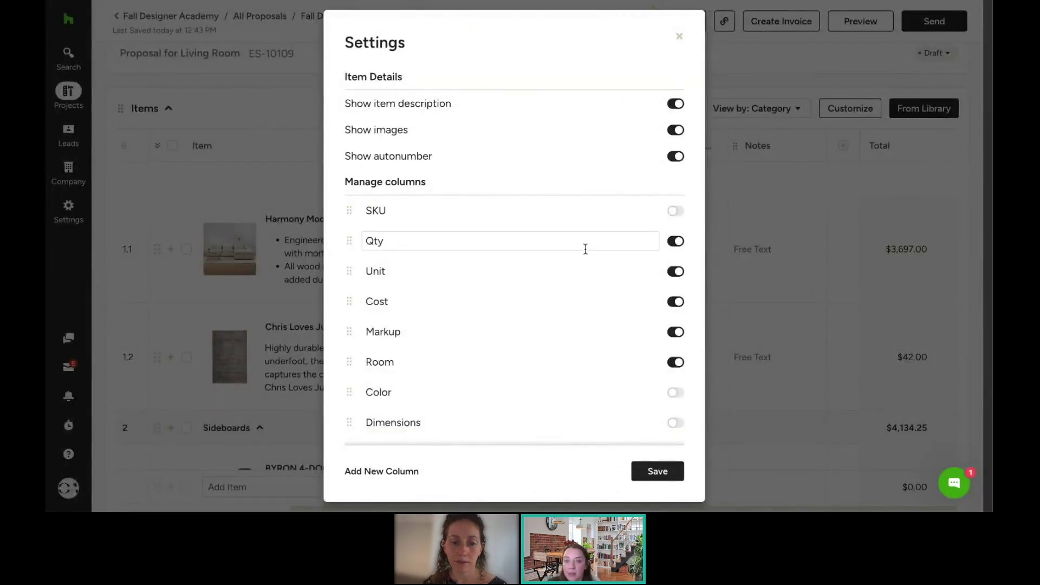
{"action": "scroll", "coordinate": [585, 249], "scroll_direction": "down", "scroll_amount": 1}
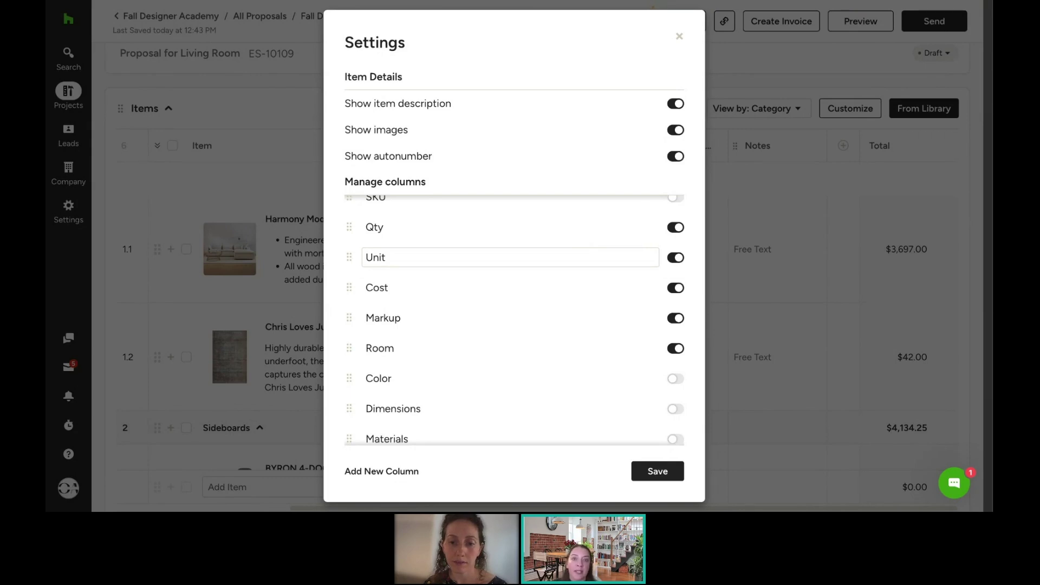
{"action": "scroll", "coordinate": [514, 320], "scroll_direction": "down", "scroll_amount": 1}
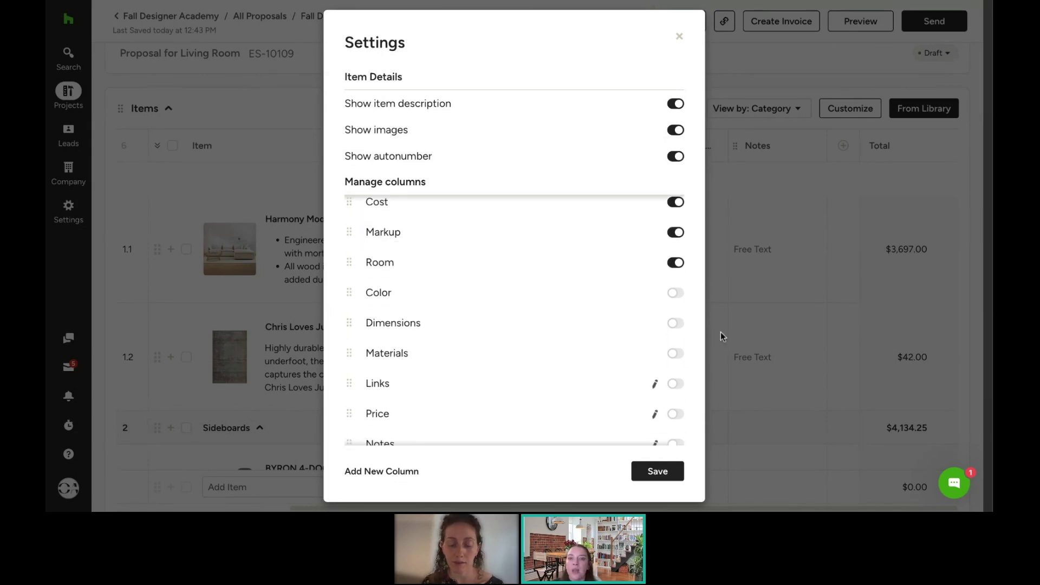
{"action": "left_click", "coordinate": [676, 294]}
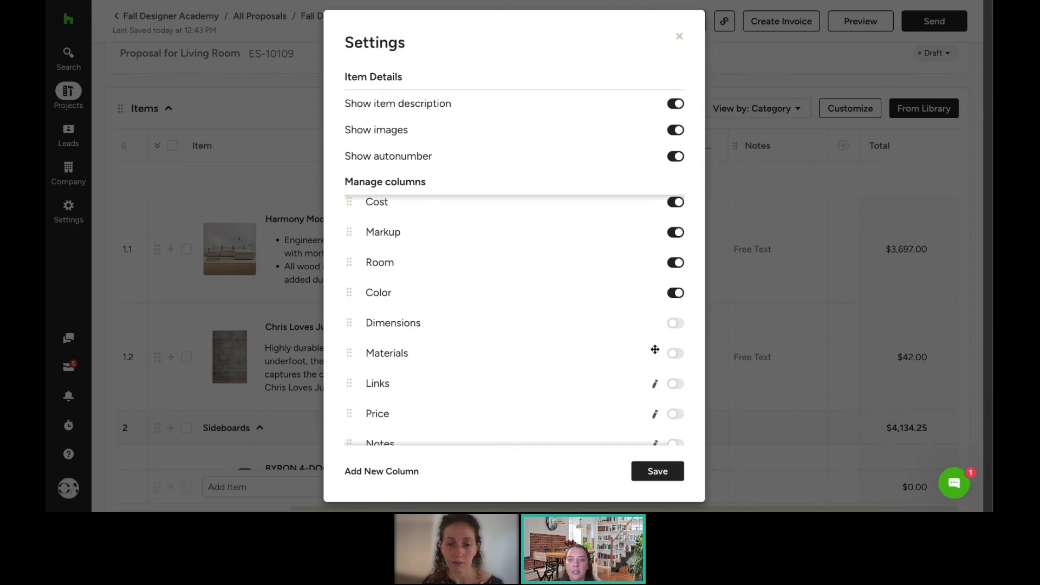
{"action": "left_click", "coordinate": [630, 351]}
{"action": "scroll", "coordinate": [630, 351], "scroll_direction": "down", "scroll_amount": 3}
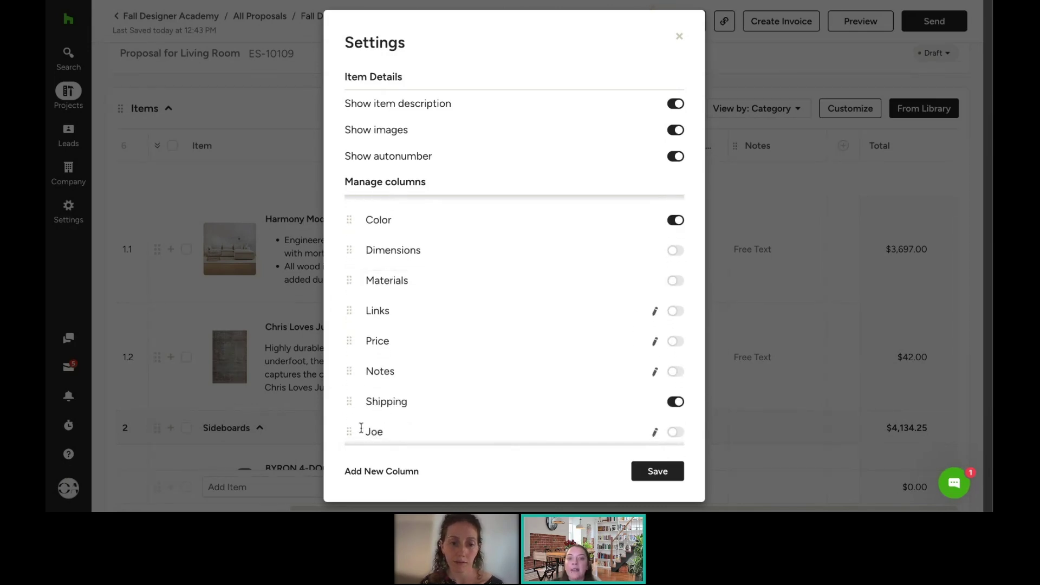
{"action": "scroll", "coordinate": [379, 428], "scroll_direction": "down", "scroll_amount": 2}
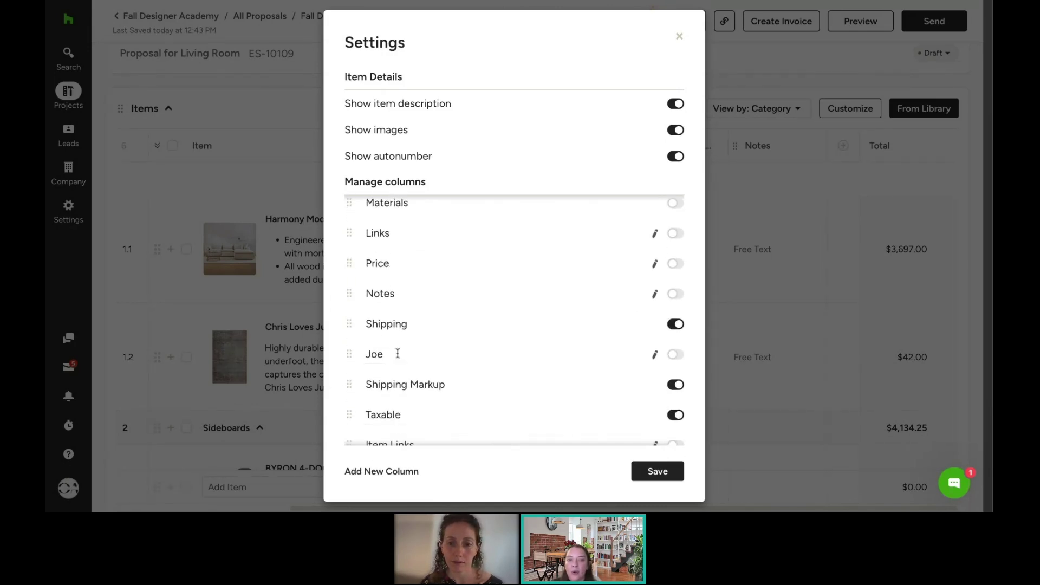
{"action": "scroll", "coordinate": [397, 346], "scroll_direction": "down", "scroll_amount": 2}
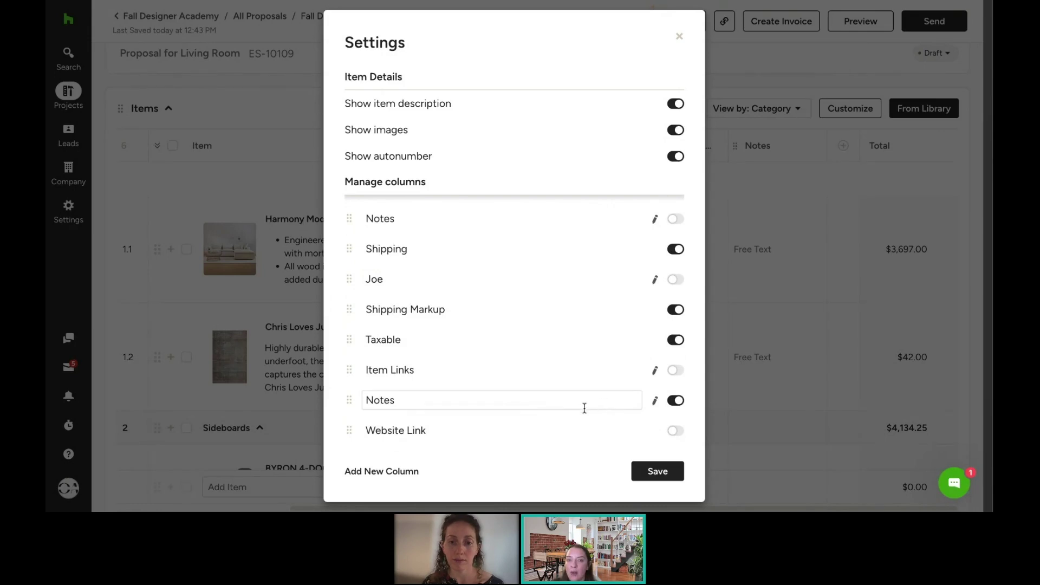
{"action": "left_click", "coordinate": [401, 472]}
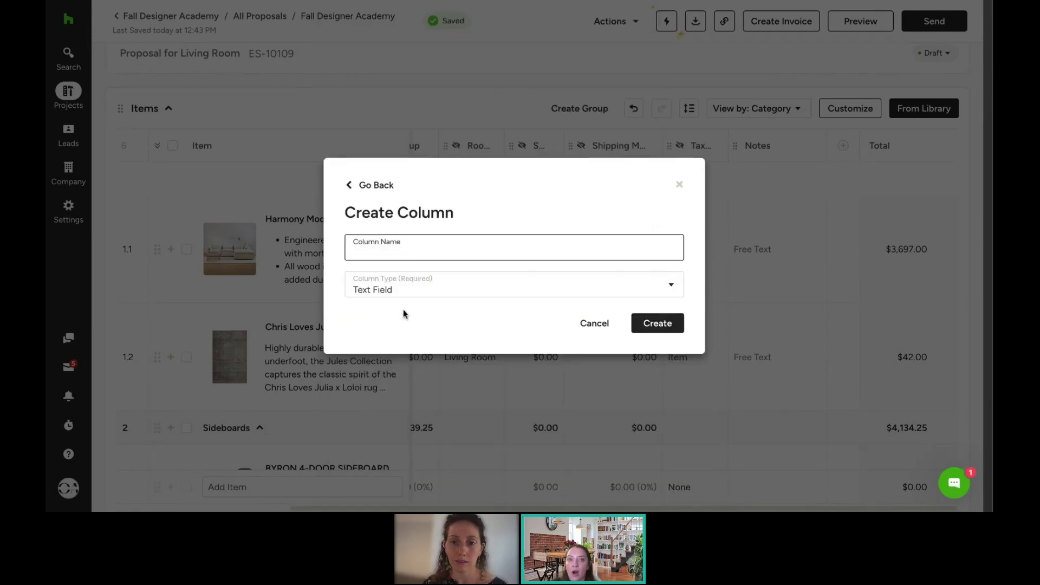
{"action": "type", "text": "Notes"}
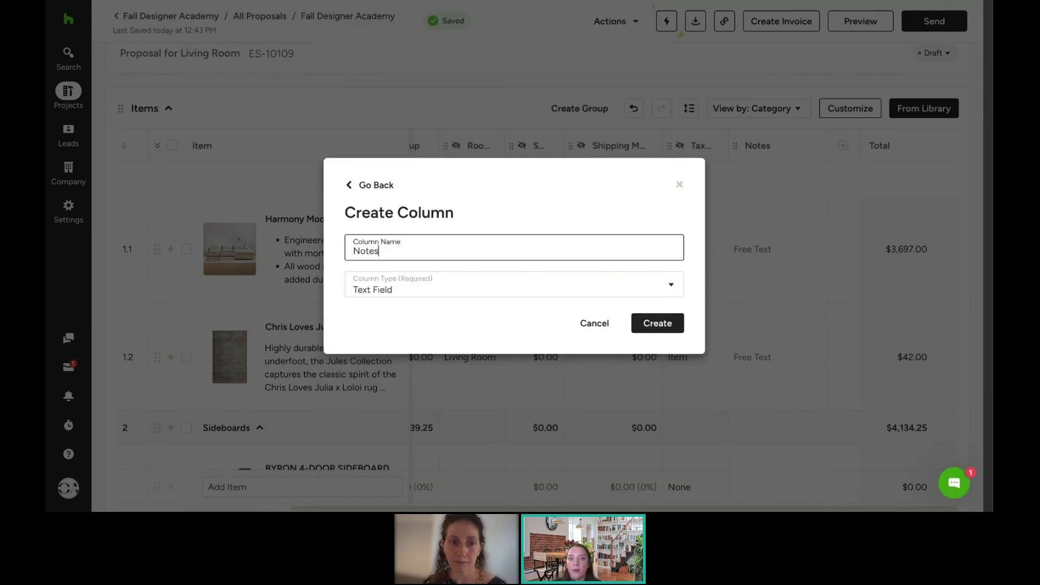
{"action": "left_click", "coordinate": [429, 287]}
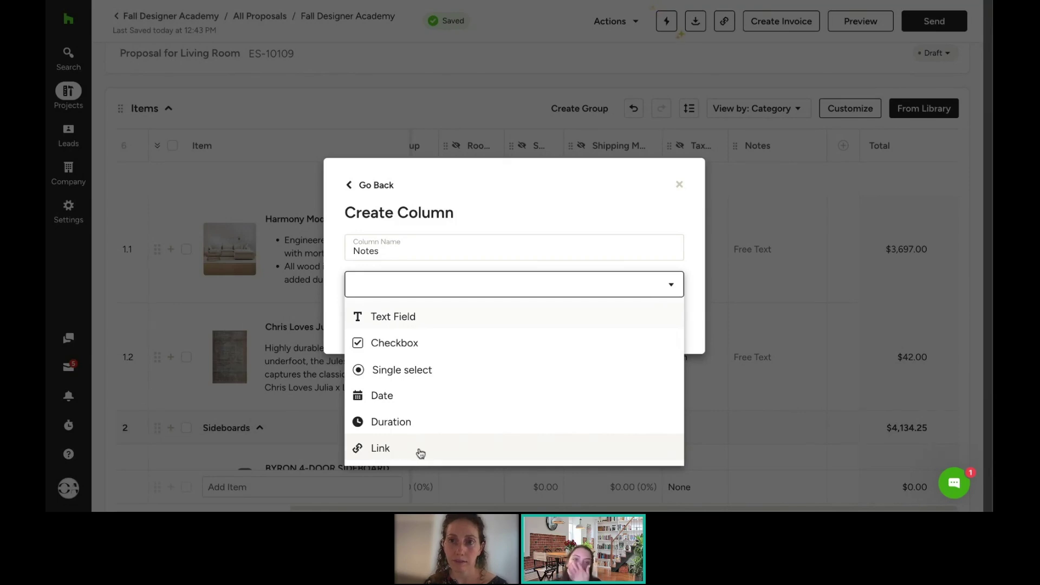
{"action": "left_click", "coordinate": [489, 192]}
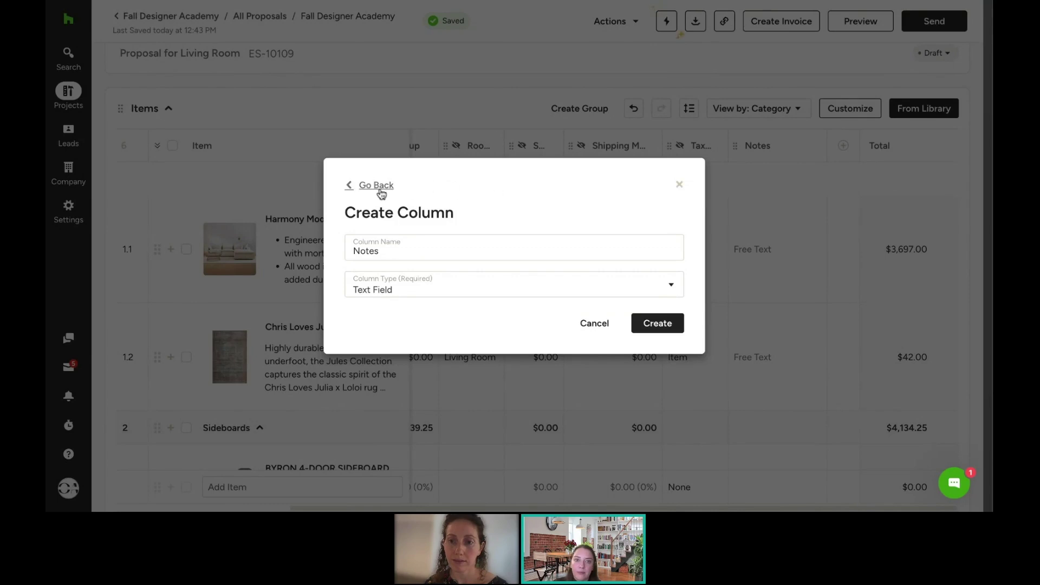
{"action": "left_click", "coordinate": [355, 185]}
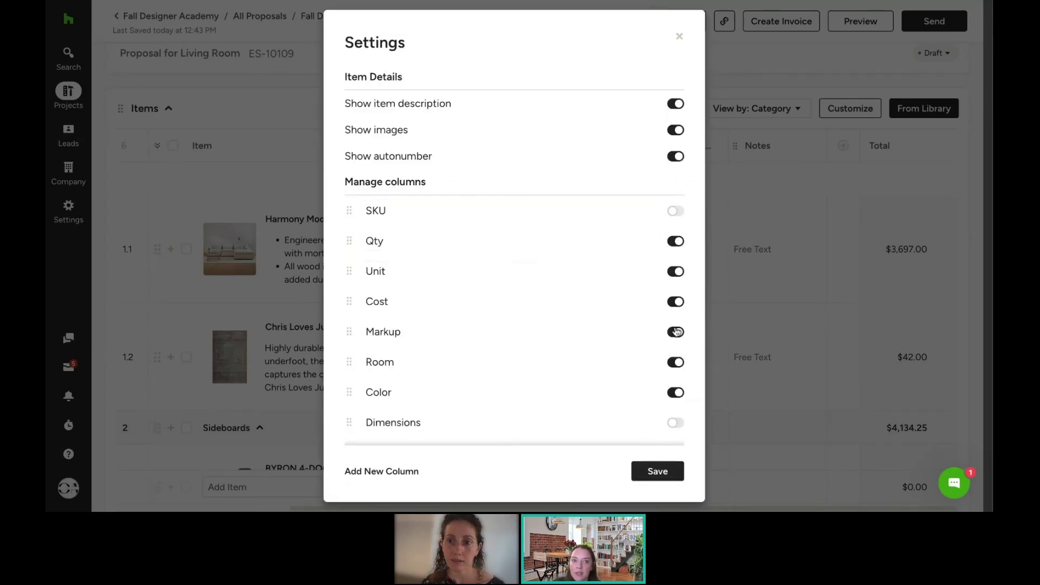
Step: Save the column settings and review the items table with its new Color column
{"action": "left_click", "coordinate": [665, 475]}
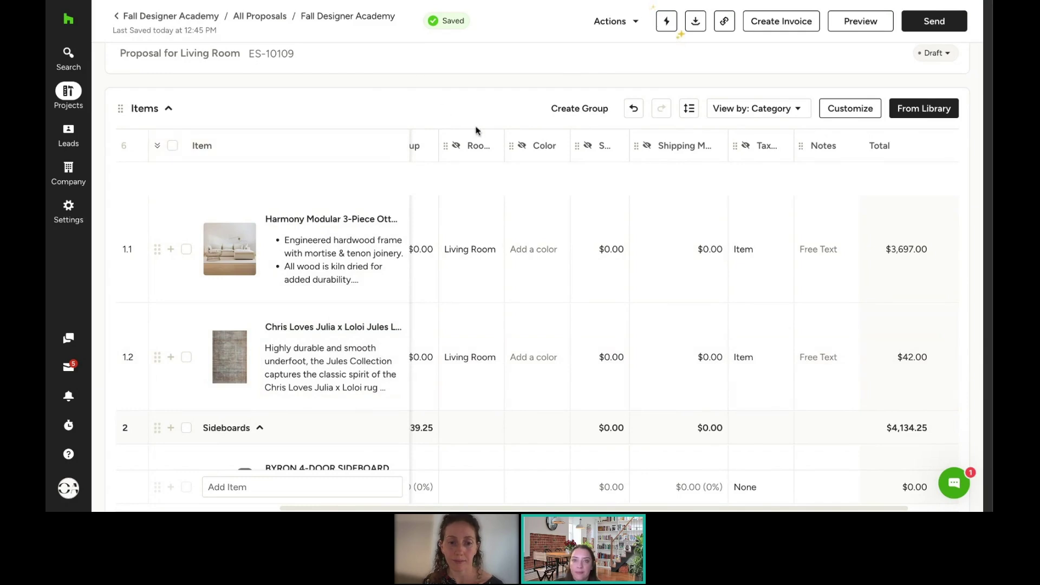
{"action": "scroll", "coordinate": [530, 226], "scroll_direction": "up", "scroll_amount": 4}
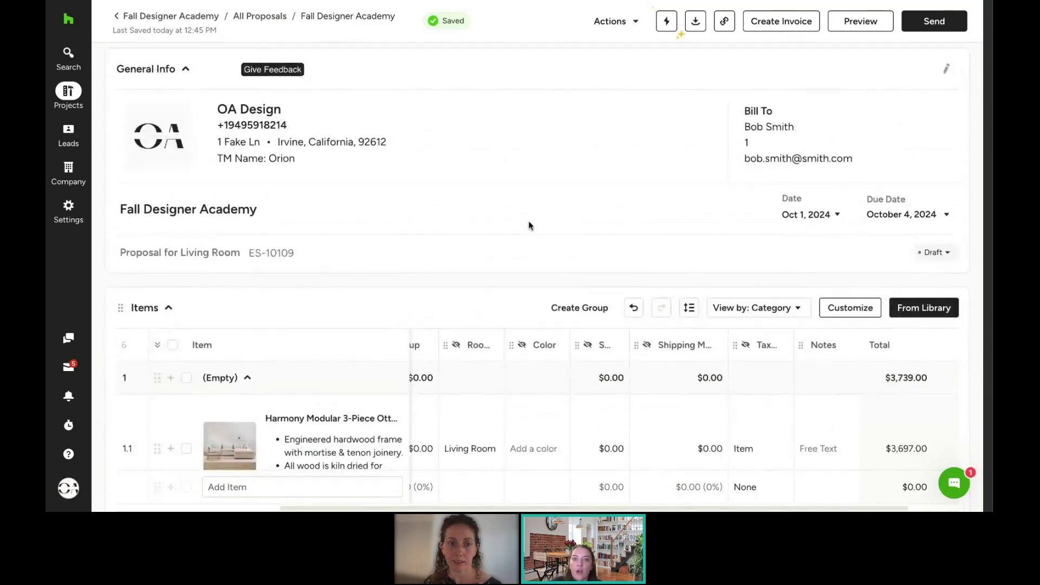
{"action": "scroll", "coordinate": [530, 226], "scroll_direction": "down", "scroll_amount": 1}
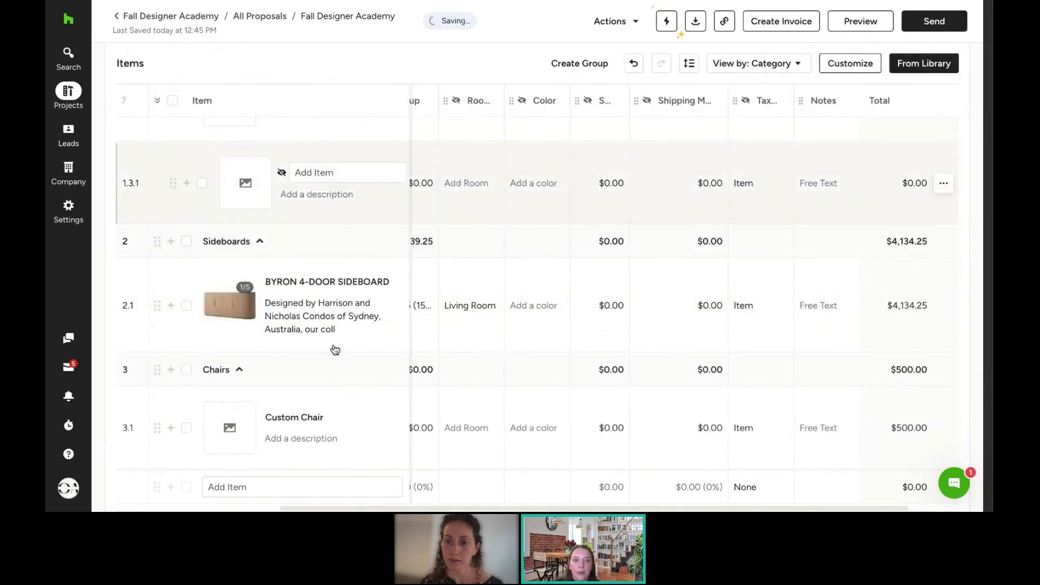
Step: Rename the New Group row to 'Custom Chair'
{"action": "scroll", "coordinate": [341, 325], "scroll_direction": "up", "scroll_amount": 2}
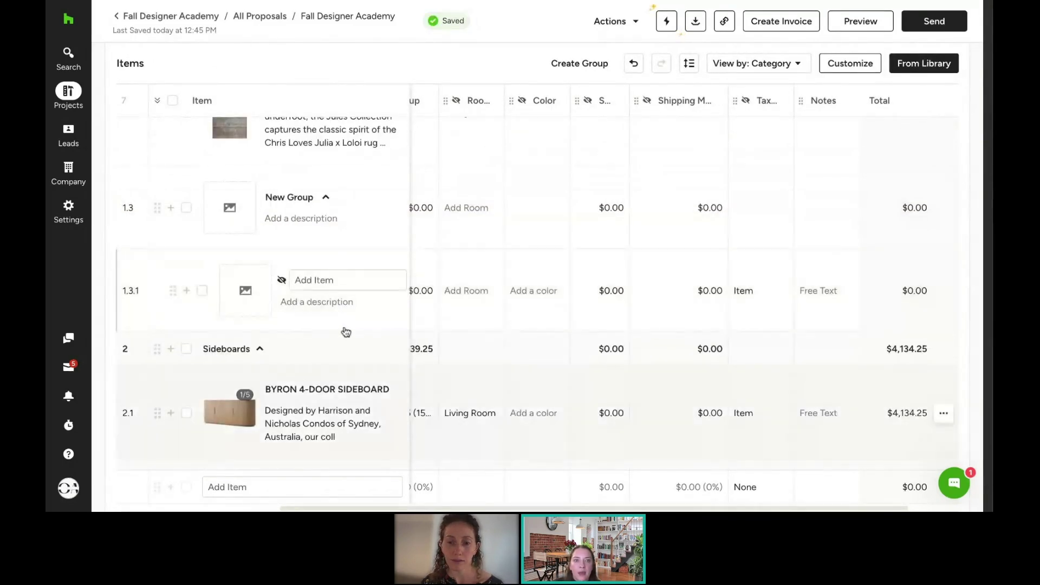
{"action": "left_click", "coordinate": [295, 198]}
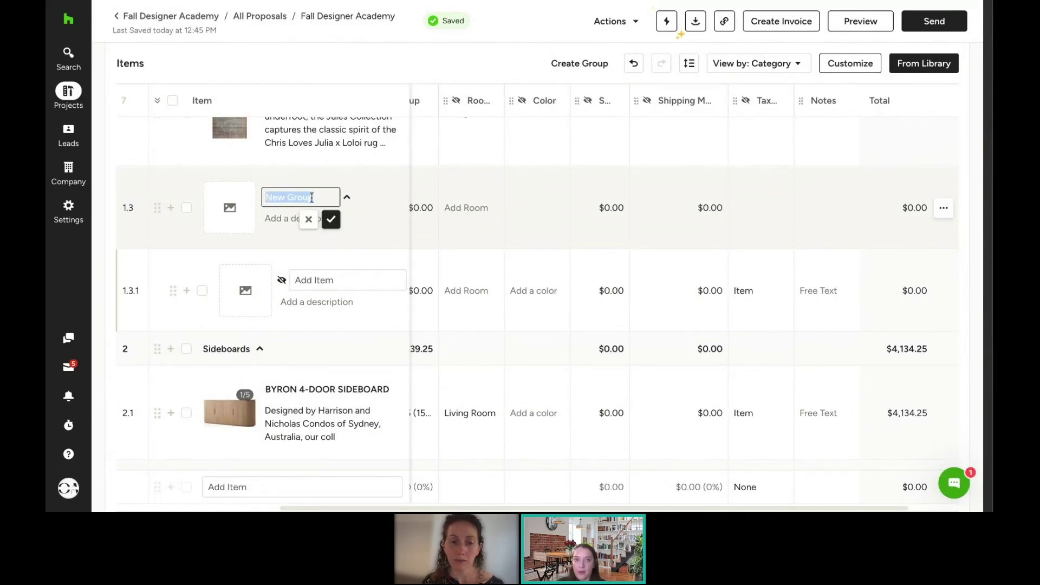
{"action": "type", "text": "Custom"}
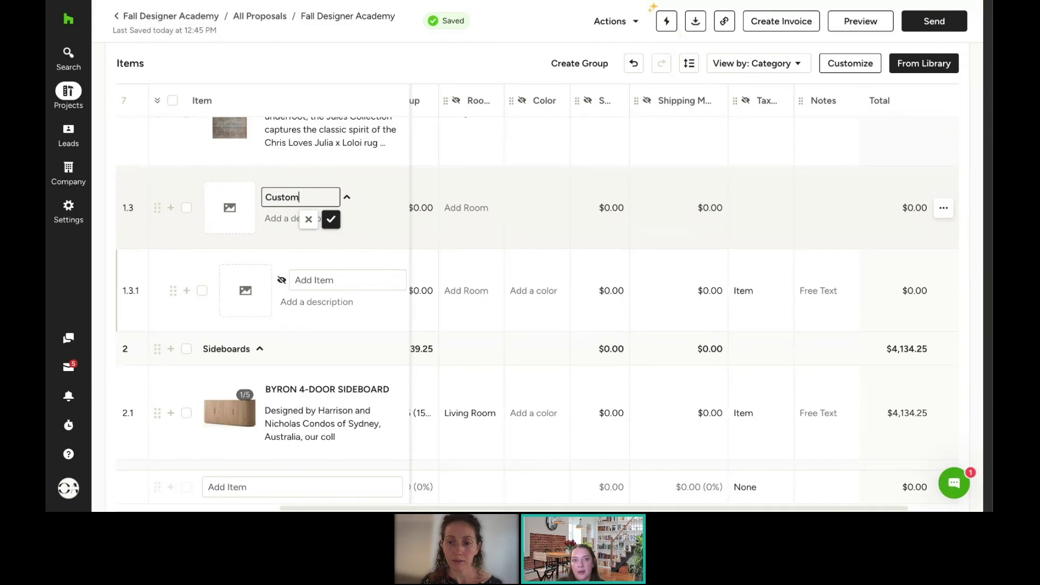
{"action": "type", "text": " Chair"}
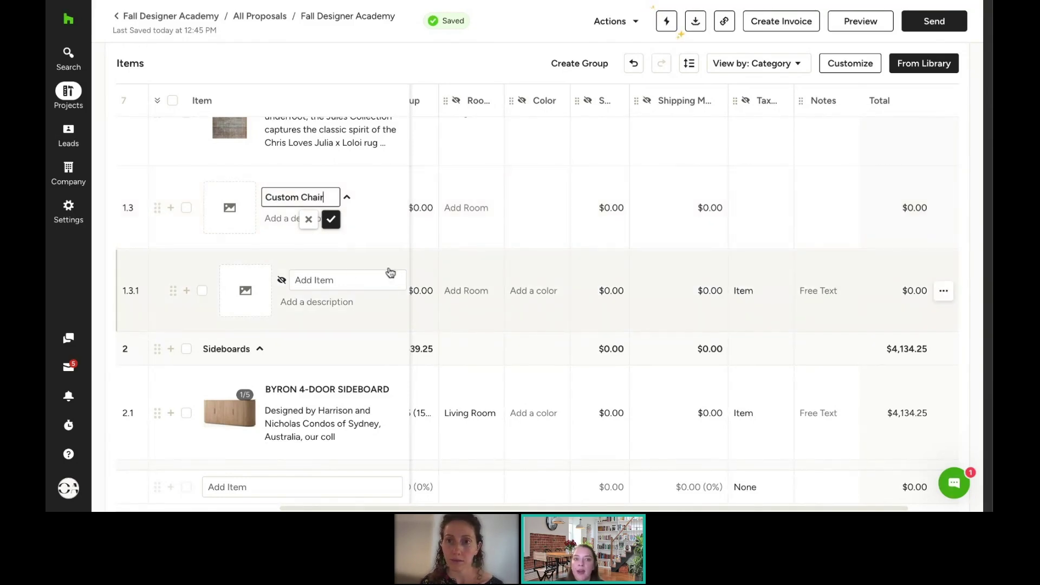
{"action": "left_click", "coordinate": [351, 279]}
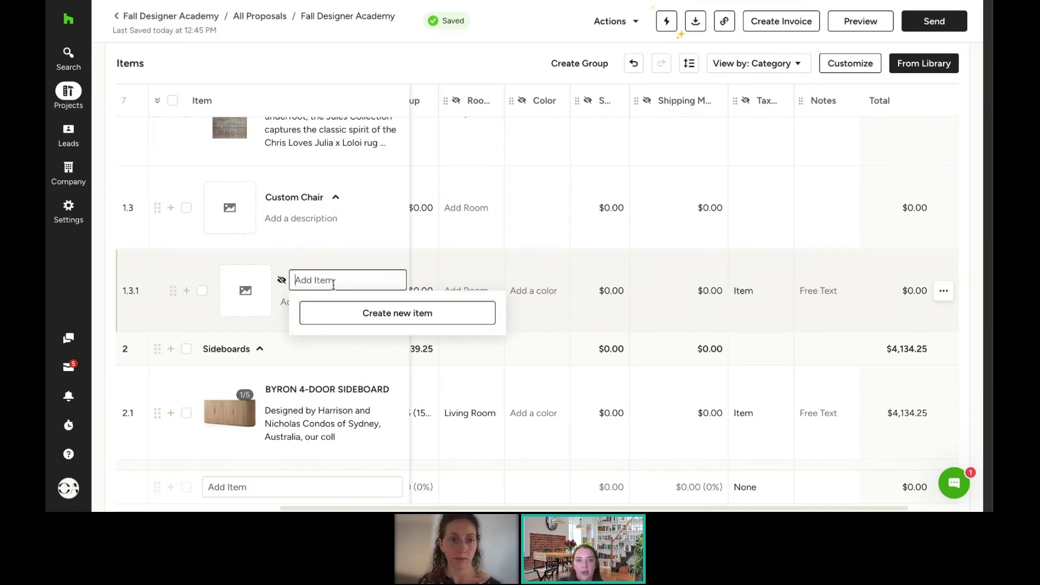
Step: Create a Fabric item in the Fabric category with a unit cost of $3.00
{"action": "type", "text": "Fabric"}
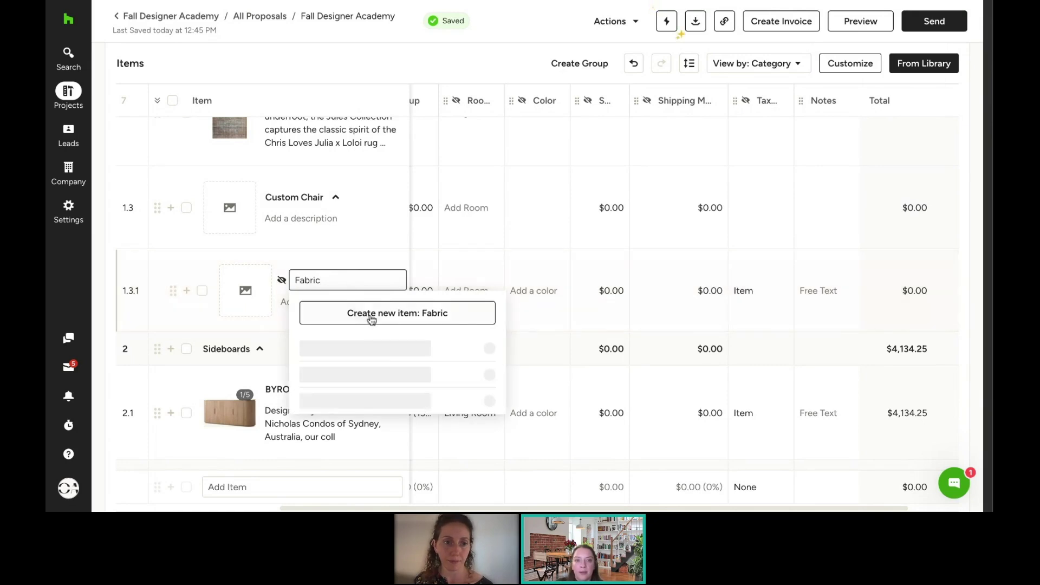
{"action": "left_click", "coordinate": [373, 321]}
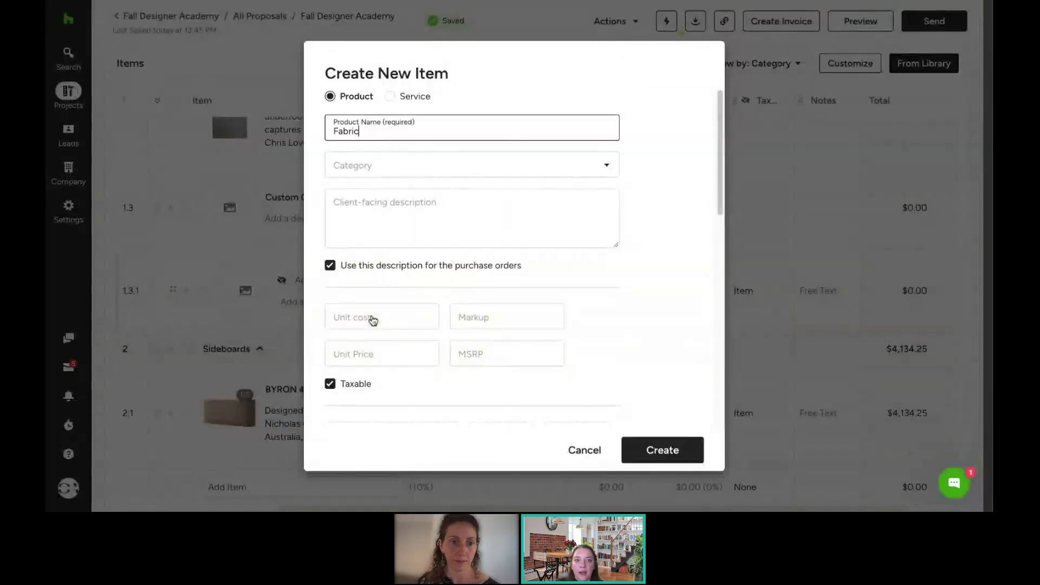
{"action": "left_click", "coordinate": [405, 166]}
{"action": "type", "text": "Fabric"}
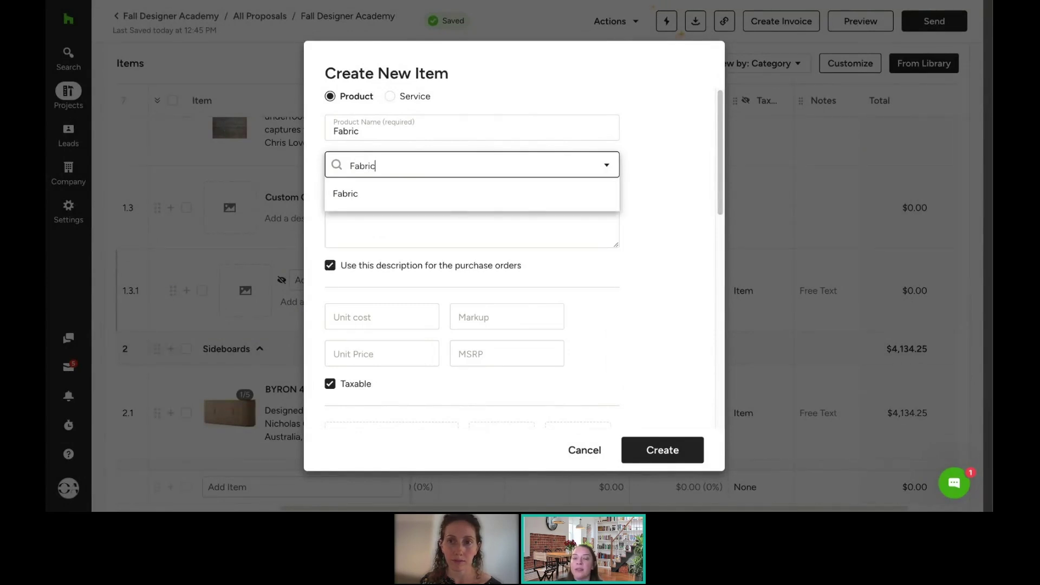
{"action": "left_click", "coordinate": [383, 199]}
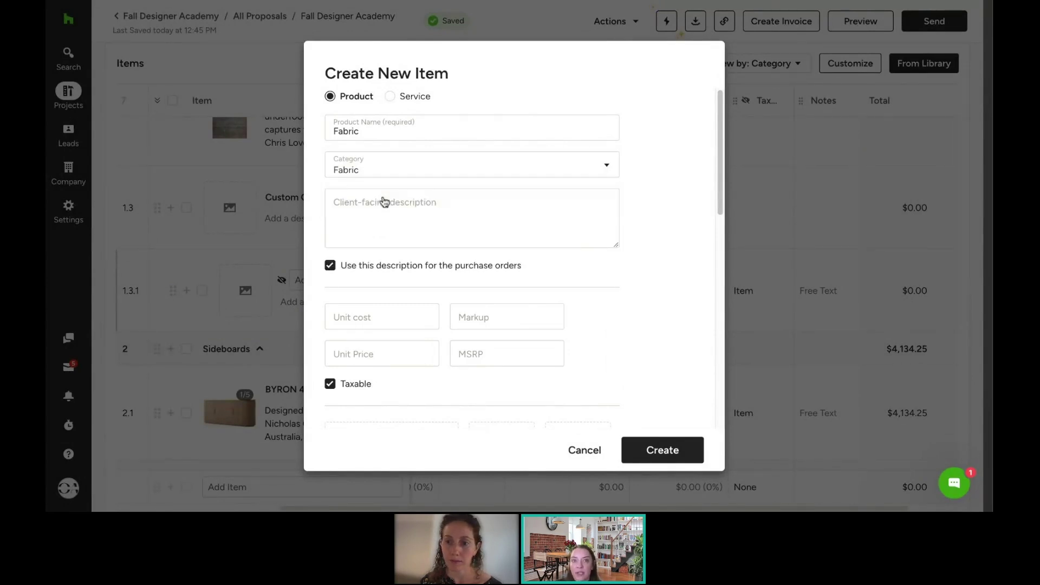
{"action": "left_click", "coordinate": [384, 321]}
{"action": "type", "text": "3"}
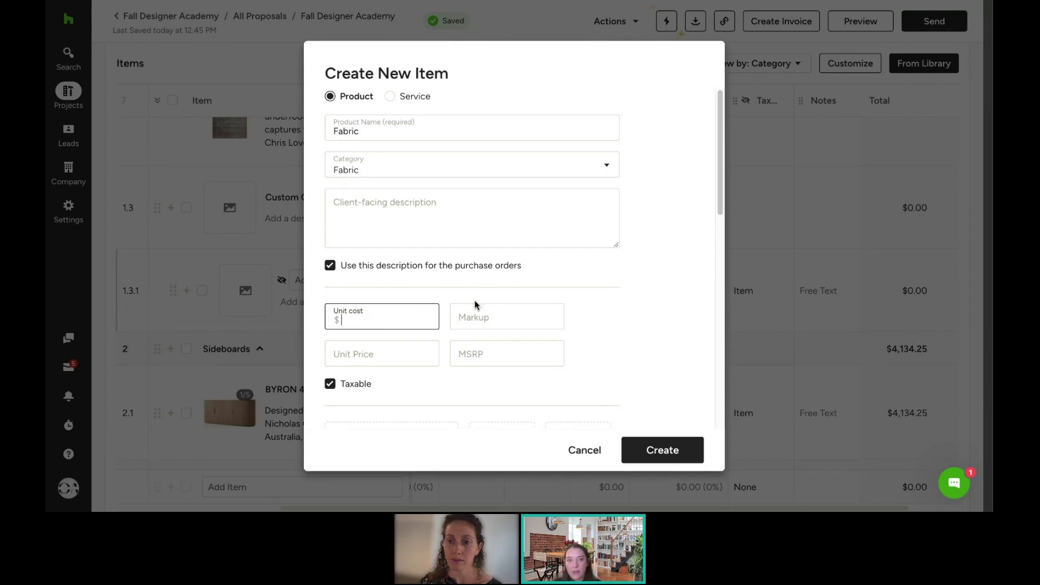
{"action": "left_click", "coordinate": [672, 451]}
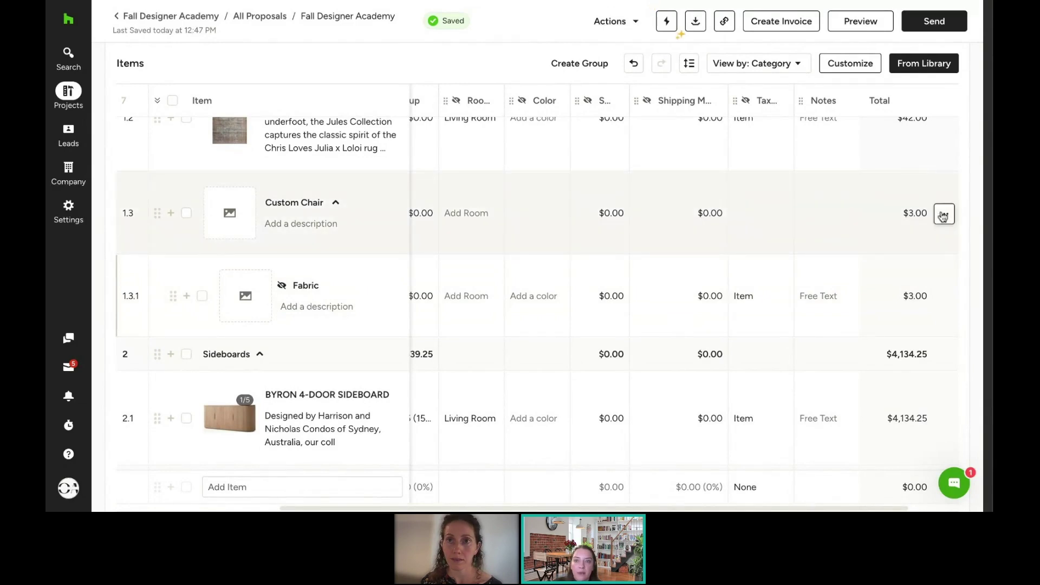
Step: Add a new item below in the Custom Chair group and name it 'Frame'
{"action": "left_click", "coordinate": [943, 213]}
{"action": "mouse_move", "coordinate": [914, 398]}
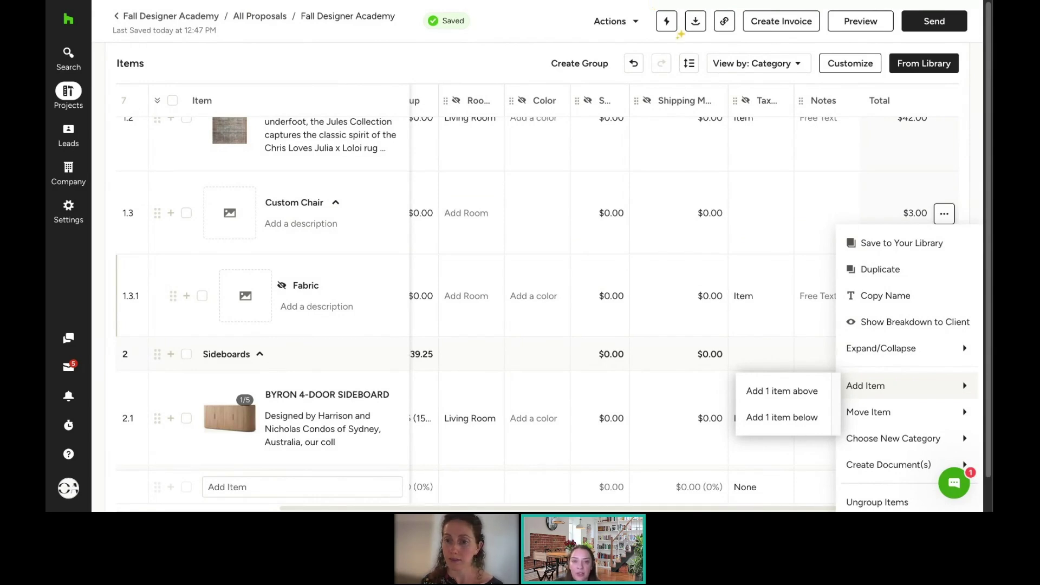
{"action": "left_click", "coordinate": [798, 422]}
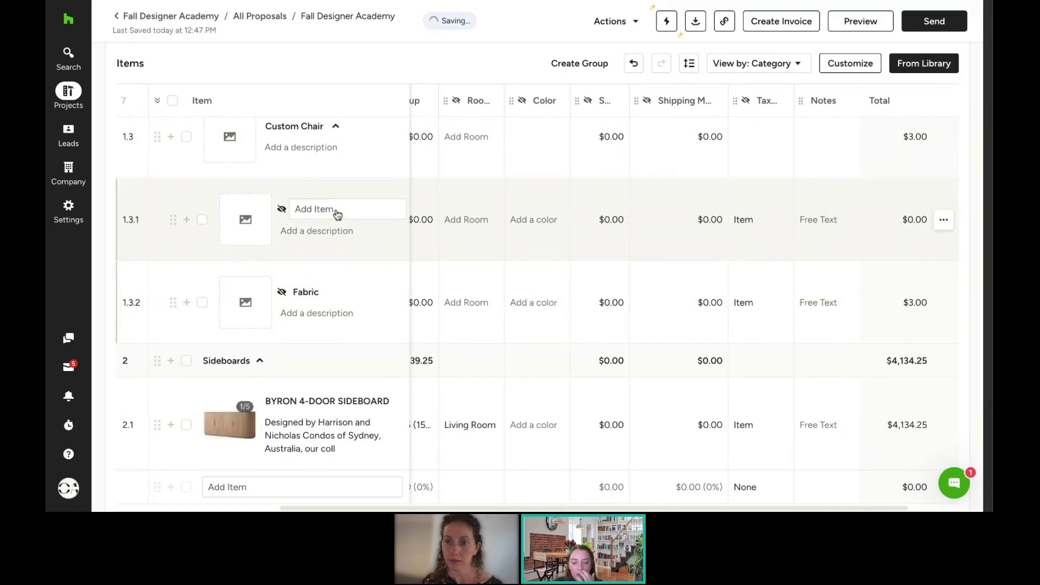
{"action": "left_click", "coordinate": [337, 208]}
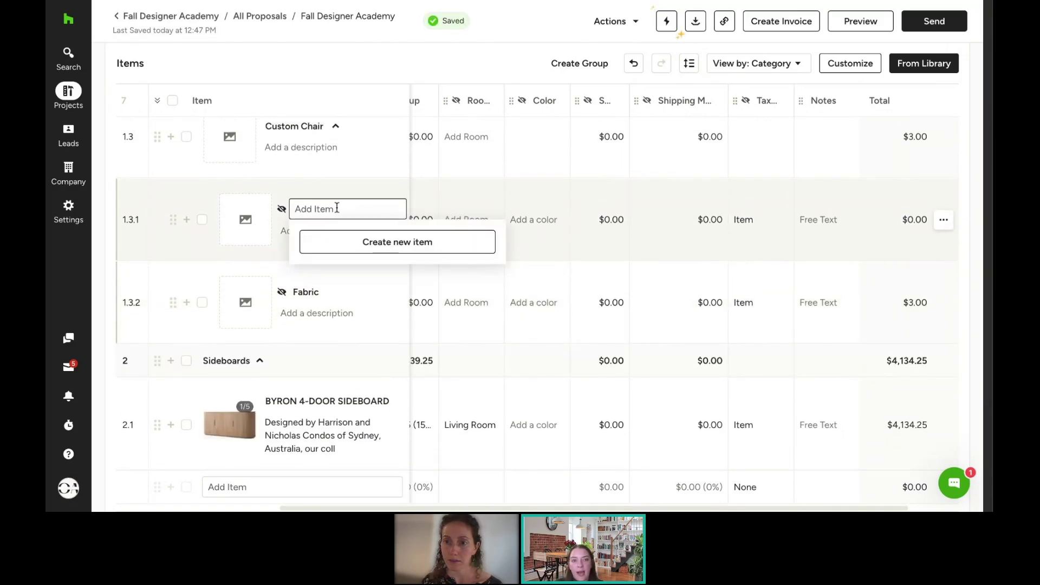
{"action": "type", "text": "Frame"}
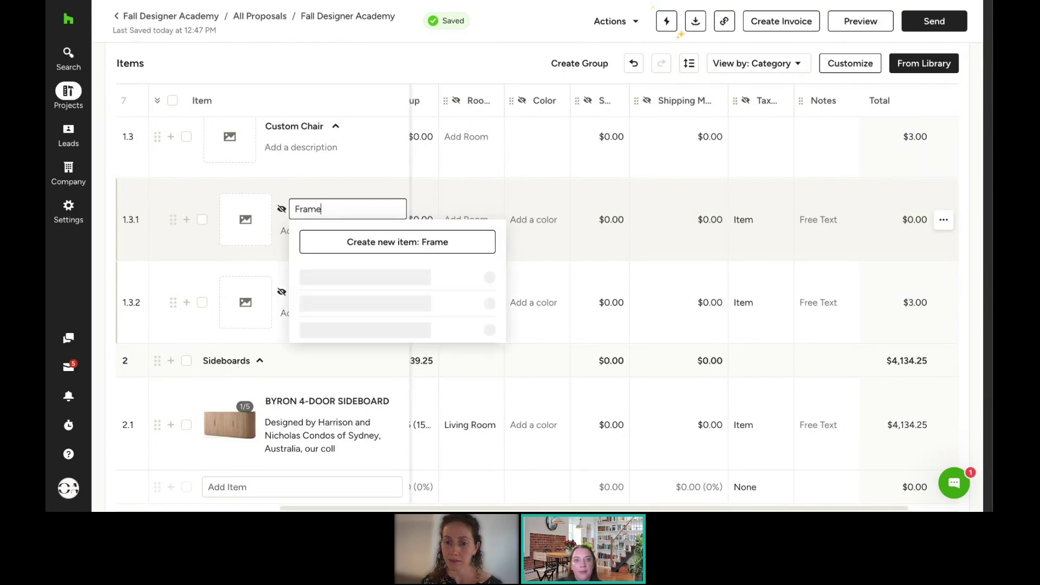
{"action": "left_click", "coordinate": [355, 244]}
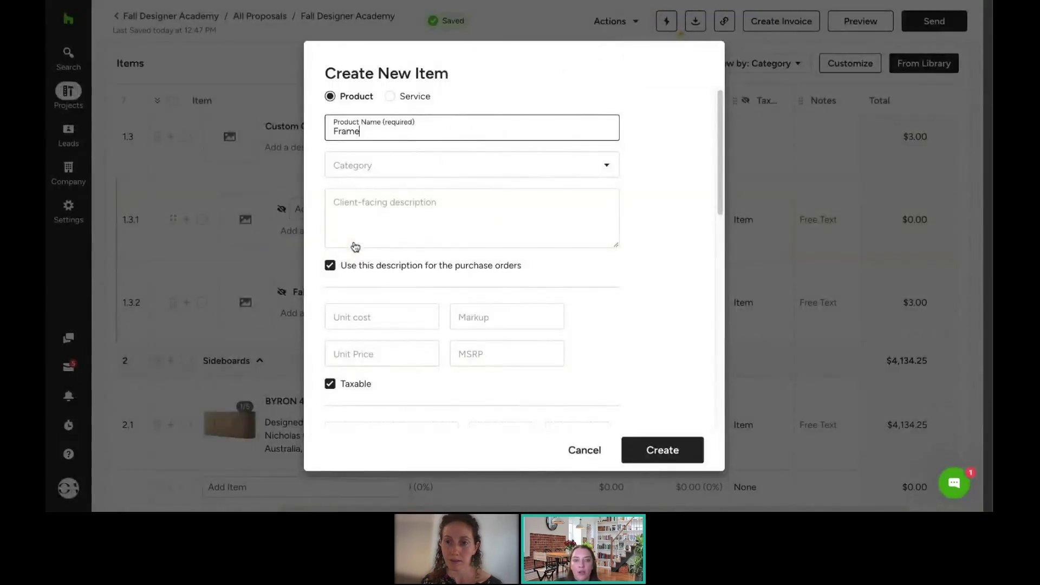
Step: Create the Frame item in a new Custom Chair category with a $300 unit cost
{"action": "left_click", "coordinate": [393, 165]}
{"action": "type", "text": "Frame"}
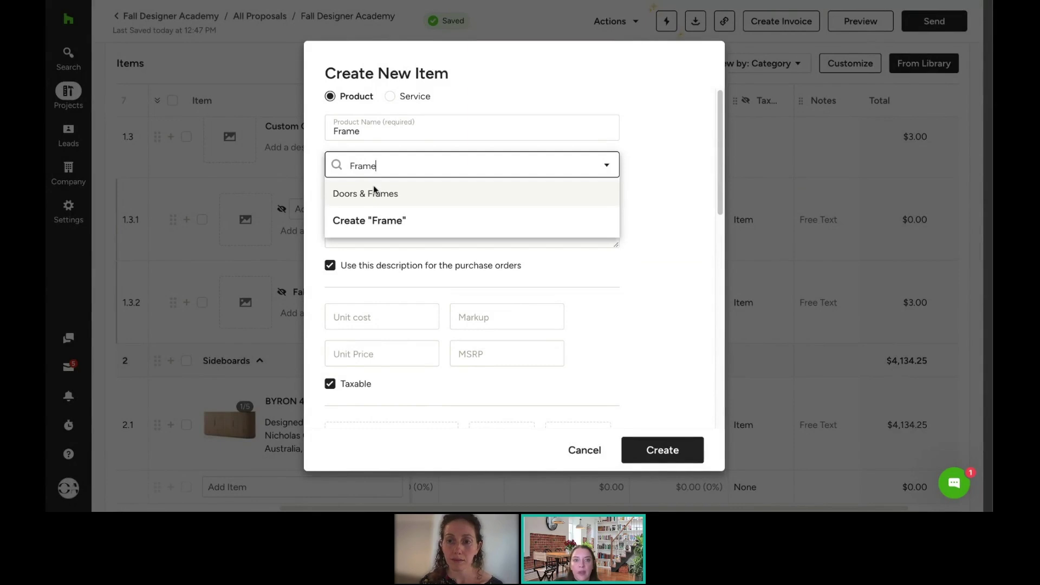
{"action": "key", "text": "BackSpace"}
{"action": "key", "text": "BackSpace"}
{"action": "key", "text": "BackSpace"}
{"action": "key", "text": "BackSpace"}
{"action": "key", "text": "BackSpace"}
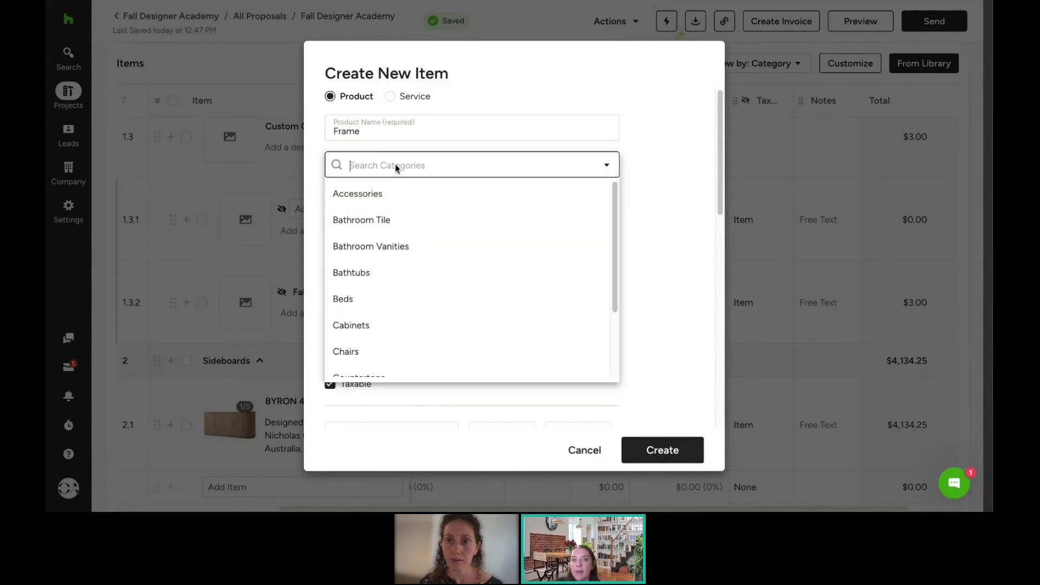
{"action": "type", "text": "Custom Cha"}
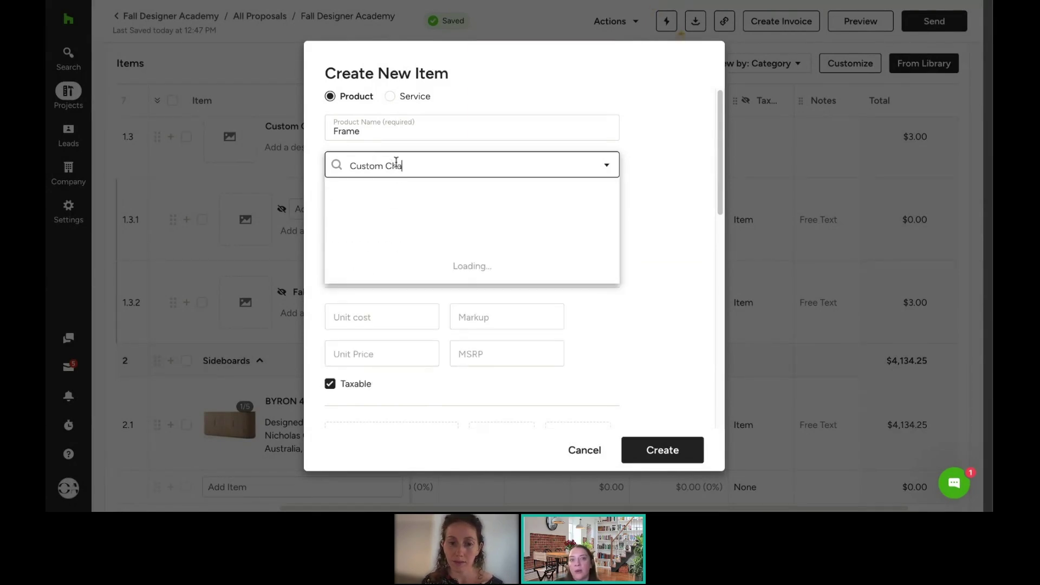
{"action": "type", "text": "ir"}
{"action": "left_click", "coordinate": [397, 192]}
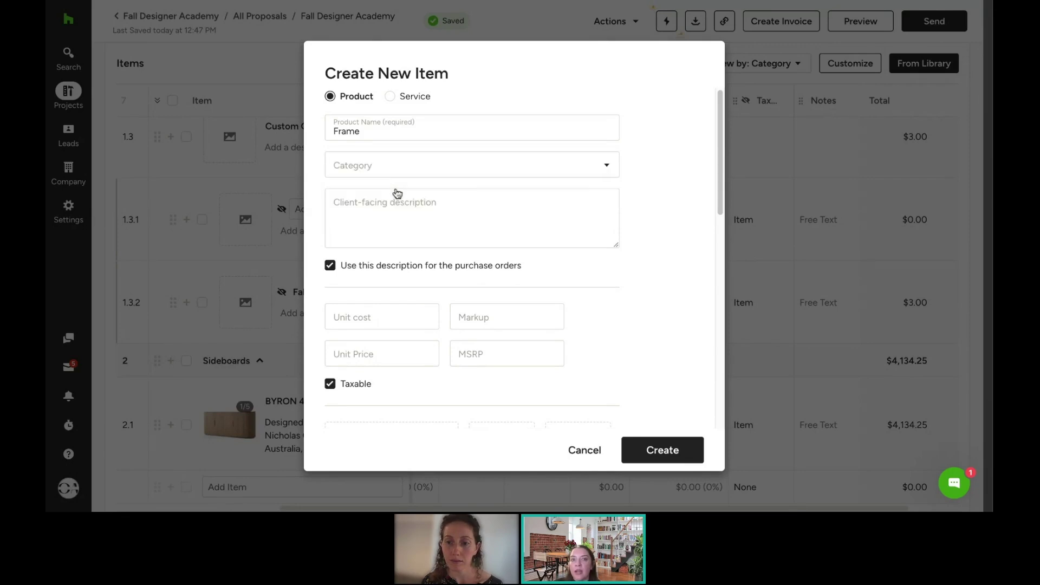
{"action": "left_click", "coordinate": [402, 320]}
{"action": "type", "text": "300"}
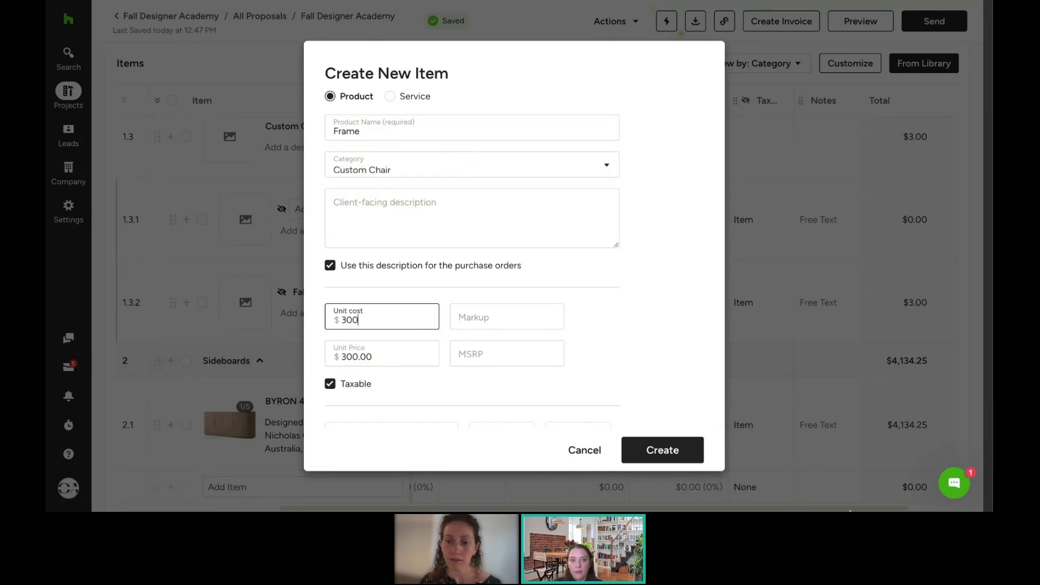
{"action": "left_click", "coordinate": [686, 458]}
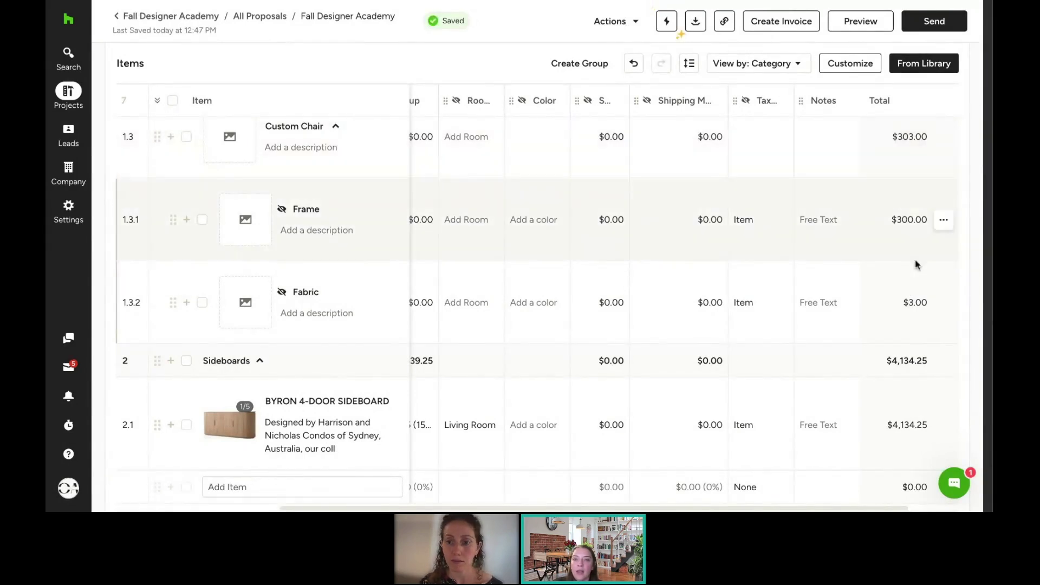
Step: Set the Fabric's unit to a new 'sq ft' type and its quantity to 10
{"action": "scroll", "coordinate": [491, 510], "scroll_direction": "left", "scroll_amount": 5}
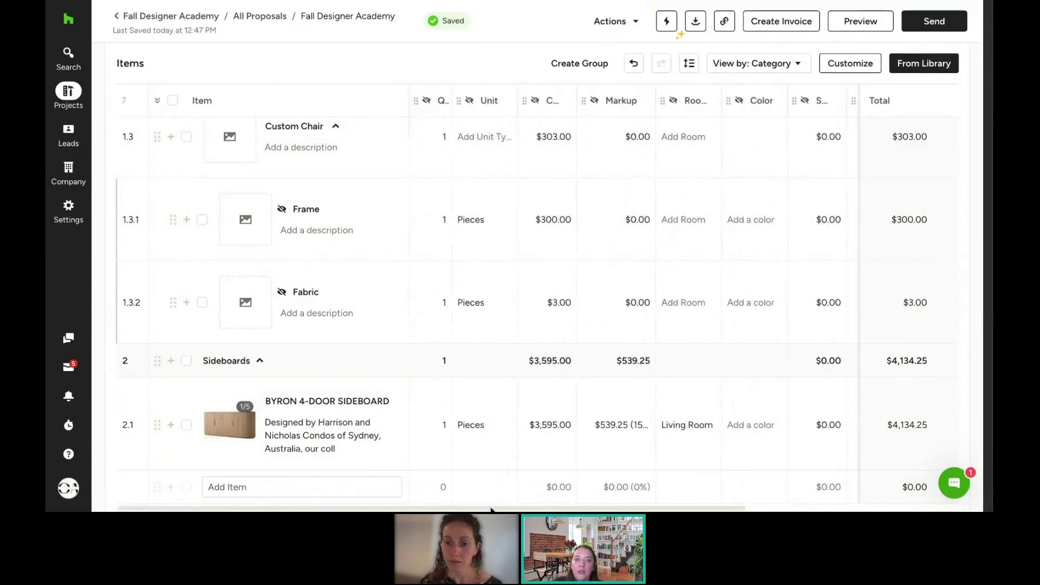
{"action": "left_click", "coordinate": [485, 302]}
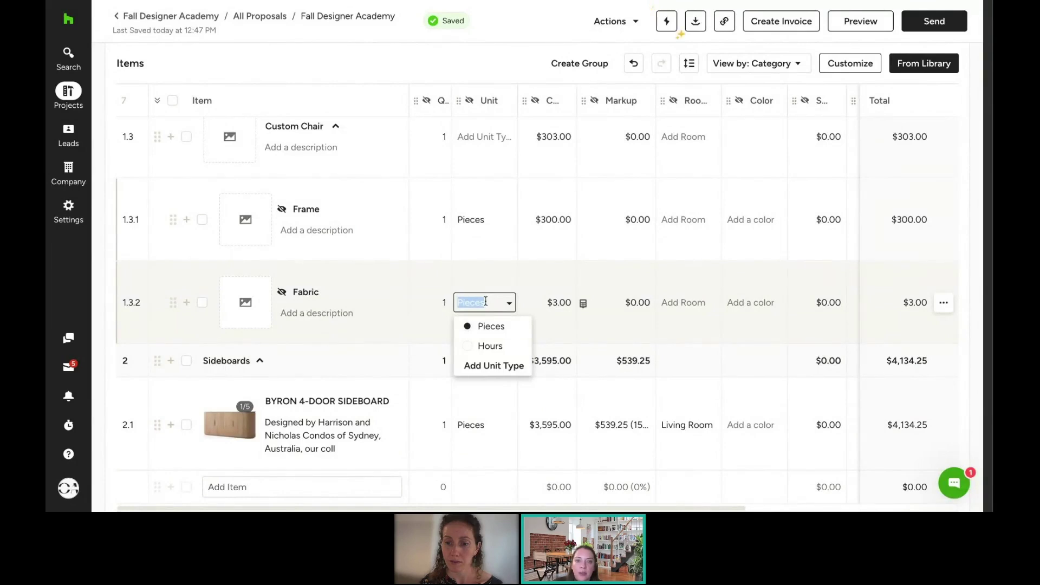
{"action": "left_click", "coordinate": [487, 366]}
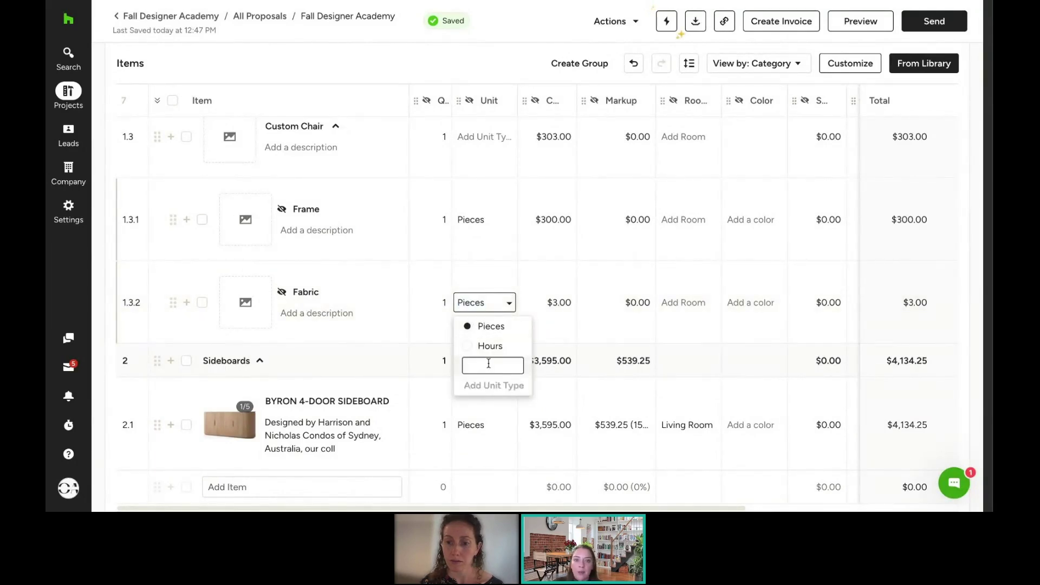
{"action": "type", "text": "sq ft"}
{"action": "key", "text": "Return"}
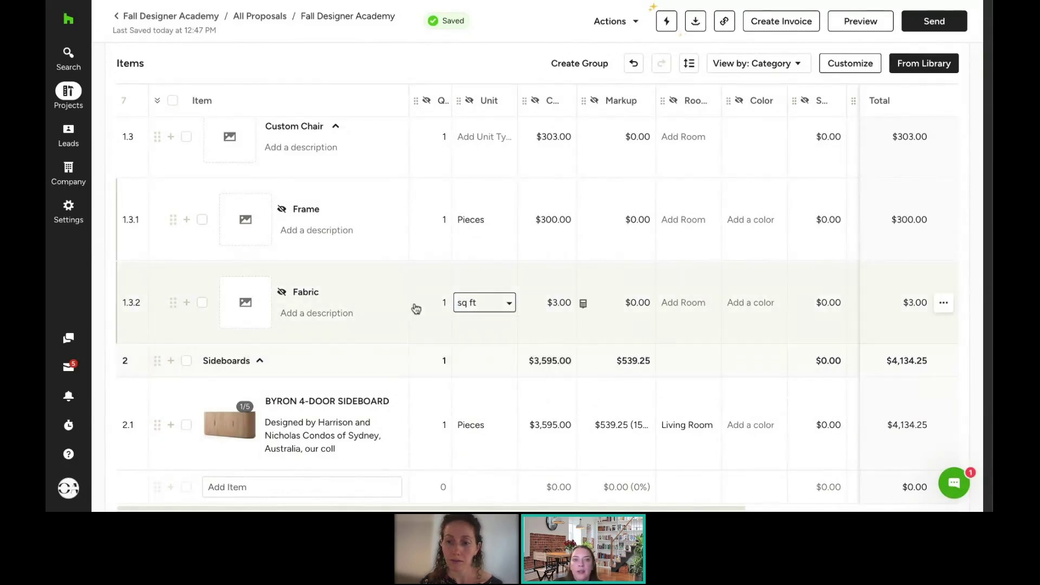
{"action": "left_click", "coordinate": [434, 307]}
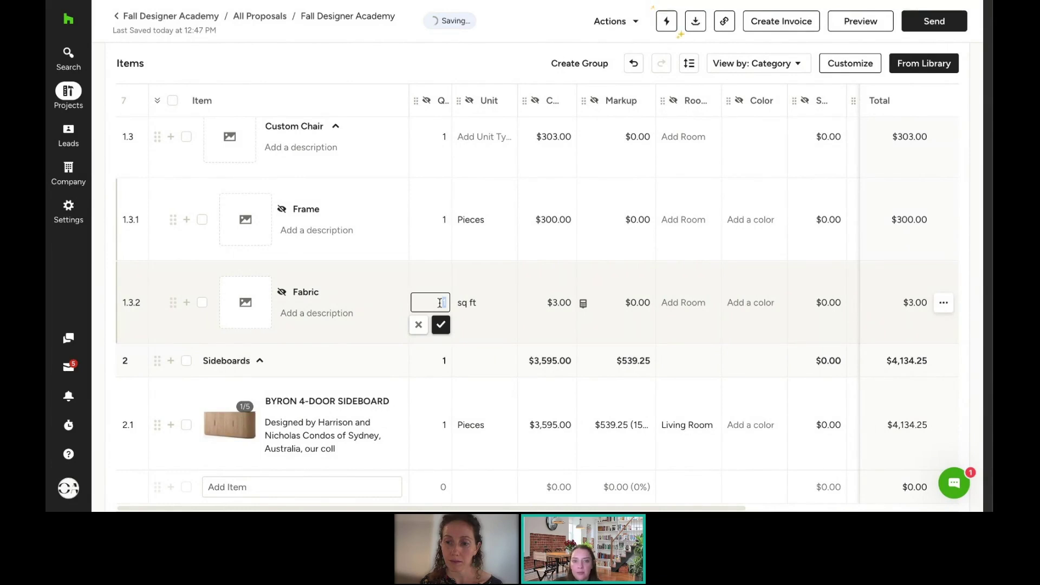
{"action": "type", "text": "0"}
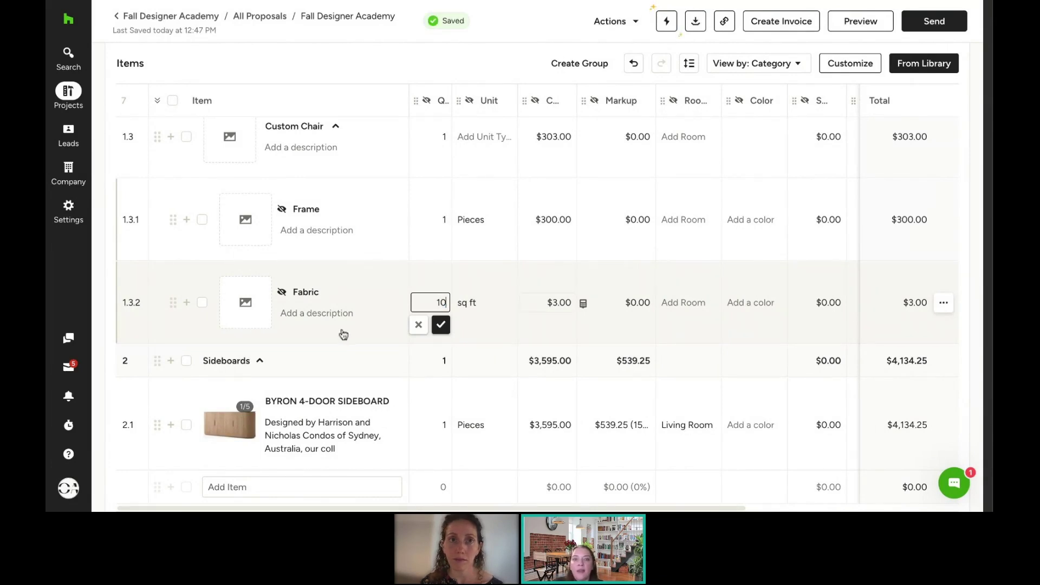
{"action": "left_click", "coordinate": [447, 325]}
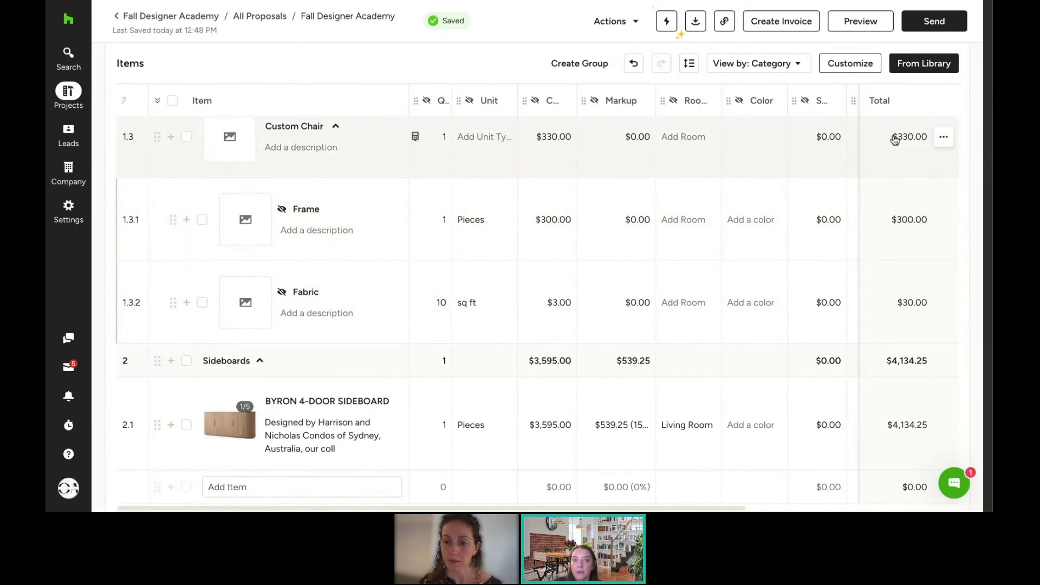
{"action": "scroll", "coordinate": [884, 179], "scroll_direction": "up", "scroll_amount": 1}
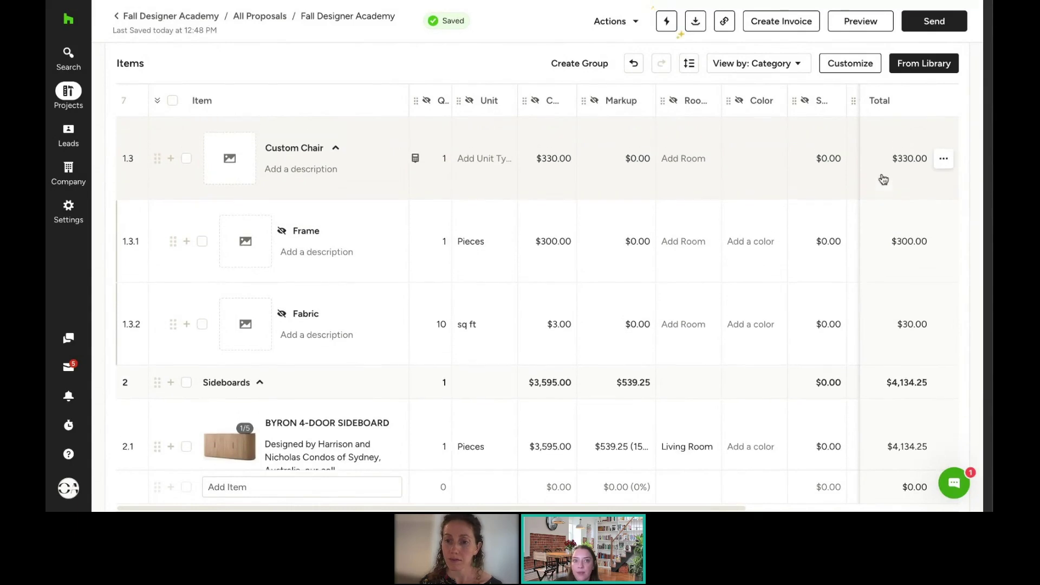
{"action": "left_click", "coordinate": [228, 165]}
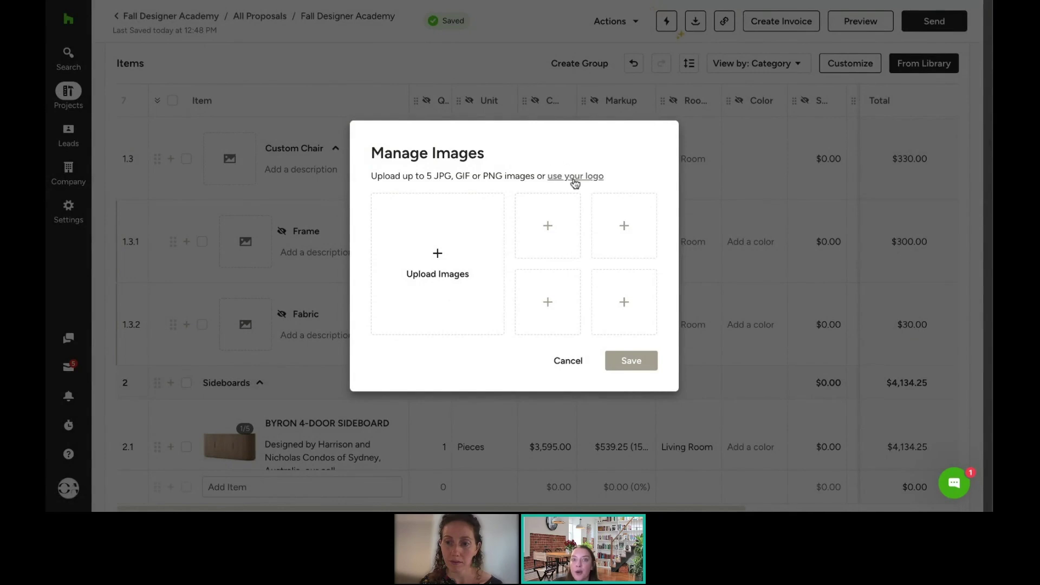
{"action": "left_click", "coordinate": [560, 367]}
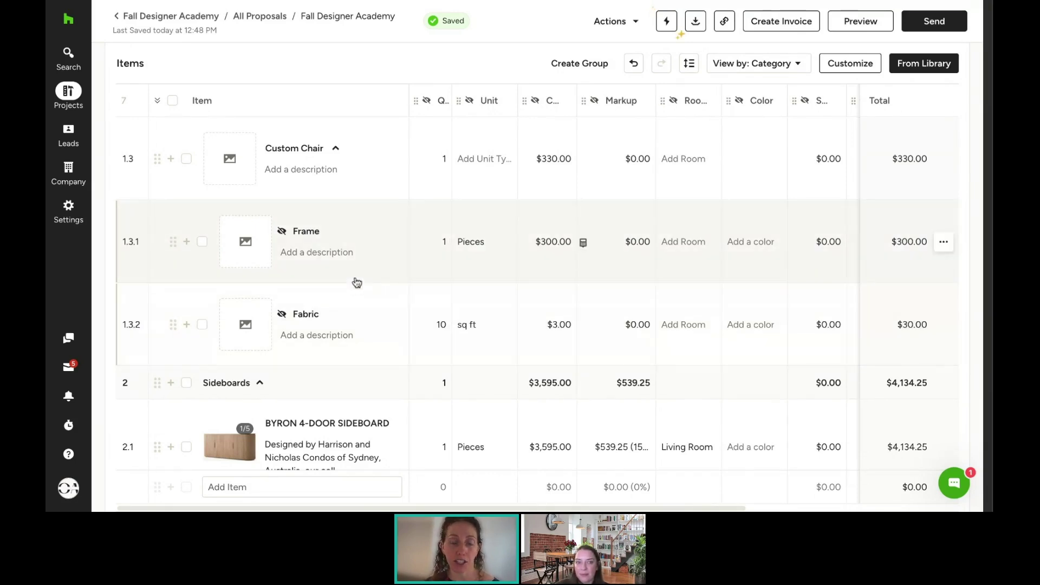
Step: Retitle the rug item in row 1.2 as 'Living Room Rug'
{"action": "scroll", "coordinate": [325, 163], "scroll_direction": "up", "scroll_amount": 3}
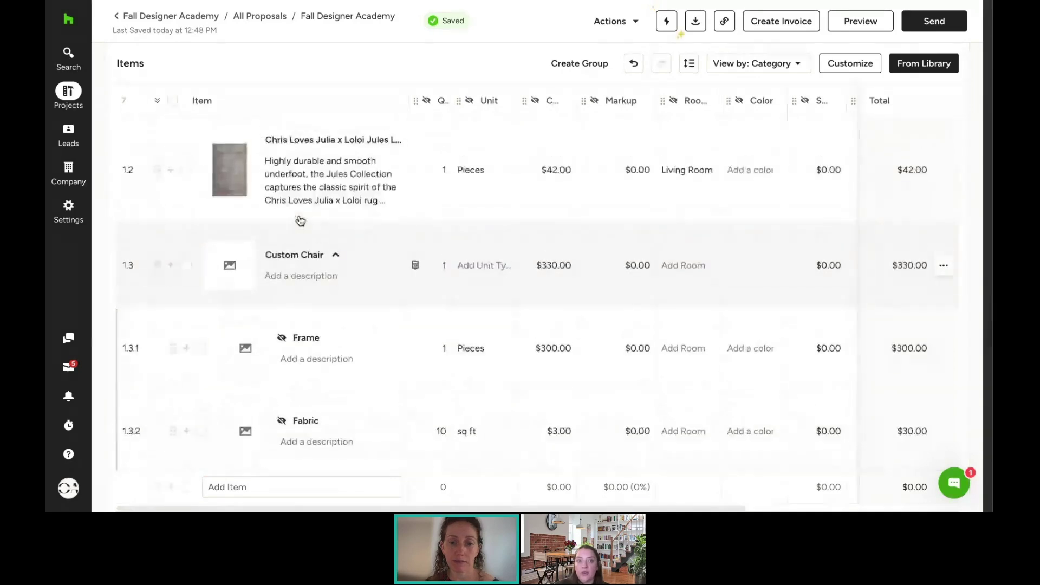
{"action": "left_click", "coordinate": [356, 184]}
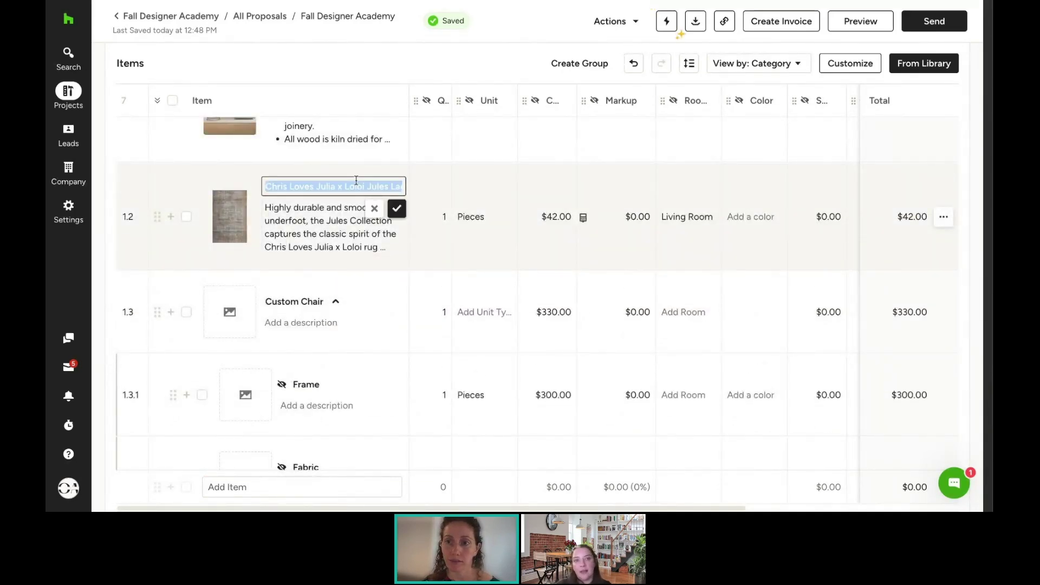
{"action": "type", "text": "Living Room Rug"}
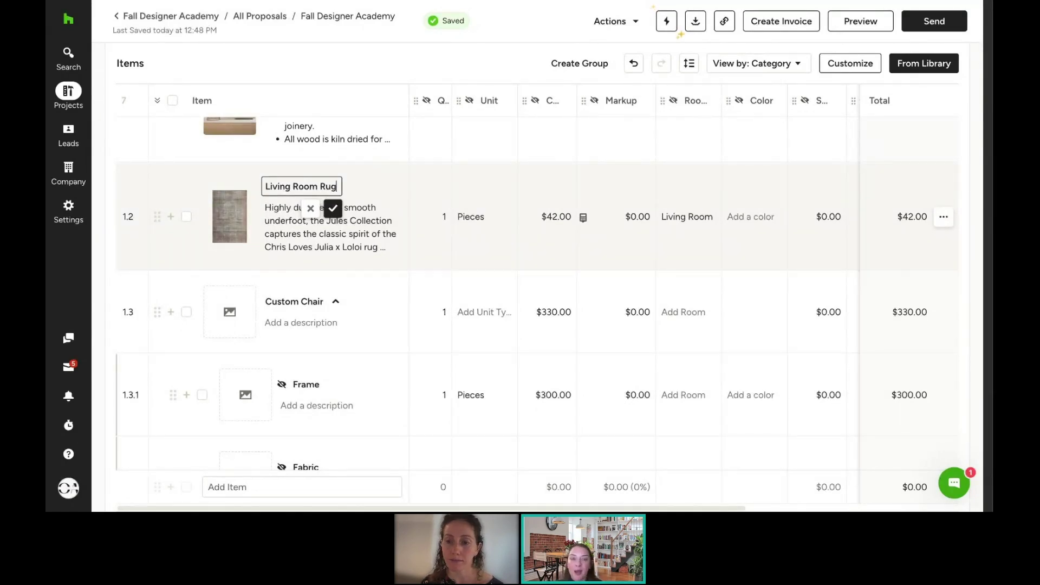
{"action": "left_click", "coordinate": [377, 184]}
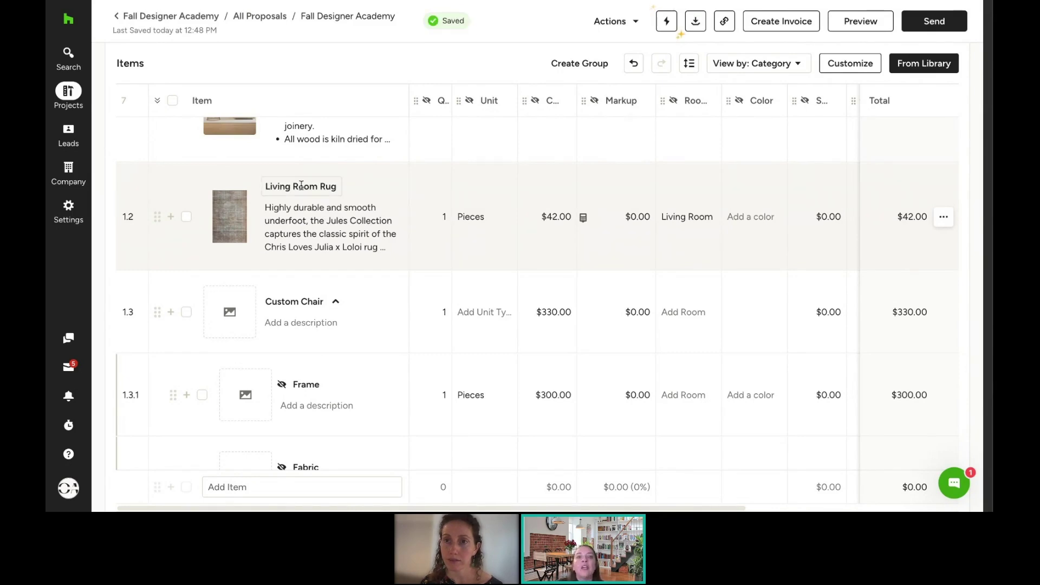
{"action": "scroll", "coordinate": [324, 223], "scroll_direction": "up", "scroll_amount": 1}
{"action": "scroll", "coordinate": [324, 223], "scroll_direction": "up", "scroll_amount": 2}
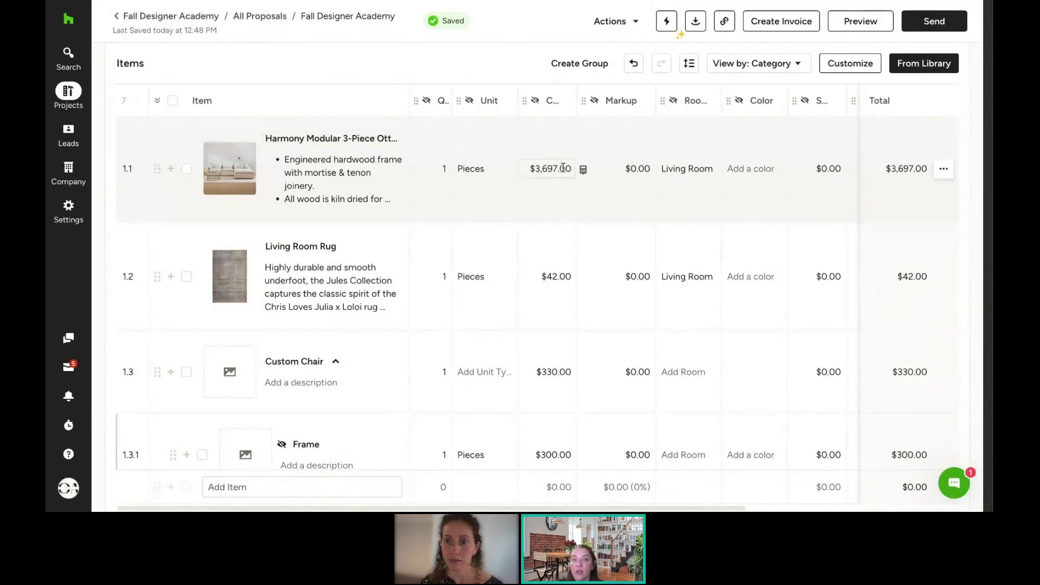
Step: Change the Harmony Modular sectional's unit cost in row 1.1 to $4,000.00
{"action": "left_click", "coordinate": [562, 168]}
{"action": "type", "text": "4000"}
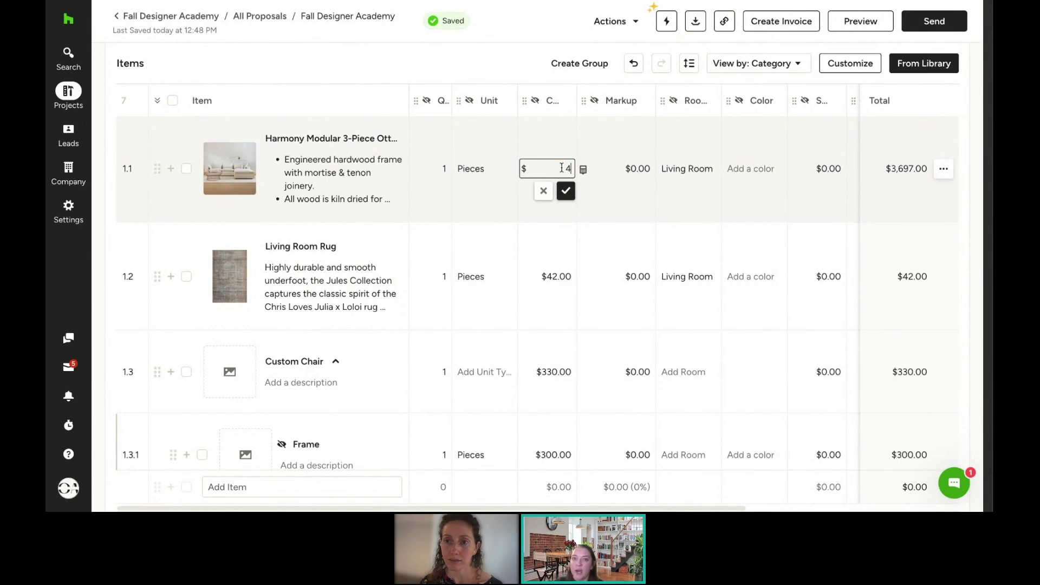
{"action": "left_click", "coordinate": [573, 196]}
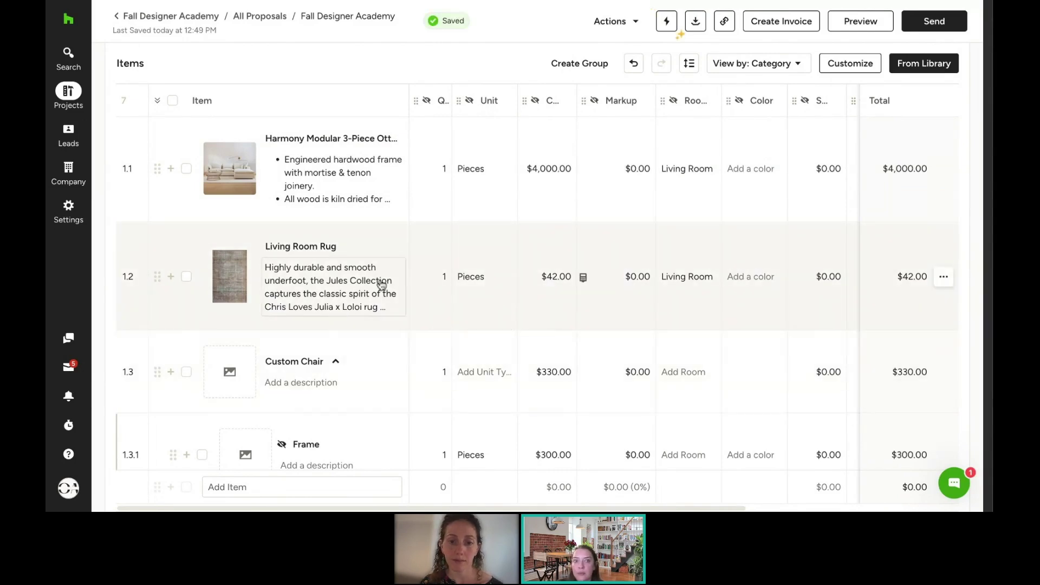
Step: Replace the rug's description with 'Rug for living room under sofa' and save it
{"action": "left_click", "coordinate": [314, 283]}
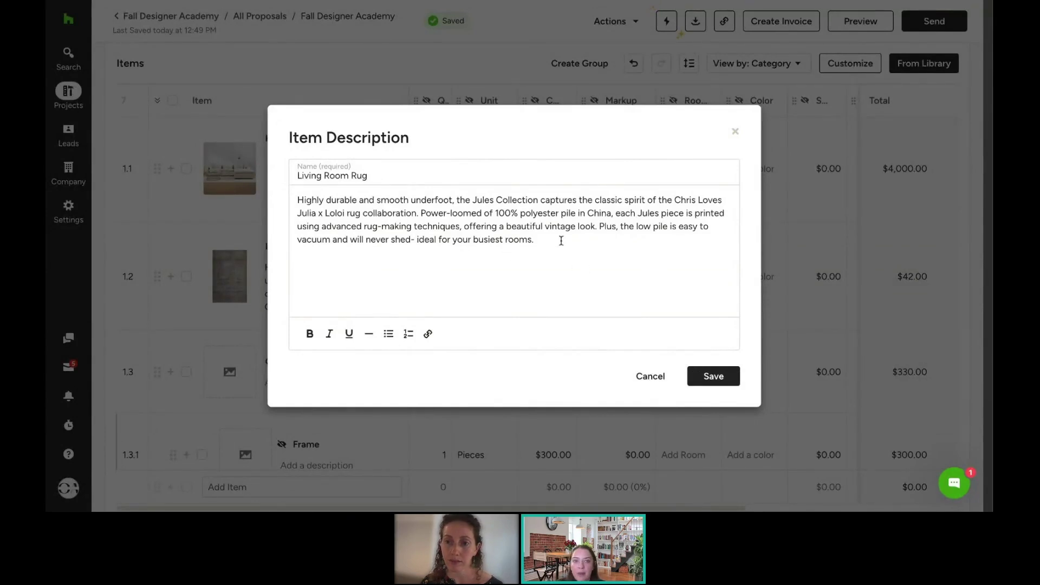
{"action": "left_click_drag", "start_coordinate": [562, 240], "coordinate": [73, 313]}
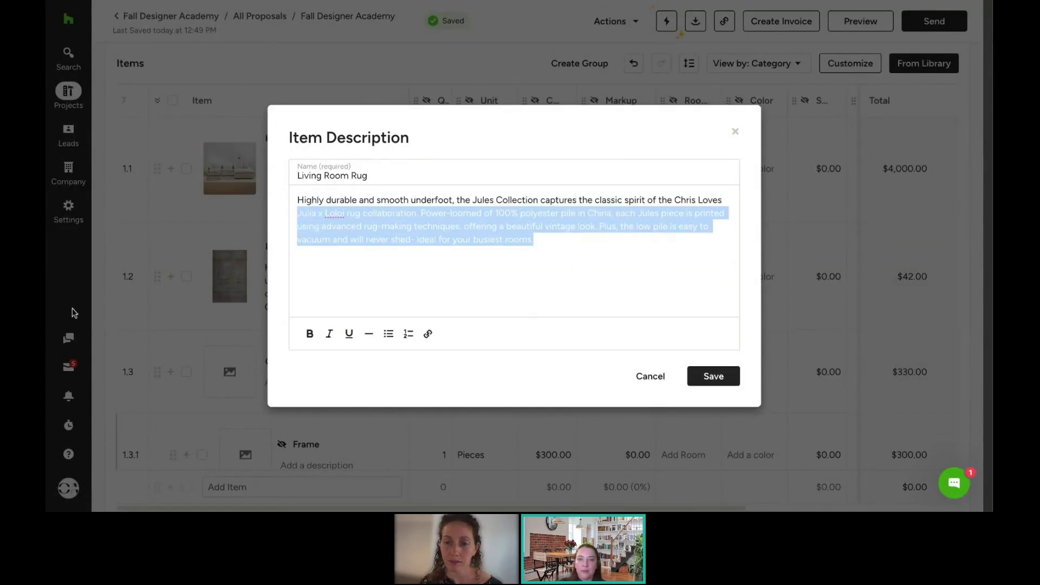
{"action": "left_click", "coordinate": [620, 279]}
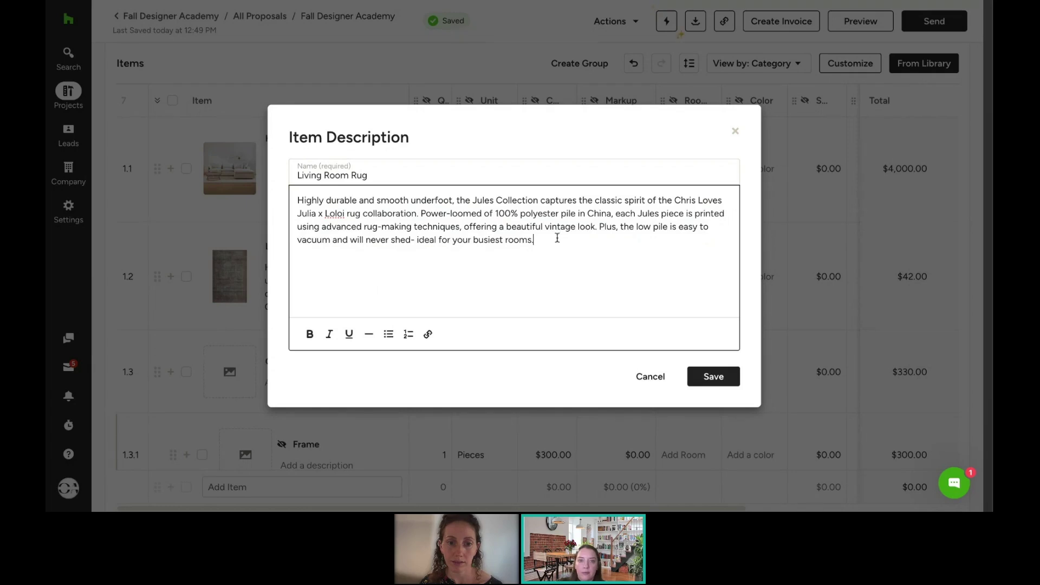
{"action": "key", "text": "ctrl+a"}
{"action": "type", "text": "Rug for liv"}
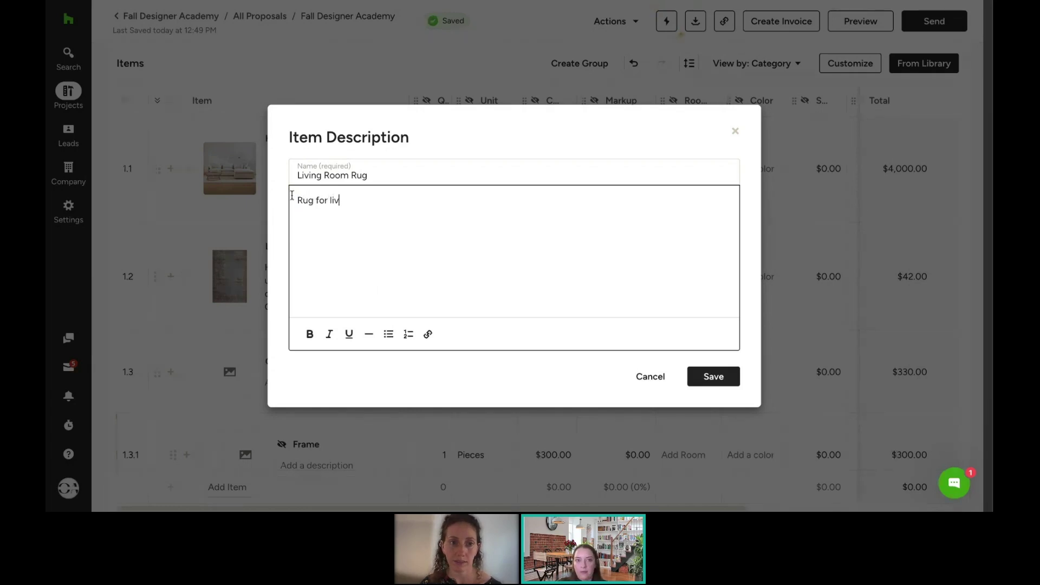
{"action": "type", "text": "ing room under sofa"}
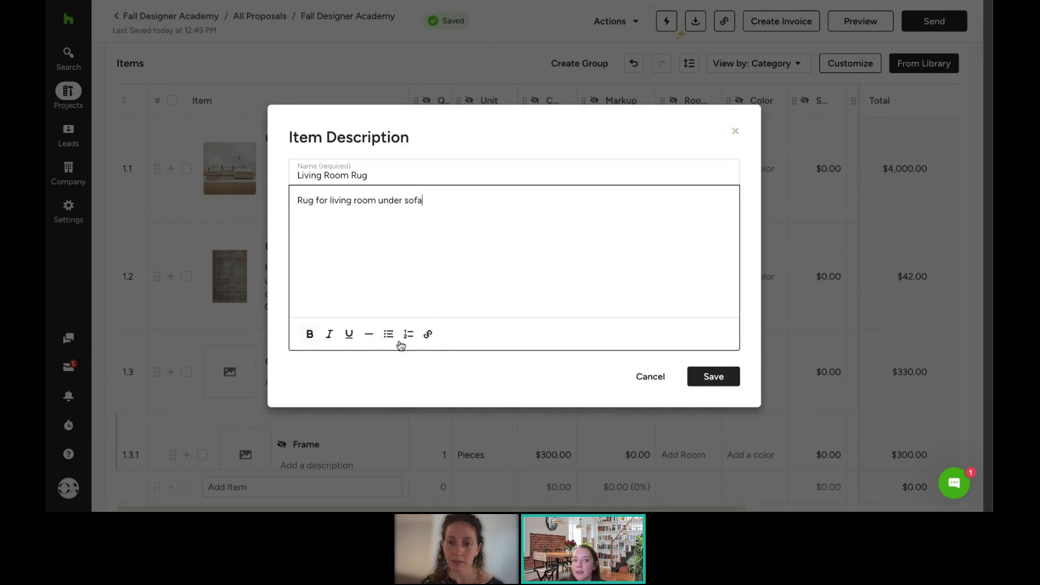
{"action": "left_click", "coordinate": [707, 376]}
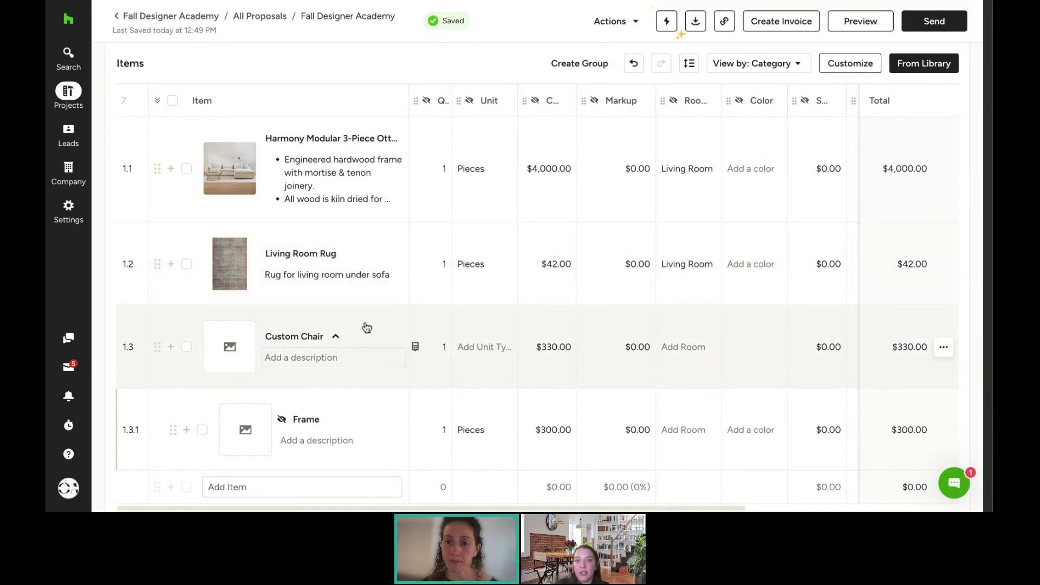
Step: Save the Custom Chair group in row 1.3 to Your Library
{"action": "left_click", "coordinate": [944, 348]}
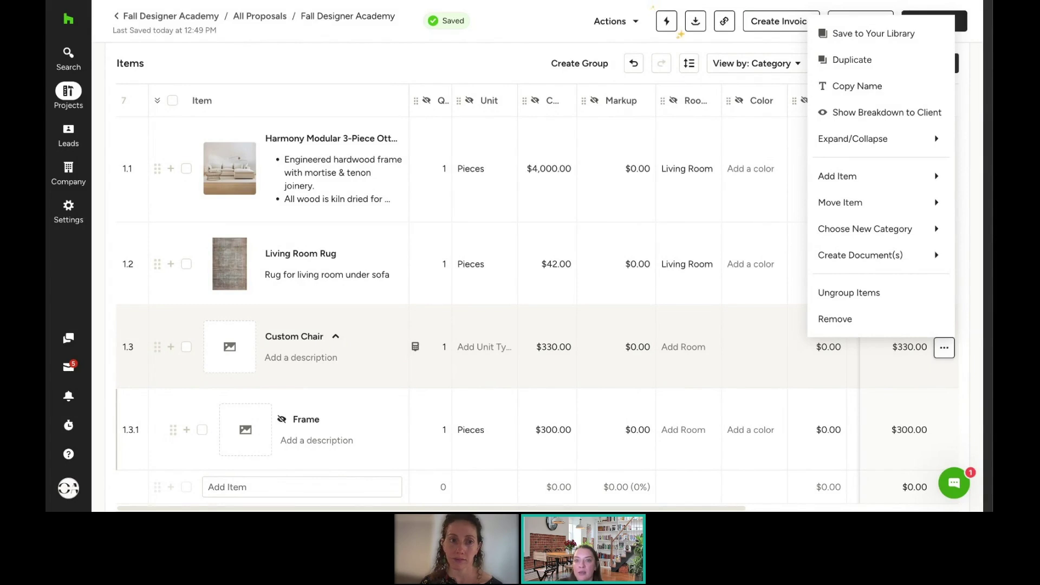
{"action": "left_click", "coordinate": [877, 37]}
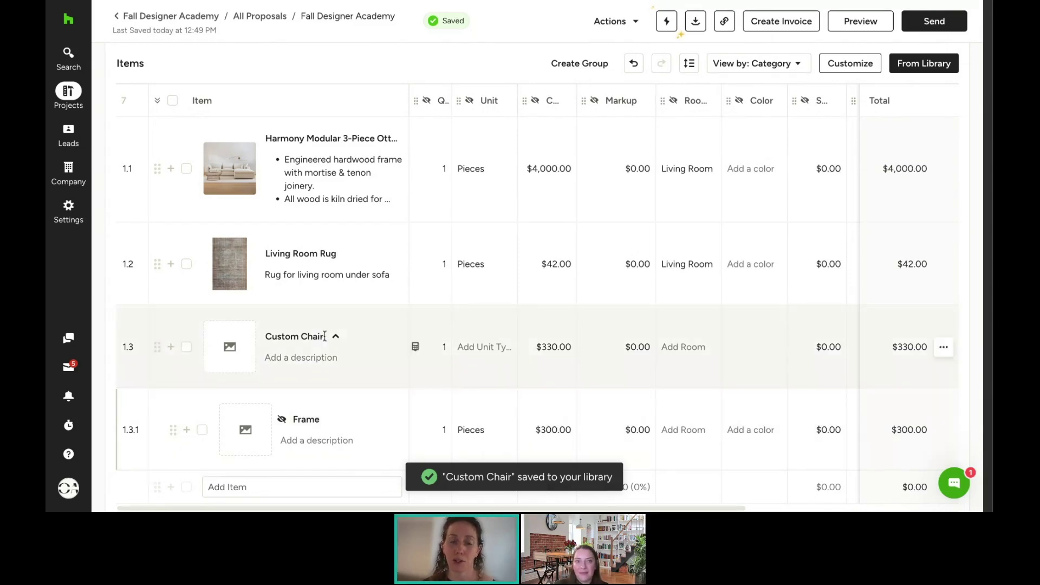
{"action": "scroll", "coordinate": [387, 262], "scroll_direction": "up", "scroll_amount": 1}
{"action": "scroll", "coordinate": [386, 262], "scroll_direction": "up", "scroll_amount": 3}
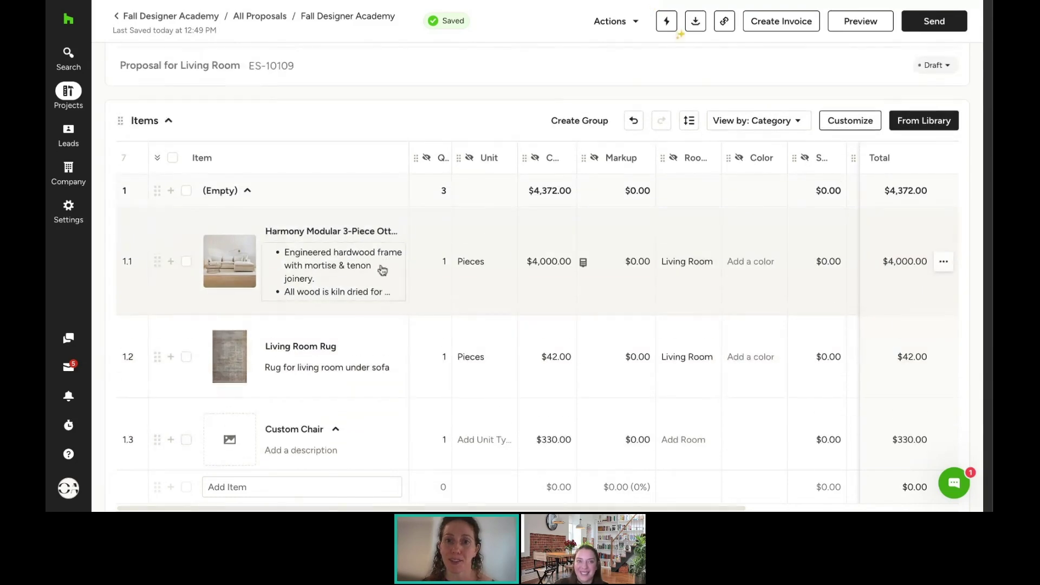
{"action": "scroll", "coordinate": [379, 270], "scroll_direction": "down", "scroll_amount": 5}
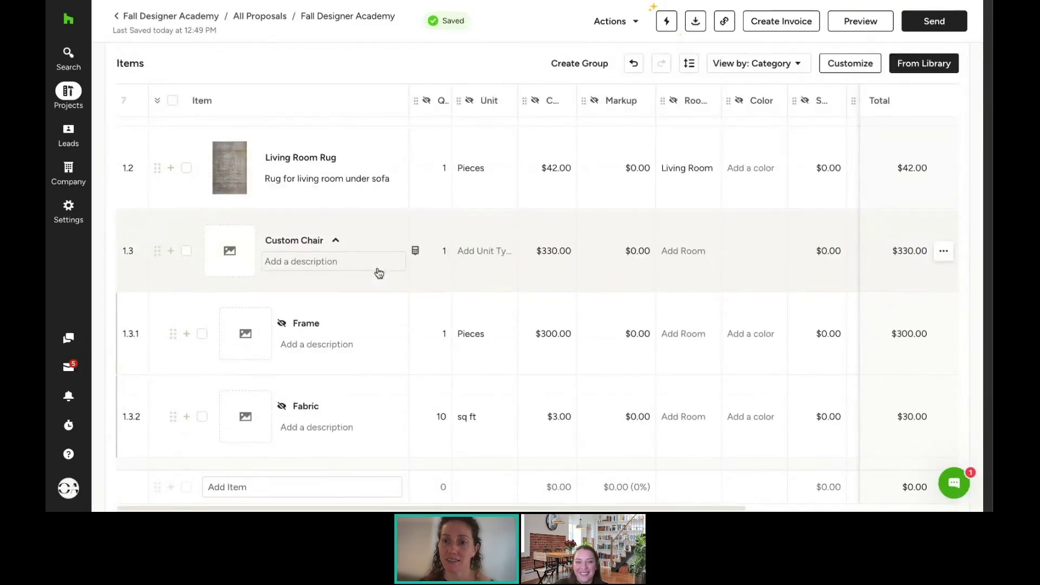
{"action": "scroll", "coordinate": [379, 272], "scroll_direction": "down", "scroll_amount": 7}
{"action": "scroll", "coordinate": [536, 288], "scroll_direction": "down", "scroll_amount": 5}
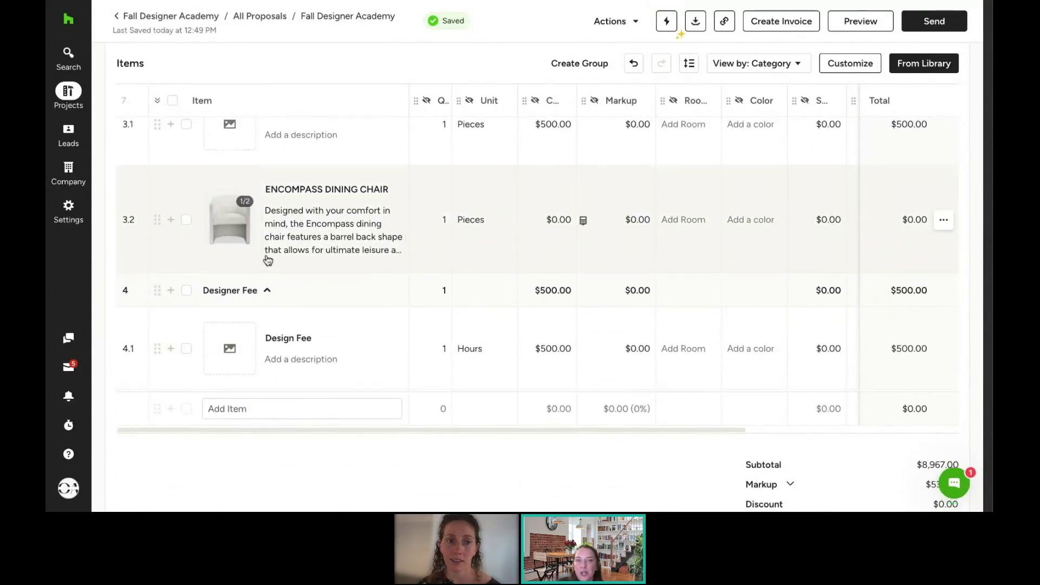
{"action": "scroll", "coordinate": [267, 258], "scroll_direction": "up", "scroll_amount": 1}
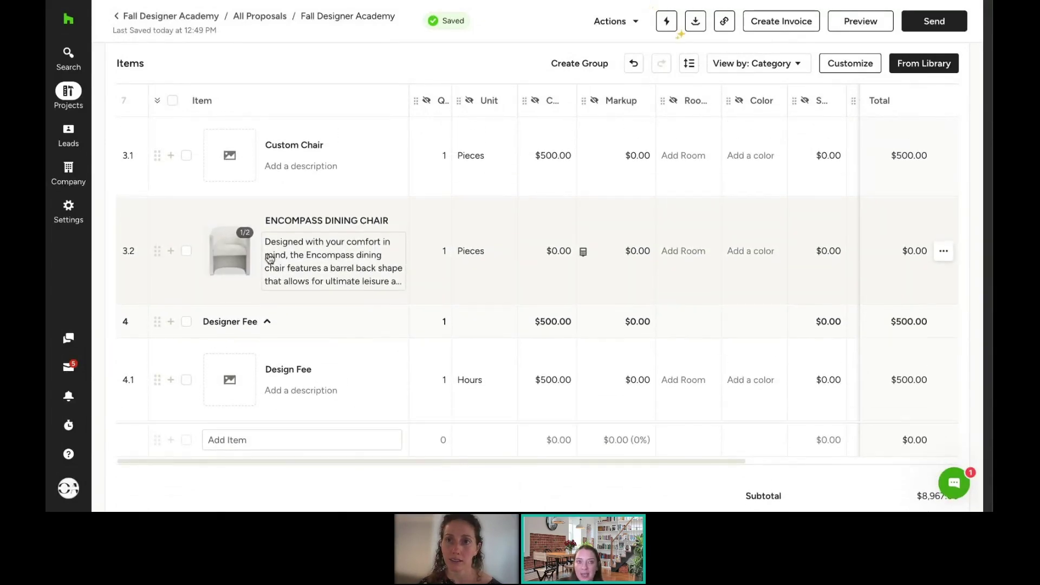
{"action": "scroll", "coordinate": [270, 258], "scroll_direction": "up", "scroll_amount": 1}
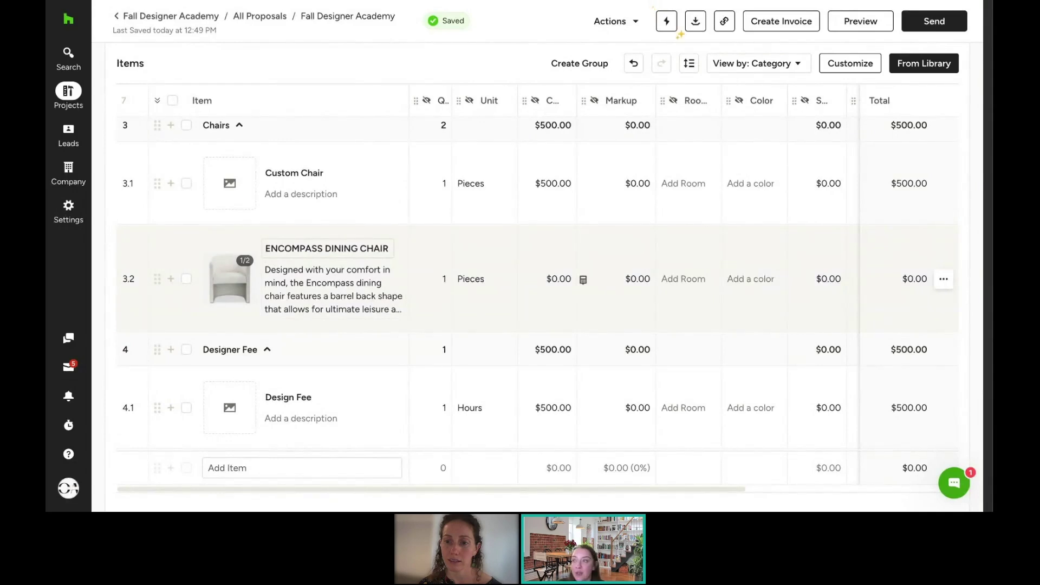
Step: Group rows 3.1 and 3.2 (Custom Chair, Encompass Dining Chair) as 'Living Room Chairs', totalling $500.00
{"action": "left_click", "coordinate": [187, 183]}
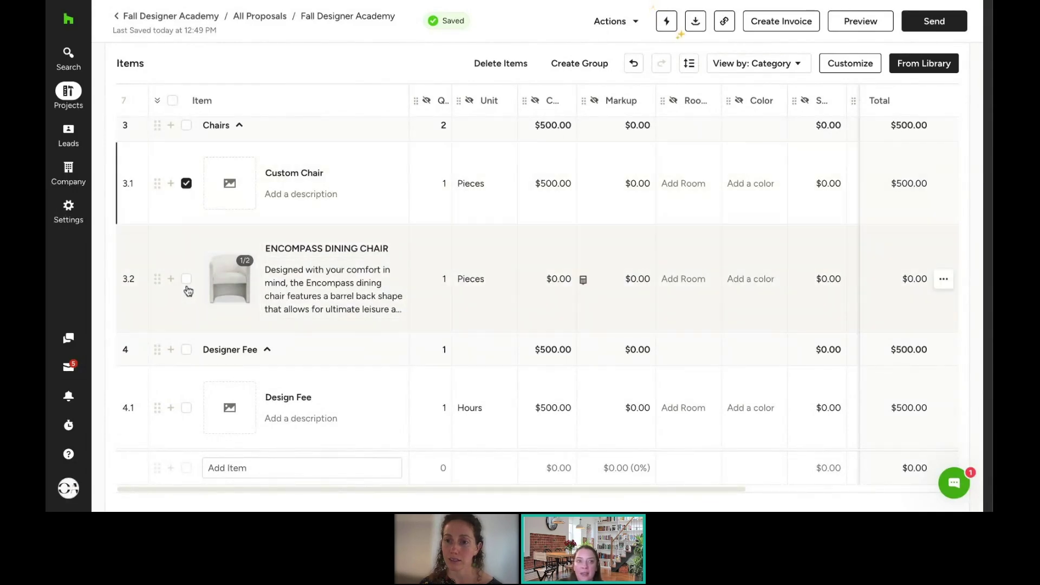
{"action": "left_click", "coordinate": [187, 279]}
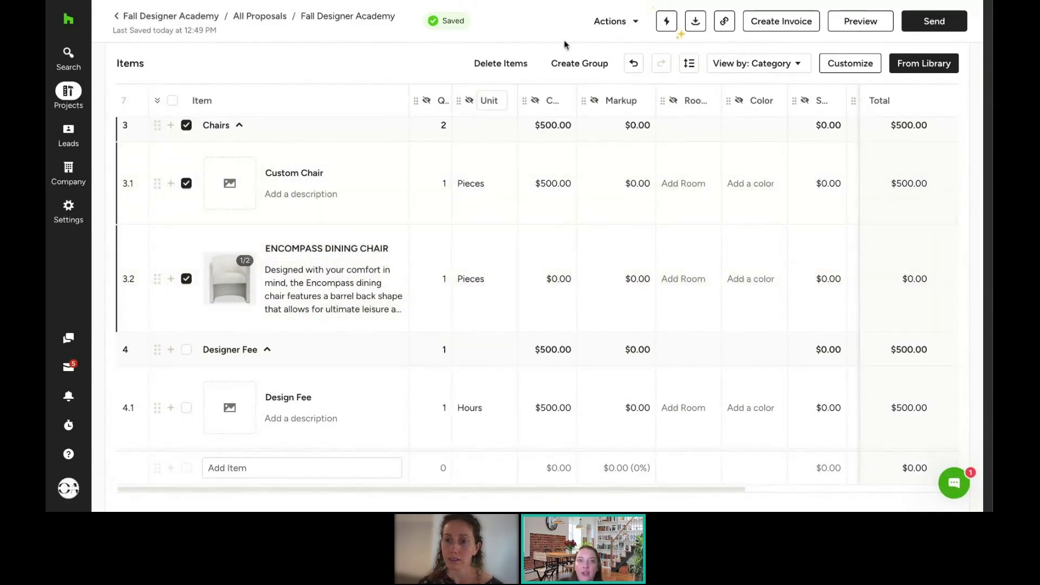
{"action": "left_click", "coordinate": [585, 67]}
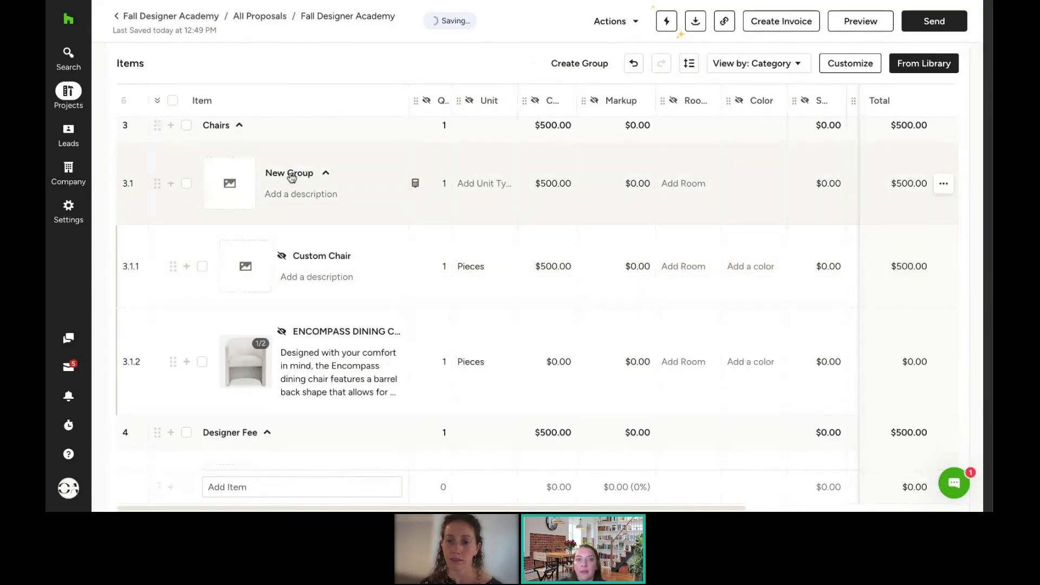
{"action": "left_click", "coordinate": [291, 174]}
{"action": "type", "text": "Living"}
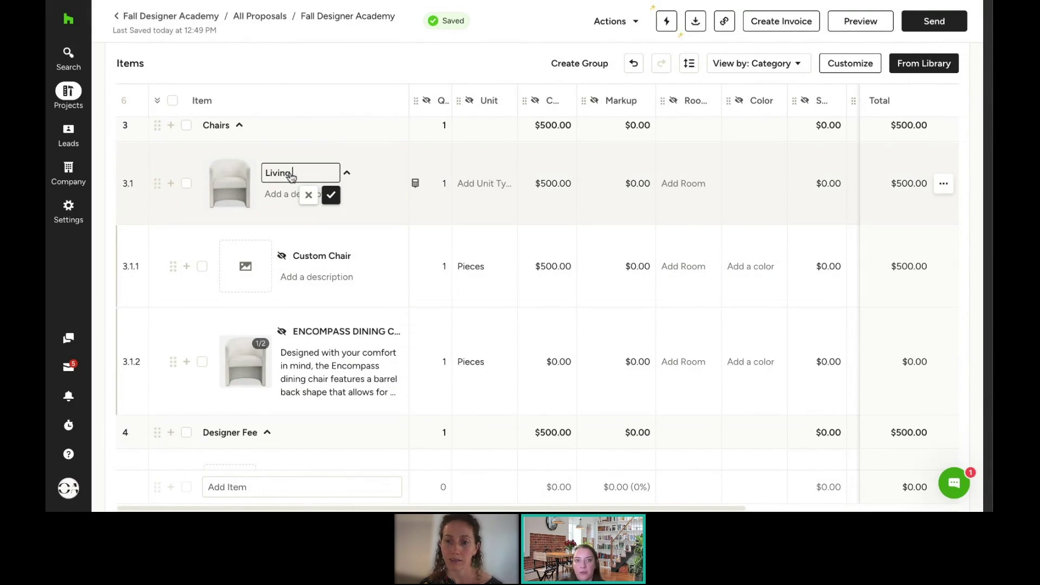
{"action": "type", "text": " Room Chairs"}
{"action": "key", "text": "Return"}
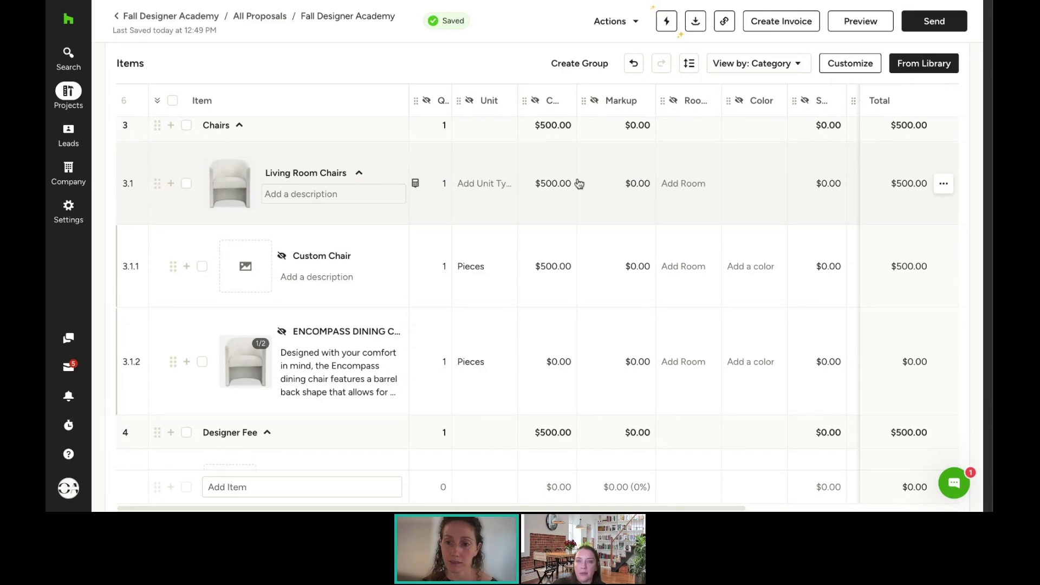
Step: Ungroup Living Room Chairs so both chairs return to being separate items under Chairs
{"action": "left_click", "coordinate": [945, 185]}
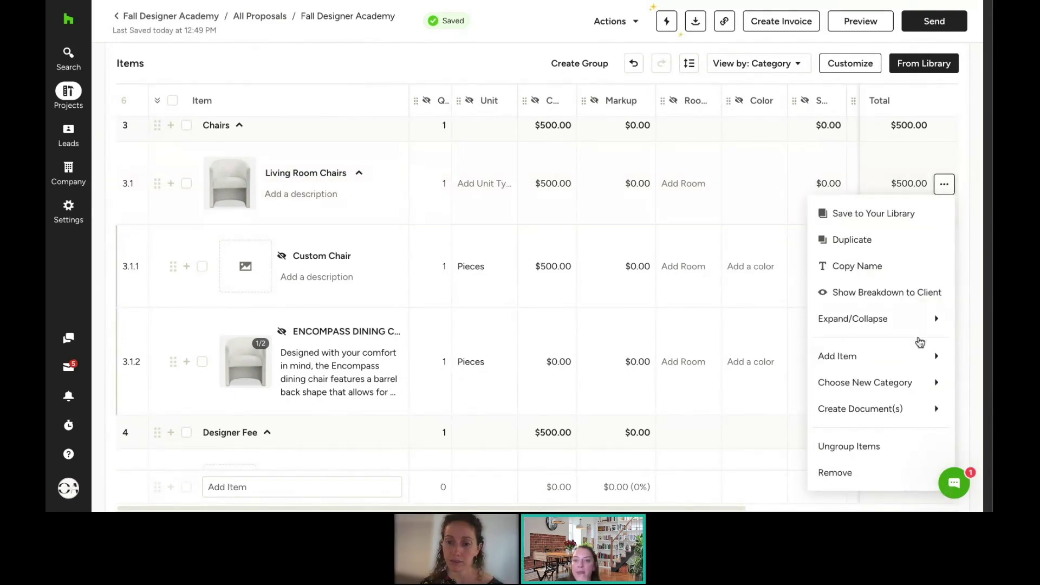
{"action": "left_click", "coordinate": [896, 450]}
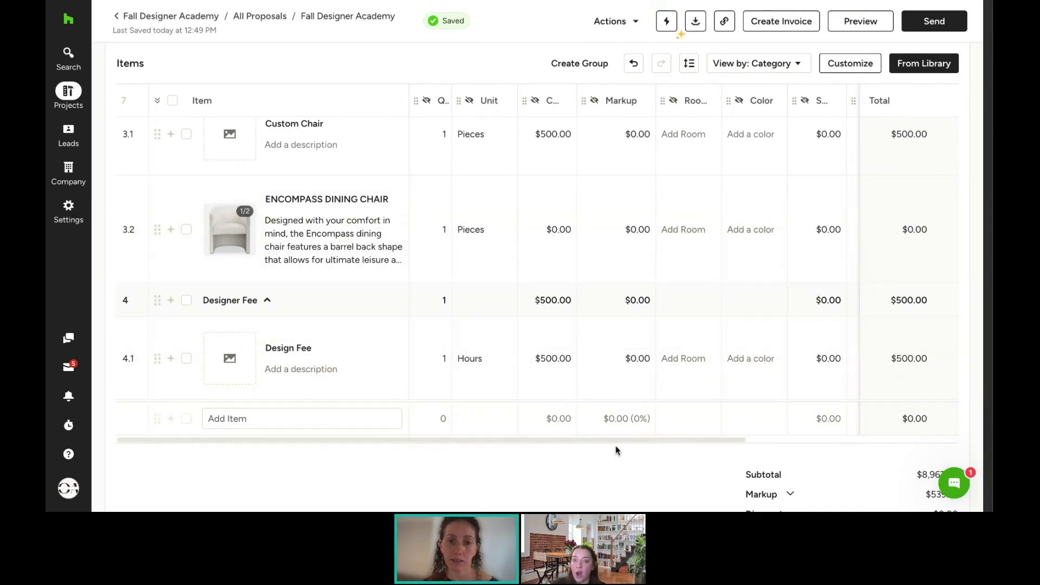
Step: Hide the second Notes column in the items table's column settings
{"action": "scroll", "coordinate": [620, 439], "scroll_direction": "right", "scroll_amount": 3}
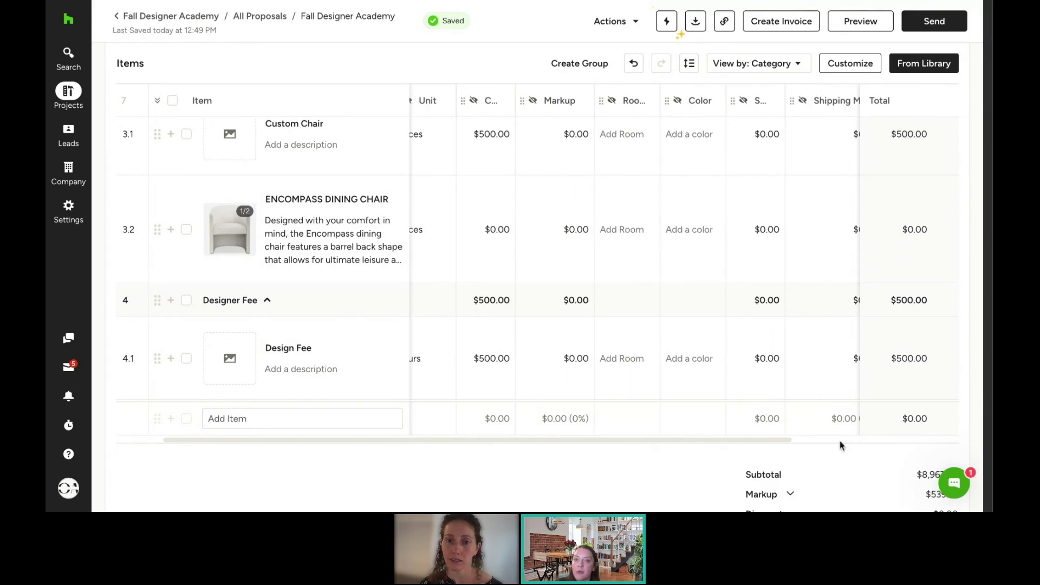
{"action": "scroll", "coordinate": [778, 441], "scroll_direction": "right", "scroll_amount": 3}
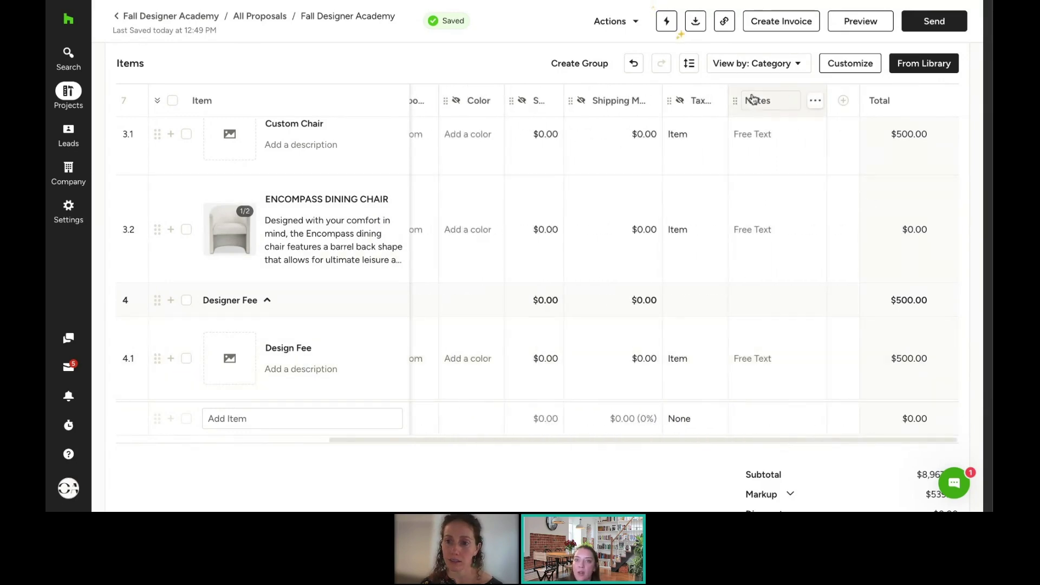
{"action": "left_click", "coordinate": [854, 66]}
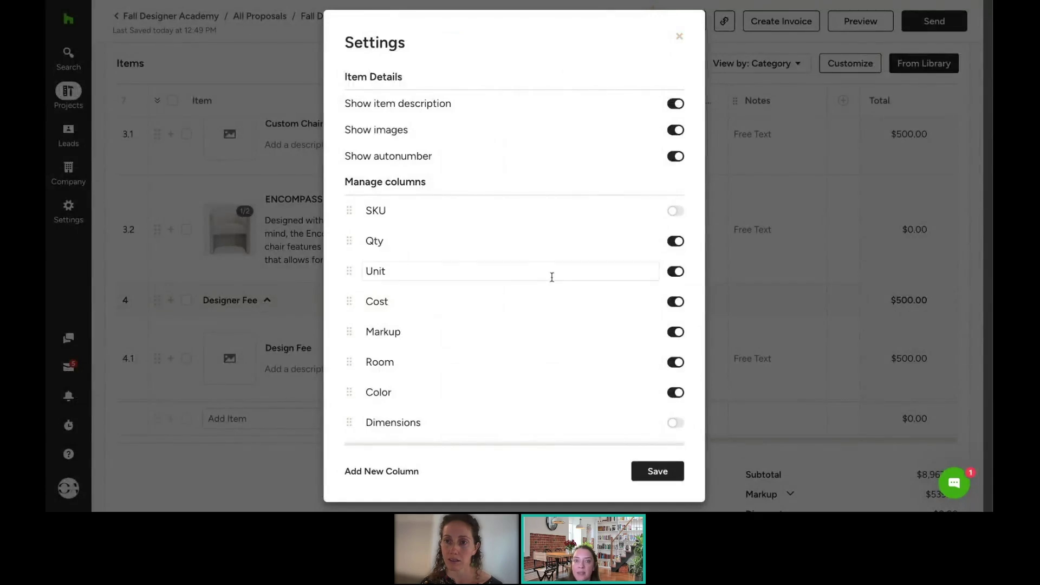
{"action": "scroll", "coordinate": [578, 372], "scroll_direction": "down", "scroll_amount": 5}
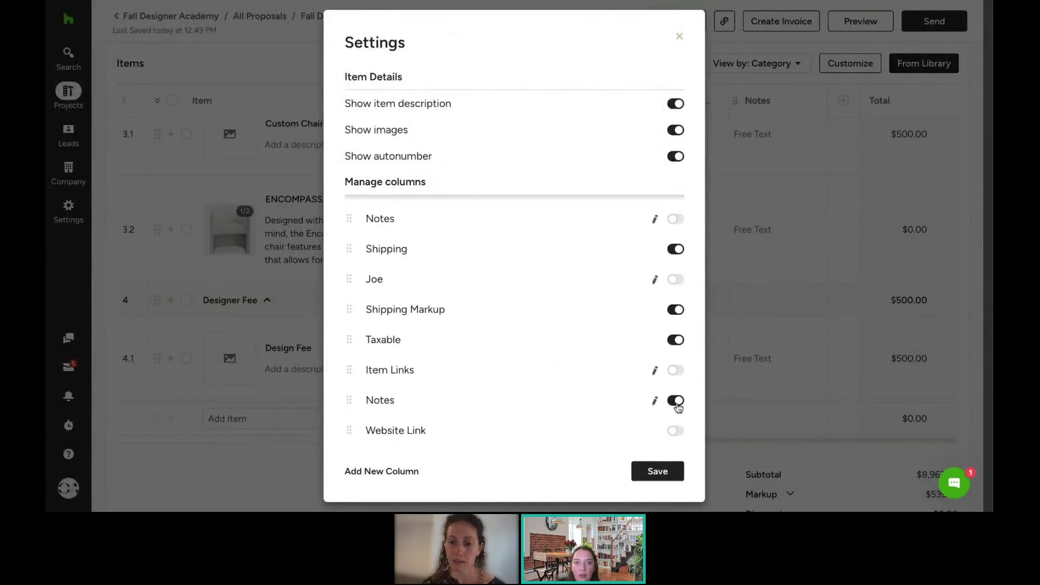
{"action": "left_click", "coordinate": [676, 401]}
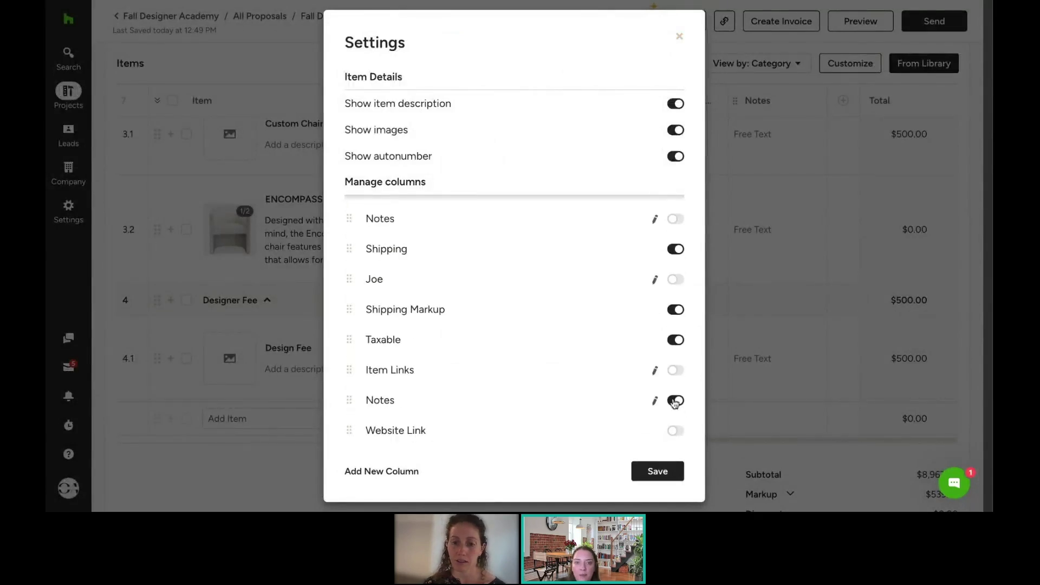
Step: Add a Date-type column named 'Expiration Date' and save the column settings
{"action": "left_click", "coordinate": [386, 471]}
{"action": "type", "text": "Expiration Date"}
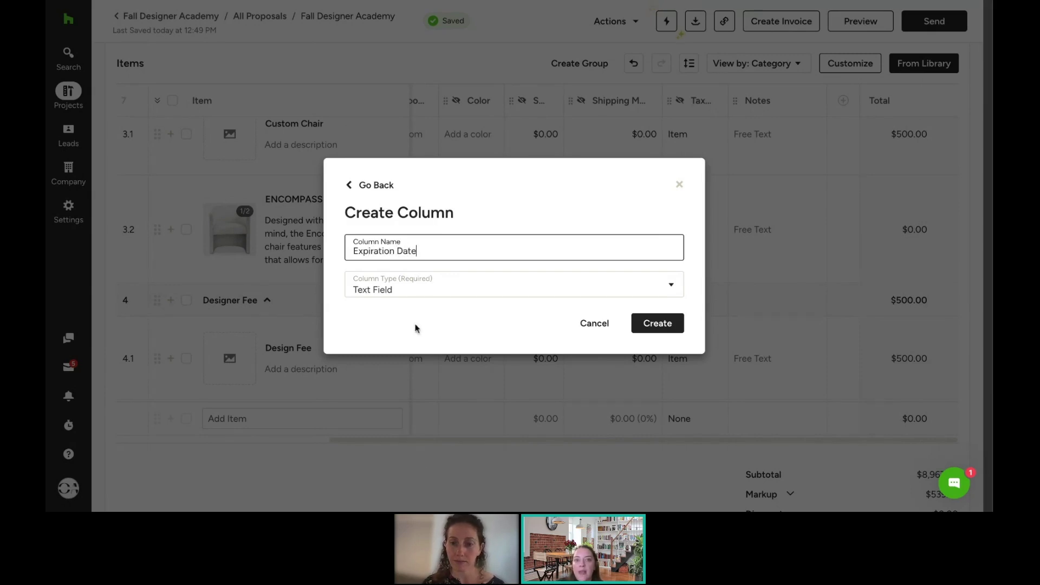
{"action": "left_click", "coordinate": [420, 280]}
{"action": "left_click", "coordinate": [401, 393]}
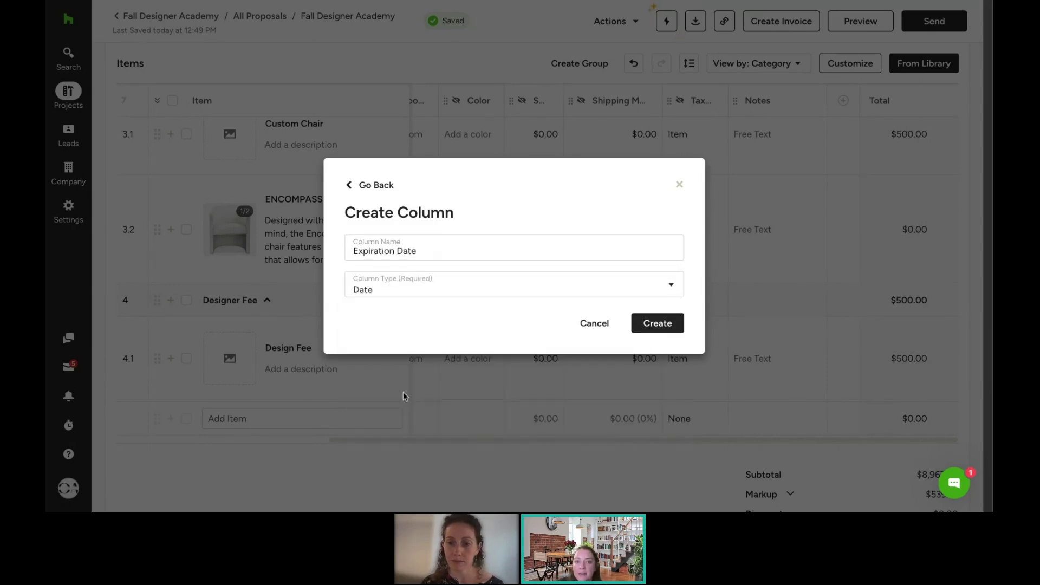
{"action": "left_click", "coordinate": [653, 324]}
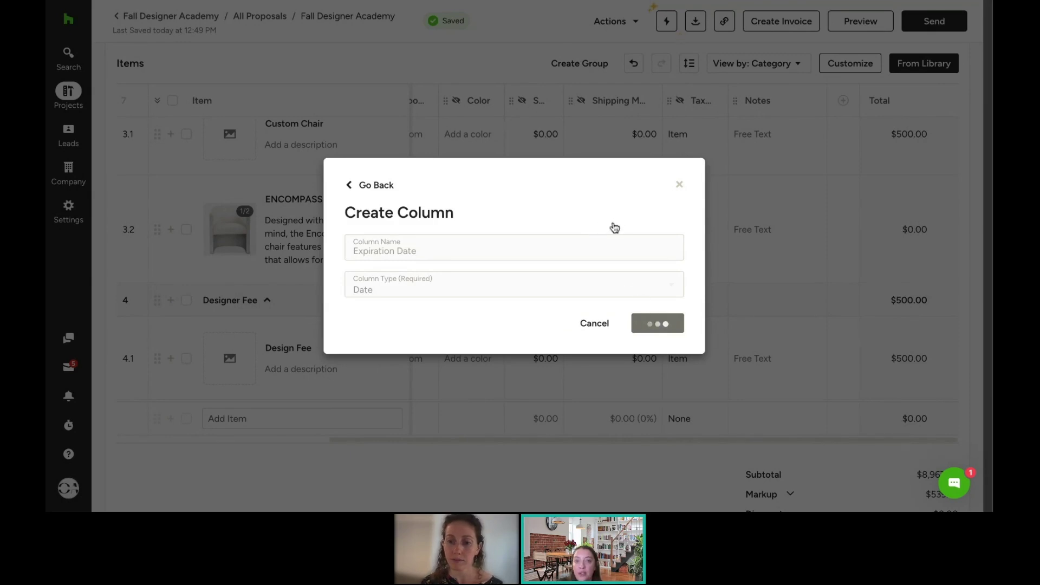
{"action": "scroll", "coordinate": [594, 343], "scroll_direction": "down", "scroll_amount": 10}
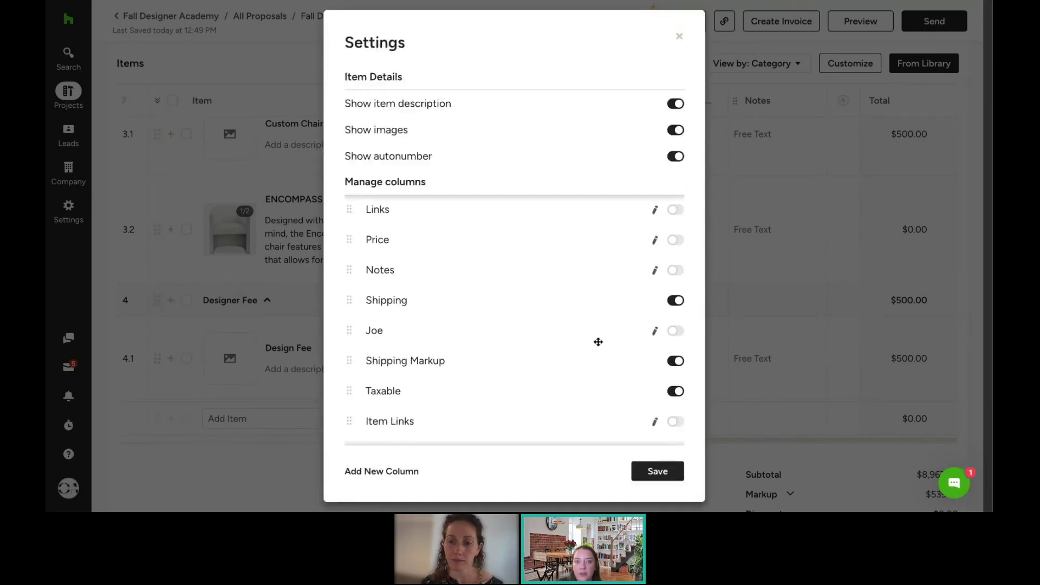
{"action": "scroll", "coordinate": [599, 341], "scroll_direction": "down", "scroll_amount": 3}
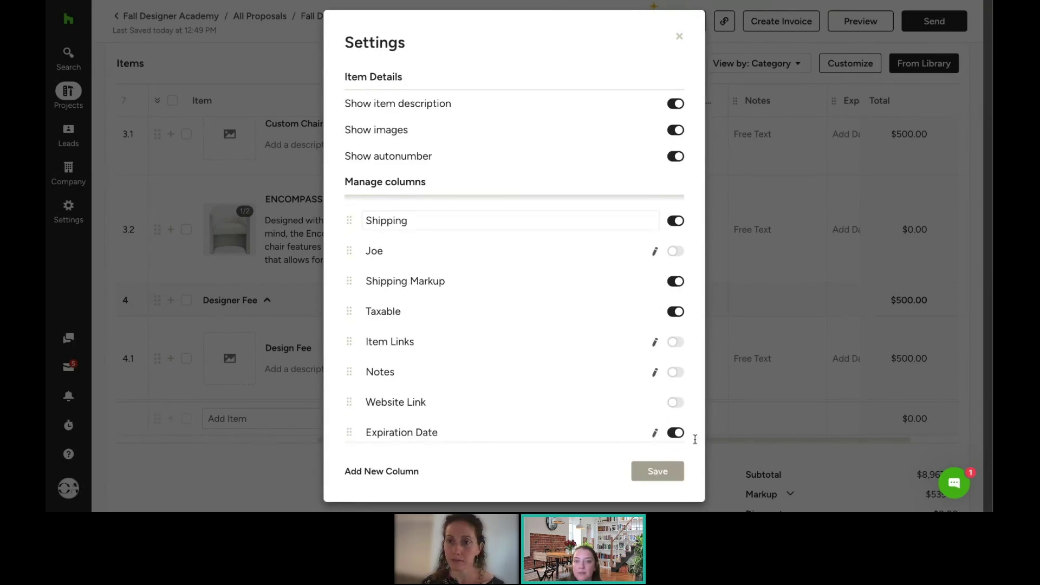
{"action": "left_click", "coordinate": [645, 477]}
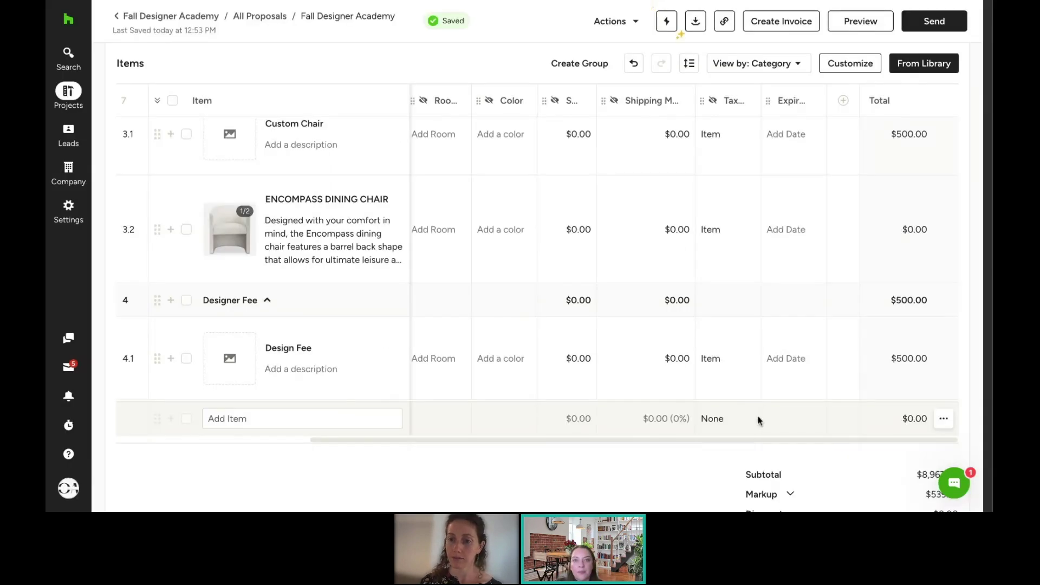
Step: Set the Encompass Dining Chair's expiration date to October 10, then show Custom Chair's tax-type choices
{"action": "left_click", "coordinate": [793, 231]}
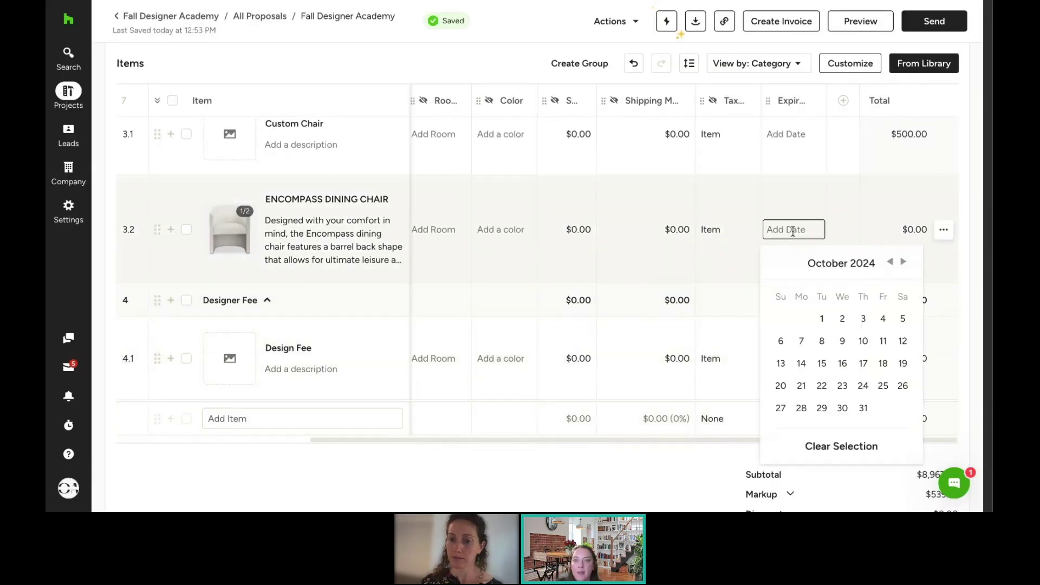
{"action": "left_click", "coordinate": [864, 341]}
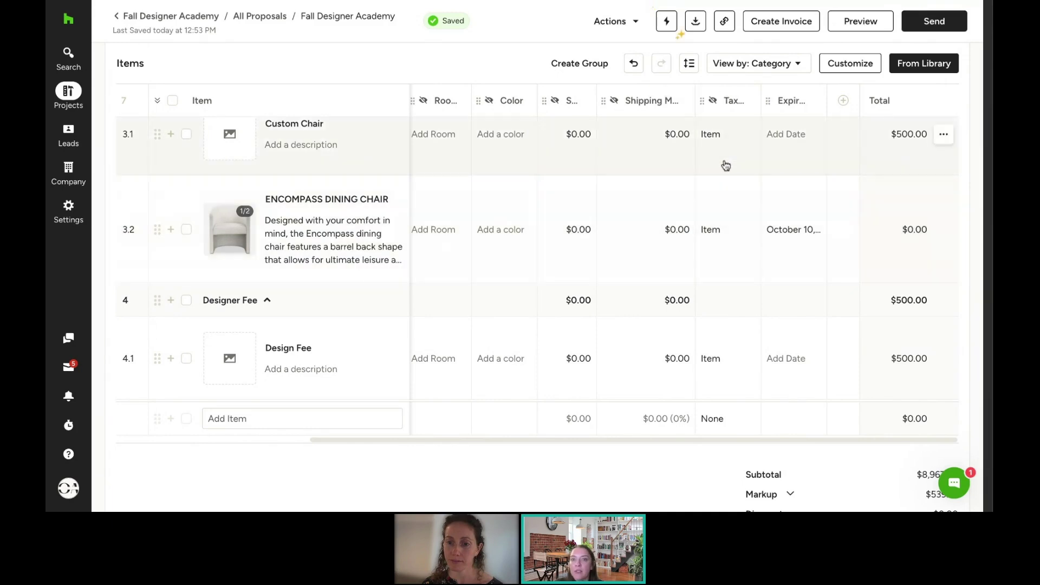
{"action": "left_click", "coordinate": [719, 132]}
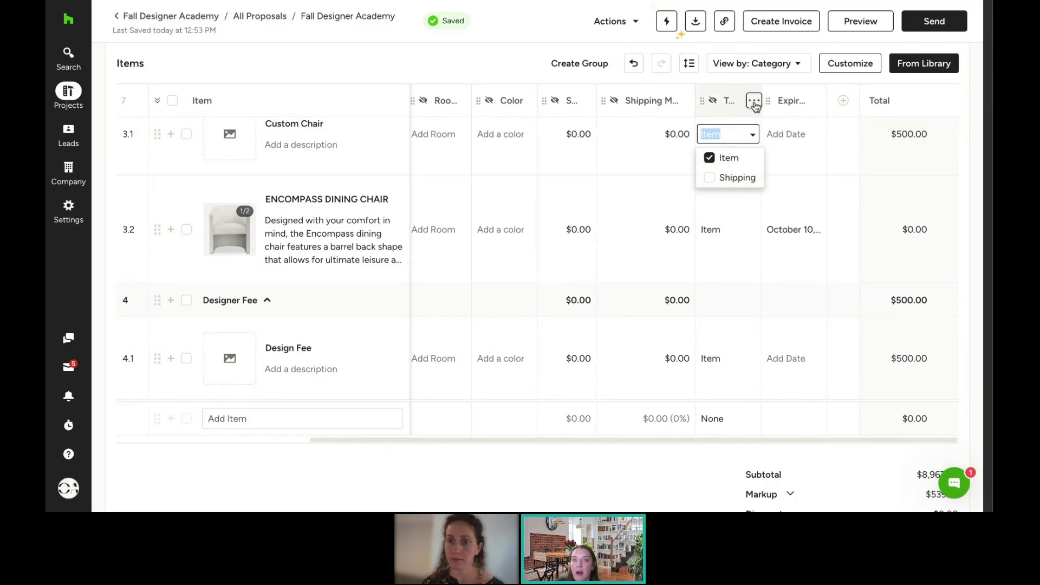
{"action": "left_click", "coordinate": [754, 102]}
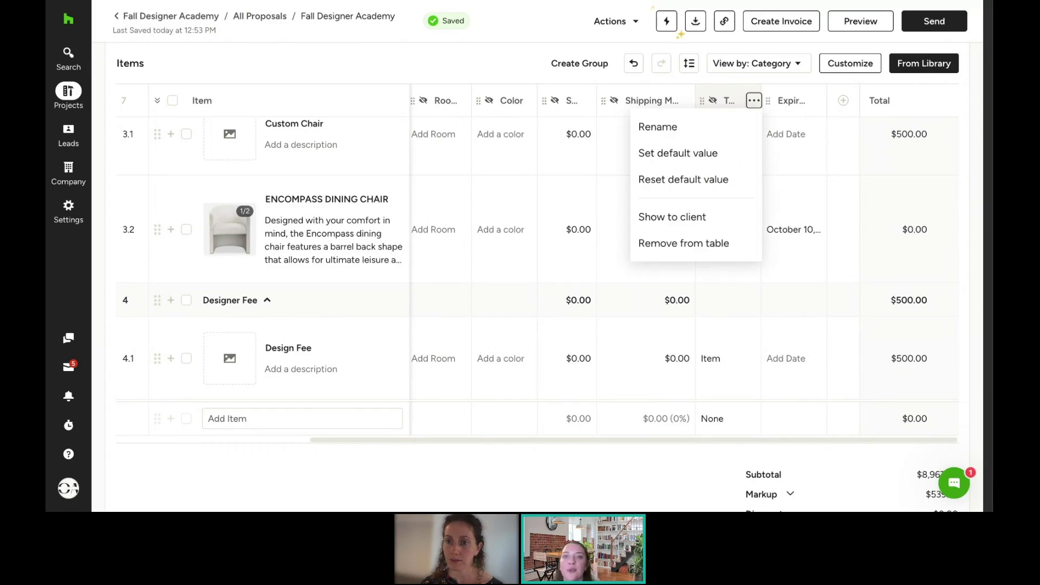
{"action": "left_click", "coordinate": [690, 158]}
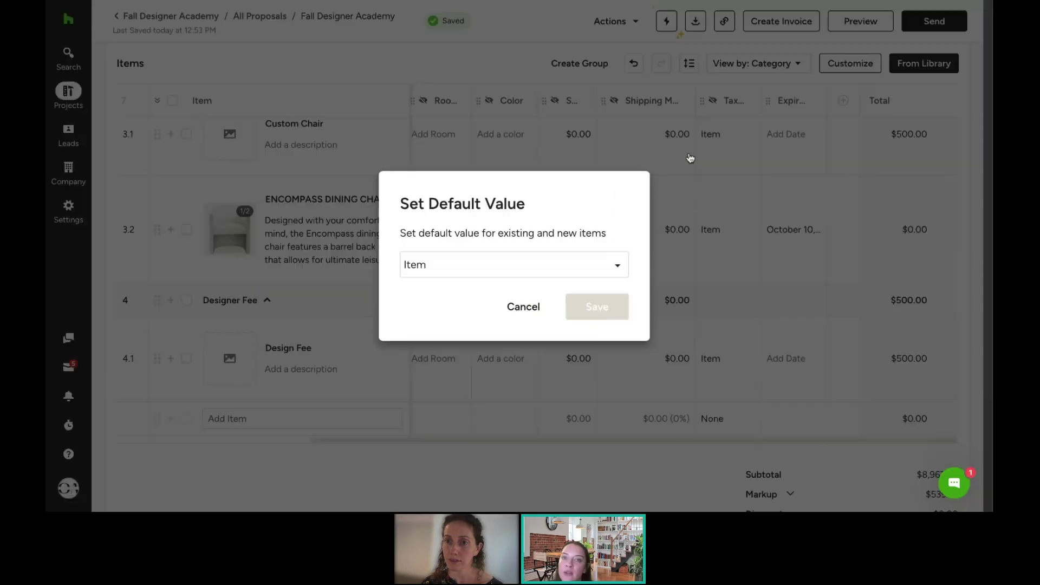
{"action": "left_click", "coordinate": [470, 267]}
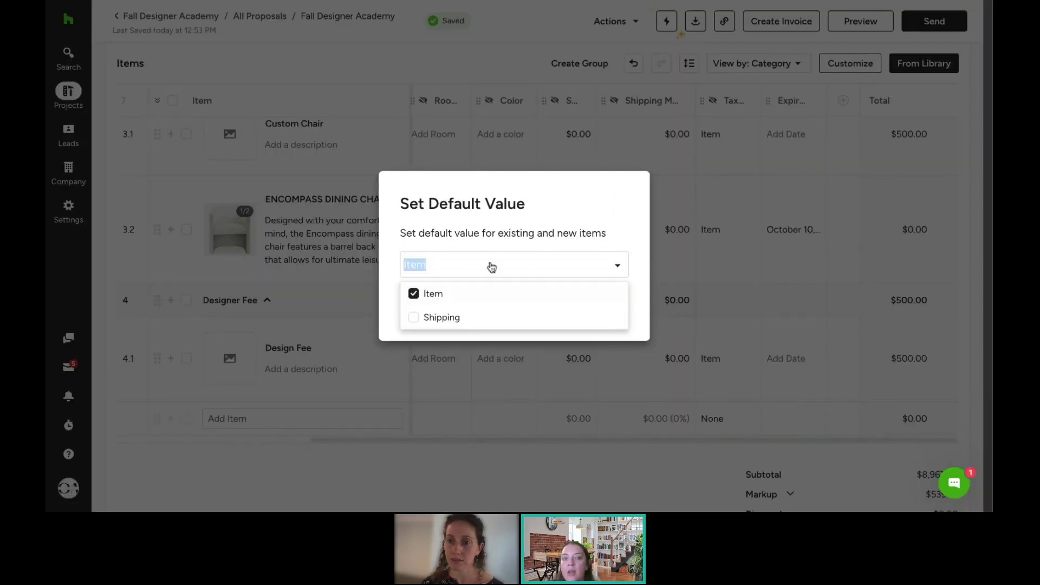
{"action": "left_click", "coordinate": [518, 228]}
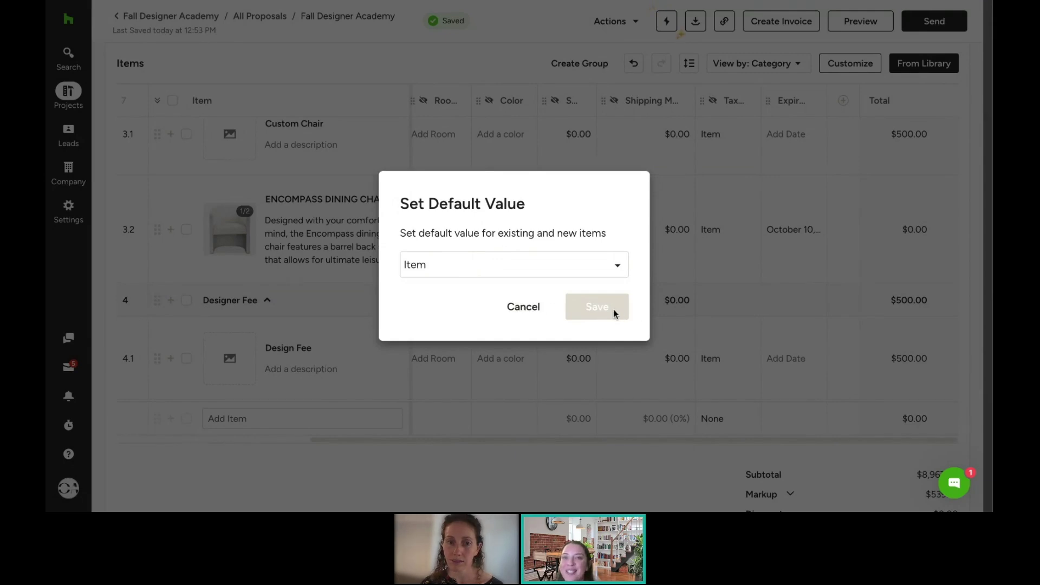
{"action": "left_click", "coordinate": [523, 309]}
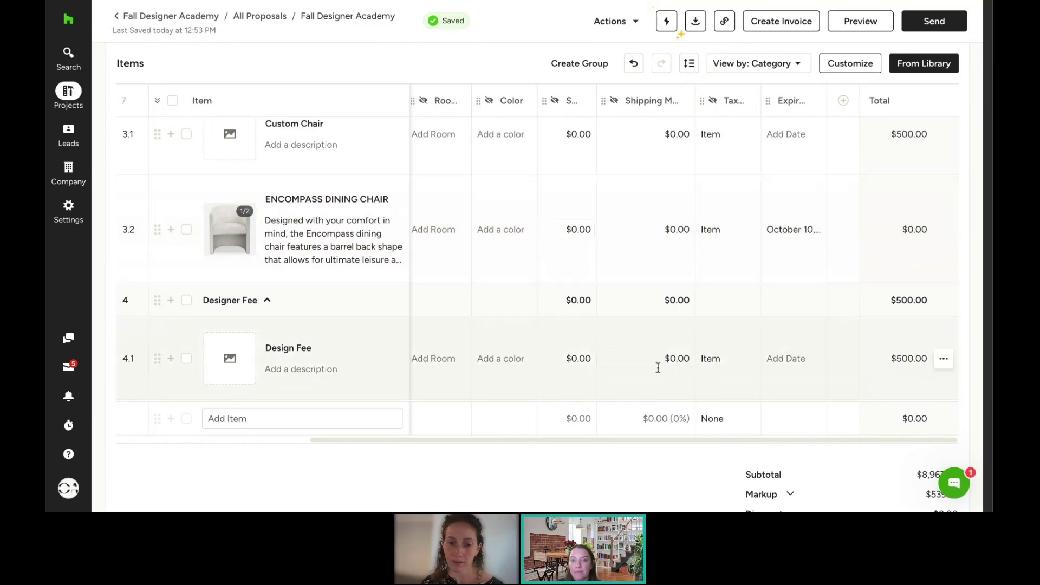
{"action": "left_click", "coordinate": [577, 134]}
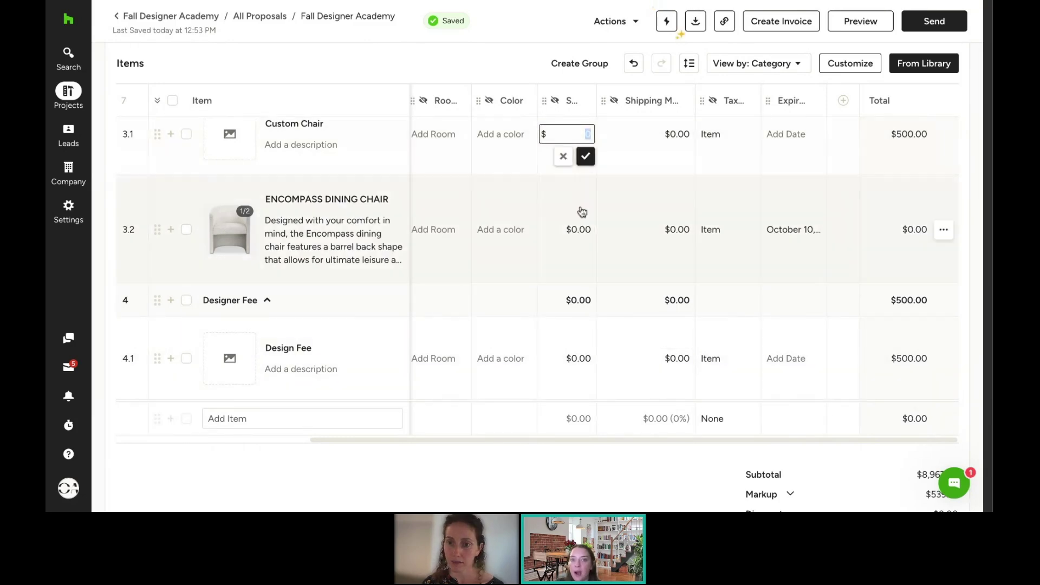
{"action": "left_click", "coordinate": [668, 133]}
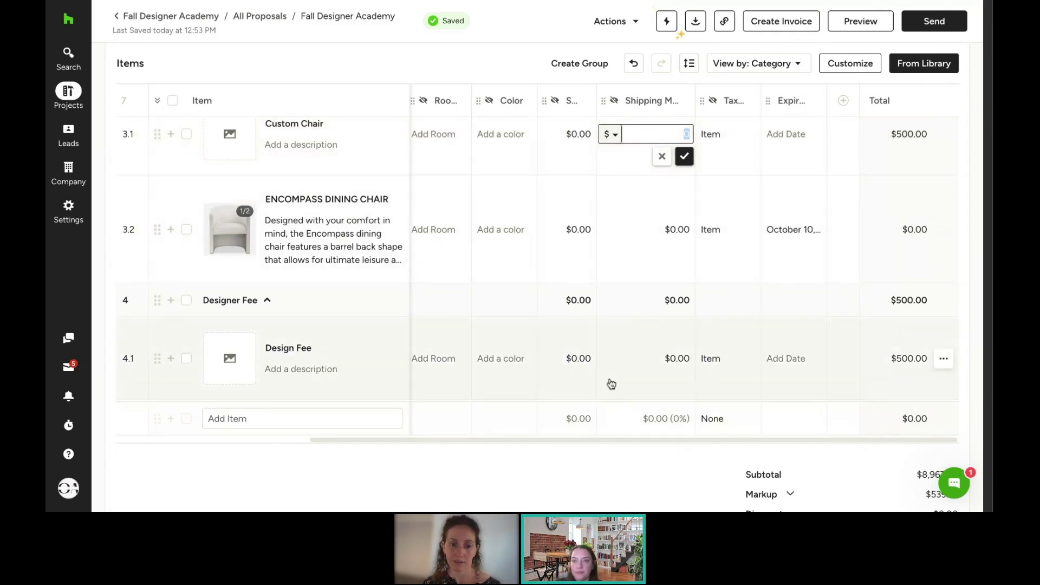
{"action": "scroll", "coordinate": [606, 374], "scroll_direction": "down", "scroll_amount": 1}
{"action": "scroll", "coordinate": [605, 368], "scroll_direction": "down", "scroll_amount": 1}
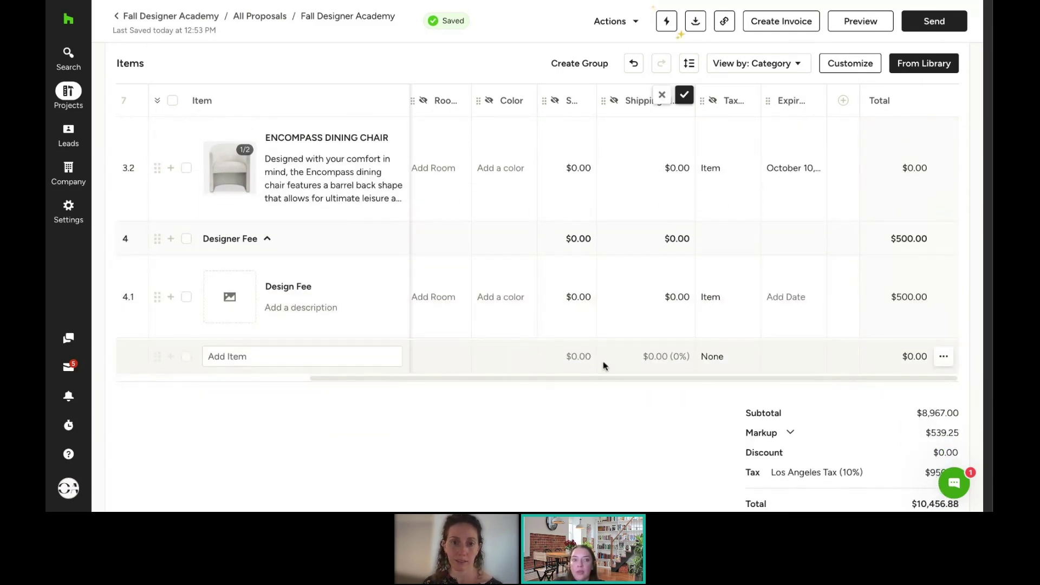
{"action": "scroll", "coordinate": [602, 373], "scroll_direction": "down", "scroll_amount": 1}
{"action": "scroll", "coordinate": [598, 382], "scroll_direction": "down", "scroll_amount": 2}
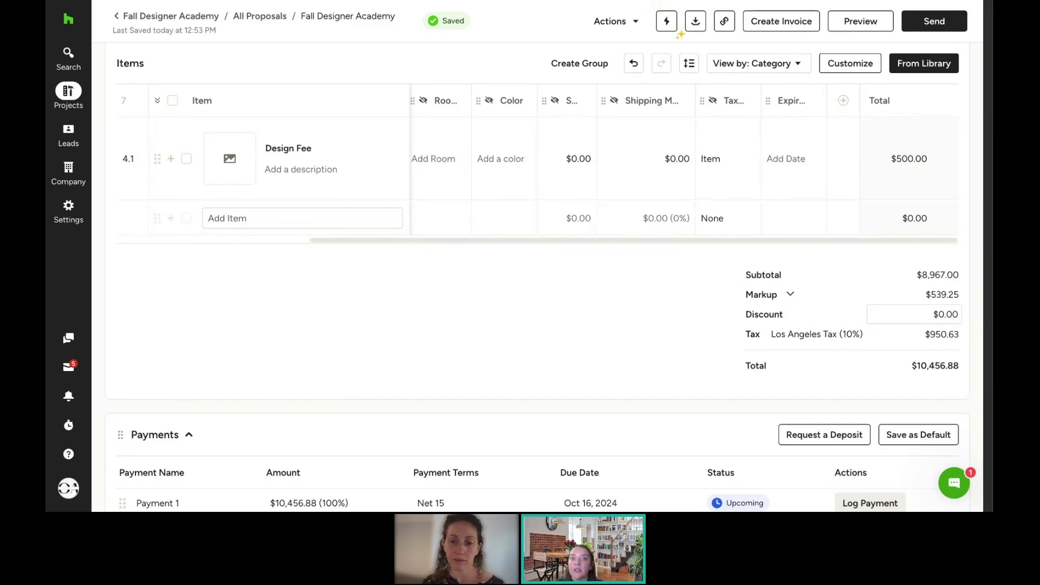
Step: Apply a 10% percentage discount (-$950.62), bringing the proposal total to $9,411.20
{"action": "left_click", "coordinate": [934, 313]}
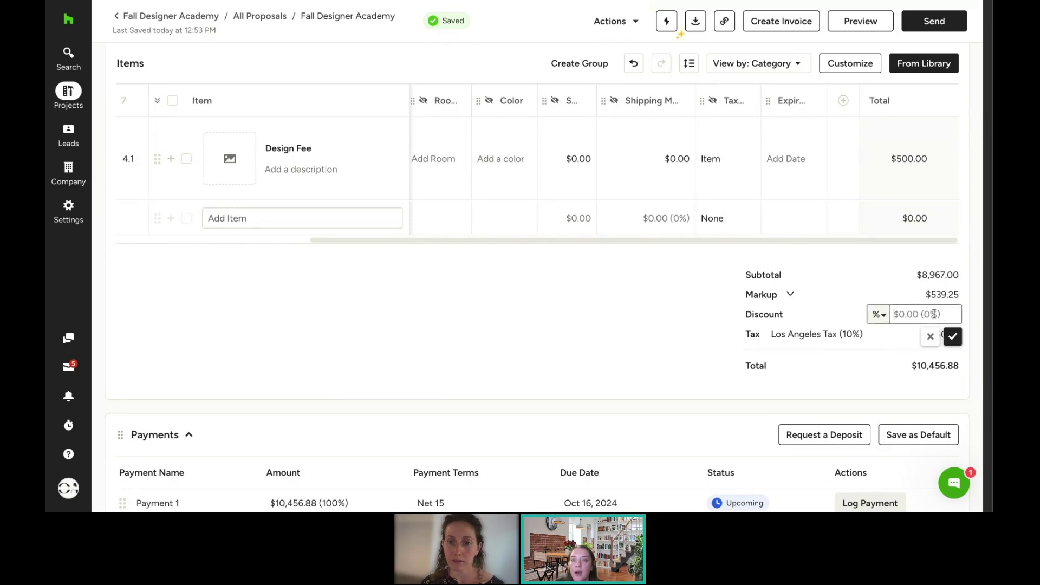
{"action": "left_click", "coordinate": [879, 315]}
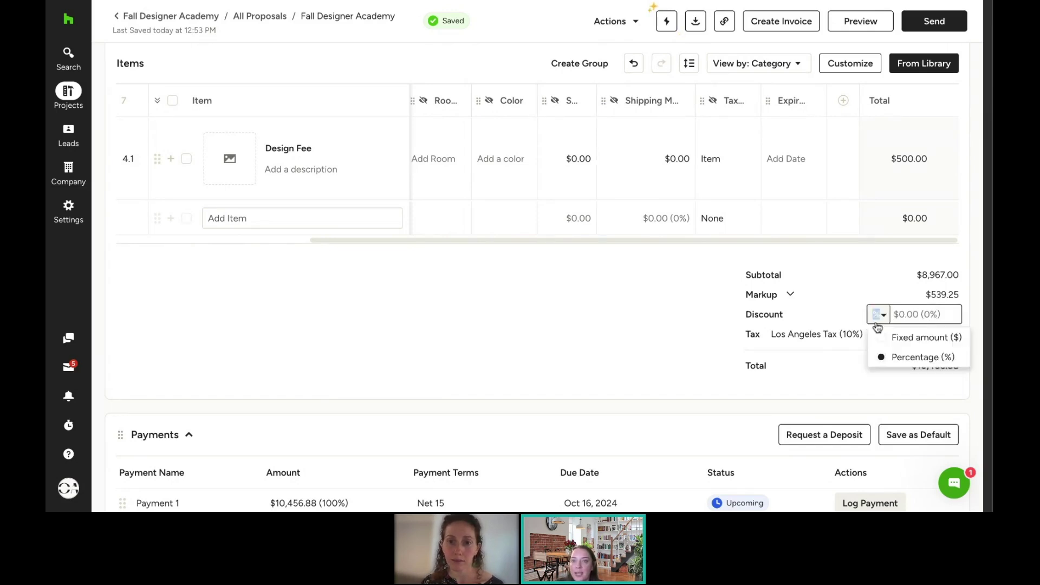
{"action": "left_click", "coordinate": [901, 356]}
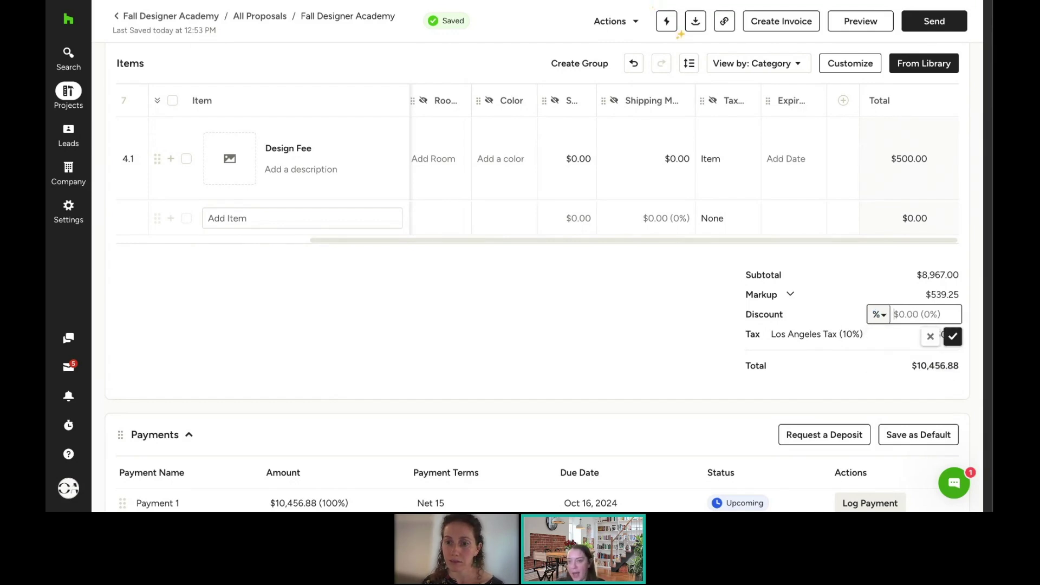
{"action": "type", "text": "10"}
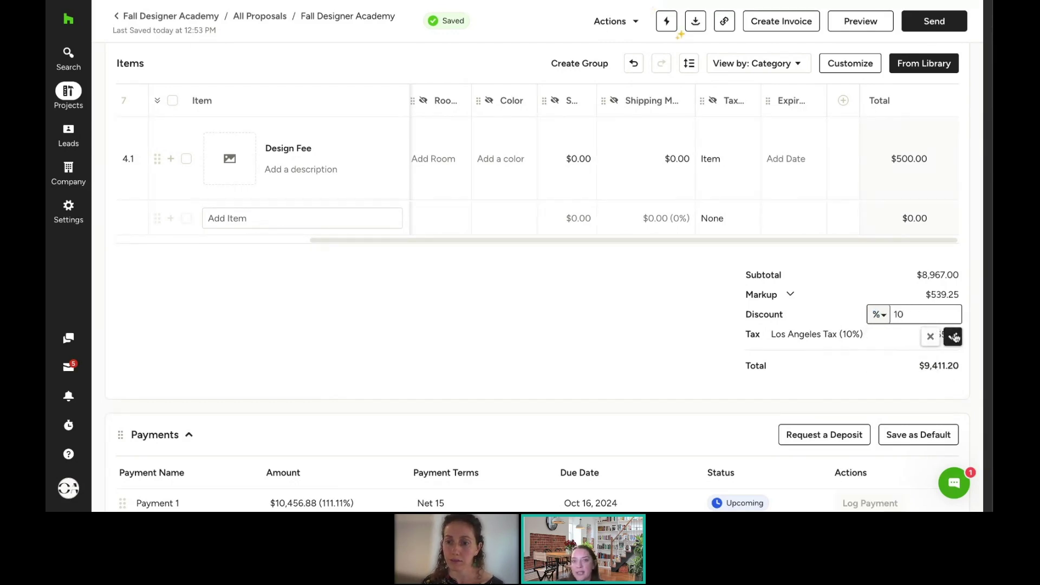
{"action": "left_click", "coordinate": [953, 336]}
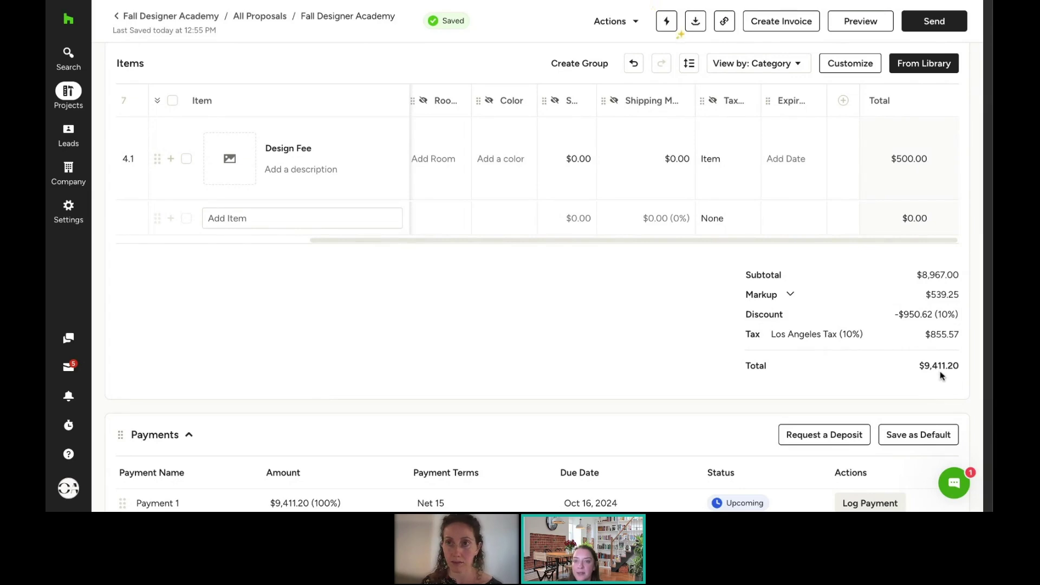
Step: Switch the proposal tax to Irvine sales tax (7.75%), abandoning a new tax rate draft
{"action": "left_click", "coordinate": [814, 334]}
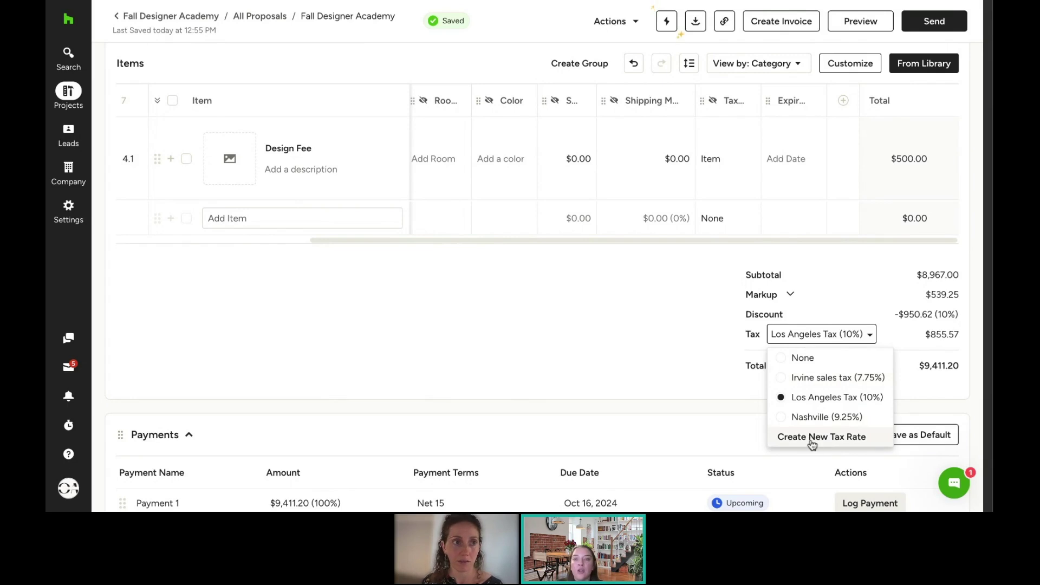
{"action": "left_click", "coordinate": [852, 438]}
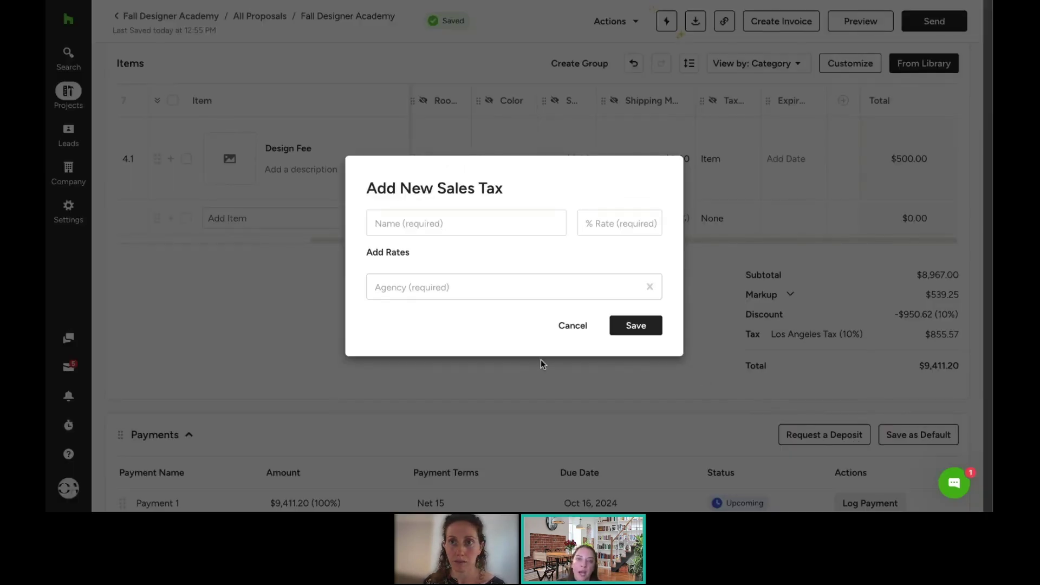
{"action": "left_click", "coordinate": [578, 332]}
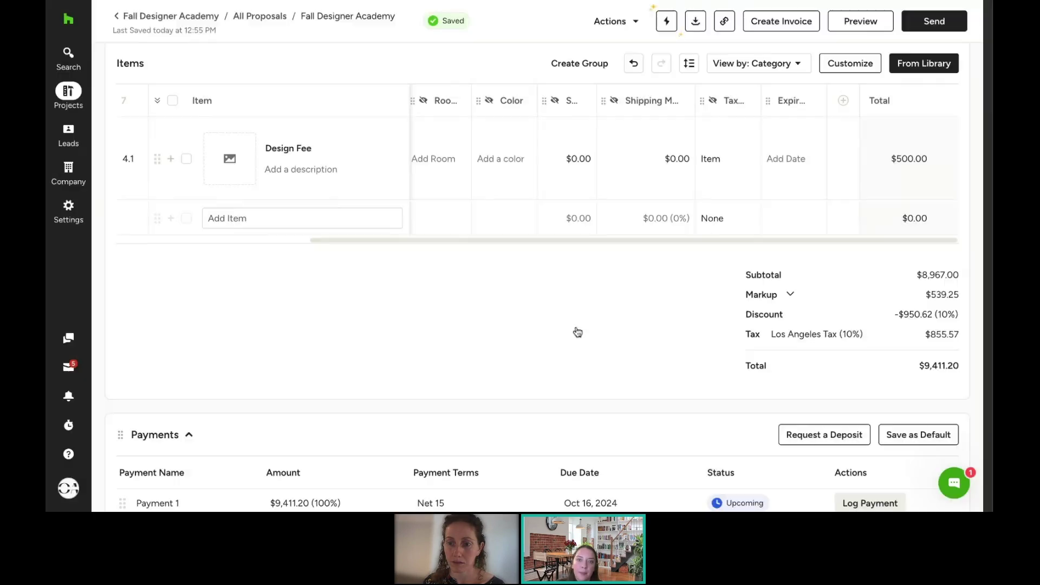
{"action": "left_click", "coordinate": [803, 334]}
{"action": "left_click", "coordinate": [820, 382]}
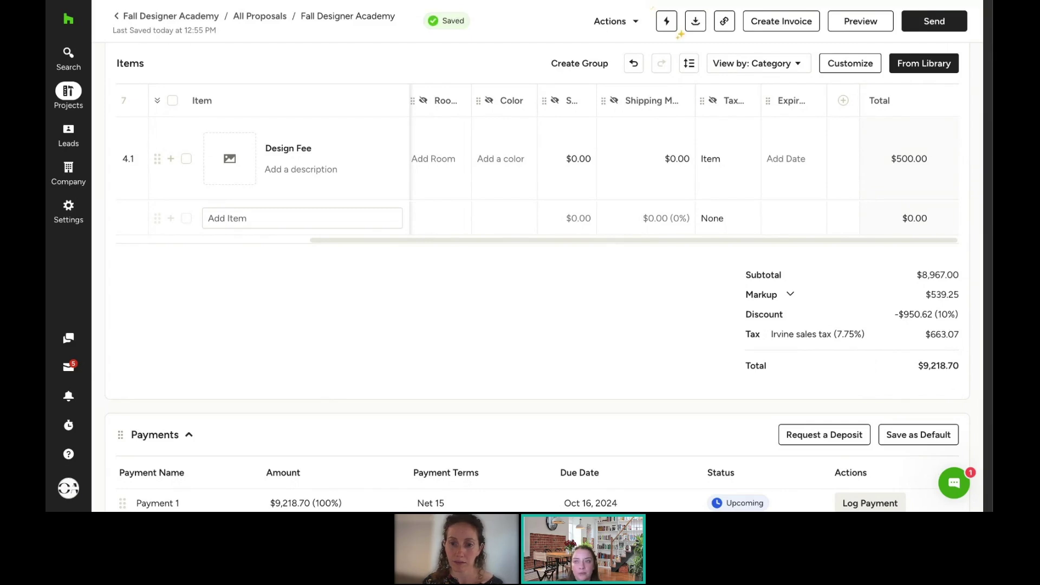
Step: Delete Payment 1 from the proposal's payment schedule
{"action": "scroll", "coordinate": [717, 349], "scroll_direction": "down", "scroll_amount": 2}
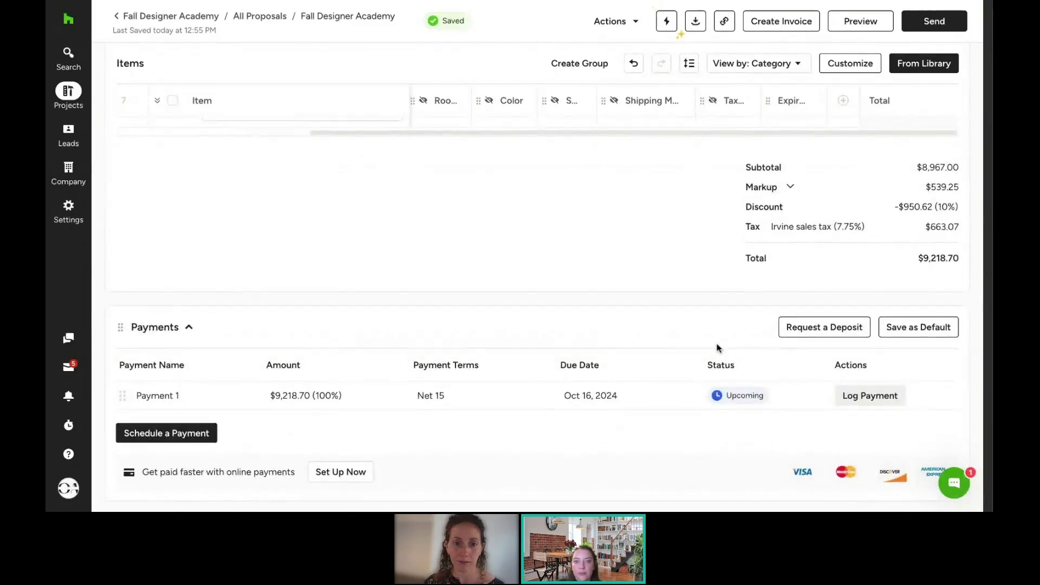
{"action": "scroll", "coordinate": [717, 349], "scroll_direction": "down", "scroll_amount": 1}
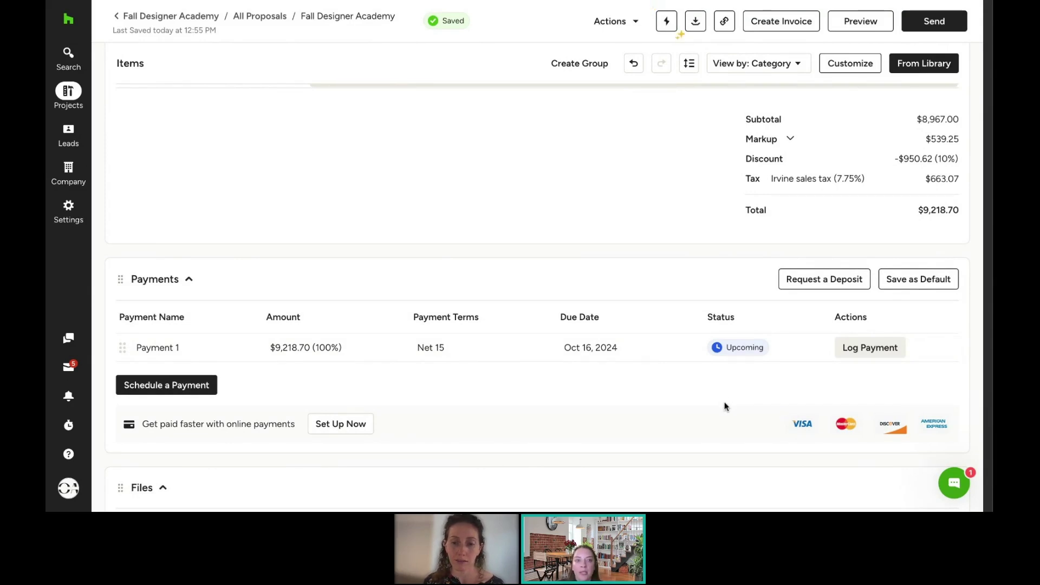
{"action": "left_click", "coordinate": [947, 352]}
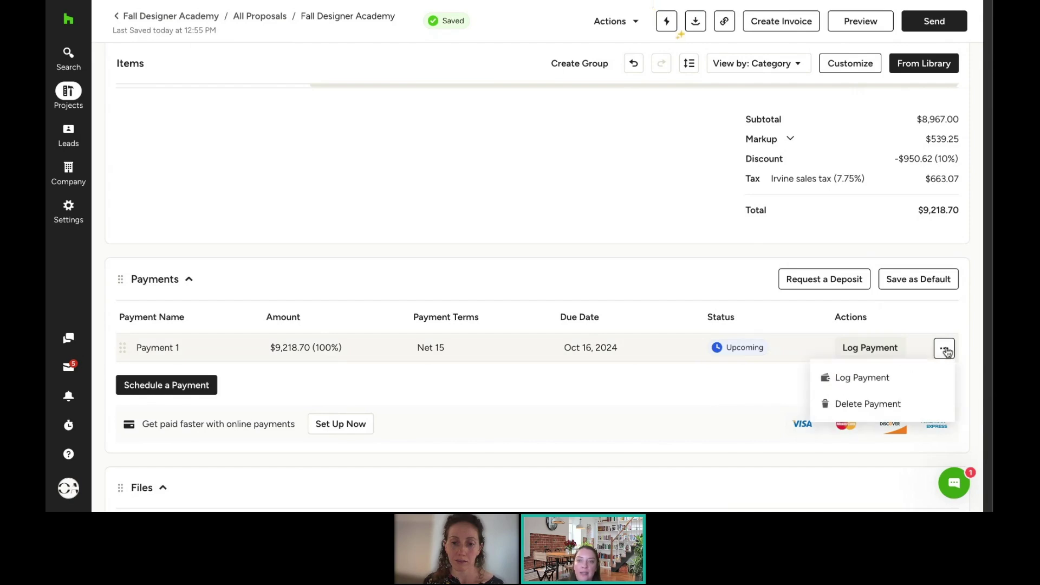
{"action": "left_click", "coordinate": [861, 408]}
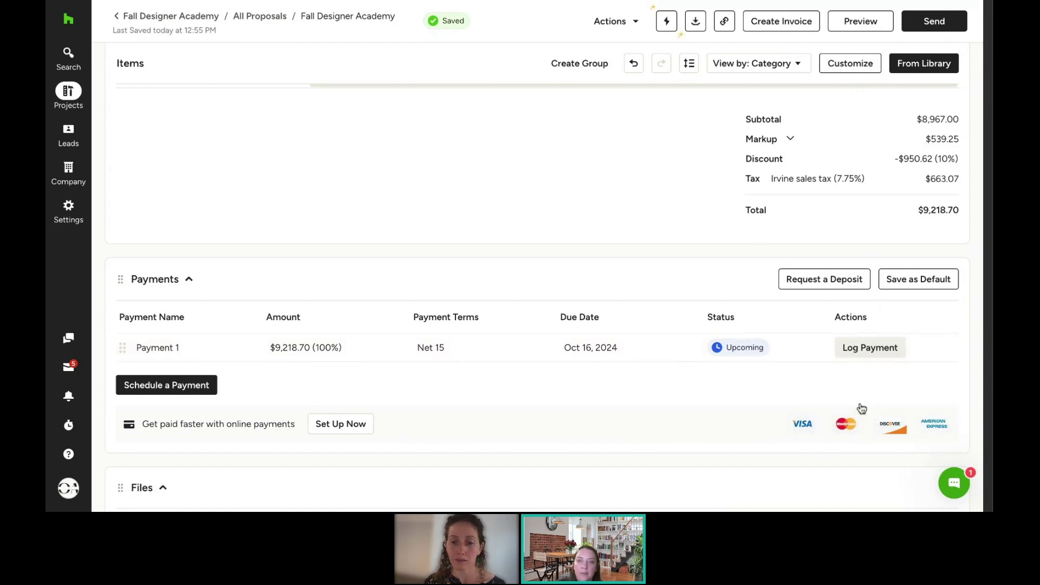
Step: Request a 25% deposit of $2,304.68 with a due date of Oct 4, 2024
{"action": "left_click", "coordinate": [818, 284]}
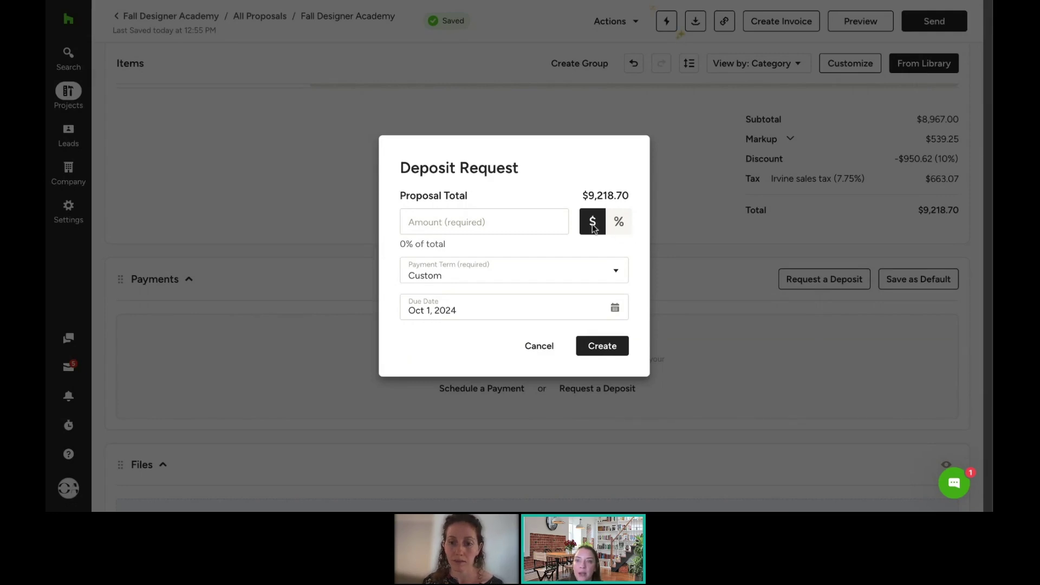
{"action": "left_click", "coordinate": [623, 223]}
{"action": "left_click", "coordinate": [479, 224]}
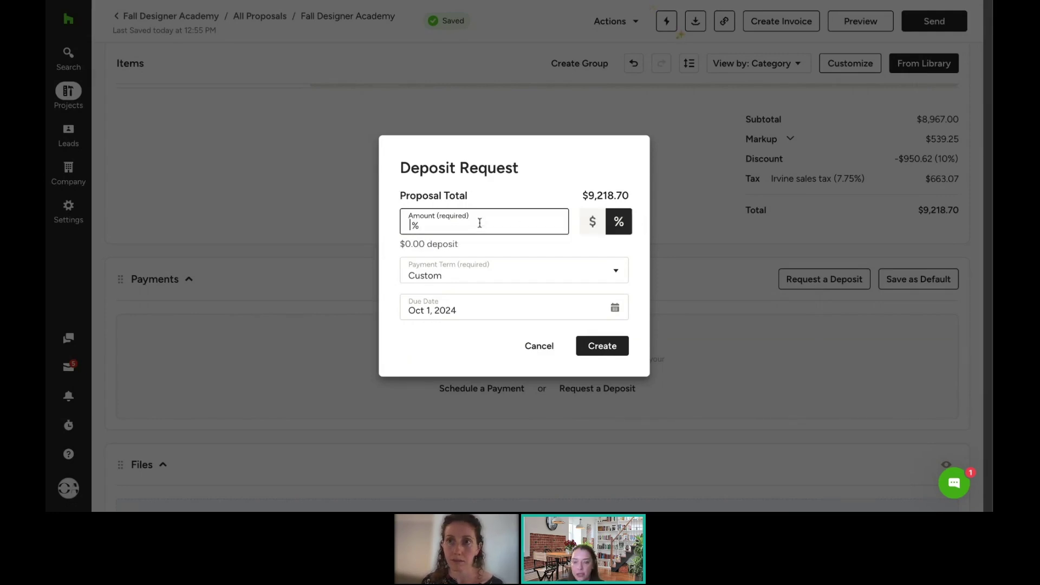
{"action": "type", "text": "25"}
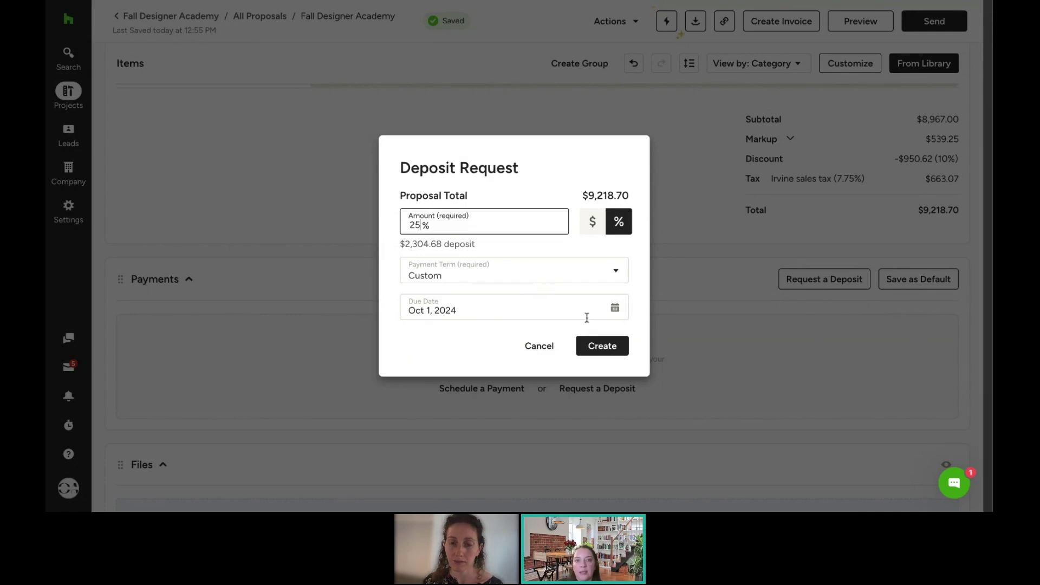
{"action": "left_click", "coordinate": [529, 313]}
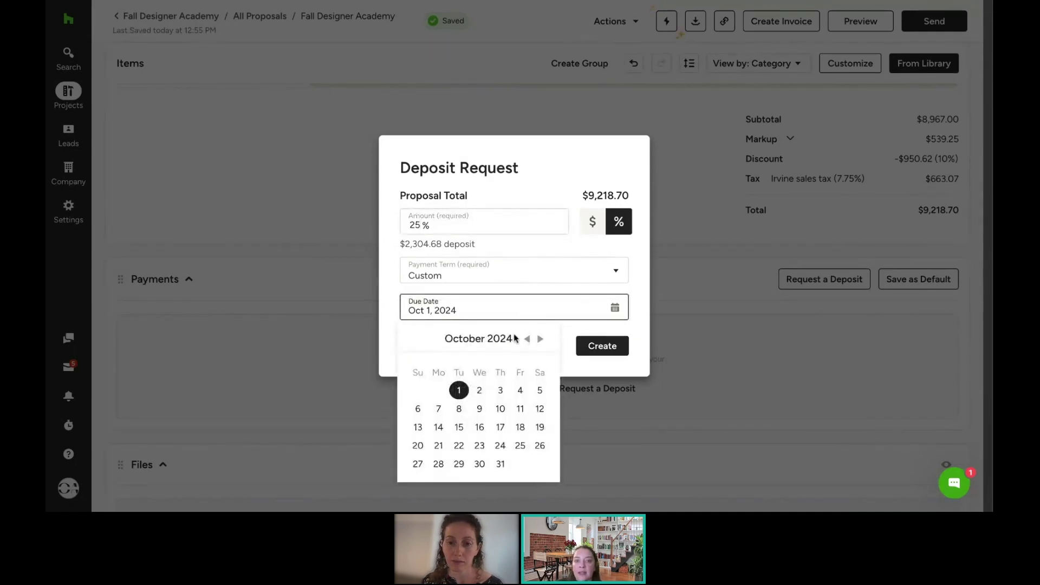
{"action": "left_click", "coordinate": [520, 395]}
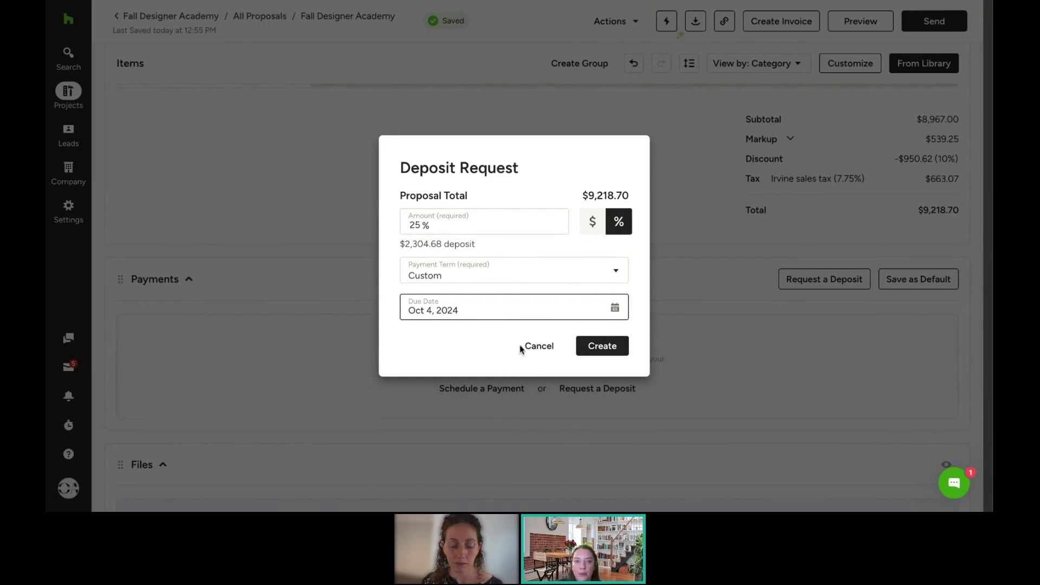
{"action": "left_click", "coordinate": [601, 346]}
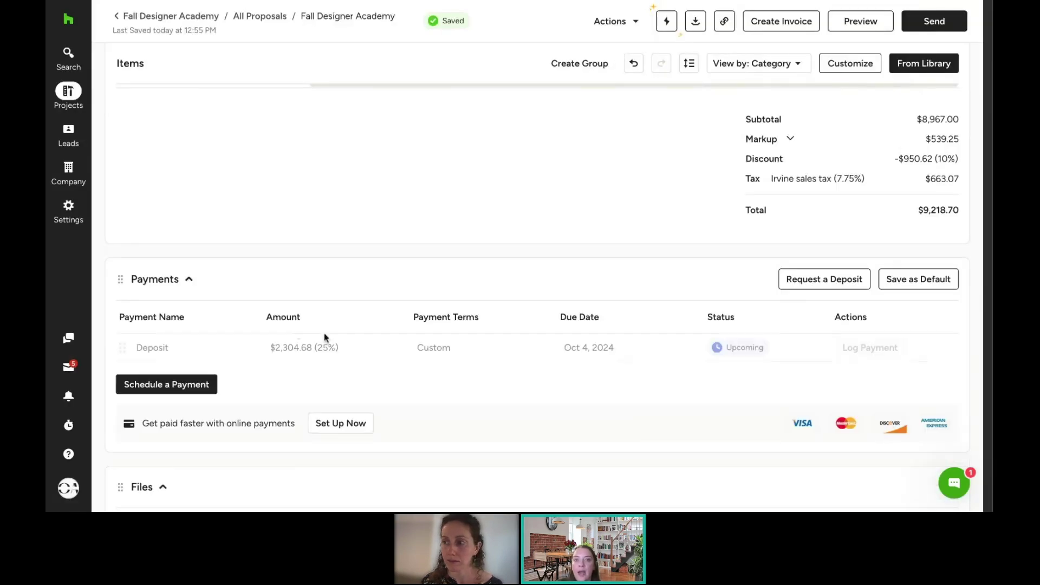
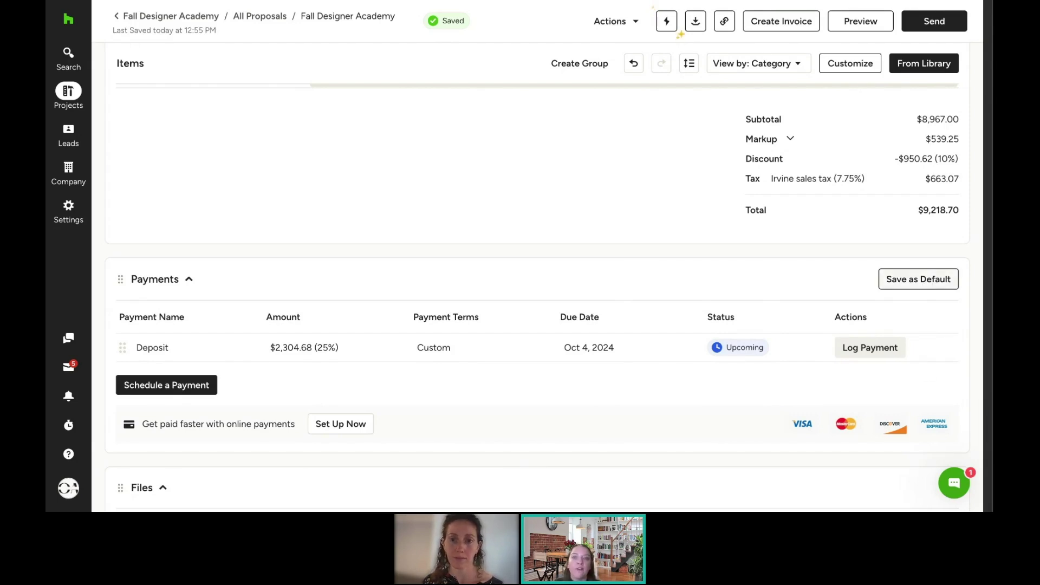
Step: Save the 25% deposit of $2,304.68 due Oct 4, 2024 as the default payment schedule
{"action": "left_click", "coordinate": [919, 279]}
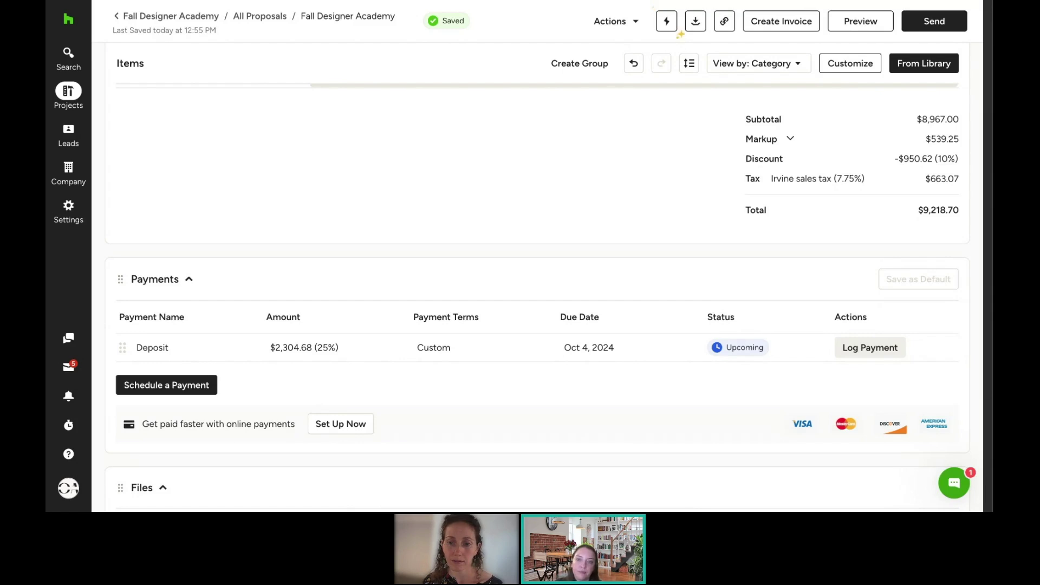
{"action": "scroll", "coordinate": [536, 293], "scroll_direction": "down", "scroll_amount": 4}
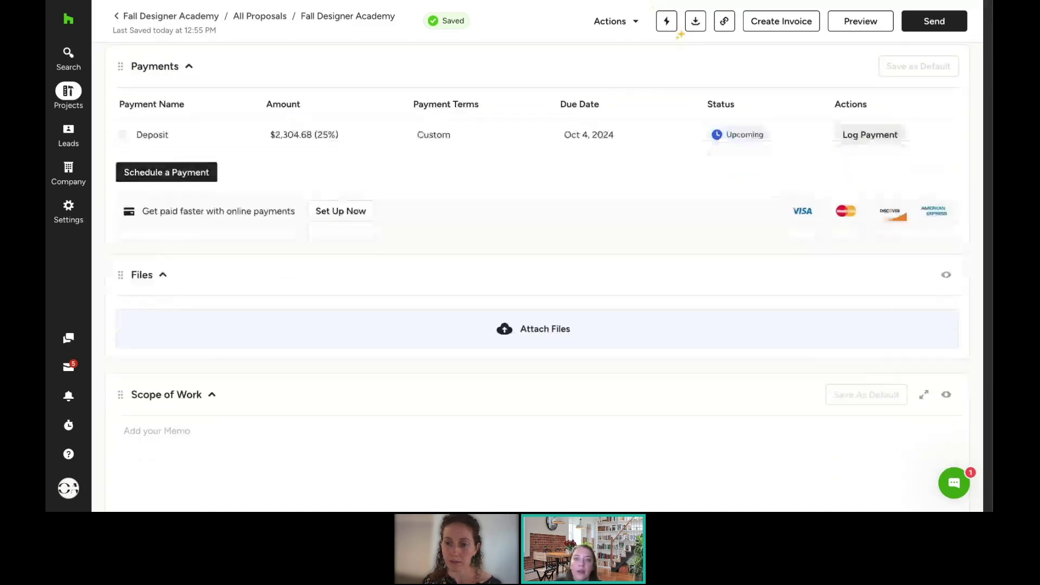
{"action": "scroll", "coordinate": [604, 207], "scroll_direction": "down", "scroll_amount": 1}
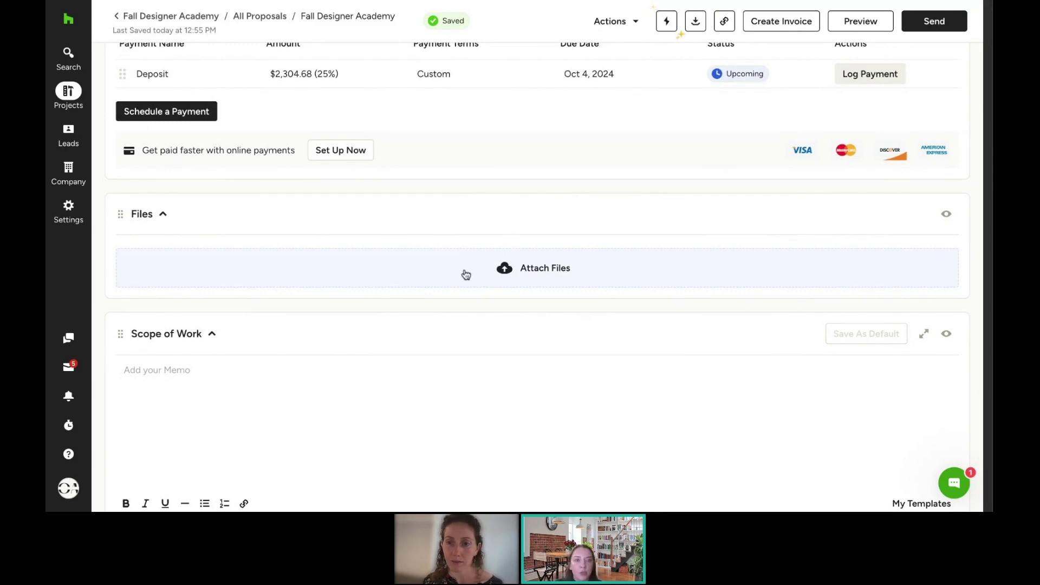
{"action": "left_click", "coordinate": [505, 271]}
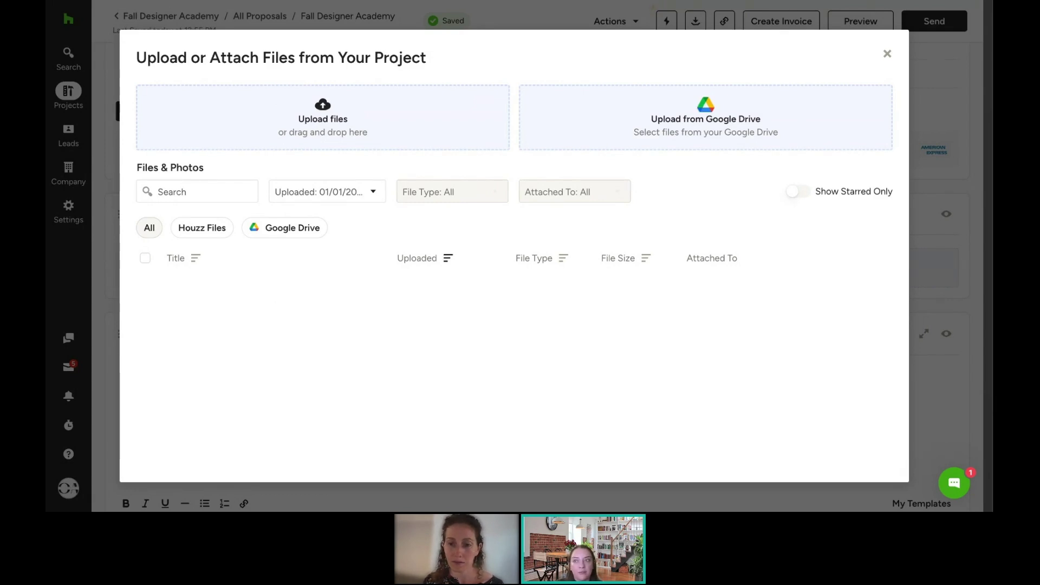
{"action": "left_click", "coordinate": [888, 55]}
{"action": "scroll", "coordinate": [663, 274], "scroll_direction": "down", "scroll_amount": 3}
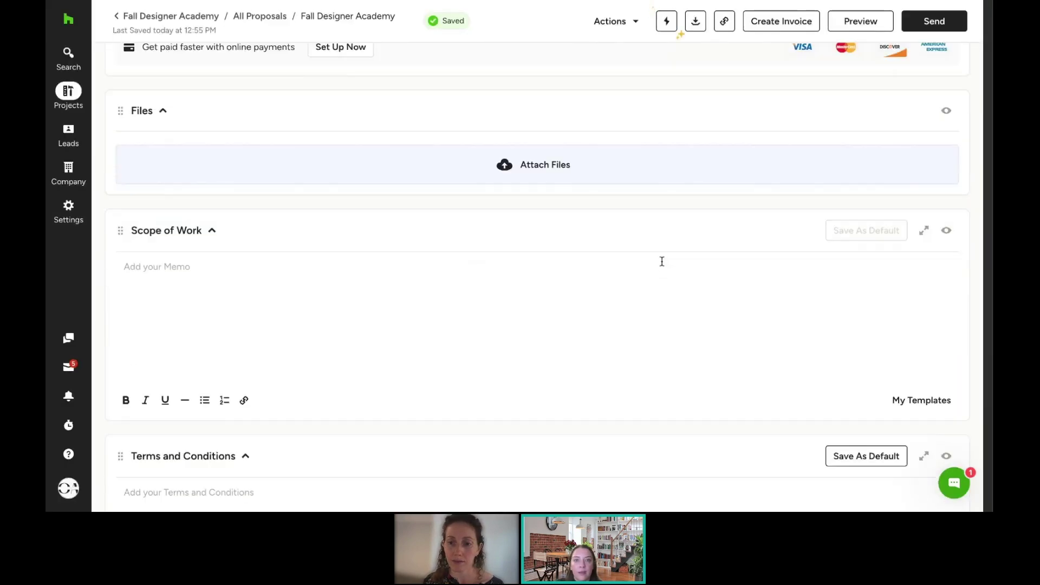
Step: Retitle the Scope of Work section 'Memo' and drag it below Terms and Conditions
{"action": "scroll", "coordinate": [662, 262], "scroll_direction": "down", "scroll_amount": 1}
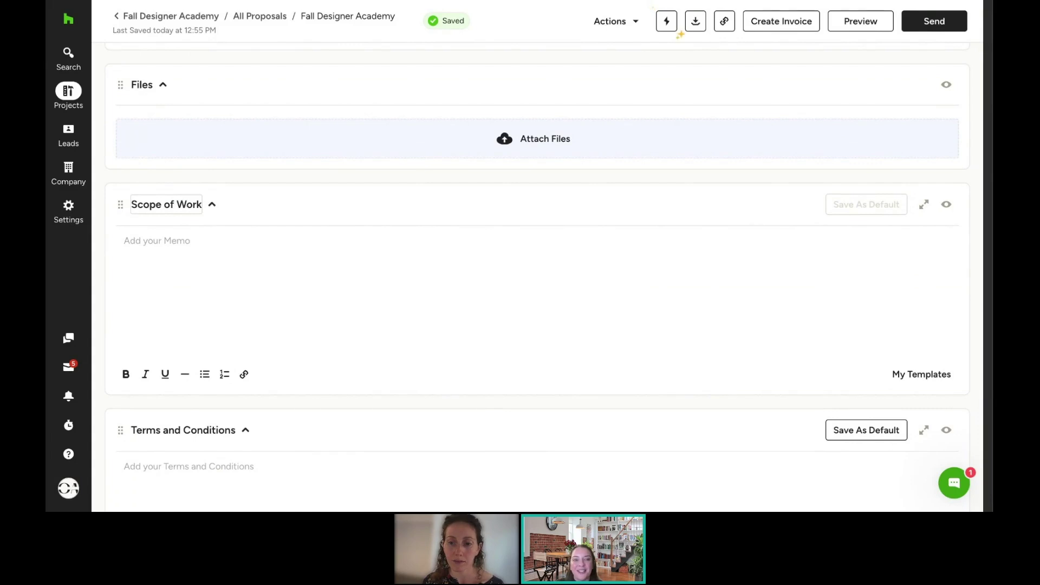
{"action": "left_click", "coordinate": [166, 205]}
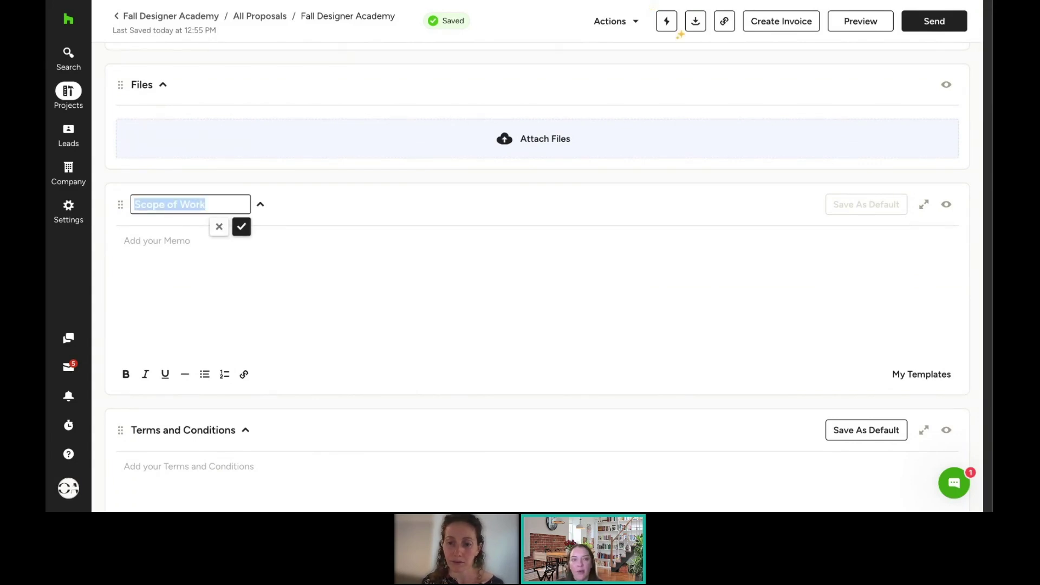
{"action": "type", "text": "Memo"}
{"action": "left_click", "coordinate": [200, 259]}
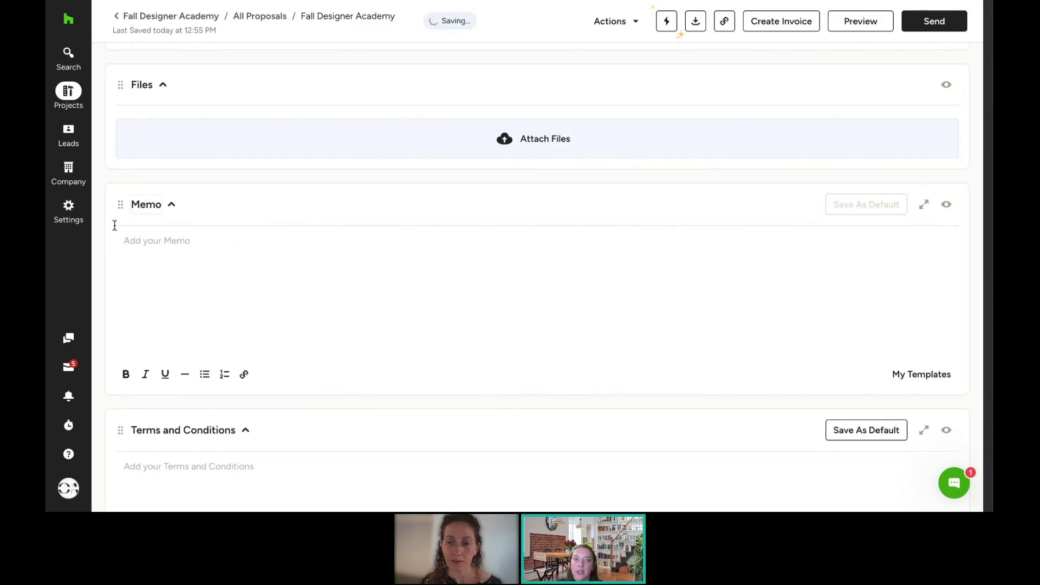
{"action": "mouse_move", "coordinate": [119, 205]}
{"action": "left_mouse_down"}
{"action": "mouse_move", "coordinate": [122, 228]}
{"action": "mouse_move", "coordinate": [136, 194]}
{"action": "left_mouse_up"}
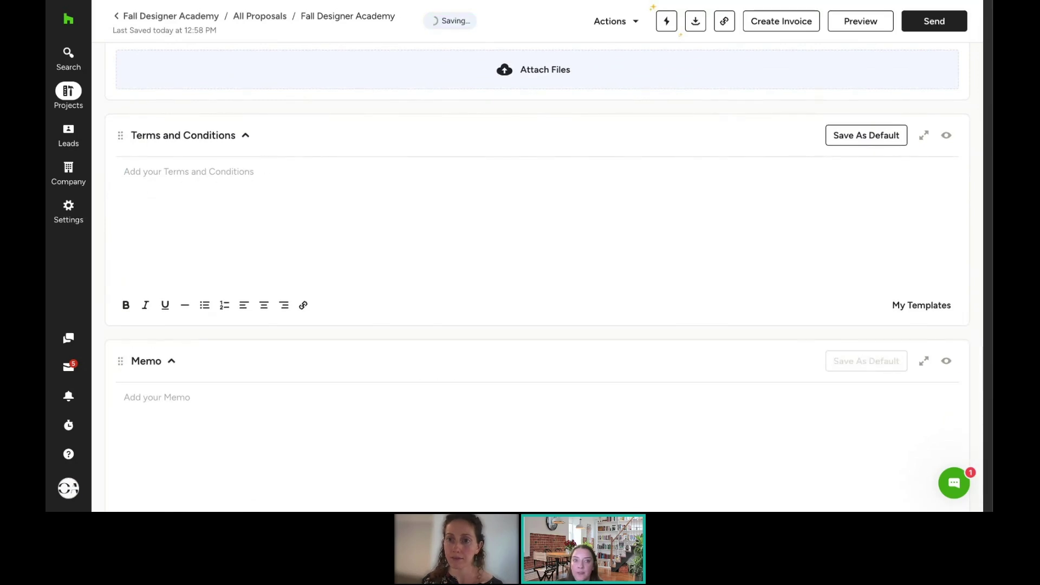
Step: Enter 'Terms & Conditions' as the terms, save them as default, and view My Templates
{"action": "left_click", "coordinate": [211, 198]}
{"action": "type", "text": "Terms & Conditions"}
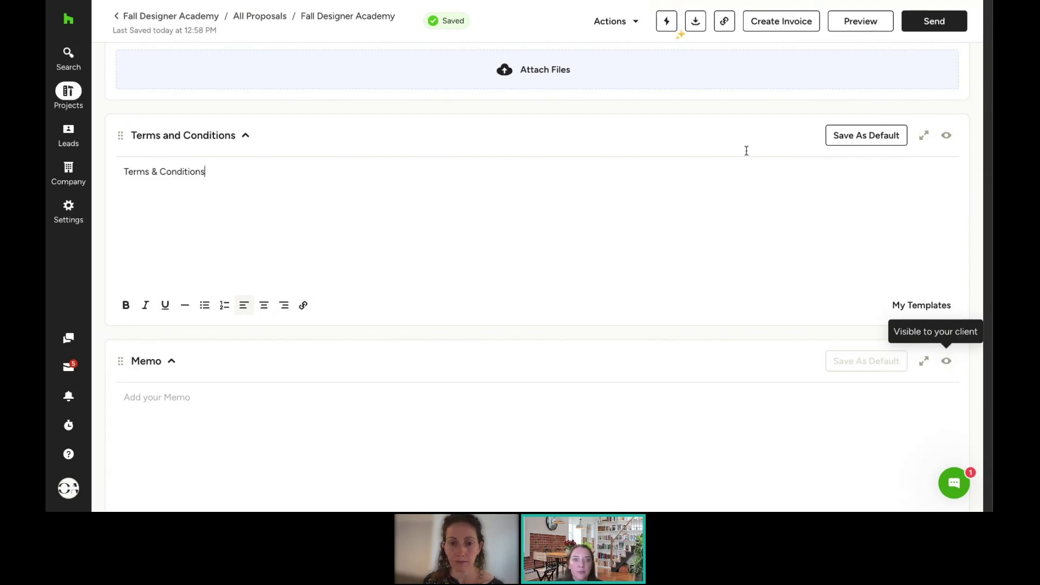
{"action": "left_click", "coordinate": [869, 137]}
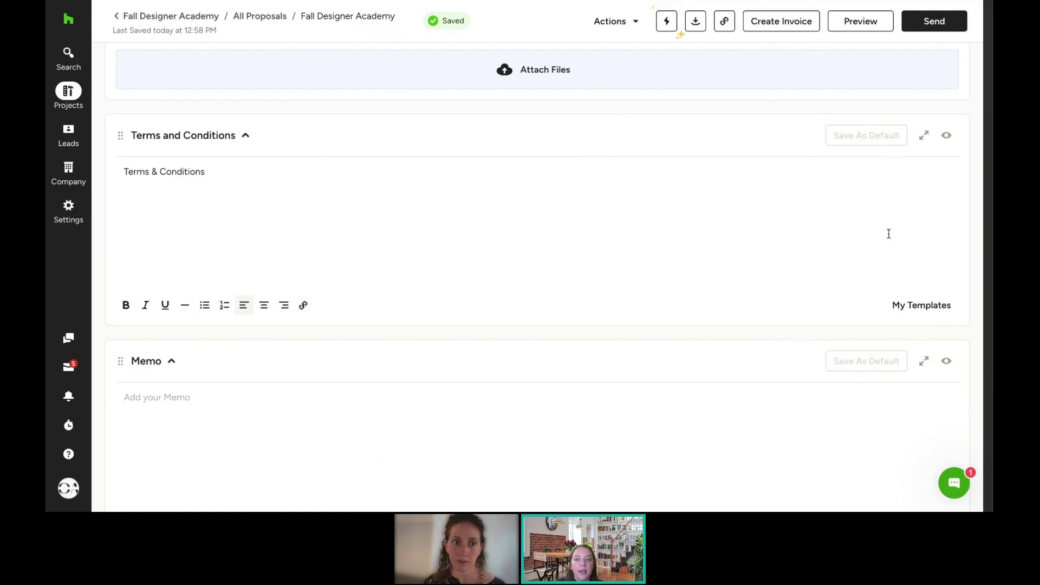
{"action": "left_click", "coordinate": [930, 307]}
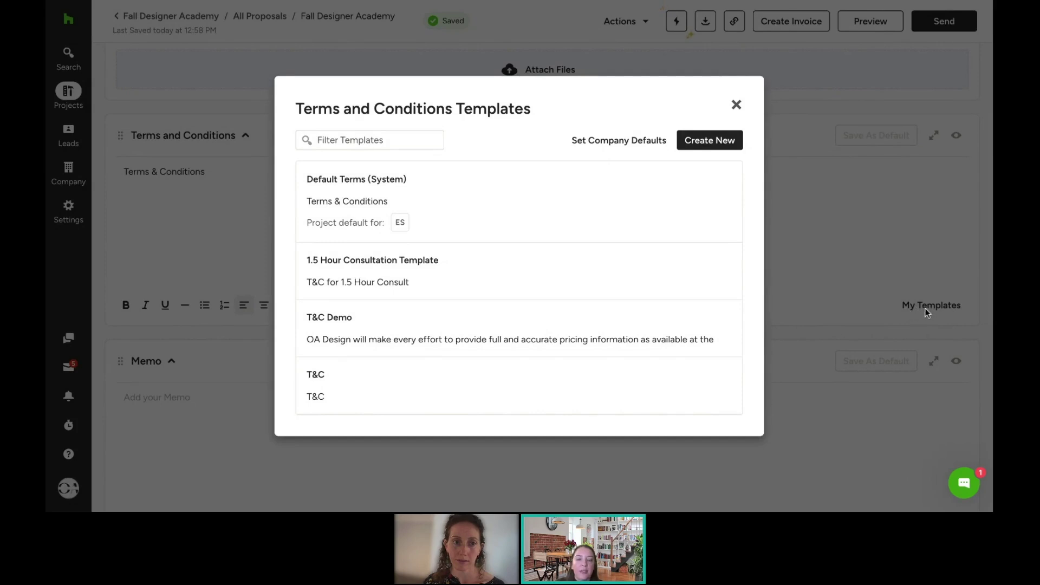
Step: Make T&C the company default terms template for invoices, then close the template dialogs
{"action": "mouse_move", "coordinate": [461, 211]}
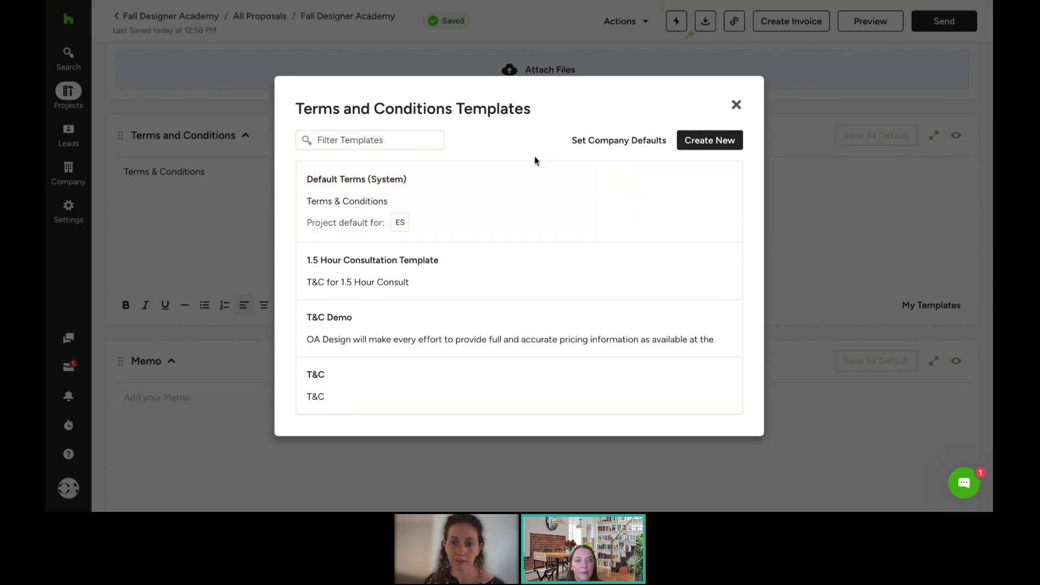
{"action": "left_click", "coordinate": [603, 142]}
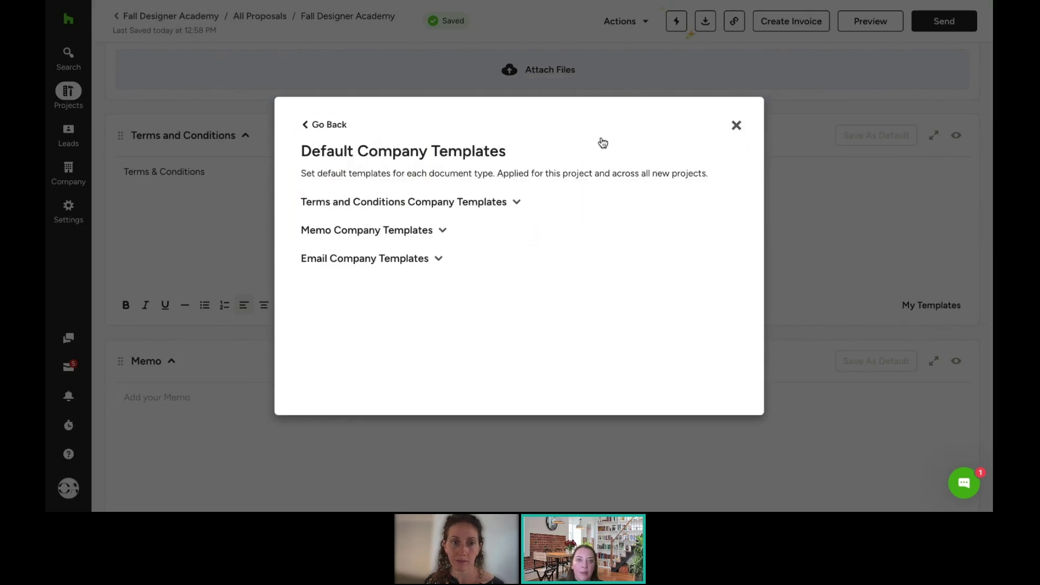
{"action": "left_click", "coordinate": [502, 205]}
{"action": "left_click", "coordinate": [432, 250]}
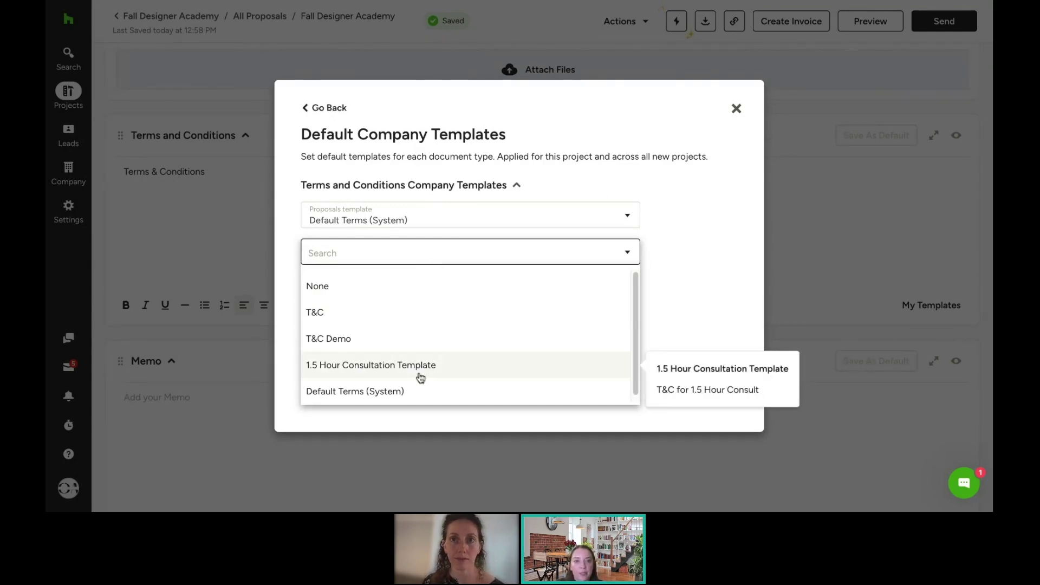
{"action": "left_click", "coordinate": [412, 322]}
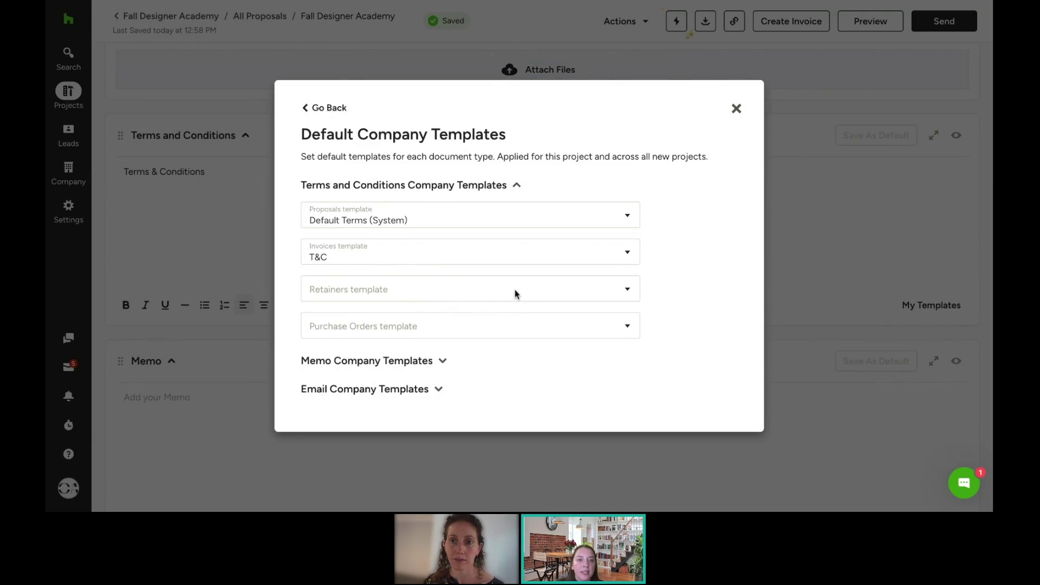
{"action": "left_click", "coordinate": [378, 390]}
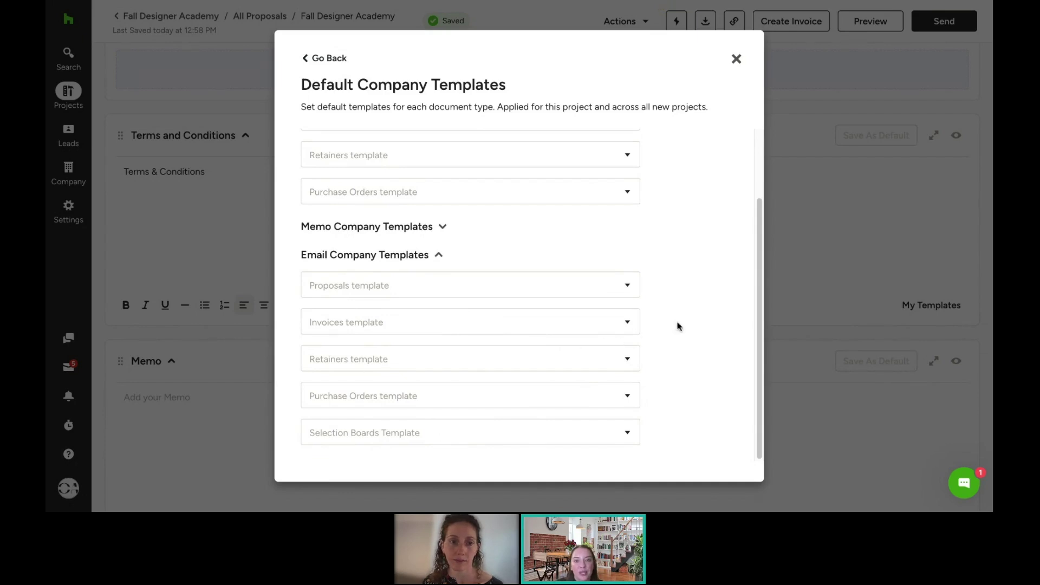
{"action": "left_click", "coordinate": [335, 60]}
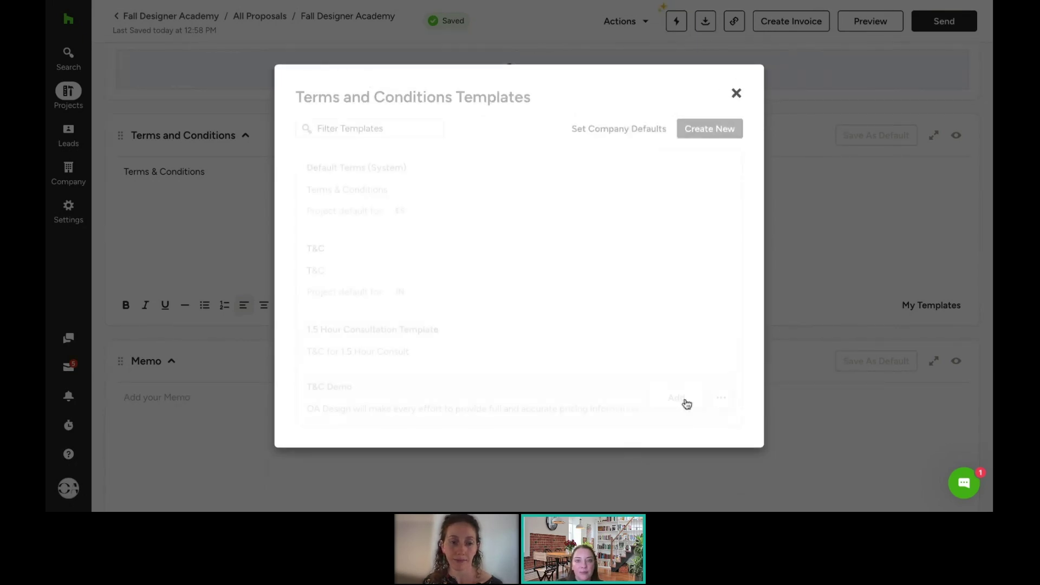
{"action": "left_click", "coordinate": [736, 93]}
{"action": "scroll", "coordinate": [701, 303], "scroll_direction": "down", "scroll_amount": 5}
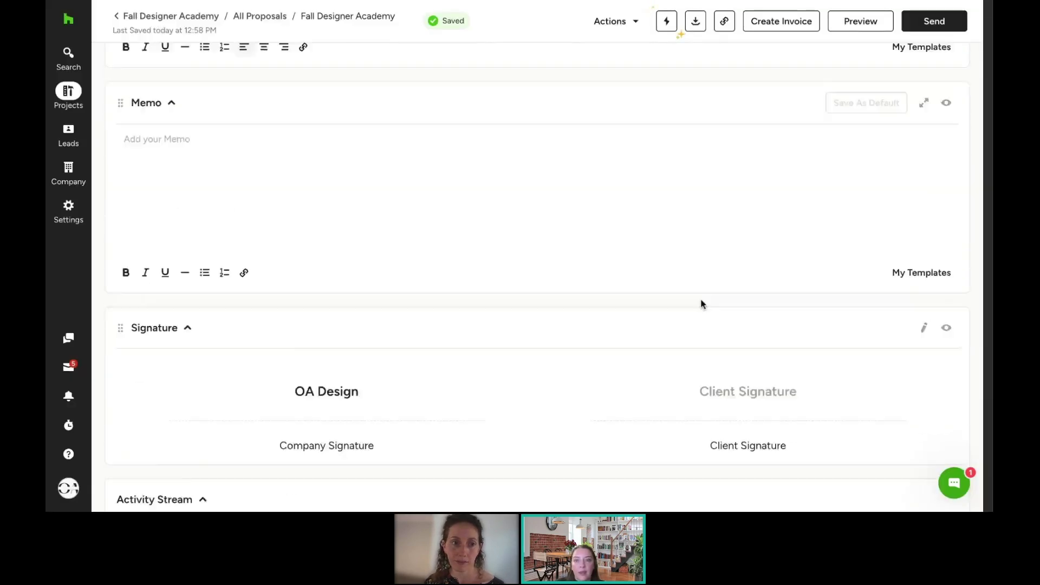
{"action": "scroll", "coordinate": [701, 302], "scroll_direction": "down", "scroll_amount": 1}
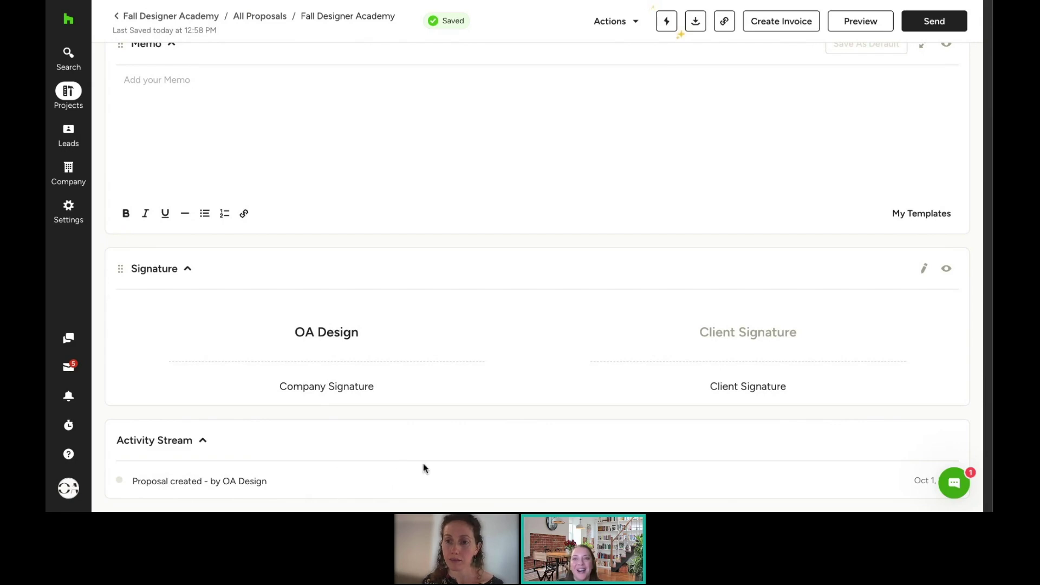
{"action": "scroll", "coordinate": [710, 450], "scroll_direction": "up", "scroll_amount": 1}
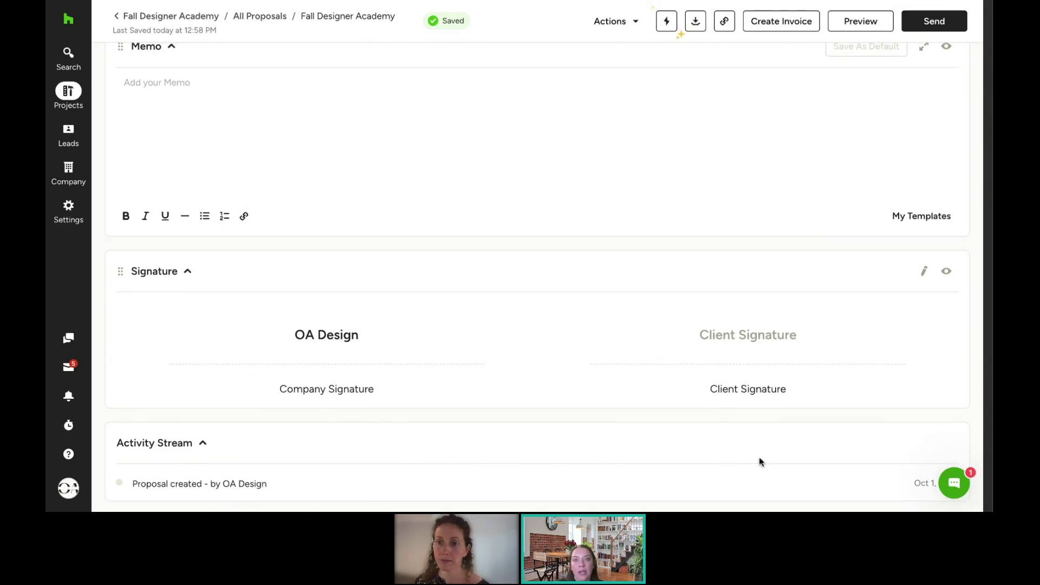
{"action": "scroll", "coordinate": [759, 461], "scroll_direction": "up", "scroll_amount": 1}
{"action": "scroll", "coordinate": [760, 462], "scroll_direction": "down", "scroll_amount": 1}
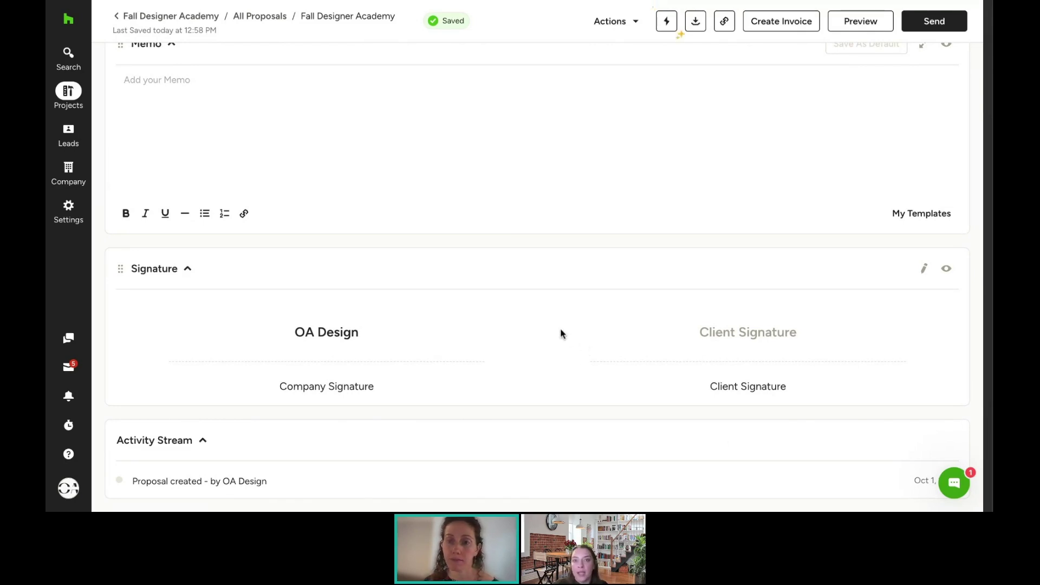
{"action": "scroll", "coordinate": [560, 328], "scroll_direction": "up", "scroll_amount": 3}
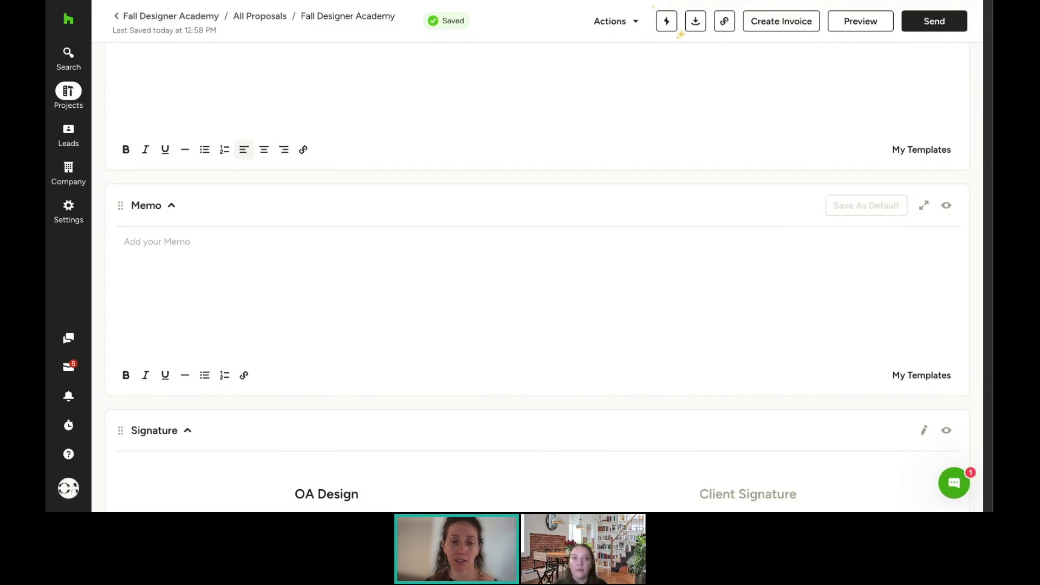
Step: Describe the Custom Chair item as 'Custom Chair for the living room accent chair'
{"action": "scroll", "coordinate": [538, 309], "scroll_direction": "up", "scroll_amount": 10}
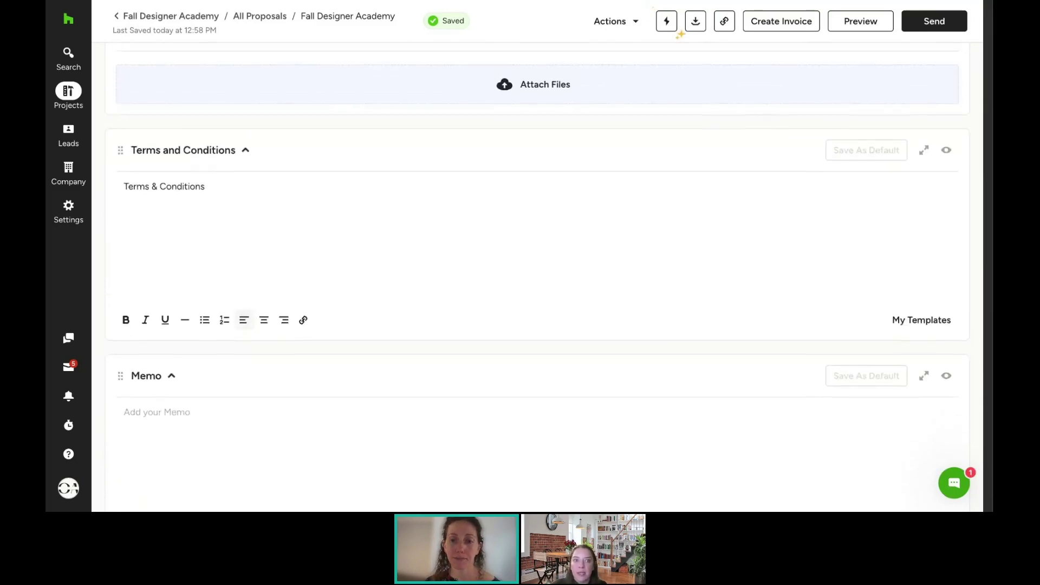
{"action": "scroll", "coordinate": [411, 287], "scroll_direction": "up", "scroll_amount": 10}
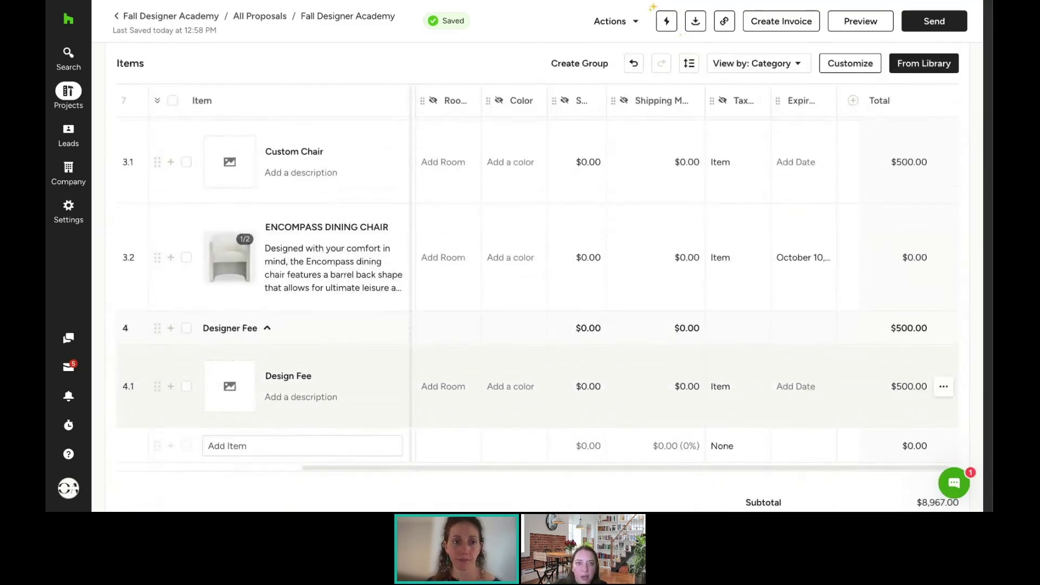
{"action": "scroll", "coordinate": [411, 286], "scroll_direction": "up", "scroll_amount": 5}
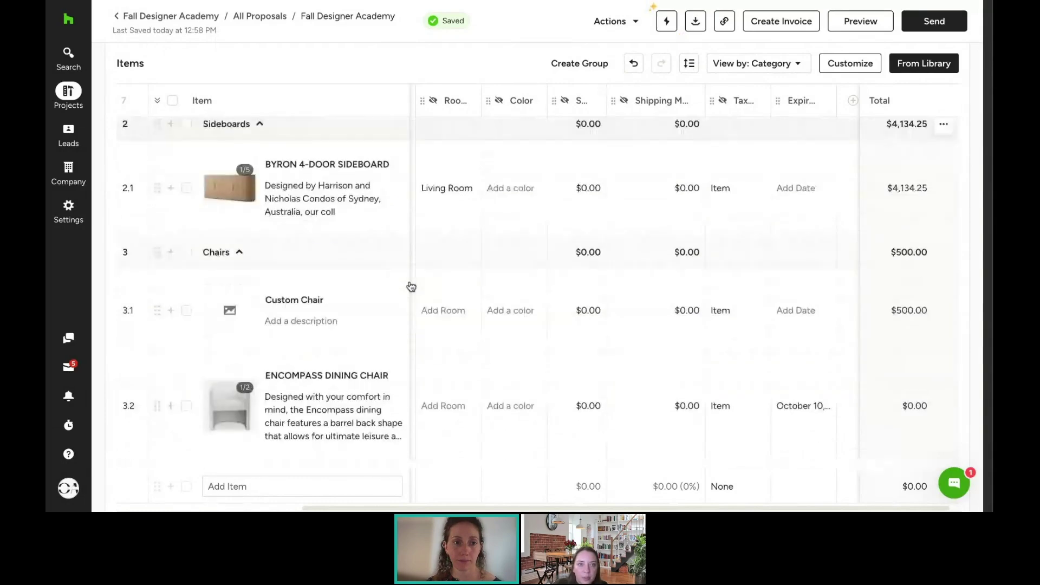
{"action": "scroll", "coordinate": [920, 312], "scroll_direction": "up", "scroll_amount": 3}
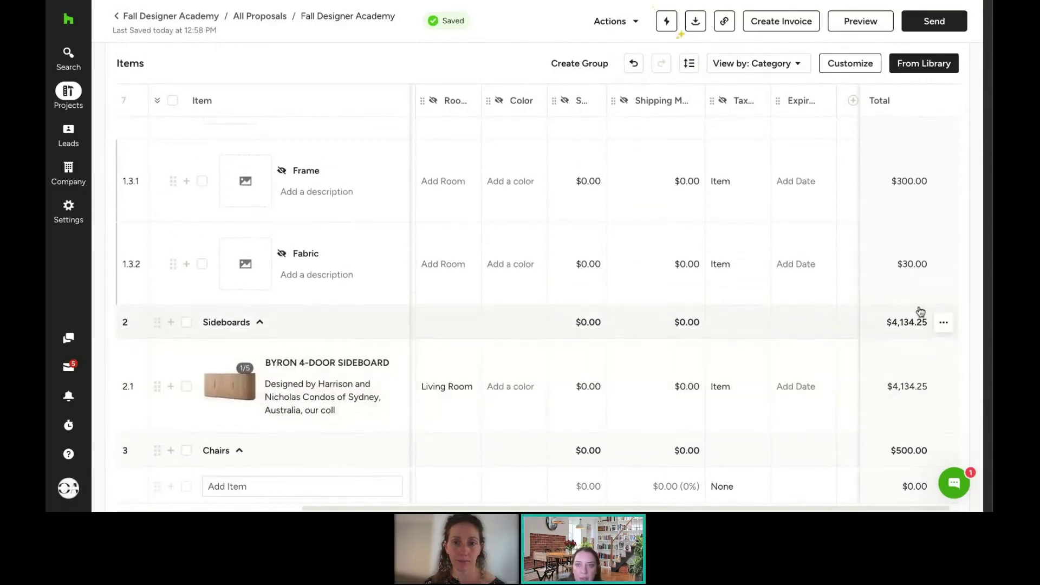
{"action": "scroll", "coordinate": [920, 311], "scroll_direction": "up", "scroll_amount": 1}
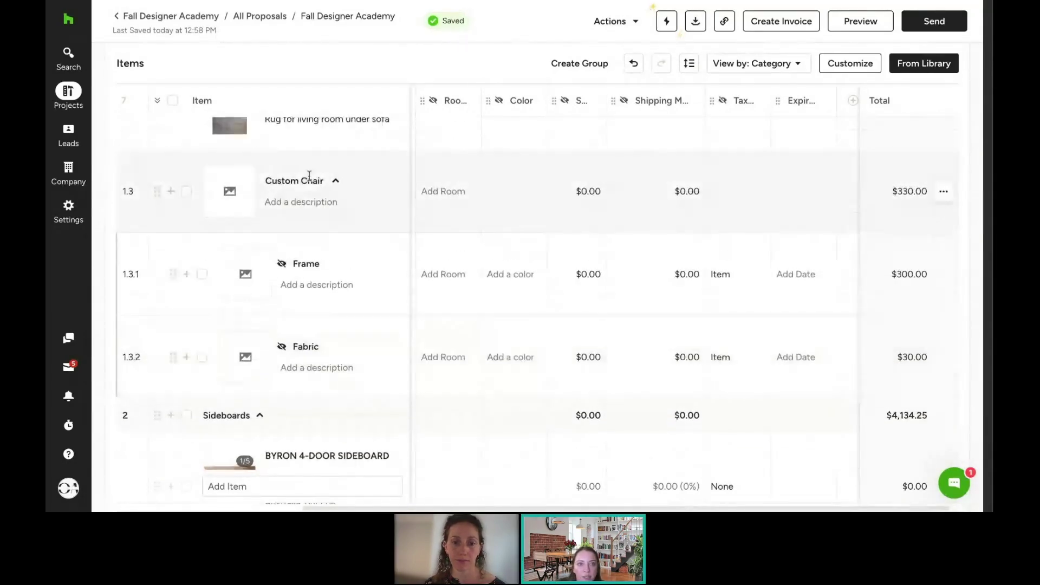
{"action": "left_click", "coordinate": [330, 204]}
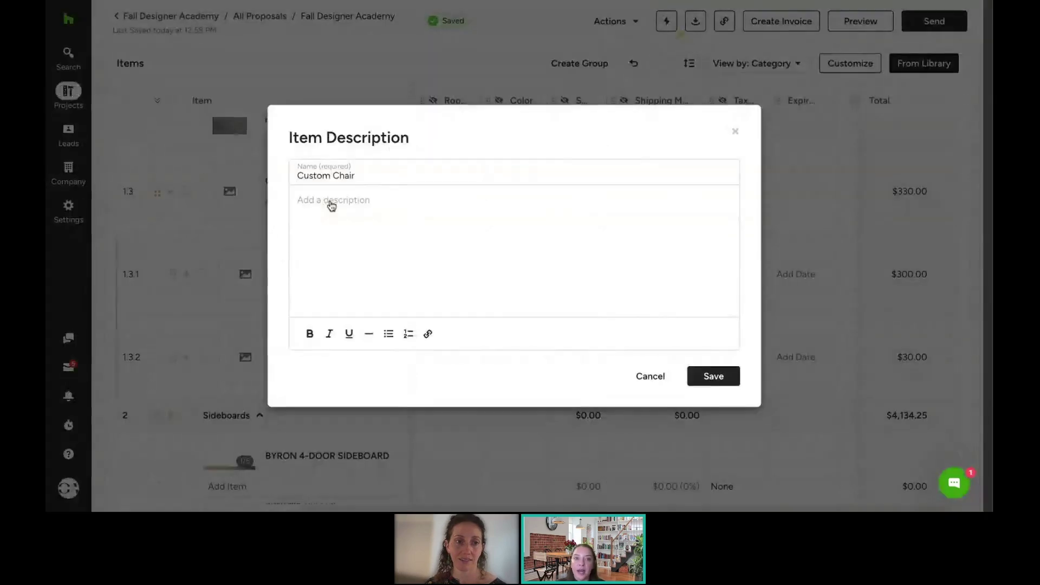
{"action": "left_click", "coordinate": [331, 206]}
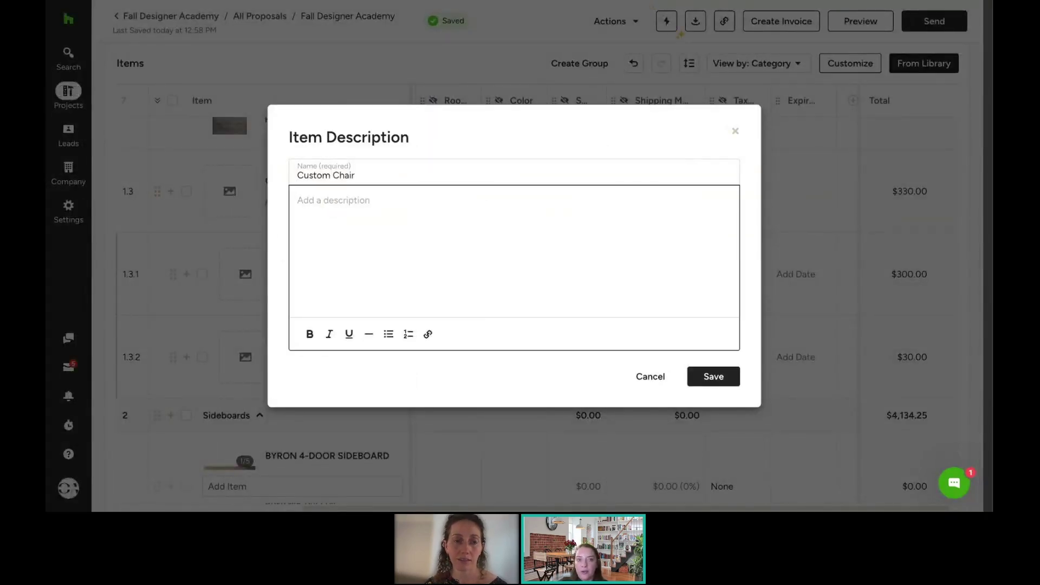
{"action": "type", "text": "Custom Chair for "}
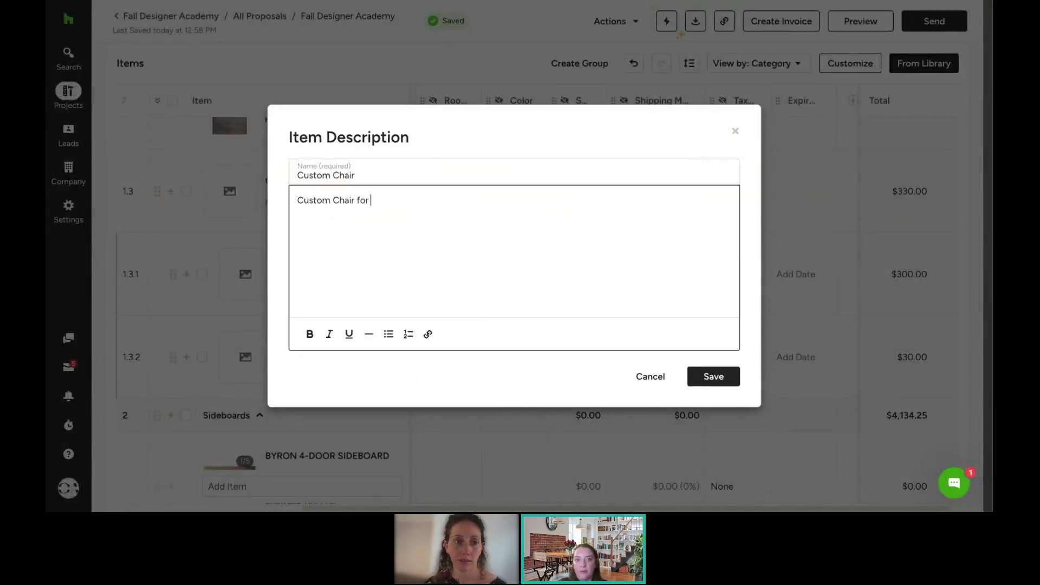
{"action": "type", "text": "the living room "}
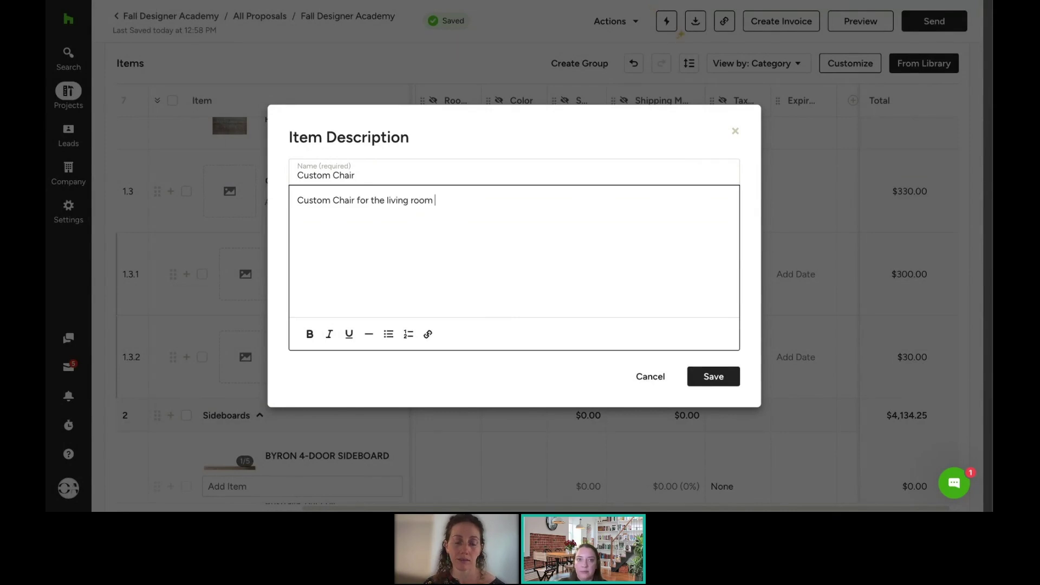
{"action": "type", "text": "accent chair"}
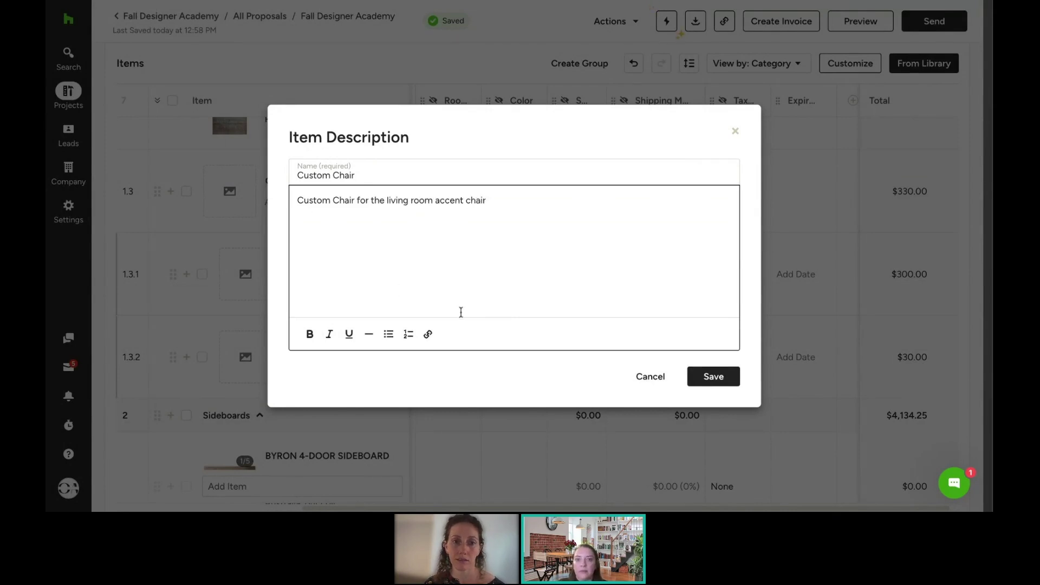
{"action": "left_click", "coordinate": [714, 377]}
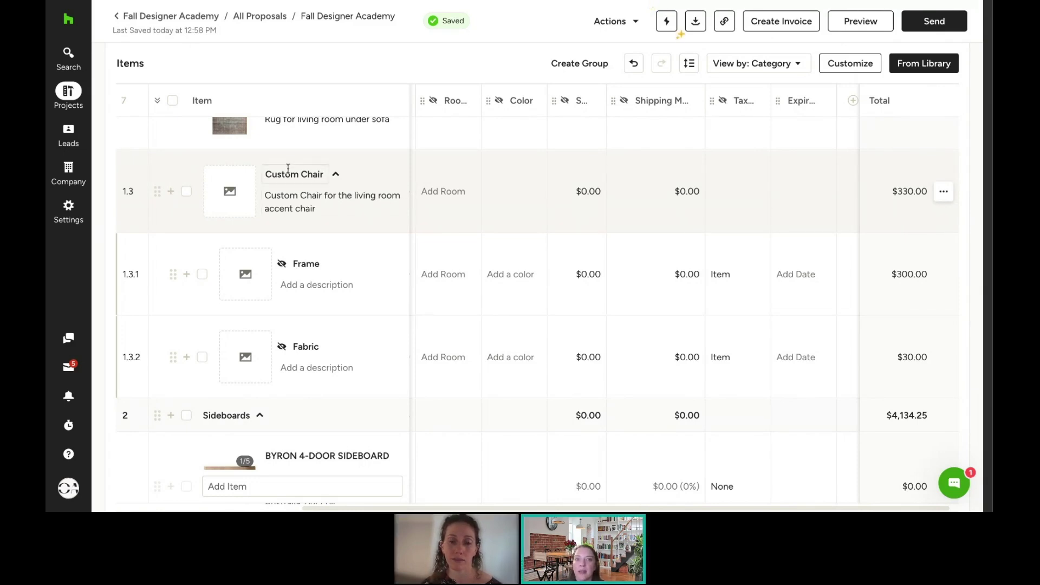
{"action": "scroll", "coordinate": [299, 173], "scroll_direction": "up", "scroll_amount": 2}
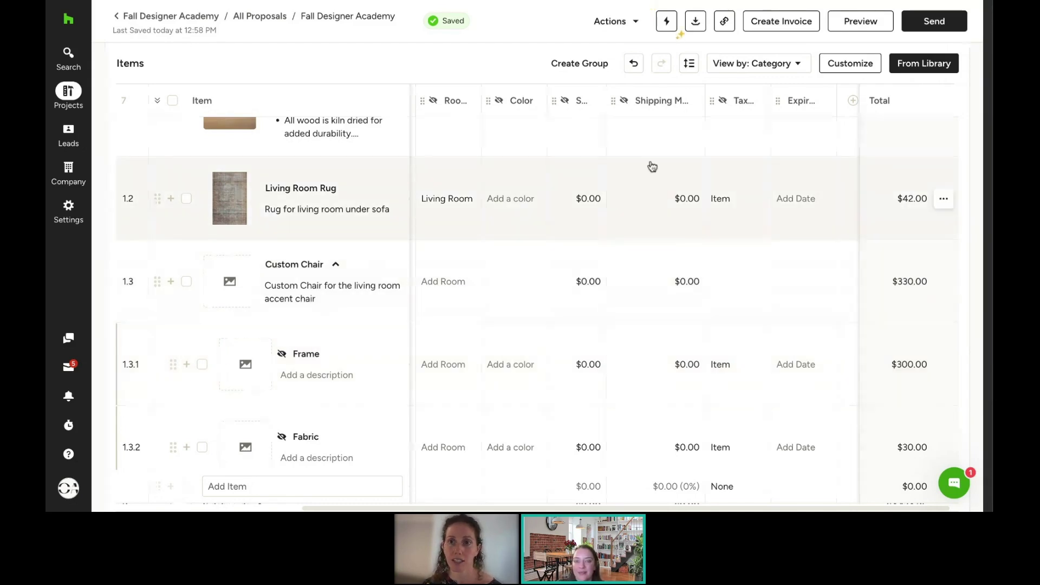
Step: Look over the proposal's Actions menu, then bring up the Automations Setup panel
{"action": "left_click", "coordinate": [622, 24]}
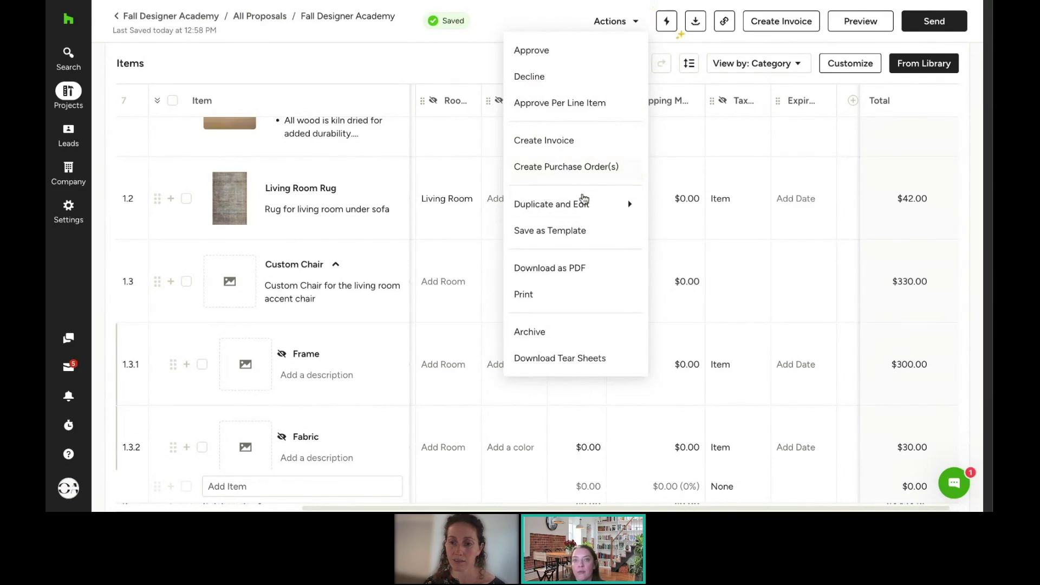
{"action": "mouse_move", "coordinate": [586, 203]}
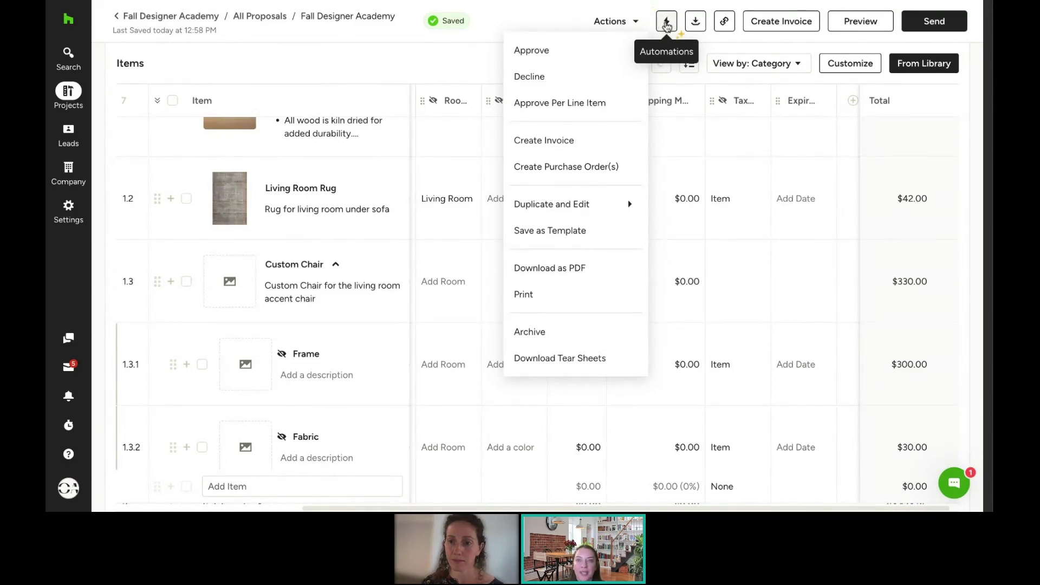
{"action": "left_click", "coordinate": [668, 26]}
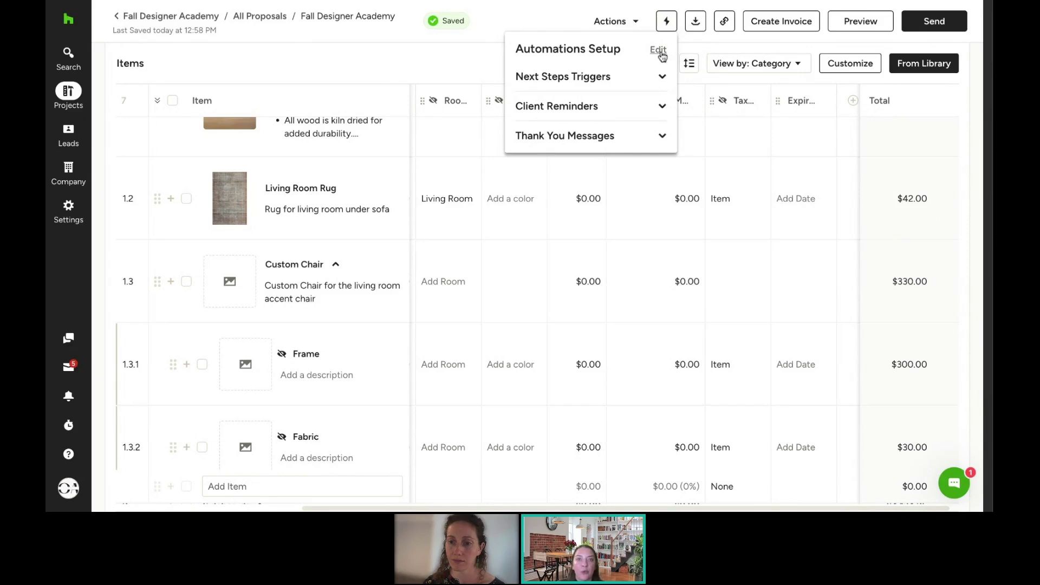
Step: Name the overdue-proposal task 'Reach back out to follow up on proposal'
{"action": "left_click", "coordinate": [659, 51]}
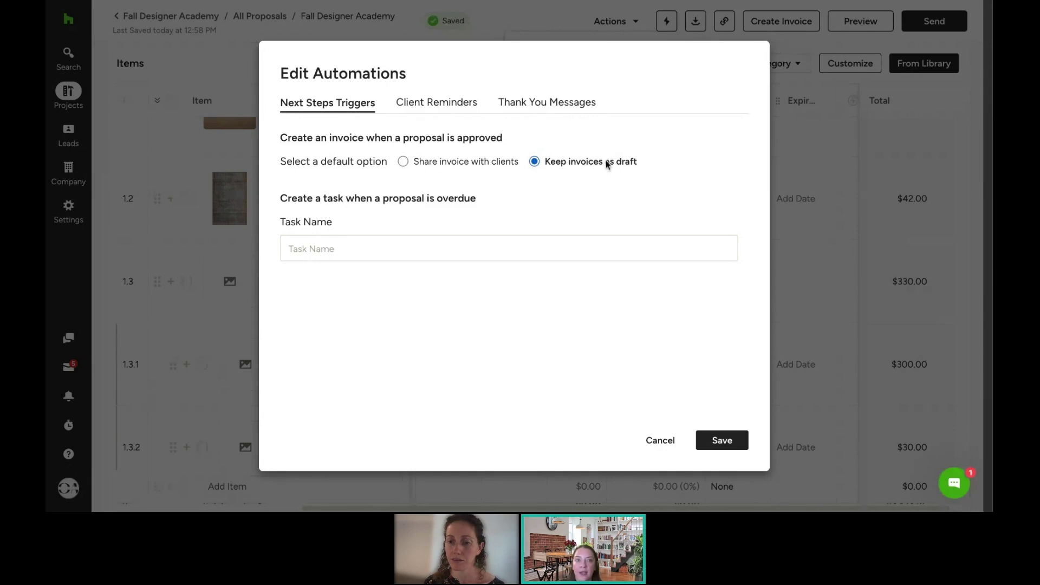
{"action": "left_click", "coordinate": [376, 247]}
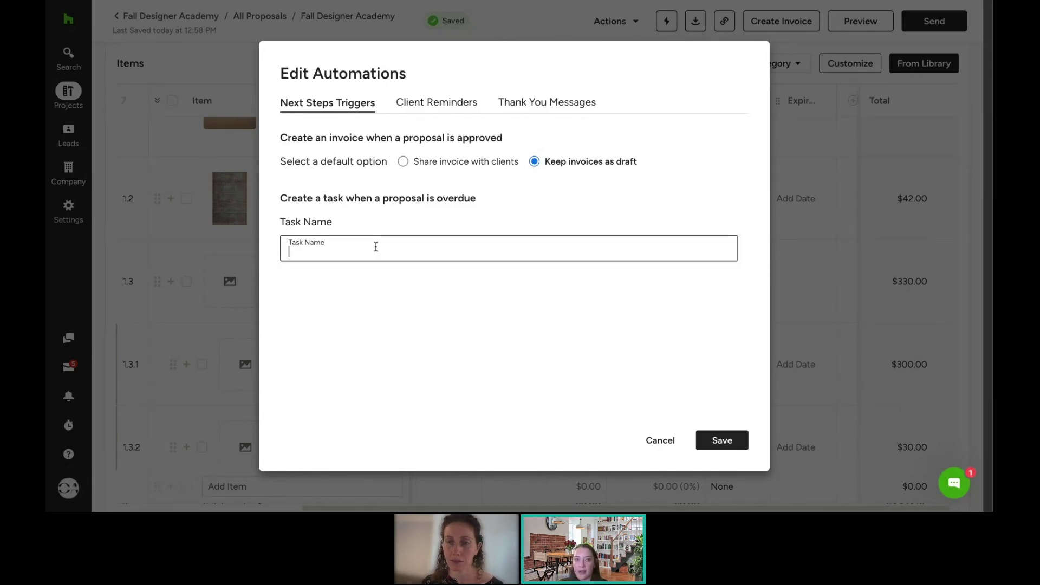
{"action": "type", "text": "Reach back out "}
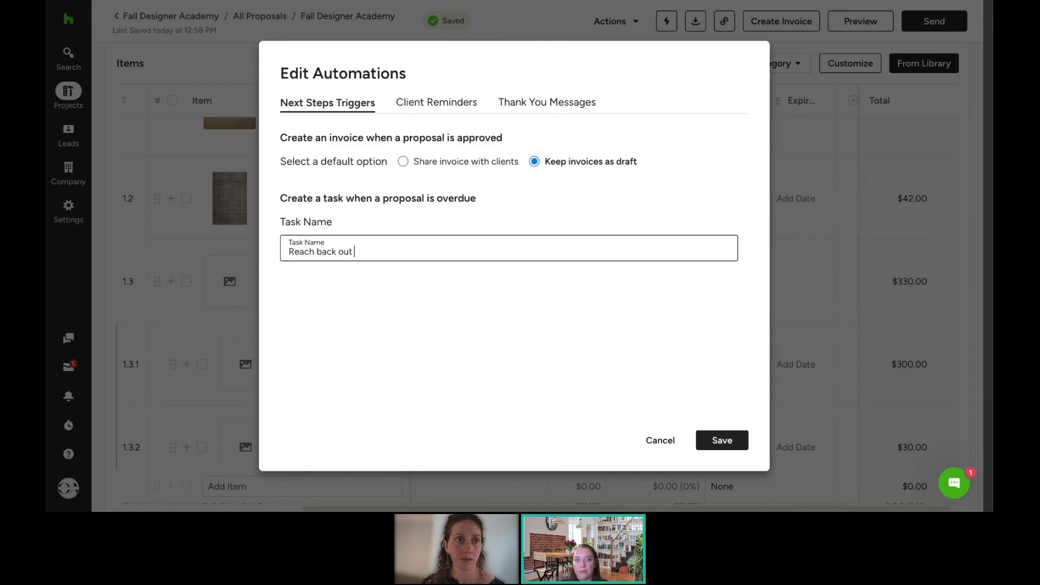
{"action": "type", "text": "to follow up on proposal"}
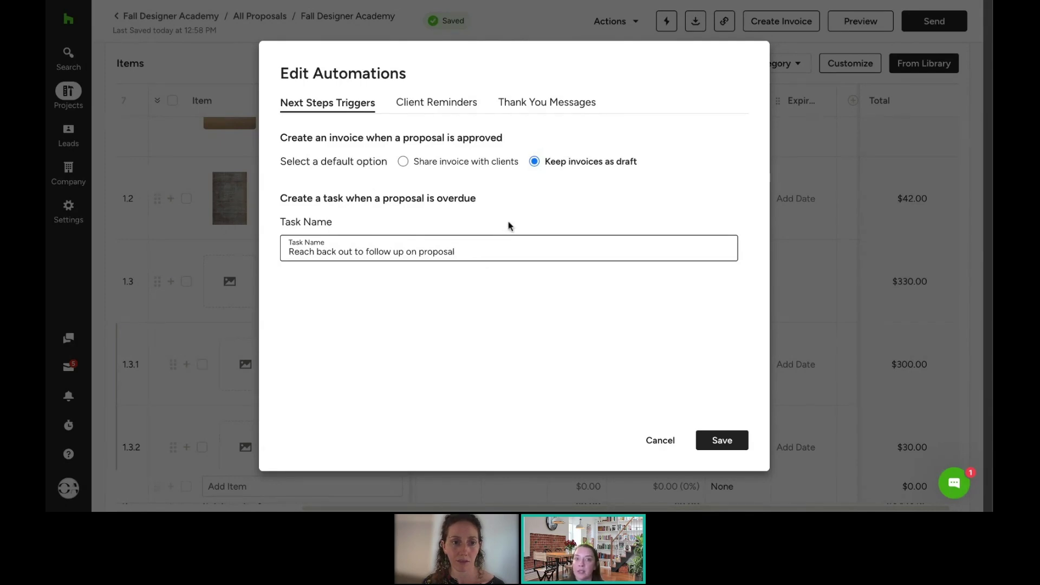
Step: Set the client review reminder to 1 Day and the overdue reminder to 1 Day before
{"action": "left_click", "coordinate": [457, 109]}
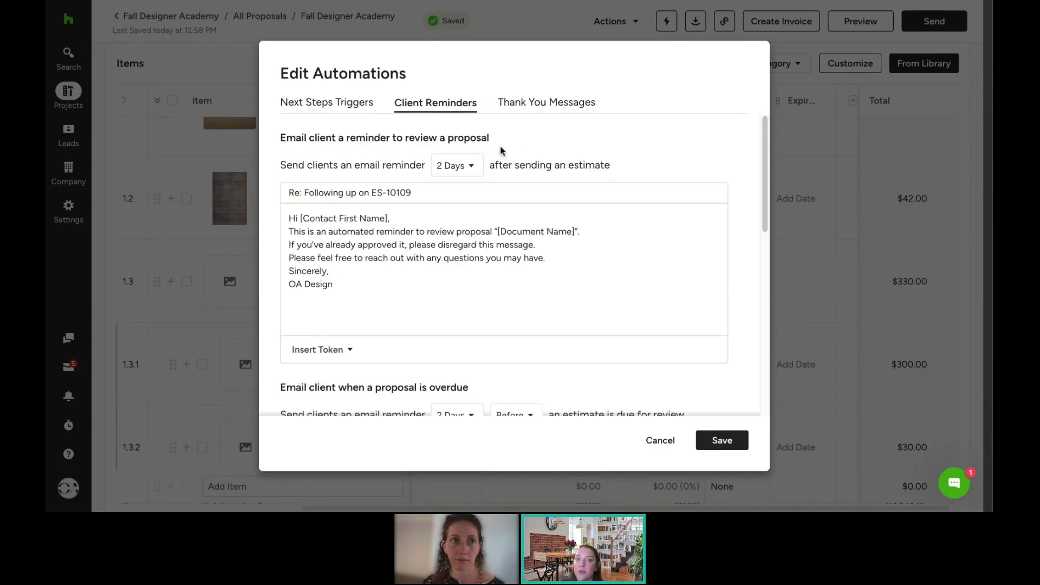
{"action": "left_click", "coordinate": [458, 168]}
{"action": "left_click", "coordinate": [461, 194]}
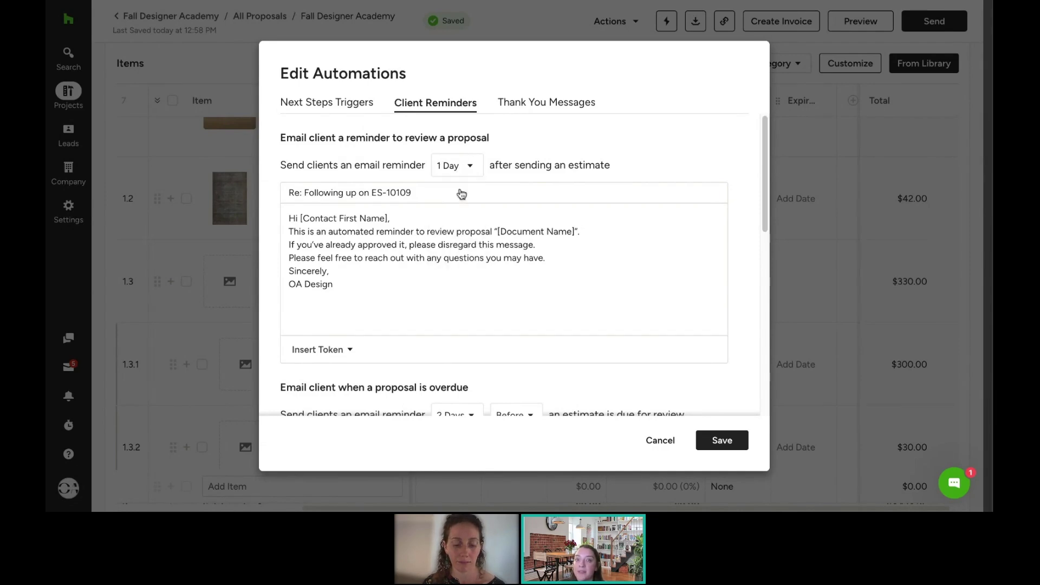
{"action": "scroll", "coordinate": [584, 238], "scroll_direction": "down", "scroll_amount": 5}
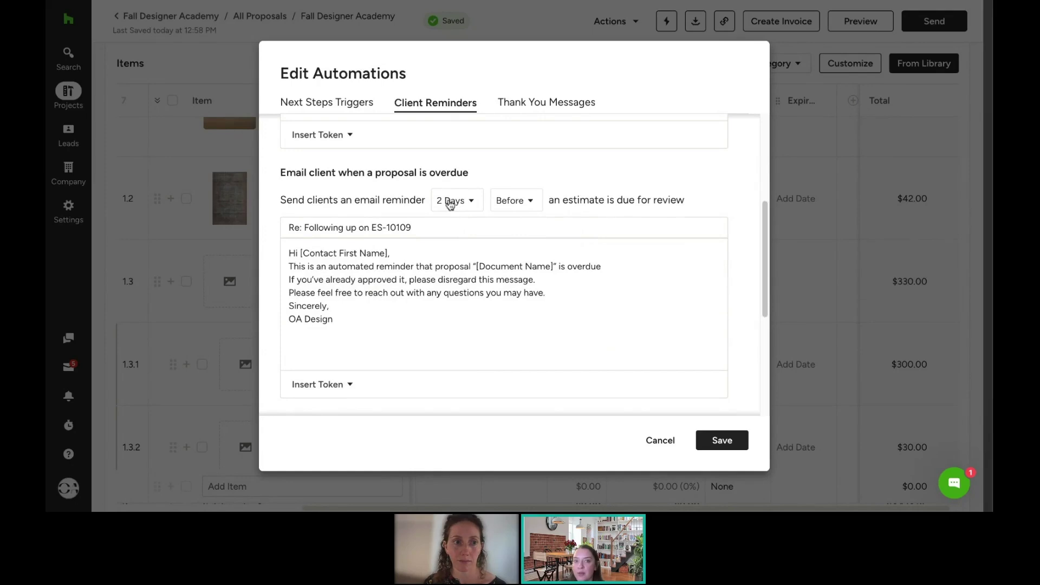
{"action": "left_click", "coordinate": [450, 203]}
{"action": "left_click", "coordinate": [463, 230]}
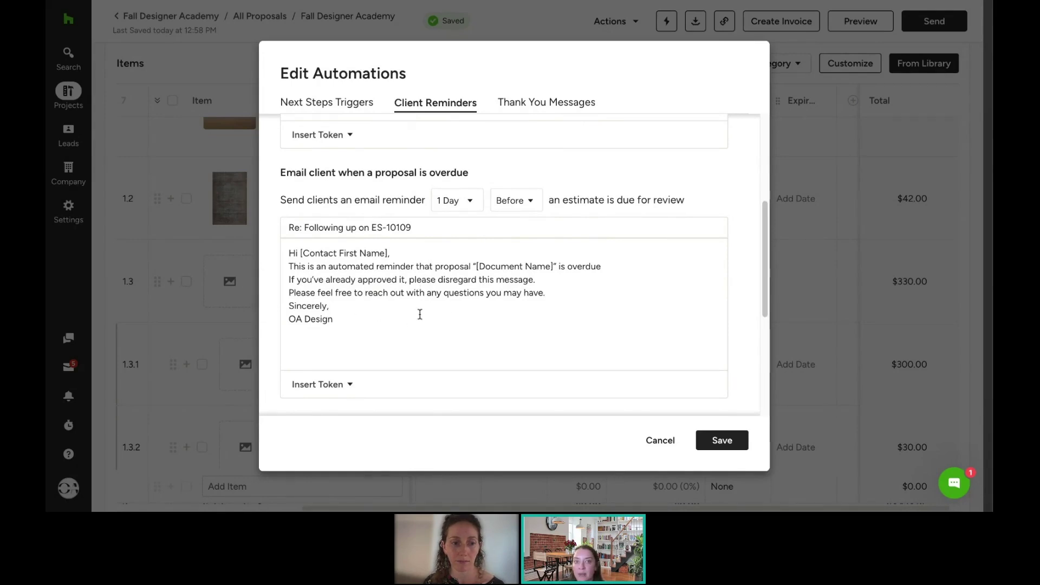
Step: Add blank lines after the greeting and before the sign-off in the reminder email
{"action": "left_click", "coordinate": [399, 252]}
{"action": "key", "text": "Return"}
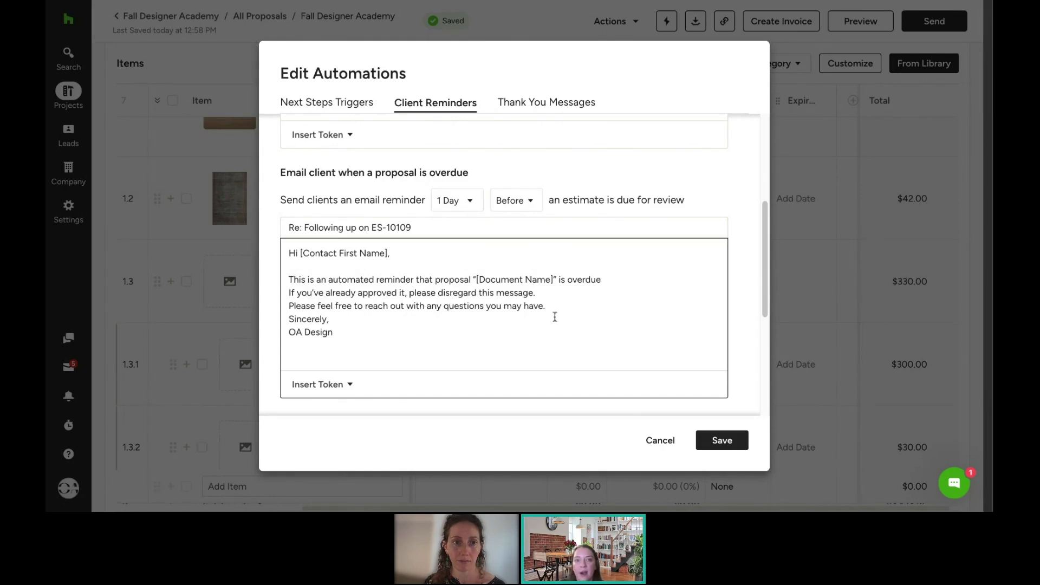
{"action": "left_click", "coordinate": [548, 305]}
{"action": "key", "text": "Return"}
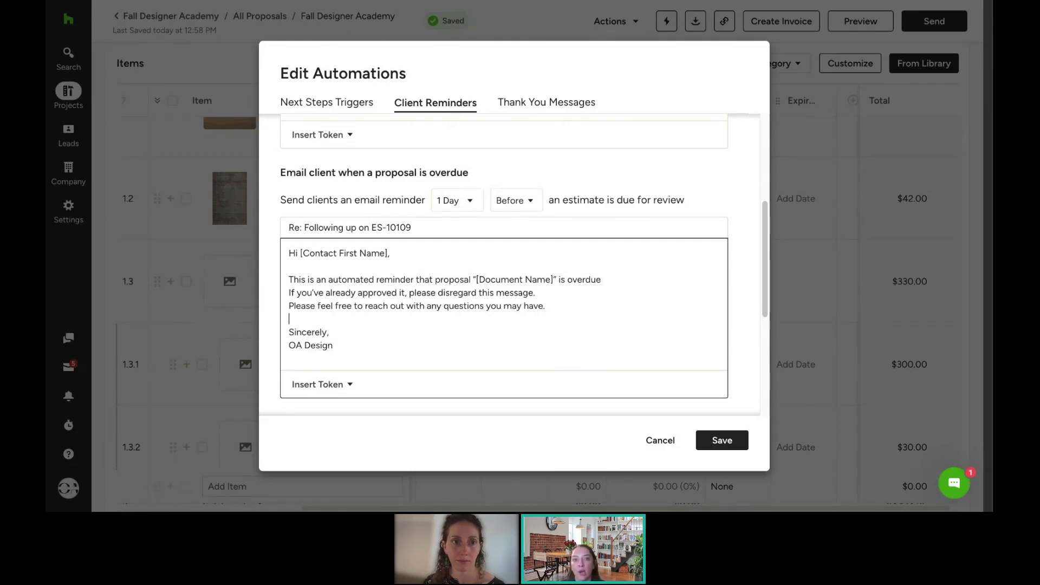
Step: Browse the insertable email tokens without adding any, then review the thank-you email settings
{"action": "left_click", "coordinate": [318, 385]}
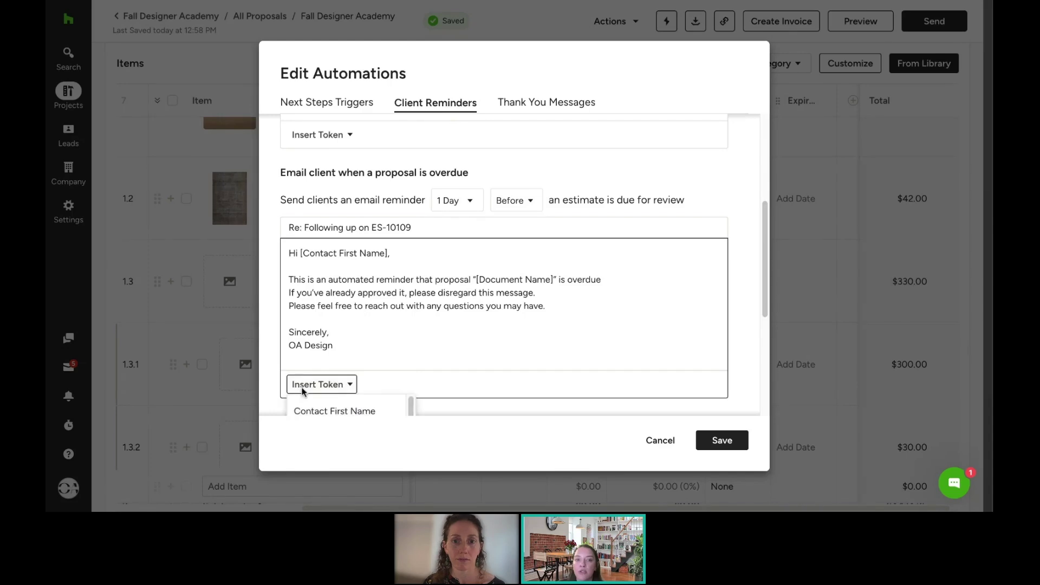
{"action": "scroll", "coordinate": [409, 365], "scroll_direction": "down", "scroll_amount": 3}
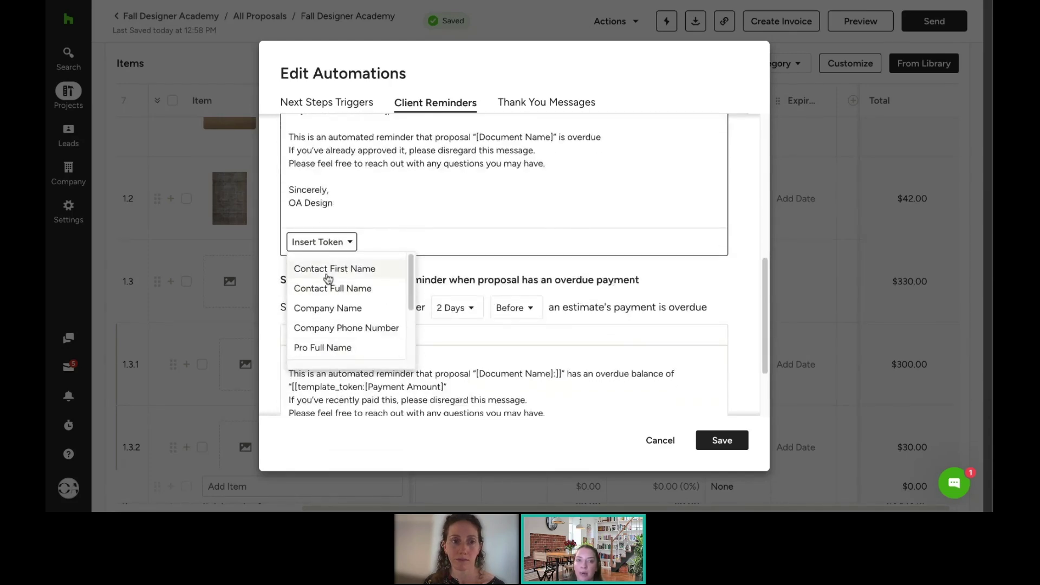
{"action": "scroll", "coordinate": [370, 277], "scroll_direction": "down", "scroll_amount": 3}
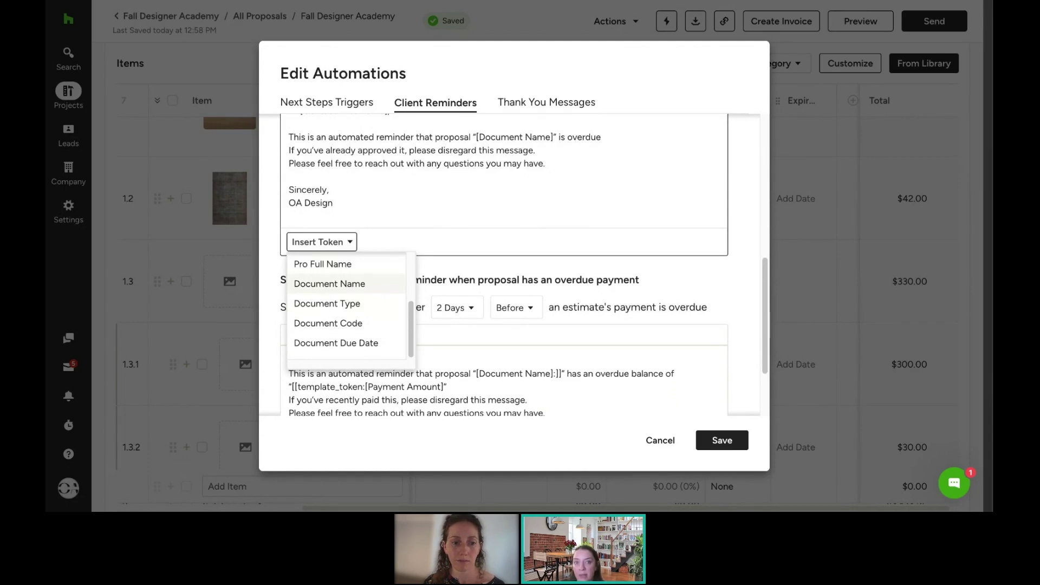
{"action": "scroll", "coordinate": [336, 307], "scroll_direction": "down", "scroll_amount": 1}
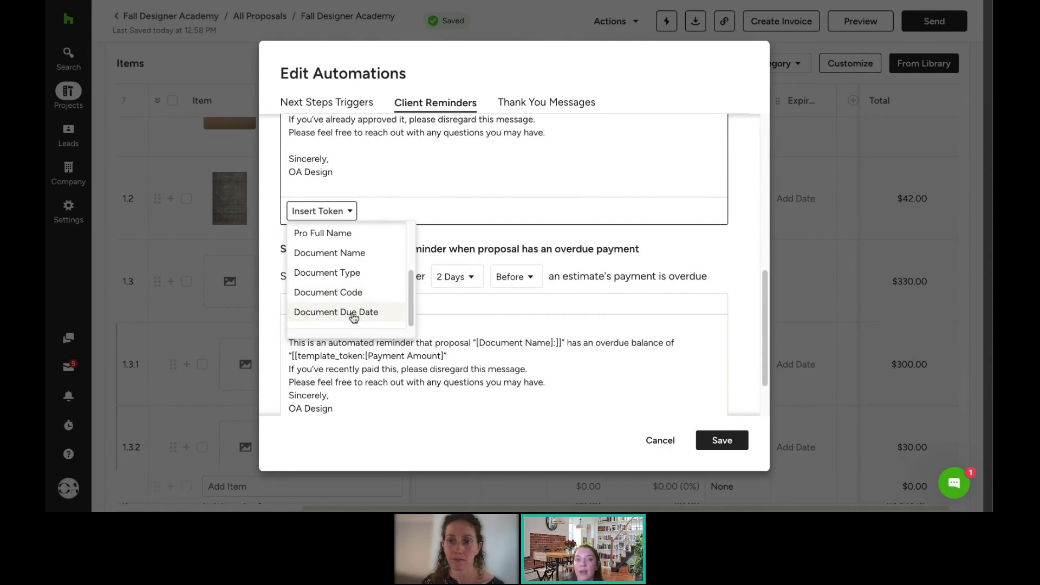
{"action": "scroll", "coordinate": [354, 318], "scroll_direction": "up", "scroll_amount": 1}
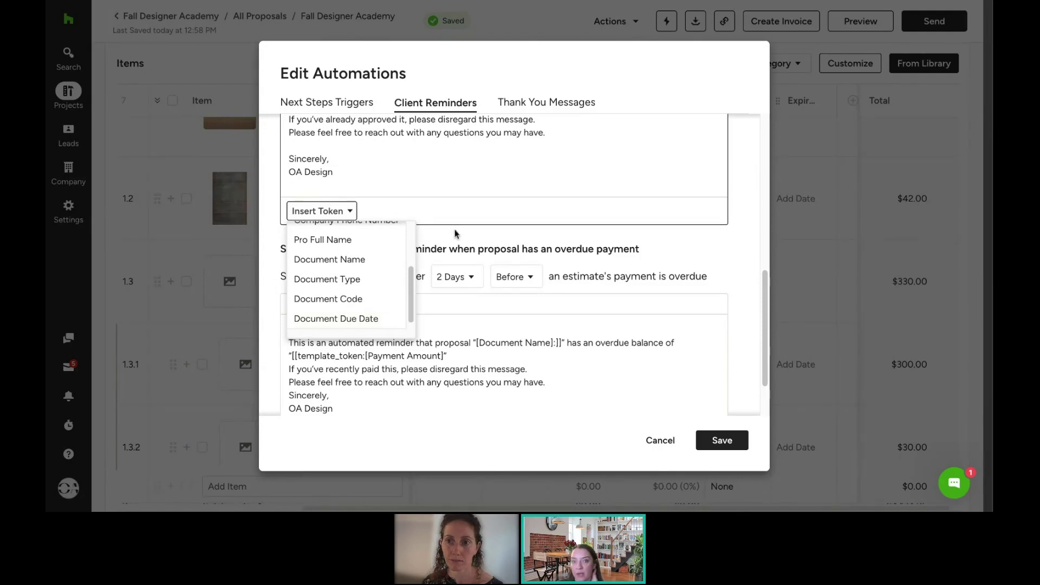
{"action": "left_click", "coordinate": [467, 174]}
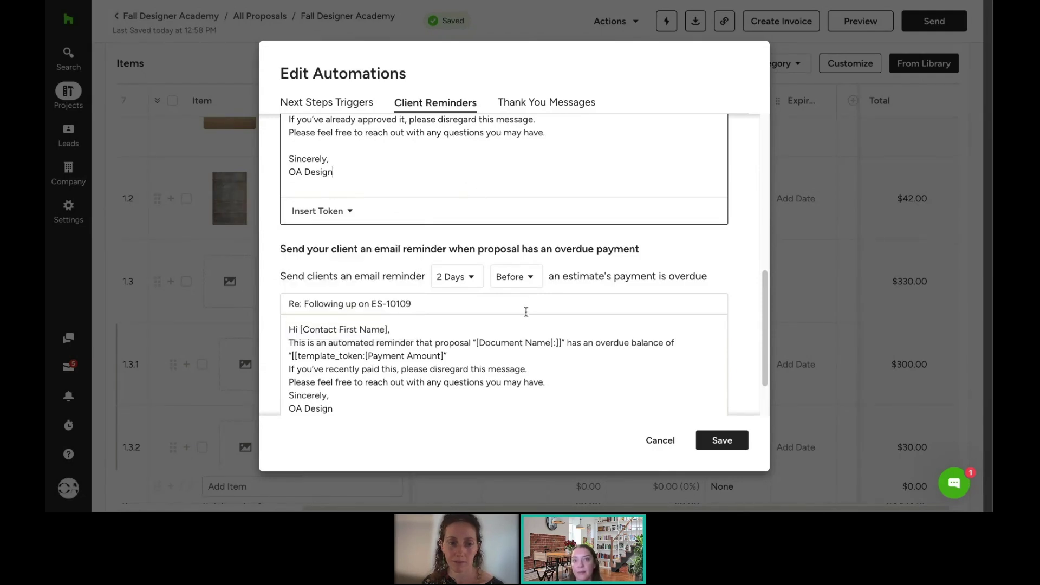
{"action": "scroll", "coordinate": [526, 311], "scroll_direction": "down", "scroll_amount": 1}
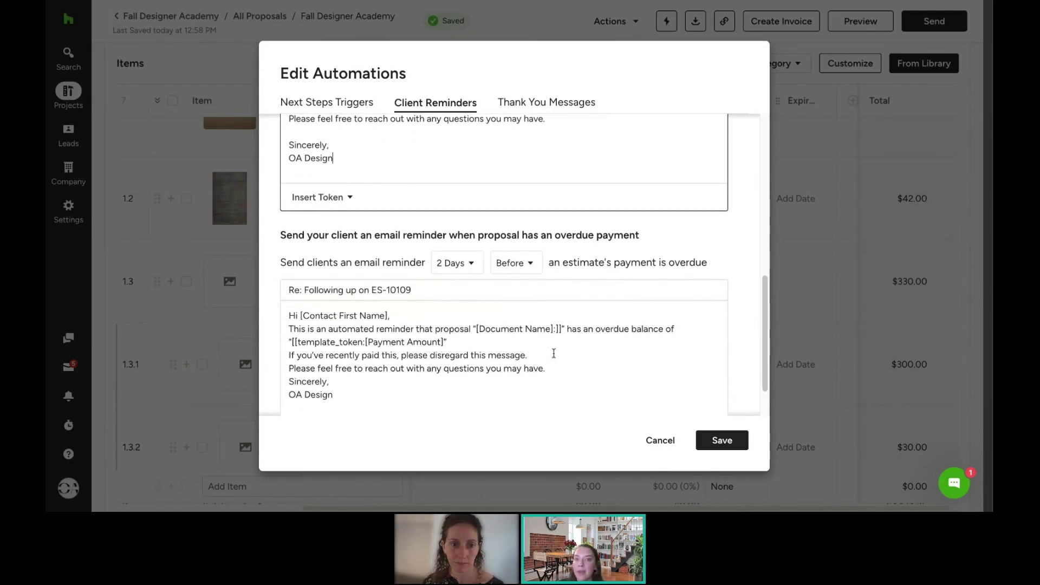
{"action": "scroll", "coordinate": [654, 337], "scroll_direction": "down", "scroll_amount": 2}
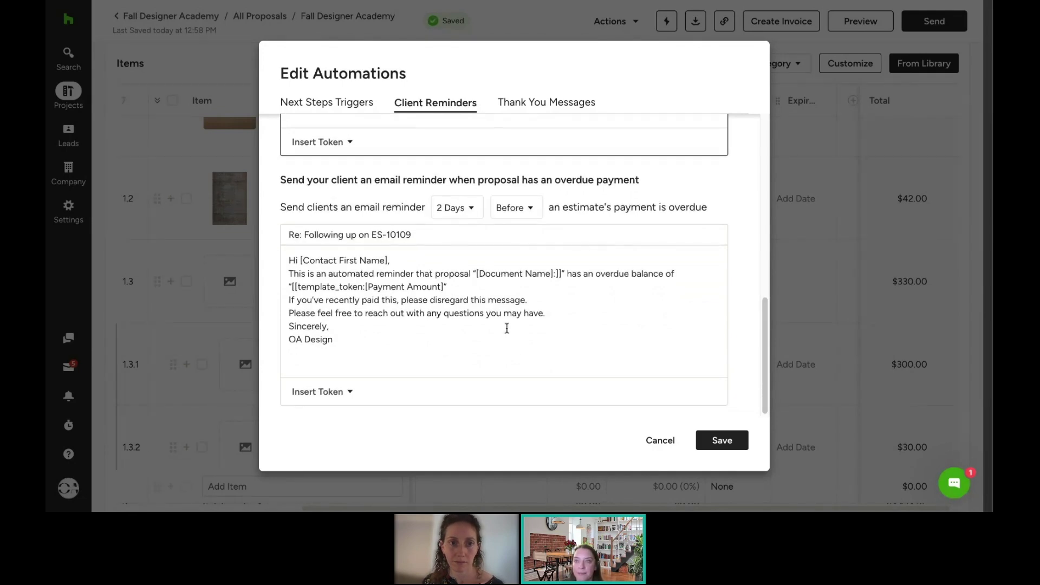
{"action": "left_click", "coordinate": [539, 112]}
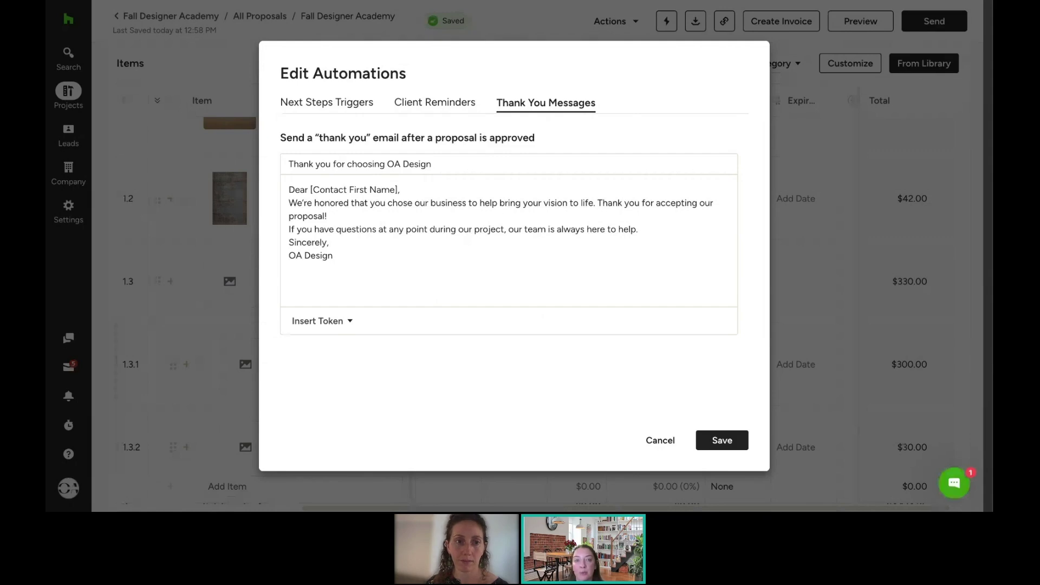
Step: Save the automations, copy the proposal's shareable link, and preview it as the client
{"action": "left_click", "coordinate": [725, 441]}
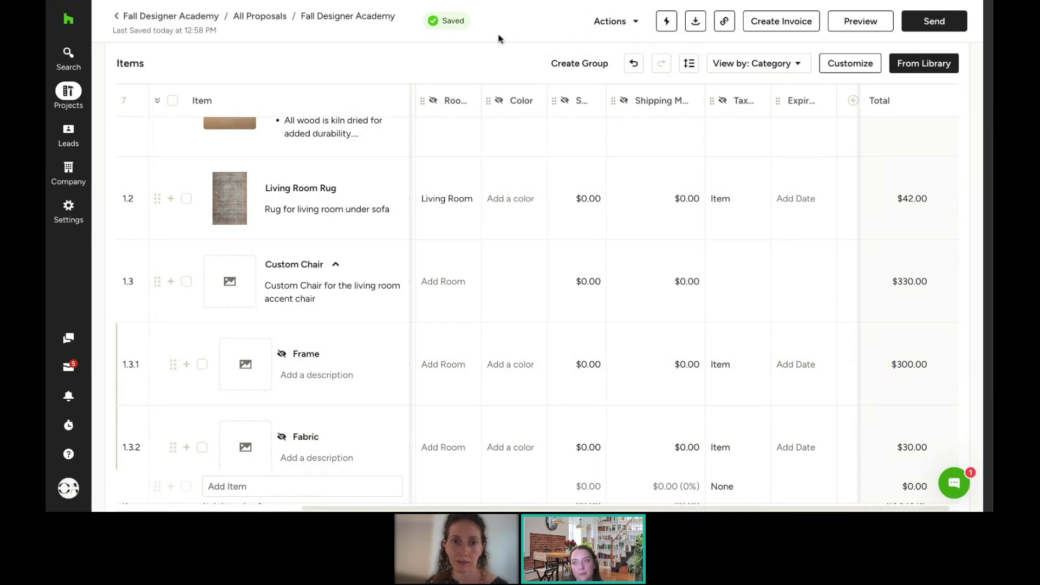
{"action": "left_click", "coordinate": [726, 23]}
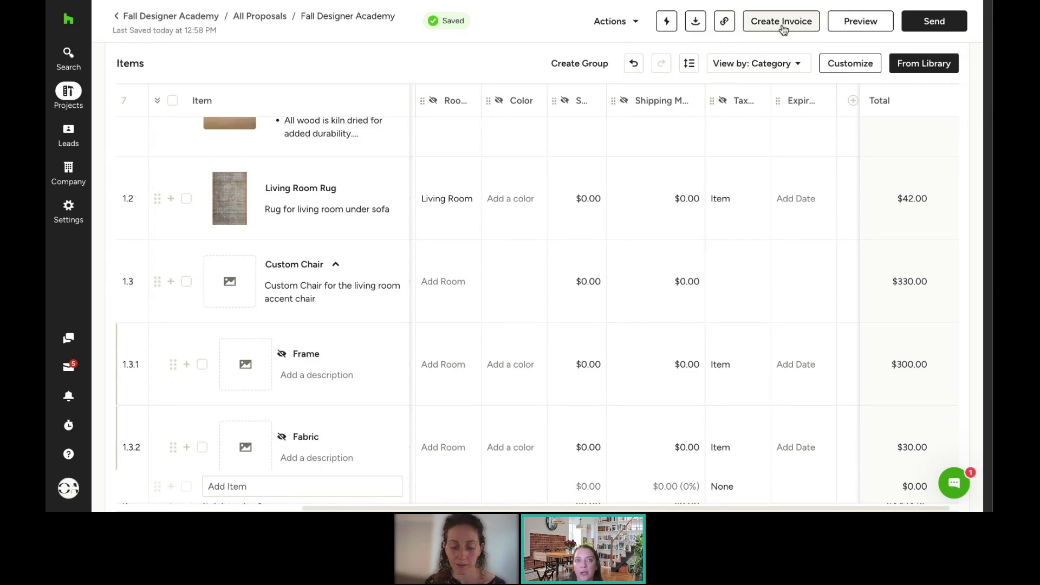
{"action": "left_click", "coordinate": [857, 25]}
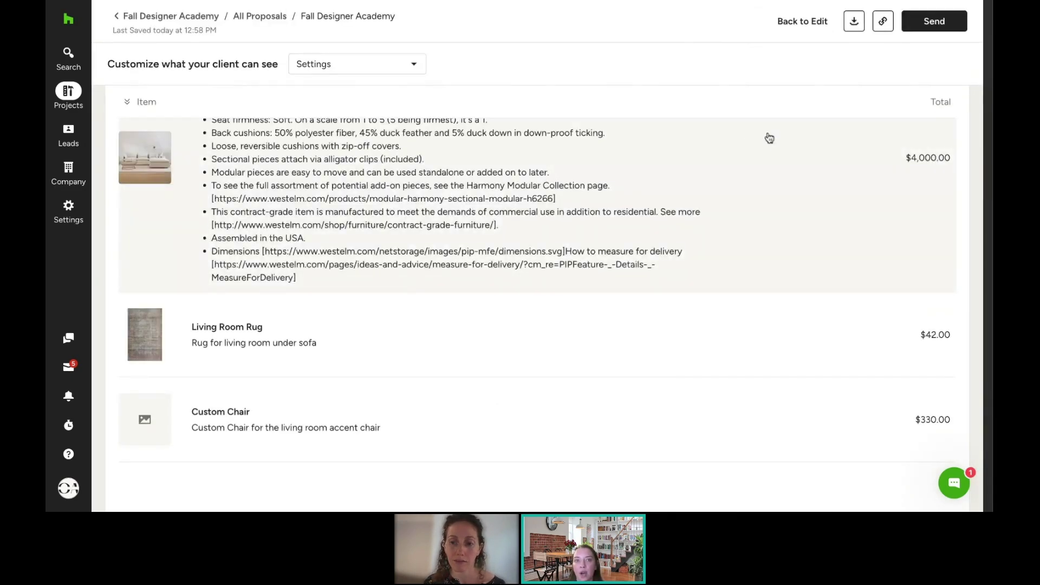
{"action": "scroll", "coordinate": [740, 260], "scroll_direction": "up", "scroll_amount": 1}
{"action": "scroll", "coordinate": [732, 240], "scroll_direction": "up", "scroll_amount": 3}
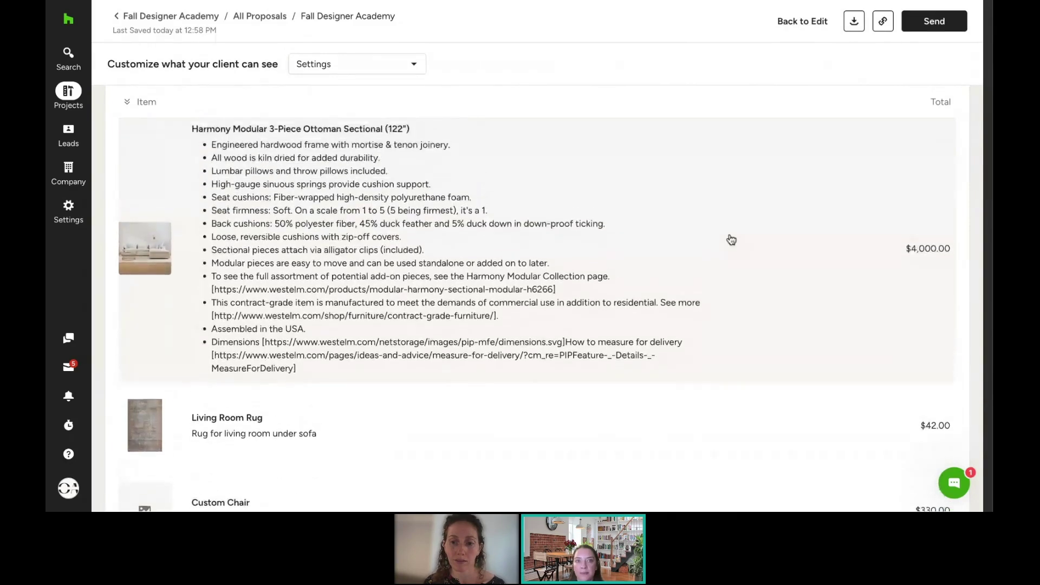
Step: Uncheck item Description in the client view settings, keeping detailed pricing switched on
{"action": "left_click", "coordinate": [361, 74]}
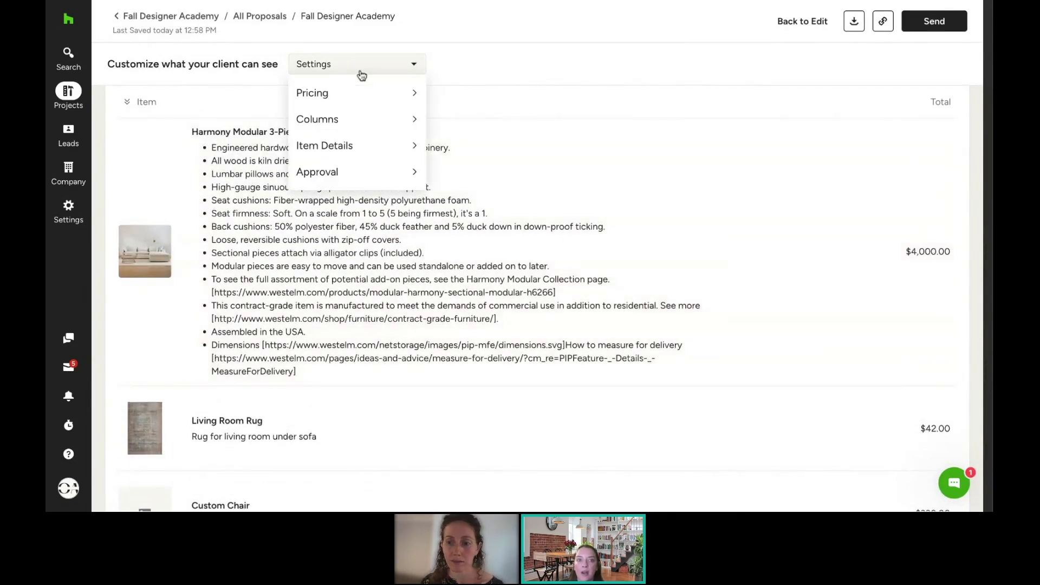
{"action": "left_click", "coordinate": [365, 94]}
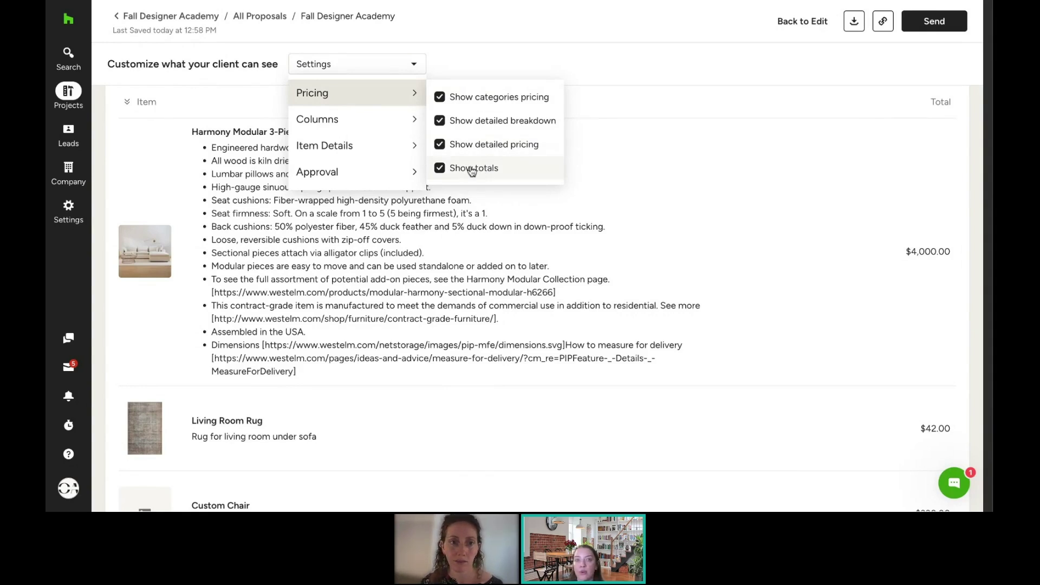
{"action": "left_click", "coordinate": [492, 153]}
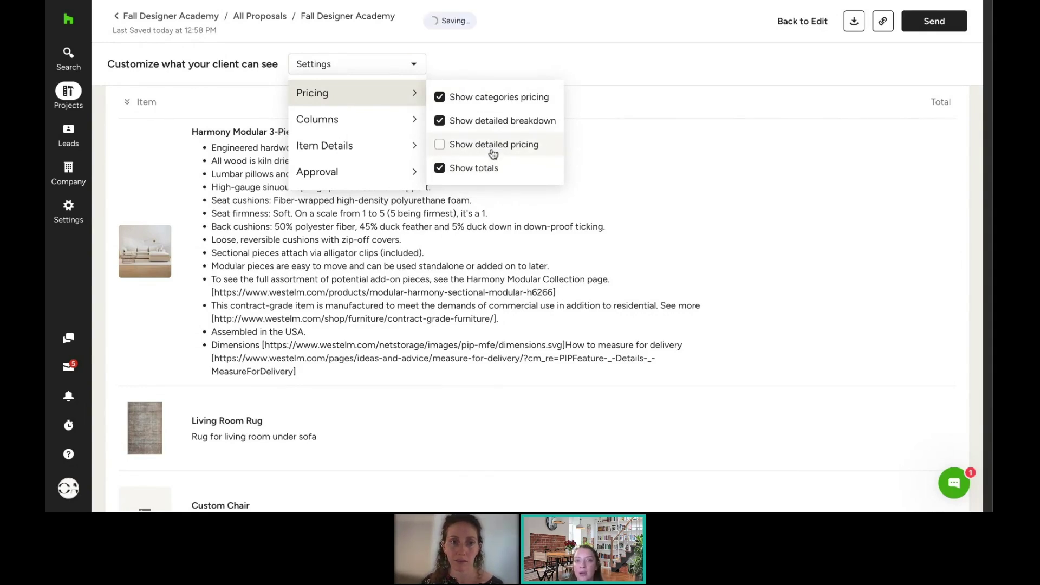
{"action": "left_click", "coordinate": [492, 153]}
{"action": "mouse_move", "coordinate": [380, 97]}
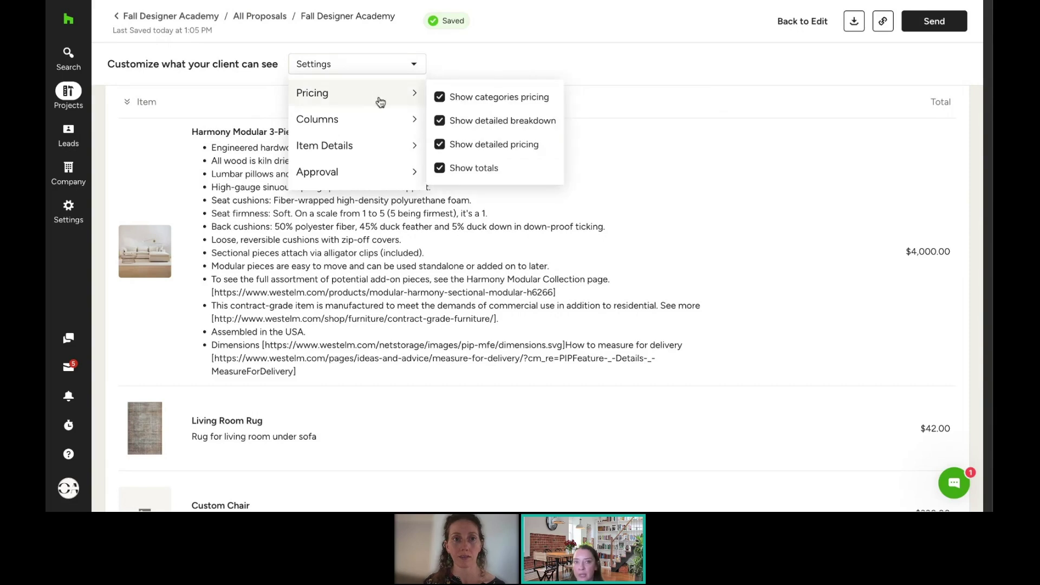
{"action": "mouse_move", "coordinate": [382, 117]}
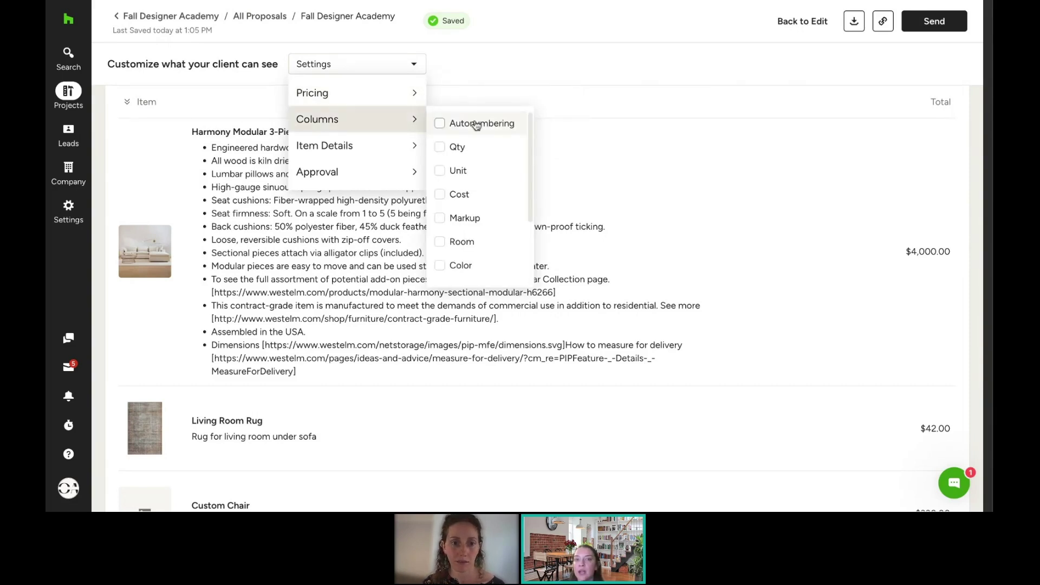
{"action": "scroll", "coordinate": [477, 130], "scroll_direction": "down", "scroll_amount": 3}
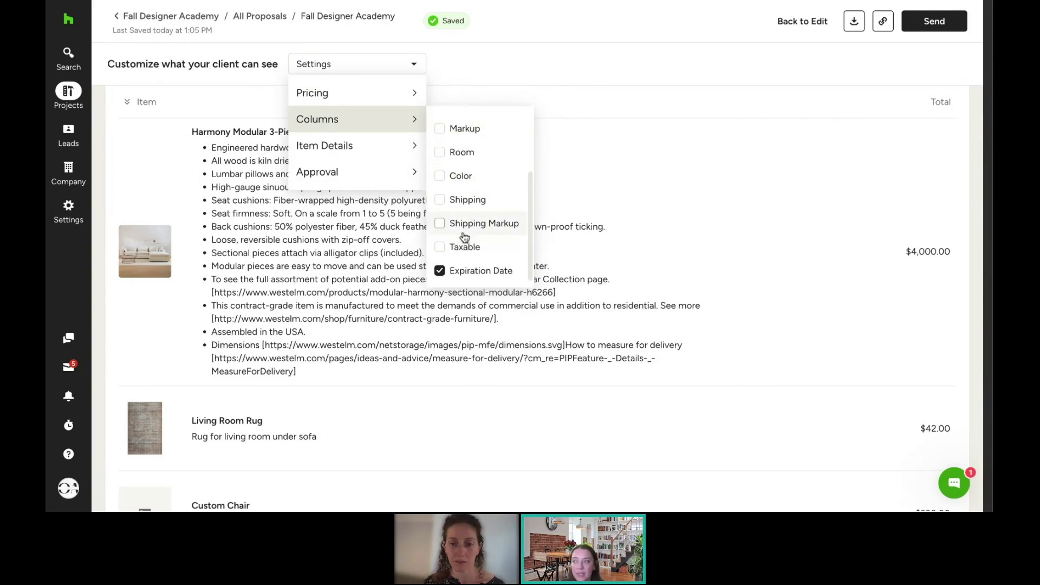
{"action": "mouse_move", "coordinate": [403, 152]}
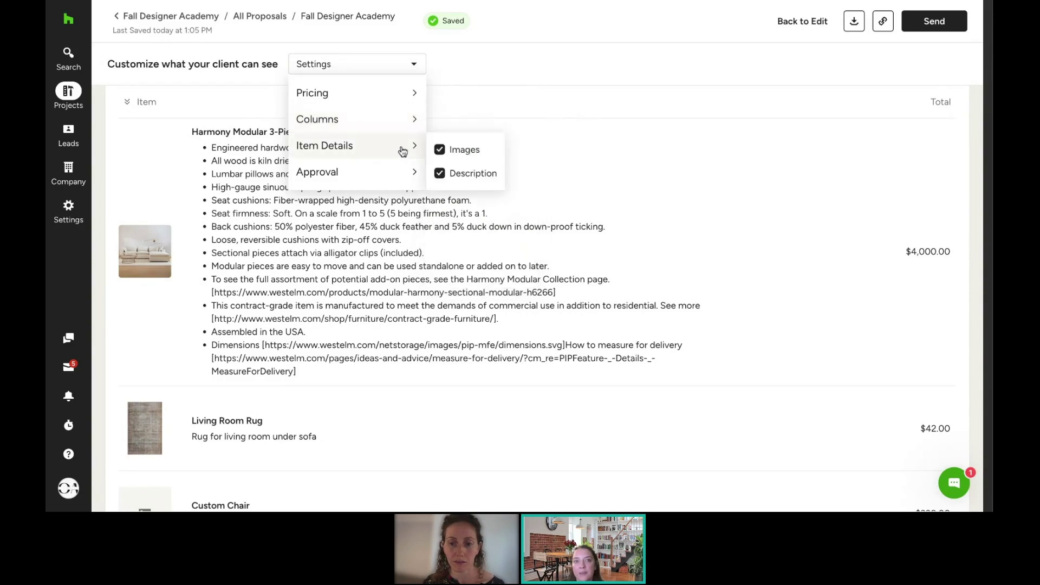
{"action": "left_click", "coordinate": [476, 182]}
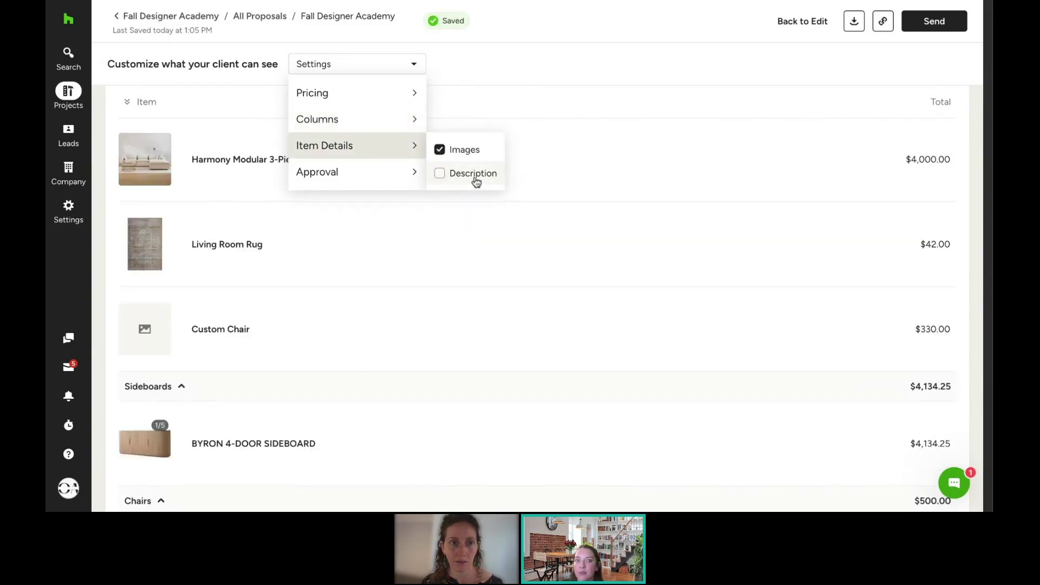
{"action": "mouse_move", "coordinate": [420, 154]}
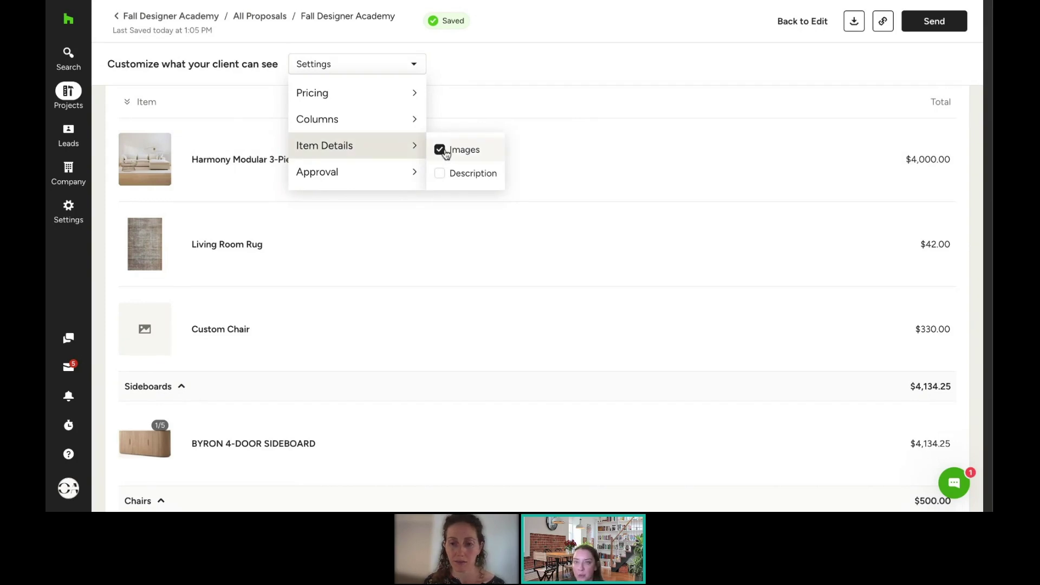
{"action": "mouse_move", "coordinate": [358, 181]}
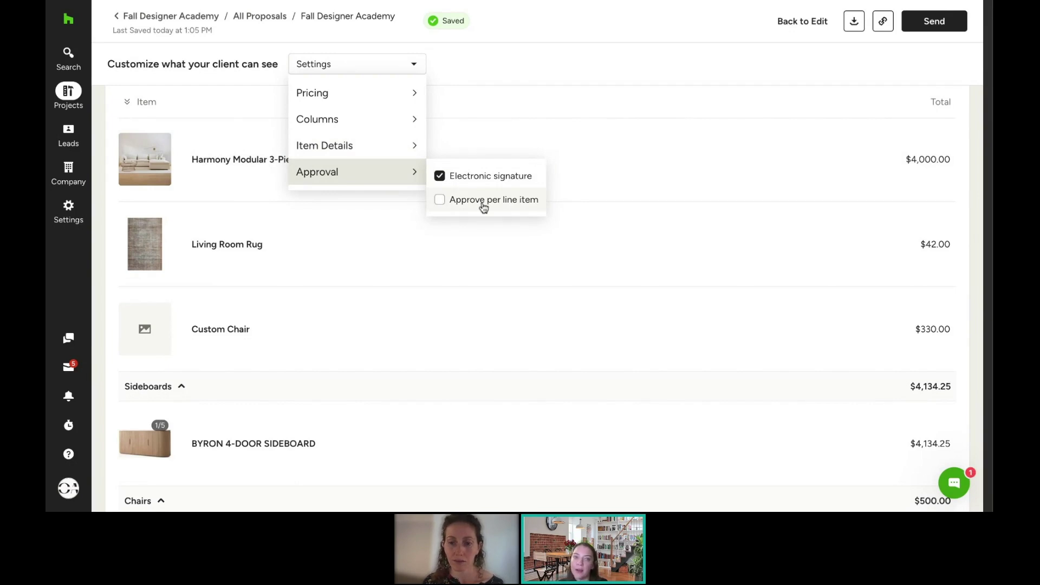
{"action": "left_click", "coordinate": [522, 67]}
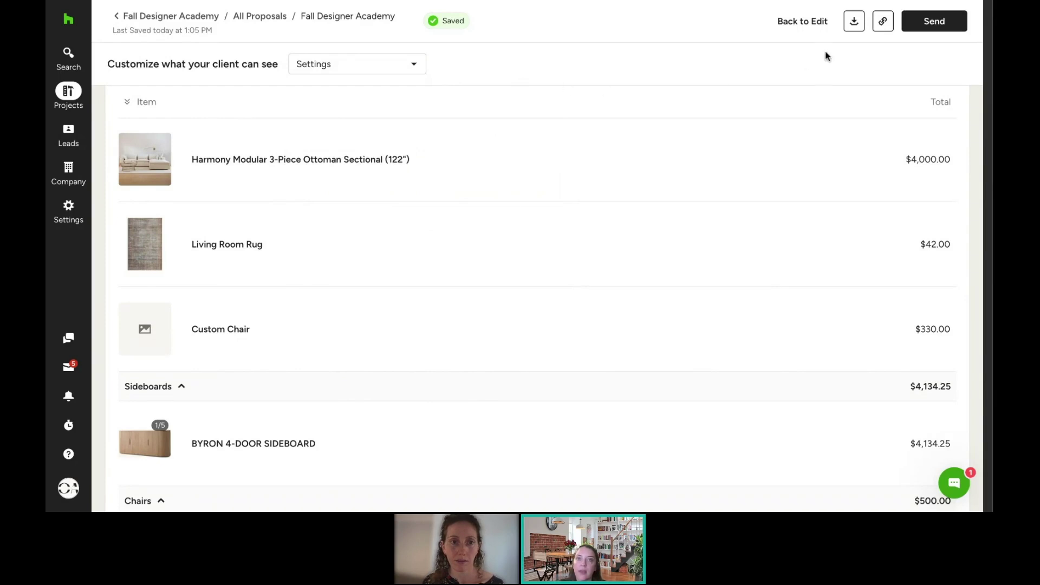
Step: Bring up the prefilled email 'You received a new Proposal [ES-10109]' for sending
{"action": "scroll", "coordinate": [573, 239], "scroll_direction": "down", "scroll_amount": 3}
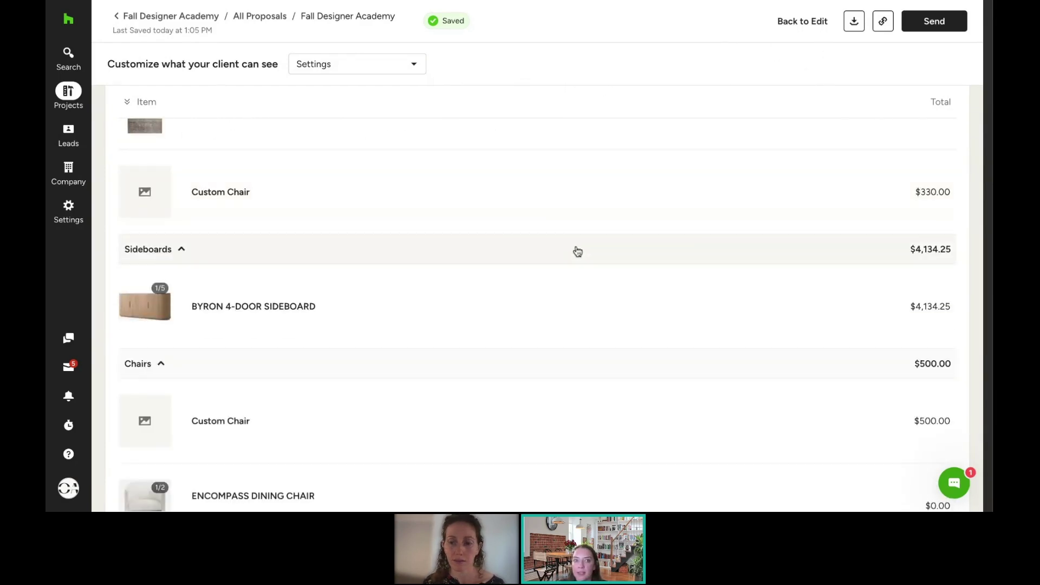
{"action": "scroll", "coordinate": [578, 251], "scroll_direction": "up", "scroll_amount": 5}
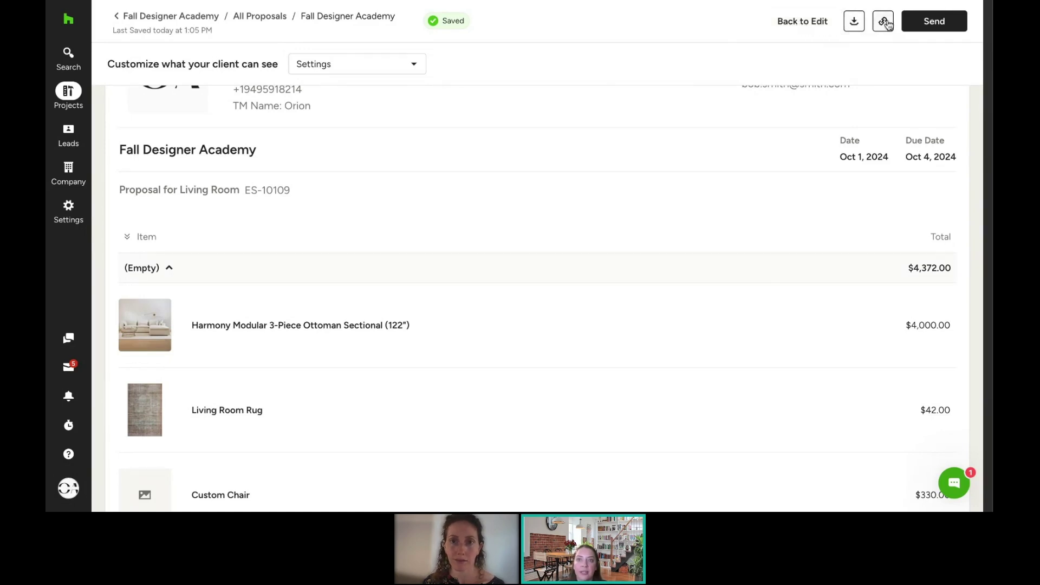
{"action": "left_click", "coordinate": [934, 20]}
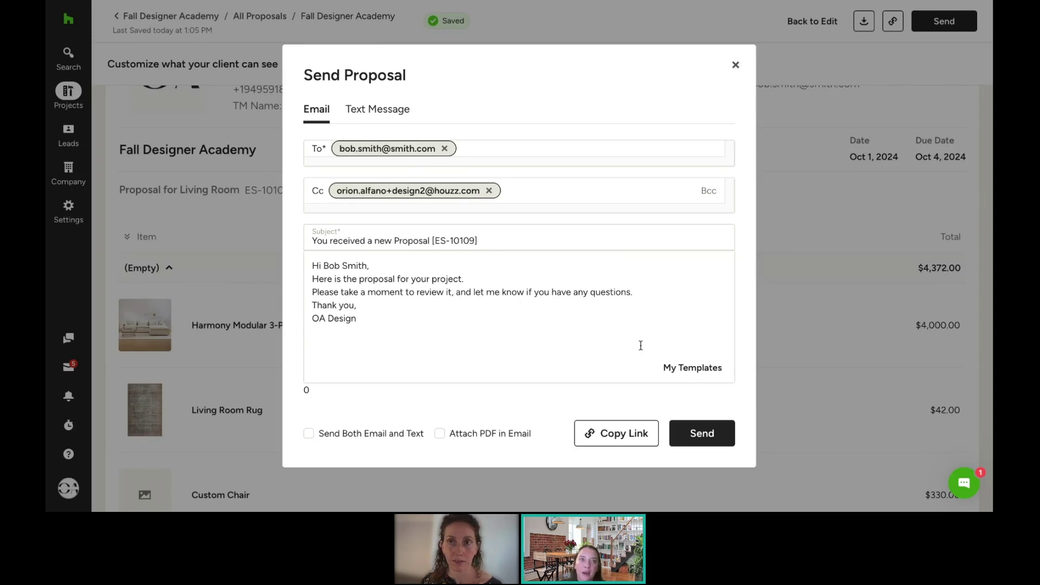
Step: Copy the proposal's shareable link and open it in a private window, scrolling to Signature
{"action": "left_click", "coordinate": [614, 436]}
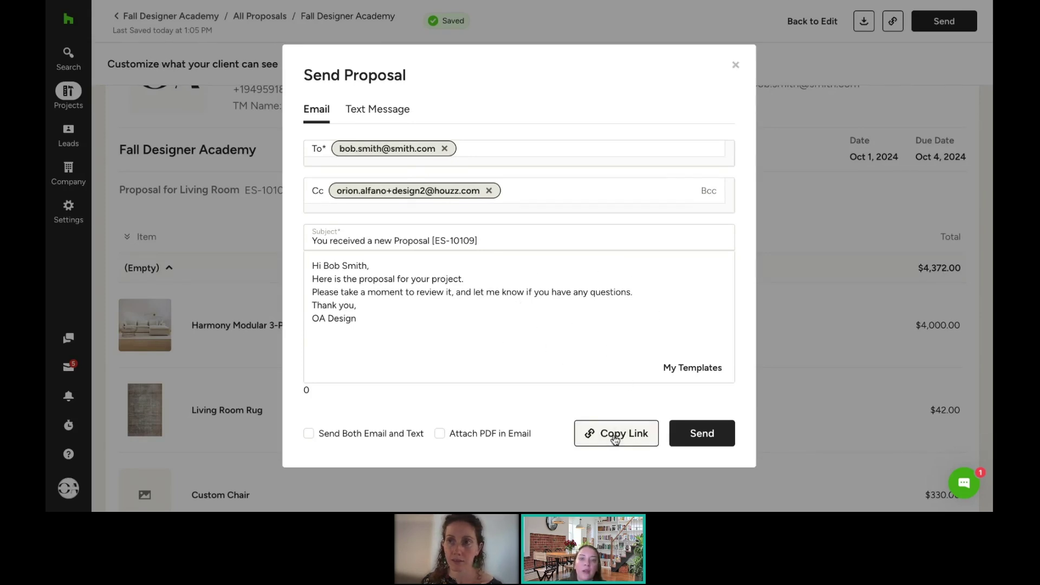
{"action": "key", "text": "super+shift+n"}
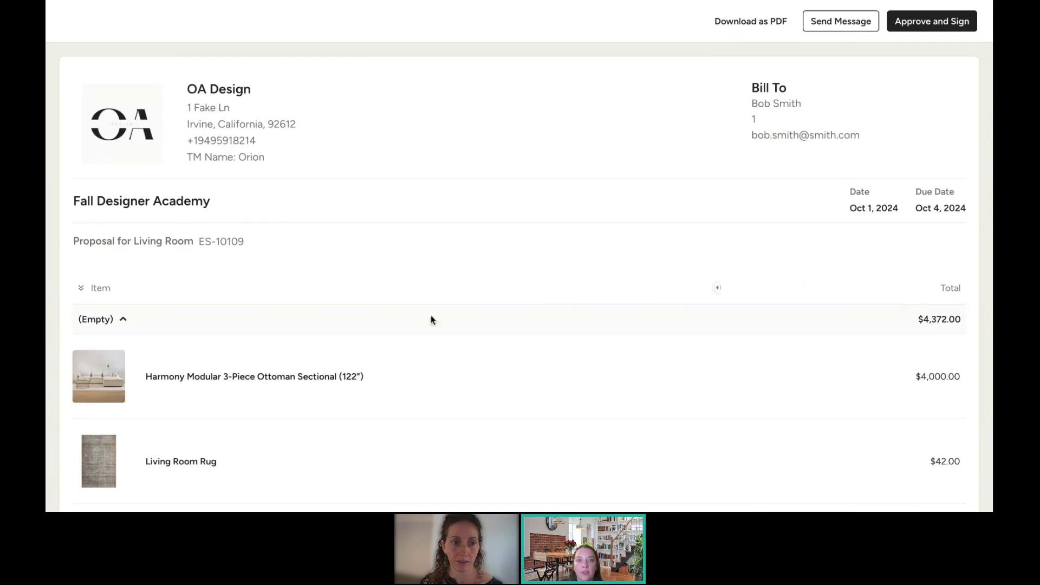
{"action": "scroll", "coordinate": [769, 228], "scroll_direction": "down", "scroll_amount": 2}
{"action": "scroll", "coordinate": [769, 231], "scroll_direction": "down", "scroll_amount": 15}
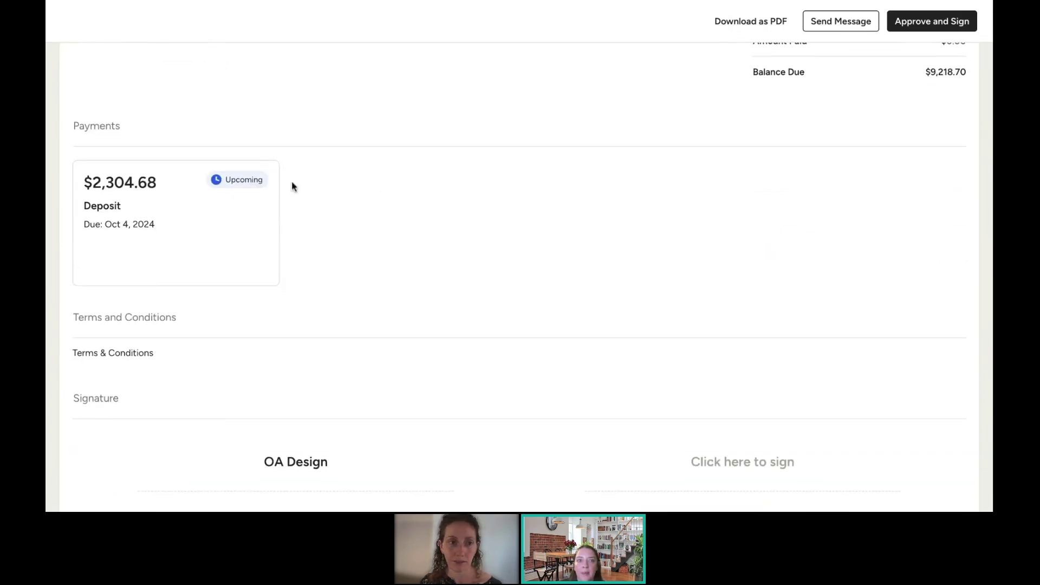
{"action": "scroll", "coordinate": [412, 271], "scroll_direction": "down", "scroll_amount": 1}
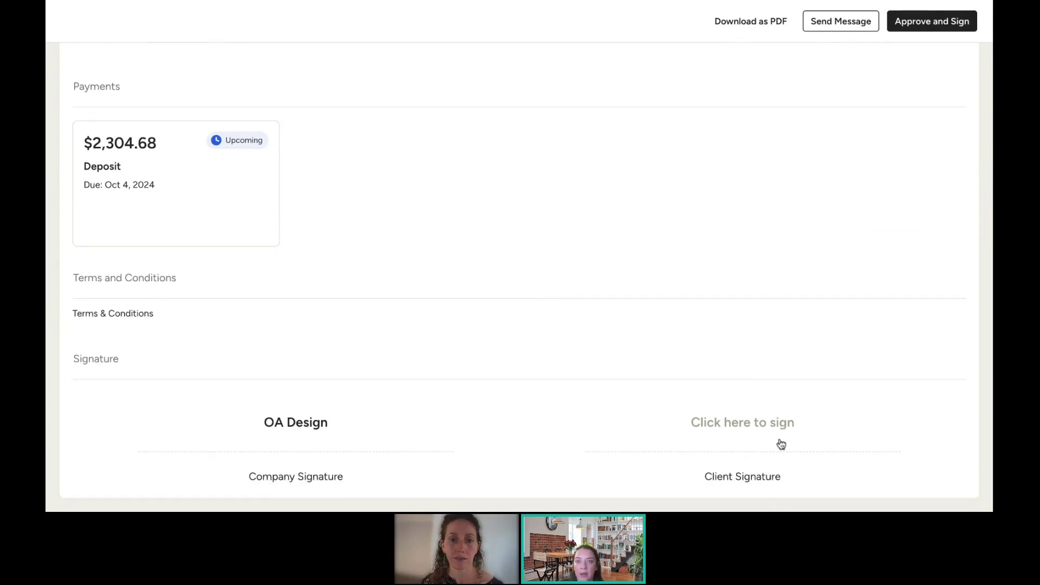
Step: Draw and save the client's signature, approve and sign, then return to the editor
{"action": "left_click_drag", "start_coordinate": [731, 425], "coordinate": [669, 418]}
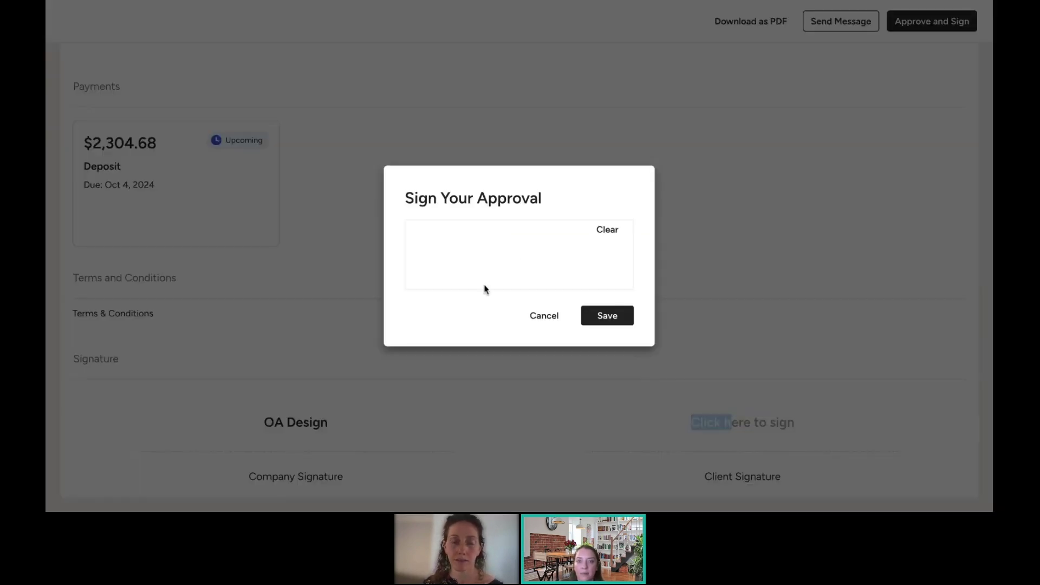
{"action": "mouse_move", "coordinate": [440, 240]}
{"action": "left_mouse_down"}
{"action": "mouse_move", "coordinate": [428, 242]}
{"action": "mouse_move", "coordinate": [577, 261]}
{"action": "left_mouse_up"}
{"action": "left_click", "coordinate": [627, 324]}
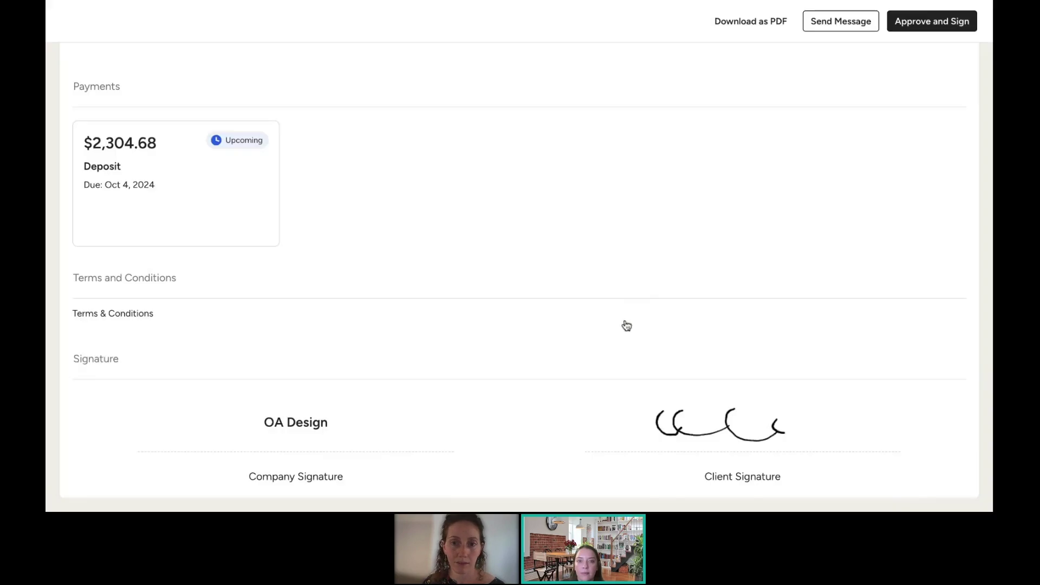
{"action": "left_click", "coordinate": [926, 21]}
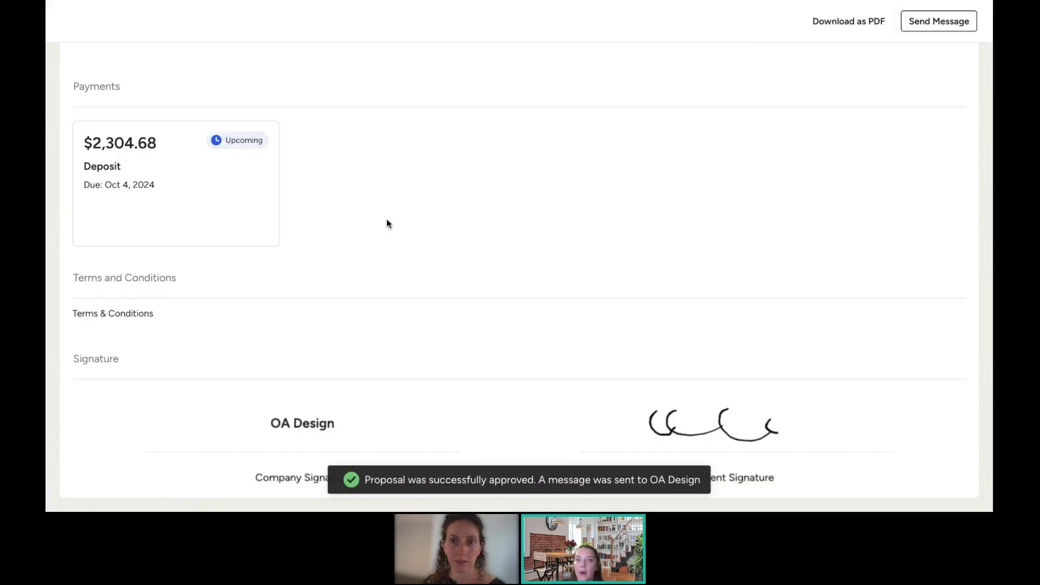
{"action": "scroll", "coordinate": [439, 248], "scroll_direction": "up", "scroll_amount": 5}
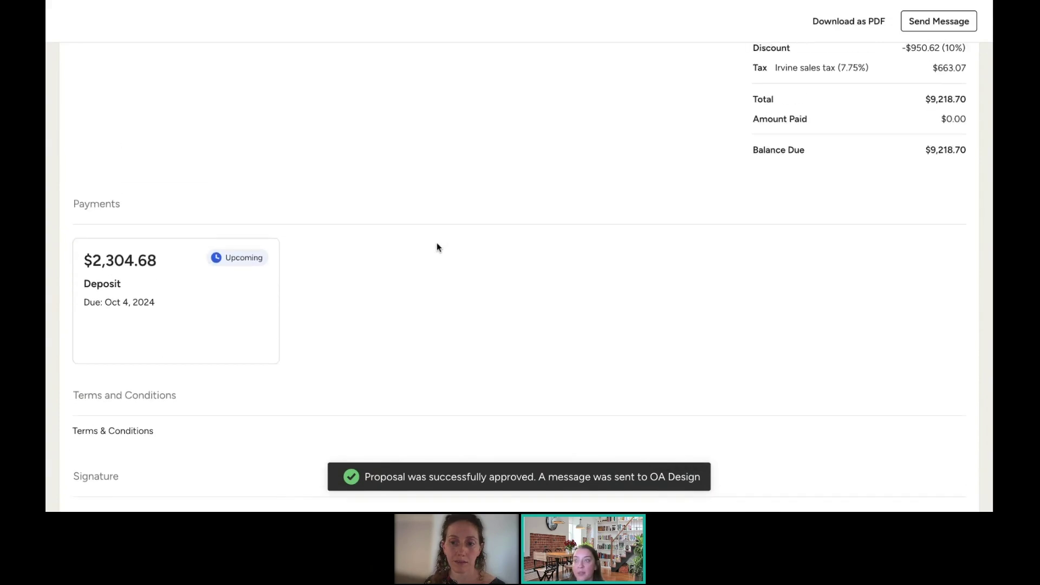
{"action": "scroll", "coordinate": [439, 247], "scroll_direction": "up", "scroll_amount": 15}
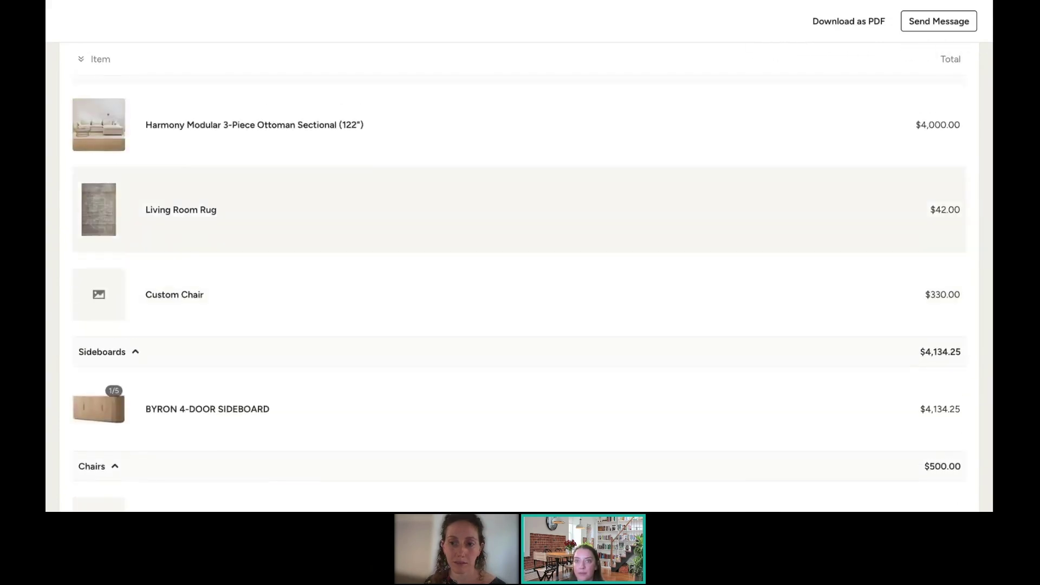
{"action": "scroll", "coordinate": [519, 277], "scroll_direction": "up", "scroll_amount": 3}
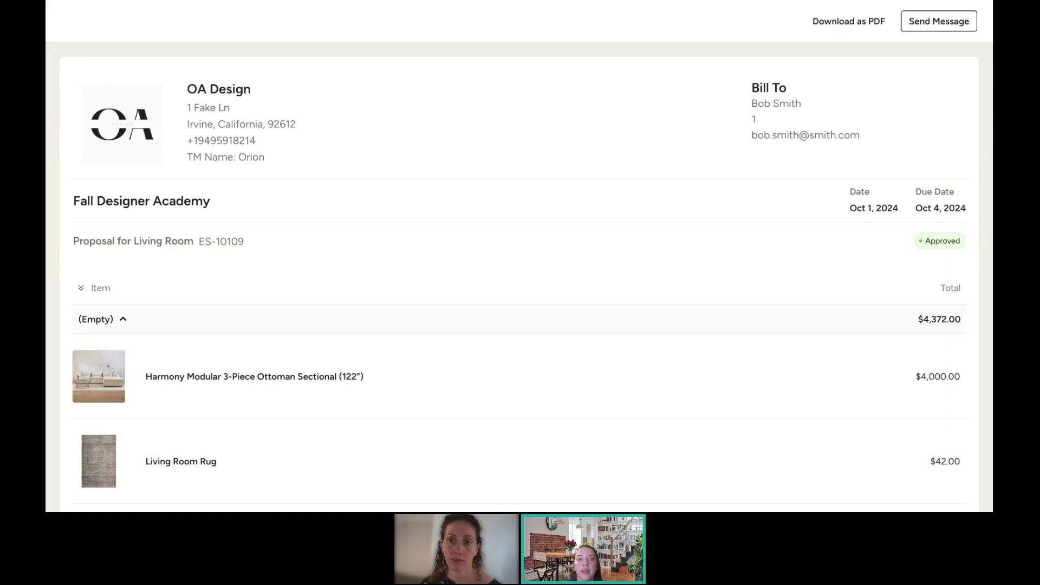
{"action": "scroll", "coordinate": [568, 193], "scroll_direction": "down", "scroll_amount": 10}
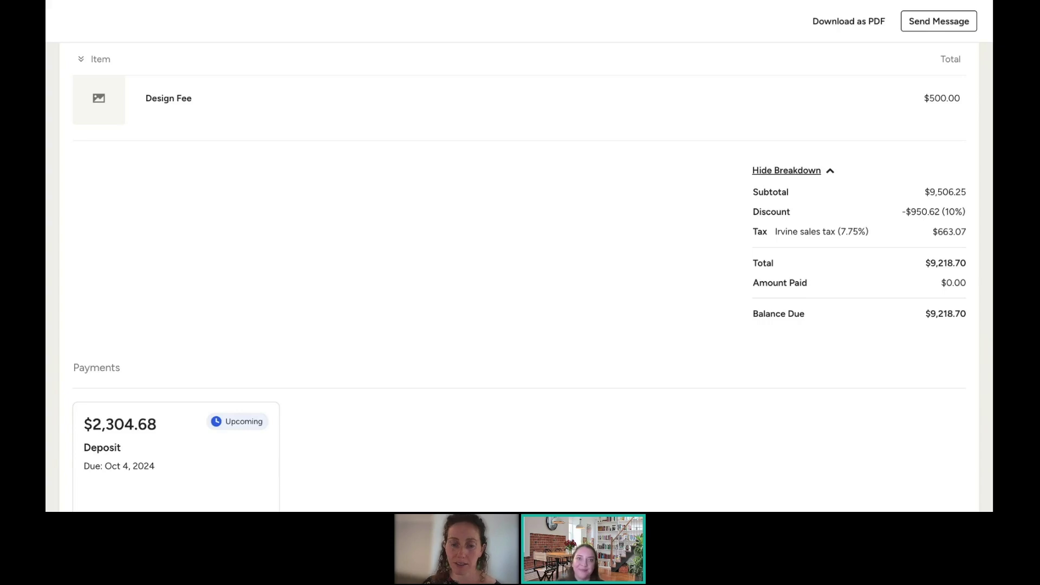
{"action": "left_click", "coordinate": [594, 1]}
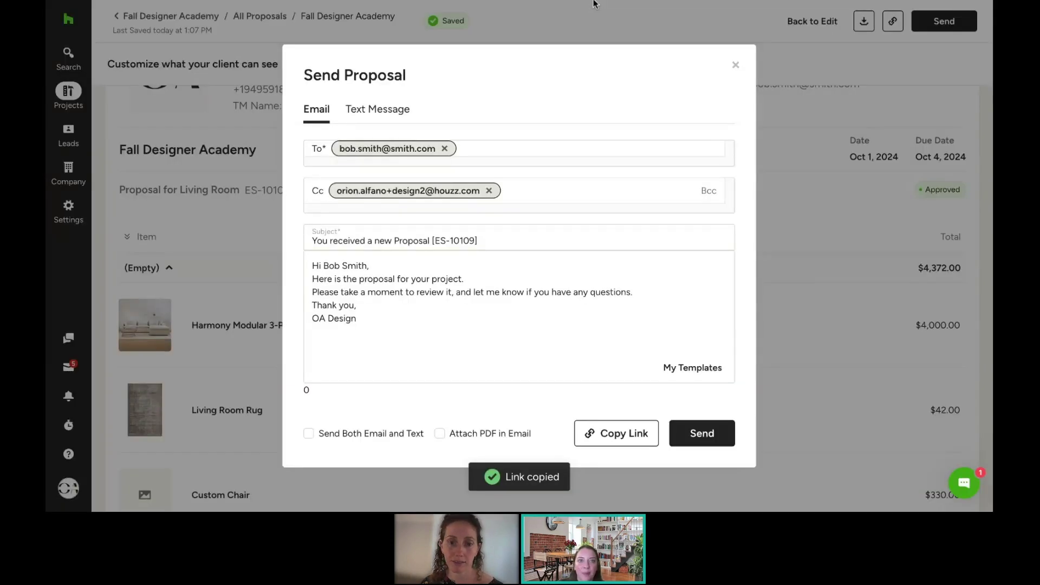
{"action": "left_click", "coordinate": [736, 65]}
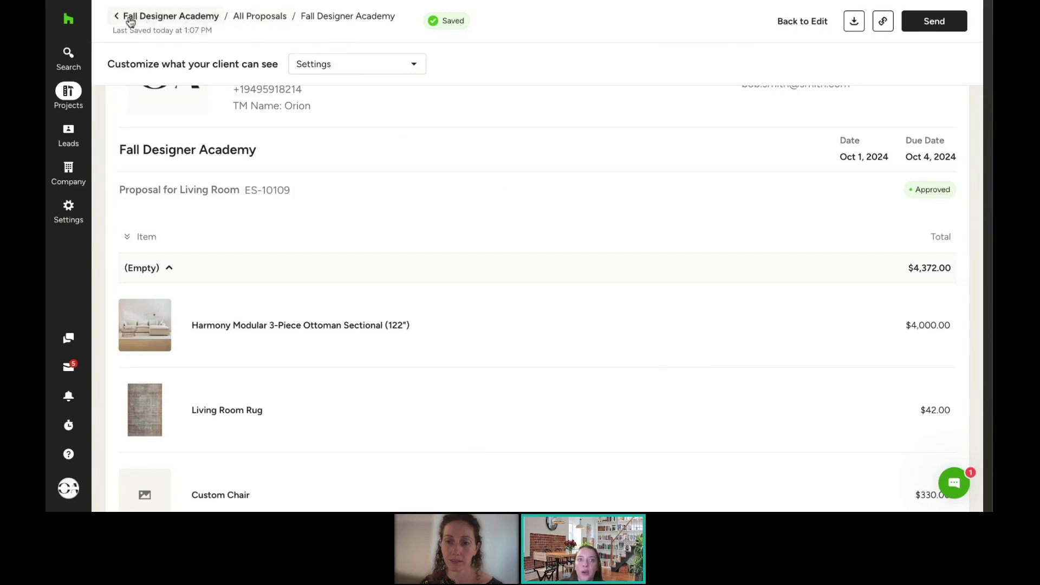
{"action": "left_click", "coordinate": [167, 19]}
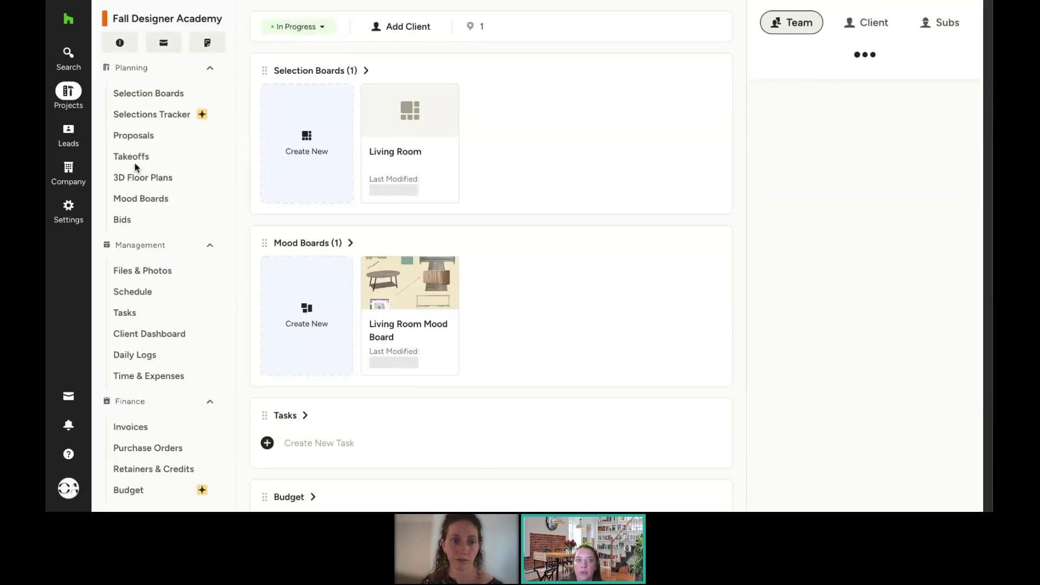
{"action": "left_click", "coordinate": [137, 138]}
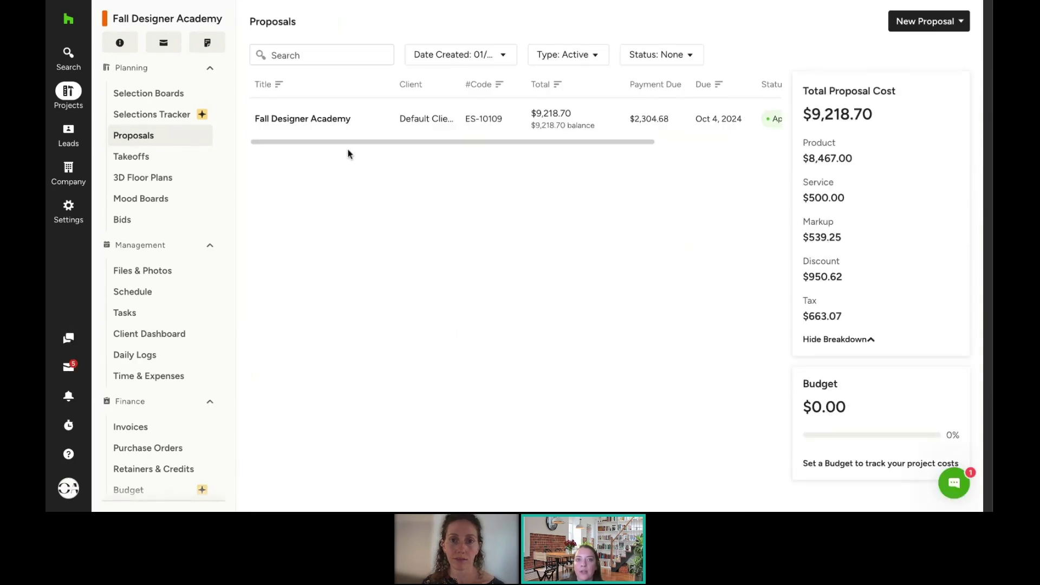
{"action": "left_click_drag", "start_coordinate": [349, 142], "coordinate": [434, 143]}
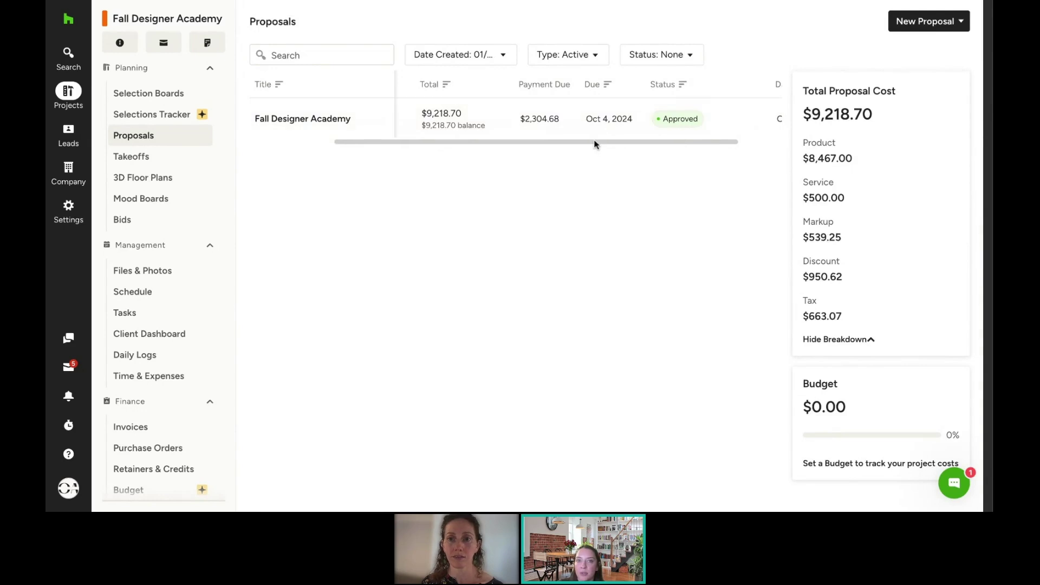
{"action": "scroll", "coordinate": [595, 144], "scroll_direction": "right", "scroll_amount": 2}
{"action": "scroll", "coordinate": [594, 144], "scroll_direction": "left", "scroll_amount": 3}
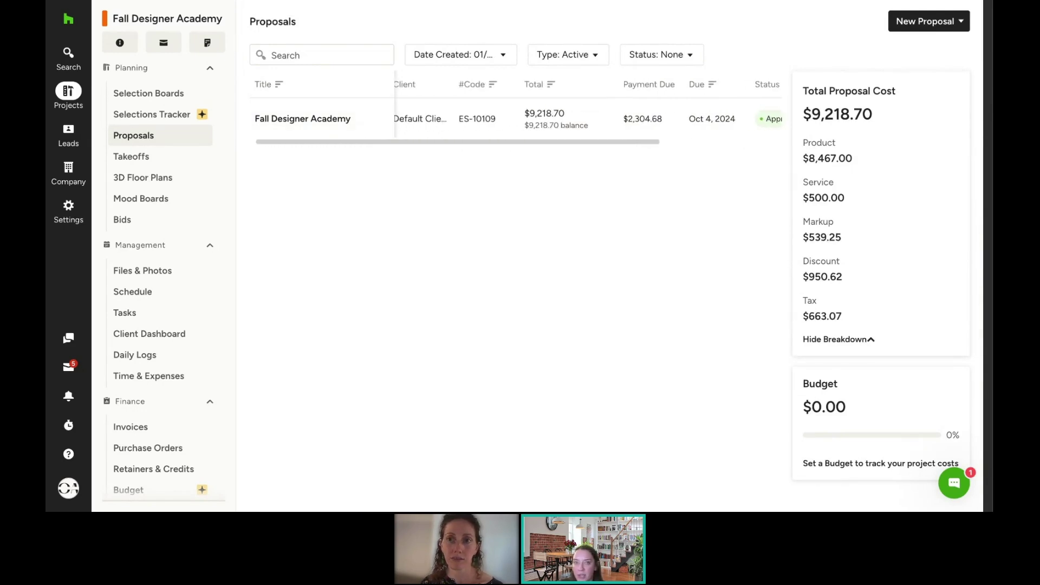
Step: Open the Fall Designer Academy proposal and scroll down to its Payments section
{"action": "left_click", "coordinate": [301, 124]}
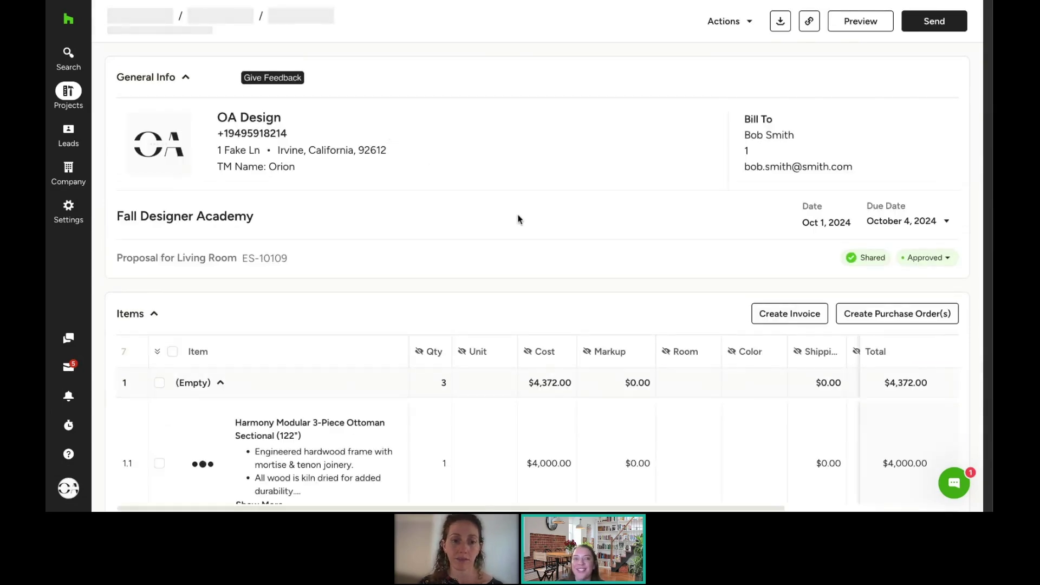
{"action": "scroll", "coordinate": [638, 217], "scroll_direction": "down", "scroll_amount": 1}
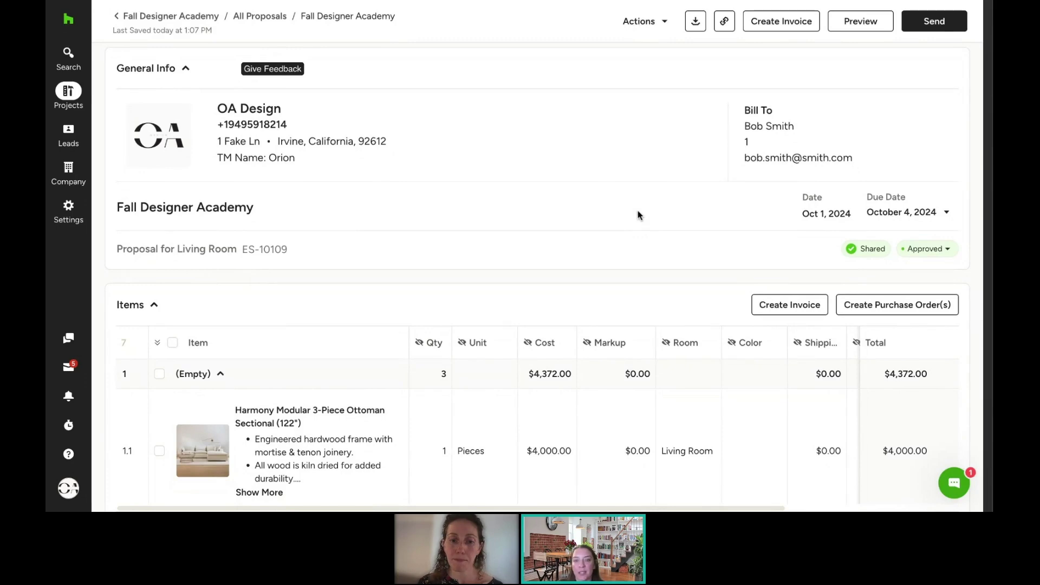
{"action": "scroll", "coordinate": [638, 216], "scroll_direction": "down", "scroll_amount": 10}
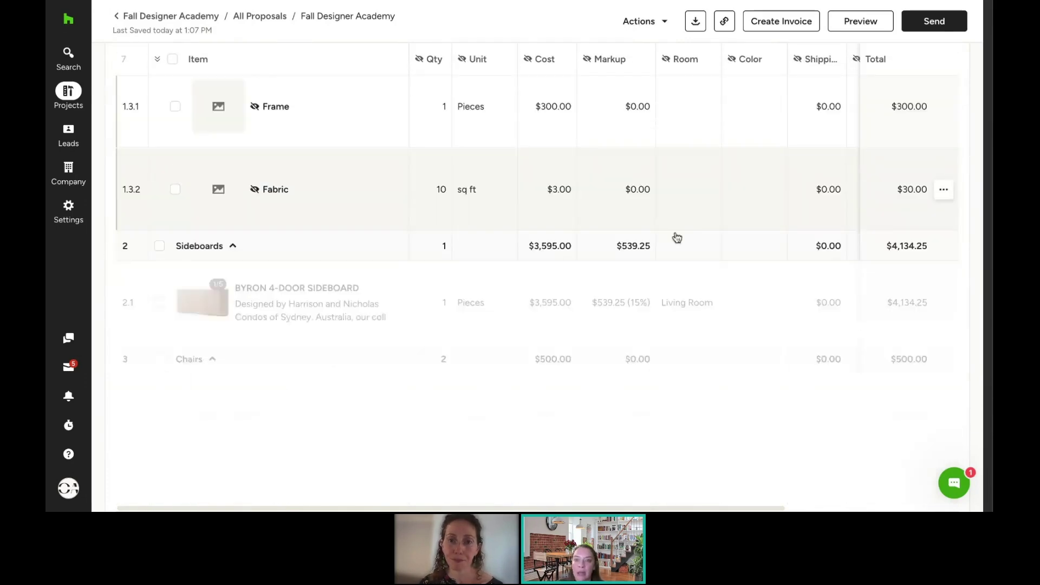
{"action": "scroll", "coordinate": [715, 284], "scroll_direction": "down", "scroll_amount": 10}
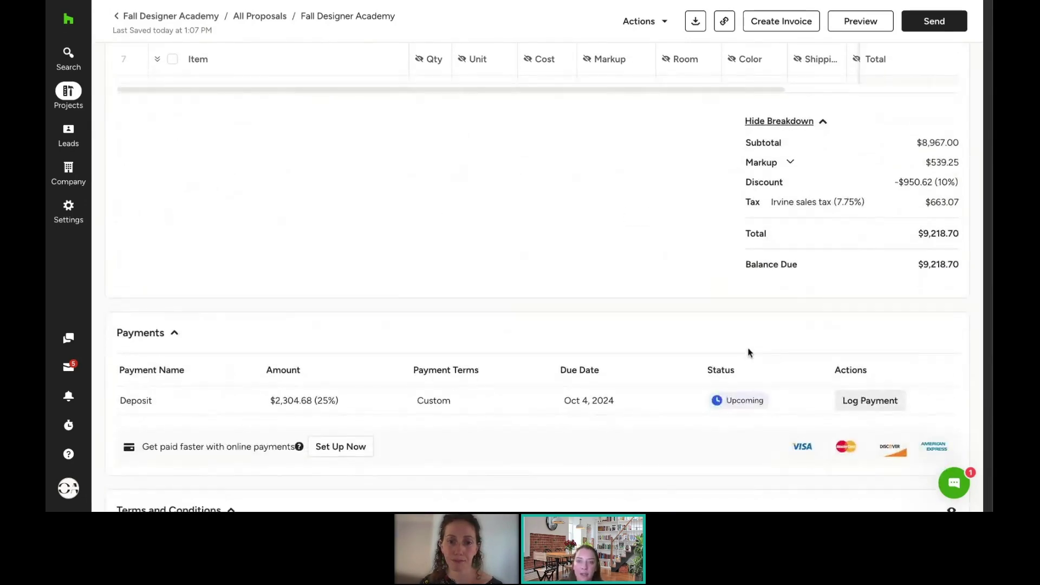
Step: Log the $2,304.68 deposit as paid by check, with a receipt sent
{"action": "left_click", "coordinate": [875, 403]}
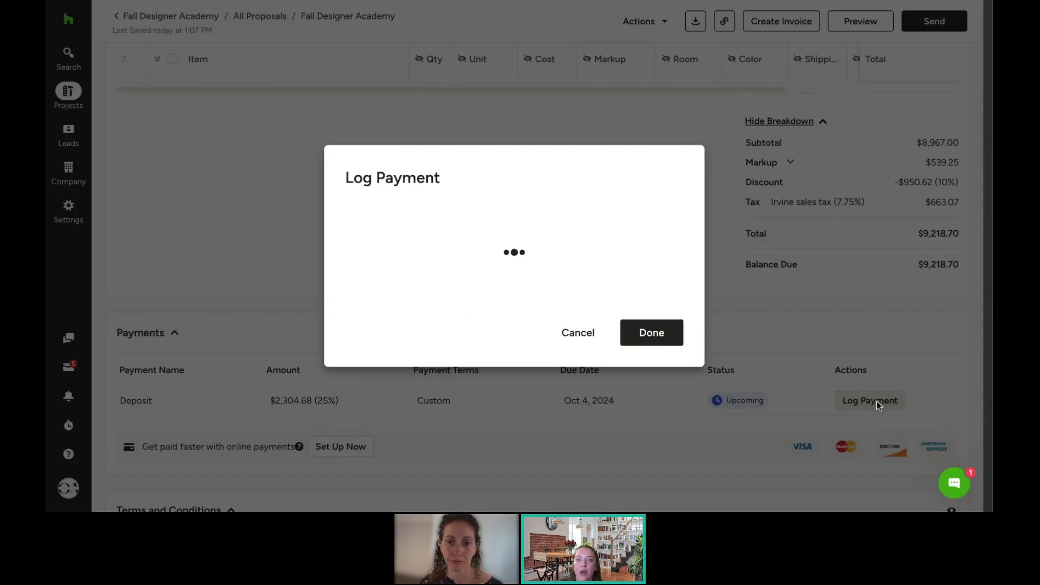
{"action": "left_click", "coordinate": [481, 231]}
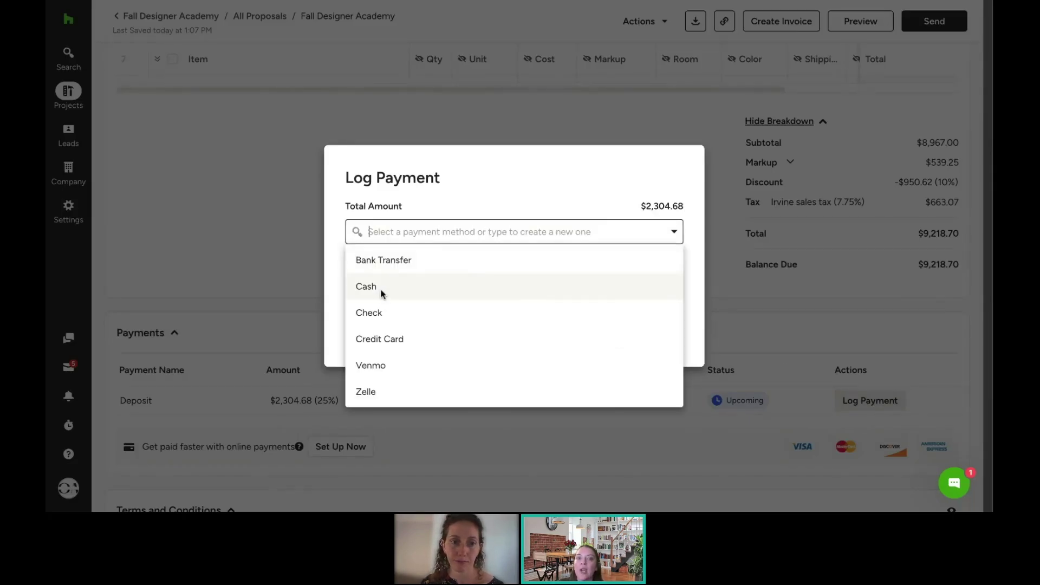
{"action": "left_click", "coordinate": [374, 313]}
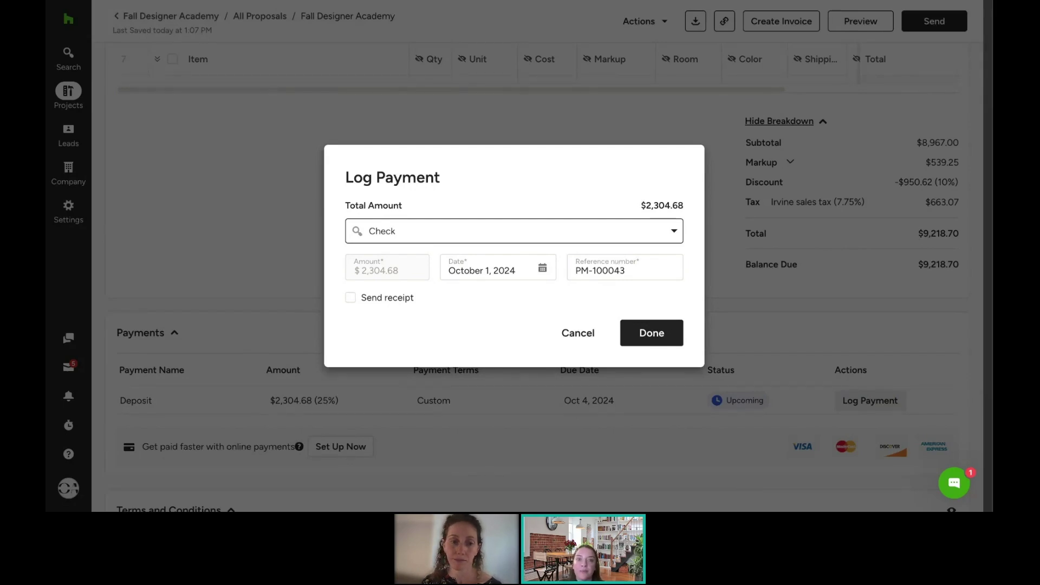
{"action": "left_click", "coordinate": [351, 299]}
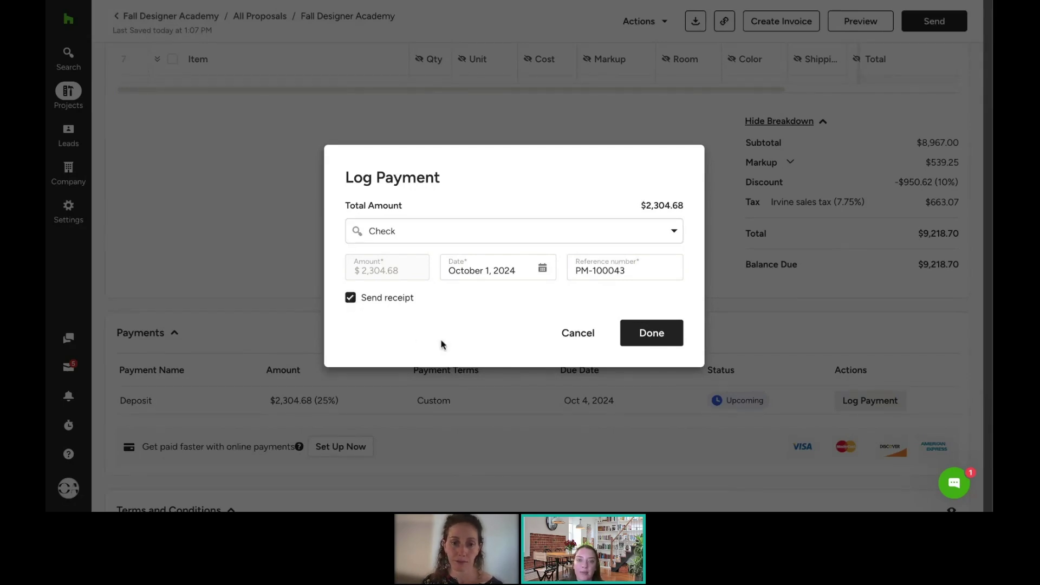
{"action": "left_click", "coordinate": [651, 336]}
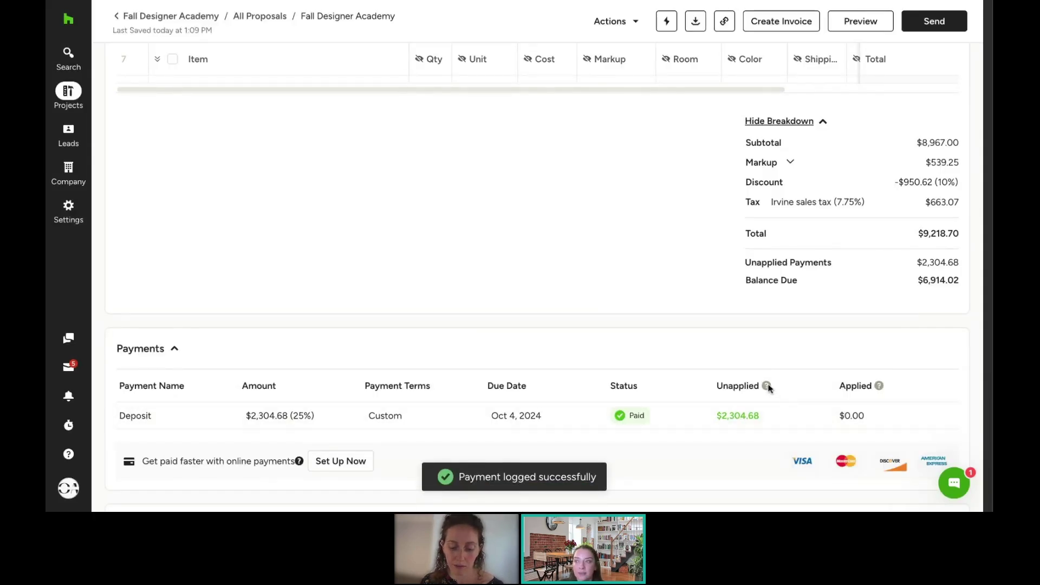
Step: Scroll back to the top of the proposal and open its Actions menu
{"action": "mouse_move", "coordinate": [766, 385]}
{"action": "scroll", "coordinate": [802, 383], "scroll_direction": "down", "scroll_amount": 10}
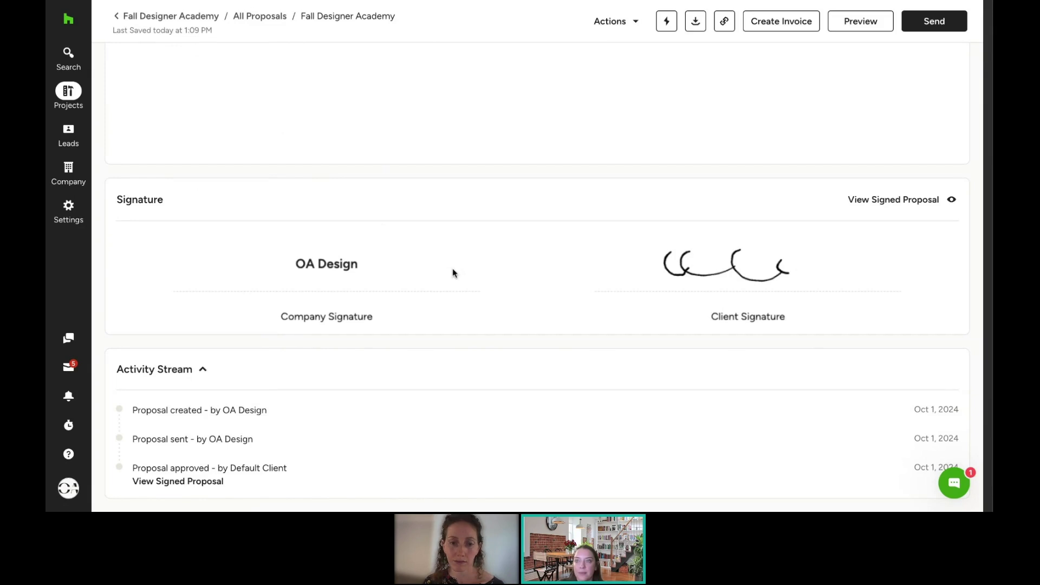
{"action": "scroll", "coordinate": [453, 269], "scroll_direction": "up", "scroll_amount": 3}
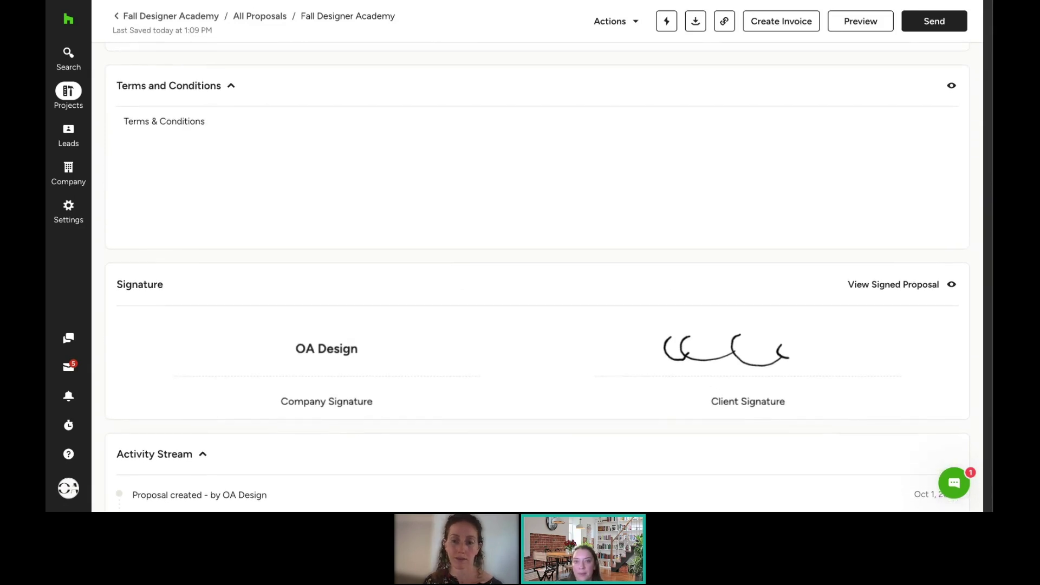
{"action": "scroll", "coordinate": [537, 274], "scroll_direction": "up", "scroll_amount": 10}
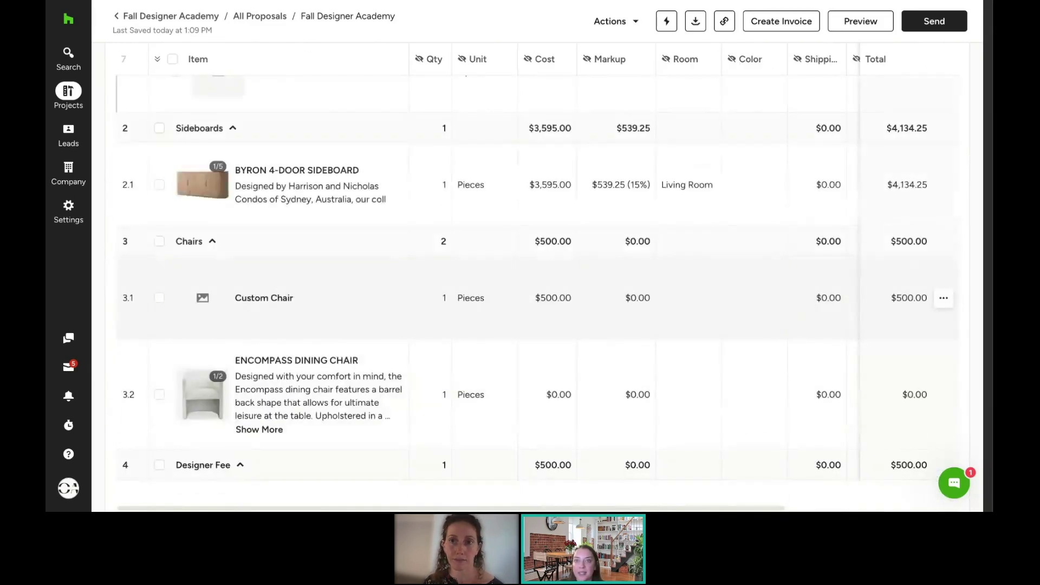
{"action": "scroll", "coordinate": [537, 273], "scroll_direction": "up", "scroll_amount": 10}
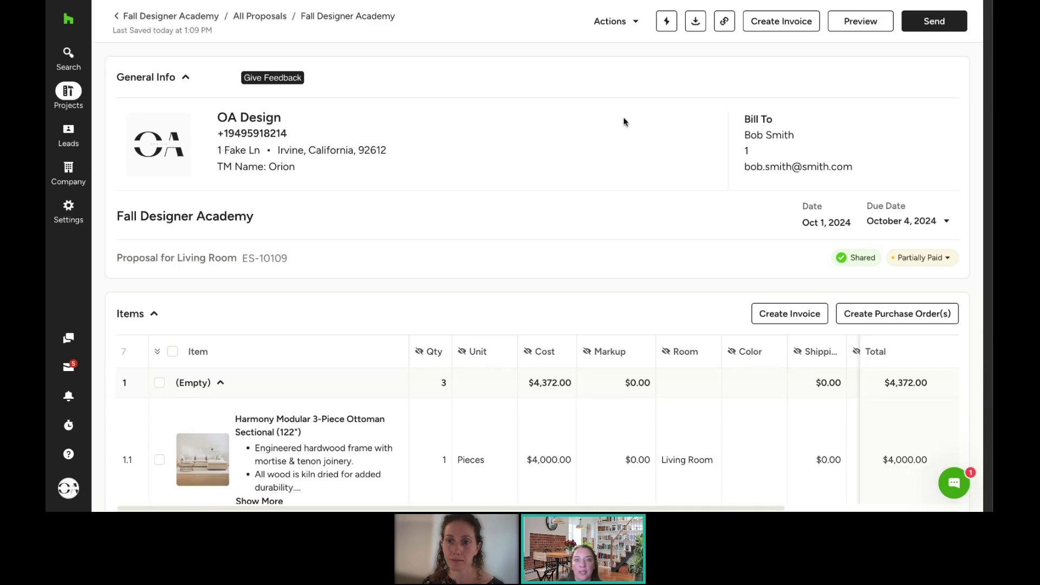
{"action": "left_click", "coordinate": [612, 32]}
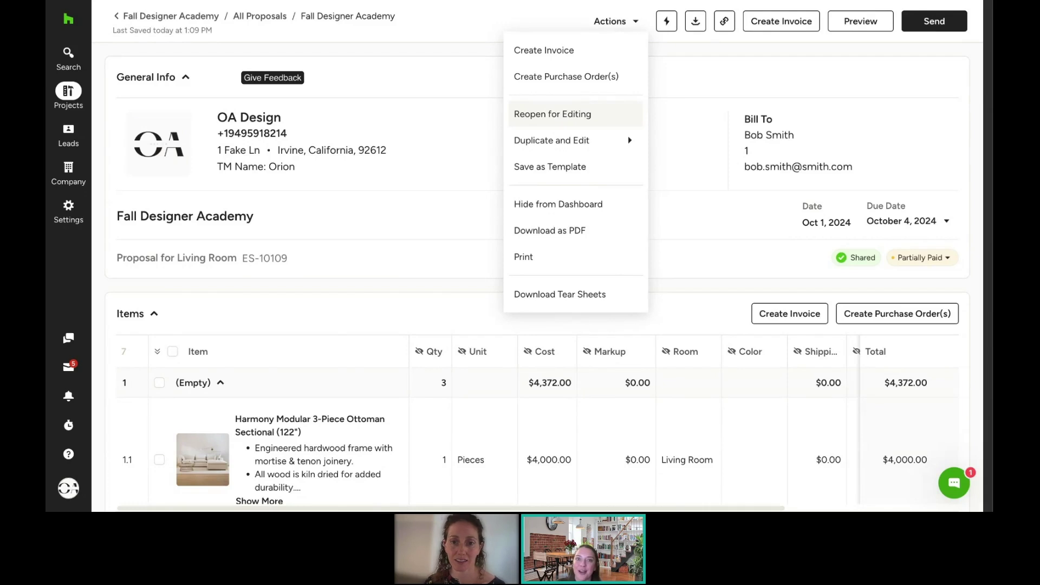
Step: Choose Reopen for Editing and confirm the warning about removing the e-signature
{"action": "left_click", "coordinate": [550, 118]}
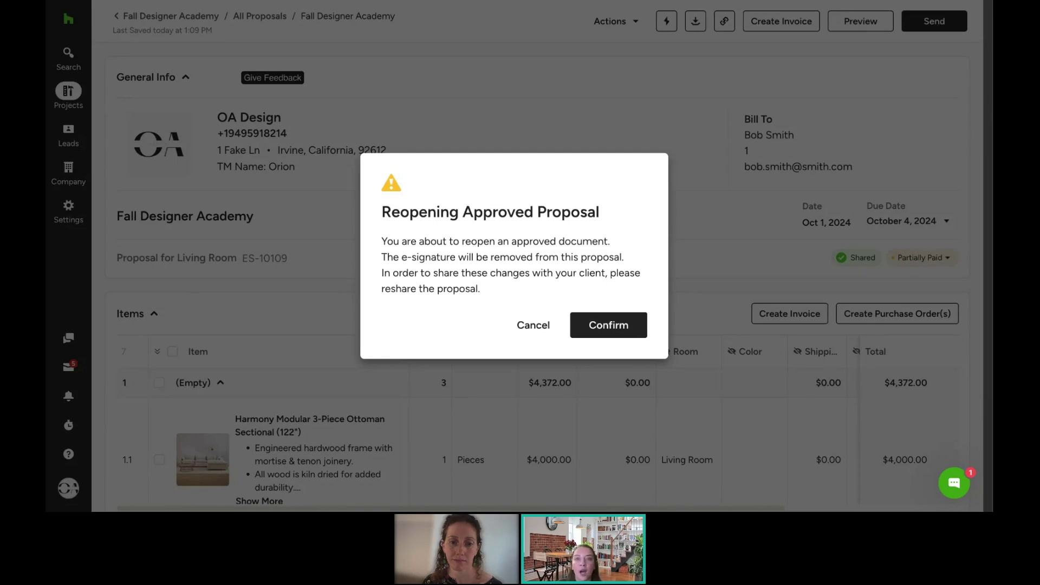
{"action": "left_click", "coordinate": [594, 333]}
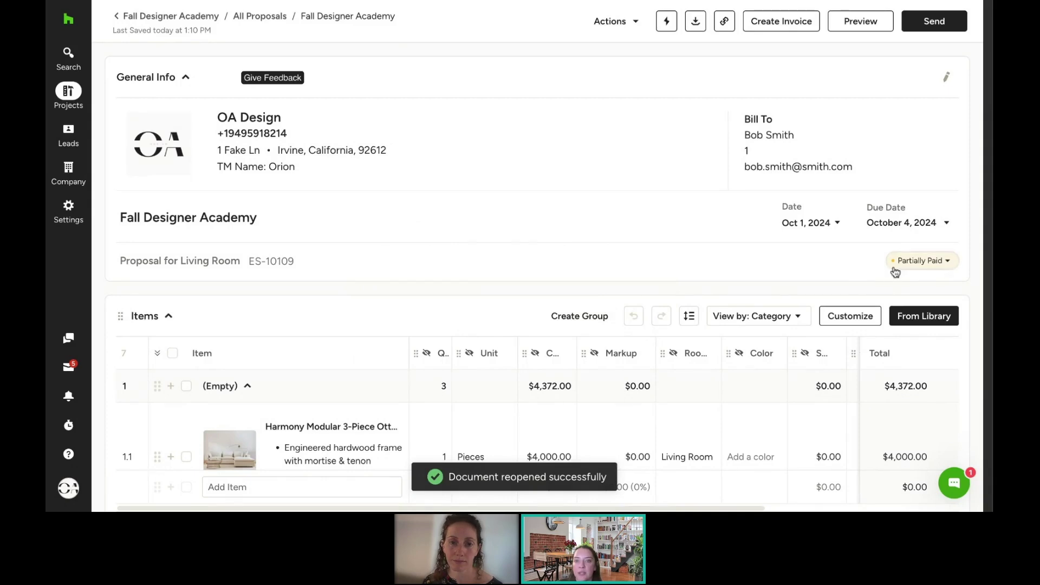
Step: Change the Living Room Rug's cost to $60, making the group total $4,390
{"action": "scroll", "coordinate": [773, 297], "scroll_direction": "down", "scroll_amount": 8}
{"action": "scroll", "coordinate": [774, 297], "scroll_direction": "down", "scroll_amount": 15}
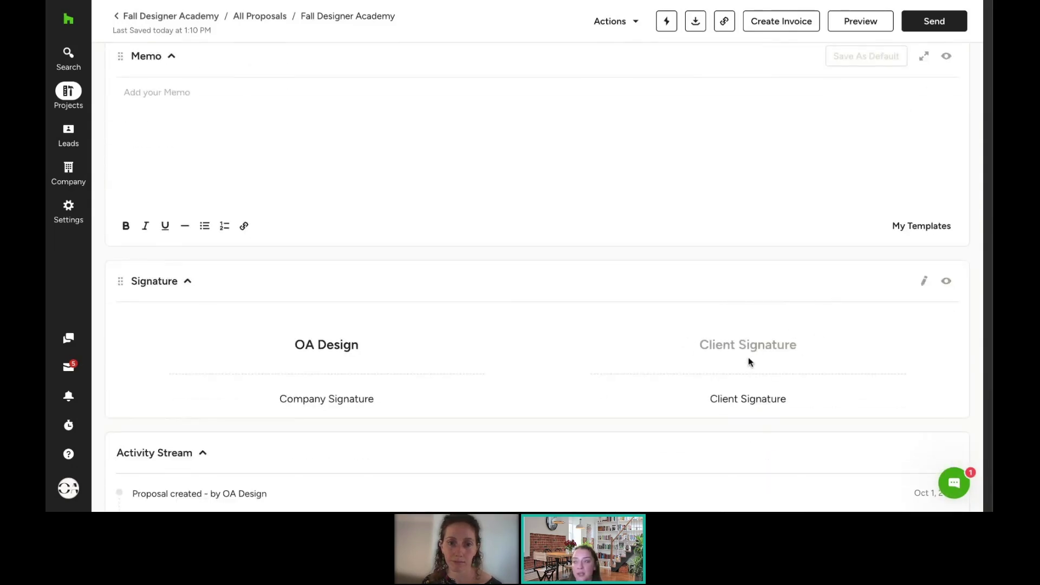
{"action": "scroll", "coordinate": [749, 359], "scroll_direction": "up", "scroll_amount": 12}
{"action": "scroll", "coordinate": [749, 359], "scroll_direction": "up", "scroll_amount": 3}
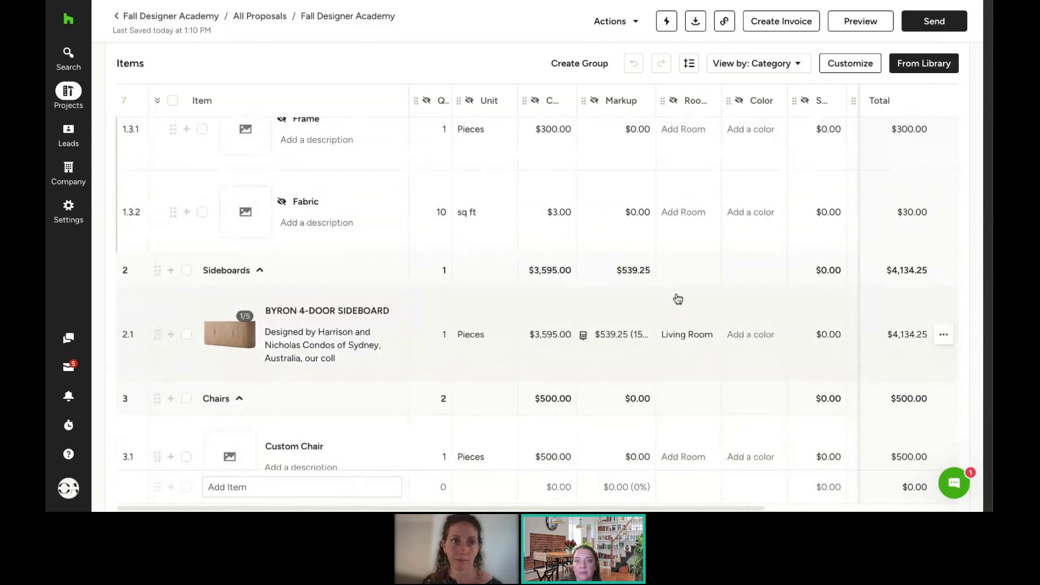
{"action": "scroll", "coordinate": [574, 193], "scroll_direction": "up", "scroll_amount": 5}
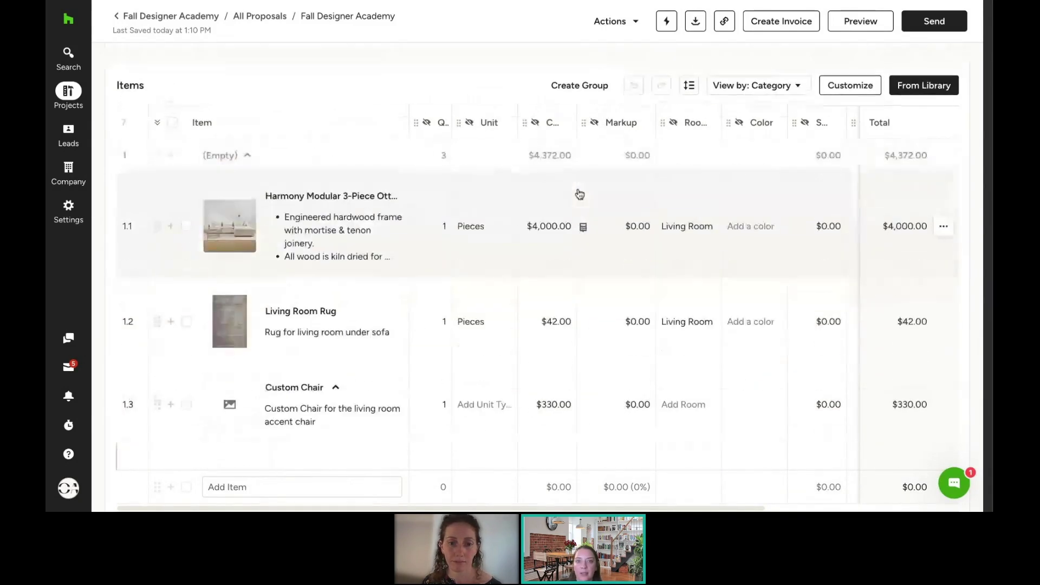
{"action": "left_click", "coordinate": [553, 320]}
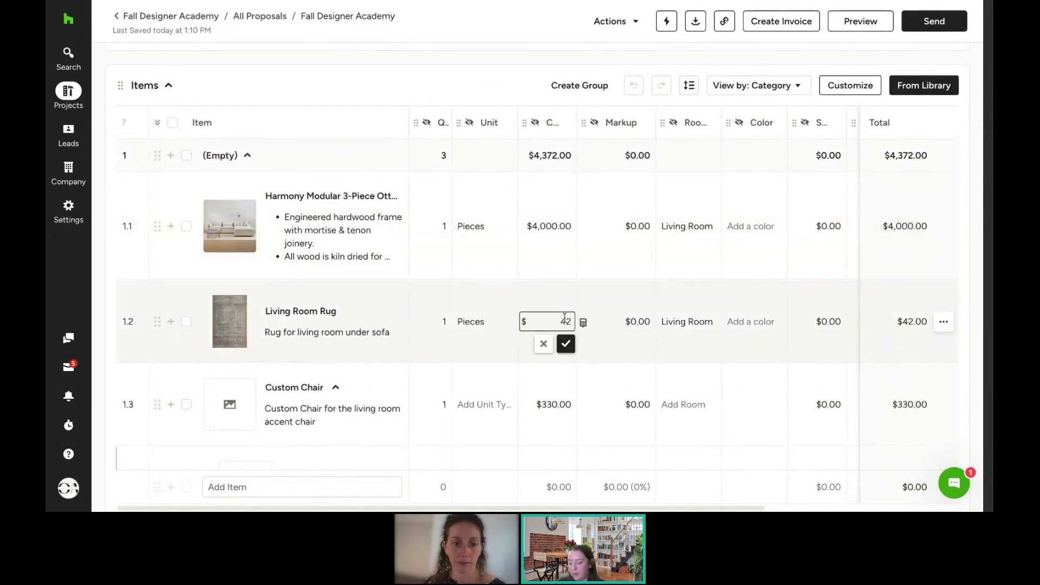
{"action": "type", "text": "60"}
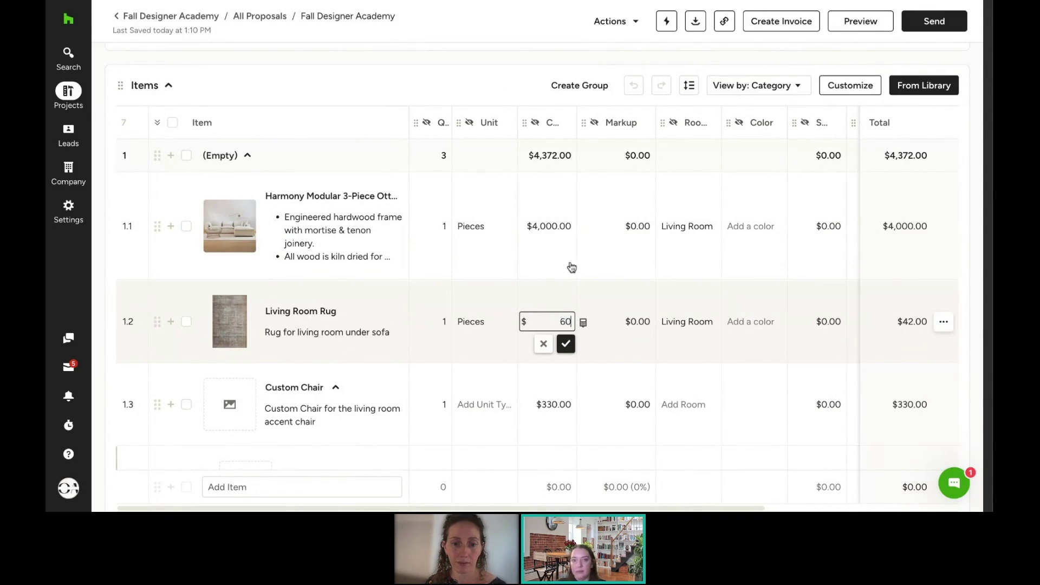
{"action": "key", "text": "Return"}
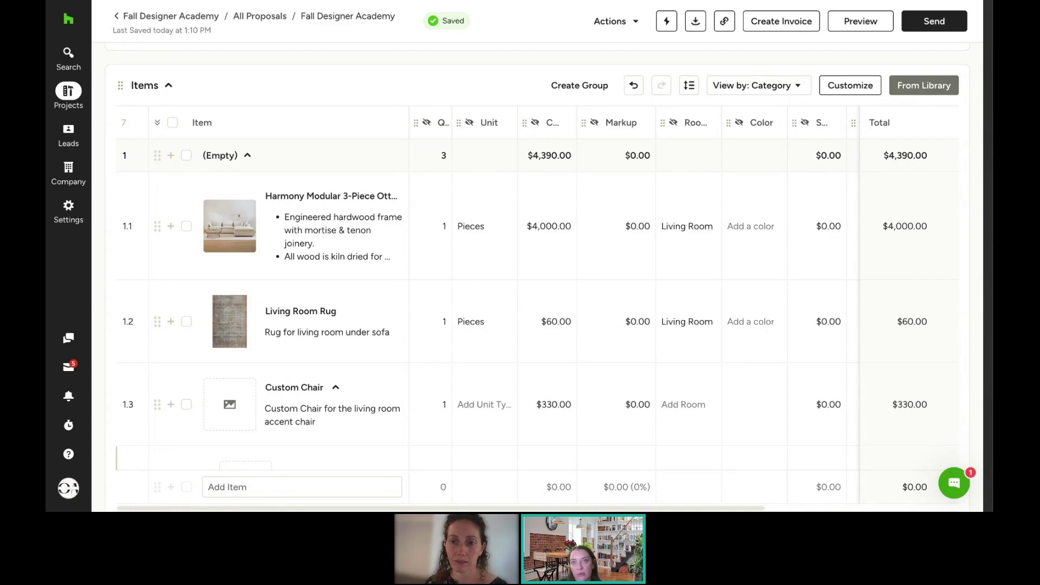
{"action": "left_click", "coordinate": [604, 20]}
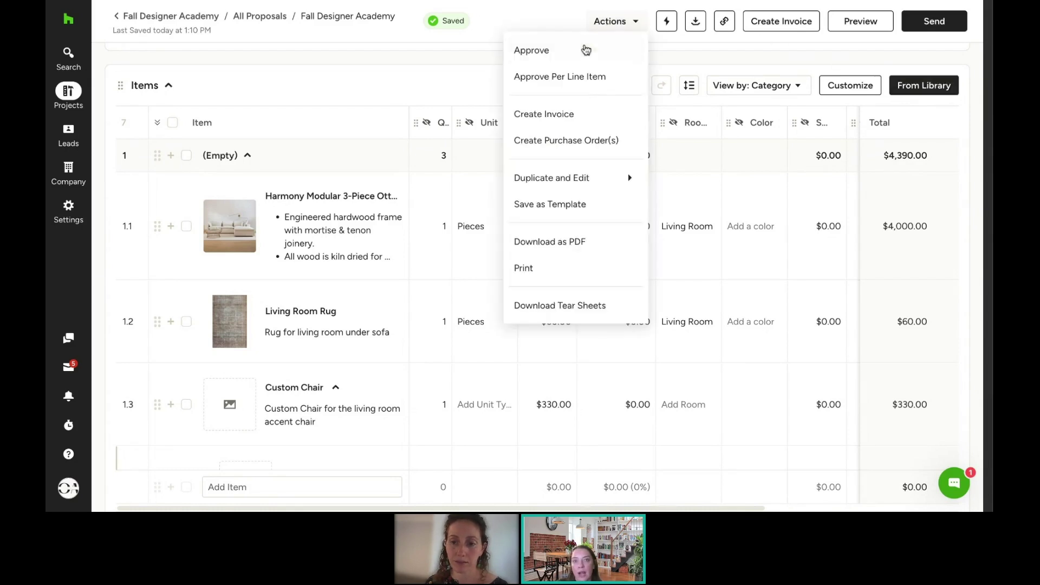
Step: Approve the edited proposal from Actions, confirming in the Approve Proposal dialog
{"action": "left_click", "coordinate": [586, 49]}
{"action": "left_click", "coordinate": [601, 298]}
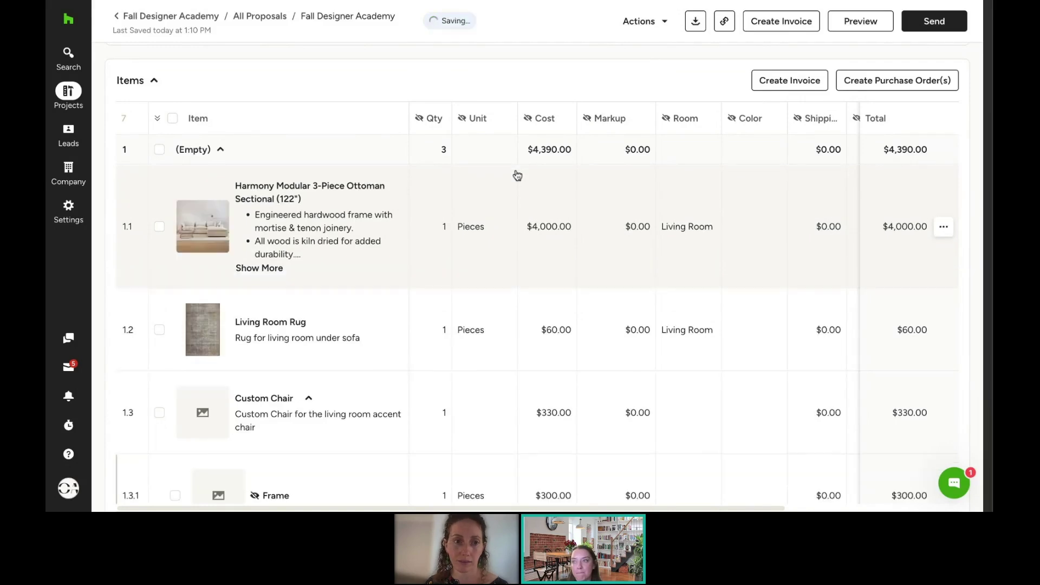
{"action": "scroll", "coordinate": [595, 285], "scroll_direction": "up", "scroll_amount": 4}
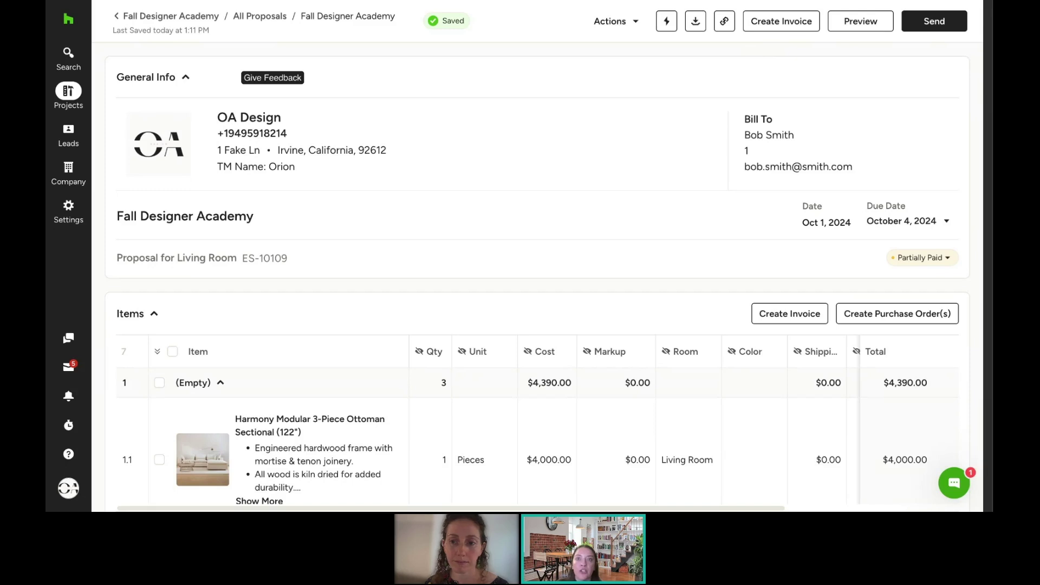
Step: Create an invoice from the proposal and check which document the sectional line links to
{"action": "left_click", "coordinate": [781, 25]}
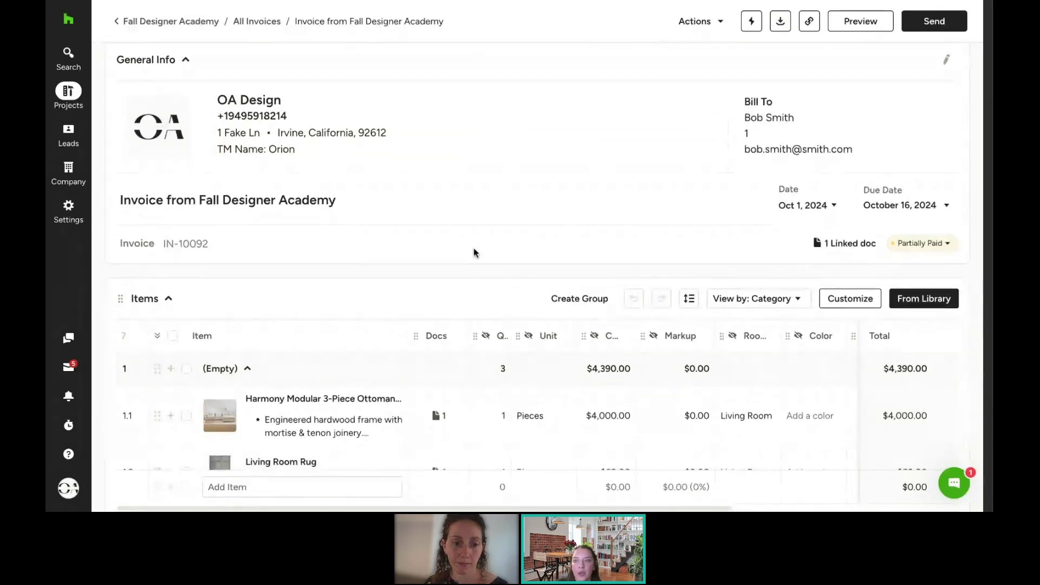
{"action": "scroll", "coordinate": [475, 252], "scroll_direction": "down", "scroll_amount": 3}
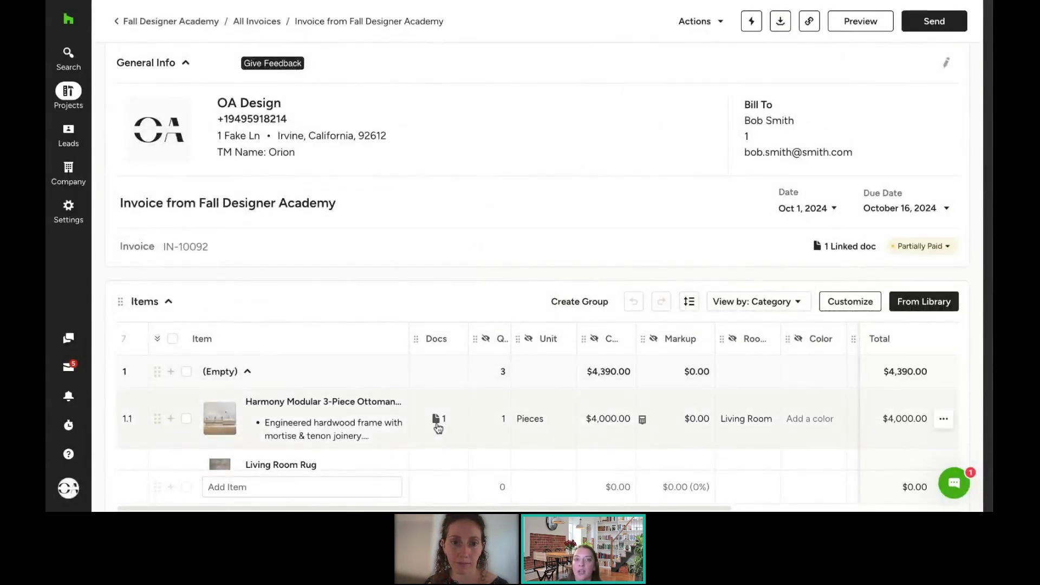
{"action": "left_click", "coordinate": [436, 422]}
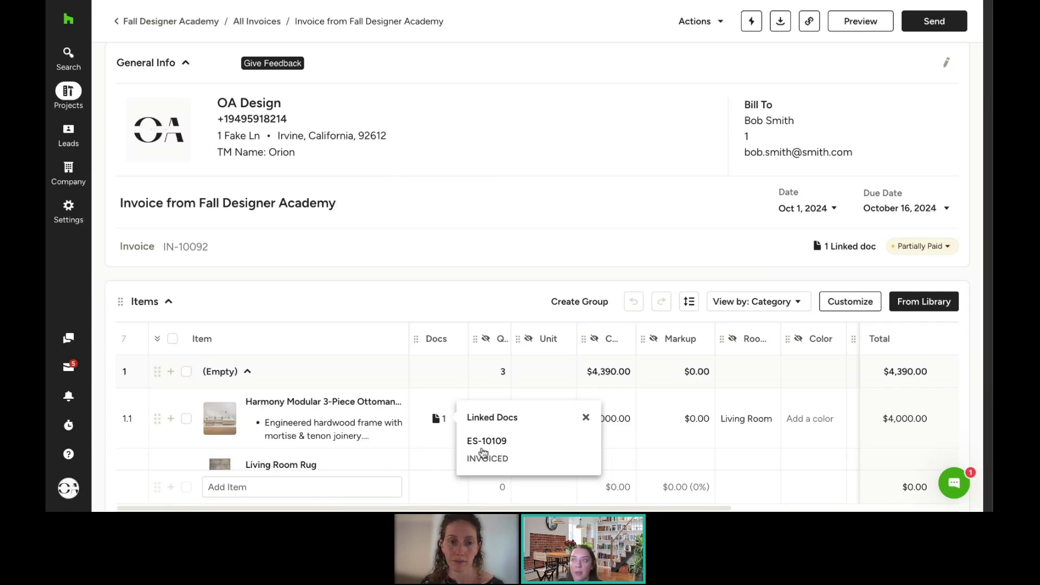
{"action": "left_click", "coordinate": [372, 280]}
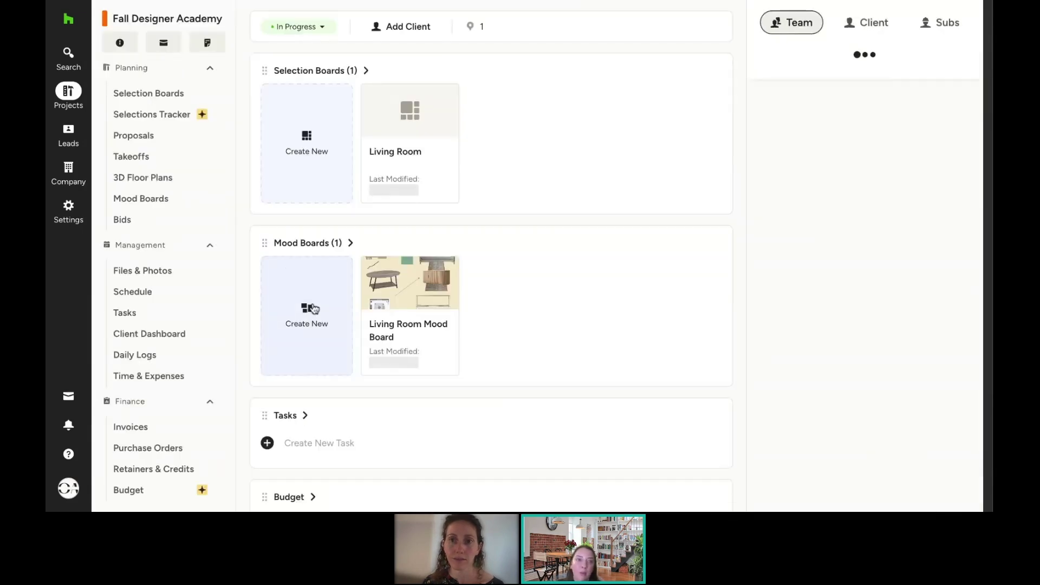
Step: Check the proposal status, then view invoice IN-10092 and its actions in the Invoices list
{"action": "left_click", "coordinate": [137, 142]}
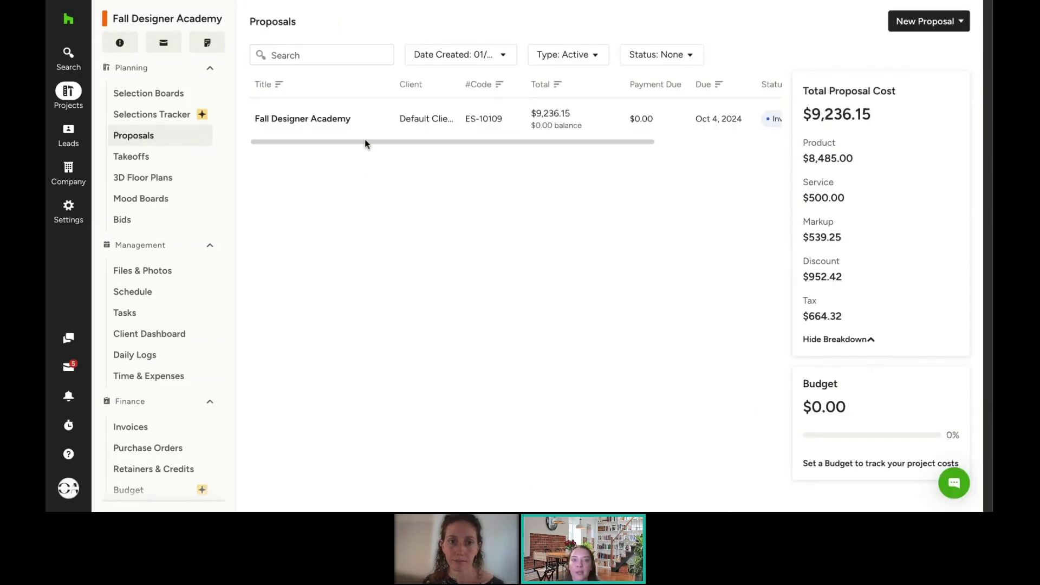
{"action": "scroll", "coordinate": [365, 139], "scroll_direction": "right", "scroll_amount": 3}
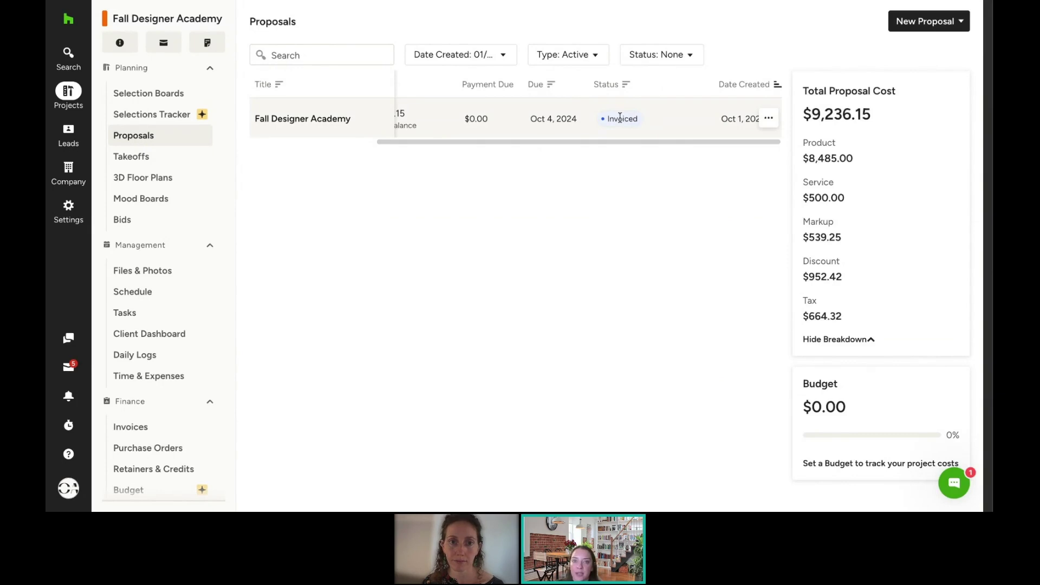
{"action": "left_click", "coordinate": [169, 432]}
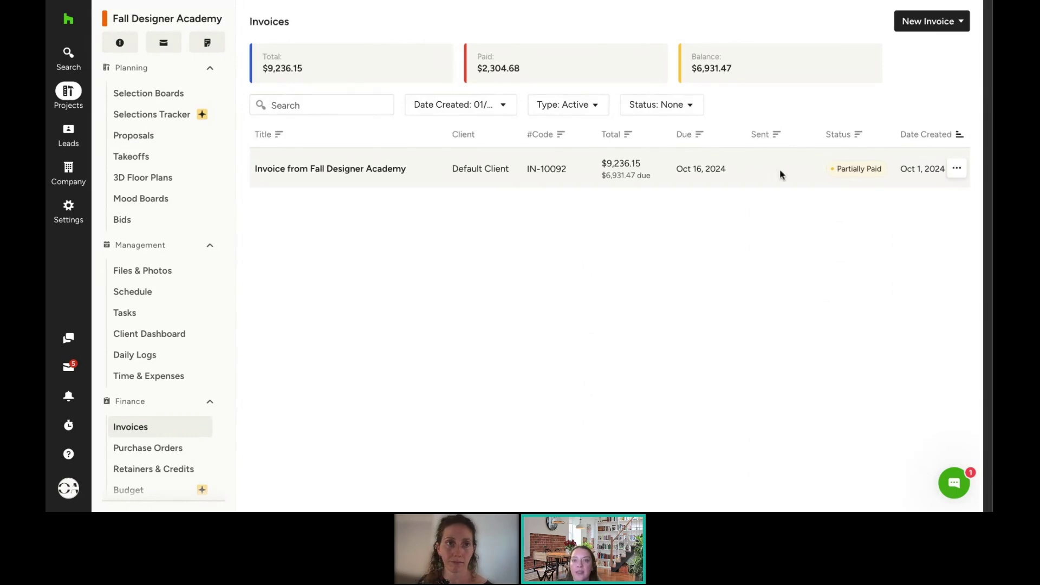
{"action": "left_click", "coordinate": [959, 171]}
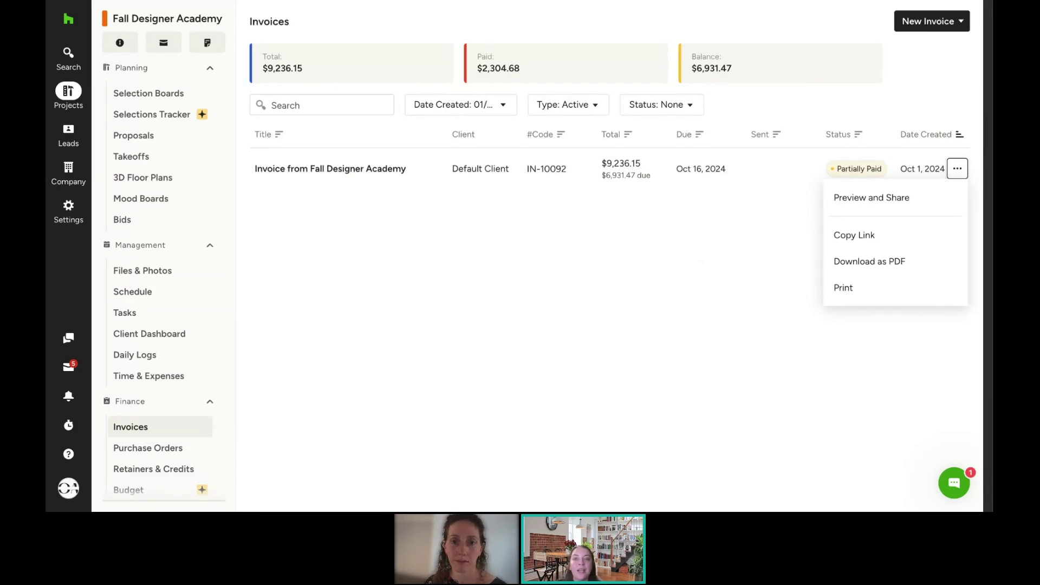
{"action": "key", "text": "Escape"}
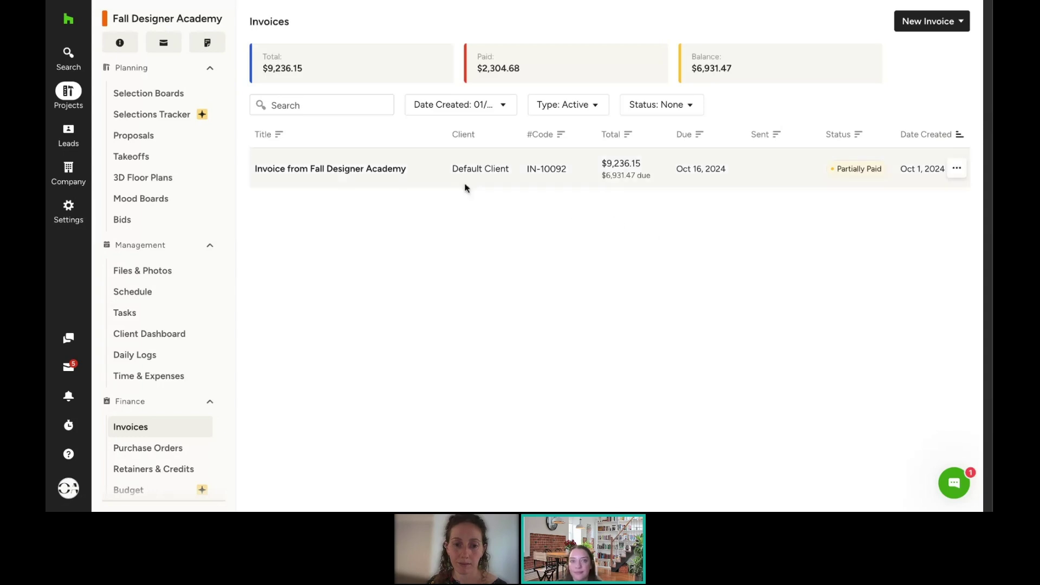
Step: Open invoice IN-10092 and add the $1,699.00 Harris Sofa from the product library
{"action": "left_click", "coordinate": [365, 173]}
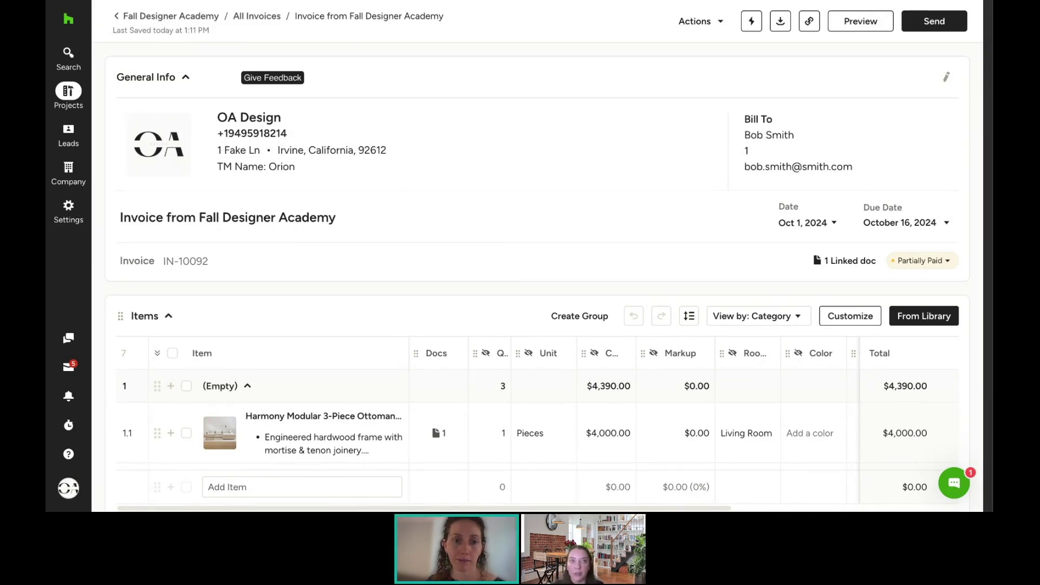
{"action": "scroll", "coordinate": [538, 276], "scroll_direction": "down", "scroll_amount": 1}
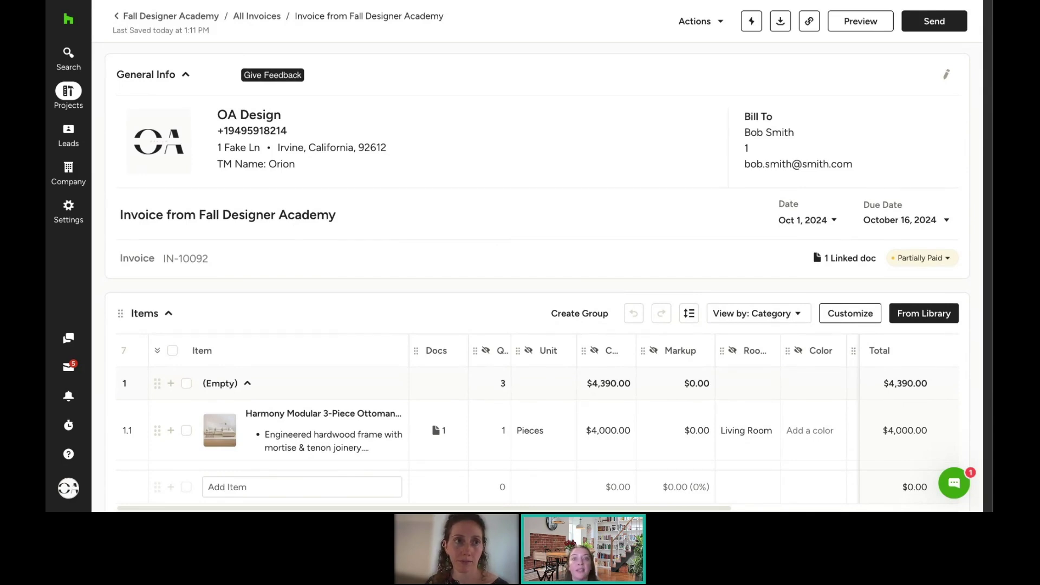
{"action": "scroll", "coordinate": [537, 276], "scroll_direction": "down", "scroll_amount": 3}
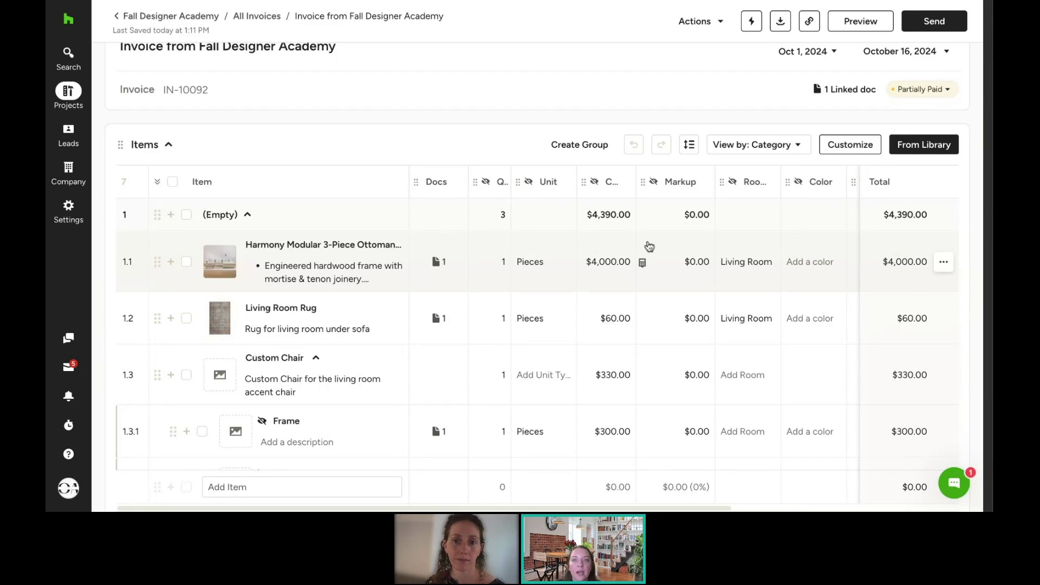
{"action": "left_click", "coordinate": [934, 147]}
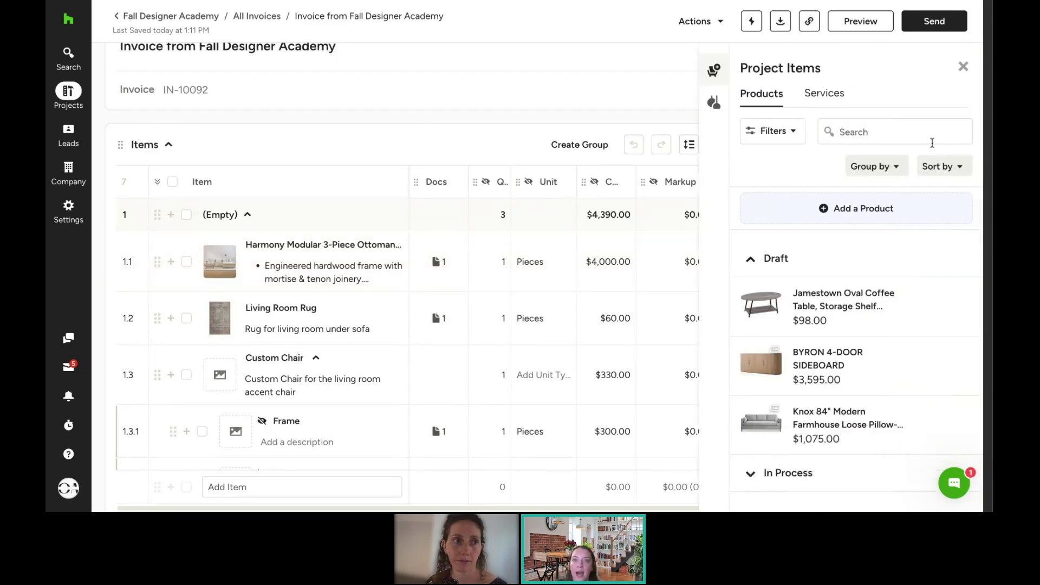
{"action": "left_click", "coordinate": [716, 108]}
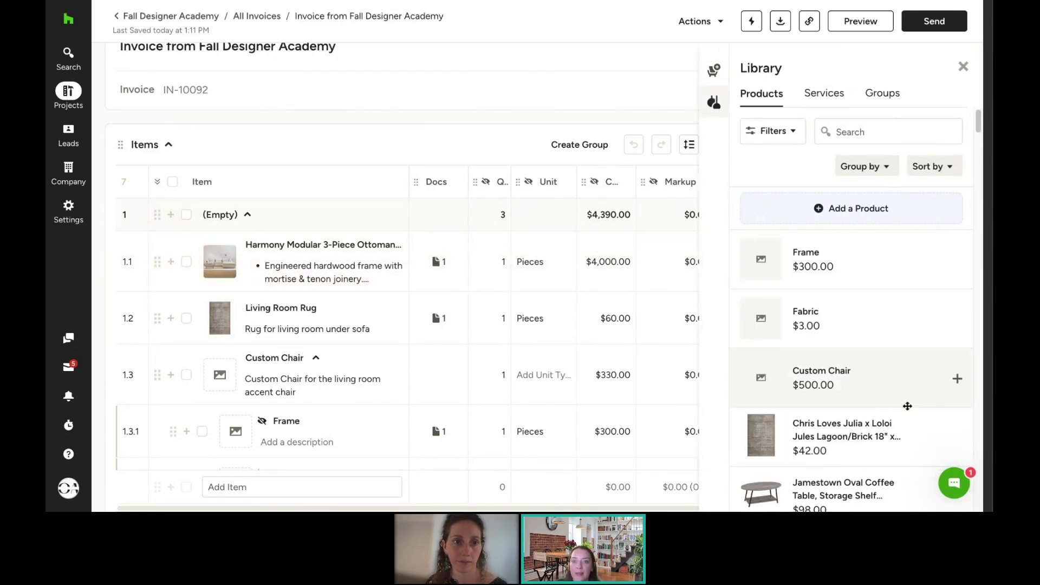
{"action": "scroll", "coordinate": [905, 401], "scroll_direction": "down", "scroll_amount": 5}
{"action": "scroll", "coordinate": [867, 379], "scroll_direction": "down", "scroll_amount": 8}
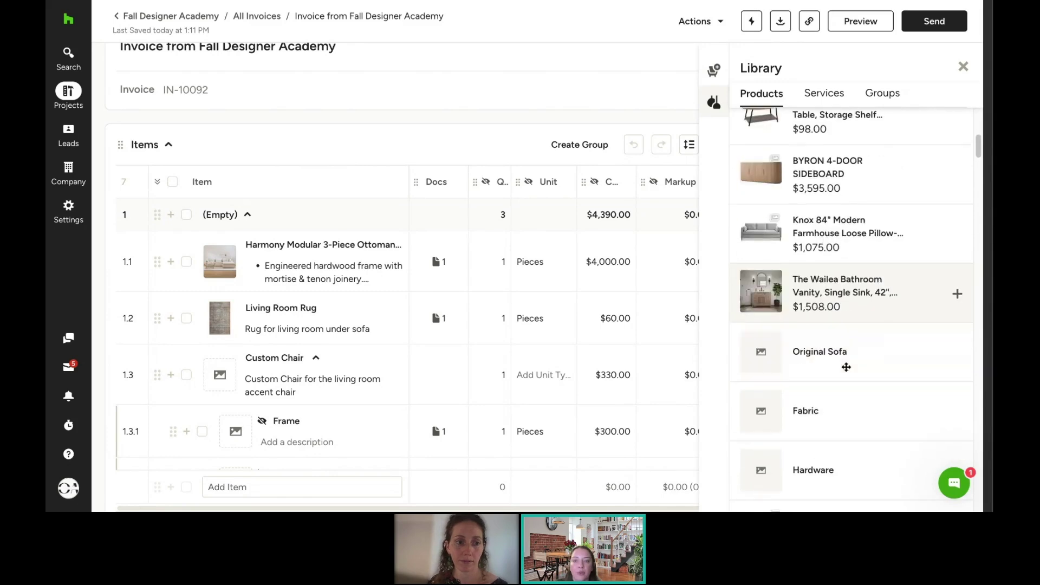
{"action": "scroll", "coordinate": [847, 363], "scroll_direction": "down", "scroll_amount": 5}
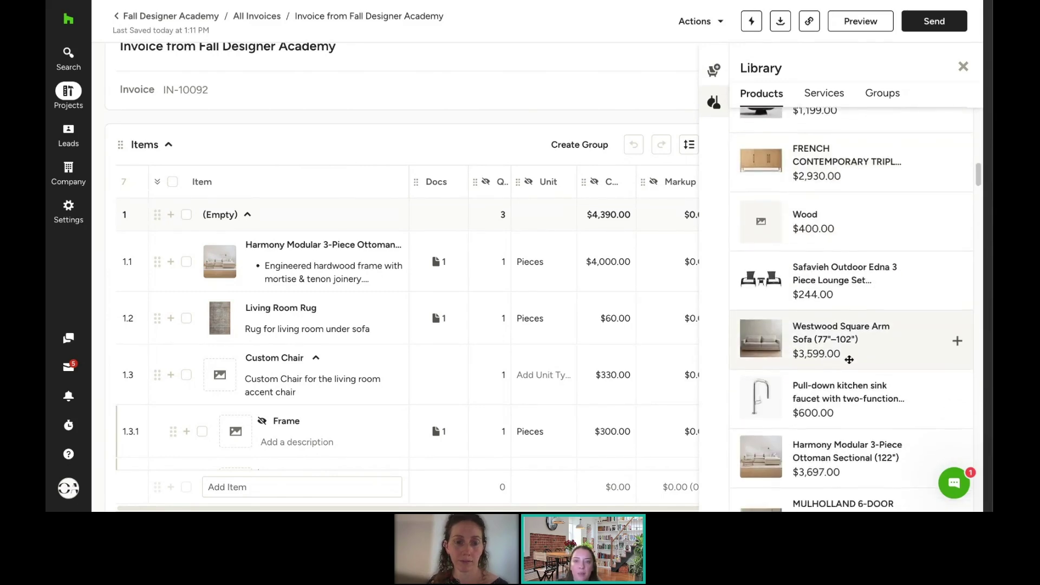
{"action": "left_click", "coordinate": [834, 326]}
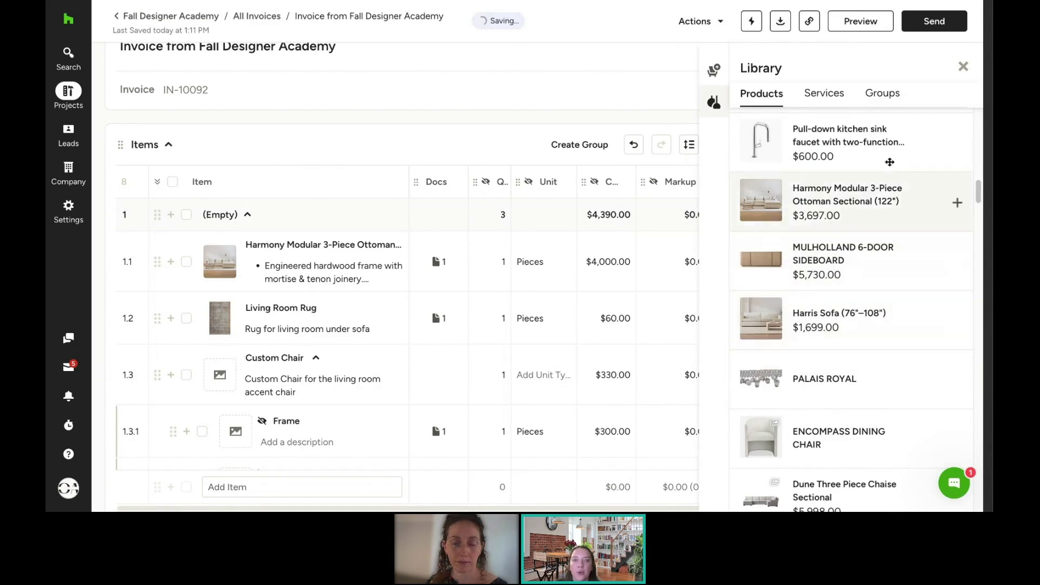
{"action": "left_click", "coordinate": [968, 66]}
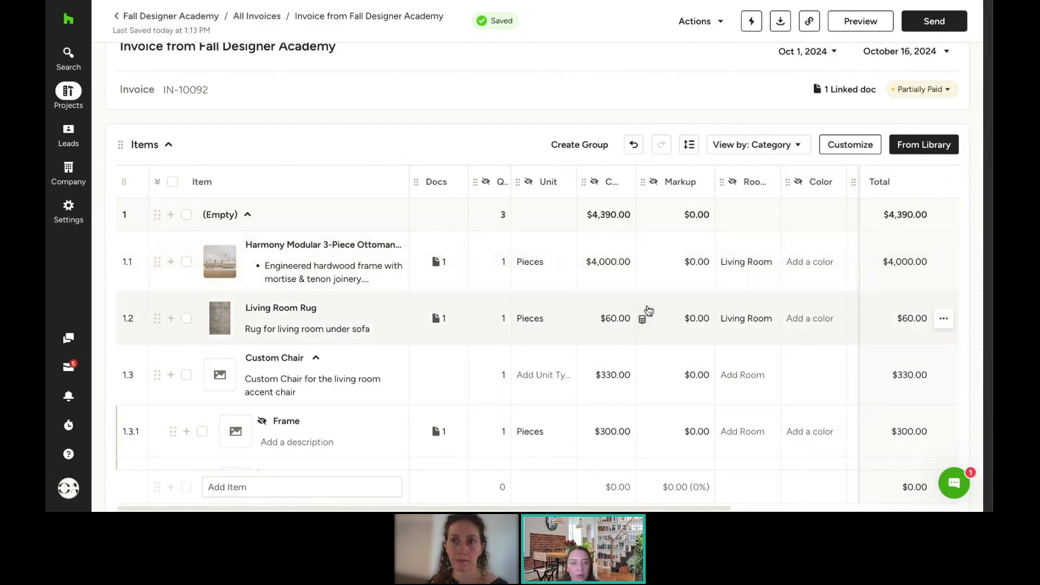
{"action": "scroll", "coordinate": [645, 309], "scroll_direction": "down", "scroll_amount": 1}
Step: Scroll through invoice IN-10092, then view and dismiss its actions list
{"action": "scroll", "coordinate": [617, 317], "scroll_direction": "down", "scroll_amount": 10}
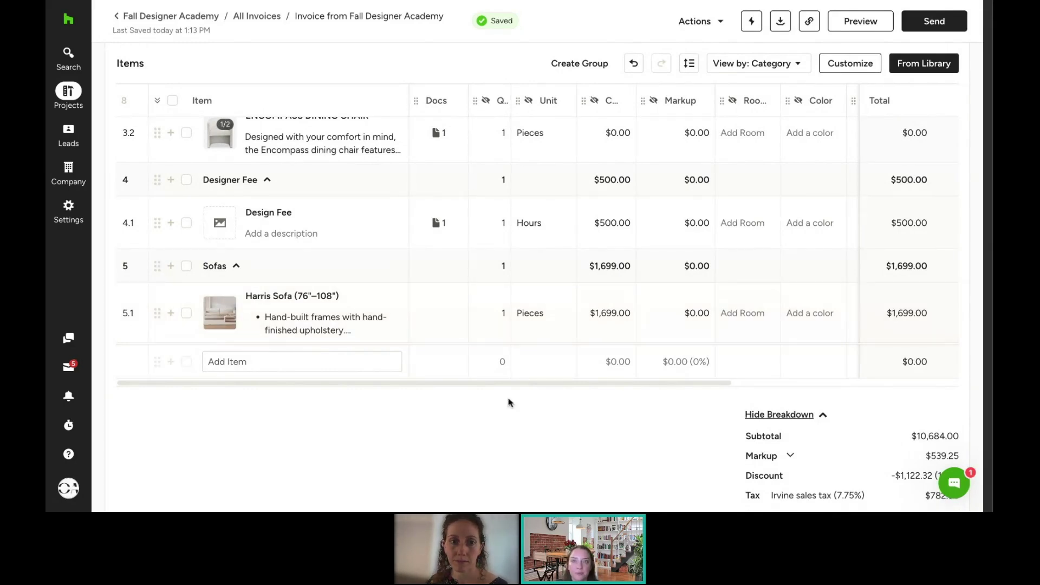
{"action": "scroll", "coordinate": [578, 471], "scroll_direction": "up", "scroll_amount": 1}
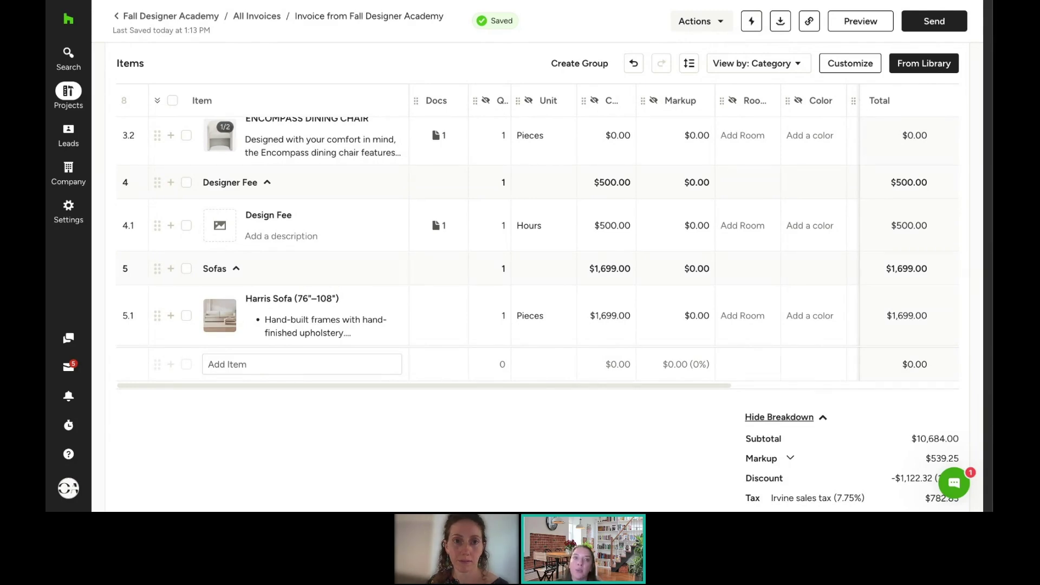
{"action": "left_click", "coordinate": [699, 21]}
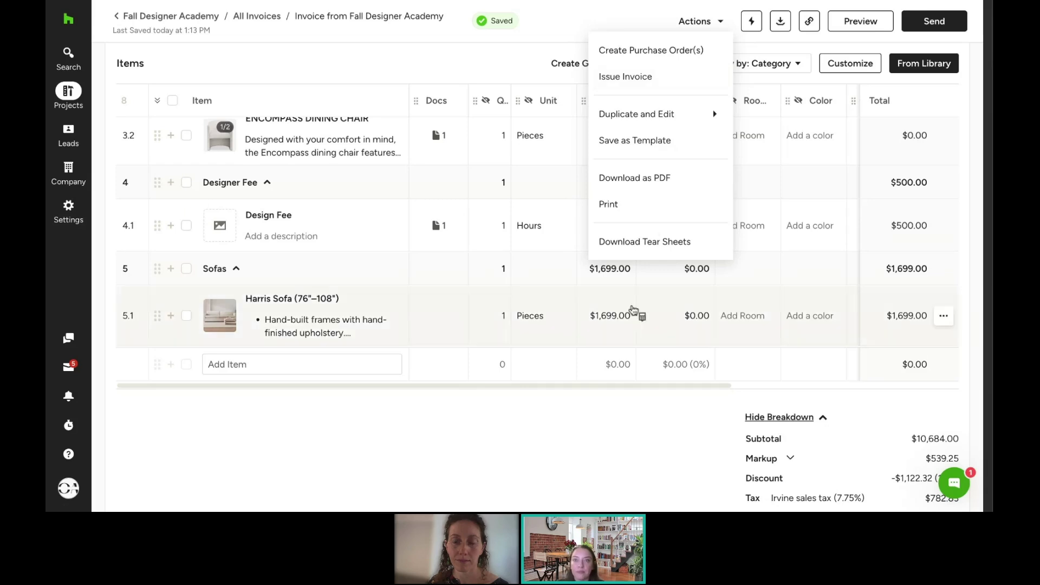
{"action": "left_click", "coordinate": [643, 412]}
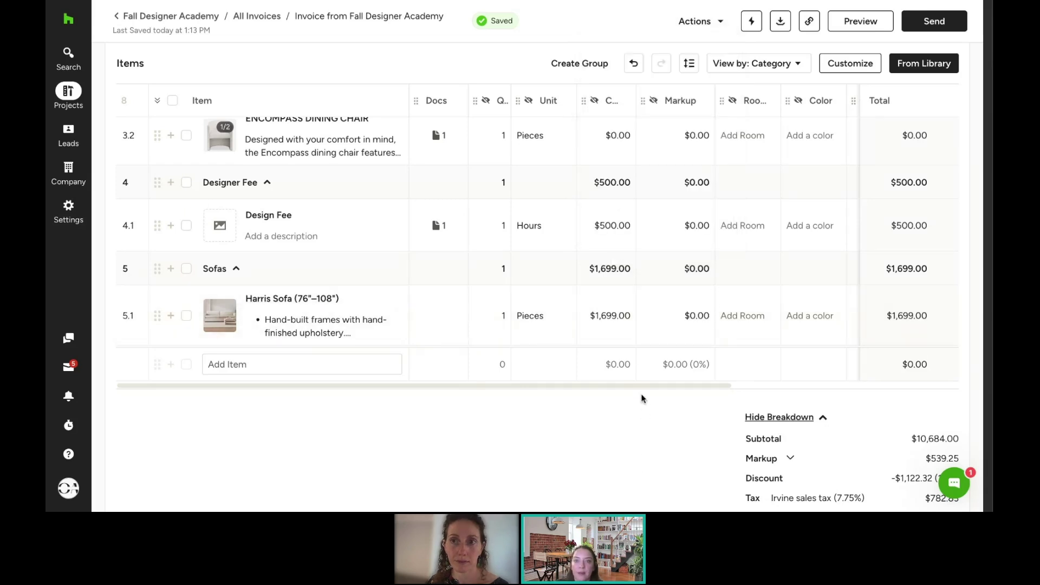
Step: Review the items, totals and payments, then bring up the Harris Sofa line's options
{"action": "scroll", "coordinate": [643, 390], "scroll_direction": "down", "scroll_amount": 4}
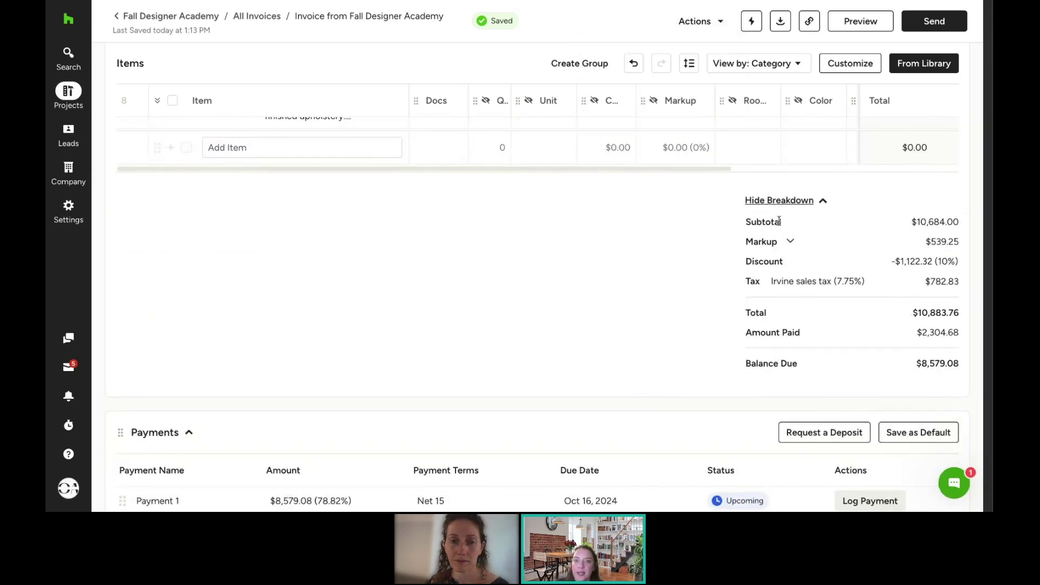
{"action": "scroll", "coordinate": [483, 267], "scroll_direction": "down", "scroll_amount": 3}
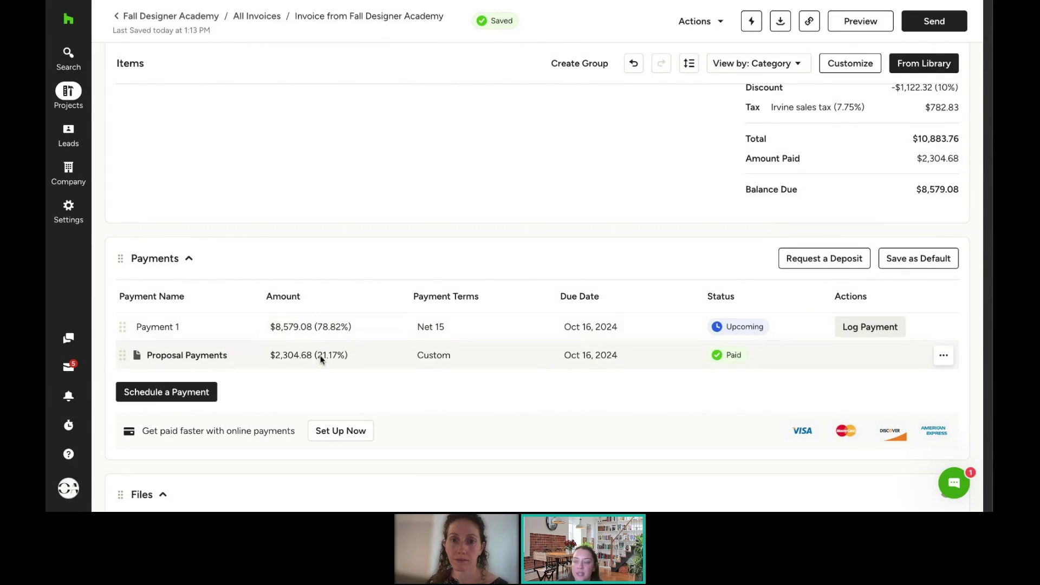
{"action": "scroll", "coordinate": [401, 295], "scroll_direction": "down", "scroll_amount": 1}
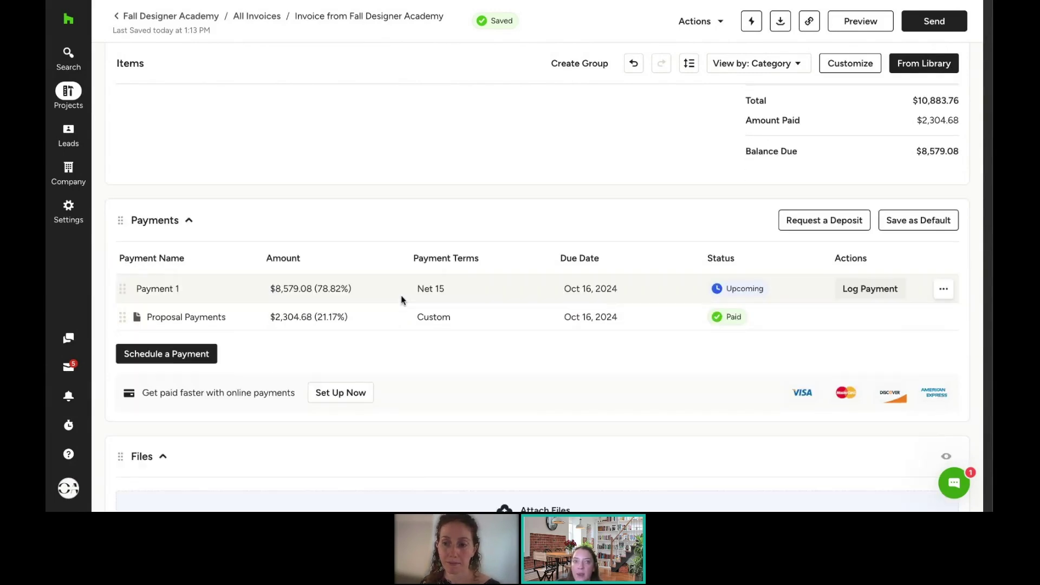
{"action": "scroll", "coordinate": [401, 295], "scroll_direction": "up", "scroll_amount": 5}
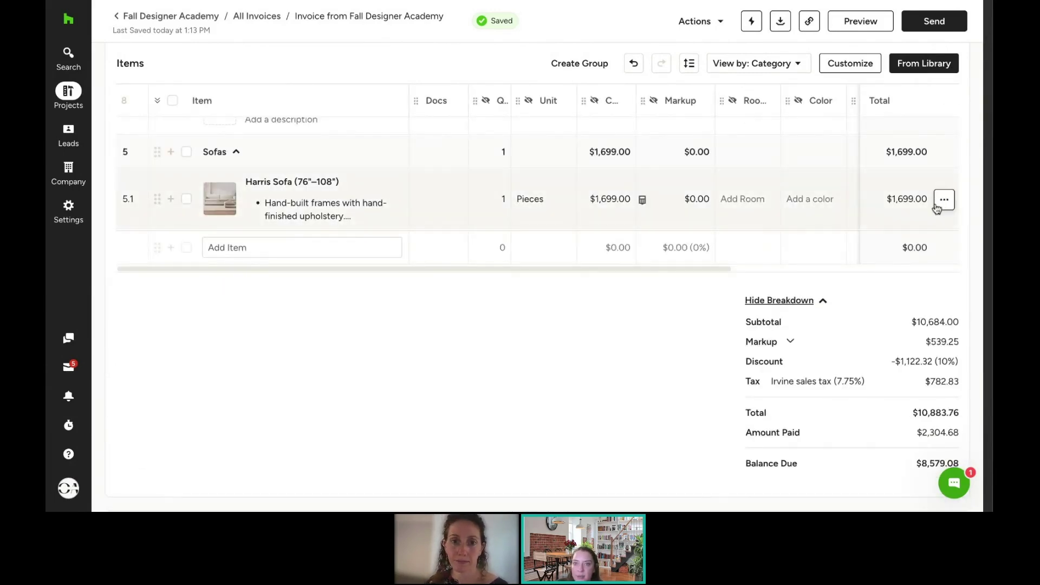
{"action": "left_click", "coordinate": [945, 200]}
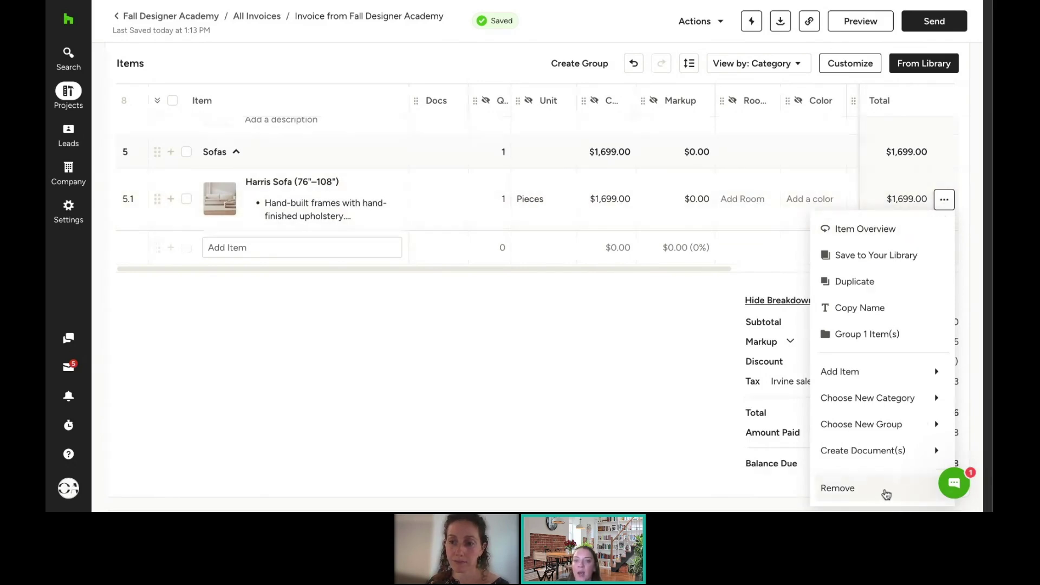
{"action": "left_click", "coordinate": [885, 492]}
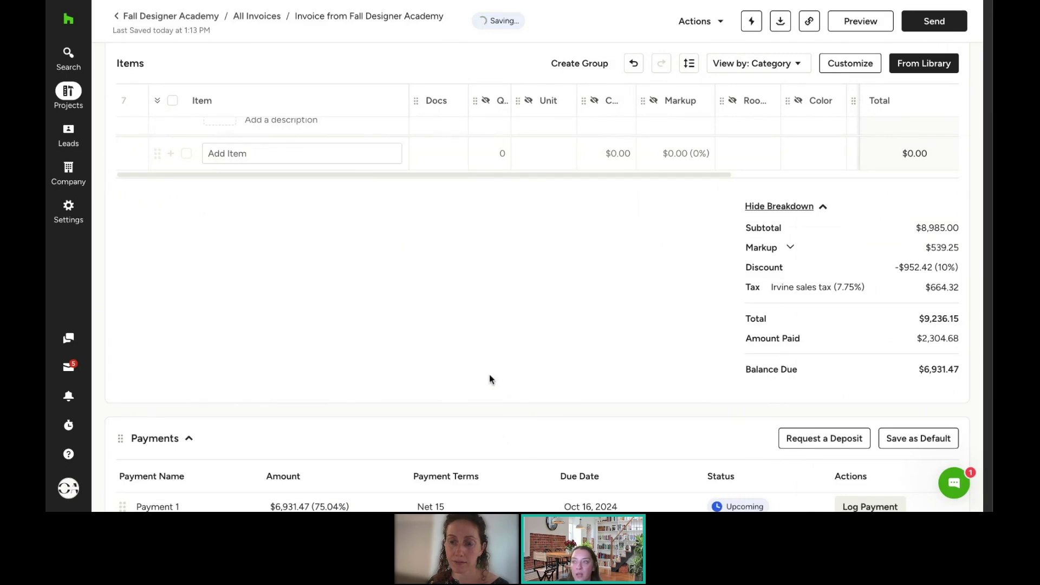
{"action": "scroll", "coordinate": [477, 333], "scroll_direction": "down", "scroll_amount": 2}
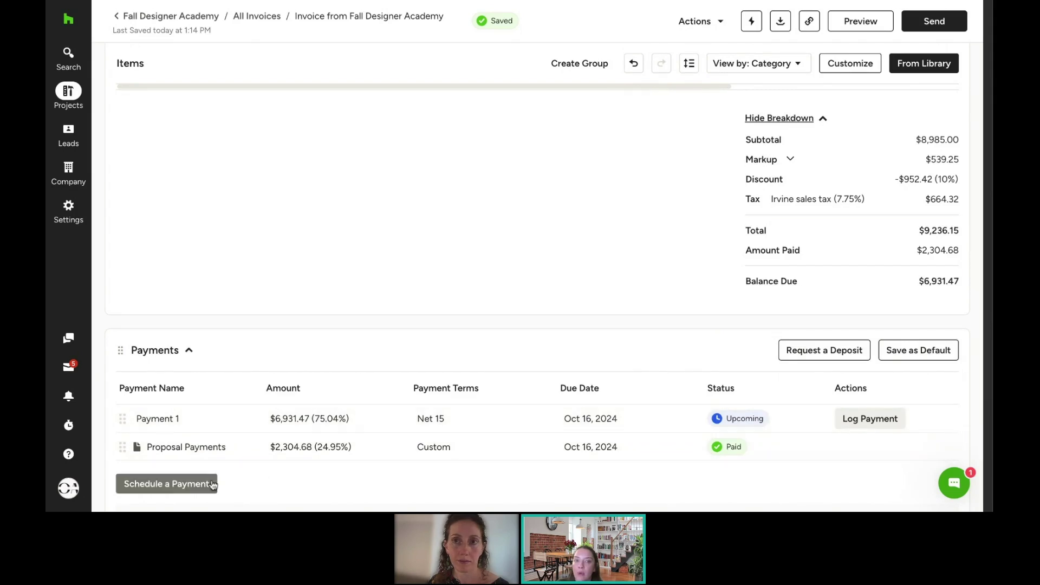
{"action": "left_click", "coordinate": [187, 486]}
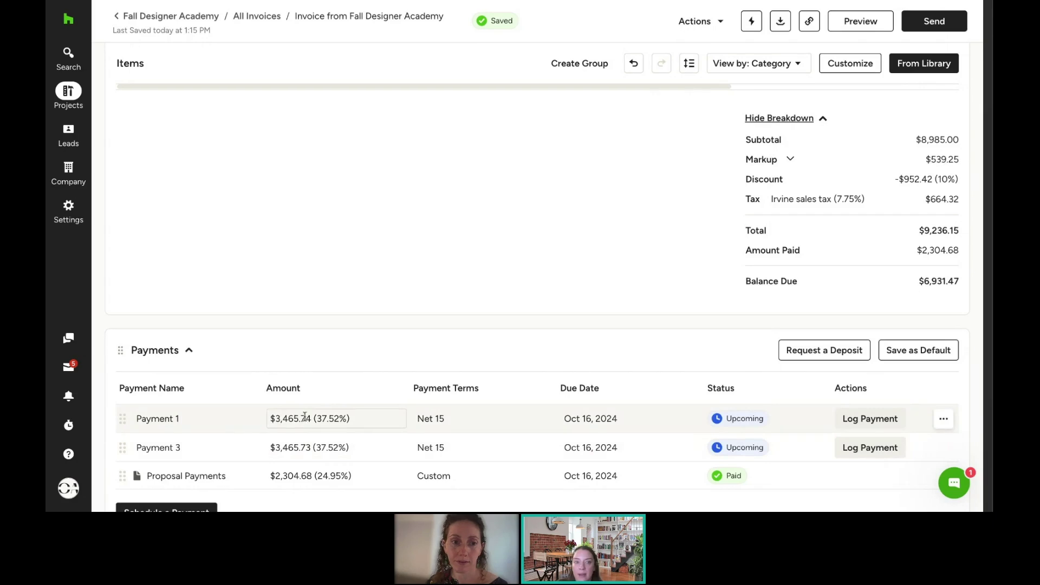
{"action": "left_click", "coordinate": [305, 418]}
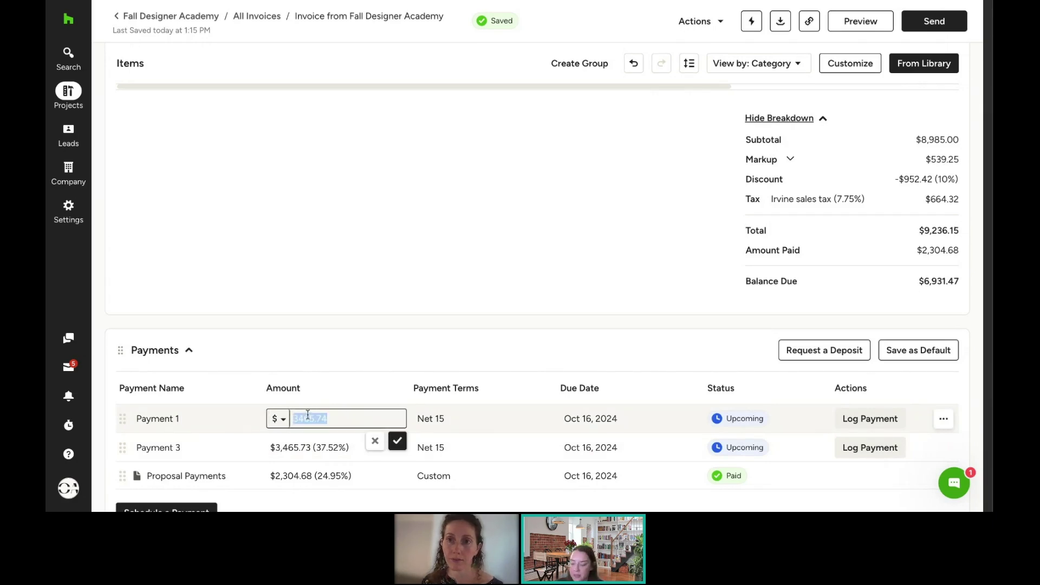
{"action": "type", "text": "3000"}
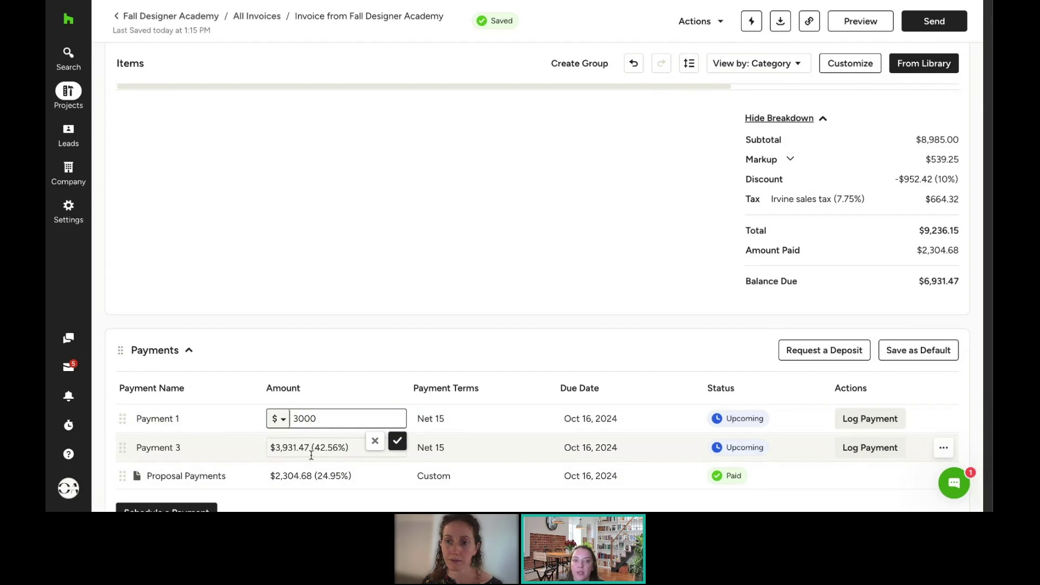
{"action": "left_click", "coordinate": [377, 355]}
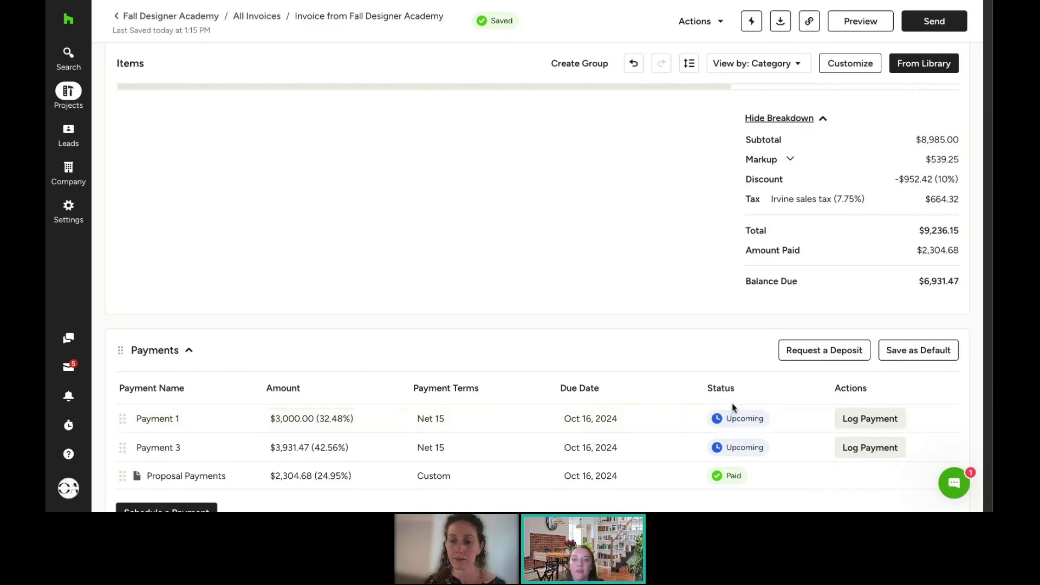
Step: Cancel logging a payment and set Payment 1's due date to Oct 18, 2024
{"action": "left_click", "coordinate": [874, 424]}
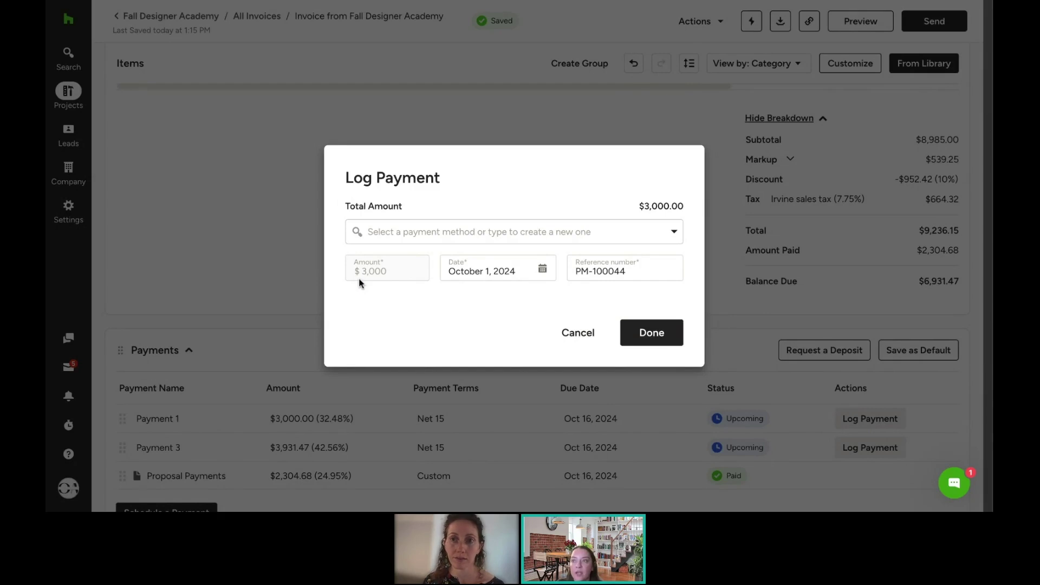
{"action": "left_click", "coordinate": [583, 333]}
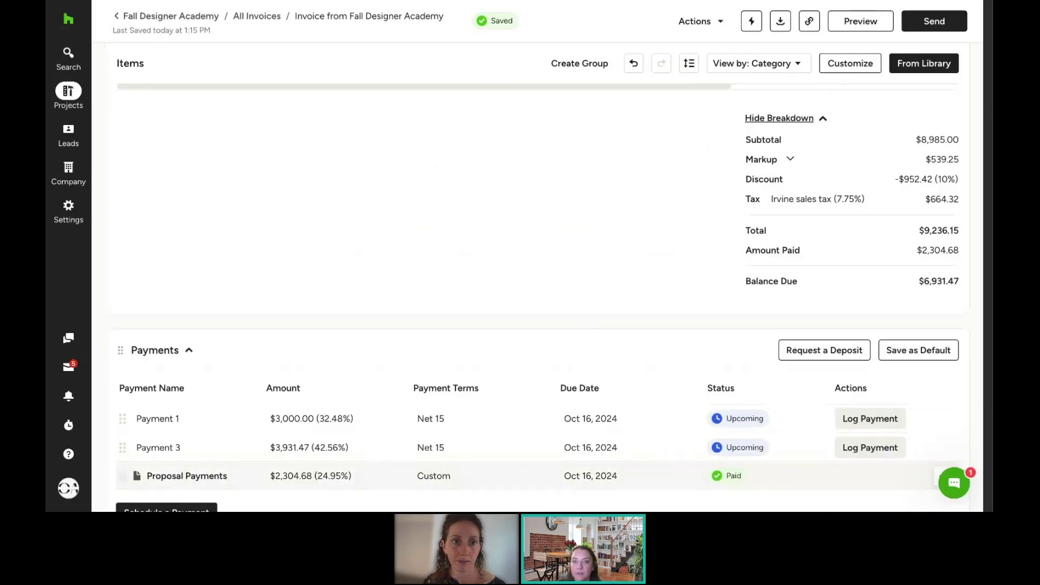
{"action": "left_click", "coordinate": [594, 420]}
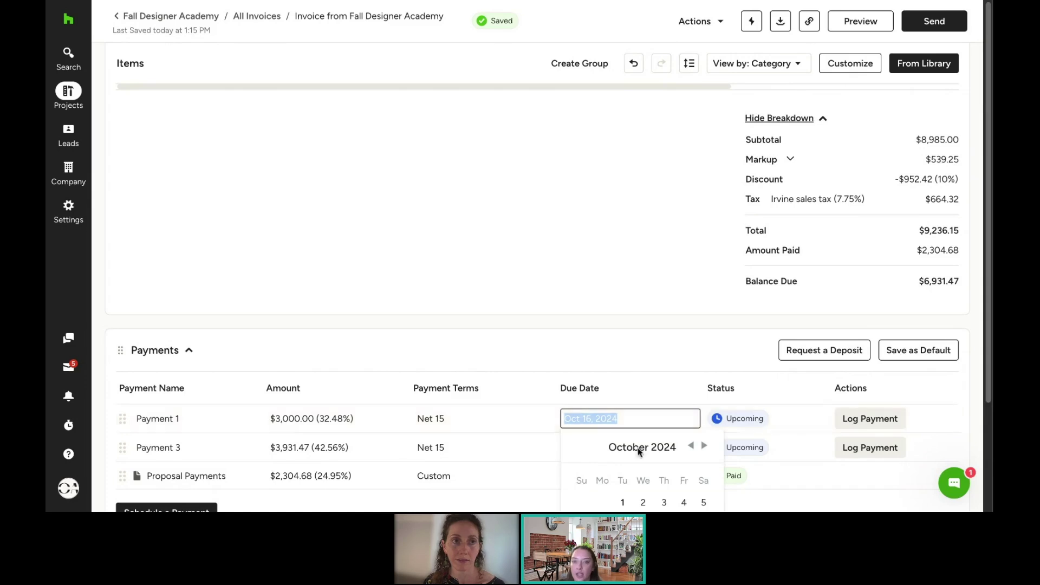
{"action": "scroll", "coordinate": [794, 409], "scroll_direction": "down", "scroll_amount": 2}
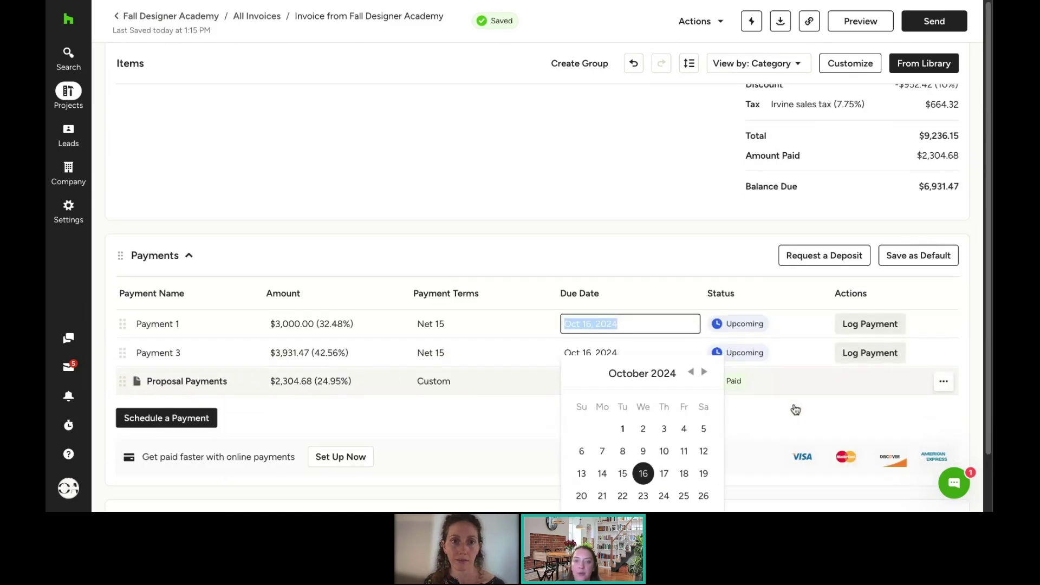
{"action": "left_click", "coordinate": [684, 473]}
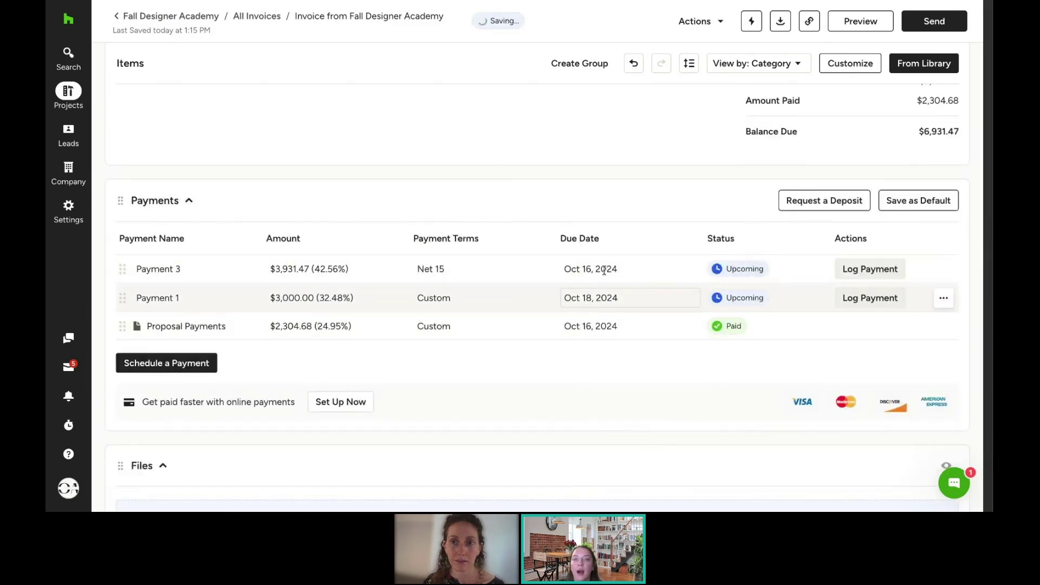
Step: Clear Payment 3's due date and set Payment 1's terms to Upon Completion
{"action": "left_click", "coordinate": [605, 275]}
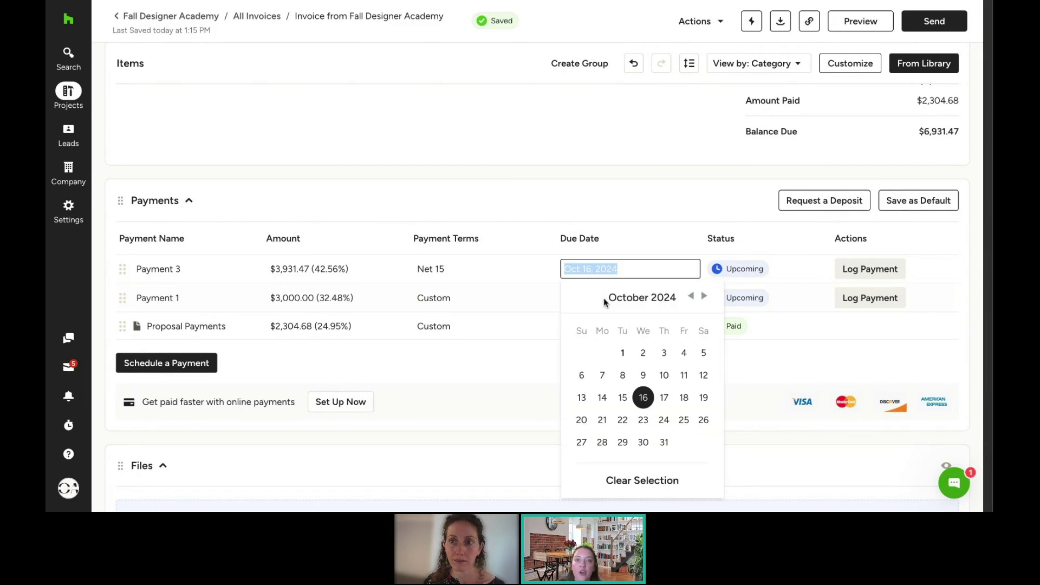
{"action": "left_click", "coordinate": [635, 477]}
{"action": "left_click", "coordinate": [437, 271]}
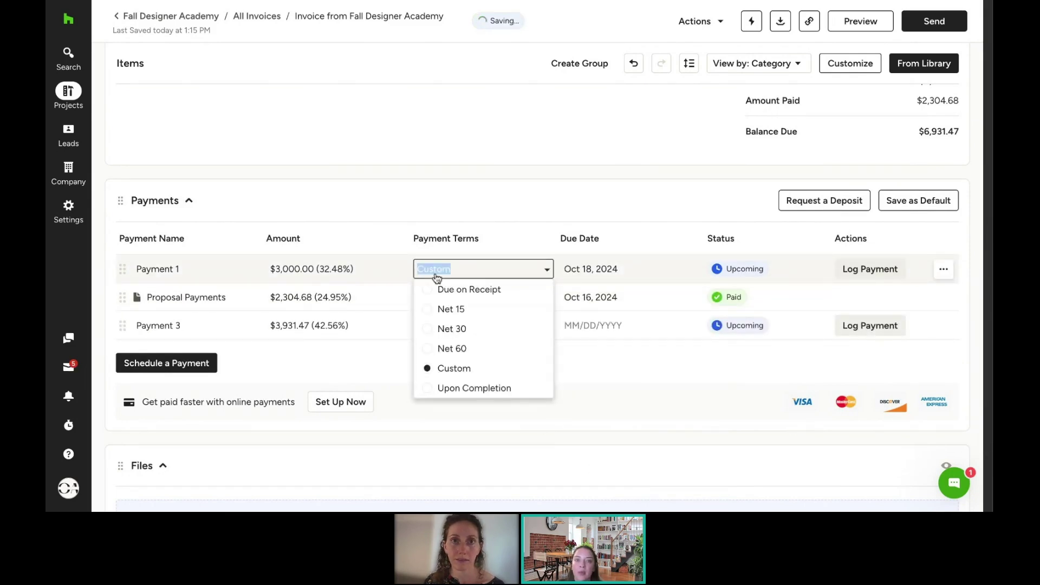
{"action": "left_click", "coordinate": [478, 390]}
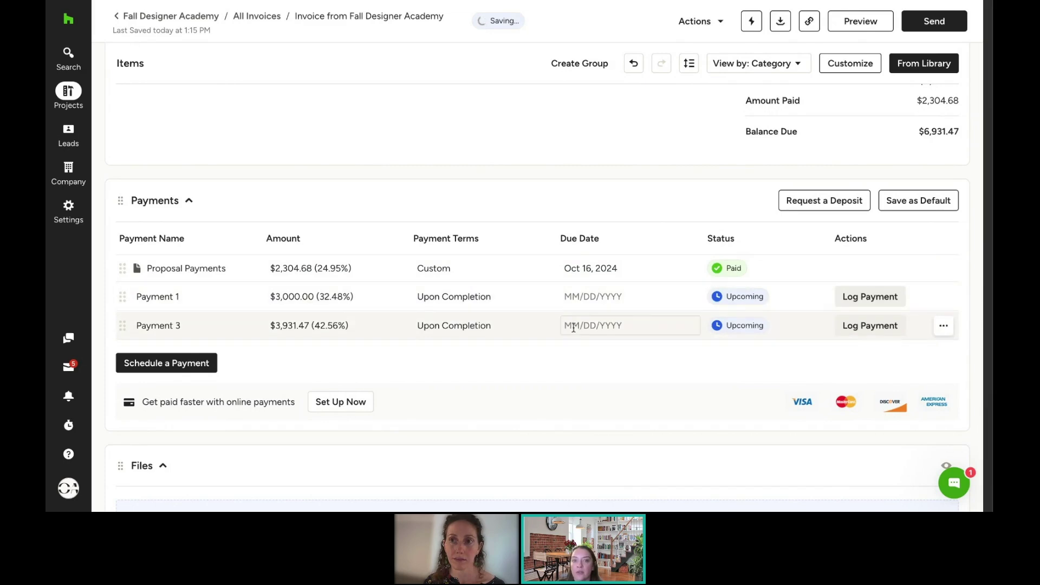
Step: Scroll past Files, Terms, Memo and Activity Stream, then preview IN-10092 as the client
{"action": "scroll", "coordinate": [577, 393], "scroll_direction": "down", "scroll_amount": 2}
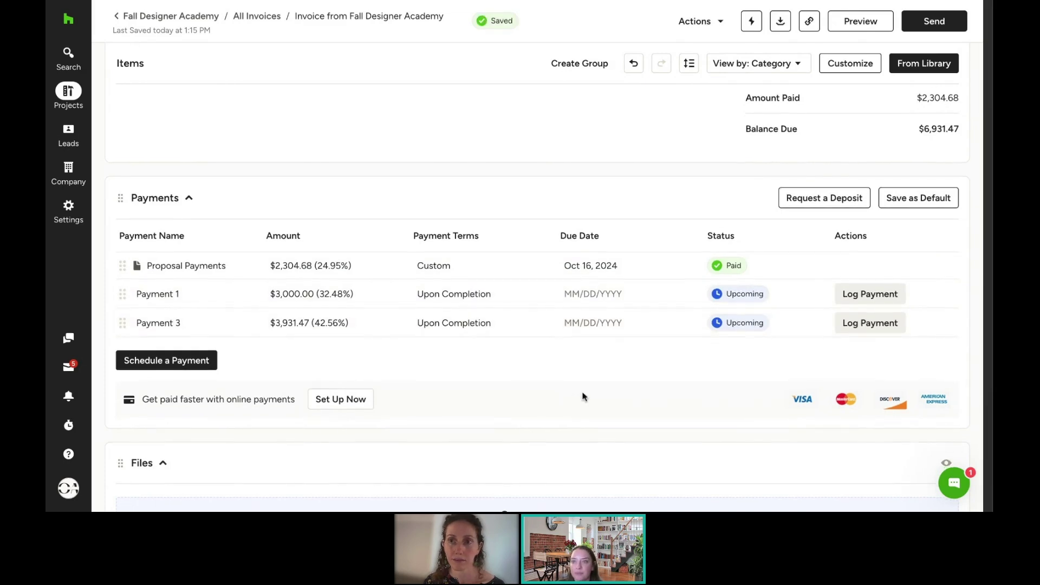
{"action": "scroll", "coordinate": [584, 388], "scroll_direction": "down", "scroll_amount": 8}
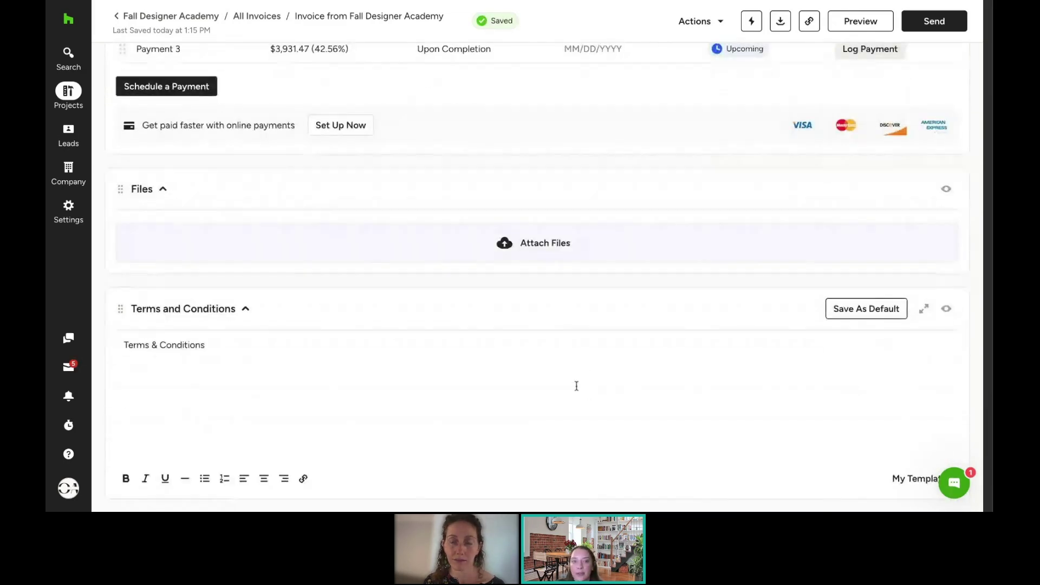
{"action": "scroll", "coordinate": [495, 413], "scroll_direction": "down", "scroll_amount": 3}
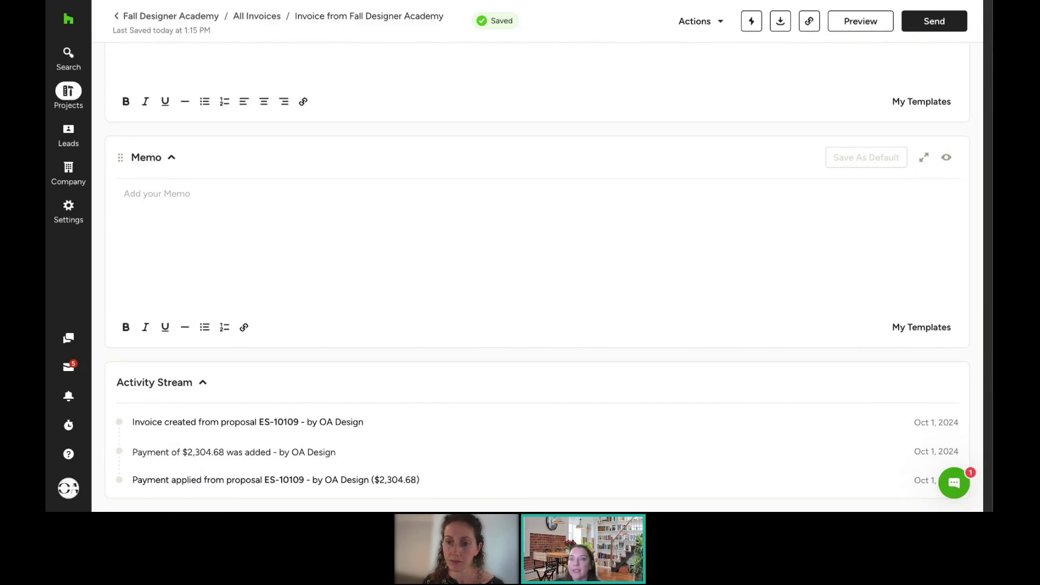
{"action": "left_click", "coordinate": [860, 21]}
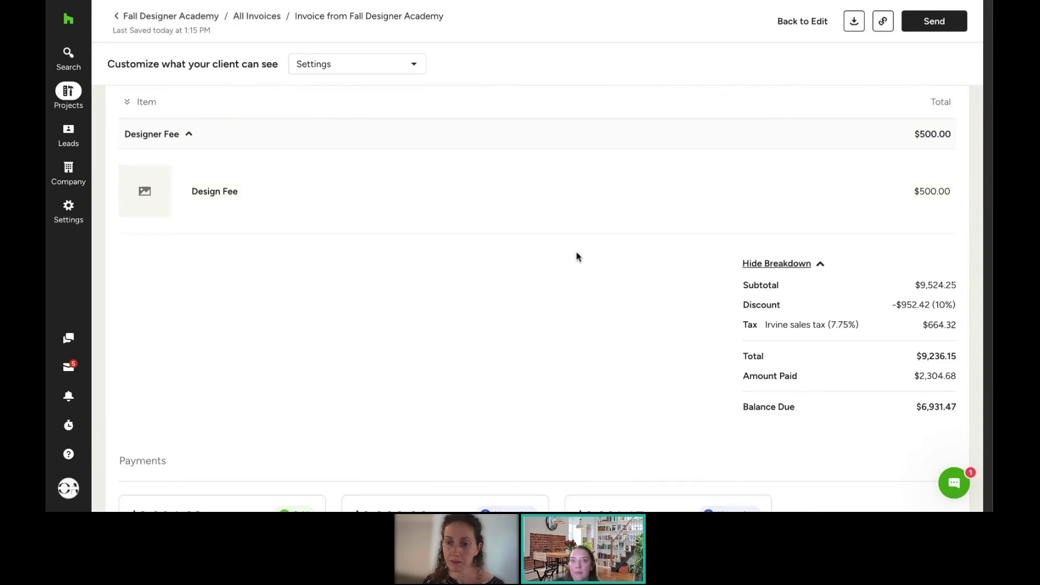
{"action": "scroll", "coordinate": [475, 161], "scroll_direction": "up", "scroll_amount": 10}
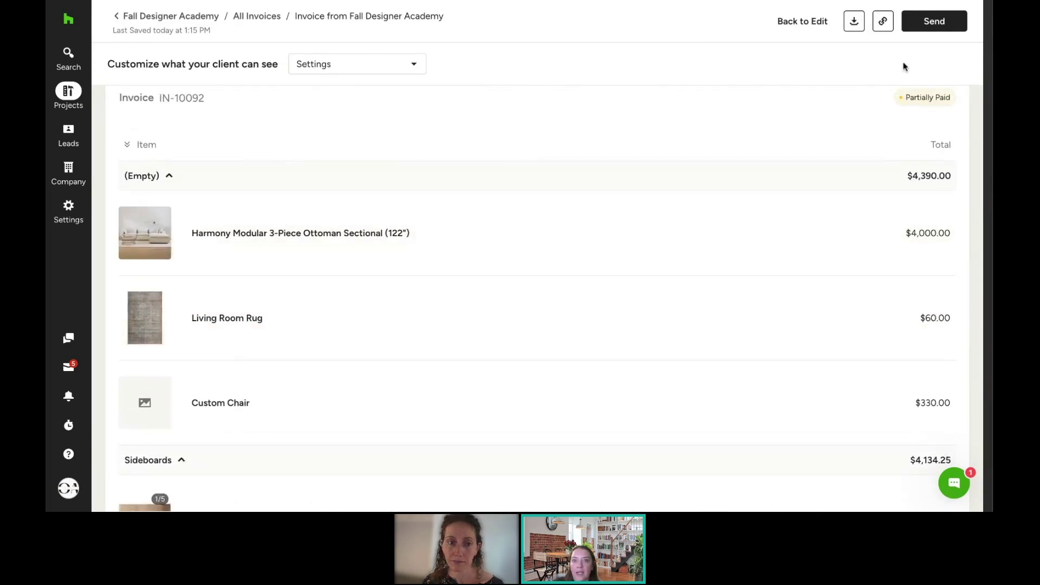
{"action": "left_click", "coordinate": [935, 20]}
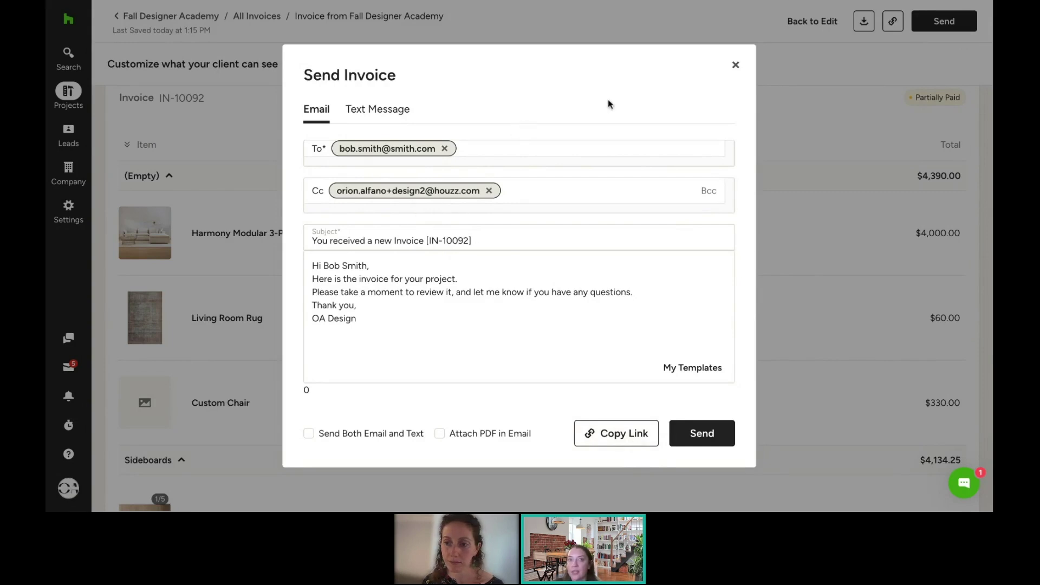
{"action": "left_click", "coordinate": [736, 66]}
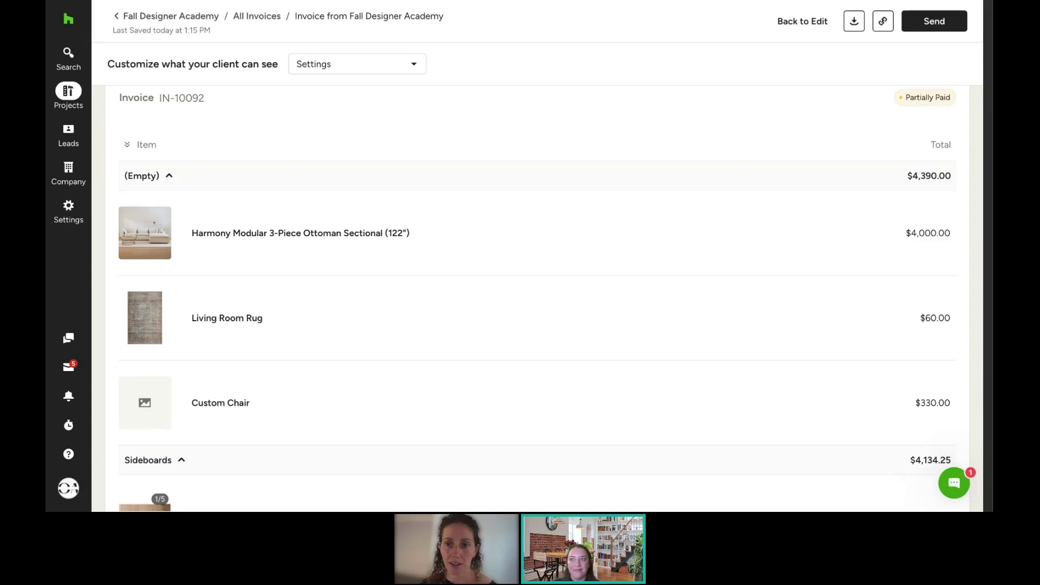
Step: Open Settings › Online Payments to read about Houzz Pro Payments powered by Stripe
{"action": "mouse_move", "coordinate": [64, 231]}
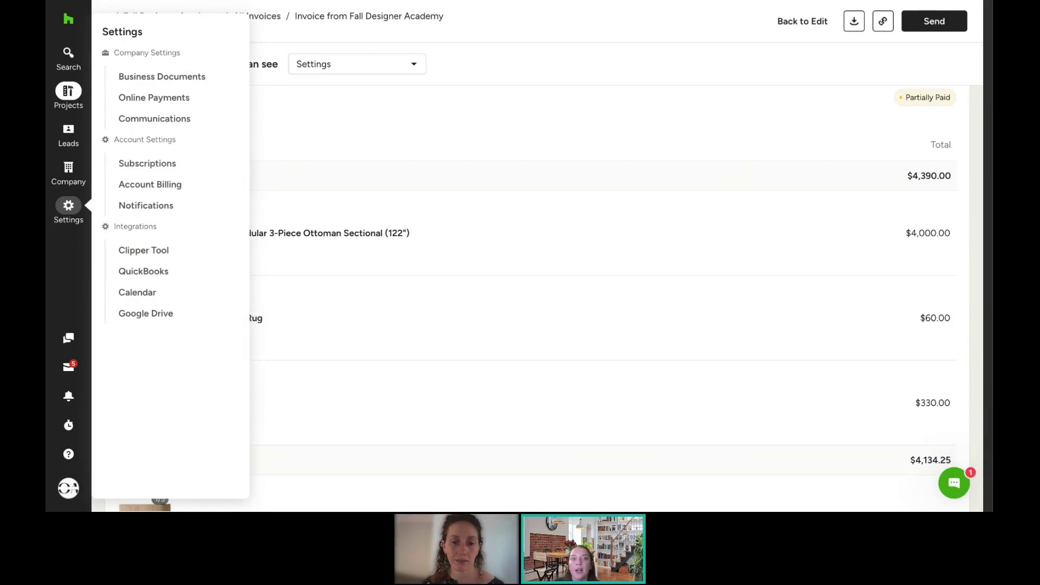
{"action": "left_click", "coordinate": [140, 100]}
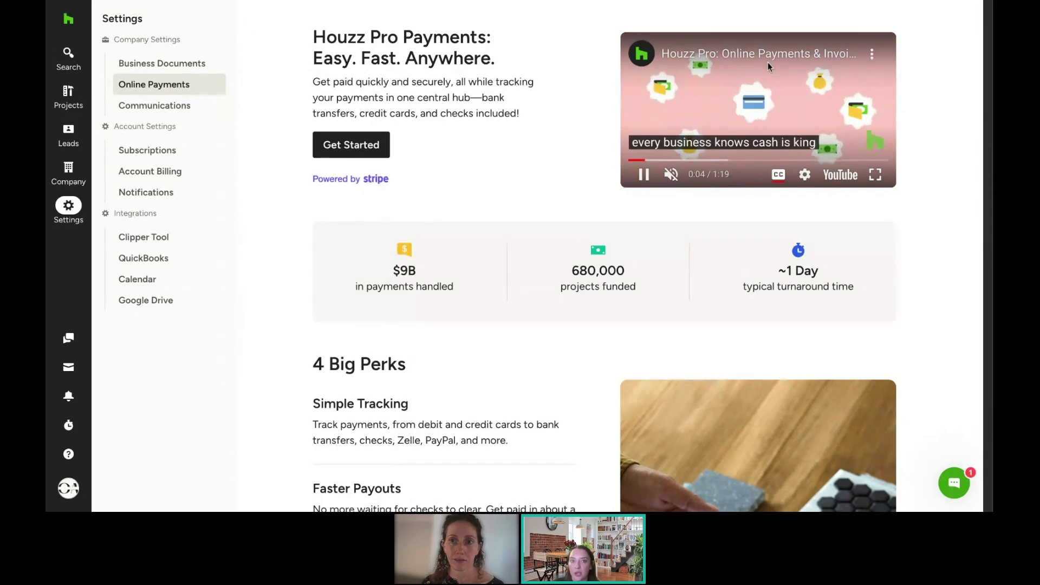
{"action": "scroll", "coordinate": [555, 158], "scroll_direction": "down", "scroll_amount": 1}
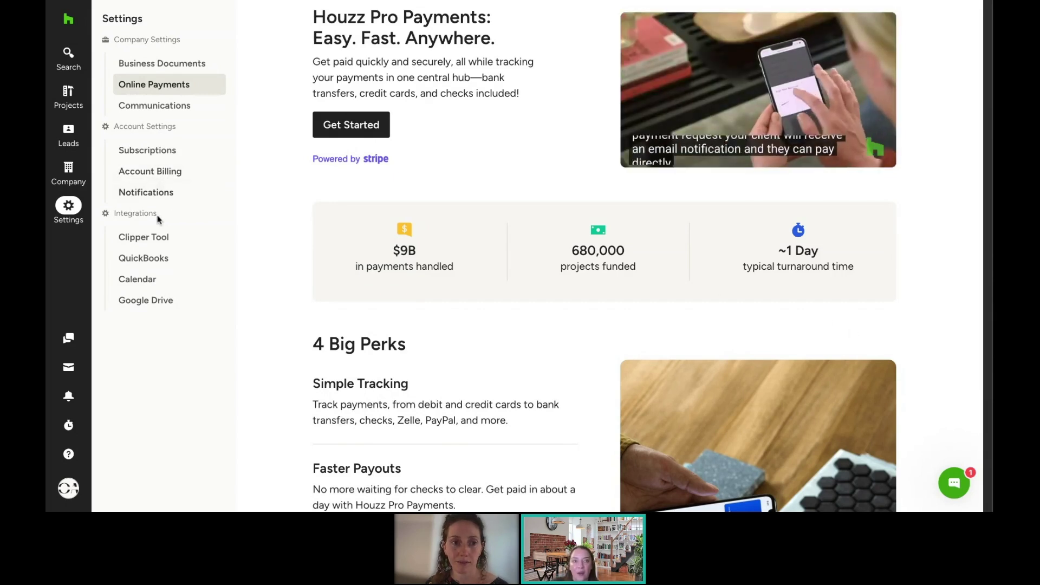
{"action": "mouse_move", "coordinate": [75, 208]}
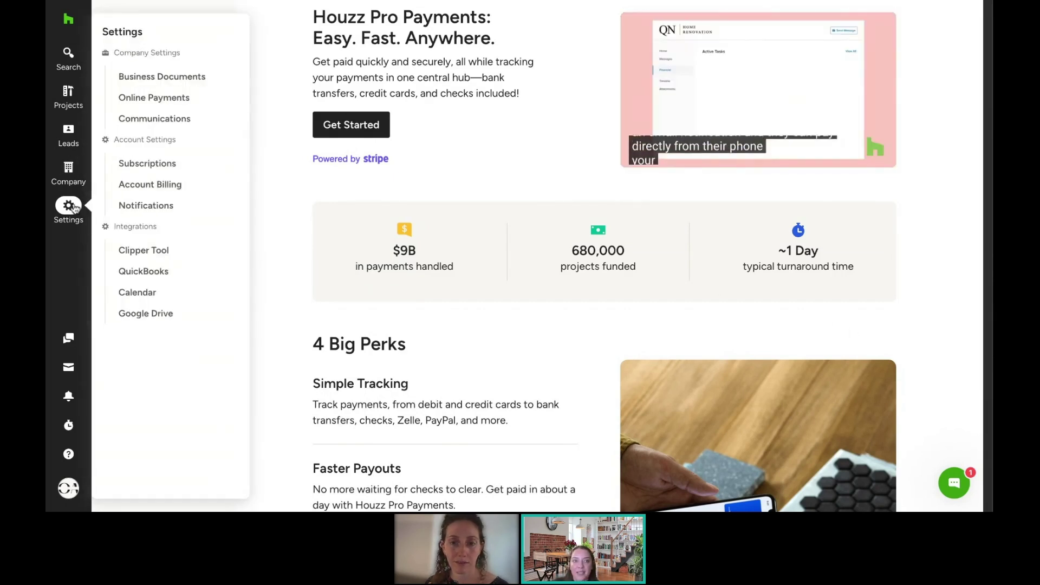
Step: Open the QuickBooks integration settings showing 4 steps to connect QuickBooks Online
{"action": "left_click", "coordinate": [162, 276]}
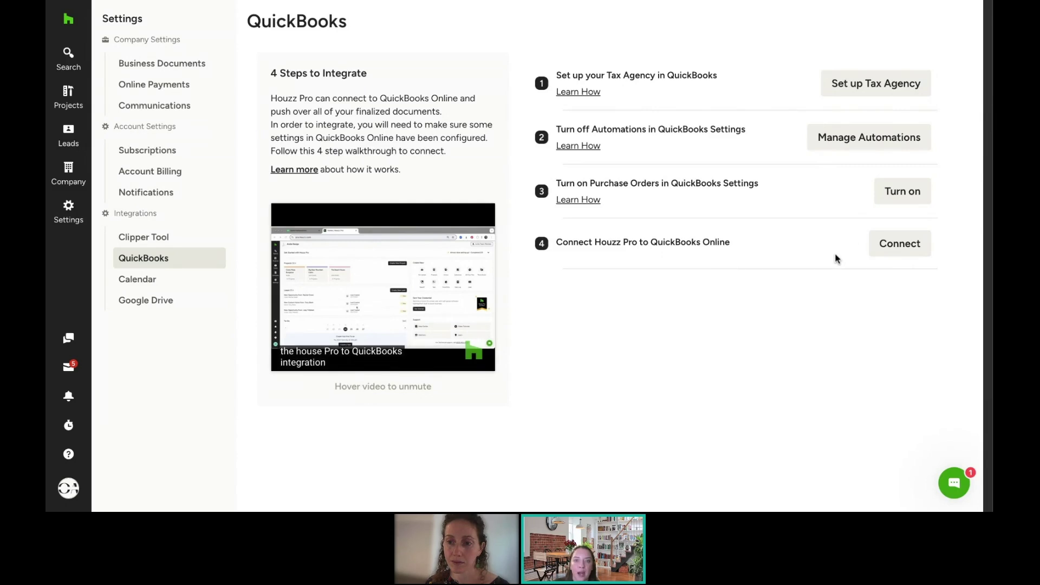
{"action": "mouse_move", "coordinate": [394, 234]}
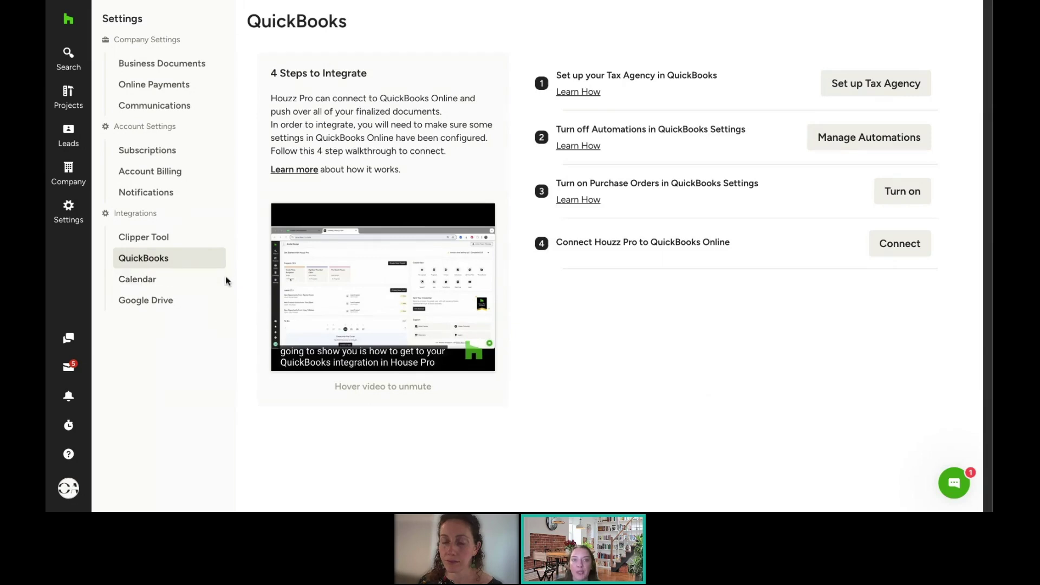
{"action": "mouse_move", "coordinate": [69, 218]}
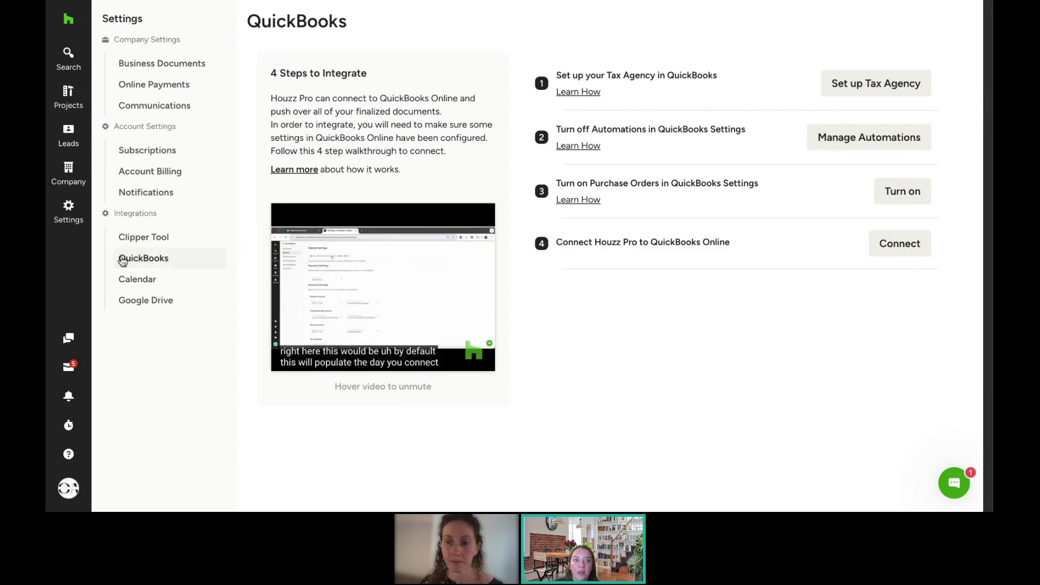
{"action": "mouse_move", "coordinate": [69, 171]}
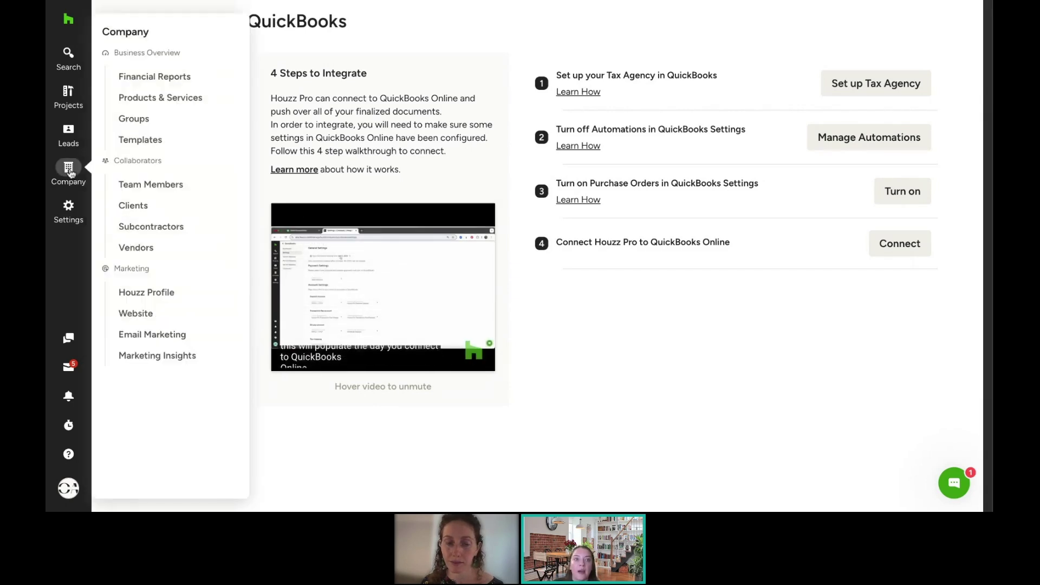
{"action": "mouse_move", "coordinate": [68, 54]}
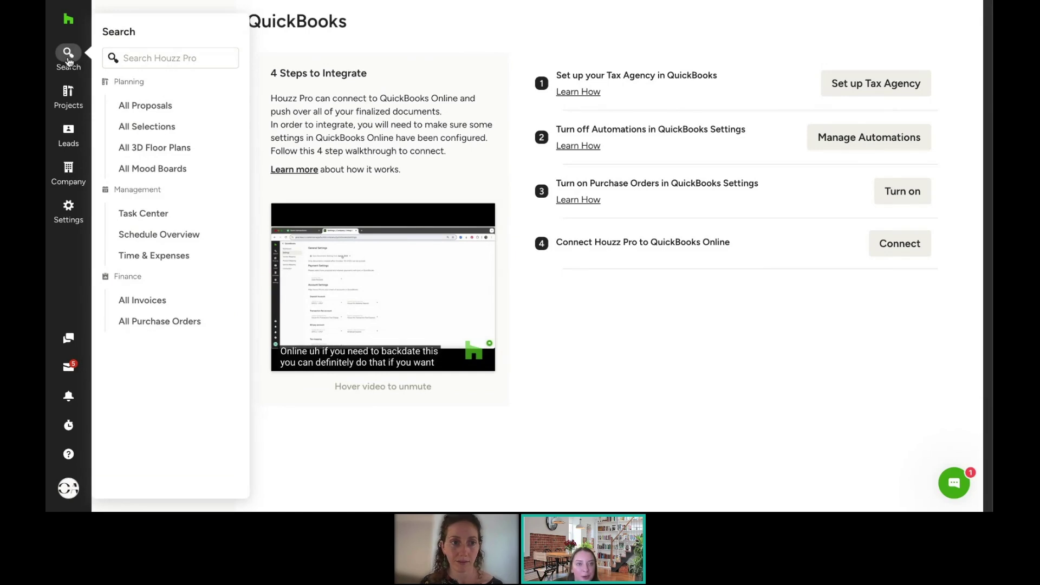
Step: Open the Time & Expenses log with OC Designer Academy entries totalling 79:05 hrs
{"action": "left_click", "coordinate": [173, 262]}
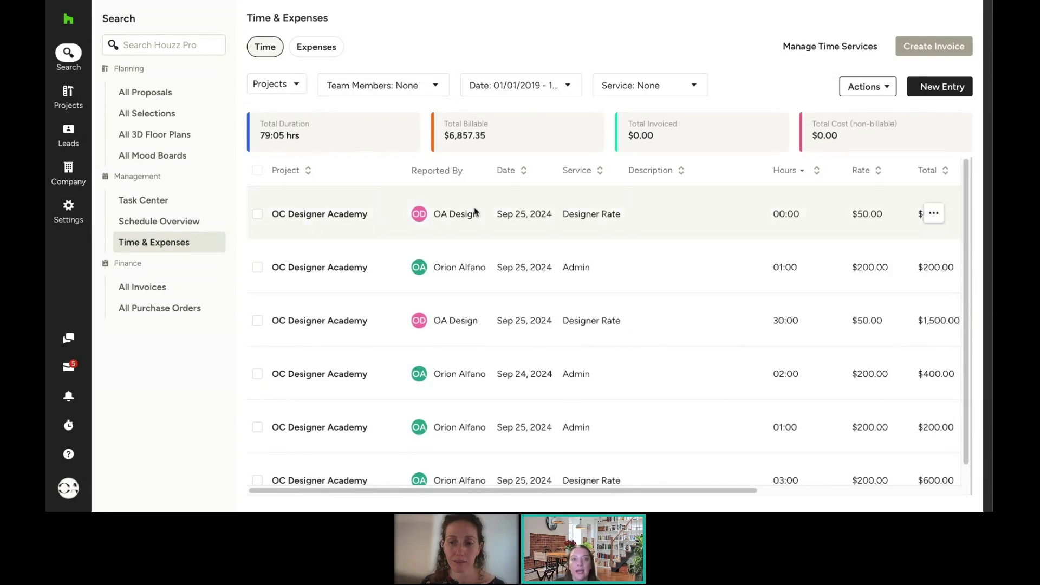
{"action": "scroll", "coordinate": [618, 233], "scroll_direction": "down", "scroll_amount": 1}
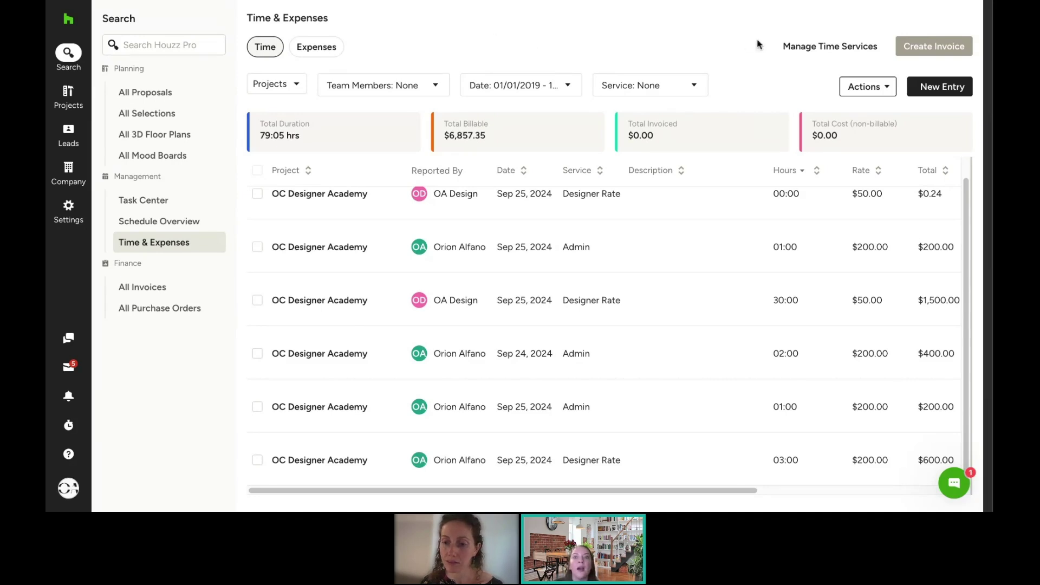
Step: Check each team member's time services and rates, then close the services list
{"action": "left_click", "coordinate": [831, 49]}
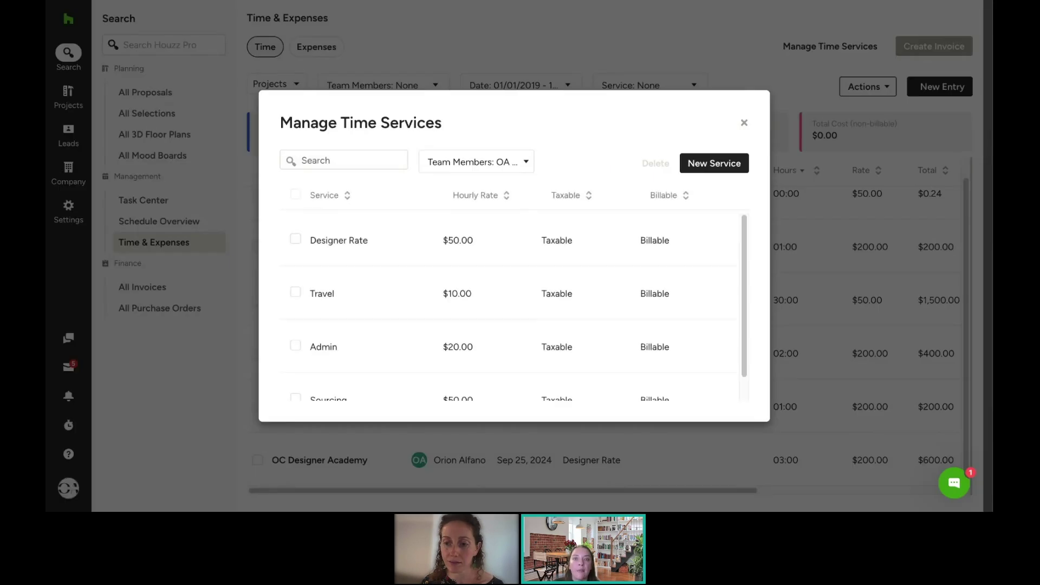
{"action": "left_click", "coordinate": [483, 167]}
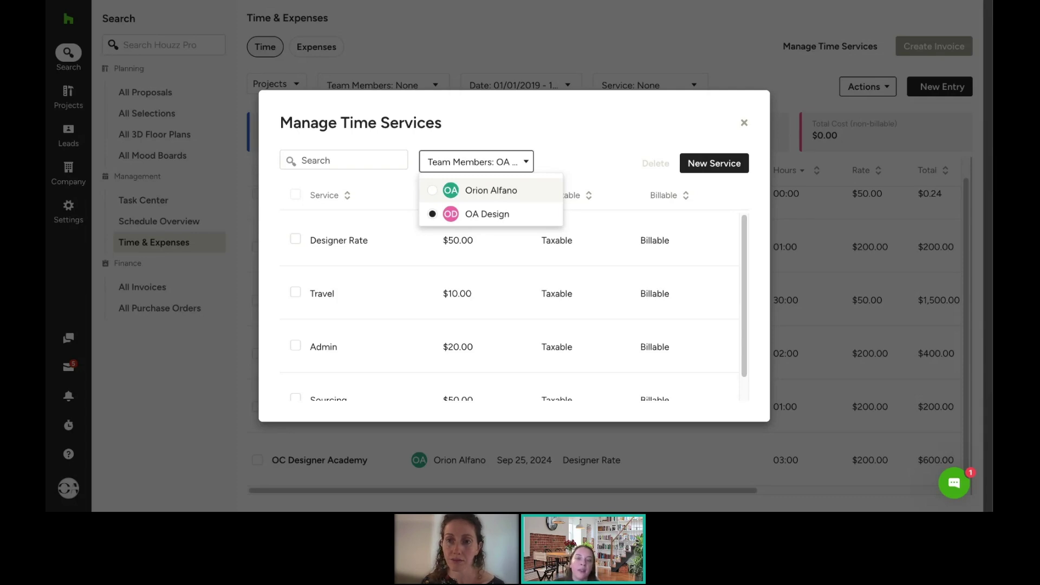
{"action": "left_click", "coordinate": [488, 191]}
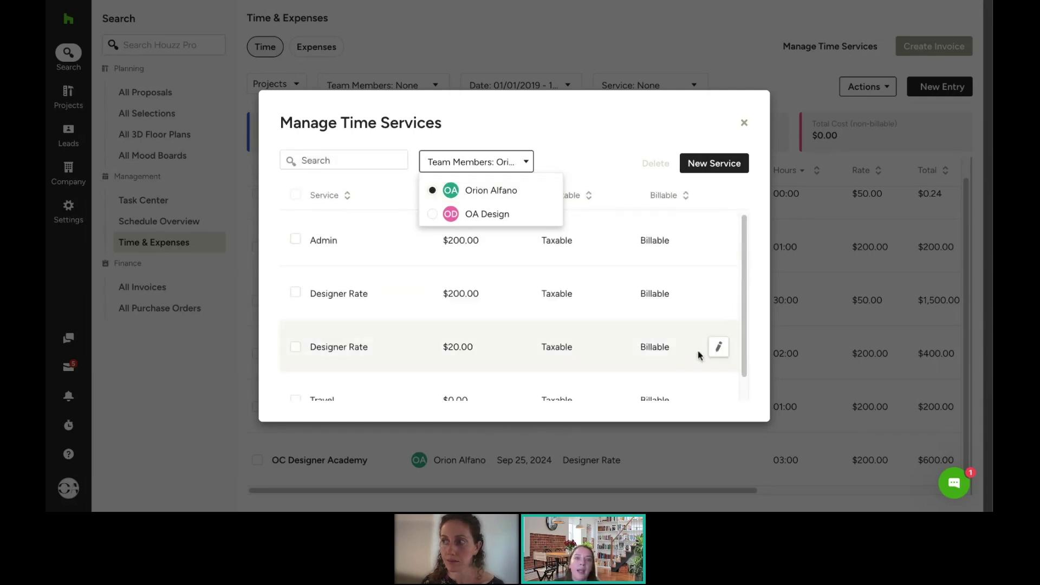
{"action": "scroll", "coordinate": [591, 304], "scroll_direction": "down", "scroll_amount": 2}
{"action": "left_click", "coordinate": [600, 160]}
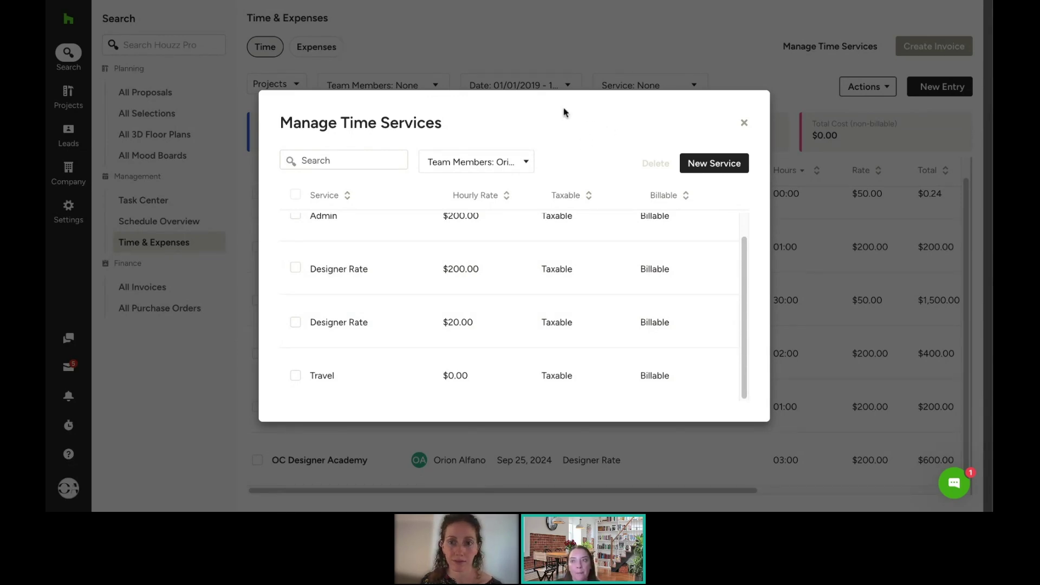
{"action": "left_click", "coordinate": [746, 126]}
{"action": "scroll", "coordinate": [590, 325], "scroll_direction": "up", "scroll_amount": 1}
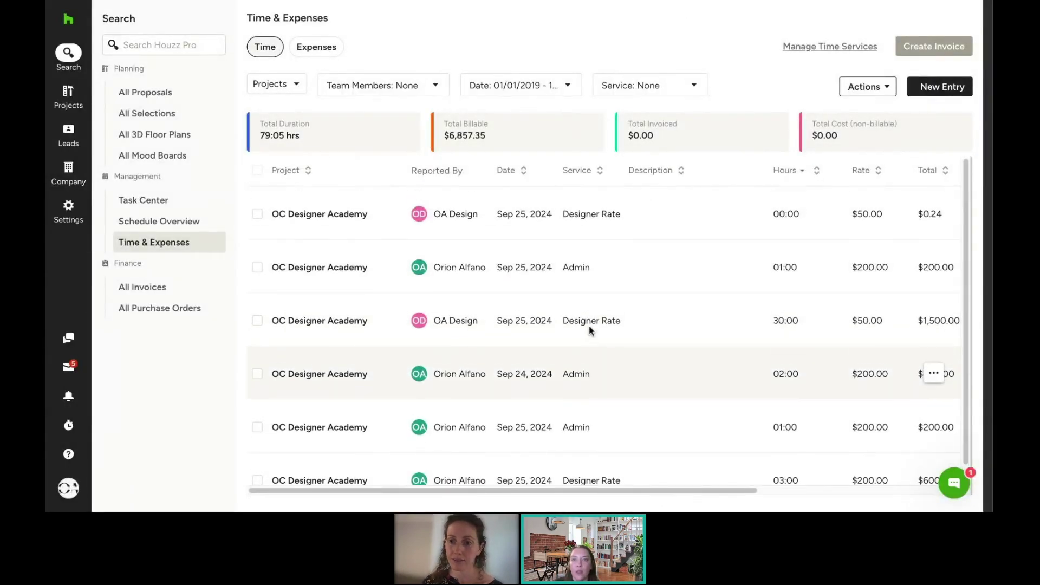
Step: Start a new time entry for Fall Designer Academy with the $20 Designer Rate service
{"action": "left_click", "coordinate": [935, 88]}
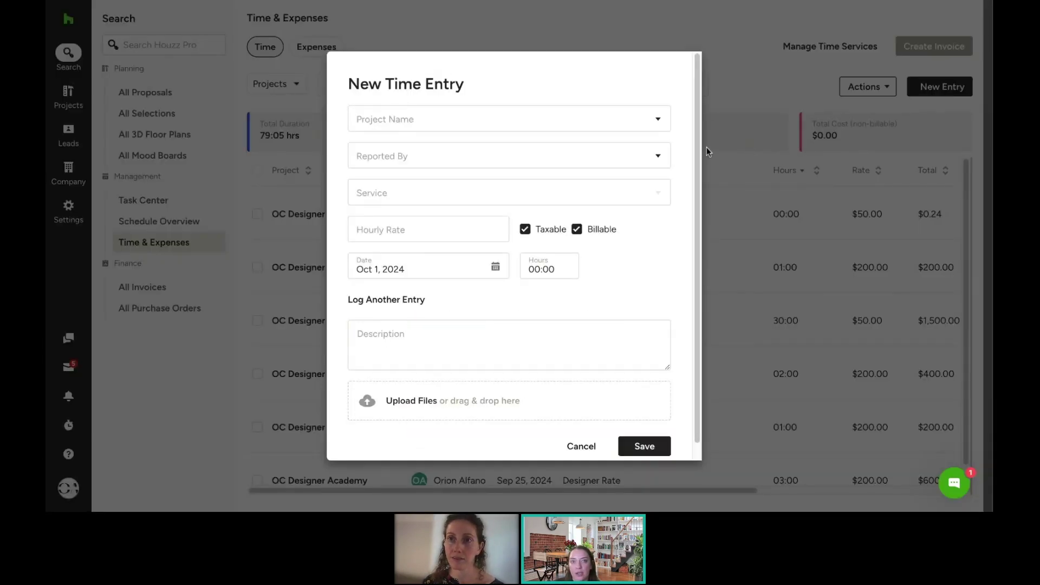
{"action": "left_click", "coordinate": [476, 125]}
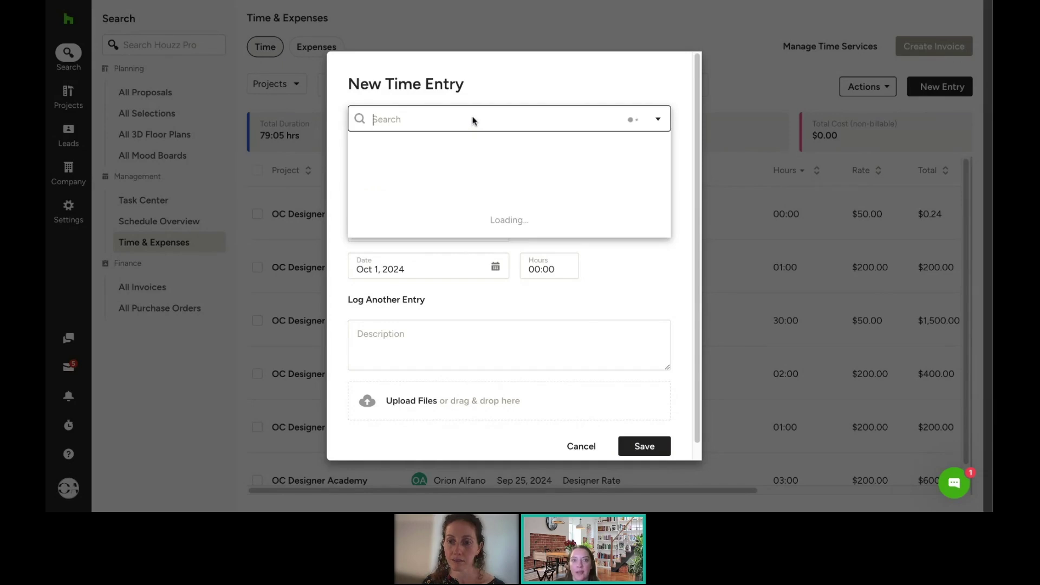
{"action": "left_click", "coordinate": [417, 148]}
{"action": "left_click", "coordinate": [424, 160]}
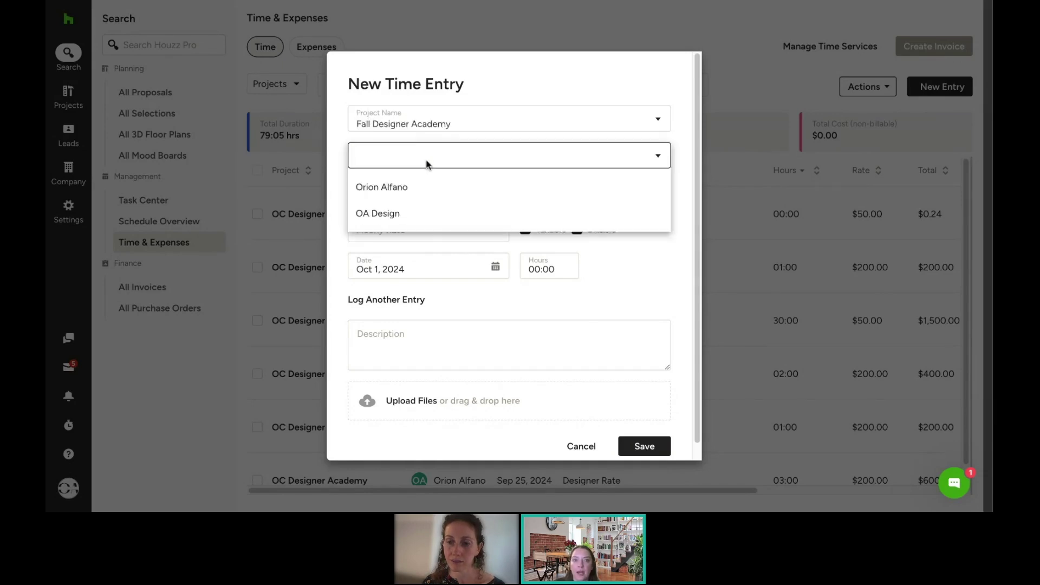
{"action": "left_click", "coordinate": [398, 214]}
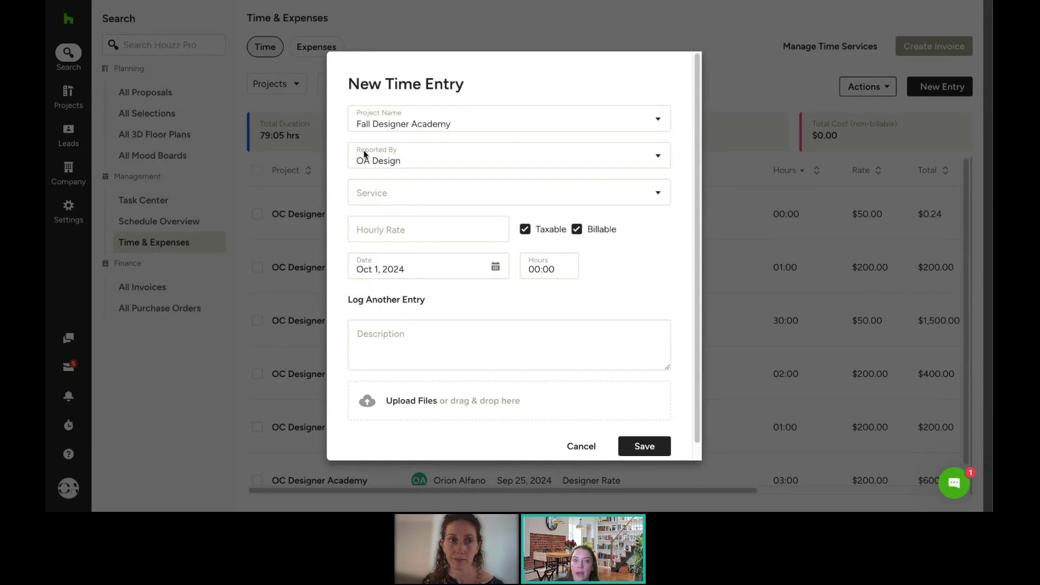
{"action": "left_click", "coordinate": [392, 161]}
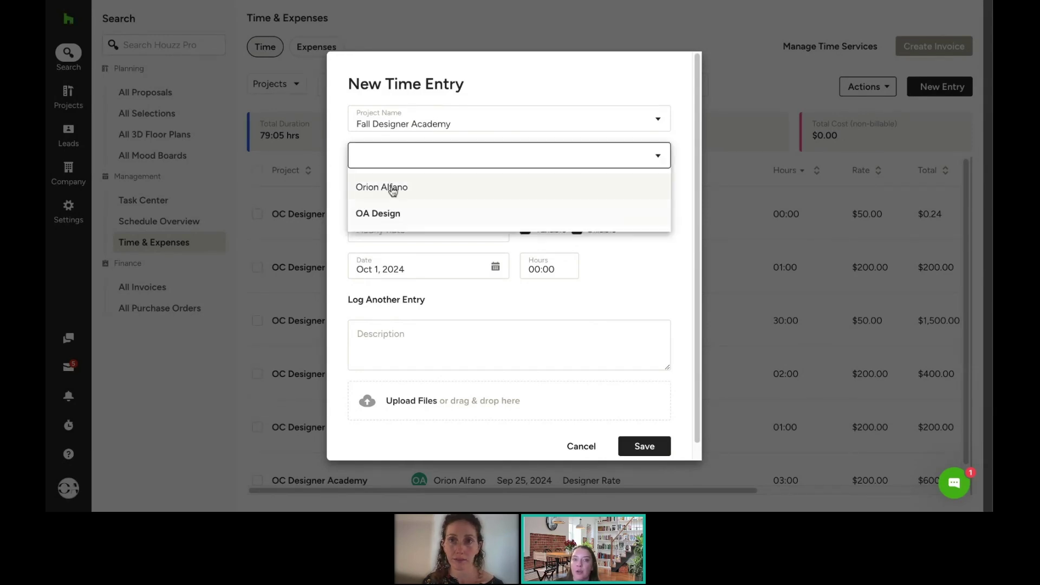
{"action": "left_click", "coordinate": [392, 190]}
{"action": "left_click", "coordinate": [395, 193]}
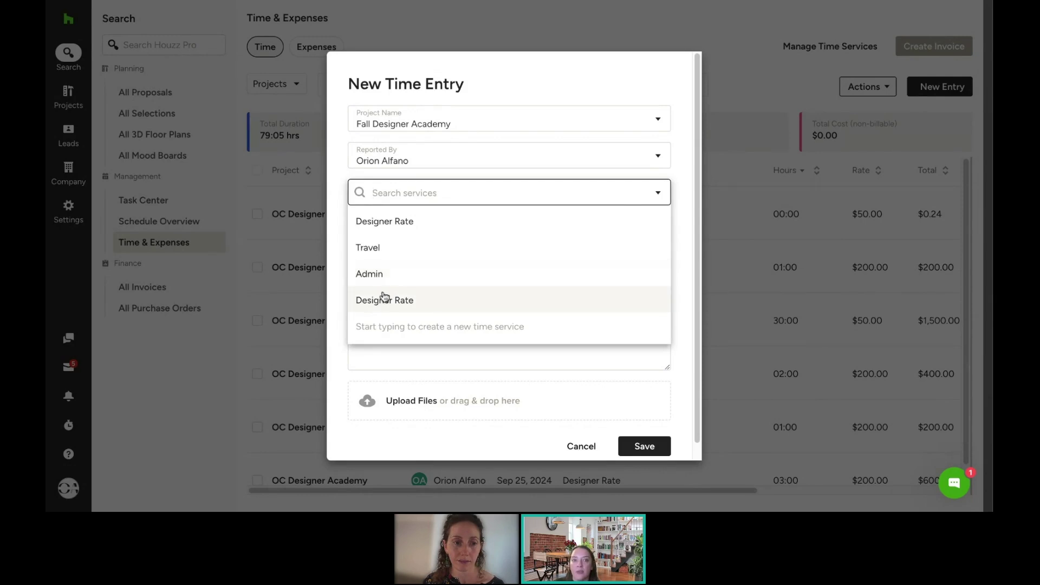
{"action": "left_click", "coordinate": [391, 300]}
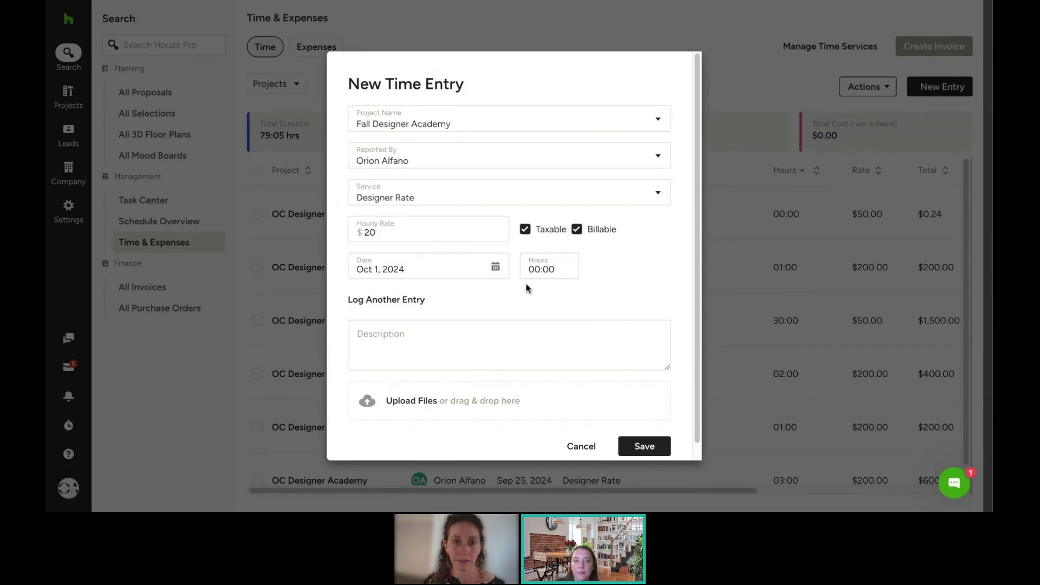
Step: Set the hours to 10:00 and save the time entry
{"action": "left_click", "coordinate": [538, 269]}
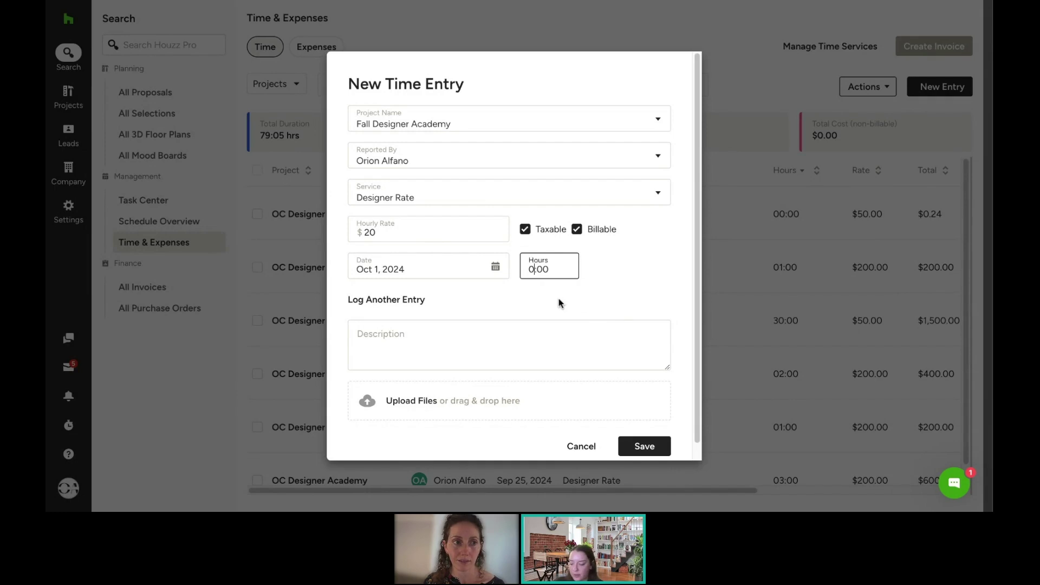
{"action": "key", "text": "BackSpace"}
{"action": "type", "text": "10"}
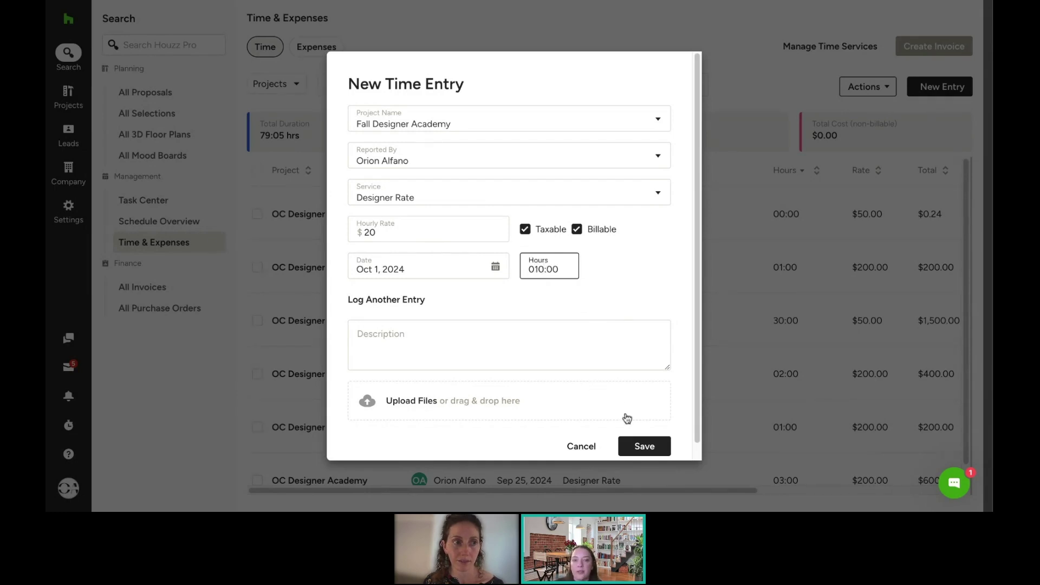
{"action": "left_click", "coordinate": [650, 442]}
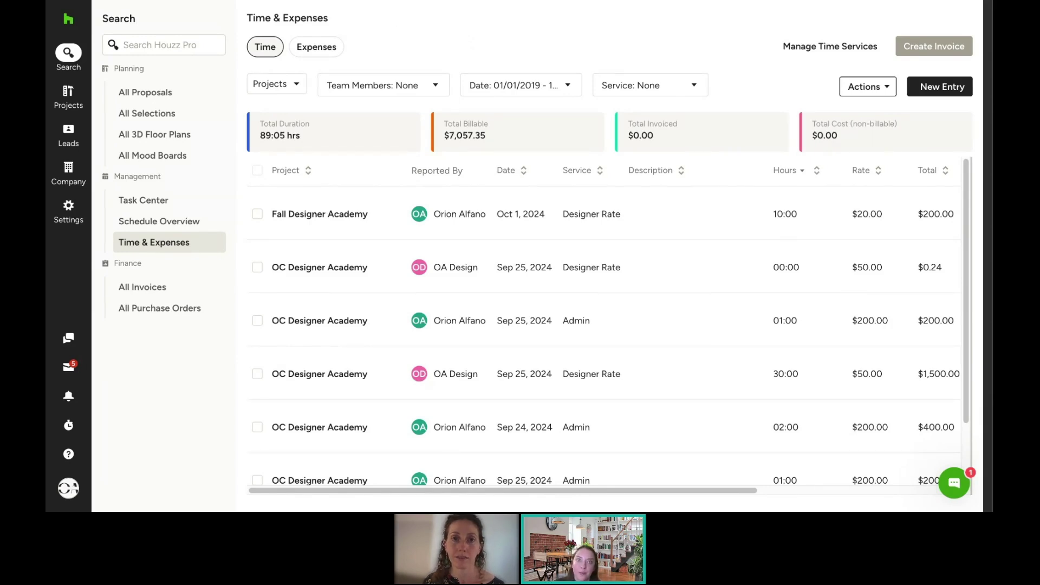
Step: Start a new Fall Designer Academy expense on the Expenses tab using the Parking service
{"action": "left_click", "coordinate": [313, 47]}
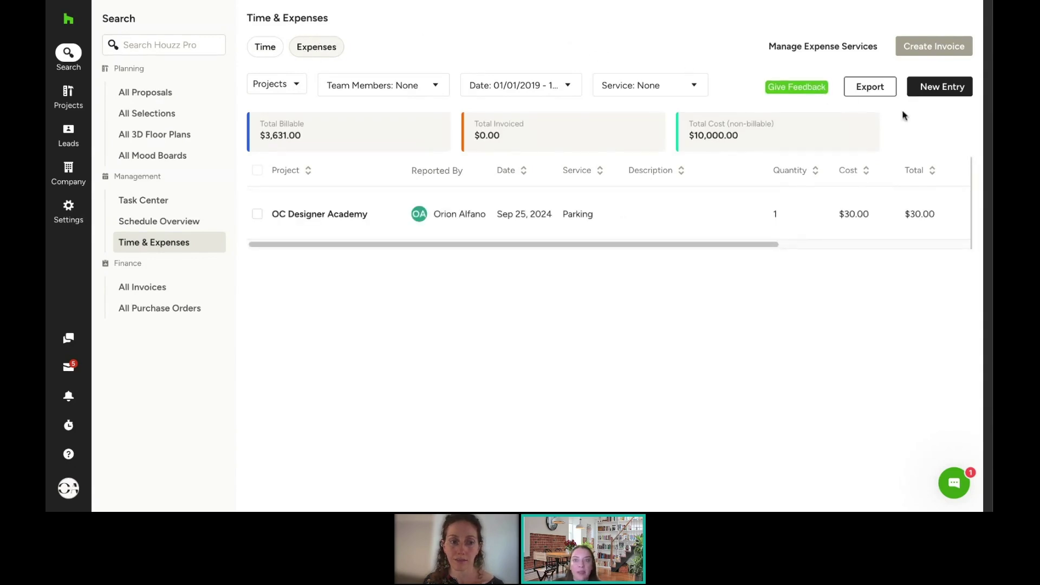
{"action": "left_click", "coordinate": [935, 88]}
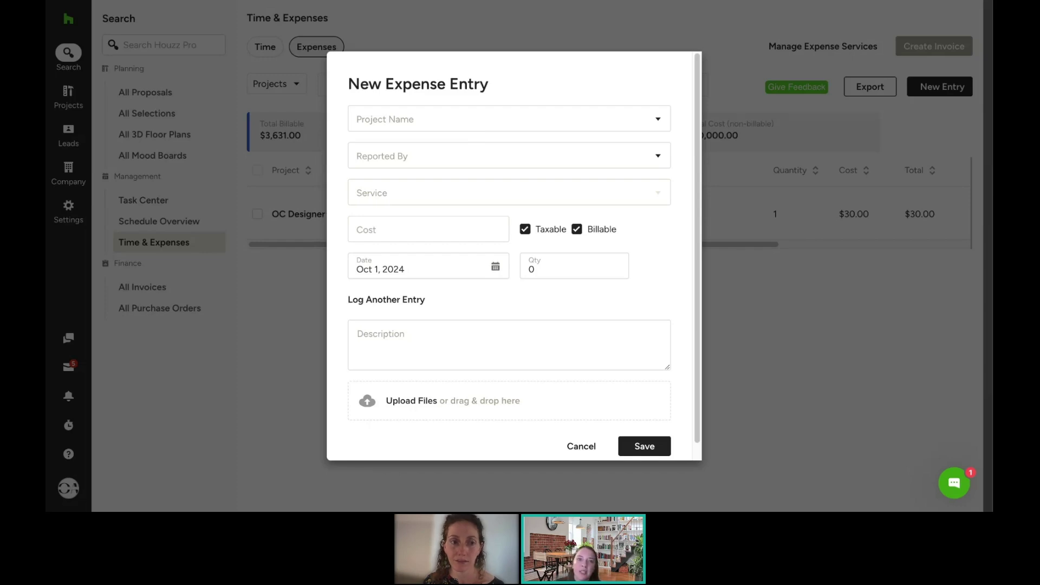
{"action": "left_click", "coordinate": [577, 230]}
{"action": "left_click", "coordinate": [381, 121]}
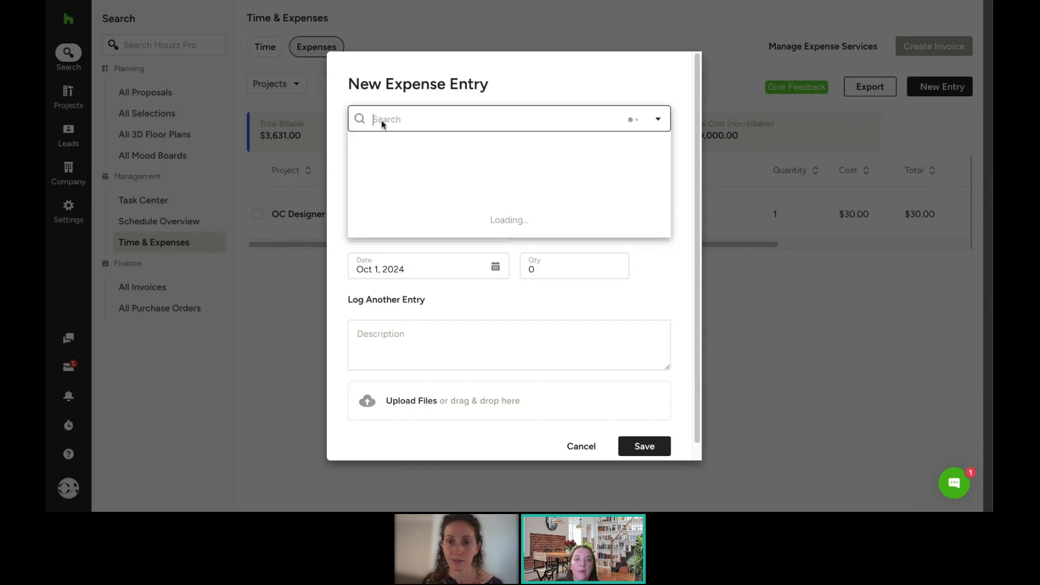
{"action": "left_click", "coordinate": [407, 157]}
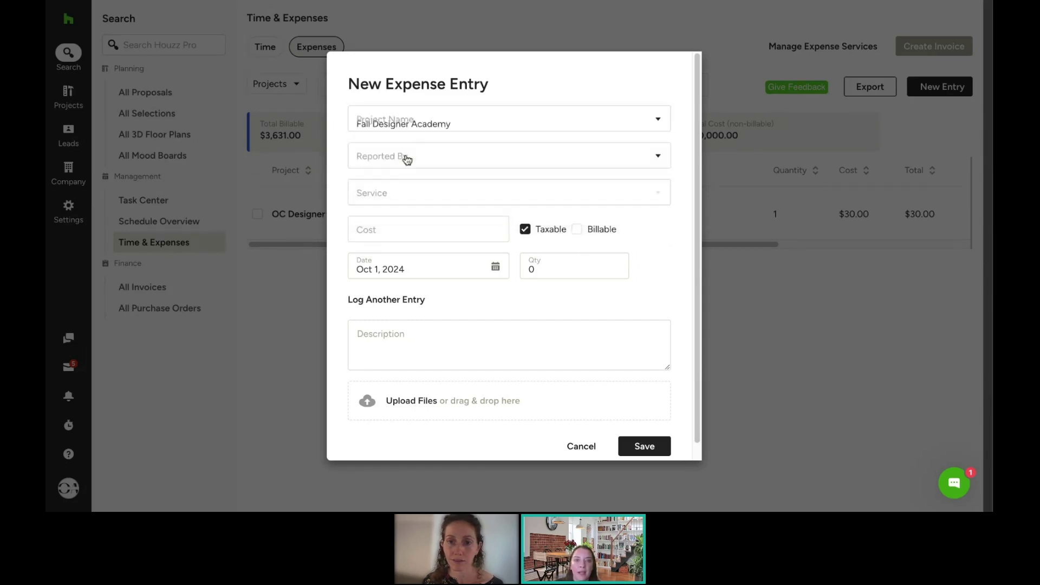
{"action": "left_click", "coordinate": [448, 158]}
{"action": "left_click", "coordinate": [421, 194]}
{"action": "left_click", "coordinate": [428, 196]}
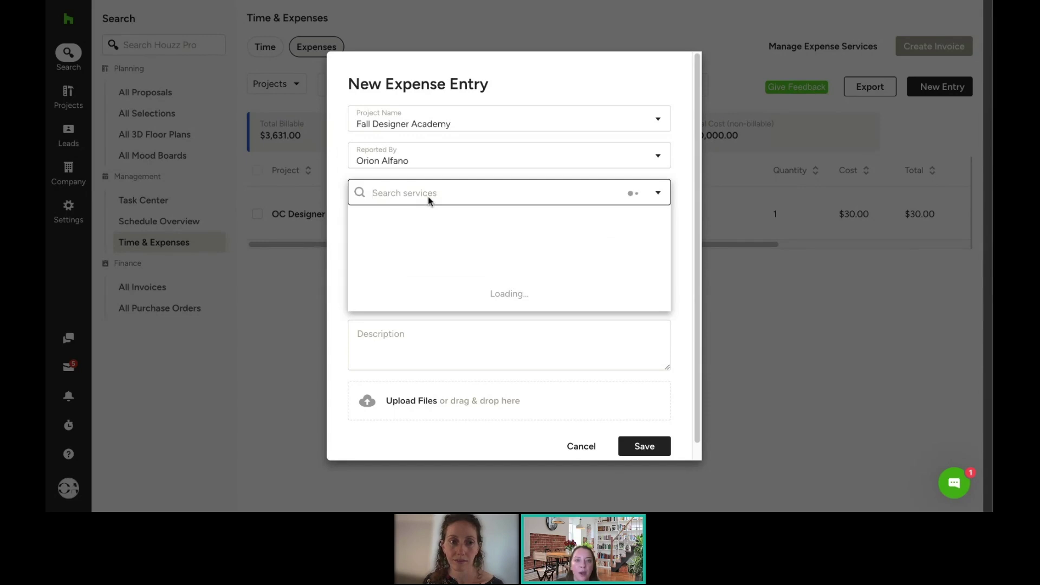
{"action": "left_click", "coordinate": [373, 247]}
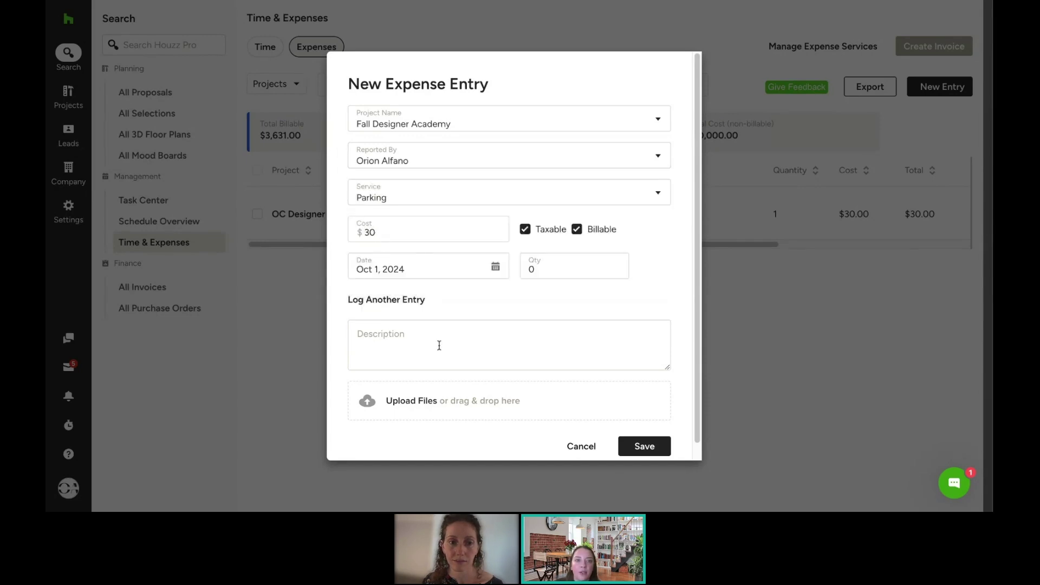
Step: Describe it as 'Parking fee for procuring items', set quantity 1, and save the $30 expense
{"action": "left_click", "coordinate": [630, 450]}
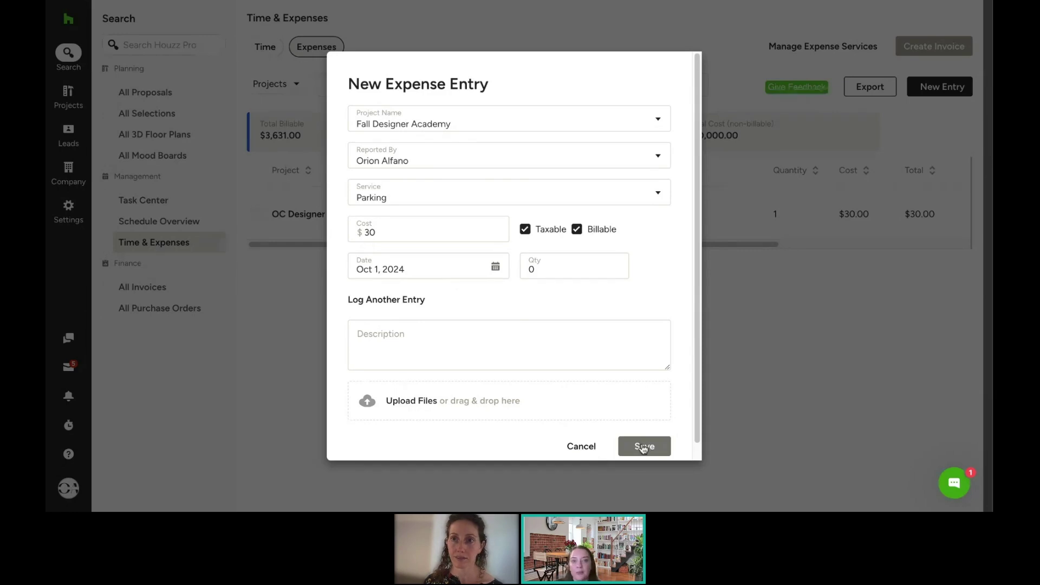
{"action": "left_click", "coordinate": [499, 345]}
{"action": "type", "text": "P"}
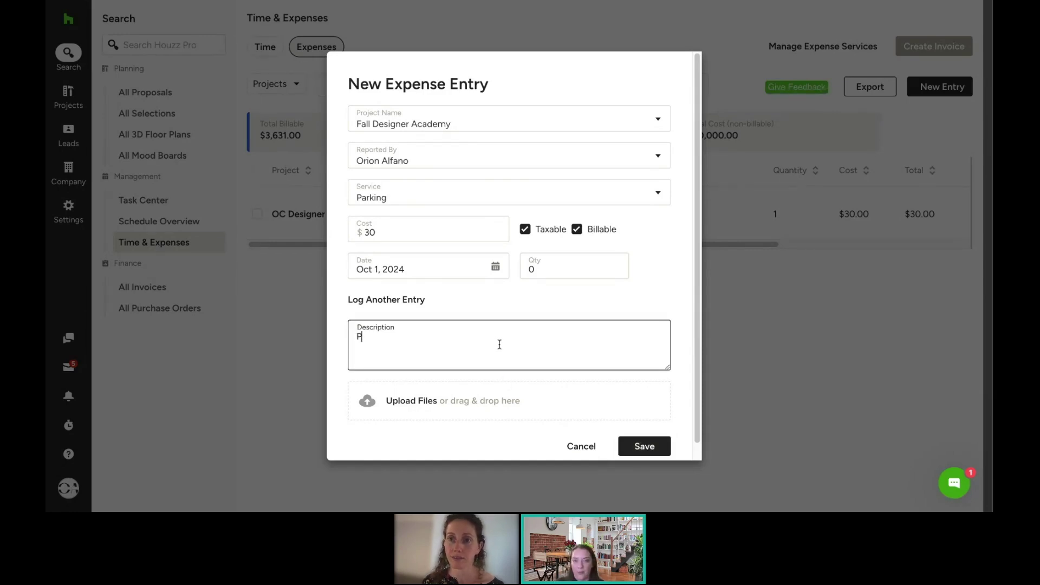
{"action": "type", "text": "arking fee for pr"}
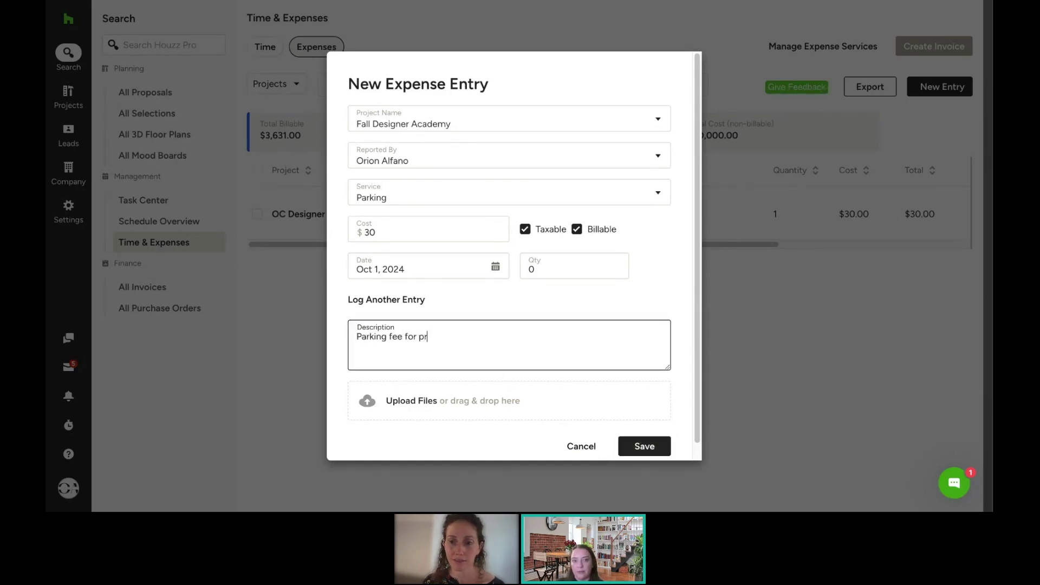
{"action": "type", "text": "ocuring items"}
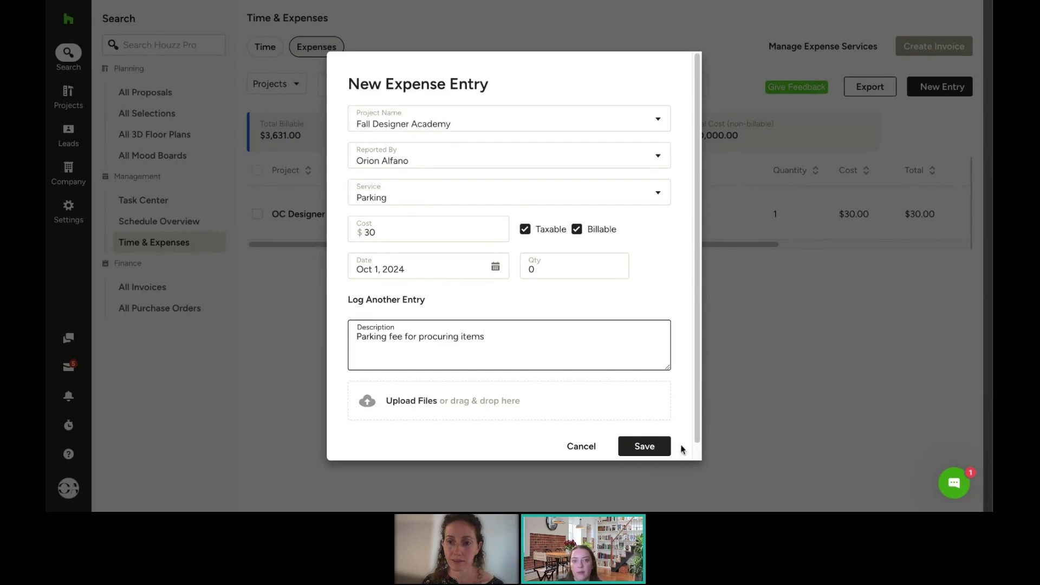
{"action": "left_click", "coordinate": [647, 448]}
{"action": "left_click", "coordinate": [539, 264]}
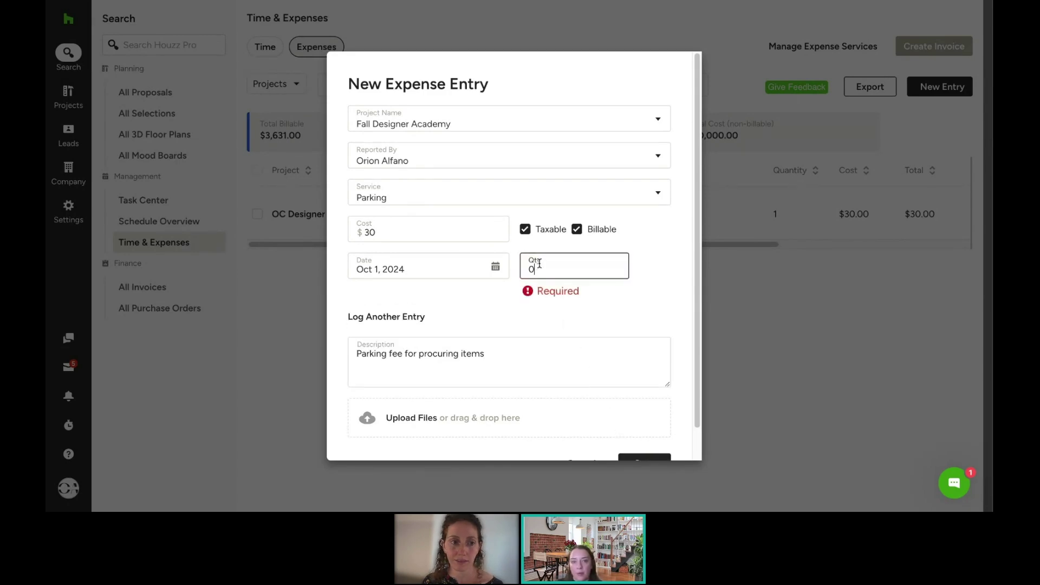
{"action": "key", "text": "BackSpace"}
{"action": "type", "text": "1"}
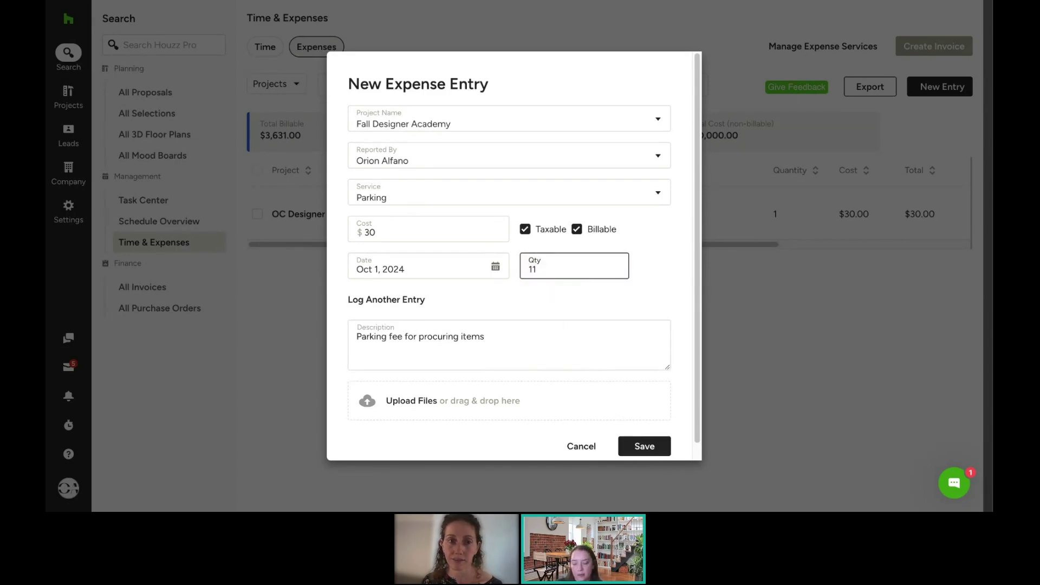
{"action": "left_click", "coordinate": [662, 442]}
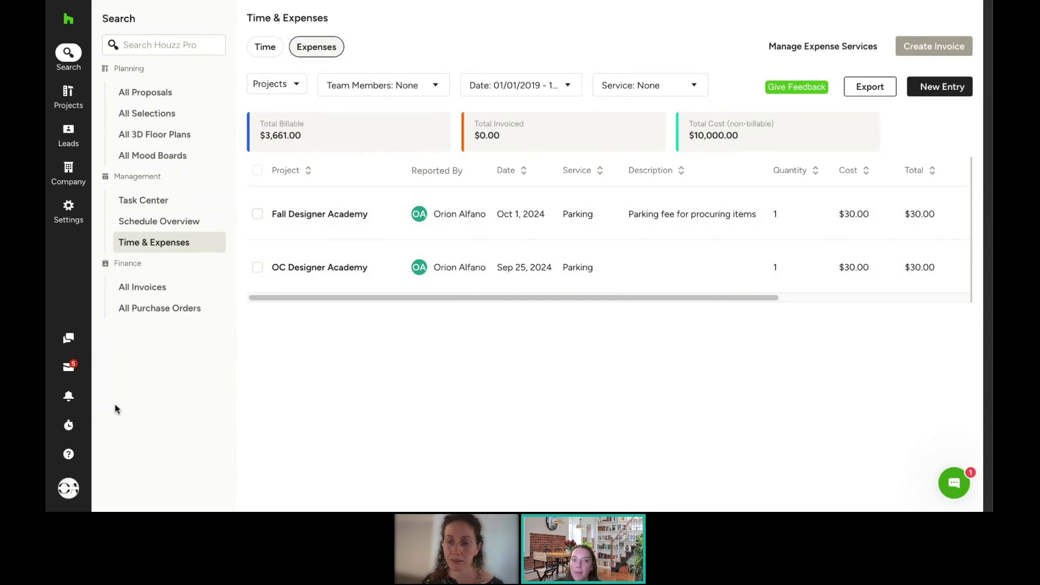
Step: Clock in a new Fall Designer Academy time clock on the Sourcing service at $50.00 hourly
{"action": "left_click", "coordinate": [71, 427]}
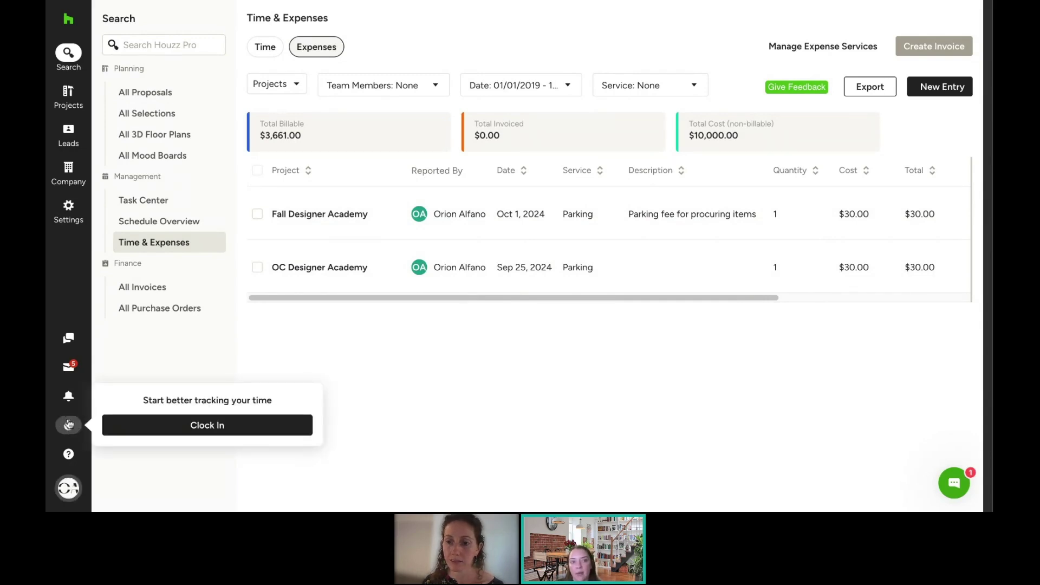
{"action": "left_click", "coordinate": [193, 425]}
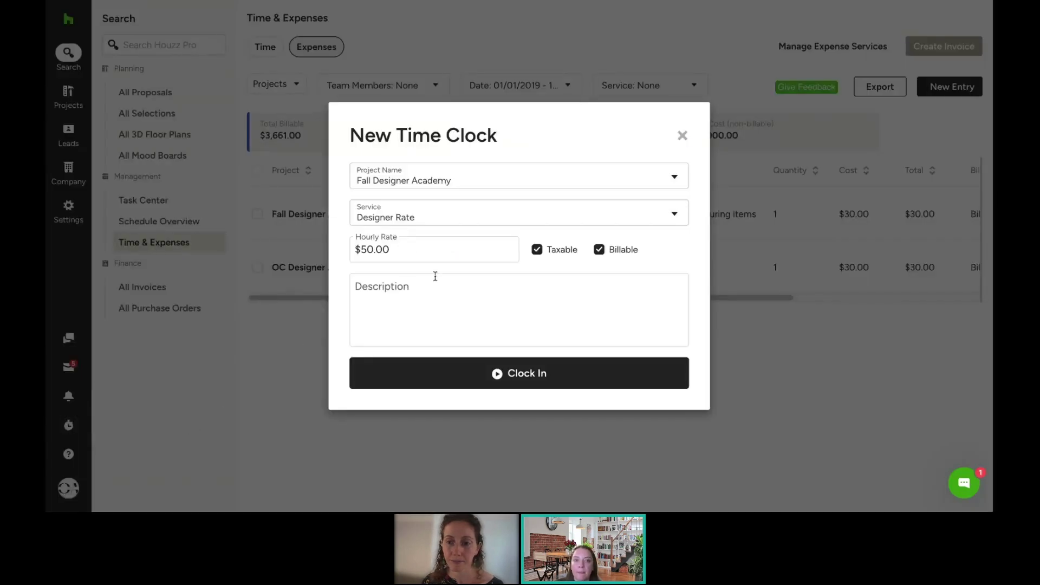
{"action": "left_click", "coordinate": [477, 217]}
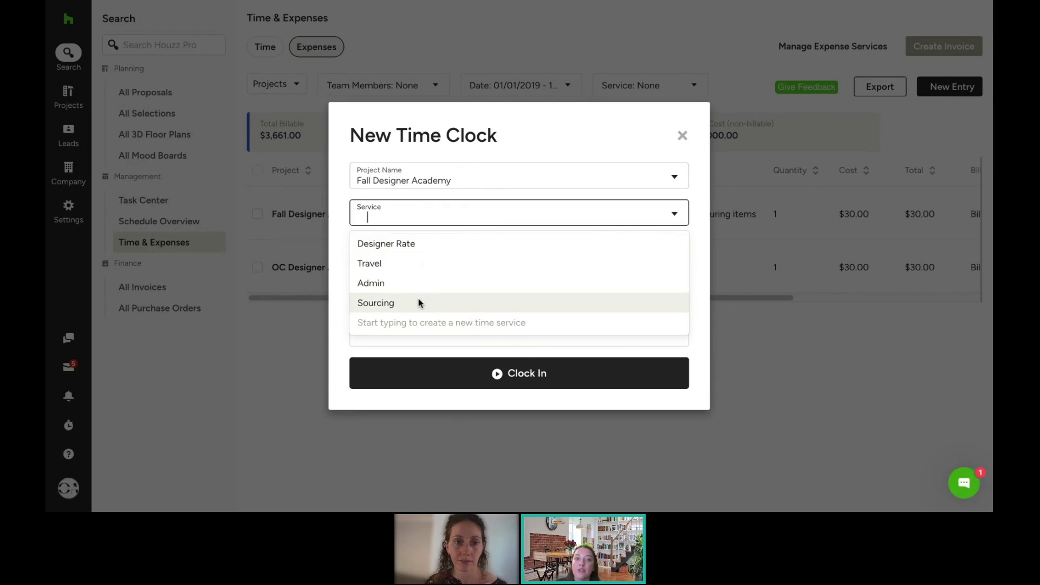
{"action": "left_click", "coordinate": [413, 301]}
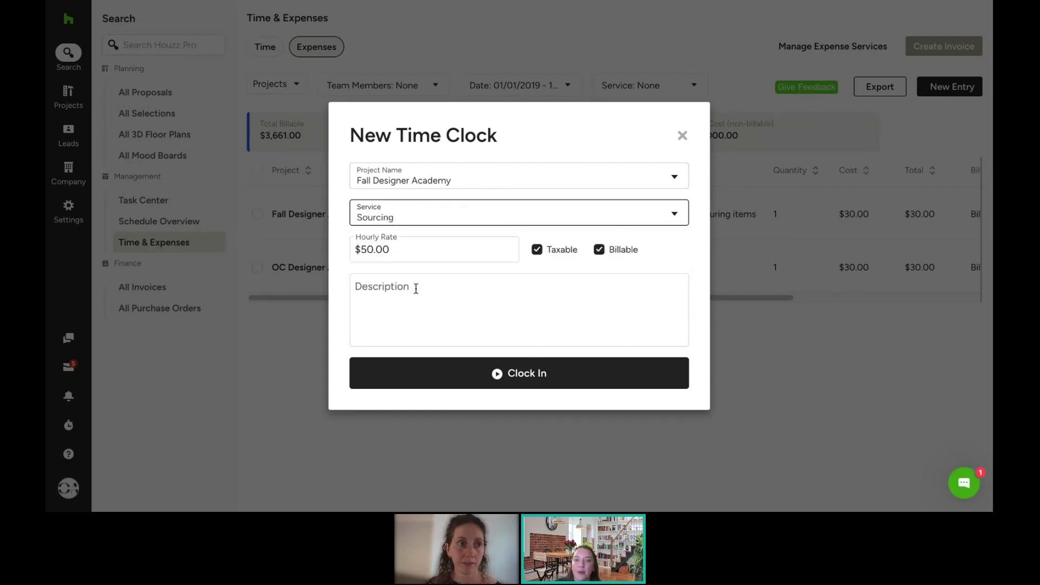
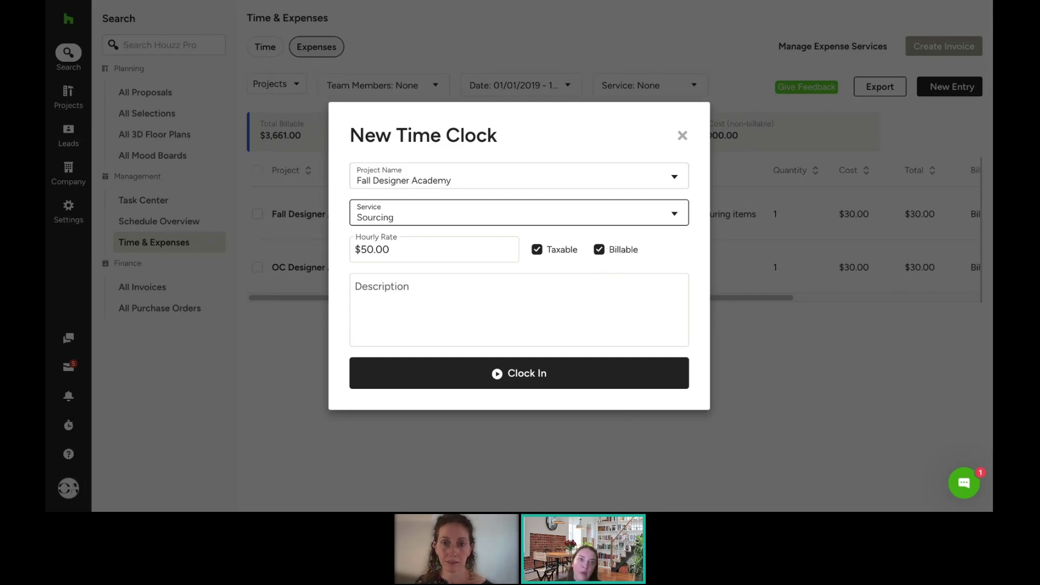
Step: Start the Fall Designer Academy Sourcing clock running at $50.00 an hour
{"action": "left_click", "coordinate": [544, 372]}
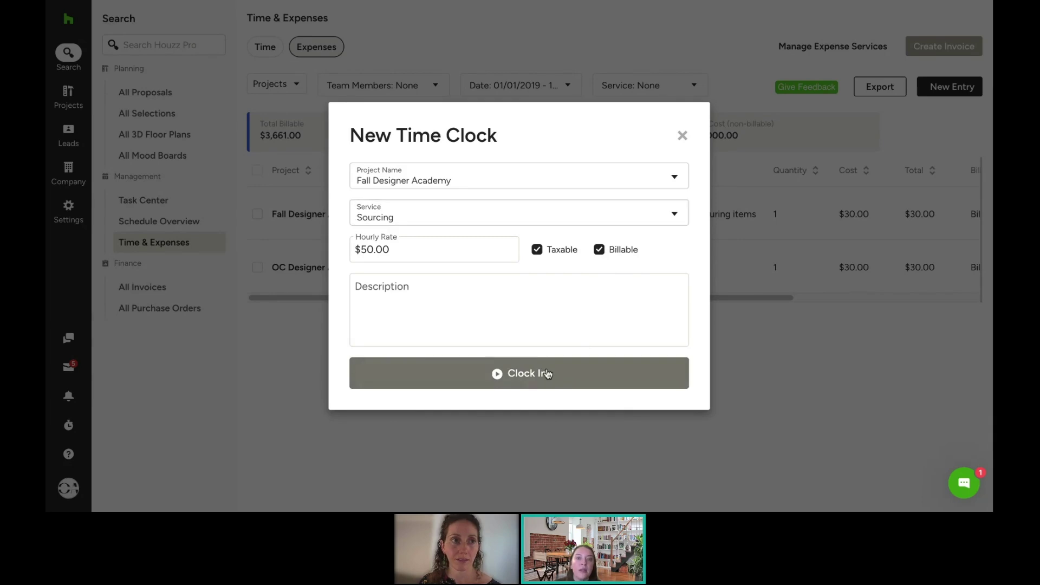
{"action": "mouse_move", "coordinate": [67, 431]}
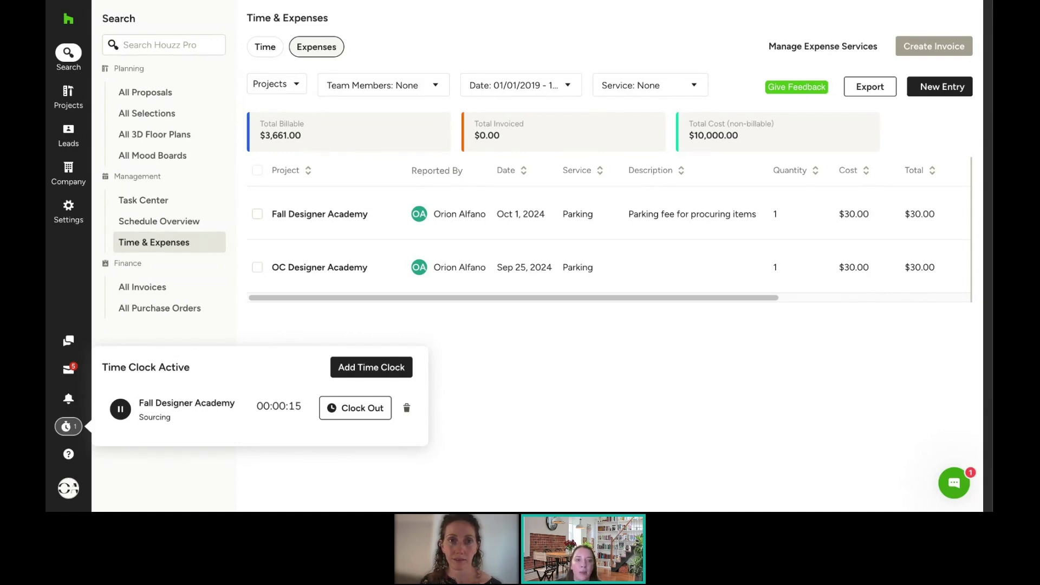
Step: Clock in a second timer for OC Designer Academy at the Designer Rate
{"action": "left_click", "coordinate": [388, 370]}
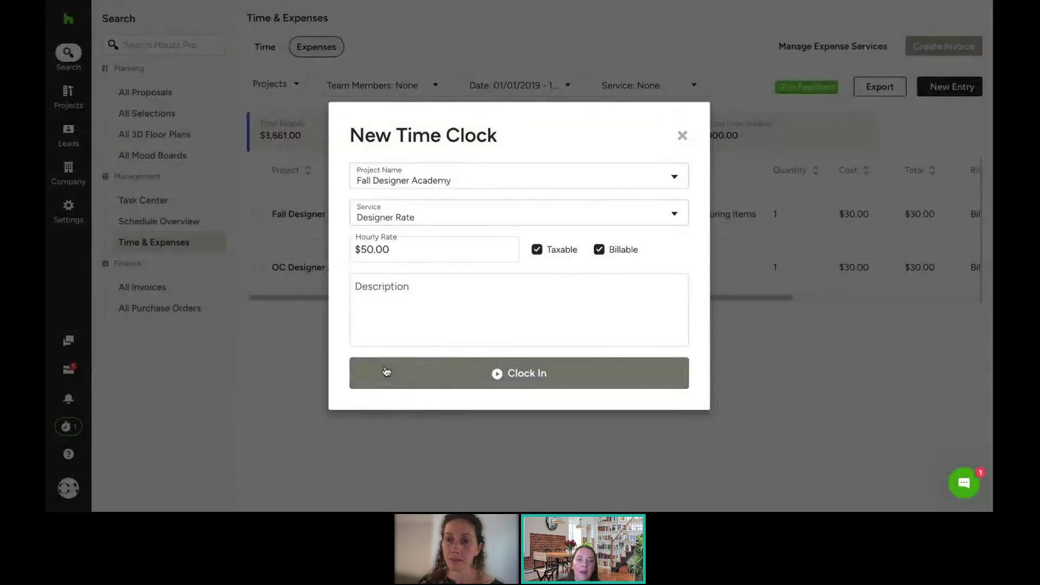
{"action": "left_click", "coordinate": [431, 180]}
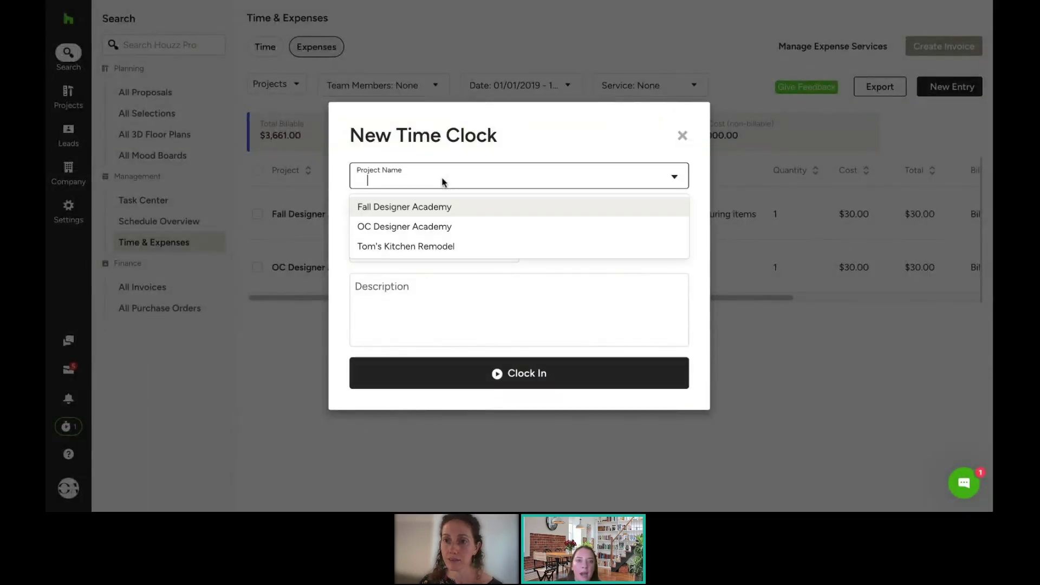
{"action": "left_click", "coordinate": [432, 226]}
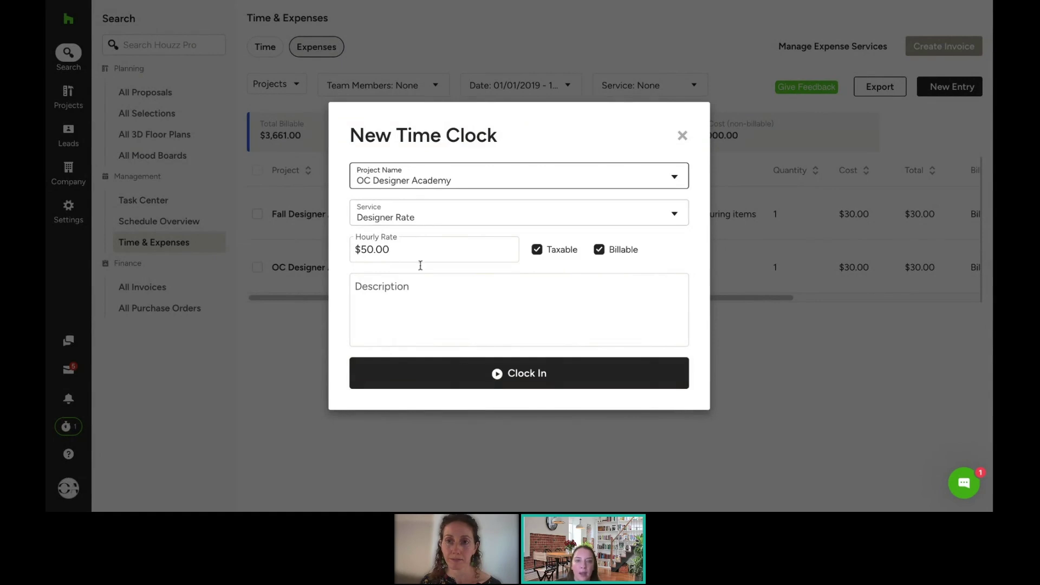
{"action": "left_click", "coordinate": [494, 378]}
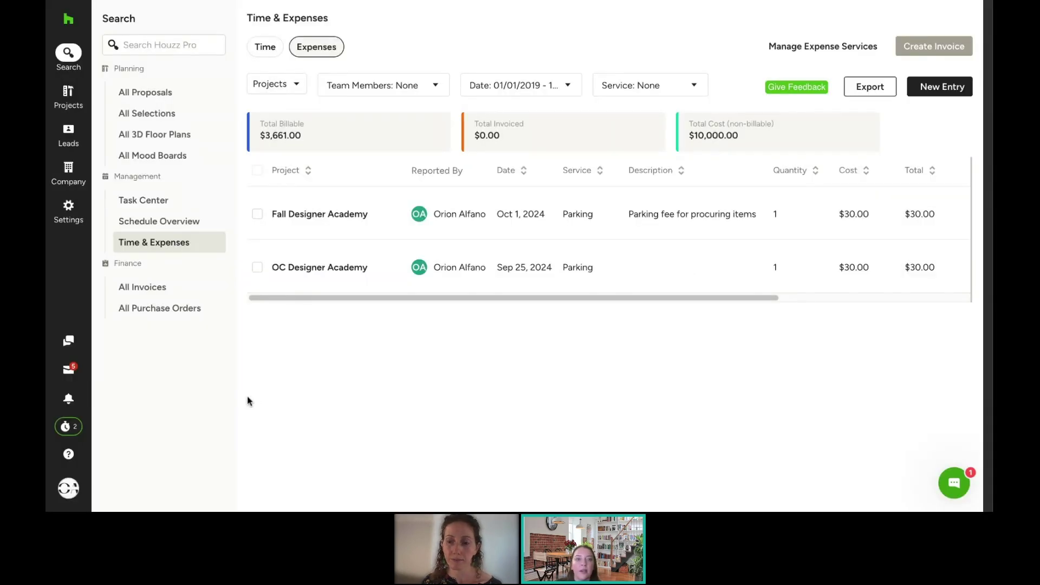
{"action": "left_click", "coordinate": [79, 431]}
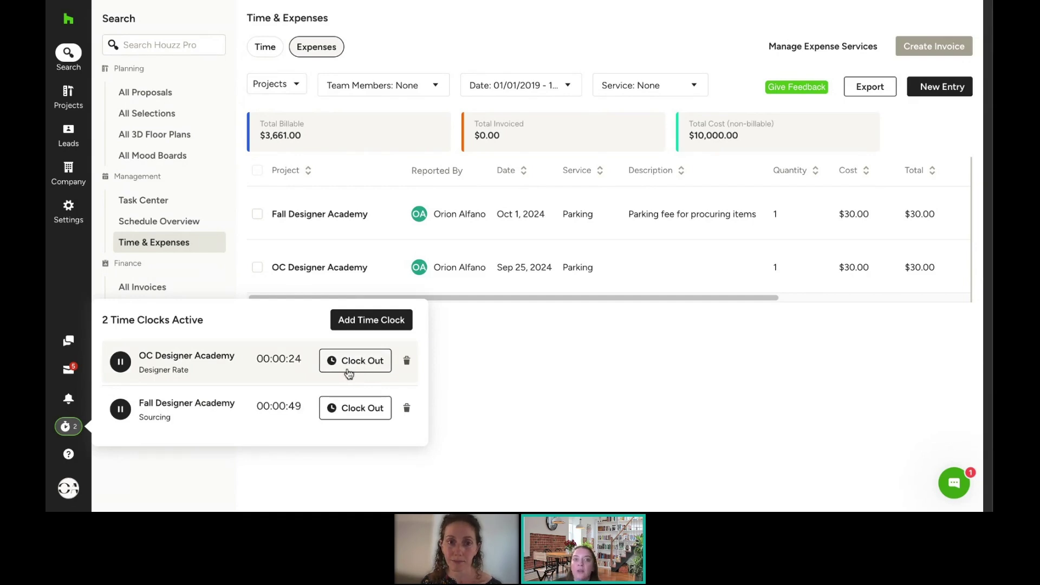
Step: Pause, resume, then clock out the OC Designer Academy timer
{"action": "left_click", "coordinate": [121, 367]}
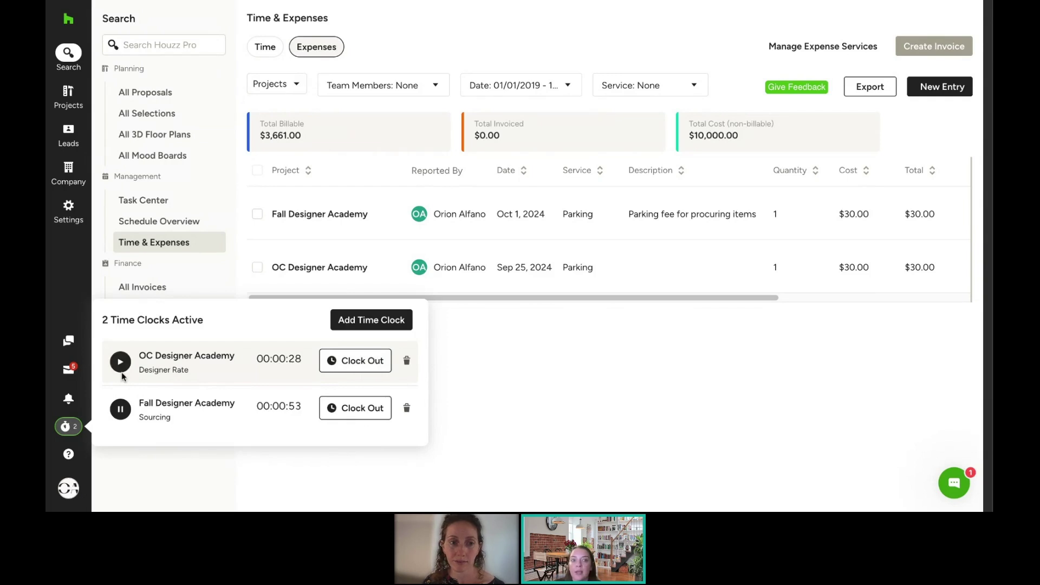
{"action": "left_click", "coordinate": [122, 366]}
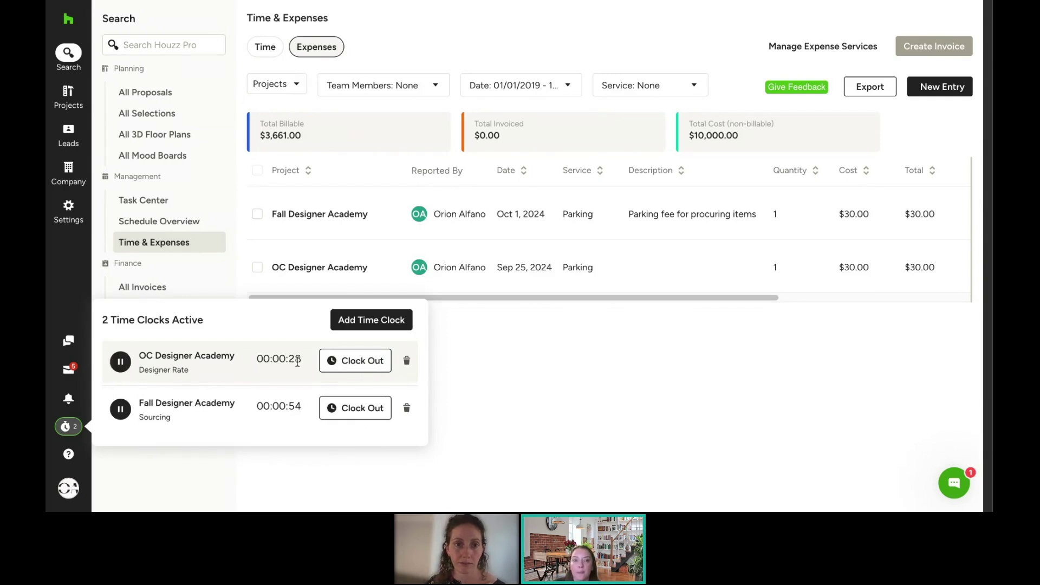
{"action": "left_click", "coordinate": [334, 362]}
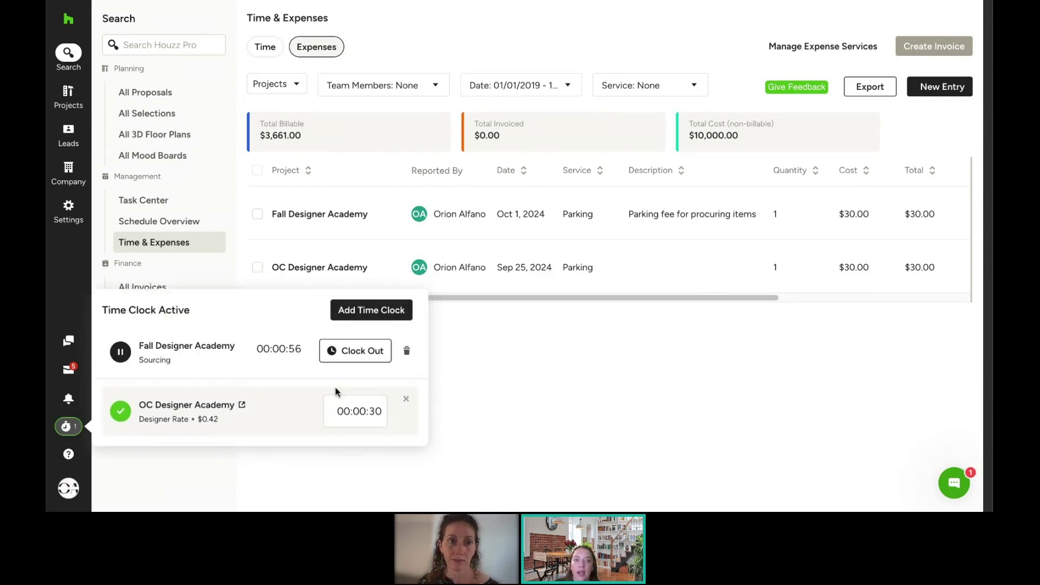
Step: Change the OC entry's duration to 00:01:30, then clock out the Fall Designer Academy timer
{"action": "double_click", "coordinate": [367, 412]}
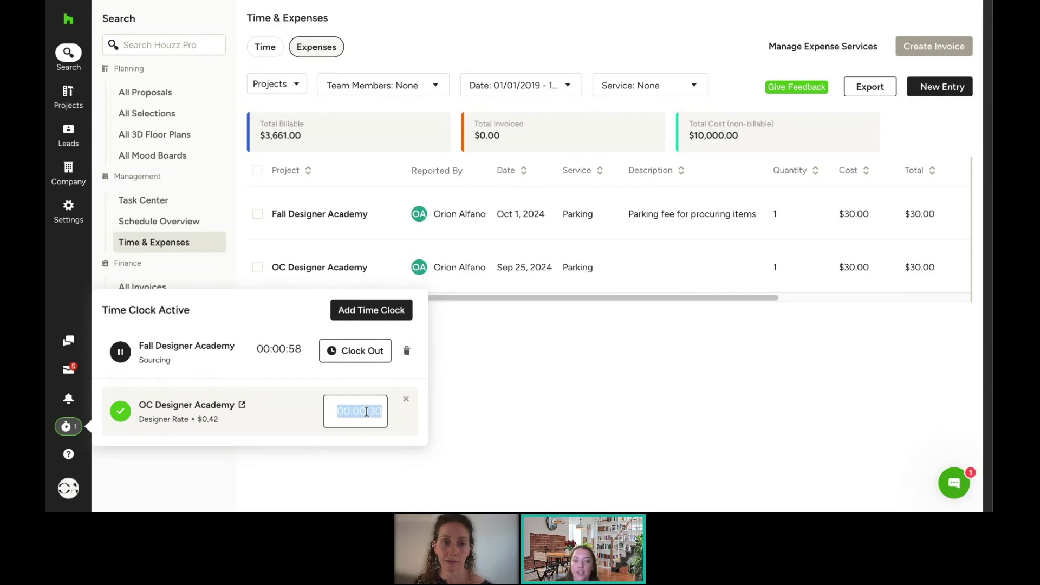
{"action": "left_click", "coordinate": [362, 410]}
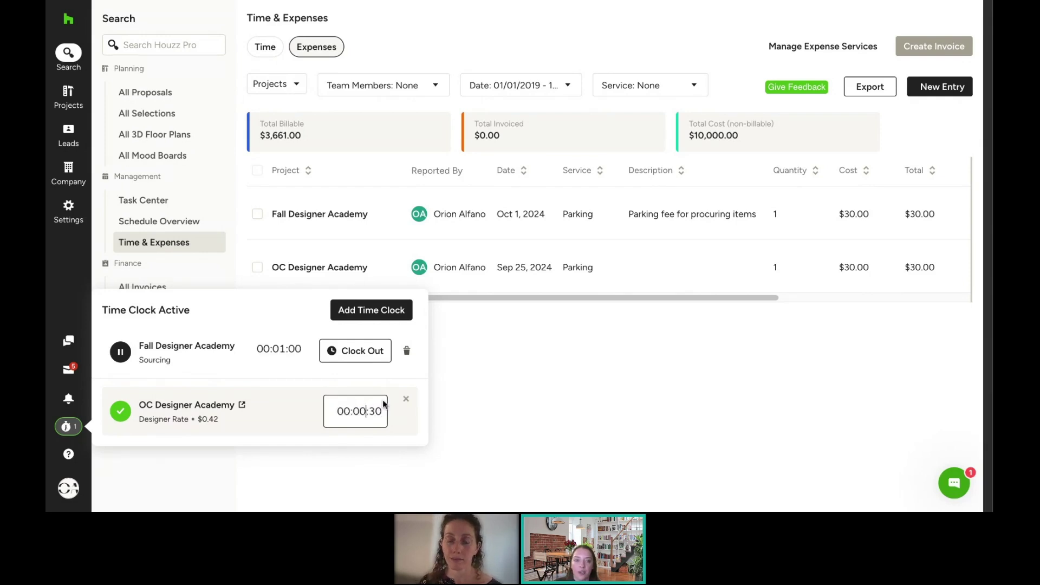
{"action": "key", "text": "BackSpace"}
{"action": "type", "text": "1"}
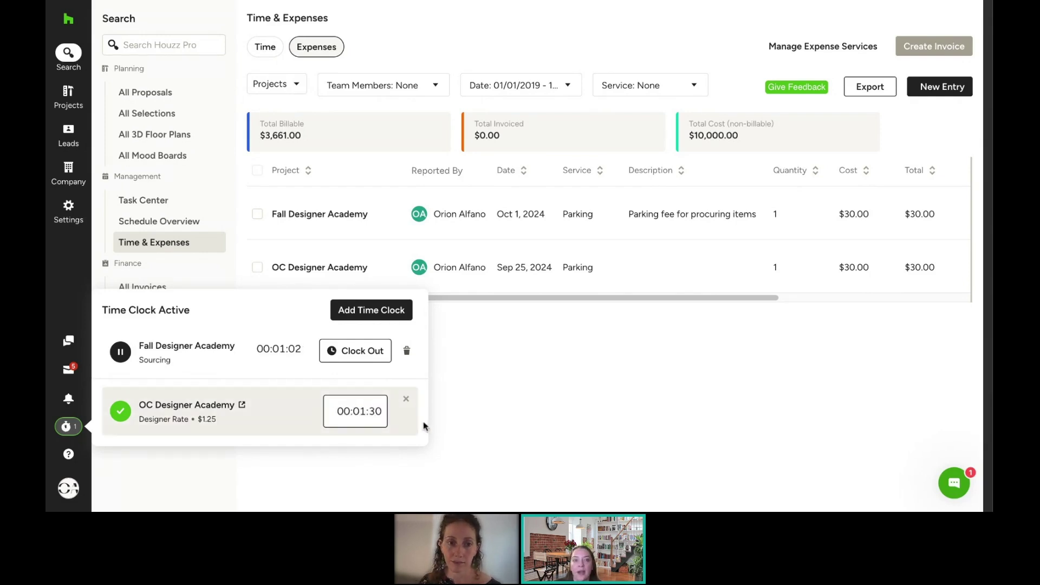
{"action": "left_click", "coordinate": [414, 436]}
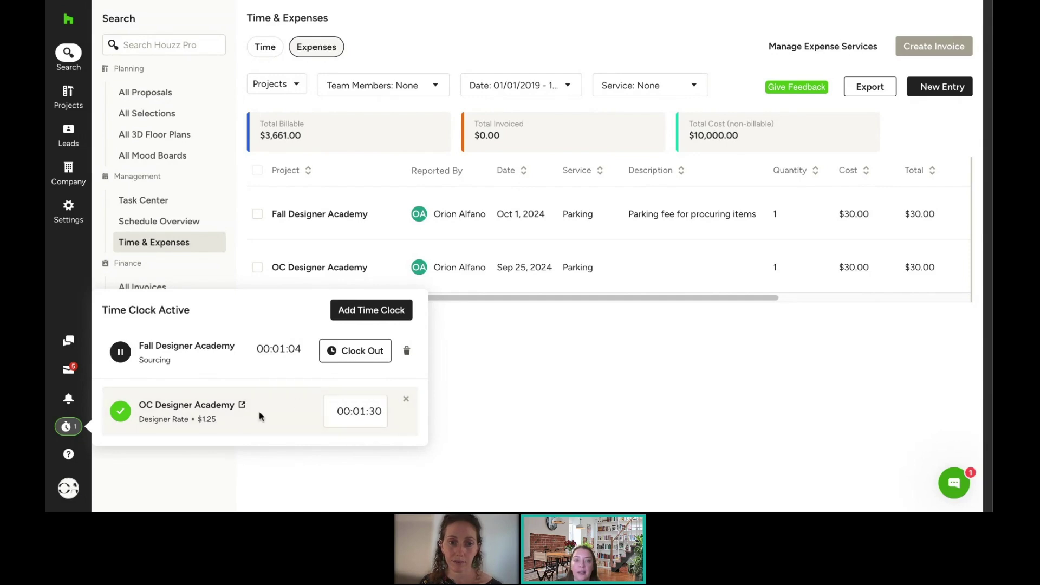
{"action": "left_click", "coordinate": [406, 399]}
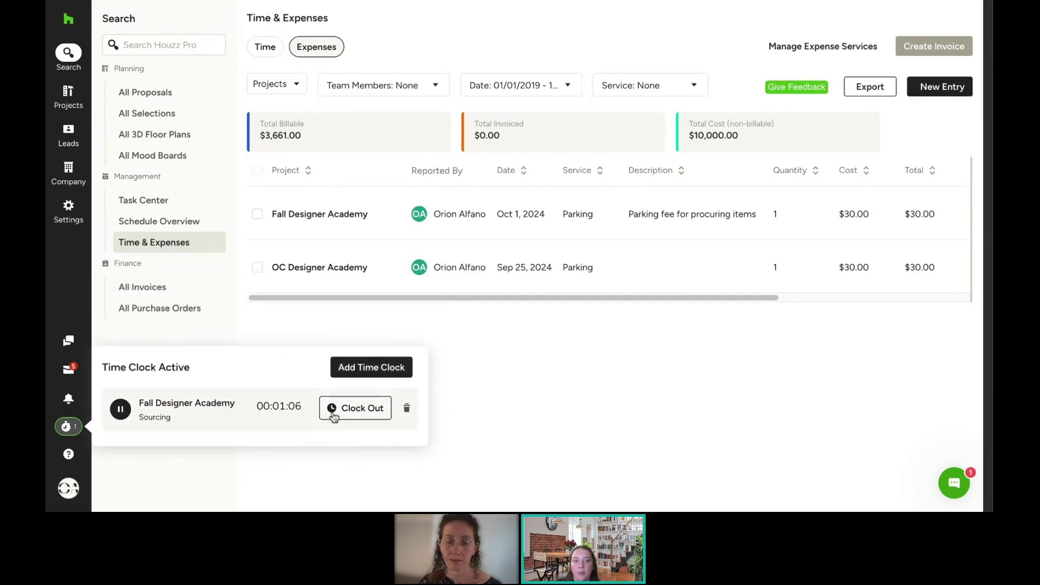
{"action": "left_click", "coordinate": [349, 416]}
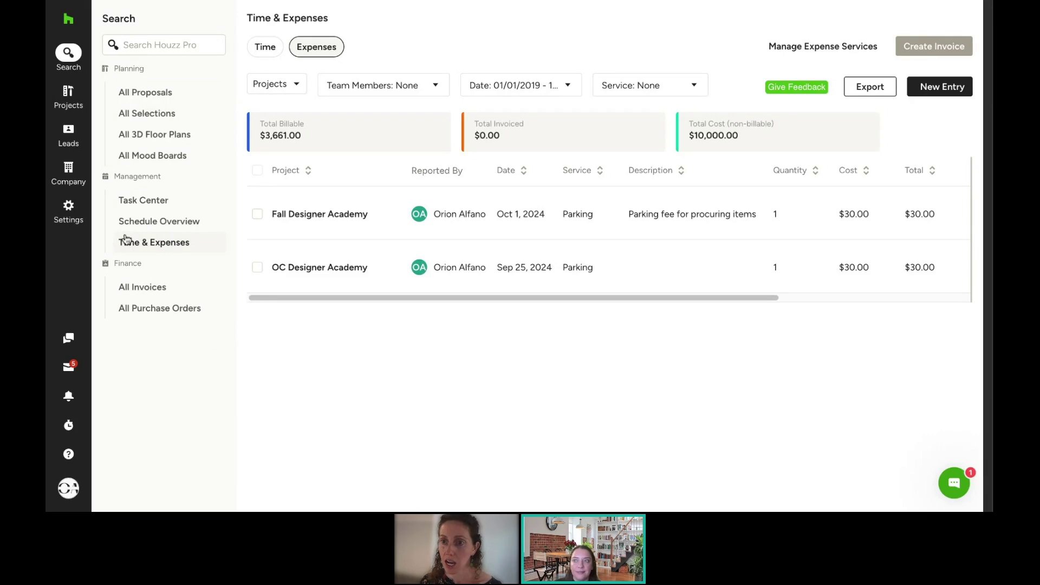
Step: Edit the Fall Designer Academy Sourcing time entry to 01 hour ($50.00)
{"action": "mouse_move", "coordinate": [61, 103]}
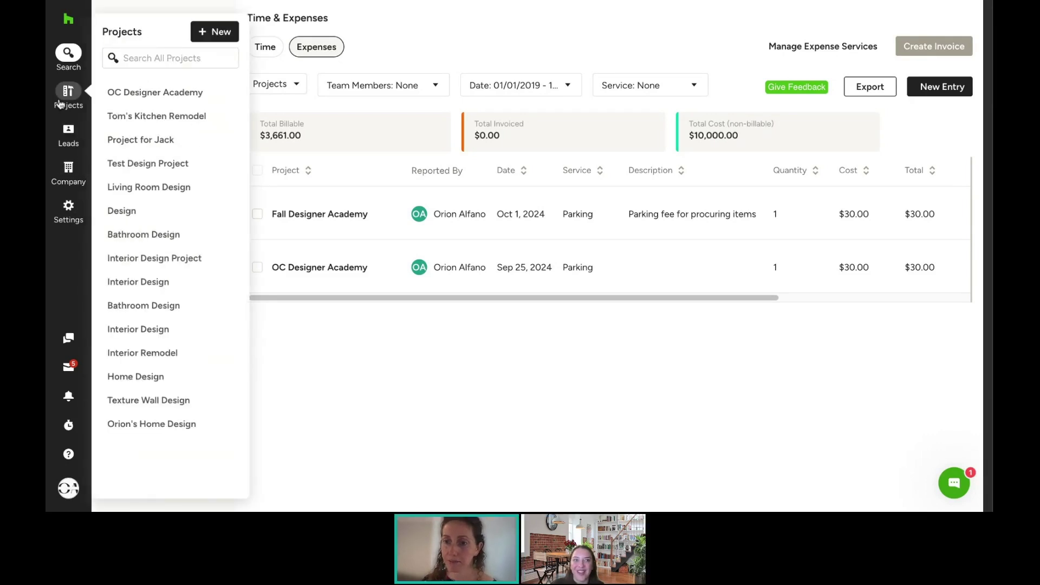
{"action": "left_click", "coordinate": [60, 103]}
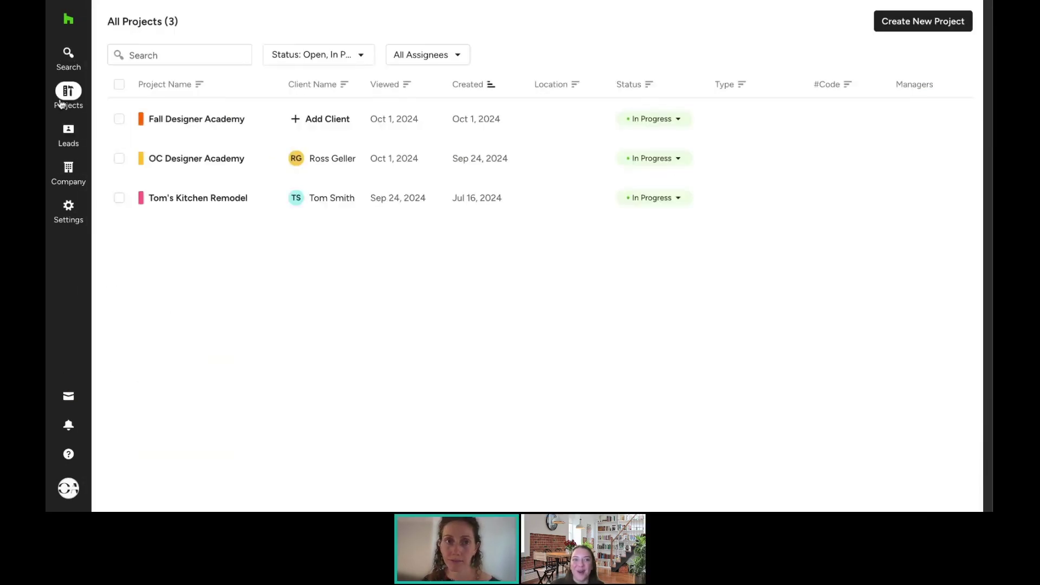
{"action": "left_click", "coordinate": [207, 125]}
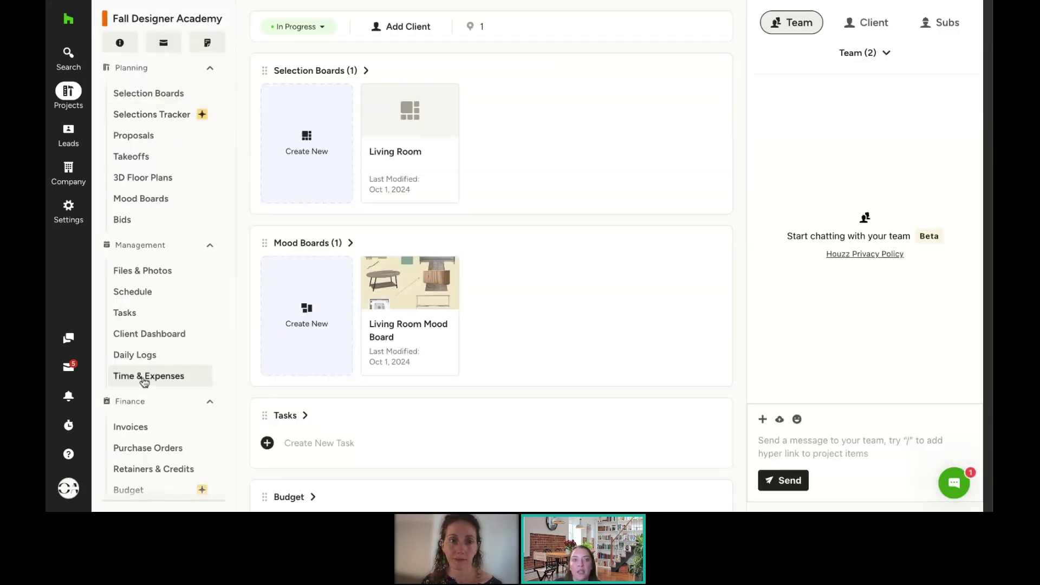
{"action": "left_click", "coordinate": [145, 382]}
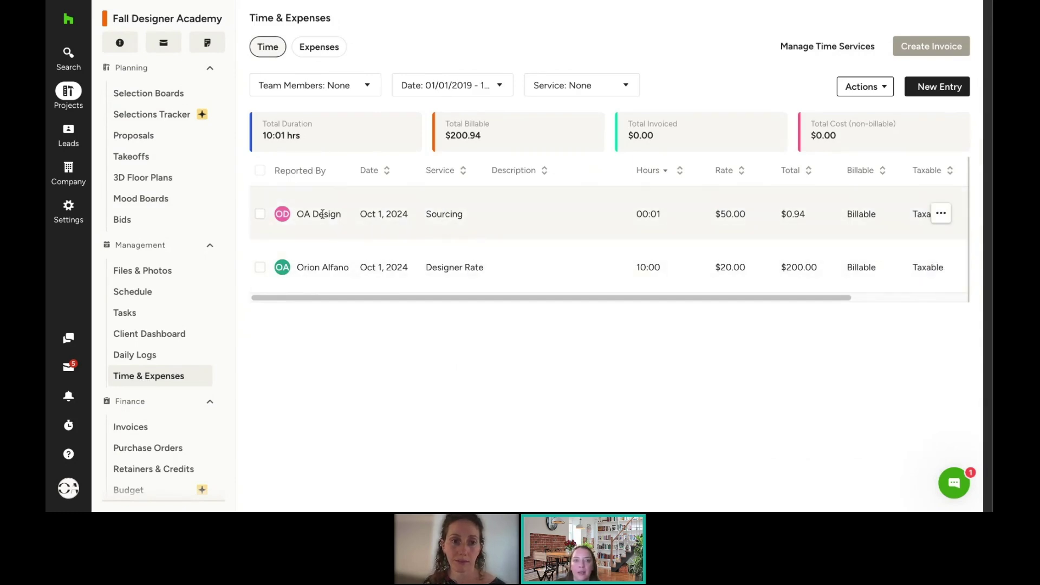
{"action": "left_click", "coordinate": [941, 215]}
{"action": "left_click", "coordinate": [856, 240]}
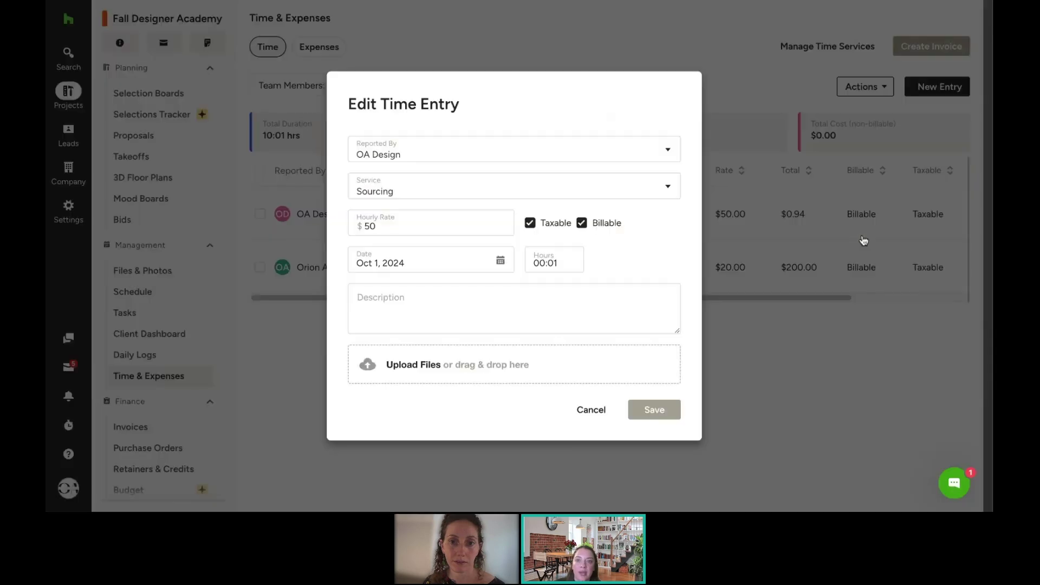
{"action": "left_click_drag", "start_coordinate": [560, 259], "coordinate": [540, 260]}
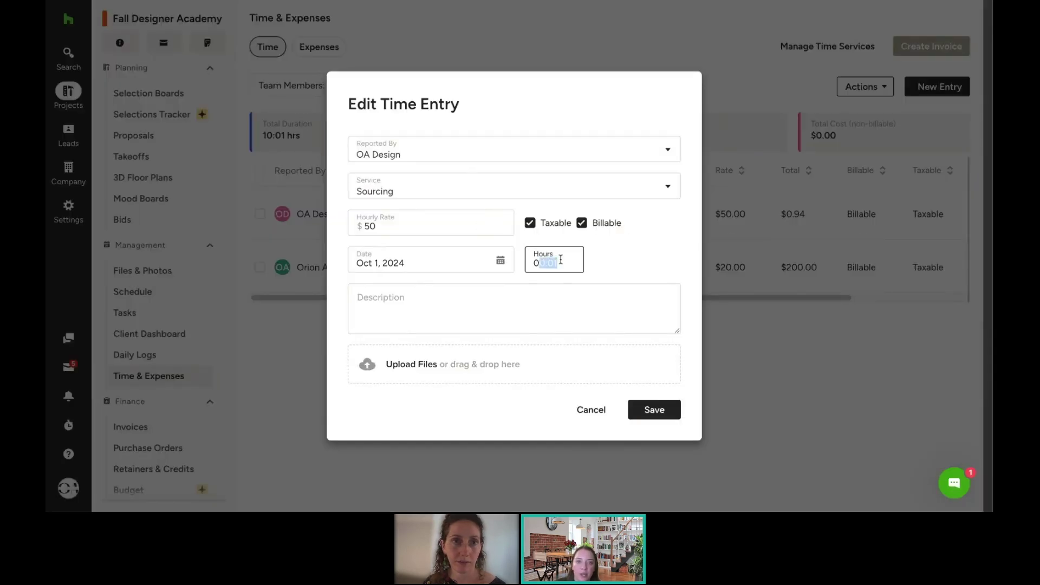
{"action": "type", "text": "1"}
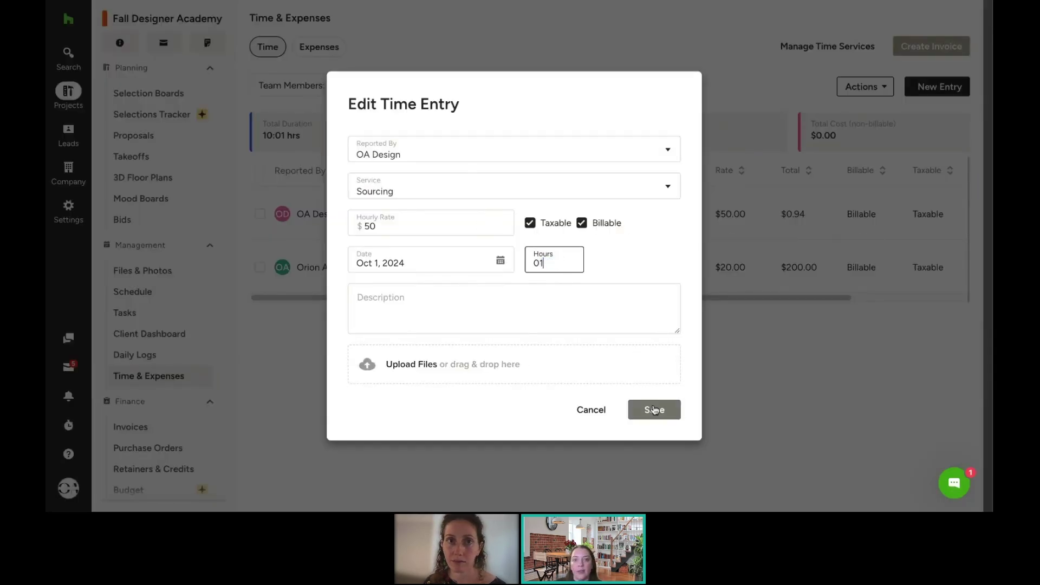
{"action": "left_click", "coordinate": [654, 409]}
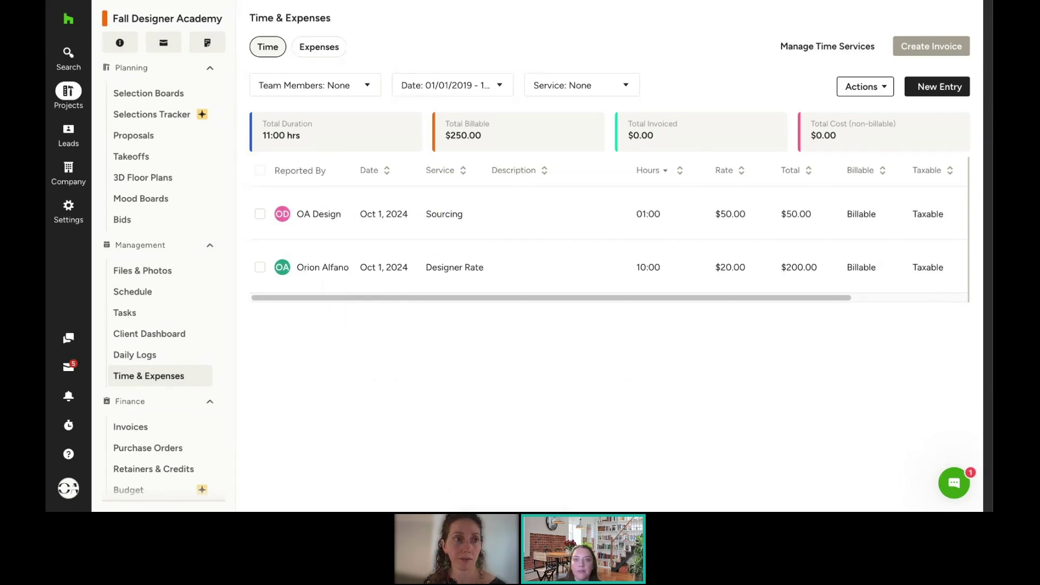
Step: Add the Designer Rate and Sourcing time entries to the partially paid Fall Designer Academy invoice
{"action": "left_click", "coordinate": [259, 215]}
{"action": "left_click", "coordinate": [260, 271]}
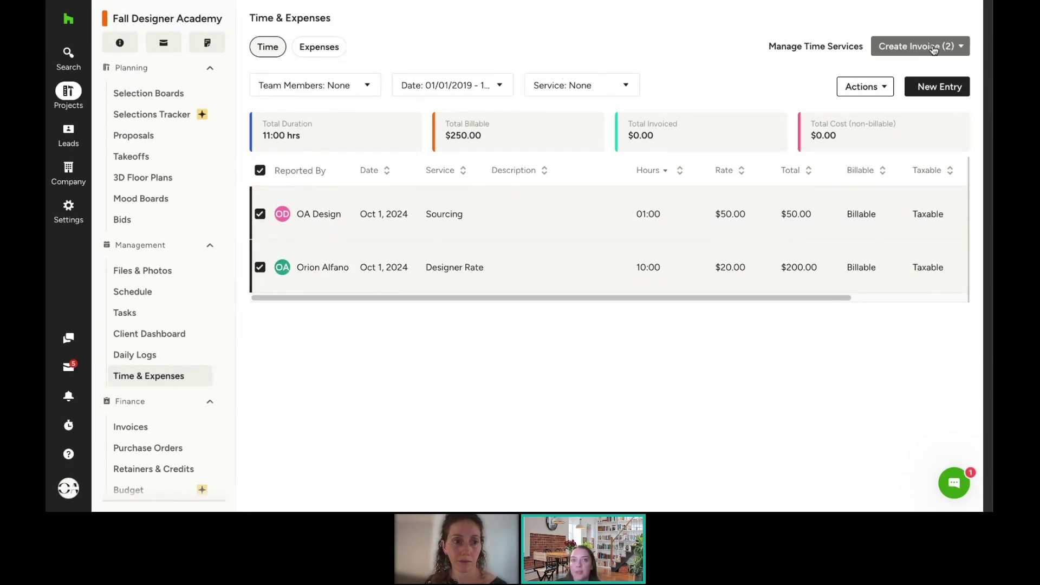
{"action": "left_click", "coordinate": [938, 49]}
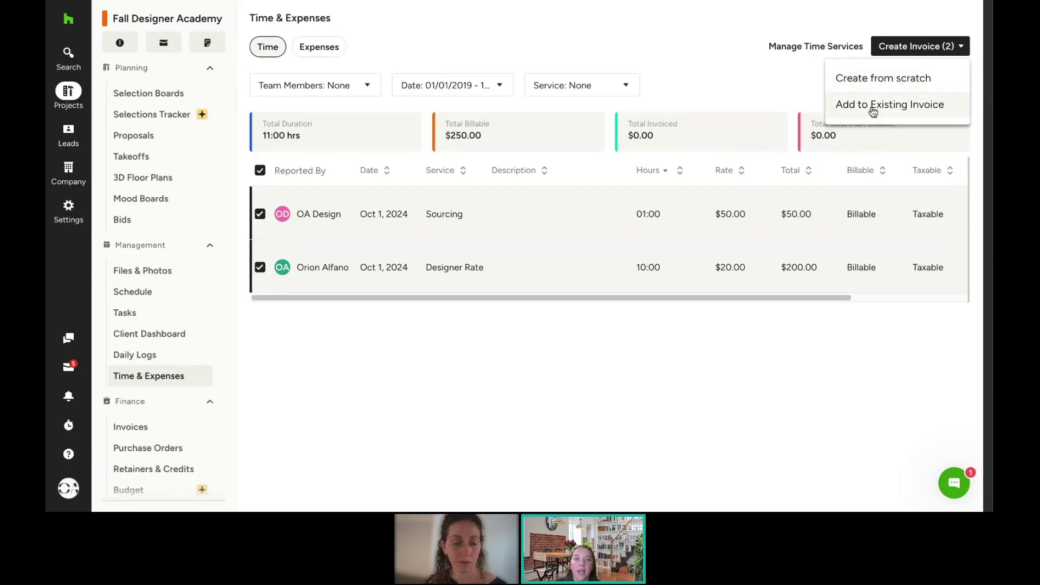
{"action": "left_click", "coordinate": [873, 112]}
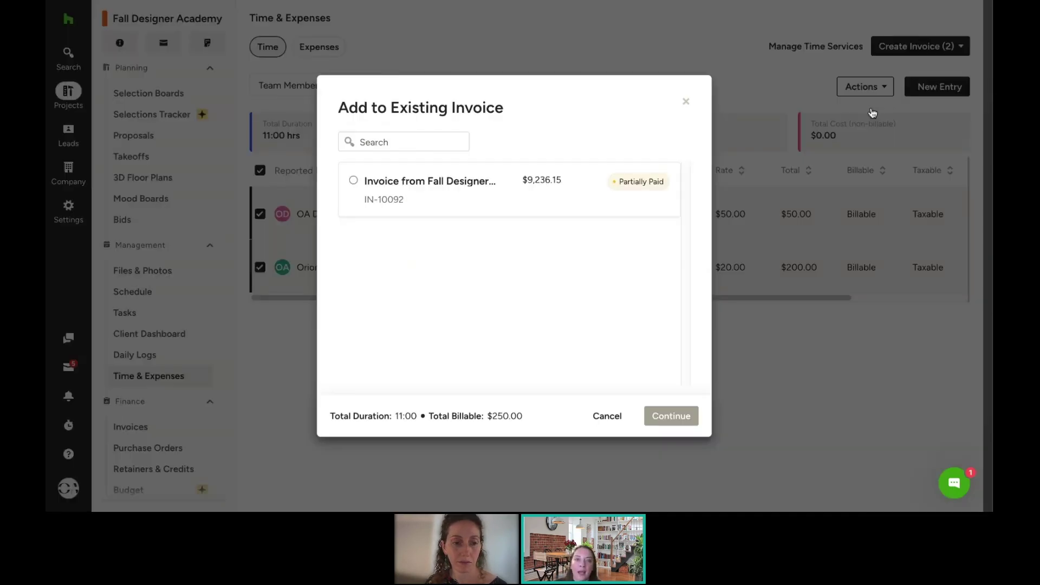
{"action": "left_click", "coordinate": [434, 193]}
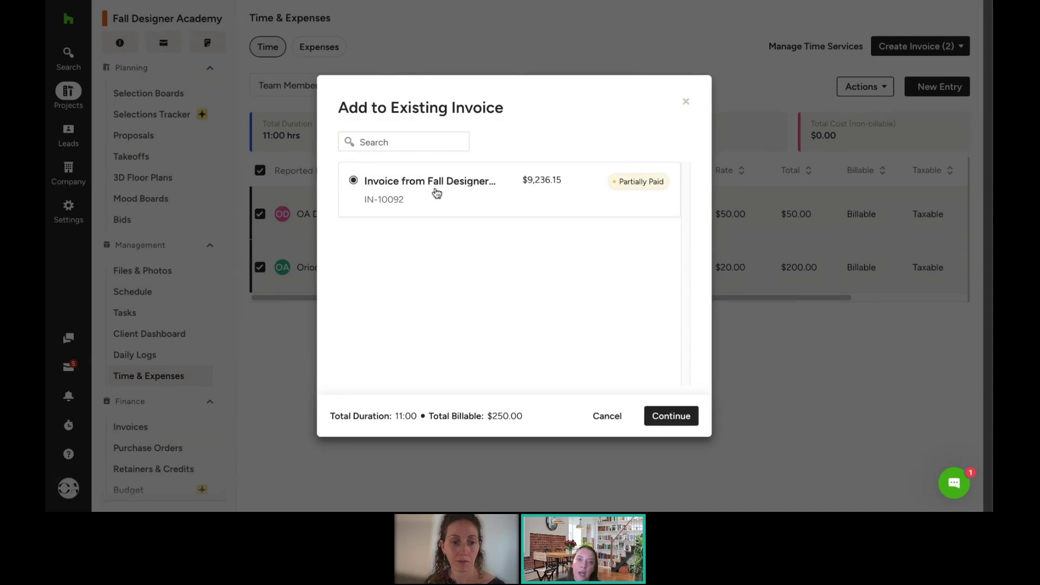
{"action": "left_click", "coordinate": [693, 416]}
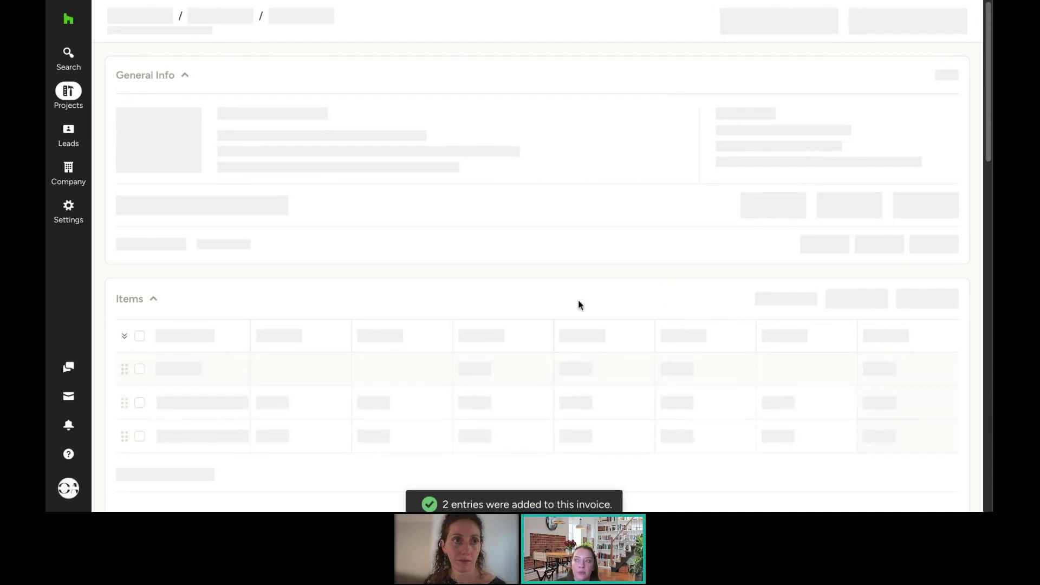
Step: Scroll the invoice Items down to the Living Room Rug and Custom Chair rows
{"action": "scroll", "coordinate": [539, 267], "scroll_direction": "down", "scroll_amount": 5}
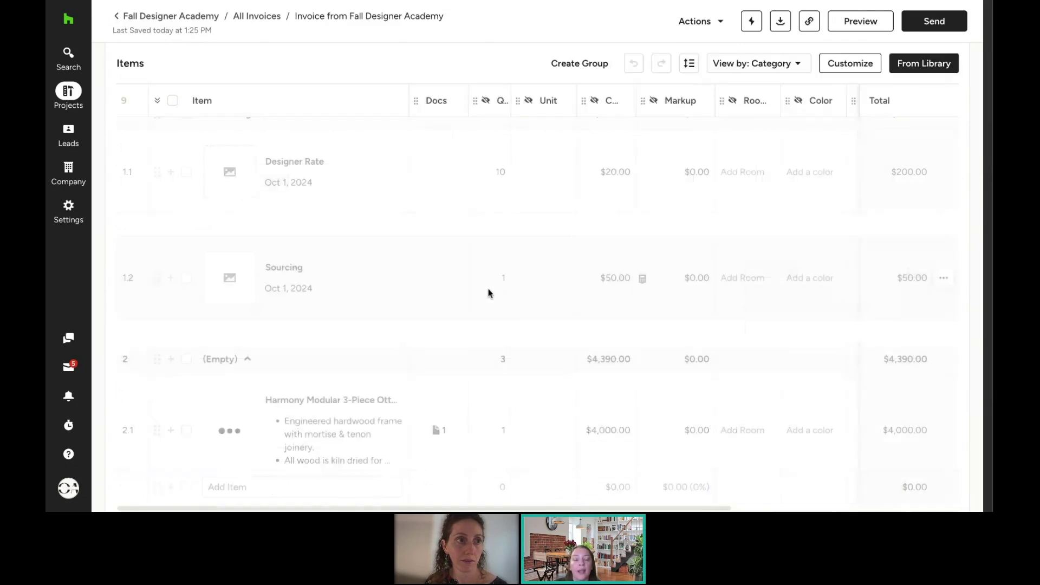
{"action": "scroll", "coordinate": [488, 293], "scroll_direction": "down", "scroll_amount": 5}
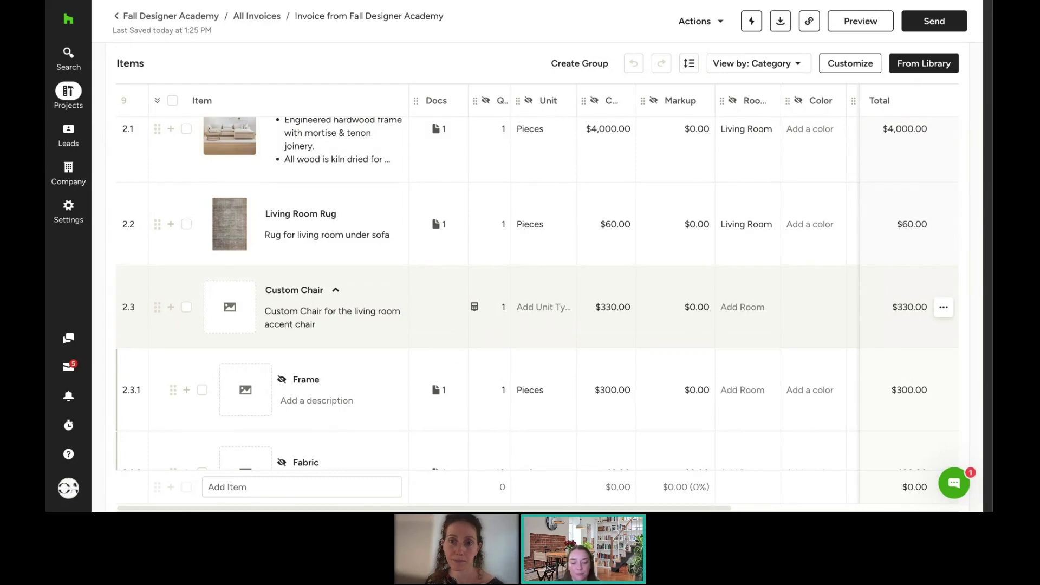
{"action": "scroll", "coordinate": [536, 294], "scroll_direction": "down", "scroll_amount": 1}
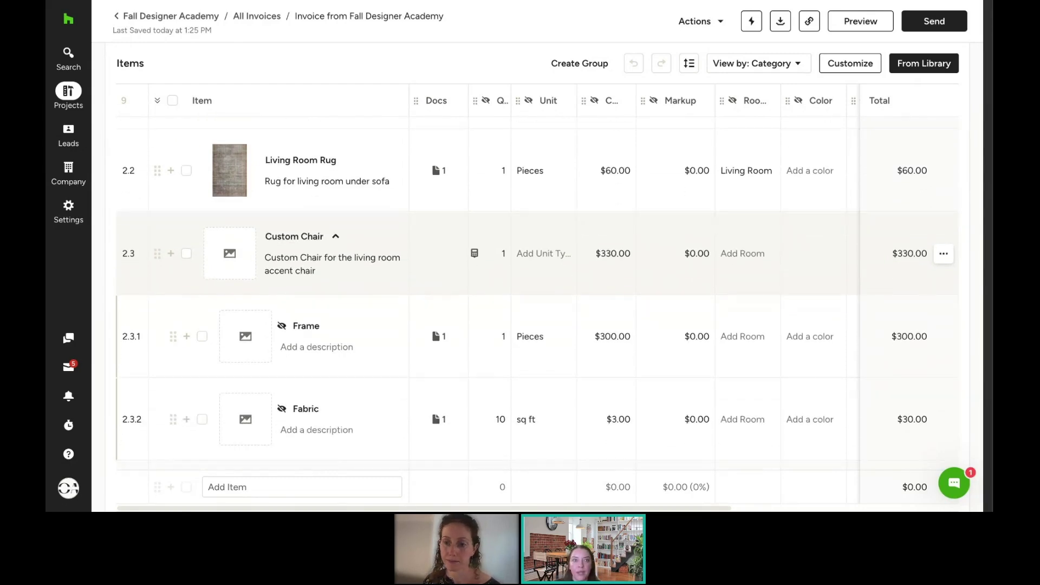
Step: Add the $30.00 Parking expense to the existing Fall Designer Academy invoice
{"action": "left_click", "coordinate": [204, 20]}
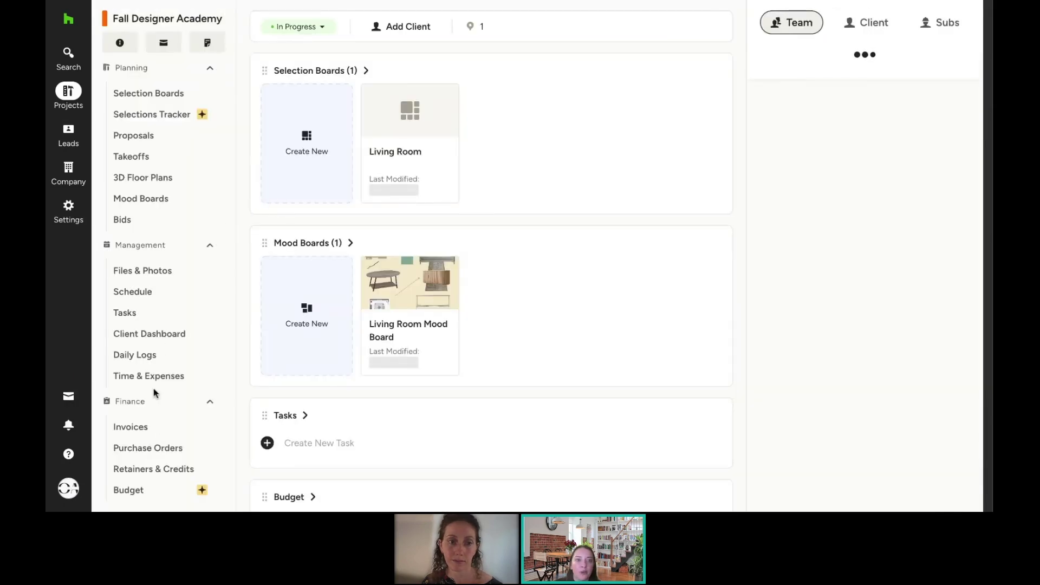
{"action": "left_click", "coordinate": [154, 376]}
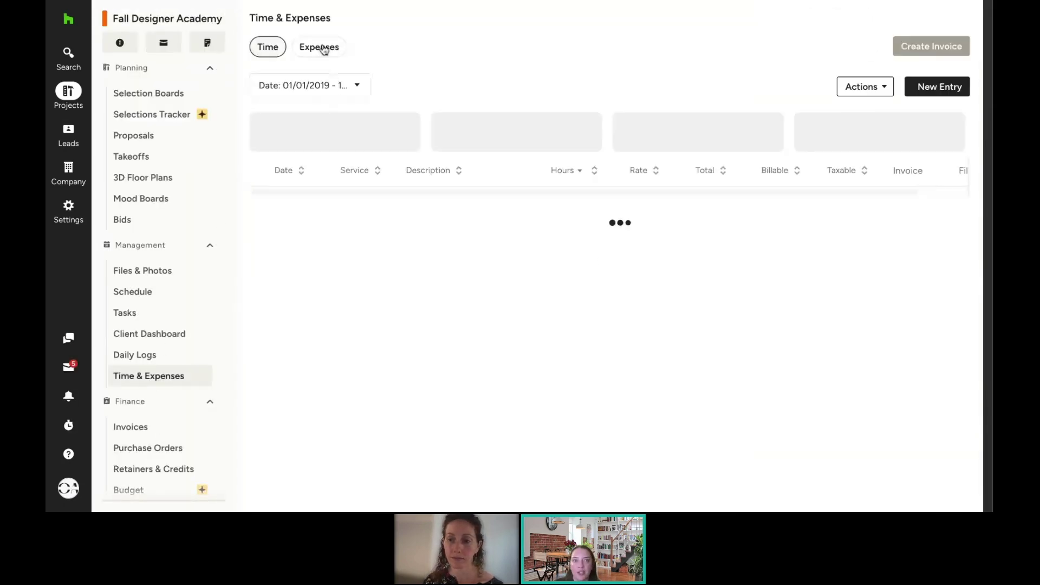
{"action": "left_click", "coordinate": [310, 48]}
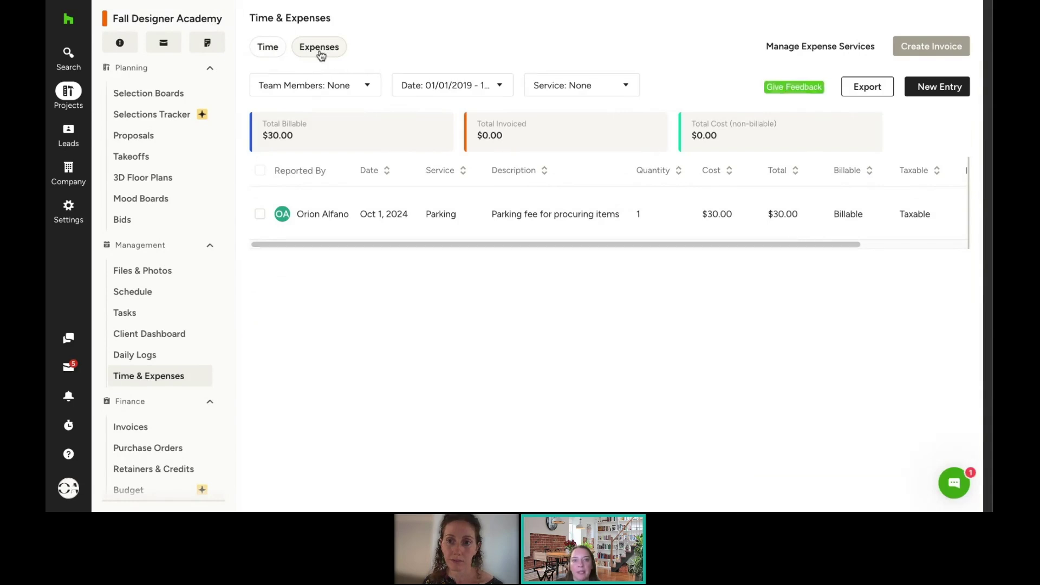
{"action": "left_click", "coordinate": [260, 214]}
{"action": "left_click", "coordinate": [921, 50]}
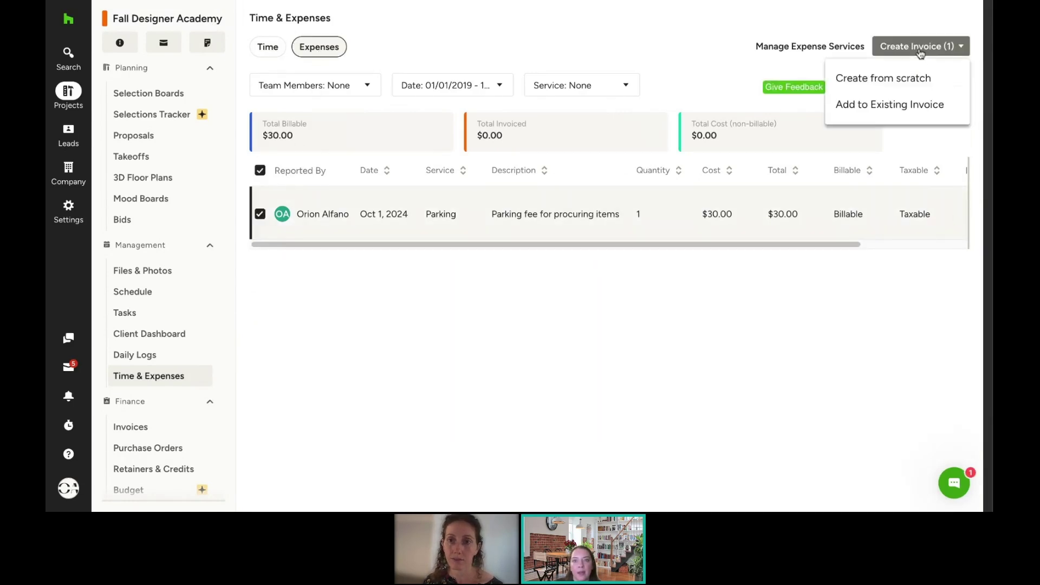
{"action": "left_click", "coordinate": [901, 106]}
{"action": "left_click", "coordinate": [504, 195]}
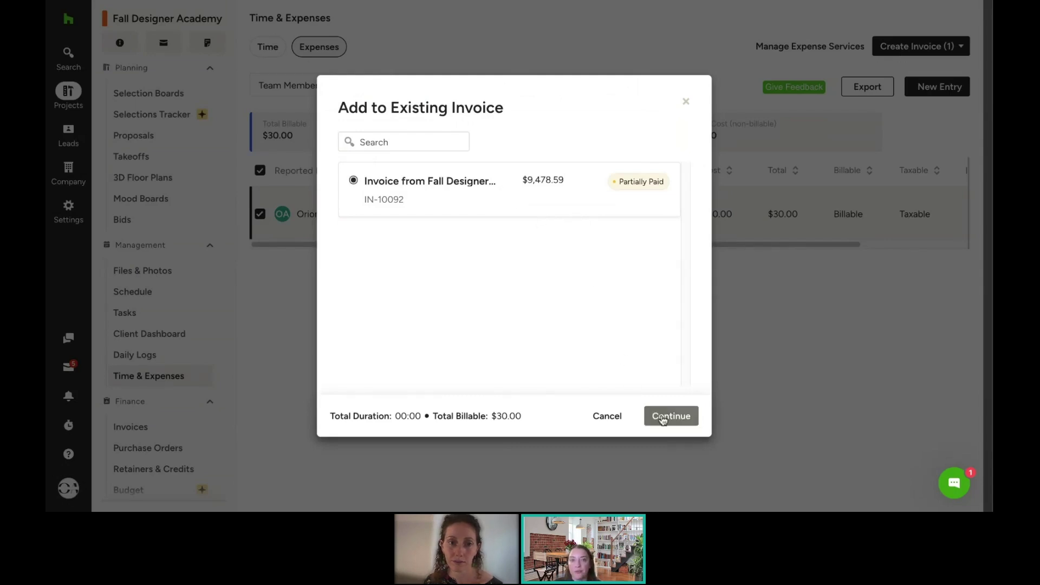
{"action": "left_click", "coordinate": [664, 420]}
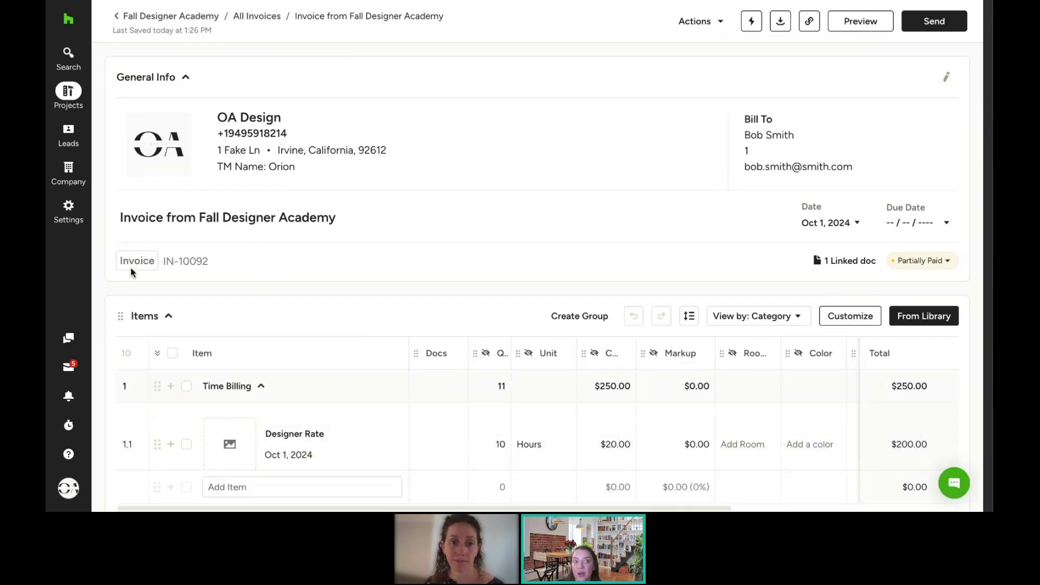
{"action": "mouse_move", "coordinate": [79, 173]}
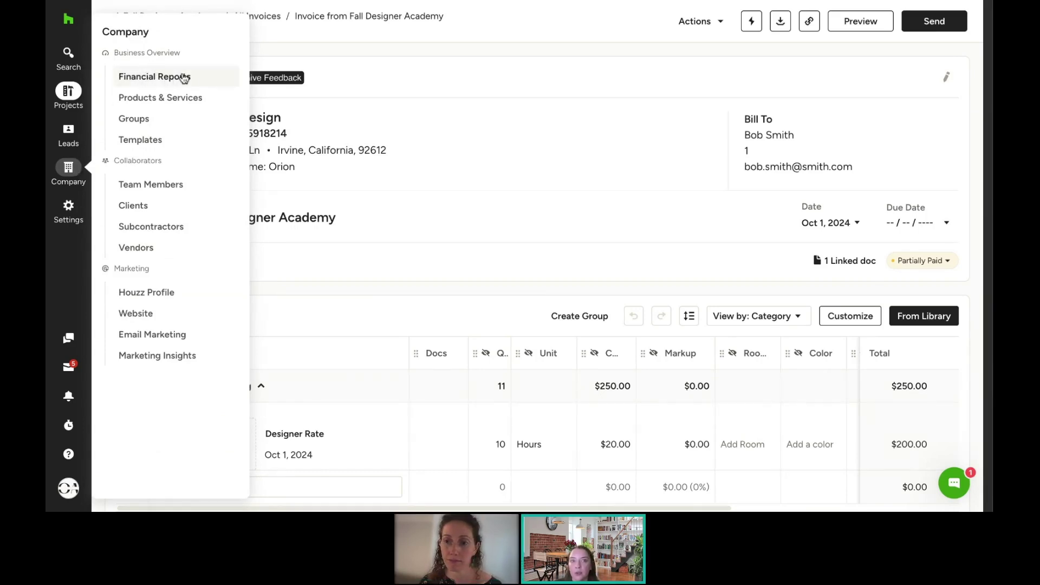
Step: Open Financial Reports and scroll down to the time billing by team member and project reports
{"action": "left_click", "coordinate": [155, 77]}
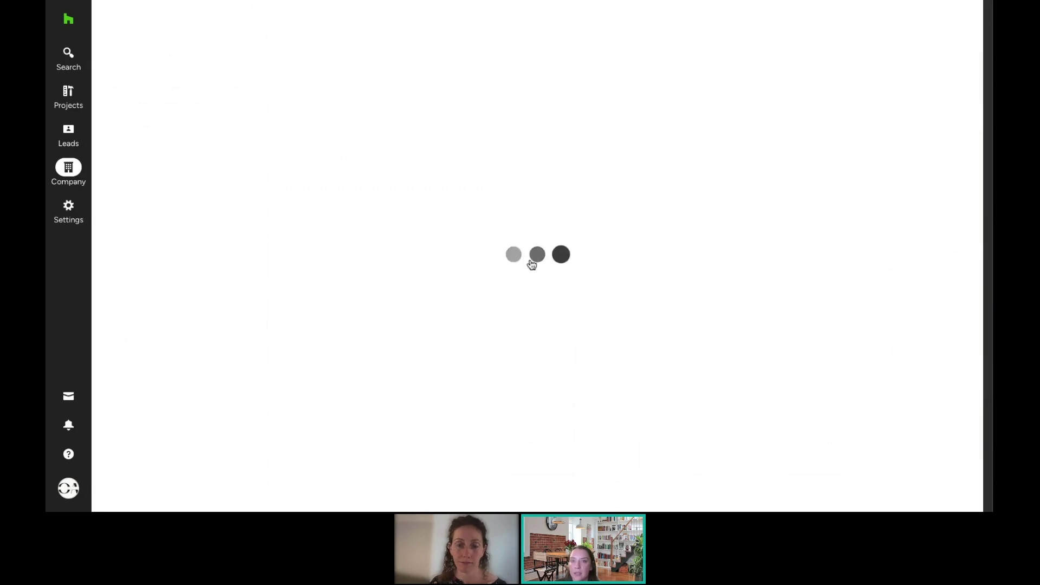
{"action": "scroll", "coordinate": [878, 288], "scroll_direction": "down", "scroll_amount": 3}
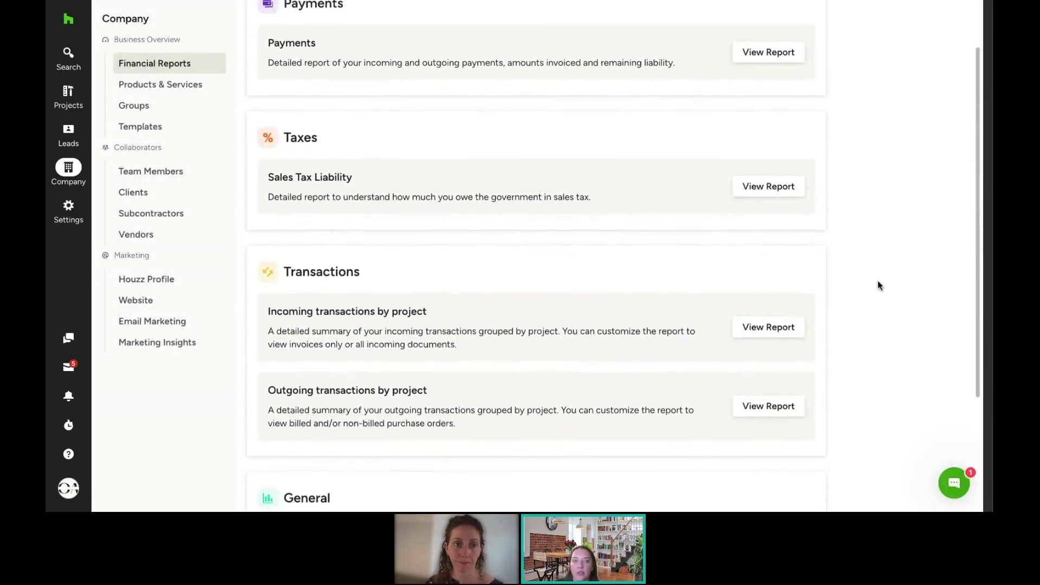
{"action": "scroll", "coordinate": [879, 286], "scroll_direction": "down", "scroll_amount": 1}
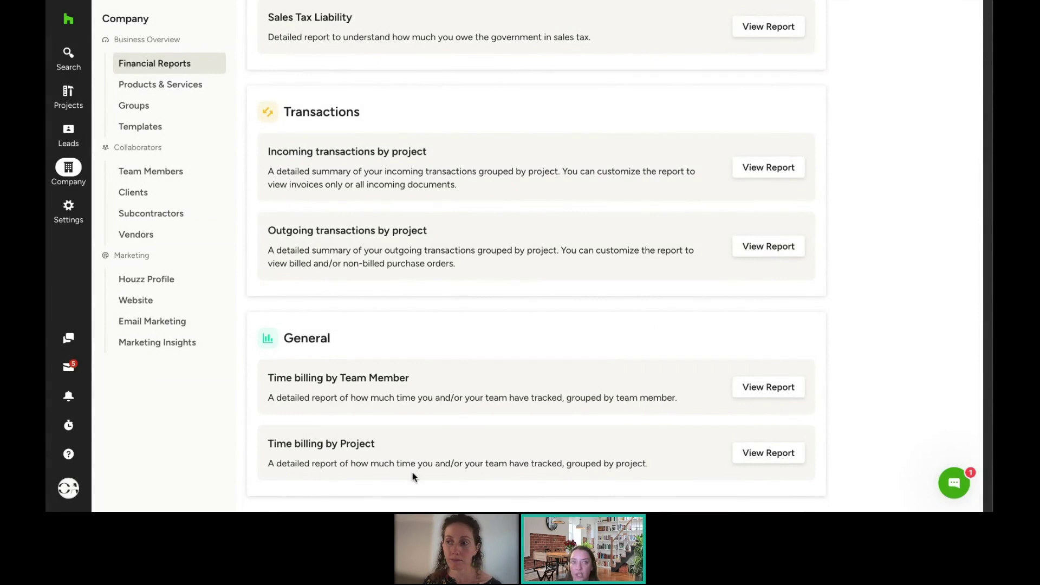
{"action": "mouse_move", "coordinate": [71, 66]}
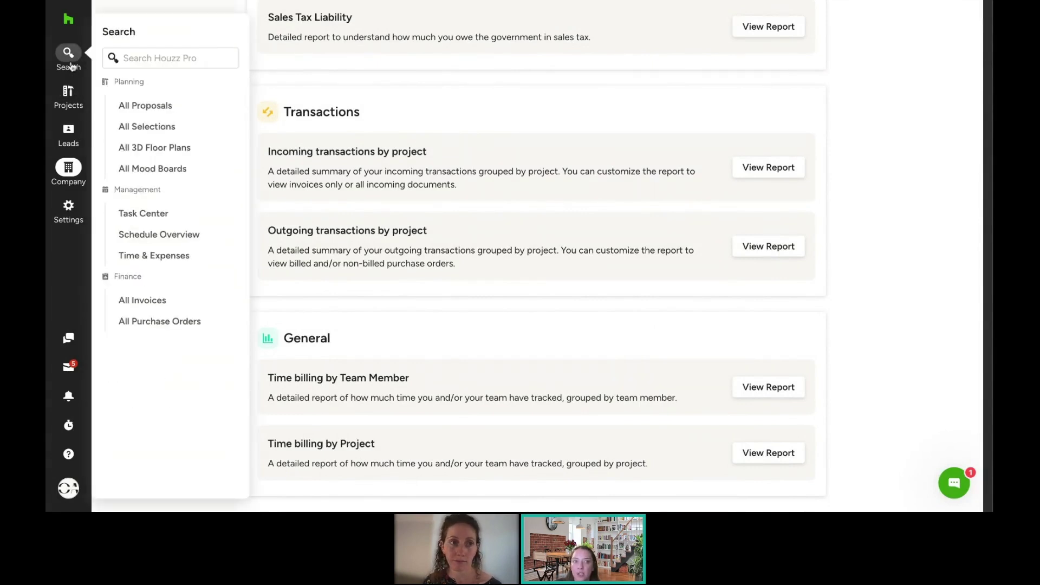
Step: Review company-wide Time & Expenses, its Projects and Team Members filters, Import/Export options and notifications
{"action": "left_click", "coordinate": [156, 258]}
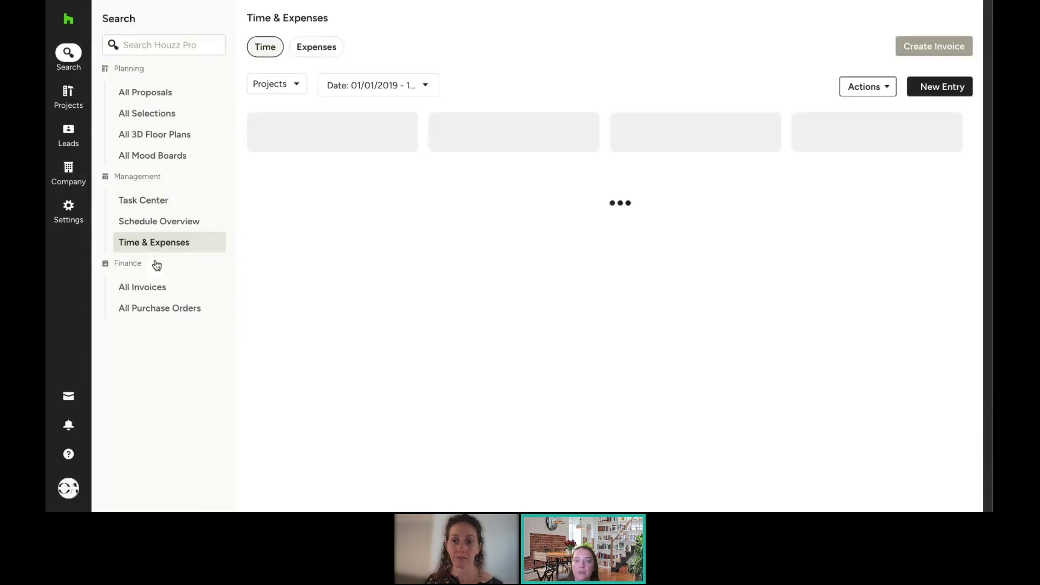
{"action": "left_click", "coordinate": [283, 90]}
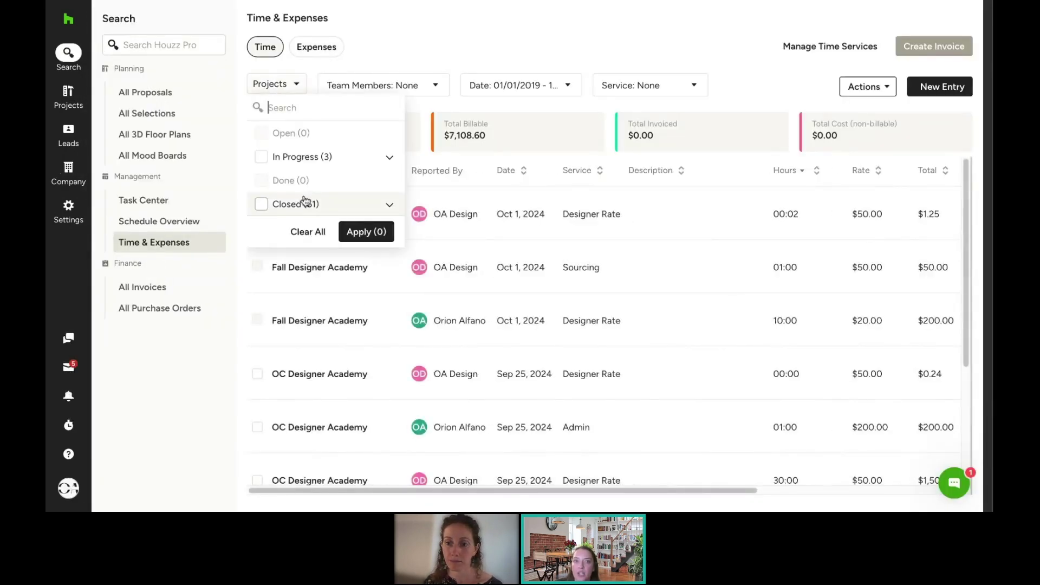
{"action": "left_click", "coordinate": [387, 84]}
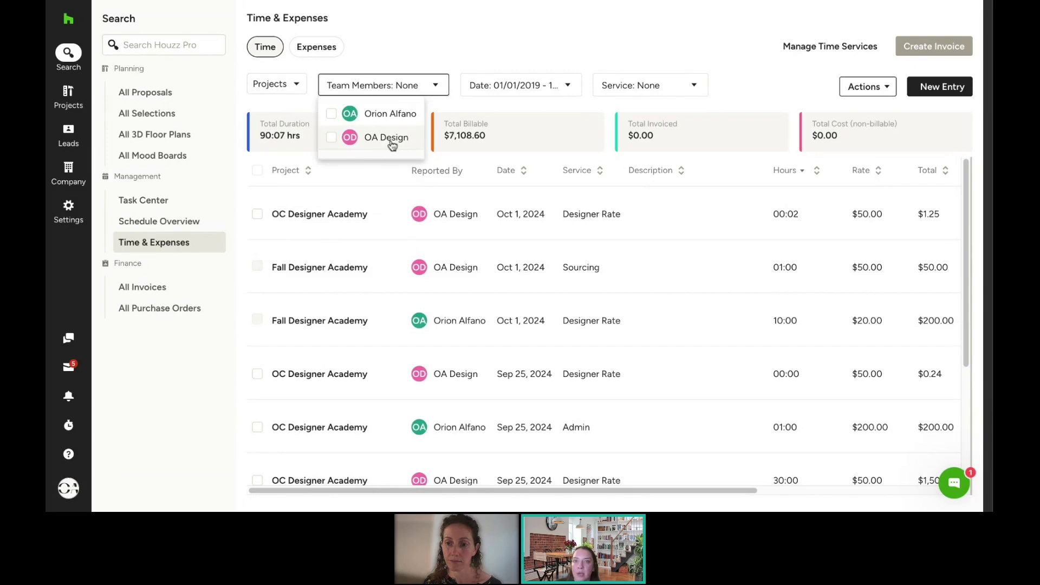
{"action": "left_click", "coordinate": [848, 87]}
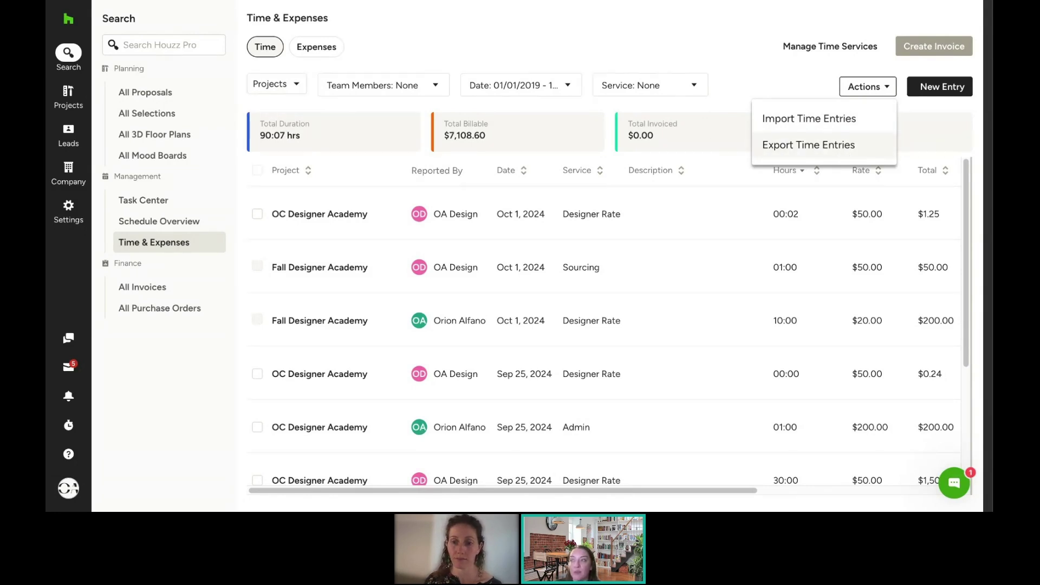
{"action": "left_click", "coordinate": [709, 45]}
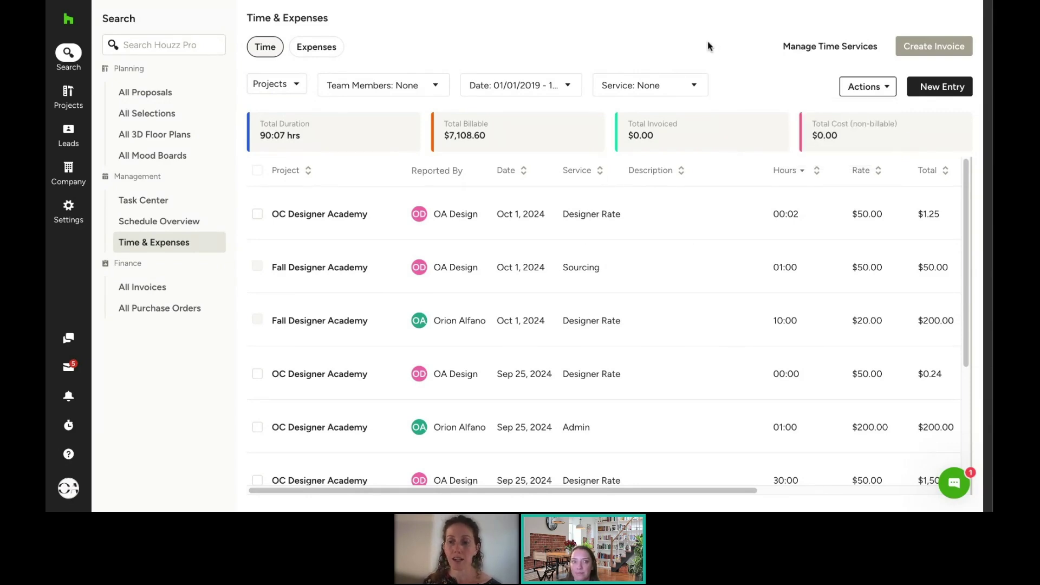
{"action": "left_click", "coordinate": [68, 396]}
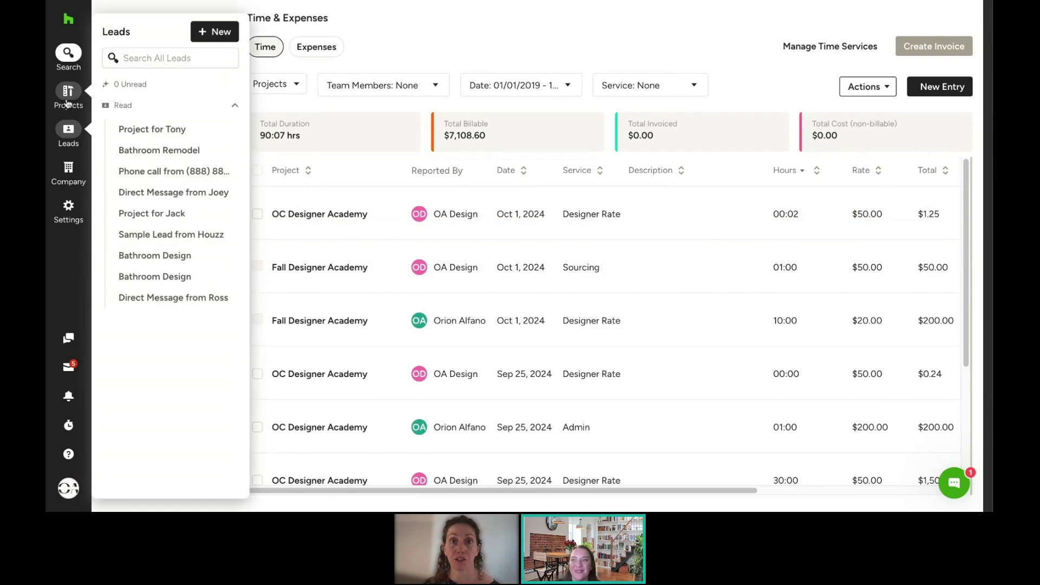
{"action": "mouse_move", "coordinate": [67, 103]}
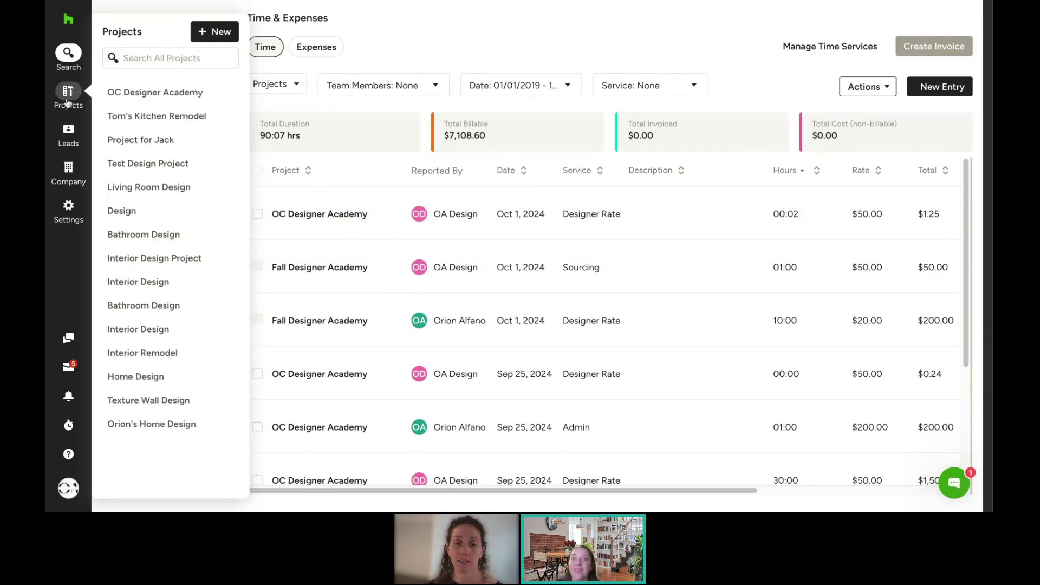
Step: Reopen the Fall Designer Academy invoice and check its $250.00 Time Billing and $30.00 Parking lines
{"action": "left_click", "coordinate": [67, 103]}
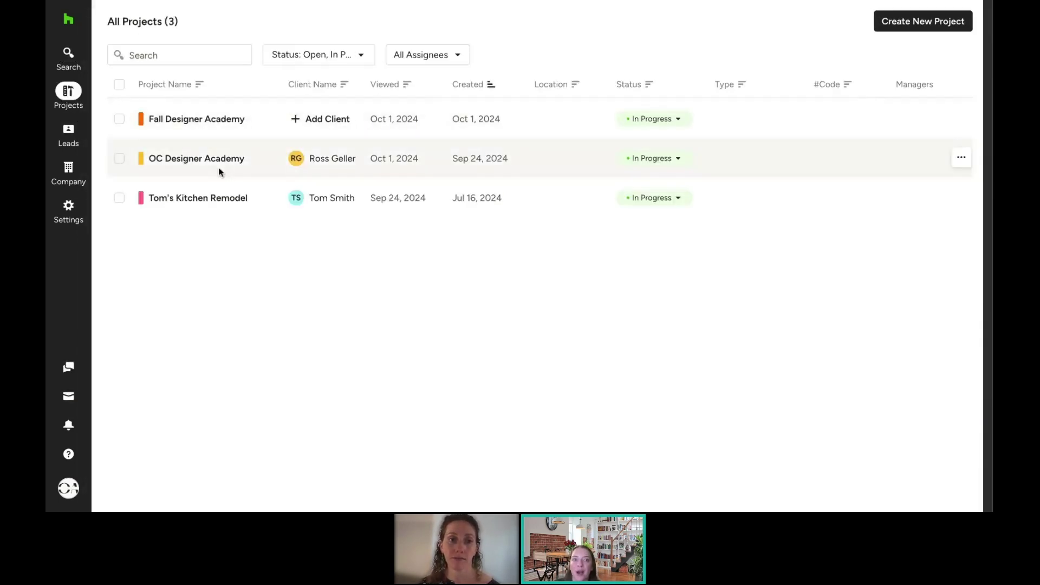
{"action": "left_click", "coordinate": [208, 120]}
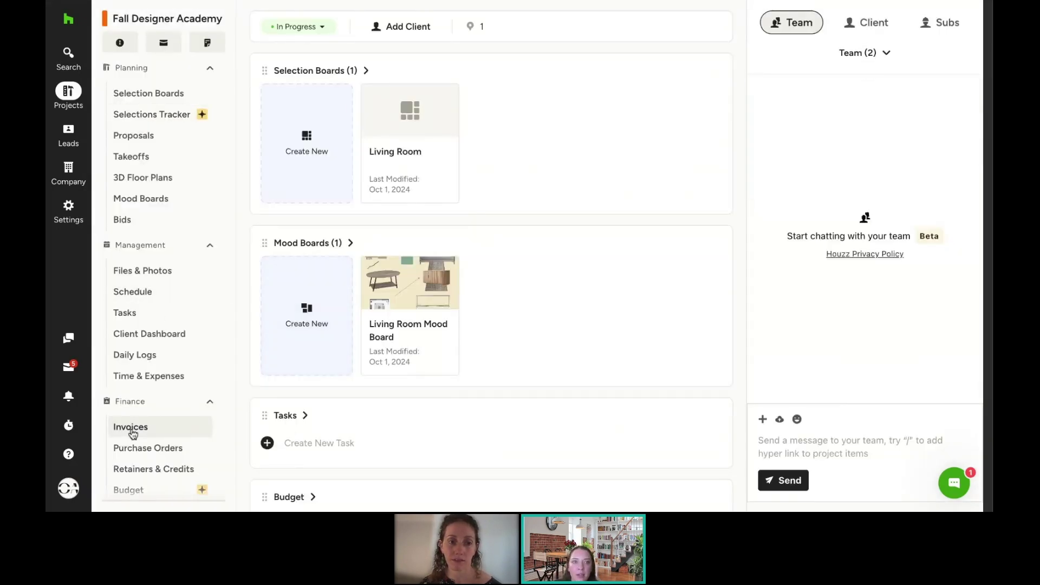
{"action": "left_click", "coordinate": [132, 428]}
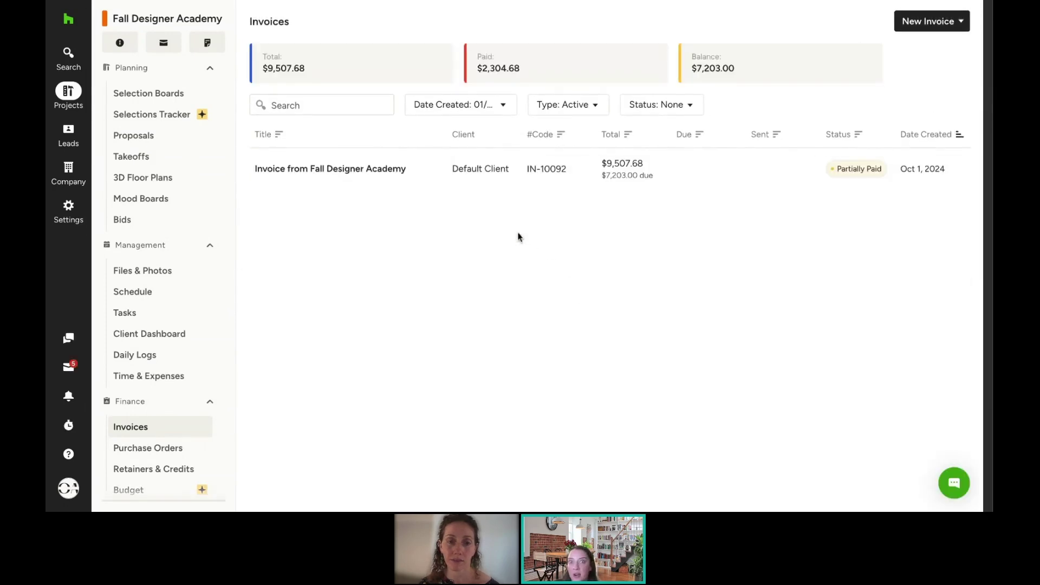
{"action": "left_click", "coordinate": [372, 172]}
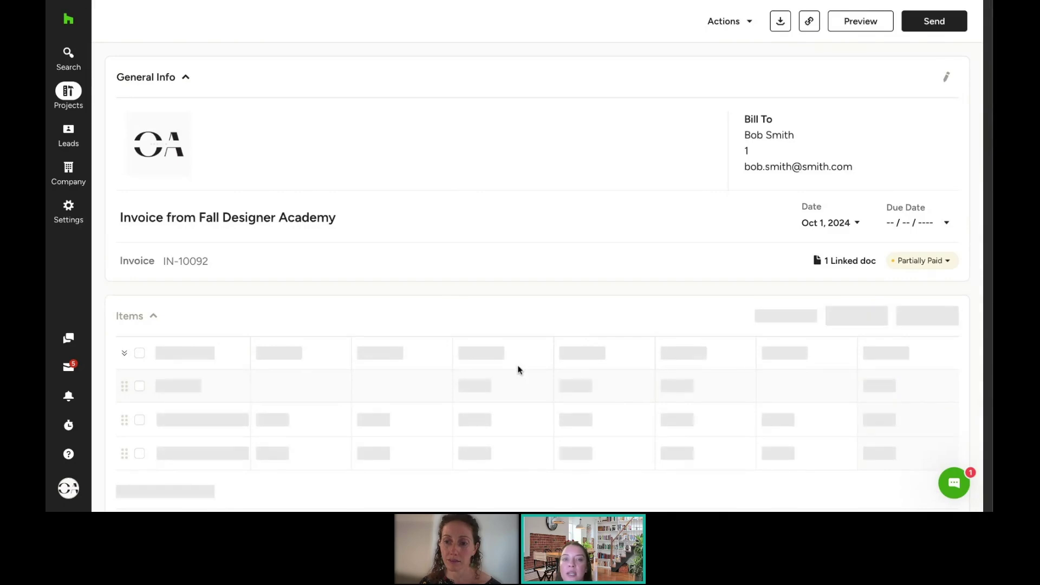
{"action": "scroll", "coordinate": [518, 371], "scroll_direction": "down", "scroll_amount": 5}
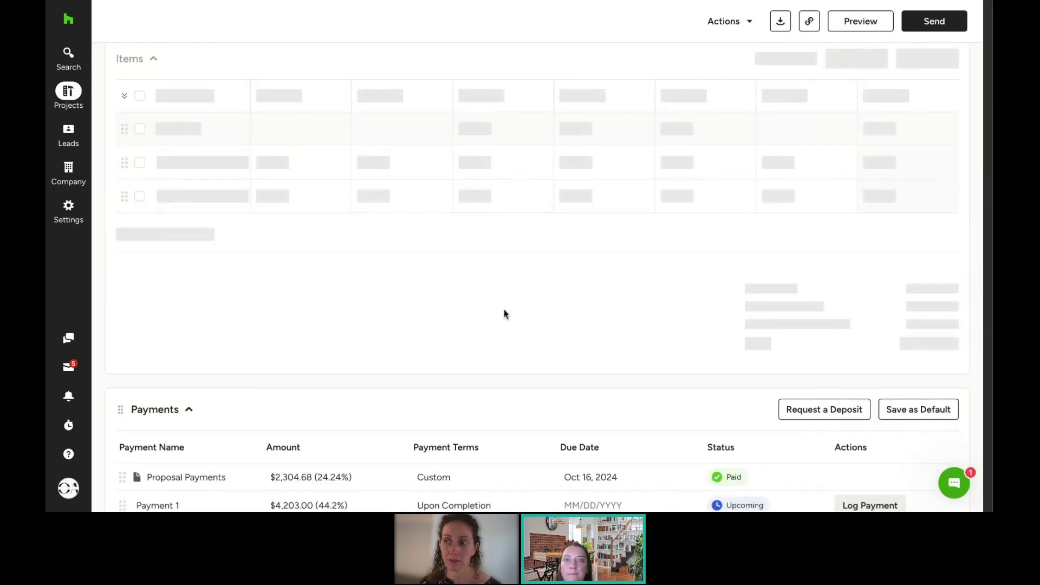
{"action": "scroll", "coordinate": [488, 279], "scroll_direction": "down", "scroll_amount": 5}
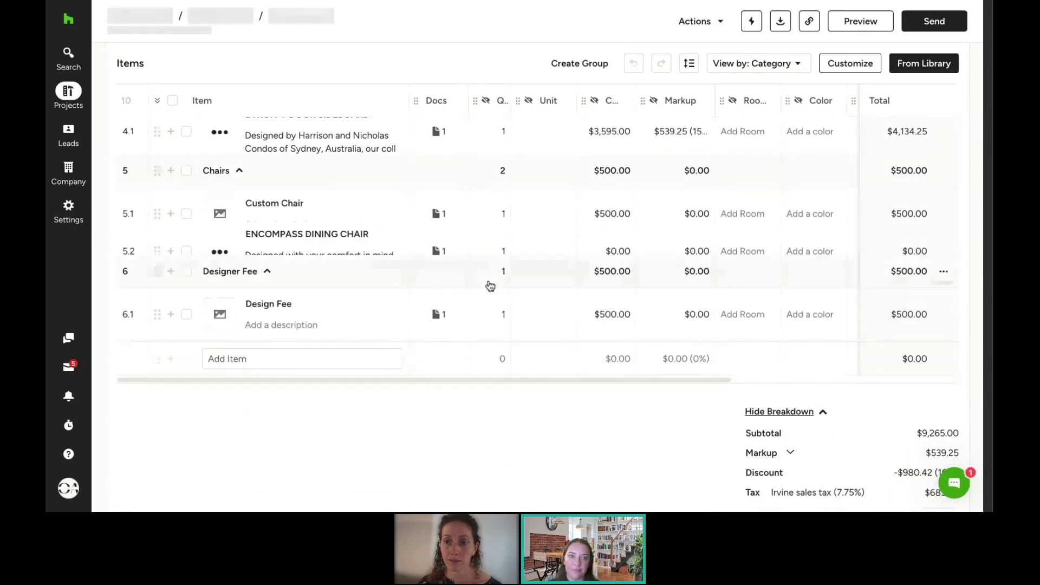
{"action": "scroll", "coordinate": [488, 284], "scroll_direction": "down", "scroll_amount": 2}
{"action": "scroll", "coordinate": [488, 244], "scroll_direction": "up", "scroll_amount": 5}
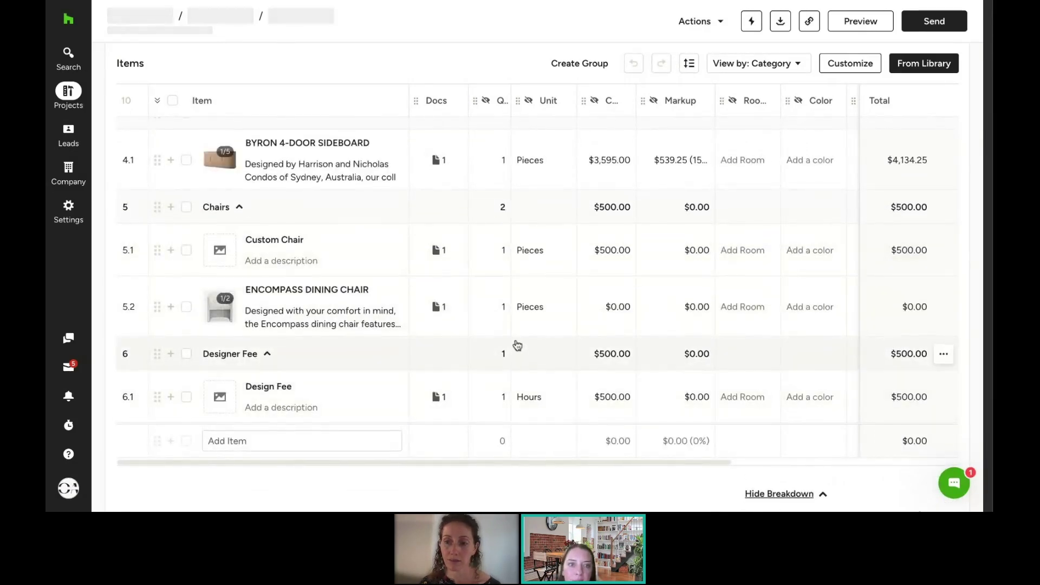
{"action": "scroll", "coordinate": [504, 325], "scroll_direction": "up", "scroll_amount": 5}
{"action": "scroll", "coordinate": [495, 306], "scroll_direction": "up", "scroll_amount": 6}
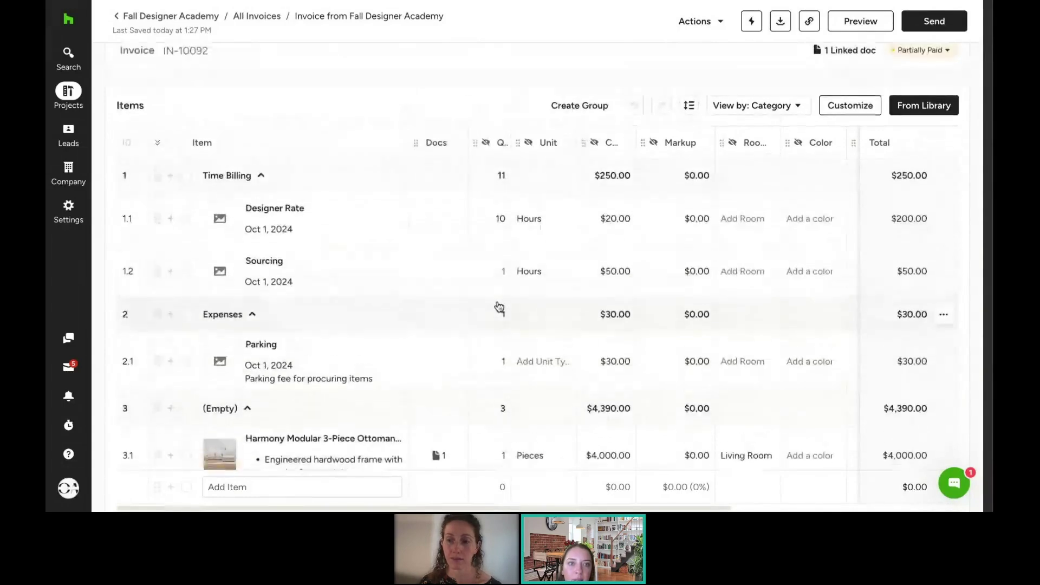
Step: Set the invoice's Designer Rate line to 12 hours at $50.00, totalling $600.00
{"action": "left_click", "coordinate": [500, 224]}
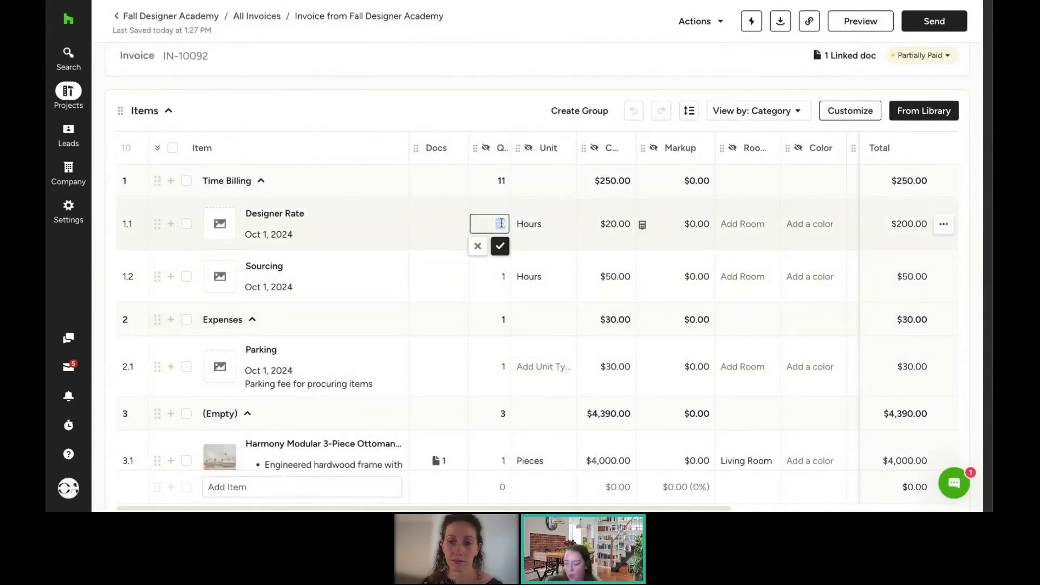
{"action": "left_click", "coordinate": [624, 219]}
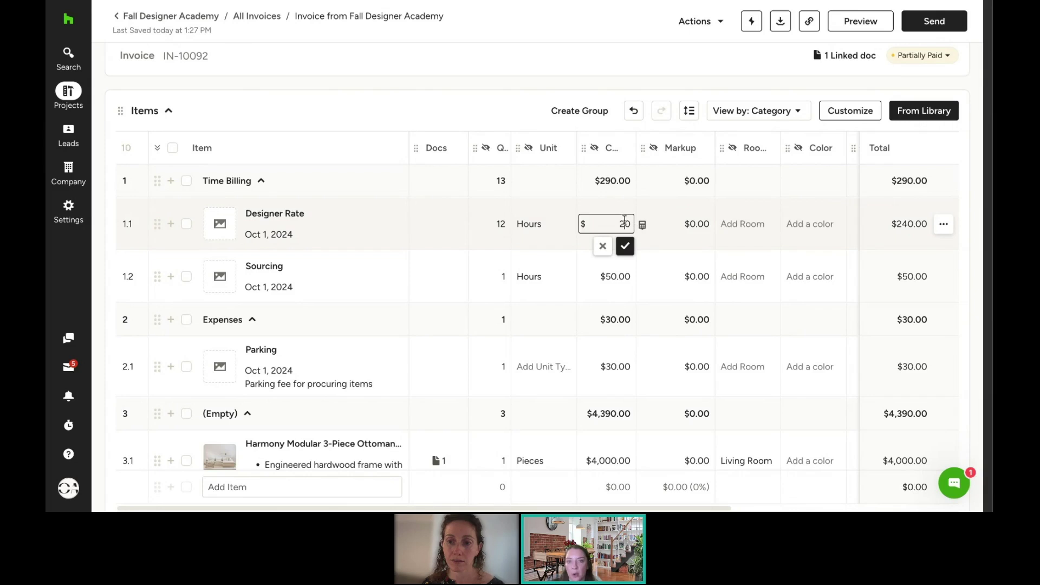
{"action": "type", "text": "50"}
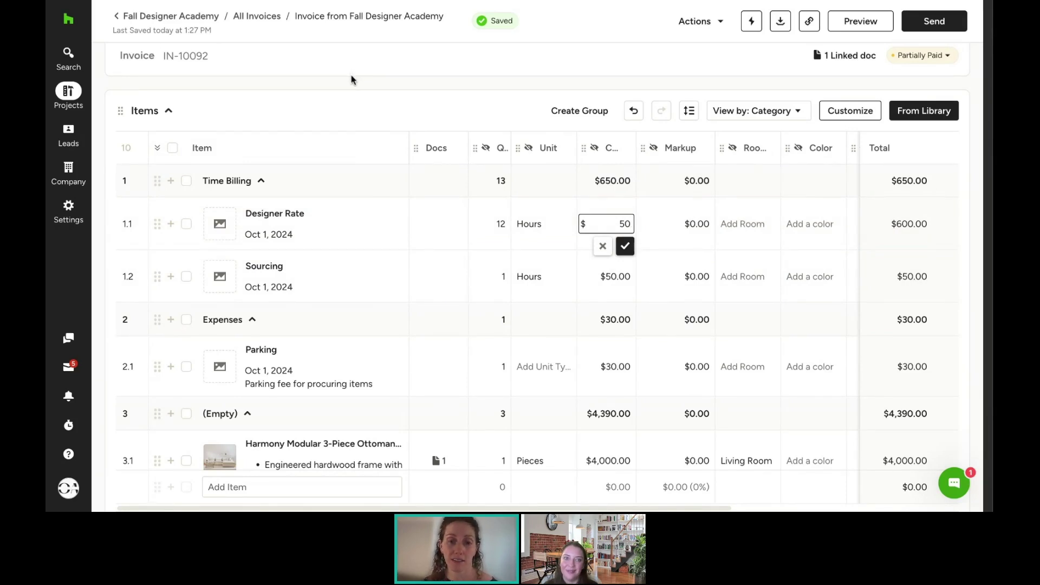
{"action": "left_click", "coordinate": [68, 168]}
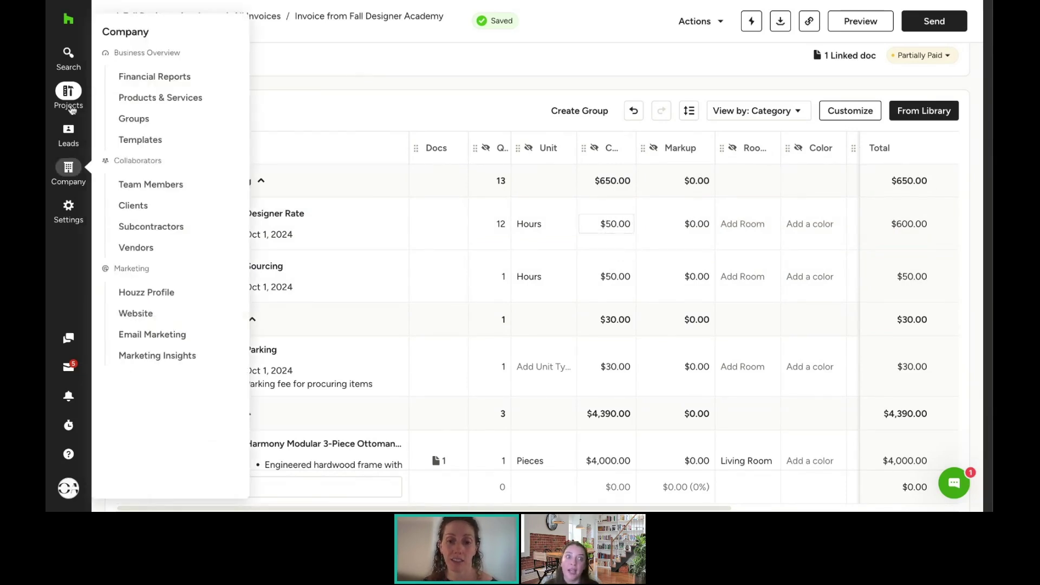
{"action": "left_click", "coordinate": [69, 53]}
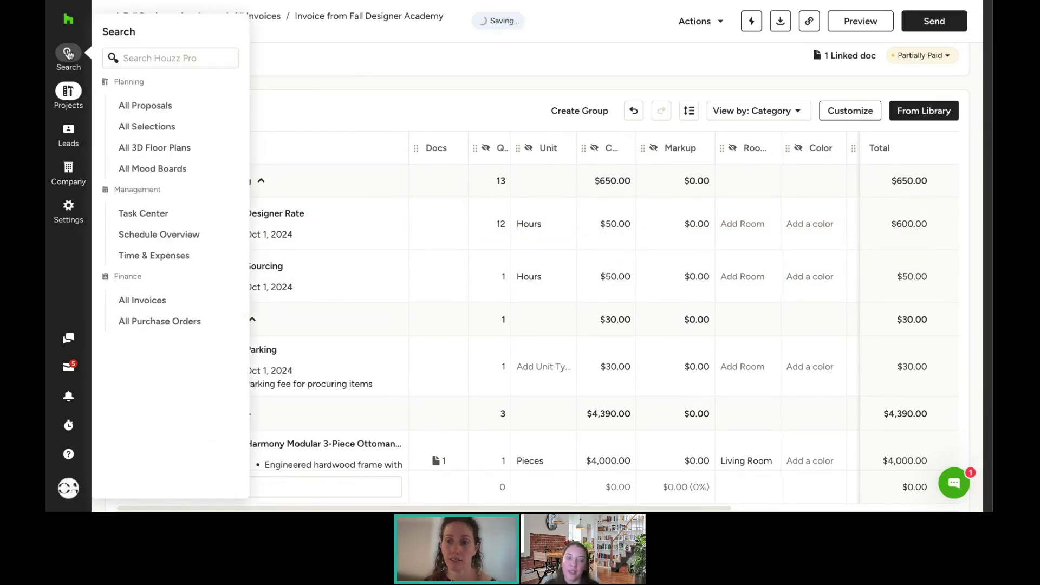
{"action": "left_click", "coordinate": [155, 256]}
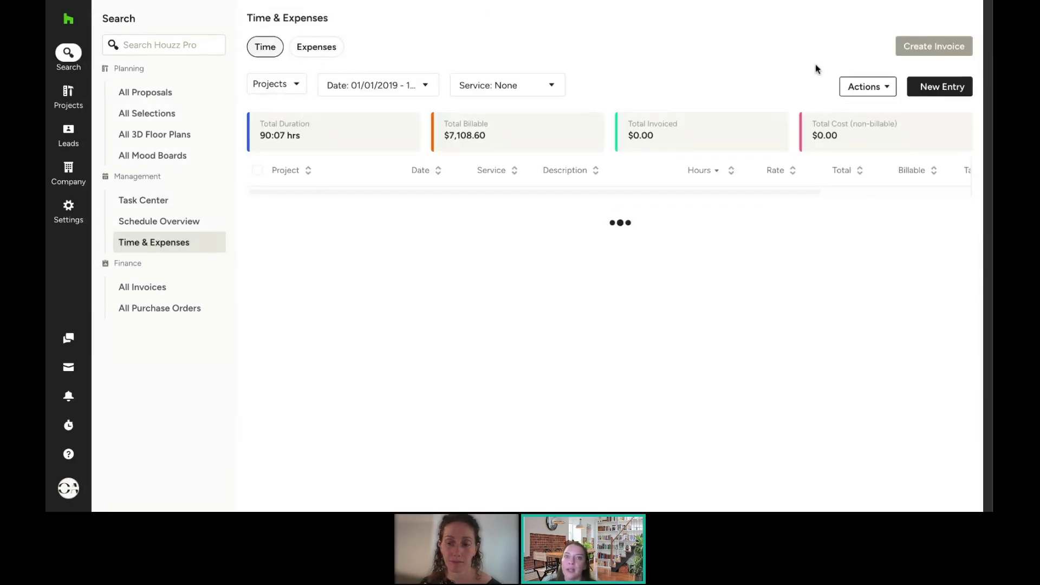
{"action": "left_click", "coordinate": [819, 47]}
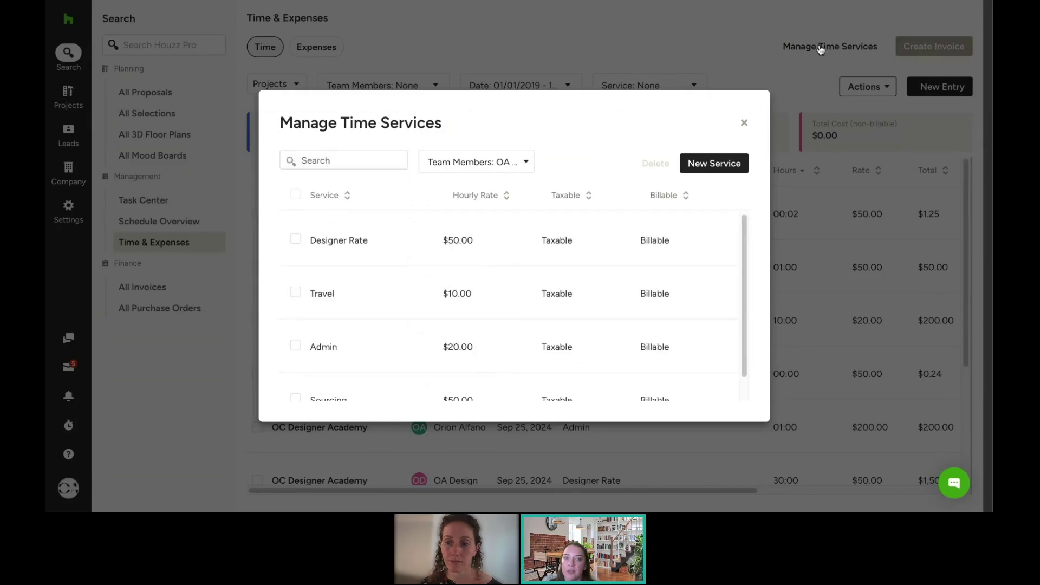
{"action": "scroll", "coordinate": [381, 282], "scroll_direction": "down", "scroll_amount": 1}
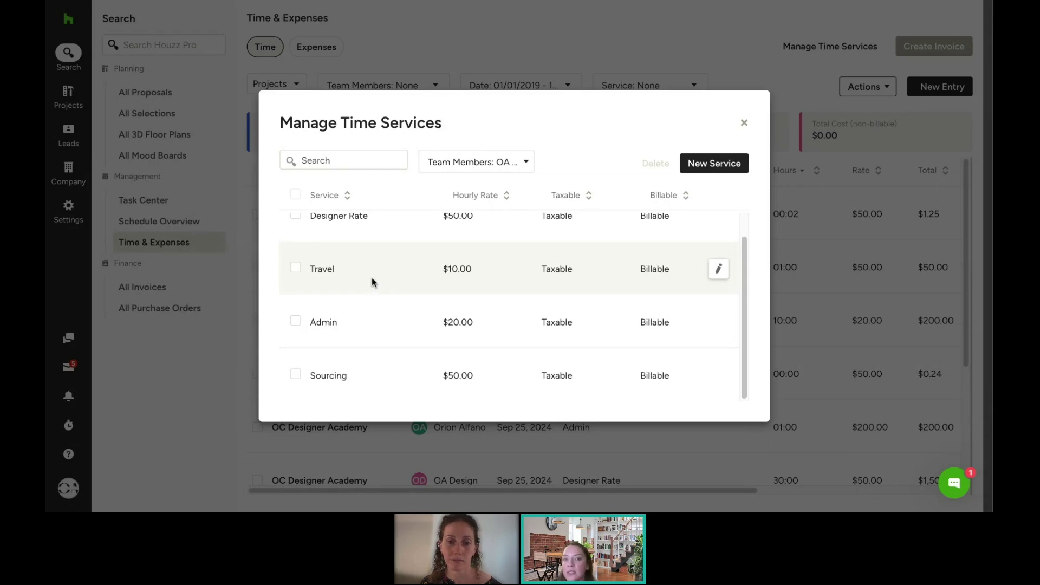
{"action": "scroll", "coordinate": [372, 282], "scroll_direction": "up", "scroll_amount": 1}
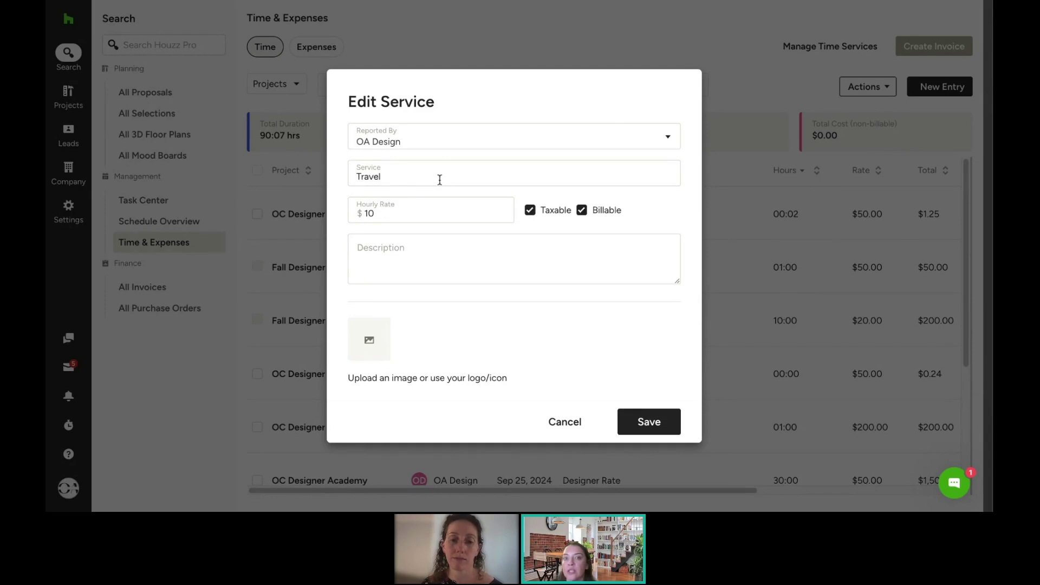
{"action": "left_click", "coordinate": [559, 424]}
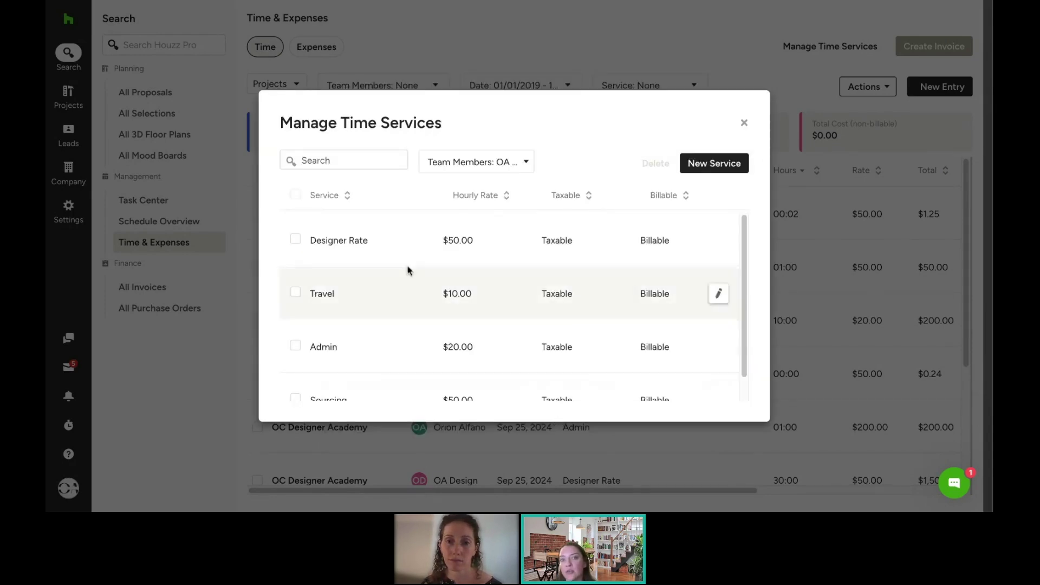
{"action": "scroll", "coordinate": [383, 232], "scroll_direction": "down", "scroll_amount": 1}
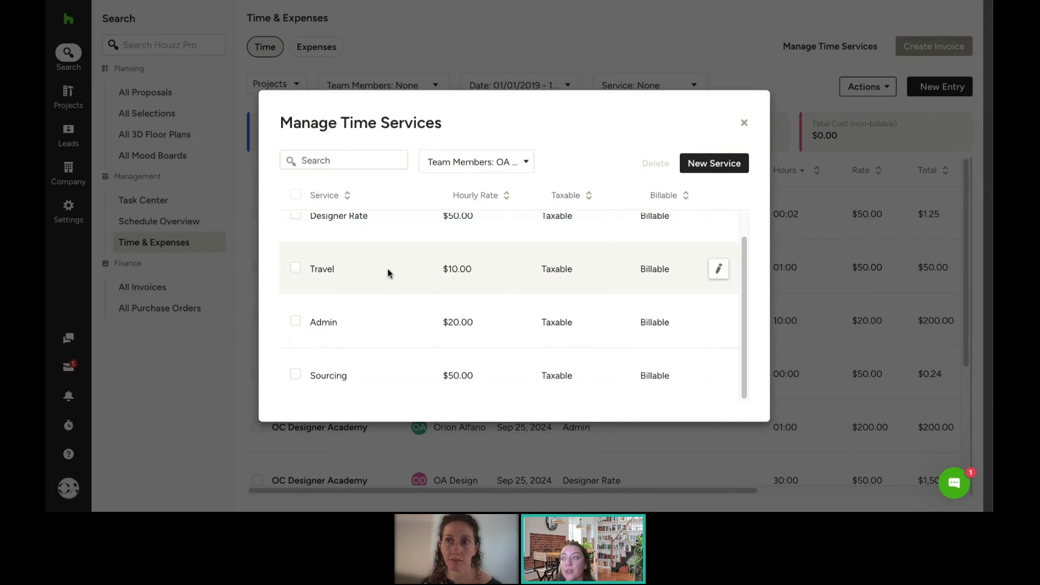
{"action": "scroll", "coordinate": [388, 269], "scroll_direction": "up", "scroll_amount": 1}
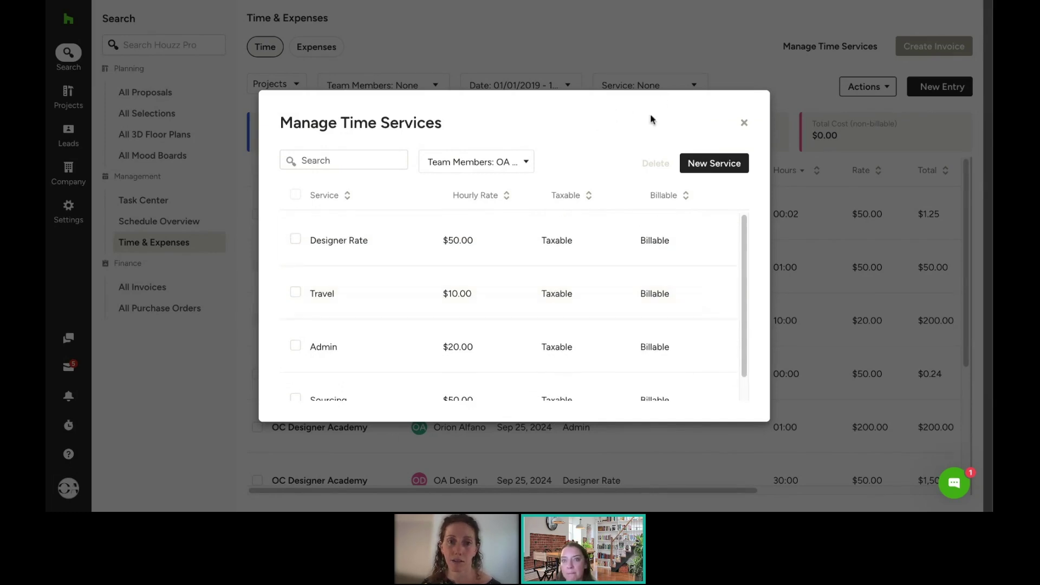
{"action": "left_click", "coordinate": [747, 124]}
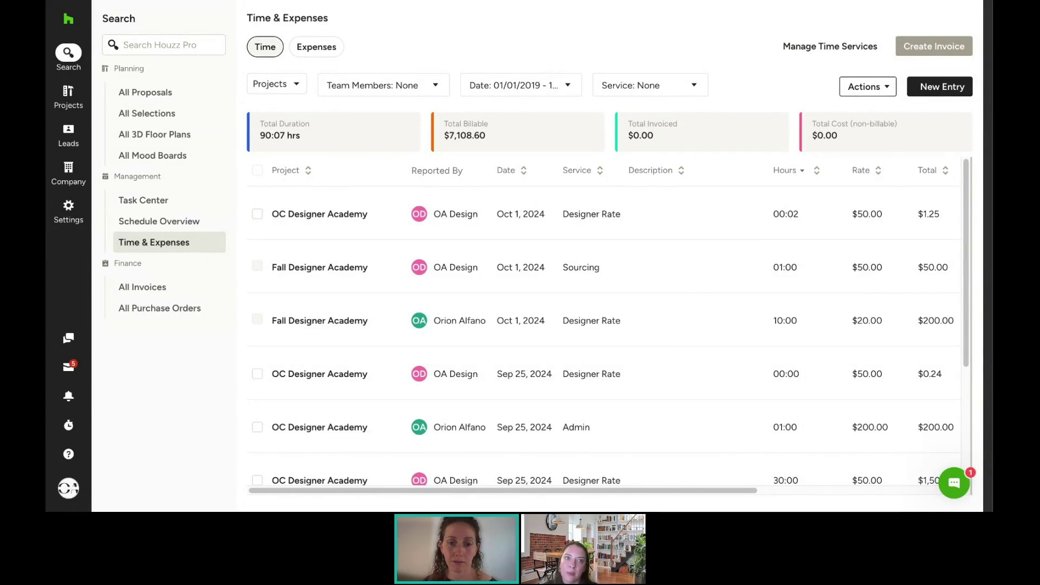
Step: Open the sidebar Help menu listing Knowledge Center topics, training, certification and support options
{"action": "left_click", "coordinate": [70, 455]}
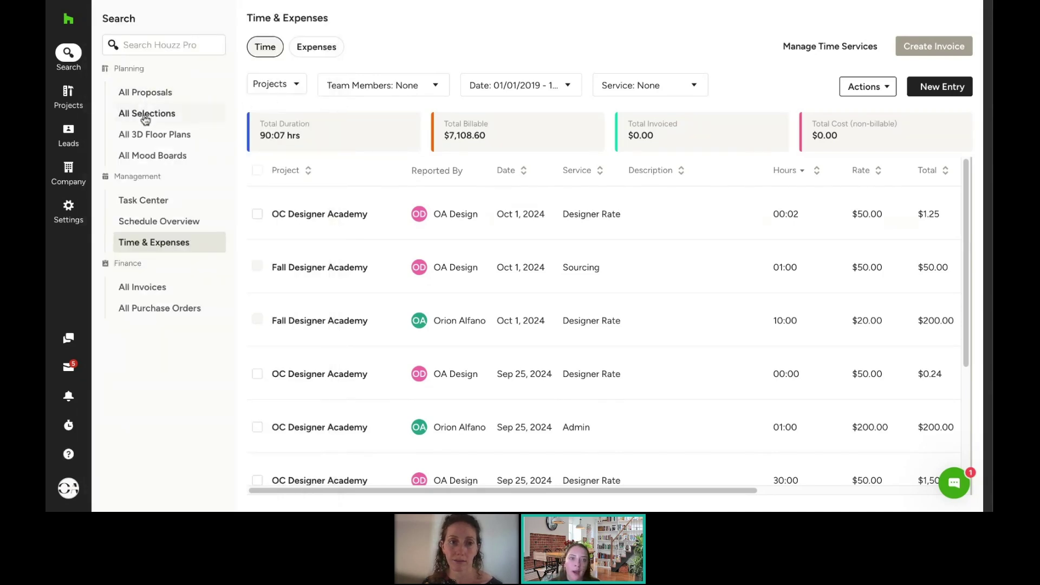
{"action": "mouse_move", "coordinate": [79, 464]}
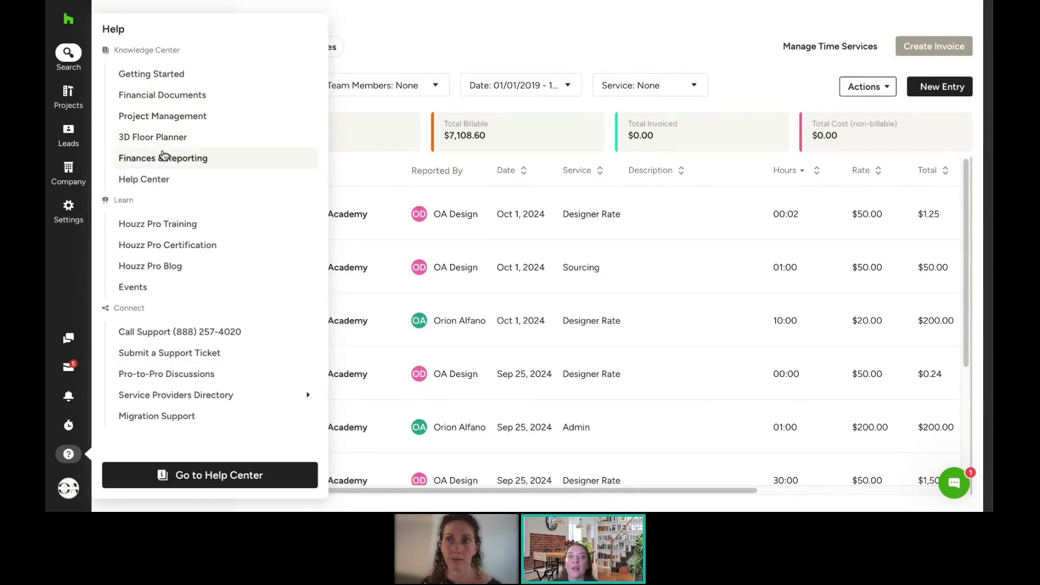
Step: Browse the Financial Documents help articles
{"action": "left_click", "coordinate": [162, 102]}
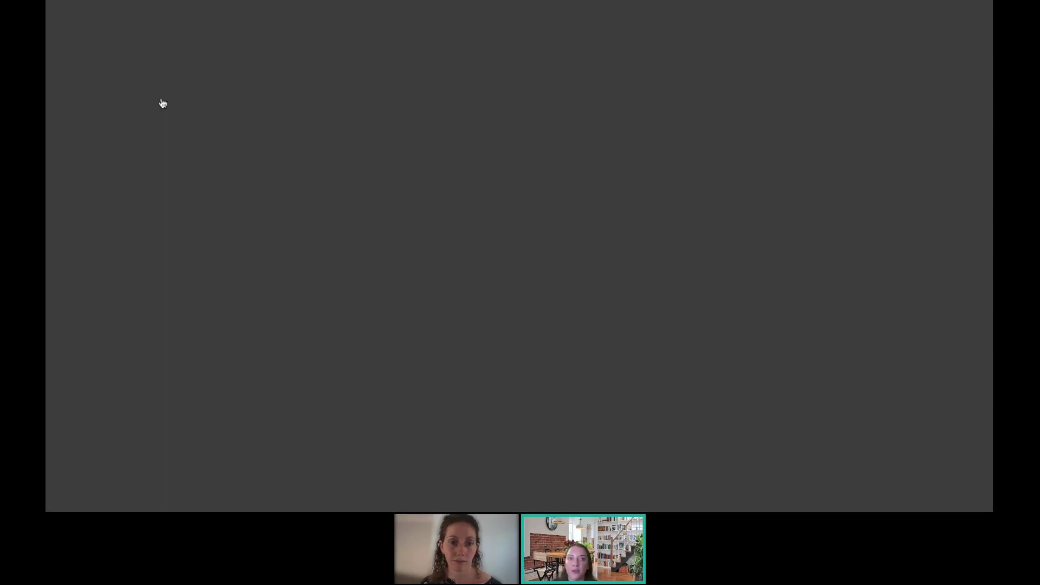
{"action": "scroll", "coordinate": [396, 275], "scroll_direction": "down", "scroll_amount": 5}
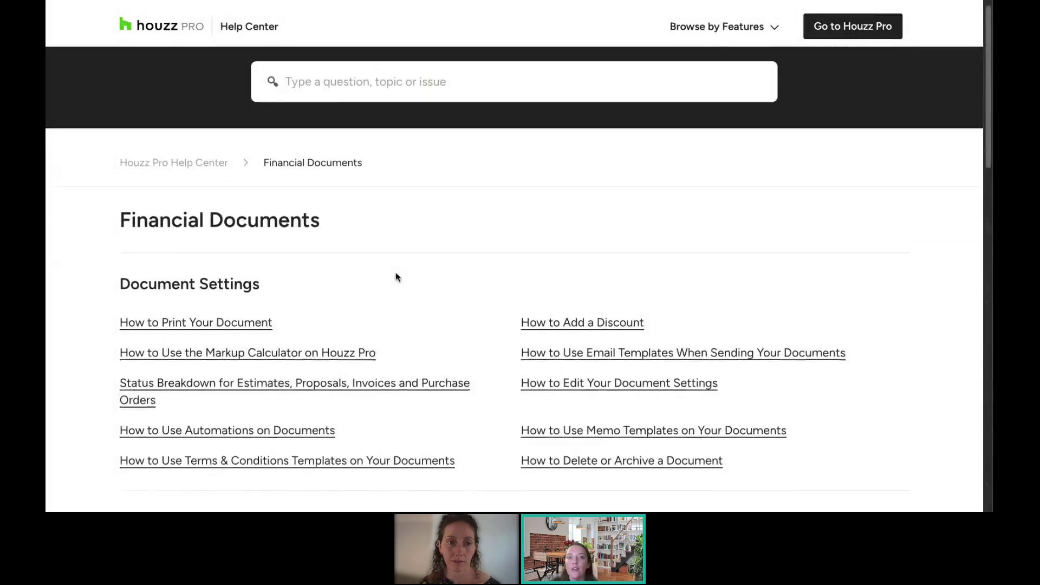
{"action": "scroll", "coordinate": [396, 276], "scroll_direction": "down", "scroll_amount": 4}
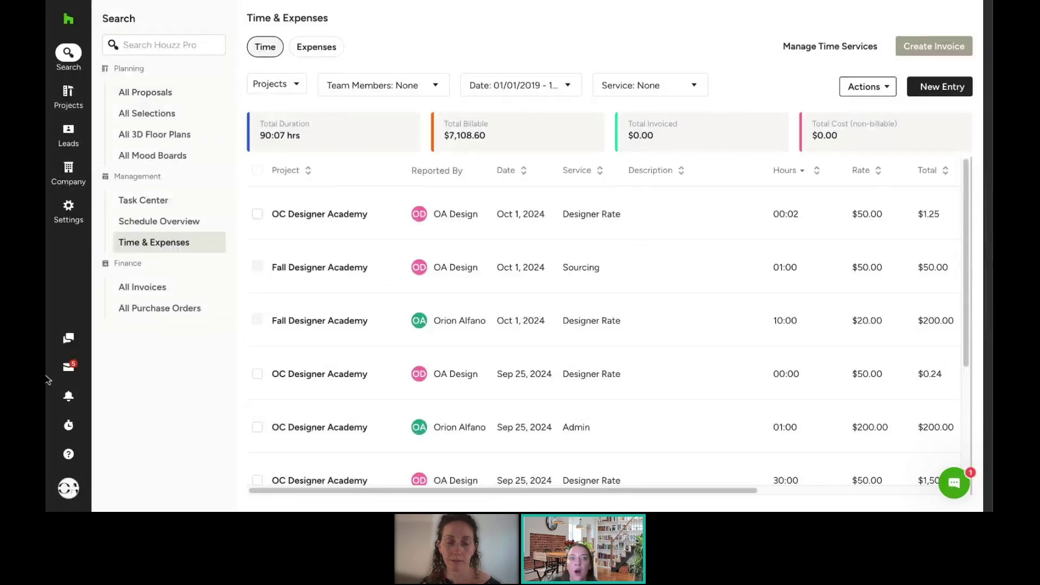
{"action": "left_click", "coordinate": [68, 454]}
Step: Search the Help Center for 'time and expen' articles, then return to the app
{"action": "left_click", "coordinate": [136, 180]}
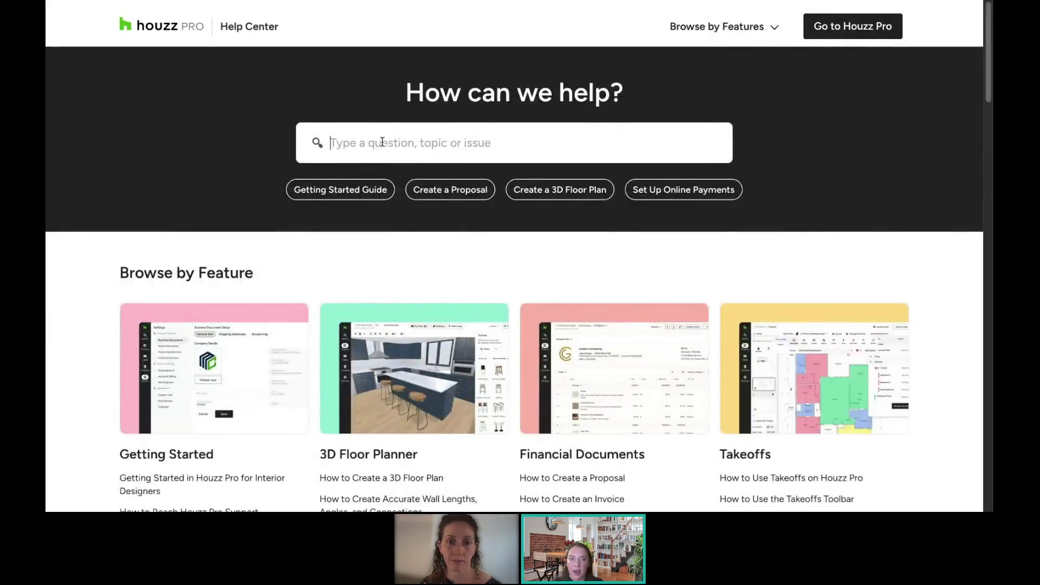
{"action": "type", "text": "tim"}
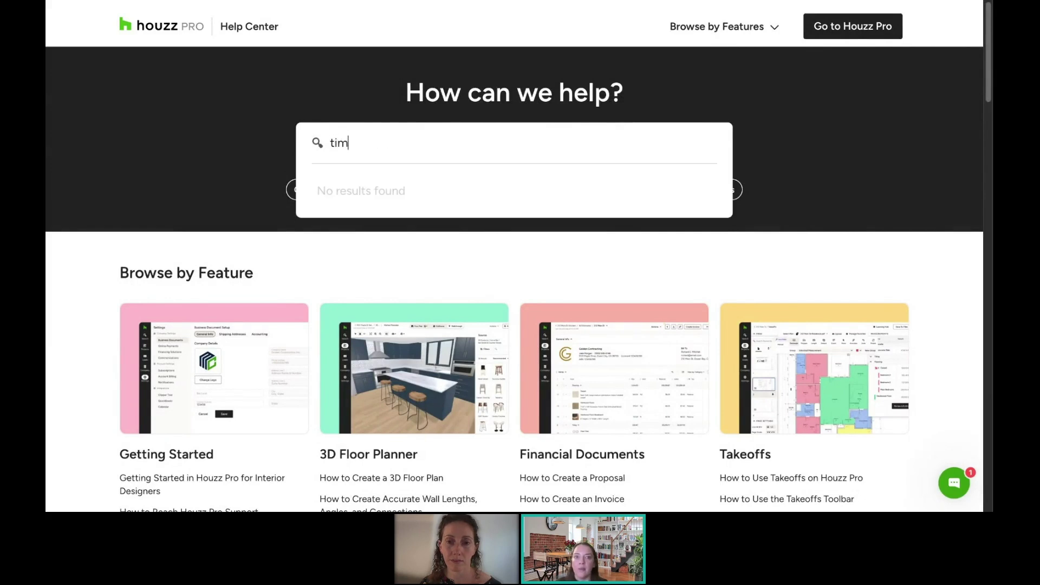
{"action": "type", "text": "e and expens"}
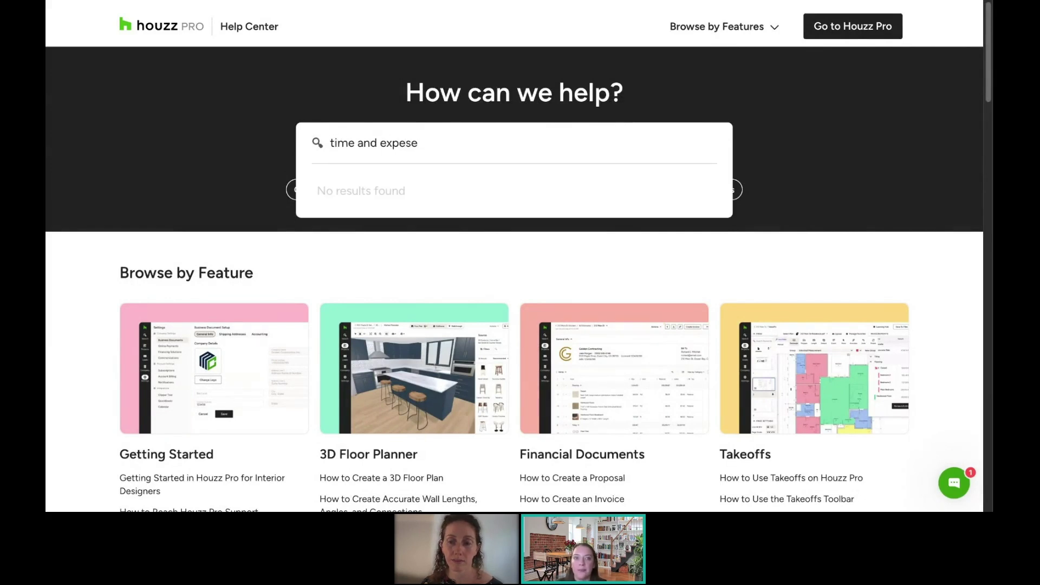
{"action": "key", "text": "BackSpace"}
{"action": "key", "text": "BackSpace"}
{"action": "key", "text": "BackSpace"}
{"action": "type", "text": "en"}
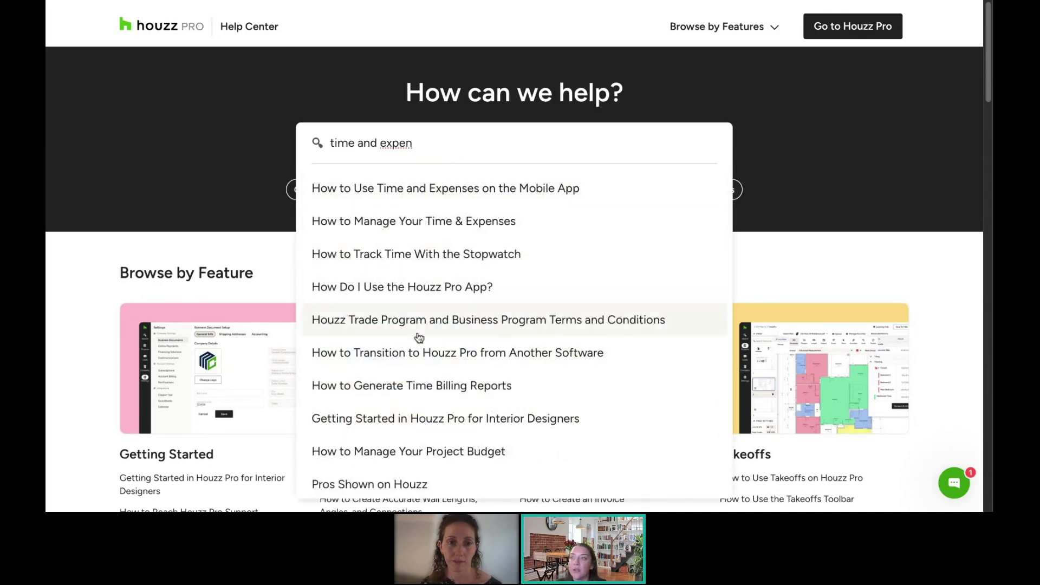
{"action": "left_click", "coordinate": [266, 1]}
Step: View the Houzz Pro Training page, then return to Time & Expenses
{"action": "left_click", "coordinate": [69, 455]}
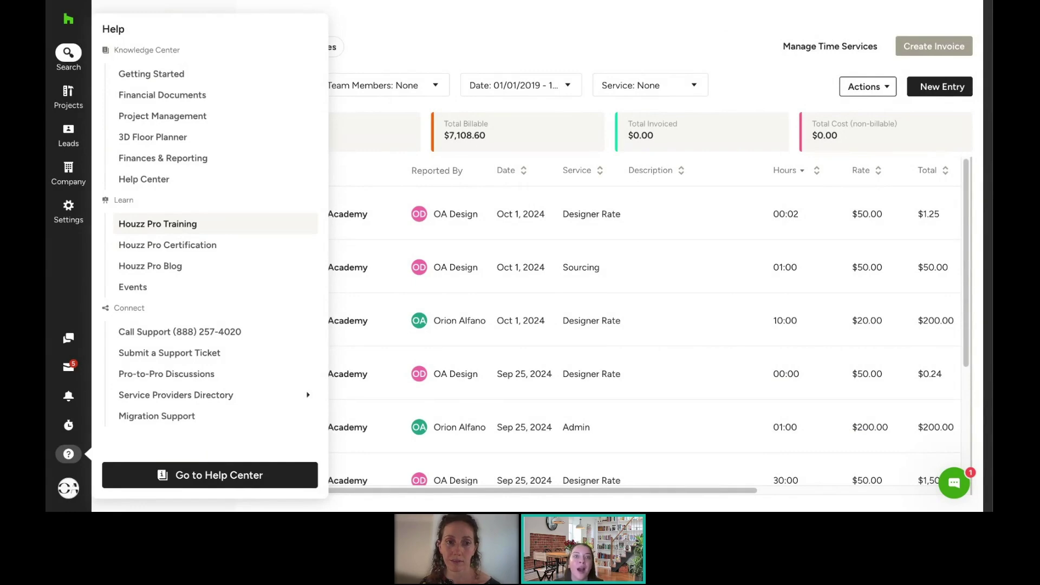
{"action": "left_click", "coordinate": [162, 223]}
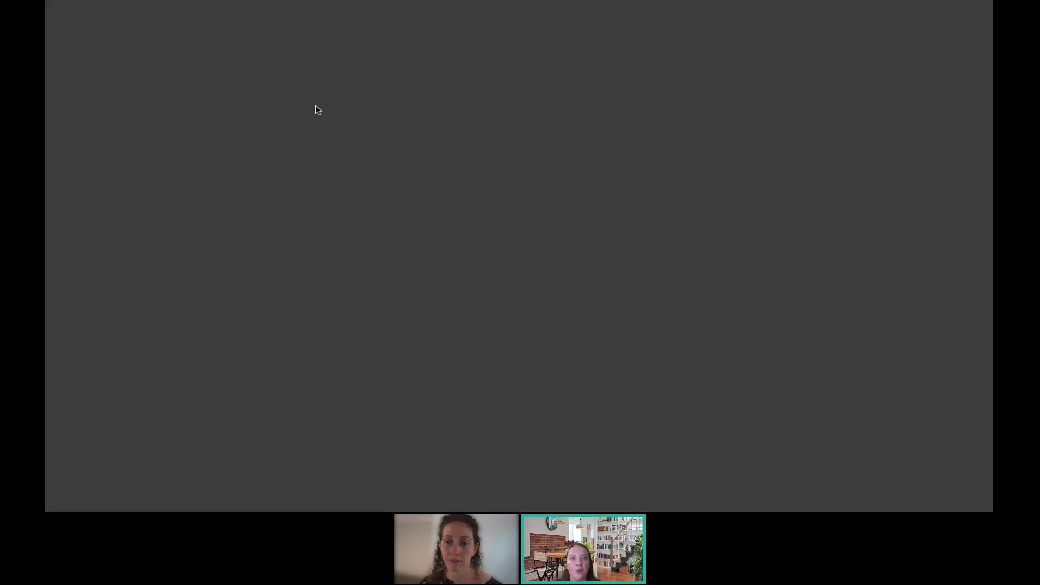
{"action": "scroll", "coordinate": [542, 300], "scroll_direction": "down", "scroll_amount": 5}
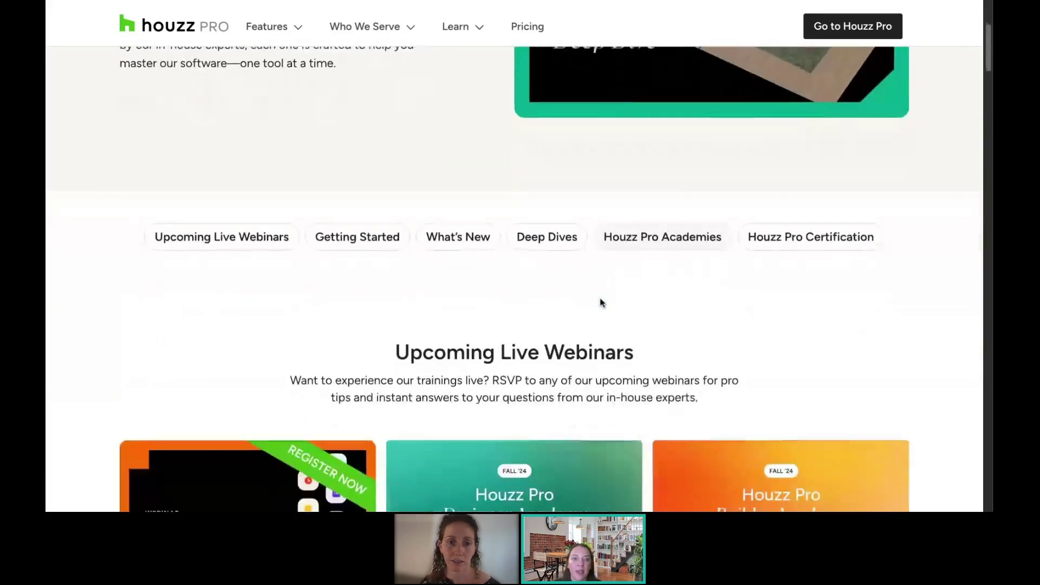
{"action": "left_click", "coordinate": [305, 1]}
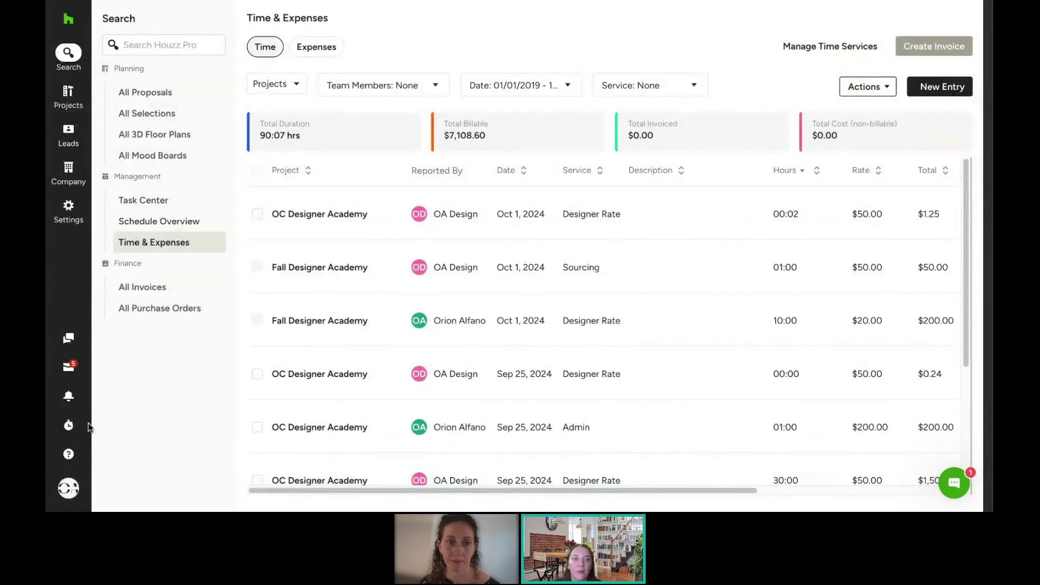
Step: Check the Clock In time tracker, then reopen the Help menu with its support options
{"action": "left_click", "coordinate": [68, 487]}
{"action": "left_click", "coordinate": [69, 424]}
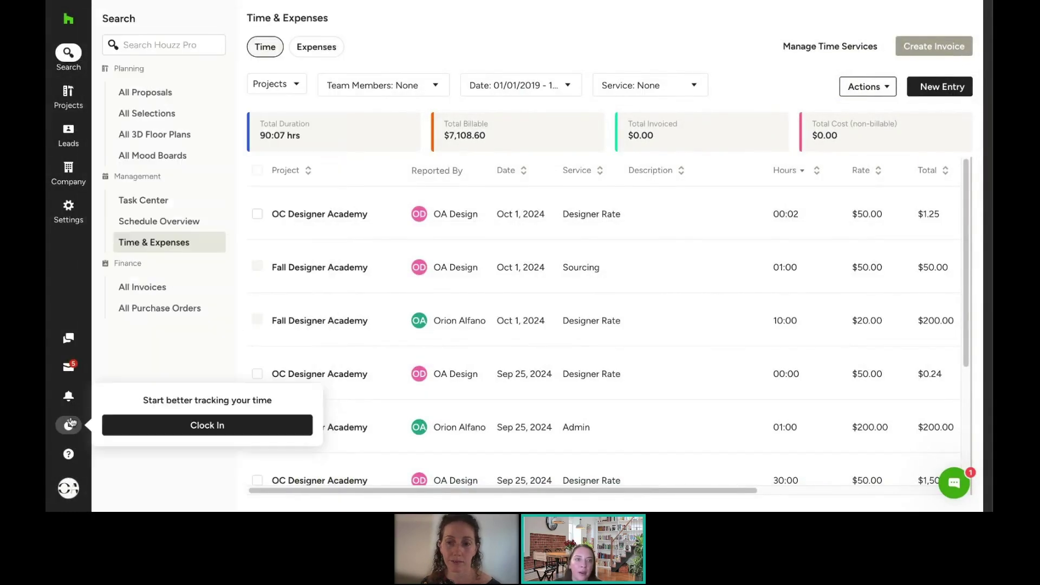
{"action": "left_click", "coordinate": [68, 454]}
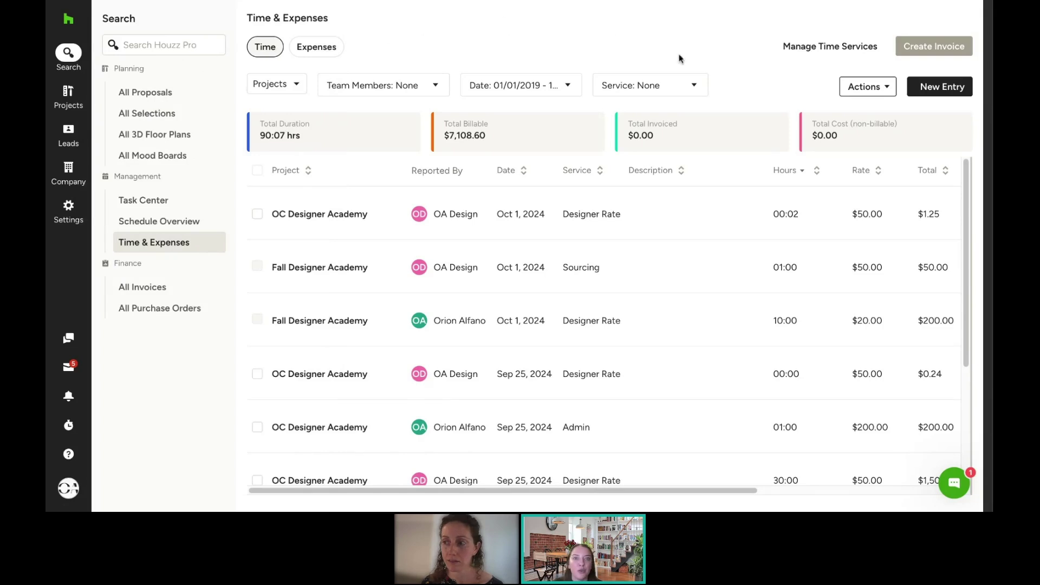
{"action": "mouse_move", "coordinate": [69, 455]}
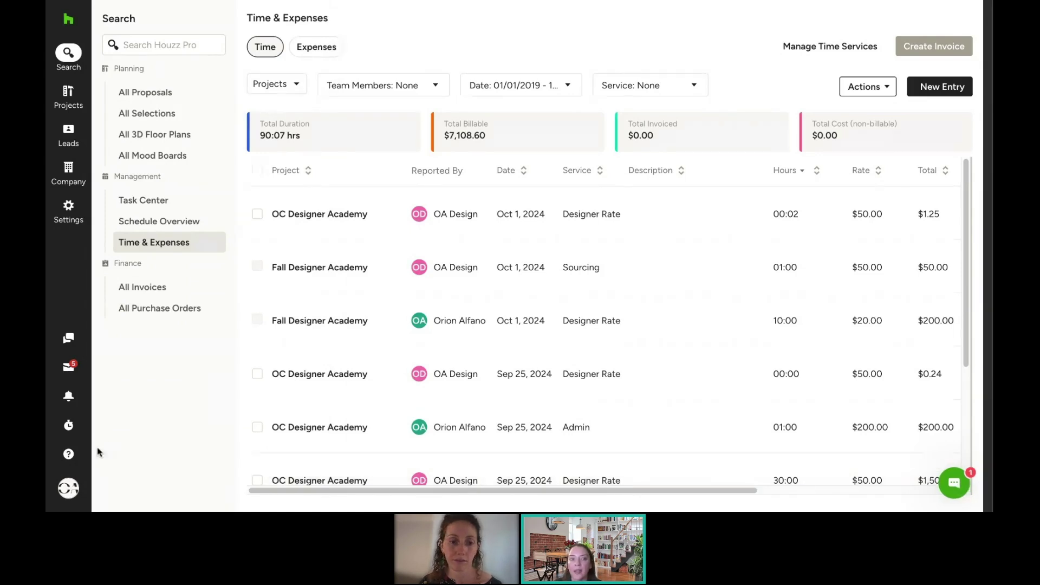
{"action": "left_click", "coordinate": [68, 454]}
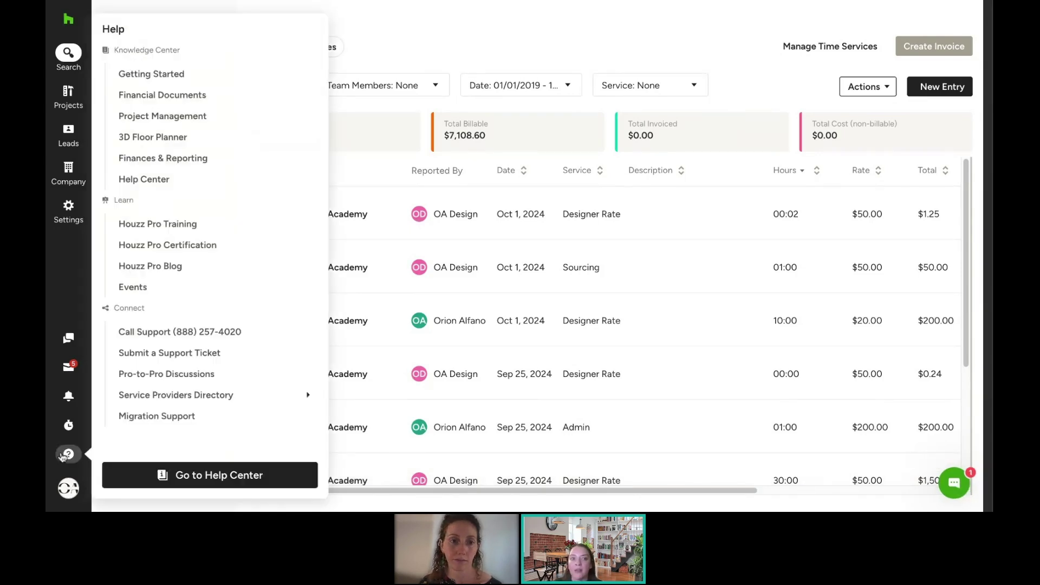
Step: Start a new support ticket from the Help menu
{"action": "left_click", "coordinate": [156, 353]}
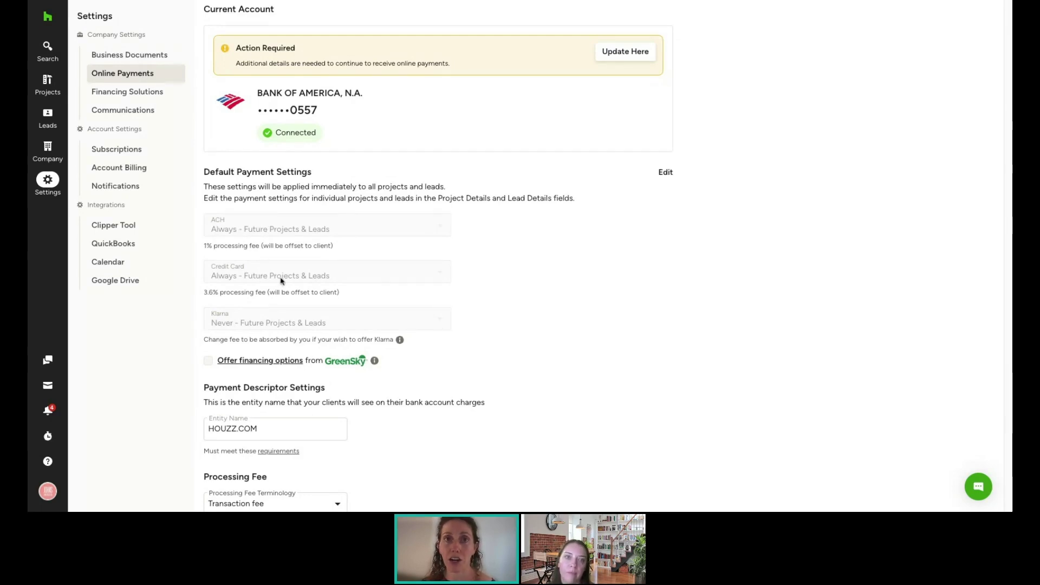
{"action": "scroll", "coordinate": [285, 296], "scroll_direction": "down", "scroll_amount": 1}
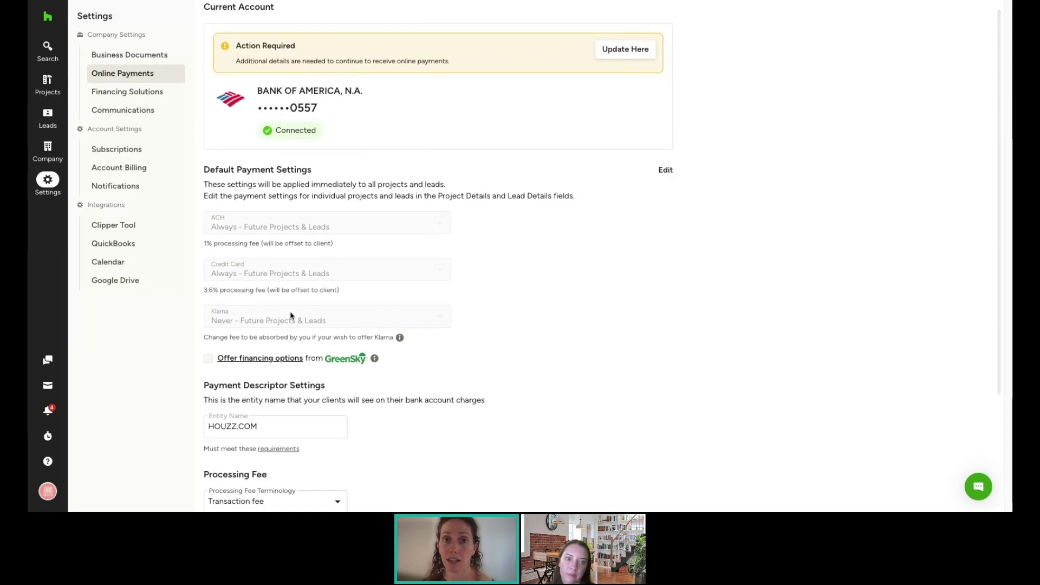
{"action": "scroll", "coordinate": [296, 315], "scroll_direction": "down", "scroll_amount": 1}
{"action": "scroll", "coordinate": [295, 316], "scroll_direction": "down", "scroll_amount": 2}
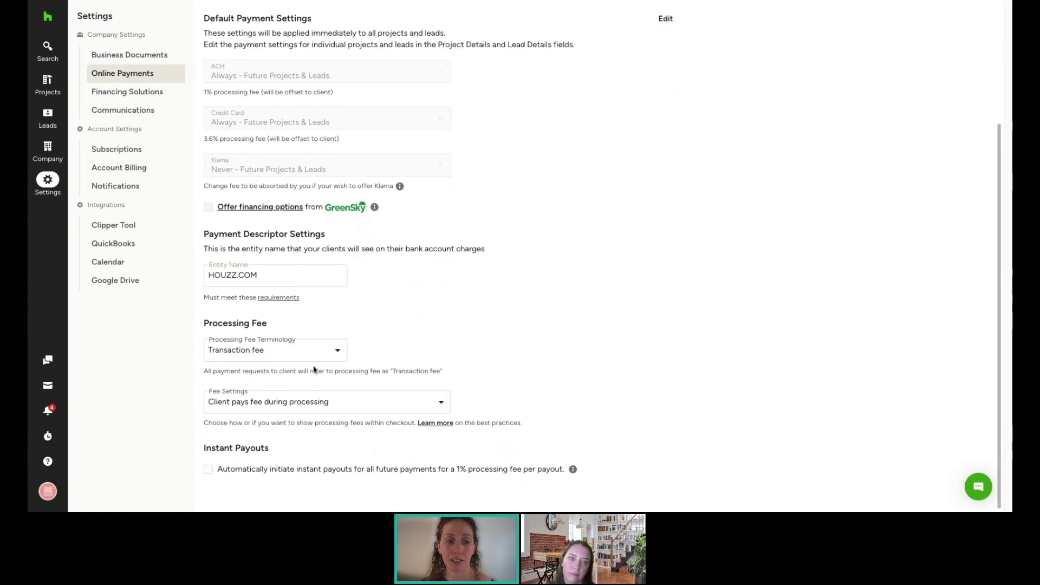
{"action": "left_click", "coordinate": [333, 409]}
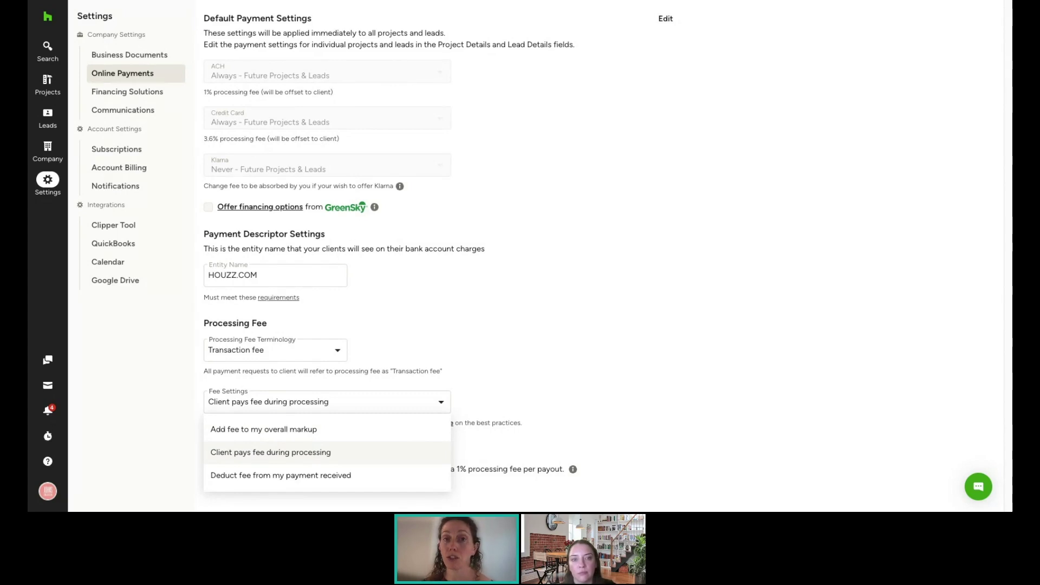
{"action": "left_click", "coordinate": [471, 357]}
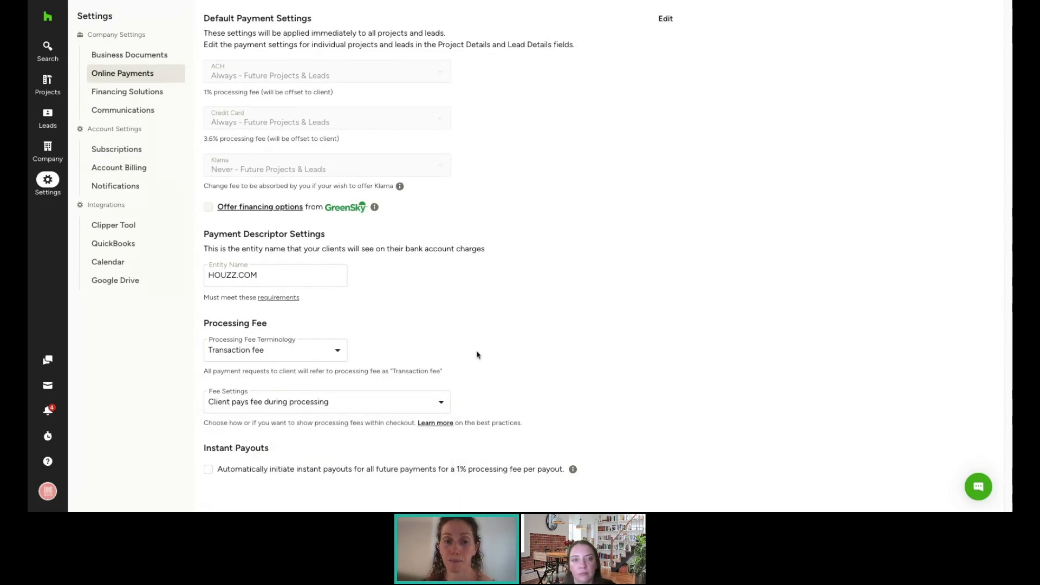